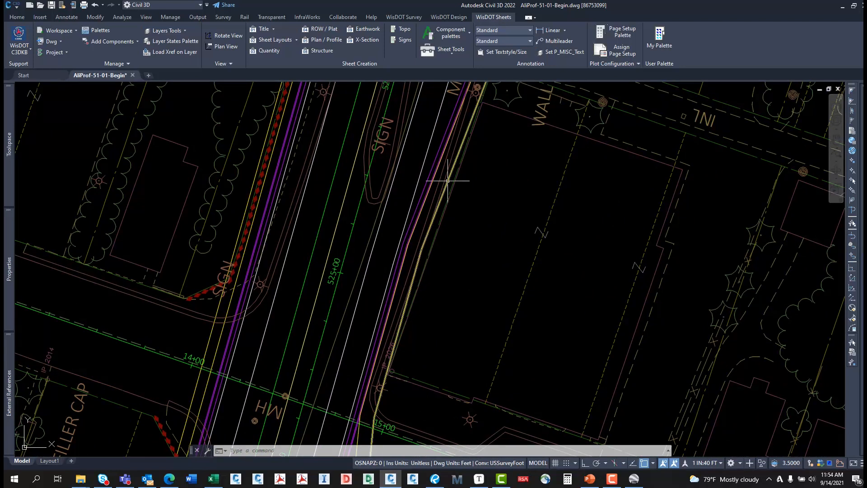
Switch to Google Earth Pro to check the street-level view of the US 51 roadway, and return to the Civil 3D drawing
mouse_move(410, 256)
middle_mouse_down()
mouse_move(393, 302)
mouse_move(425, 238)
mouse_move(420, 274)
middle_mouse_up()
middle_click_drag(439, 232, 433, 252)
middle_click_drag(457, 194, 453, 215)
left_click(634, 480)
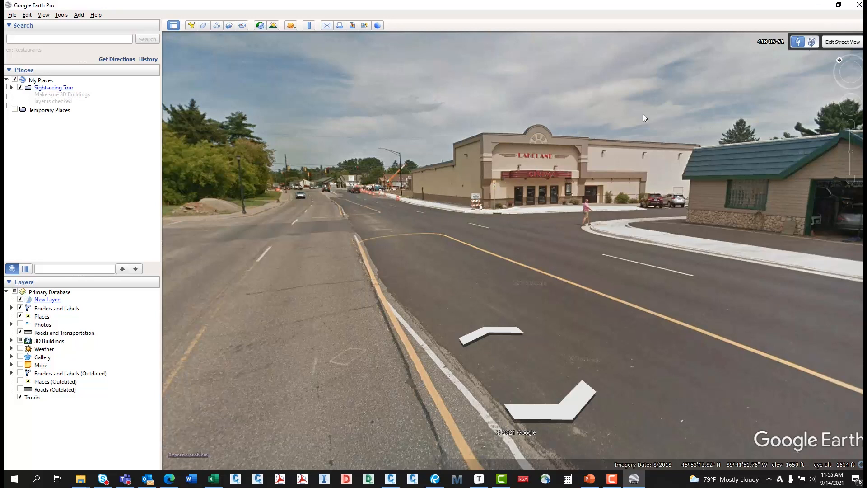
left_click(818, 5)
Examine the USH 51 plan linework, median and curb lines between the side-street intersection and station 527+00
mouse_move(476, 247)
middle_mouse_down()
mouse_move(450, 235)
mouse_move(426, 284)
mouse_move(422, 250)
mouse_move(403, 274)
middle_mouse_up()
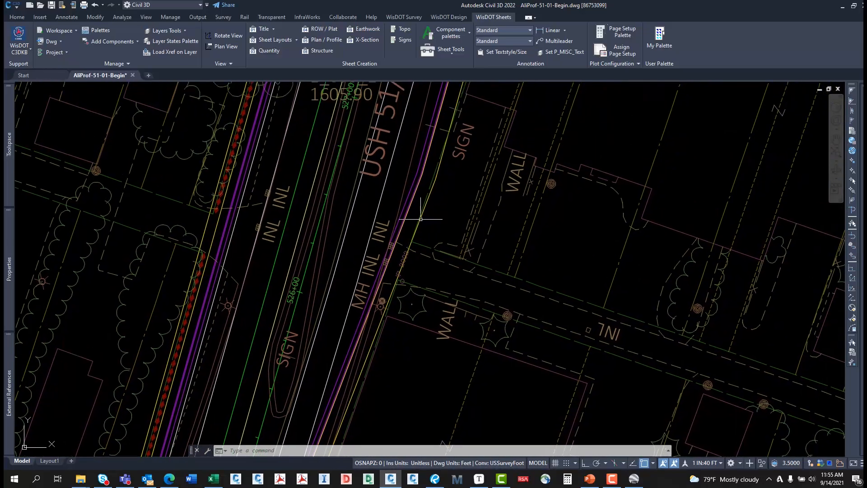
middle_click_drag(421, 210, 387, 307)
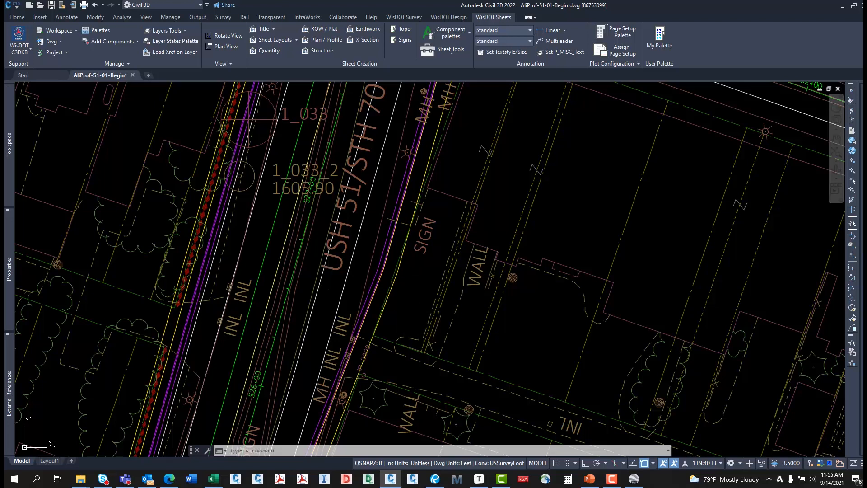
middle_click_drag(408, 267, 445, 269)
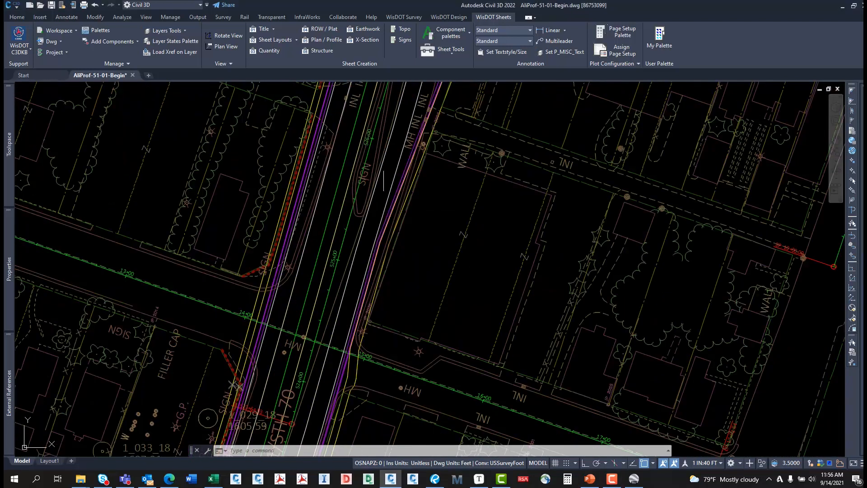
mouse_move(391, 148)
middle_mouse_down()
mouse_move(400, 177)
mouse_move(415, 183)
mouse_move(415, 213)
mouse_move(404, 215)
middle_mouse_up()
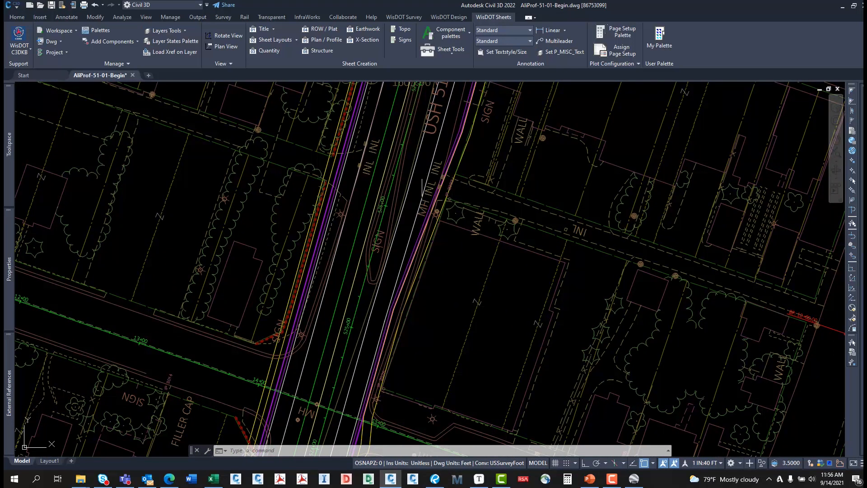
mouse_move(449, 183)
middle_mouse_down()
mouse_move(448, 145)
mouse_move(389, 230)
mouse_move(411, 194)
middle_mouse_up()
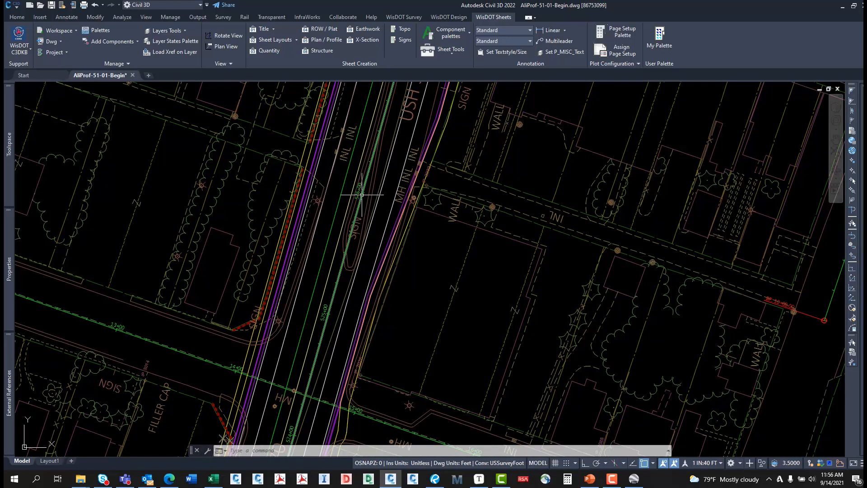
middle_click_drag(356, 300, 366, 247)
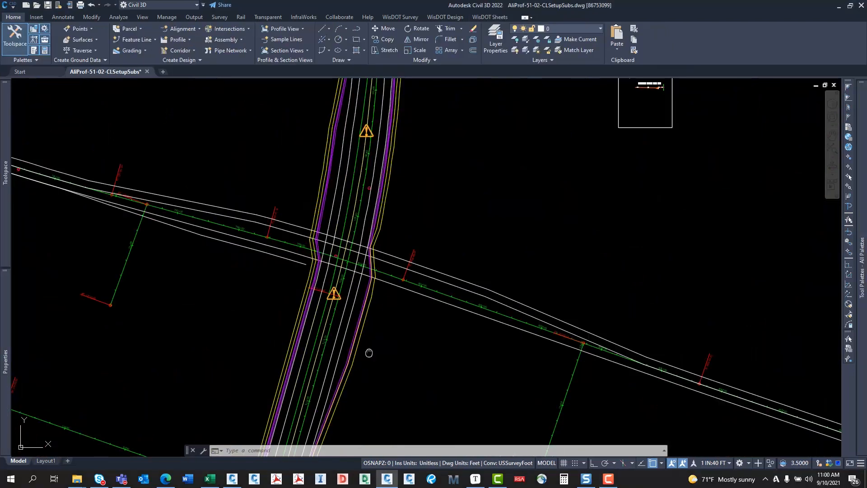
Examine alignment 51 and its offset edge lines around the side-road intersection in the AliProf-51-02-CLSetupSubs drawing
mouse_move(368, 352)
middle_mouse_down()
mouse_move(426, 297)
mouse_move(434, 348)
mouse_move(386, 412)
middle_mouse_up()
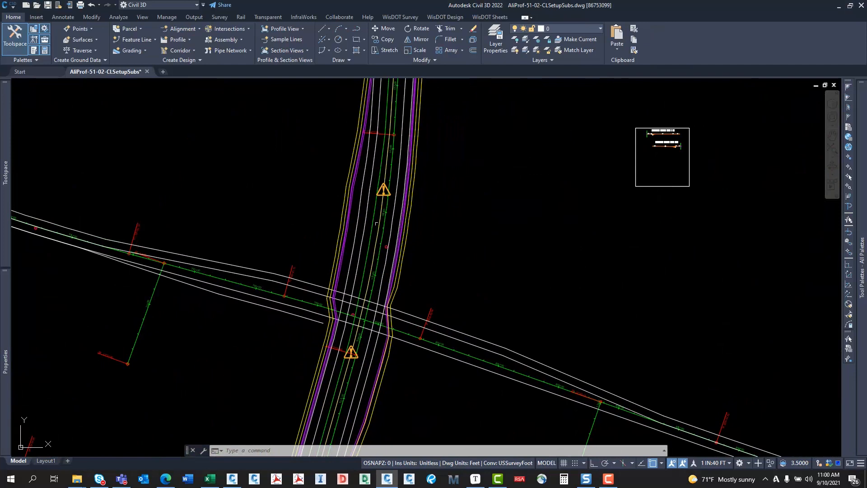
middle_click_drag(376, 224, 399, 148)
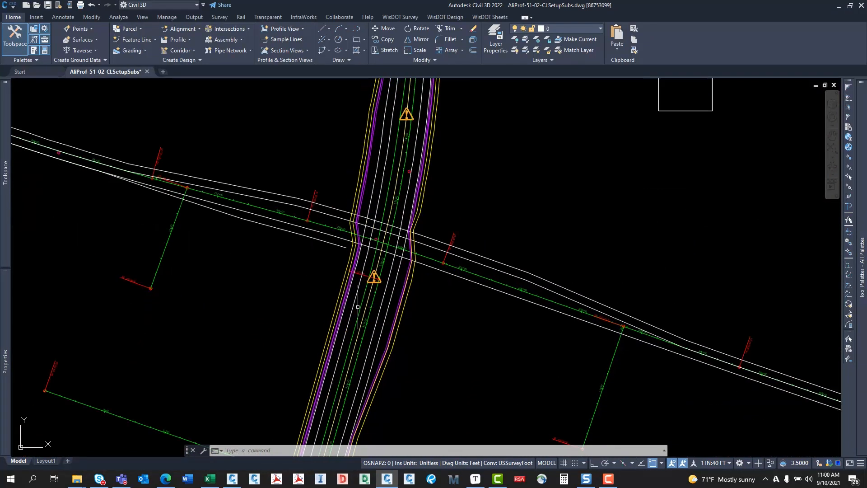
mouse_move(358, 306)
mouse_move(372, 328)
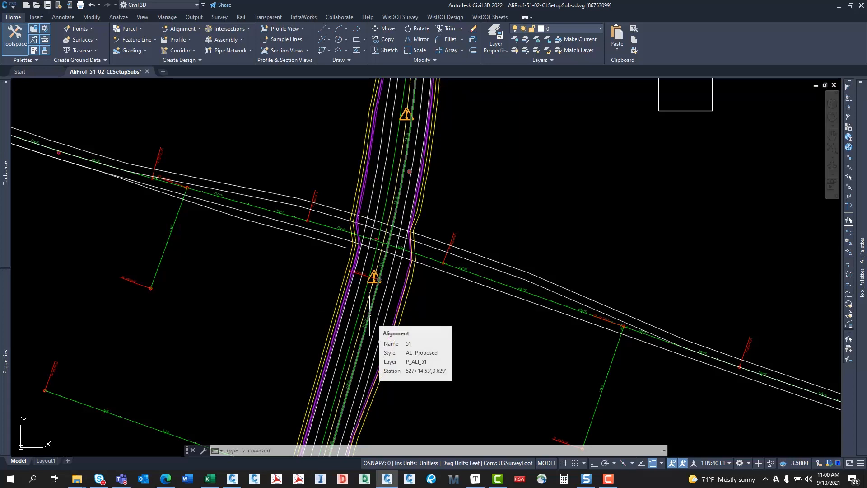
middle_click_drag(370, 314, 347, 257)
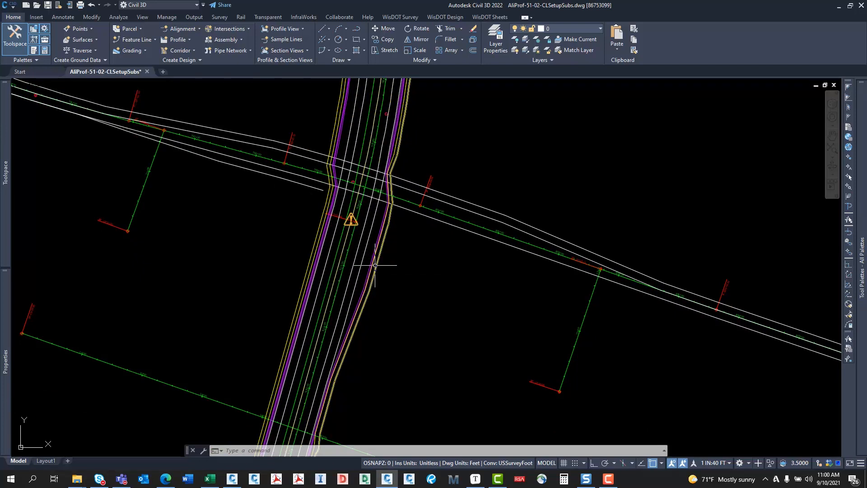
mouse_move(362, 266)
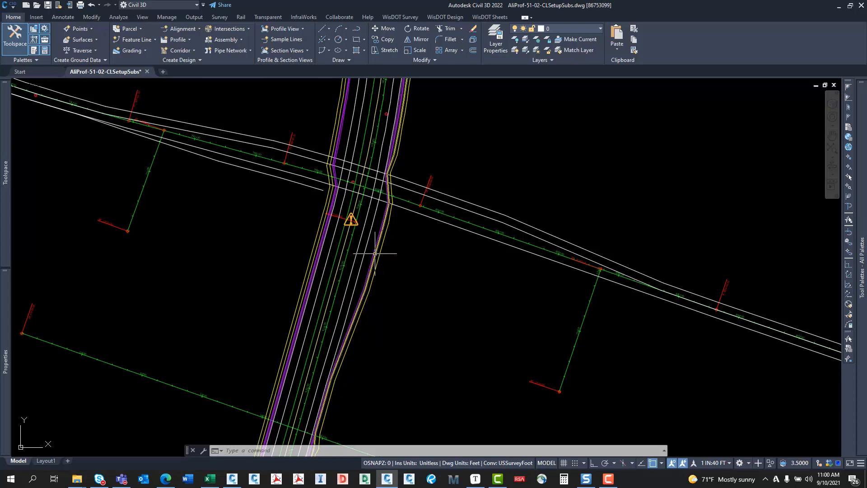
middle_click_drag(403, 212, 391, 264)
middle_click_drag(393, 226, 395, 241)
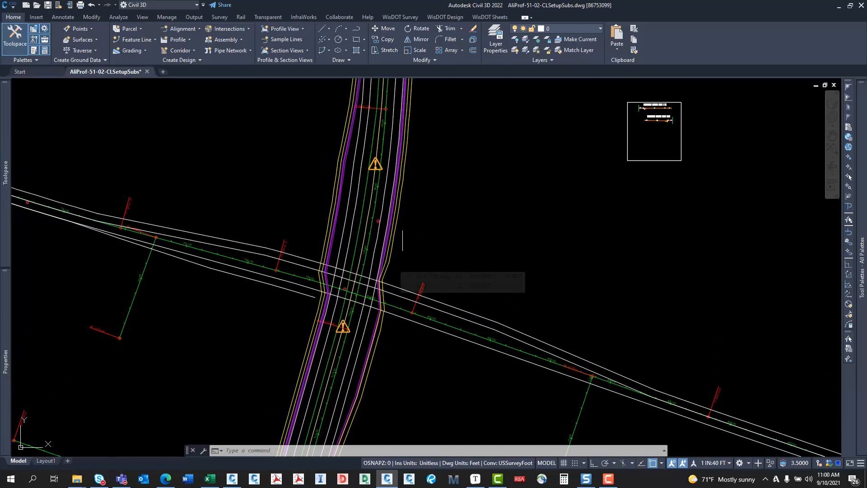
Locate the framed assemblies beside the corridor and examine the Centerline Profile Setup - Lt assembly
middle_click_drag(538, 193, 399, 259)
middle_click_drag(447, 224, 360, 240)
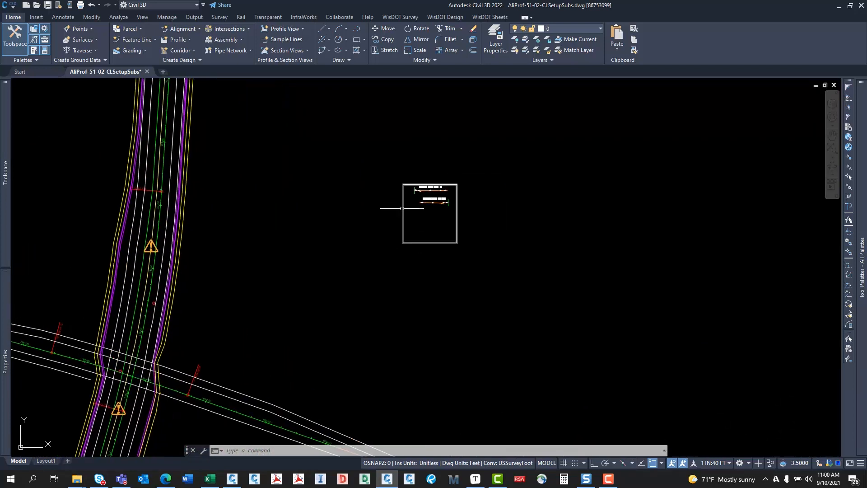
scroll(445, 188, "up", 6)
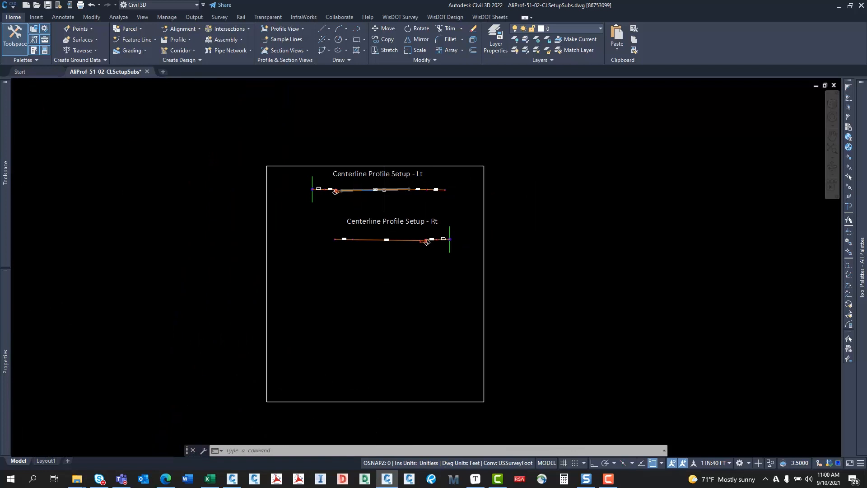
scroll(384, 189, "up", 4)
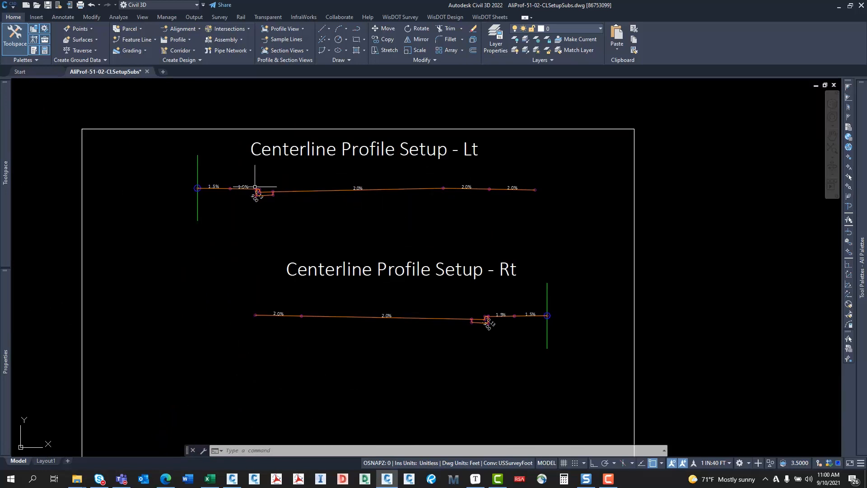
middle_click_drag(255, 187, 302, 185)
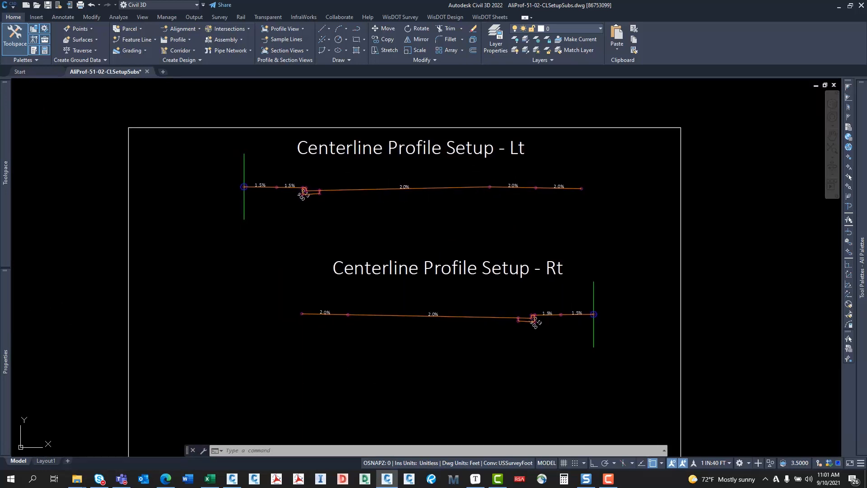
middle_click_drag(394, 170, 335, 169)
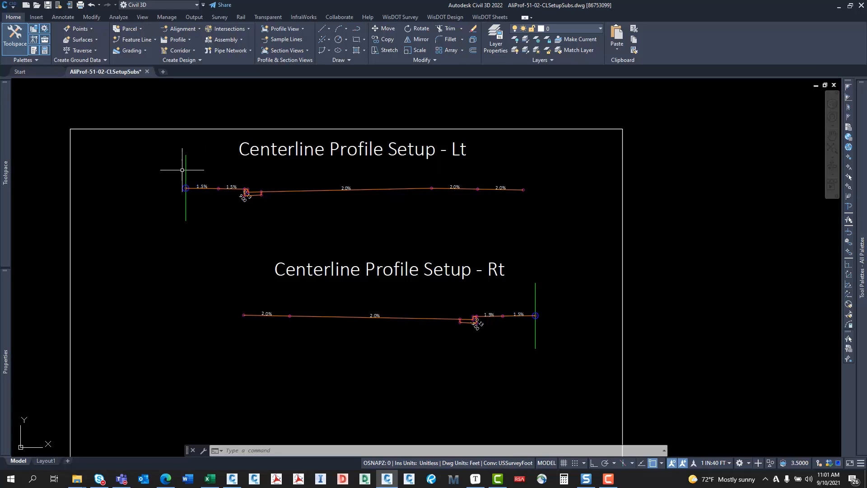
Inspect the lane, curb and terrace slopes of the Centerline Profile Setup - Rt assembly from its baseline outward
mouse_move(186, 171)
mouse_move(535, 302)
middle_mouse_down()
mouse_move(507, 312)
mouse_move(474, 294)
mouse_move(511, 310)
middle_mouse_up()
scroll(457, 304, "up", 5)
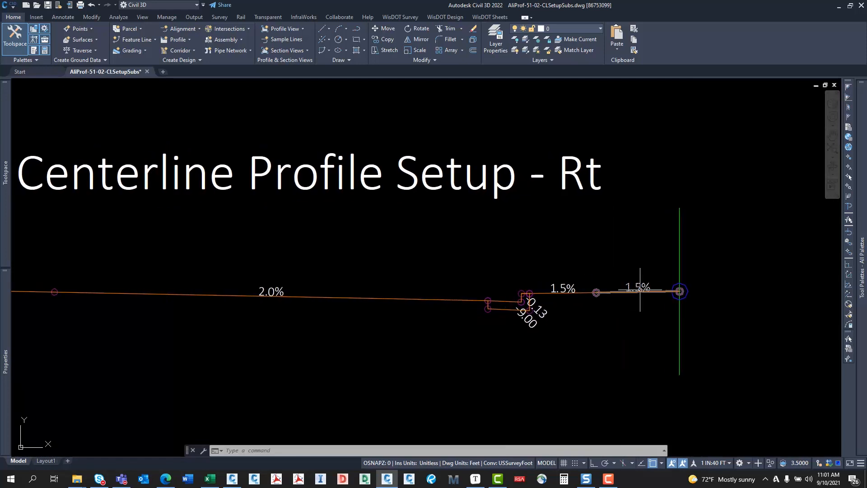
scroll(623, 289, "down", 5)
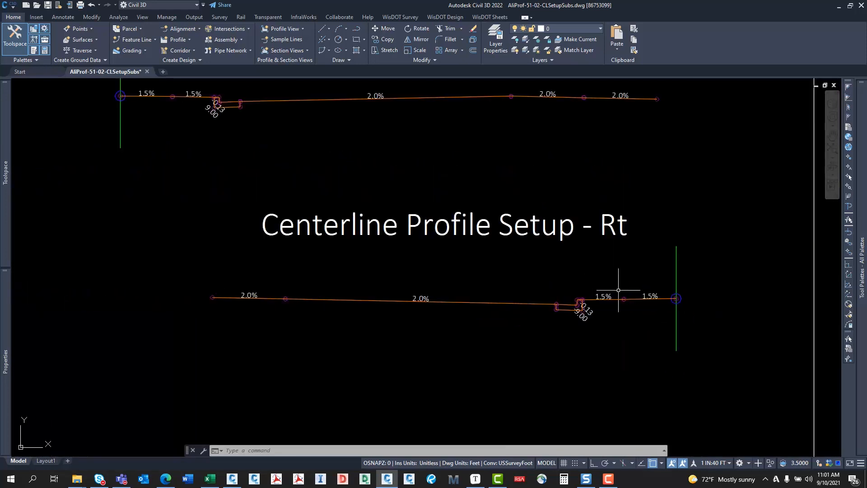
scroll(588, 307, "up", 6)
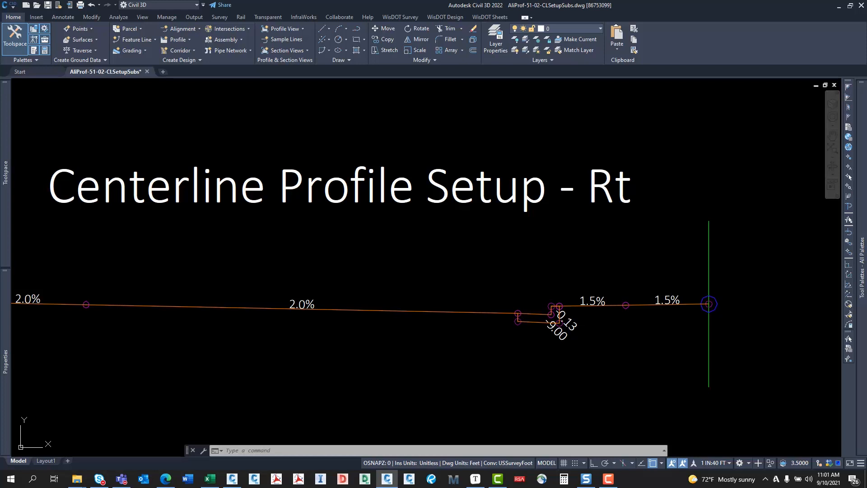
middle_click_drag(461, 310, 559, 314)
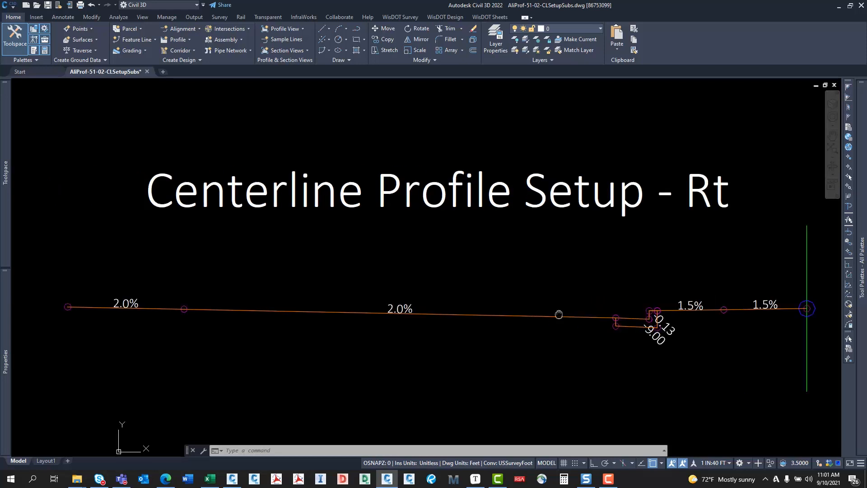
middle_click_drag(411, 311, 491, 312)
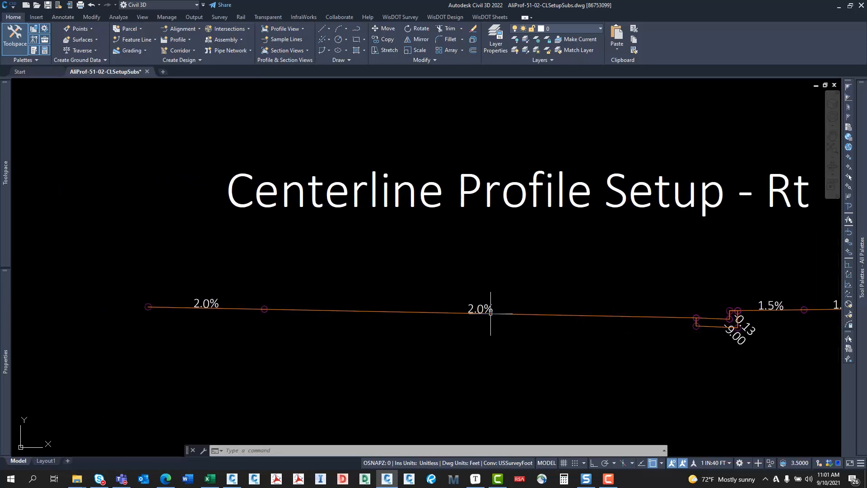
Compare the Lt and Rt Centerline Profile Setup assemblies side by side
scroll(262, 333, "down", 5)
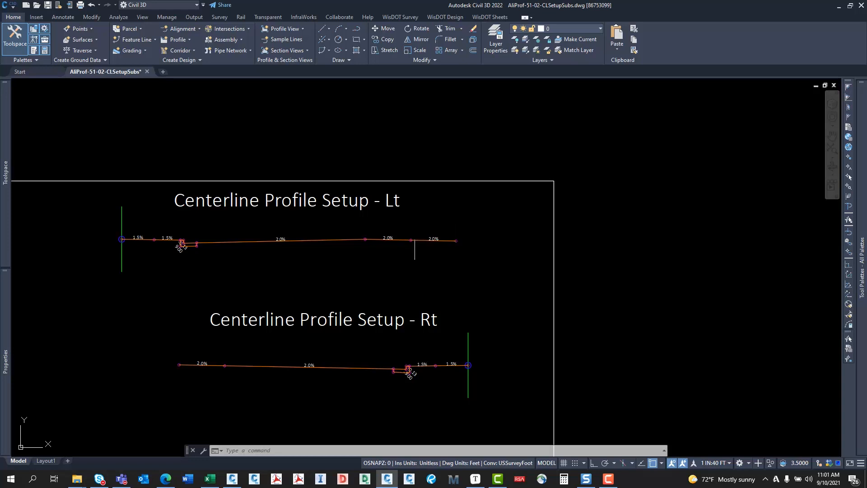
middle_click_drag(398, 263, 410, 245)
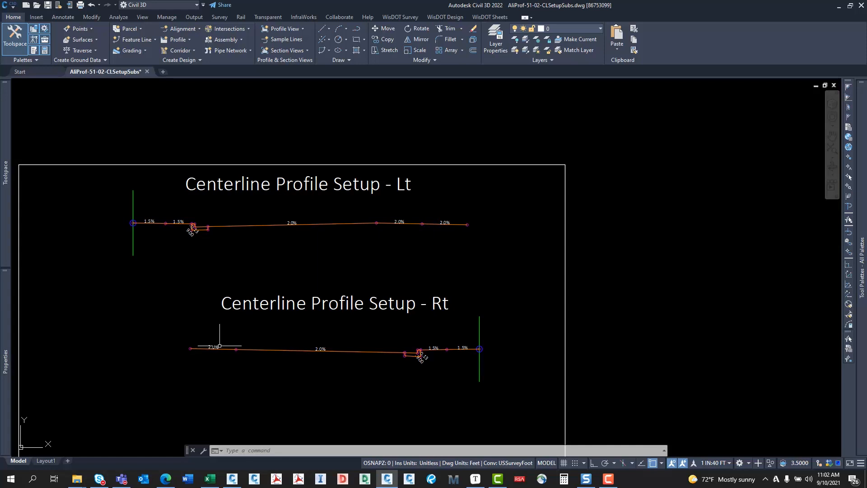
mouse_move(232, 347)
middle_mouse_down()
mouse_move(344, 306)
mouse_move(379, 283)
mouse_move(383, 266)
middle_mouse_up()
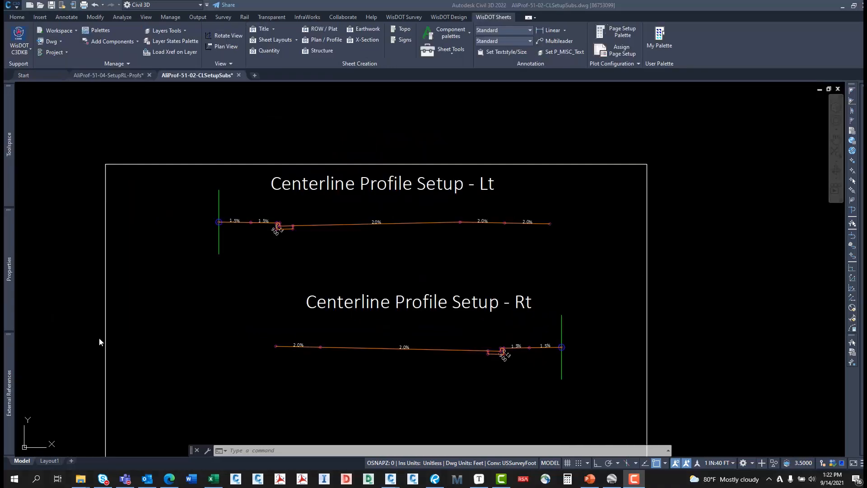
left_click(264, 304)
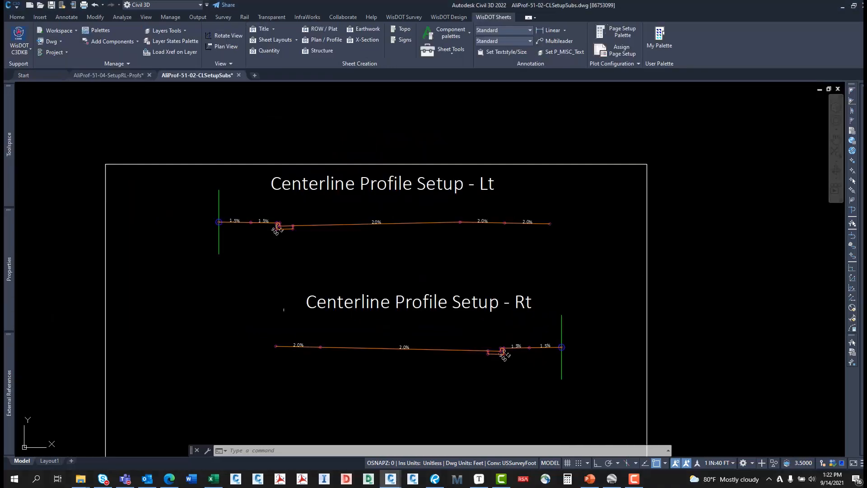
middle_click_drag(313, 290, 332, 291)
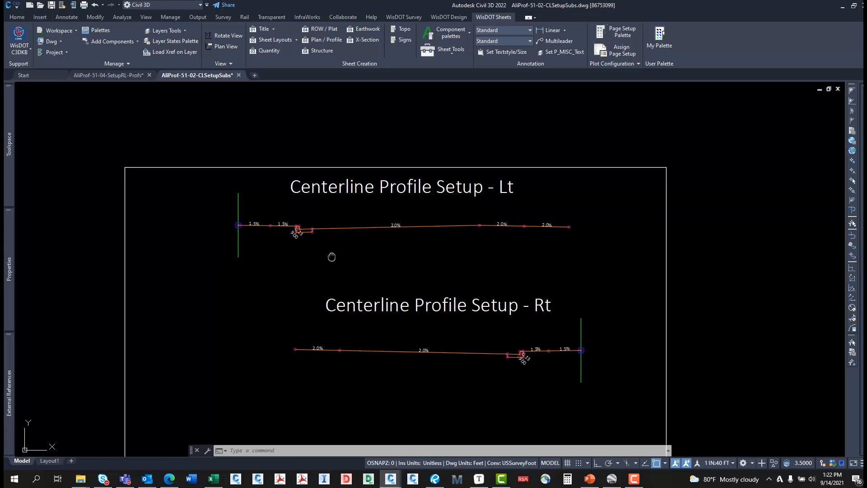
middle_click_drag(331, 253, 316, 252)
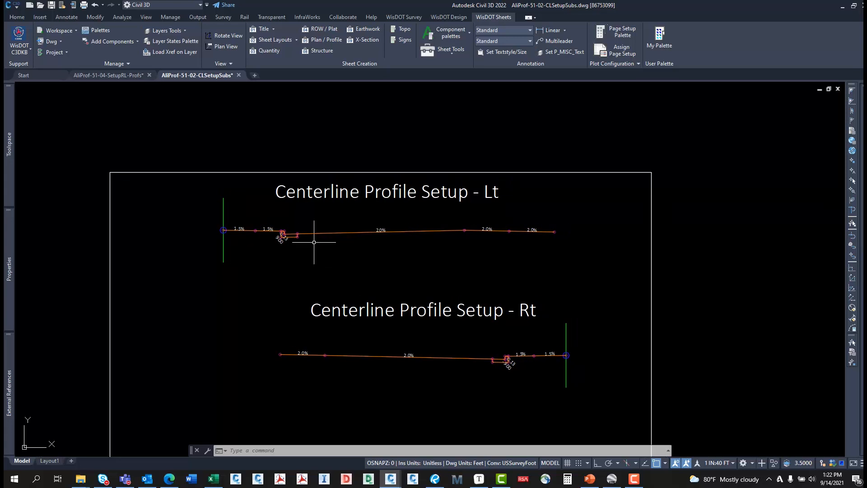
mouse_move(374, 248)
middle_mouse_down()
mouse_move(384, 248)
mouse_move(371, 246)
middle_mouse_up()
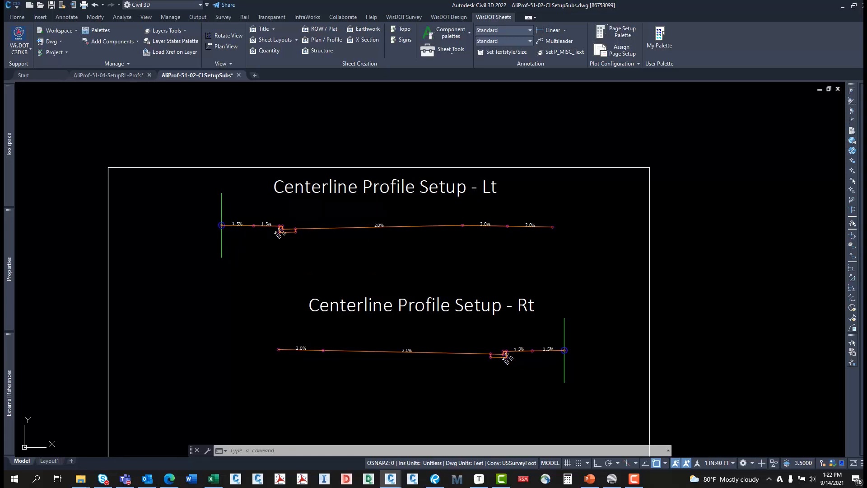
Switch to the AliProf-51-04-SetupRL-Profs drawing and inspect the baseline end of the Centerline Profile Setup - Rt assembly
left_click(111, 75)
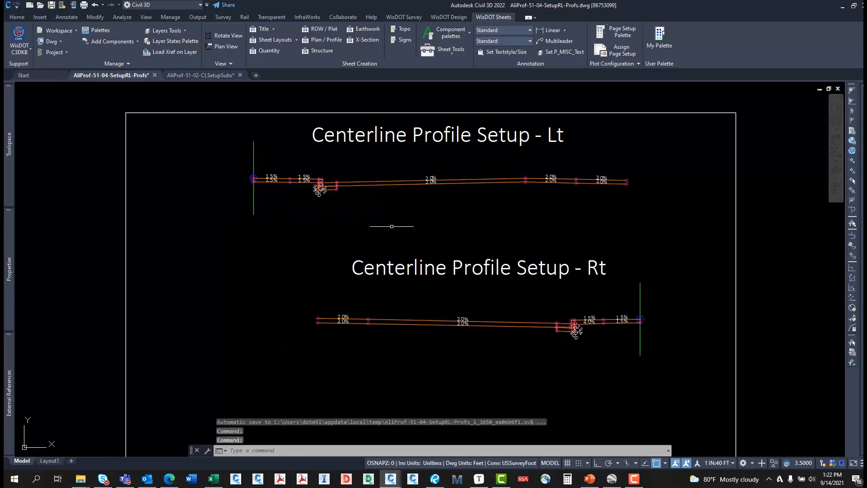
middle_click_drag(435, 231, 417, 249)
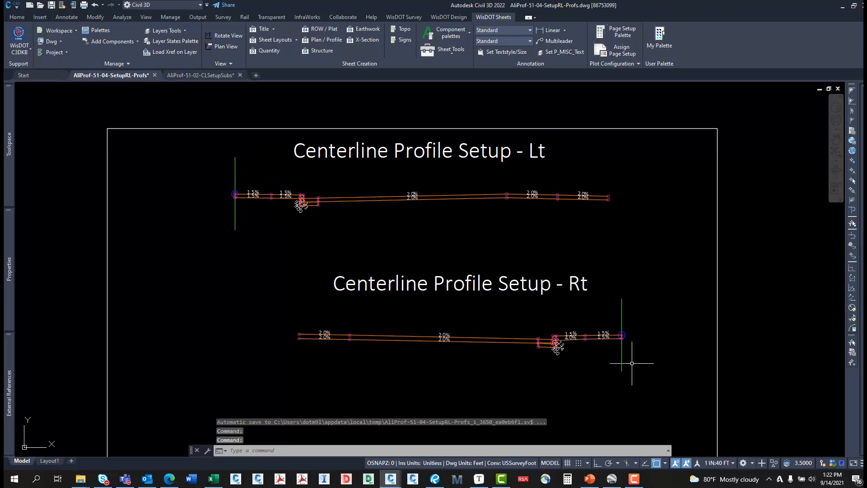
scroll(634, 360, "up", 4)
middle_click_drag(601, 316, 641, 348)
scroll(644, 328, "up", 3)
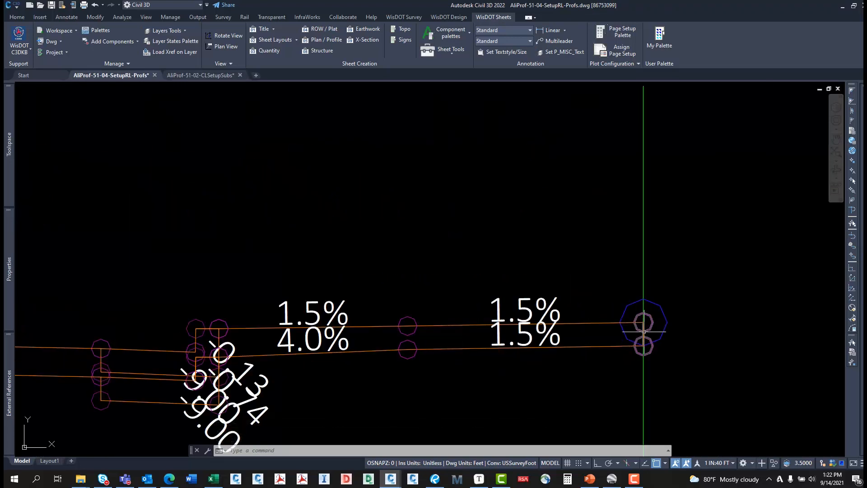
scroll(647, 332, "down", 4)
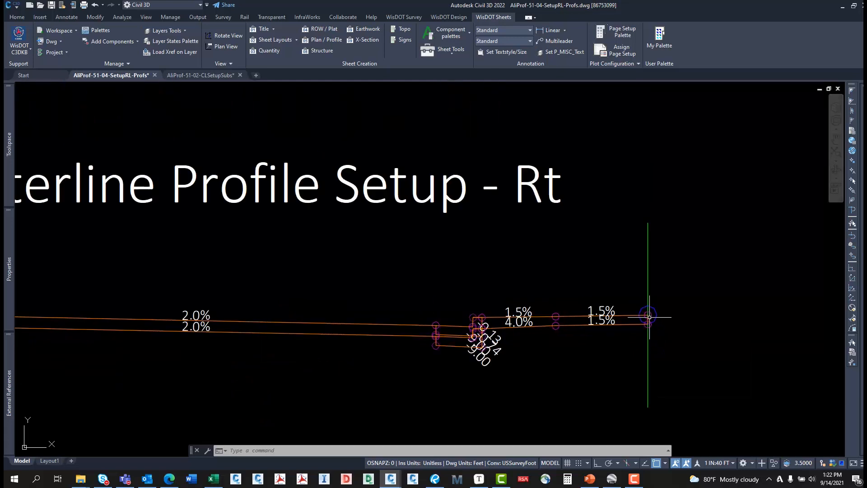
middle_click_drag(649, 320, 630, 334)
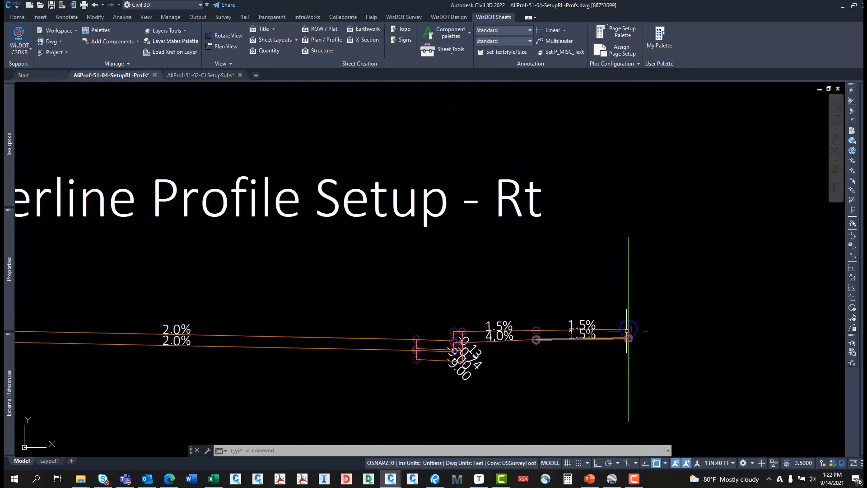
Examine the lane links of the Centerline Profile Setup - Rt assembly from the baseline outward, checking the long upper lane link
mouse_move(584, 347)
middle_mouse_down()
mouse_move(666, 351)
mouse_move(636, 345)
mouse_move(685, 343)
middle_mouse_up()
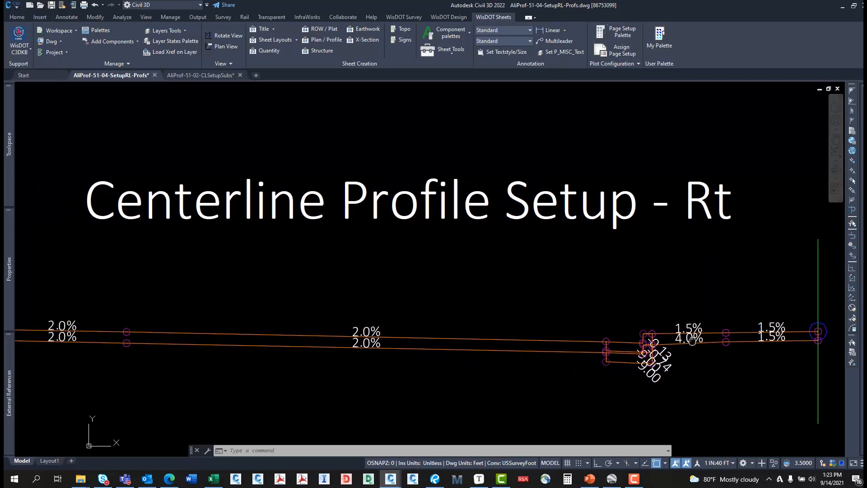
middle_click_drag(587, 345, 706, 346)
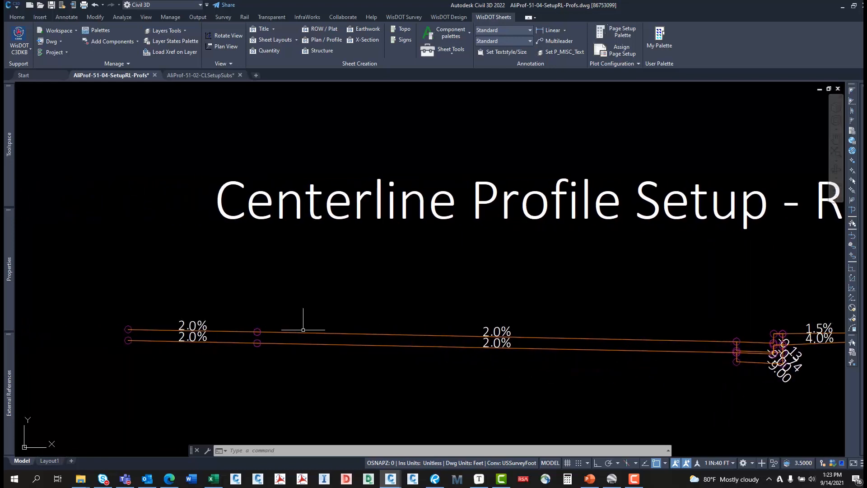
middle_click_drag(304, 330, 240, 323)
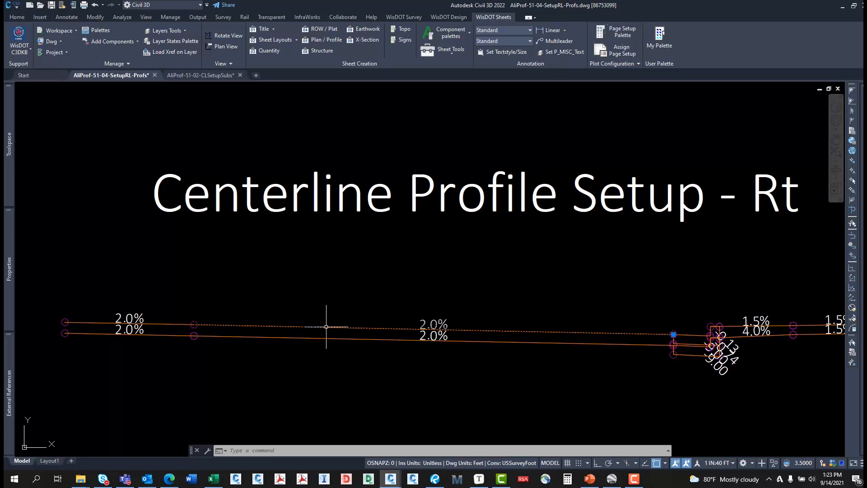
left_click(326, 326)
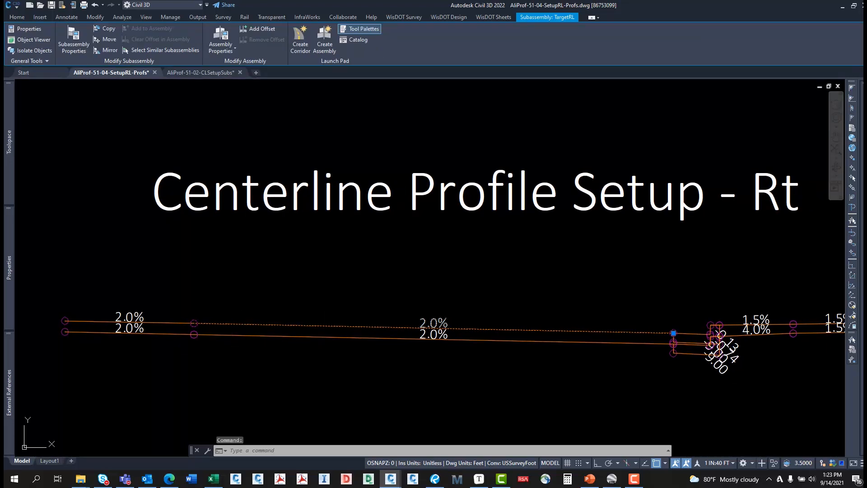
middle_click_drag(377, 328, 410, 337)
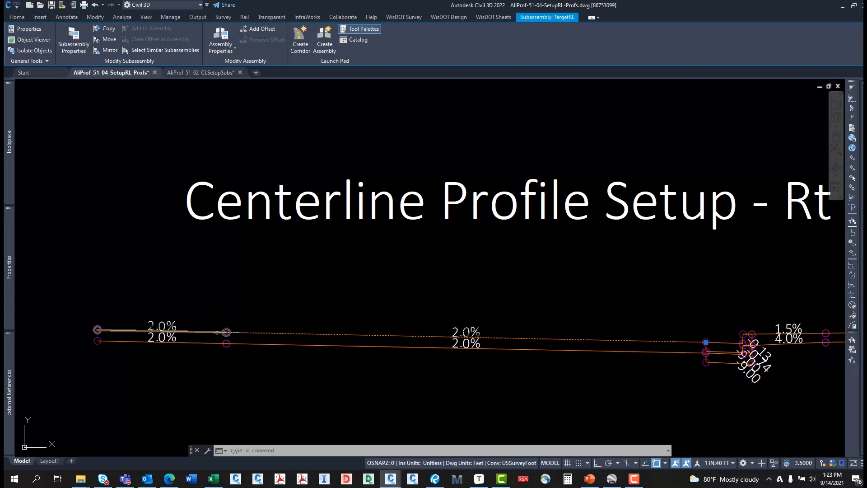
mouse_move(277, 333)
middle_mouse_down()
mouse_move(284, 345)
mouse_move(275, 361)
mouse_move(343, 341)
middle_mouse_up()
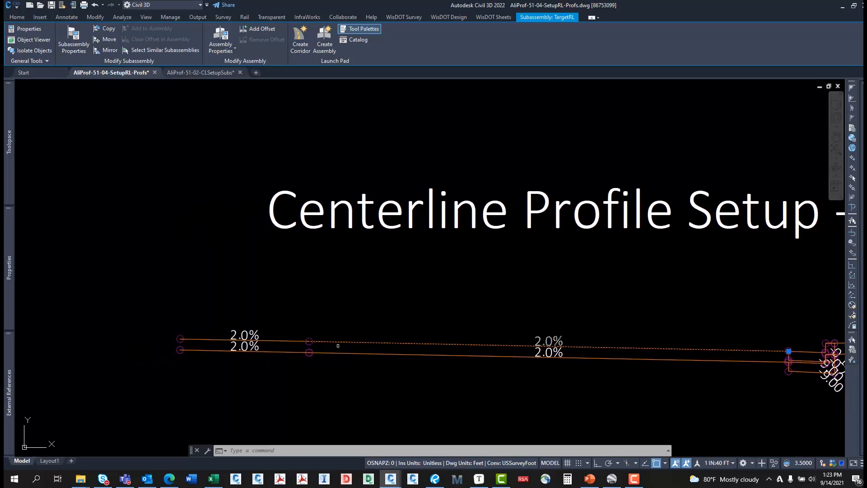
key("Escape")
left_click(370, 354)
key("Escape")
left_click(339, 377)
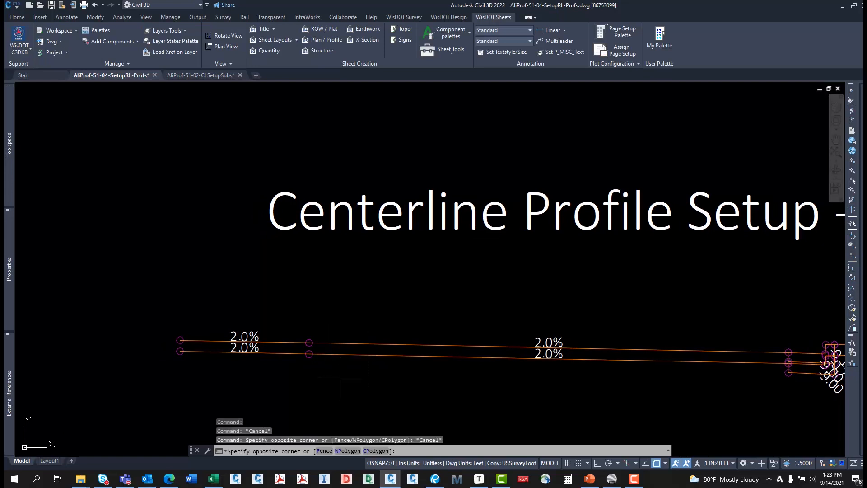
key("Escape")
View the Lt and Rt assemblies together and inspect the outer lane links of the Rt assembly
mouse_move(309, 362)
middle_mouse_down()
mouse_move(321, 338)
mouse_move(289, 338)
middle_mouse_up()
scroll(272, 335, "down", 3)
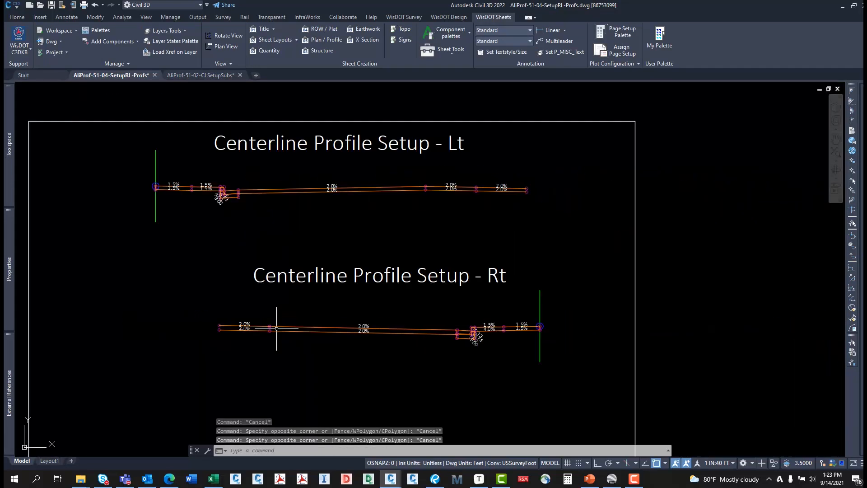
scroll(277, 329, "up", 2)
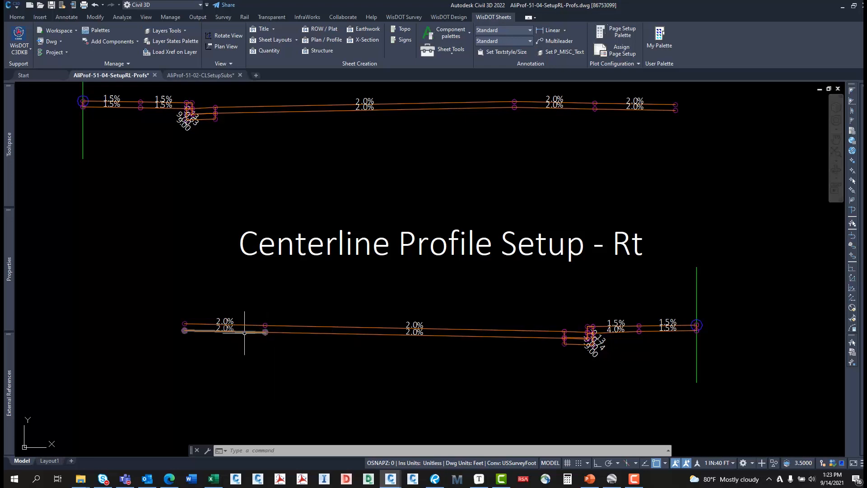
middle_click_drag(244, 334, 309, 346)
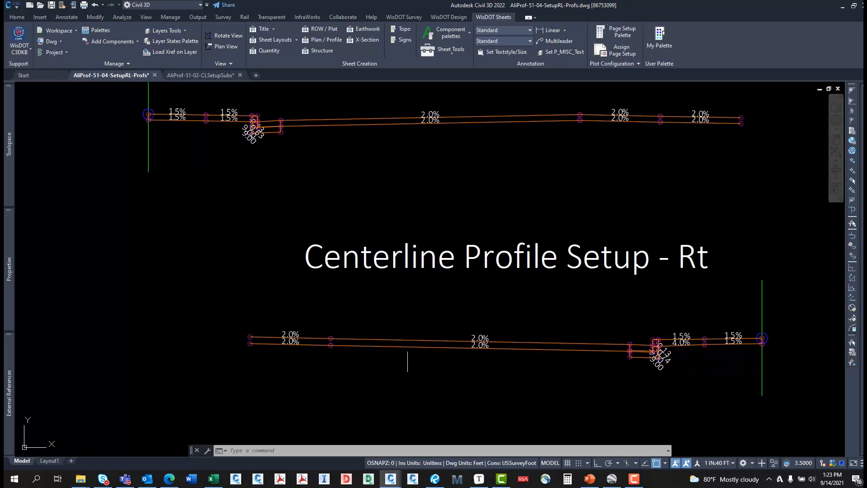
middle_click_drag(328, 331, 375, 329)
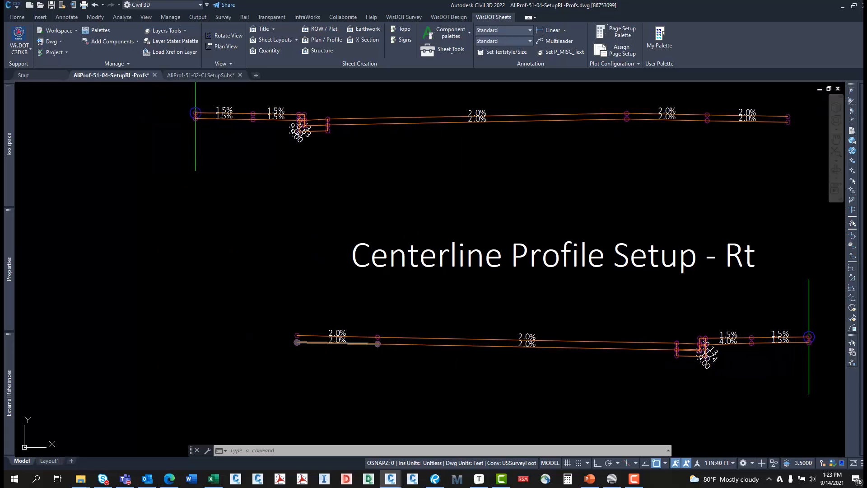
Select the lower lane and terrace links of the Rt assembly and check their shared link codes in the properties
left_click(362, 343)
left_click(765, 362)
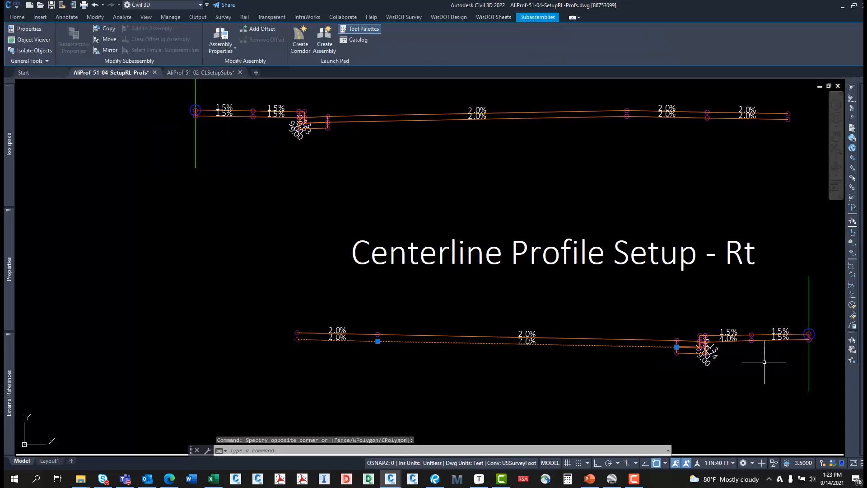
scroll(793, 350, "up", 5)
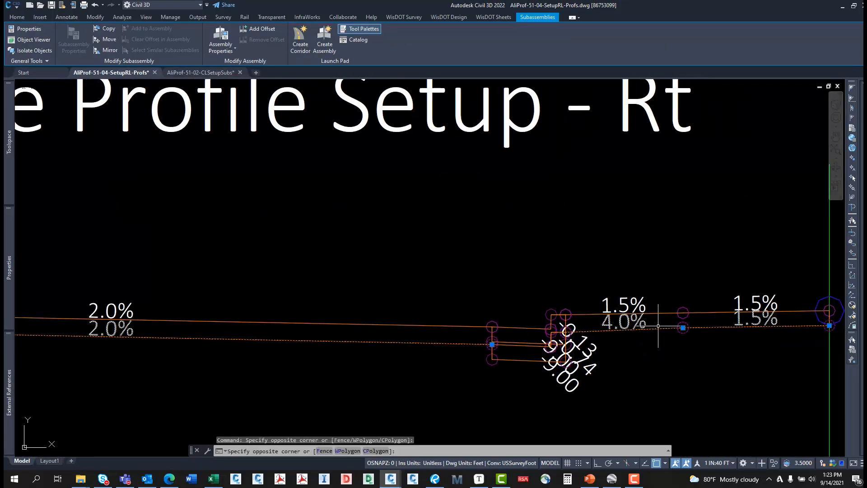
left_click(186, 399)
scroll(538, 362, "down", 5)
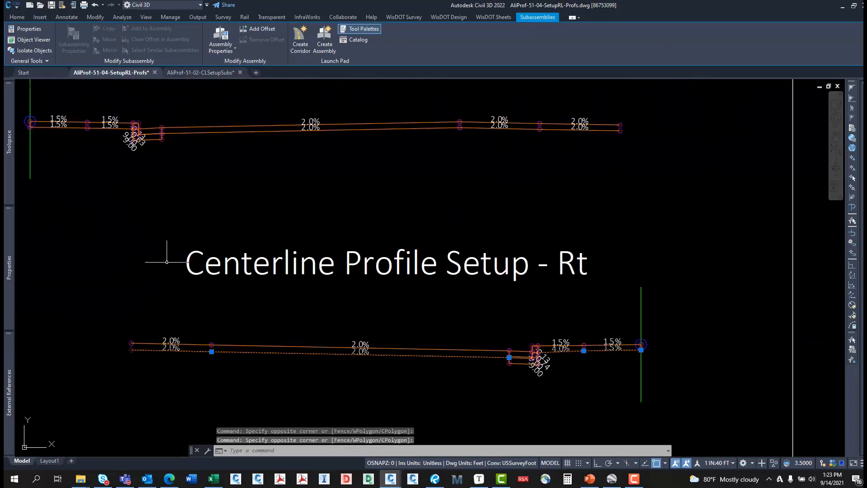
mouse_move(9, 303)
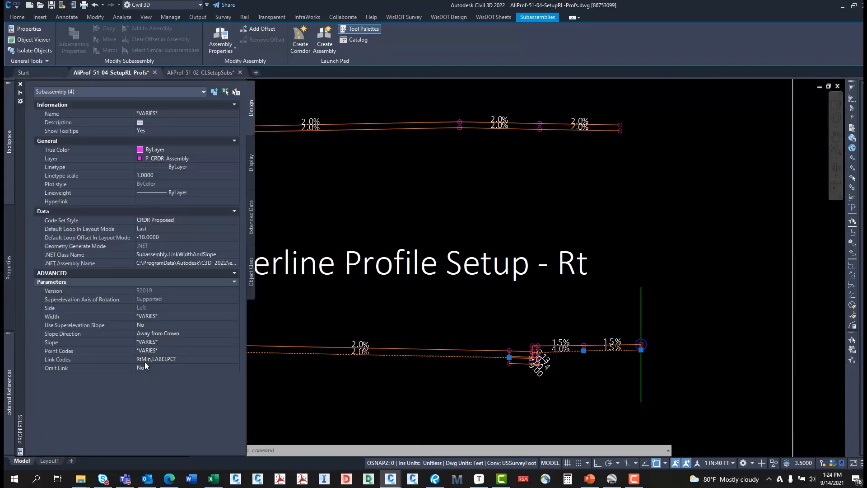
middle_click_drag(369, 372, 507, 360)
key("Escape")
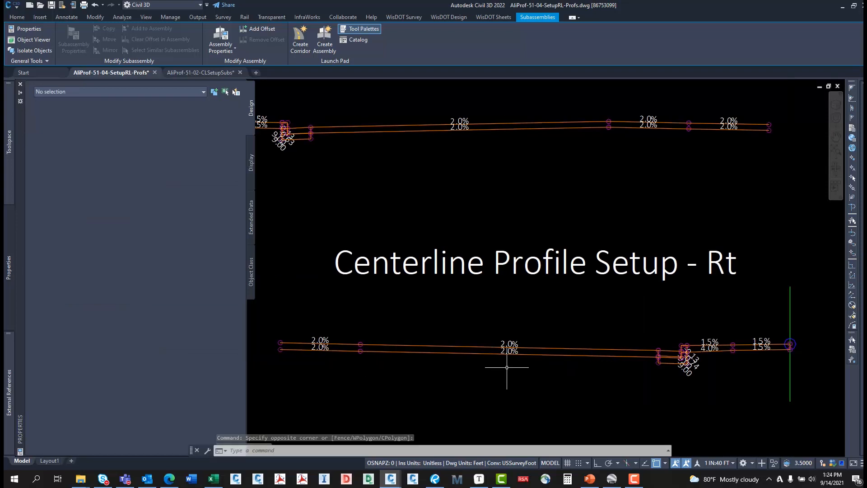
Select the two upper lane links of the Rt assembly and check their link codes in the properties
scroll(398, 357, "up", 3)
left_click(388, 348)
left_click(320, 330)
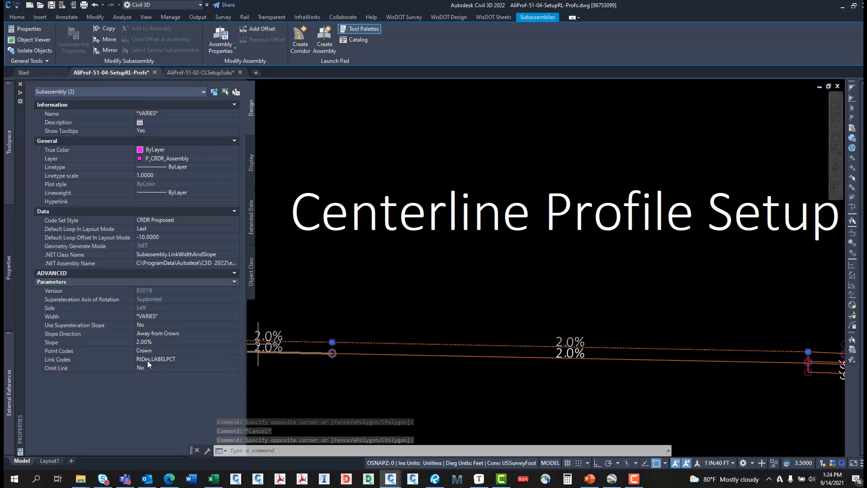
scroll(459, 334, "down", 4)
key("Escape")
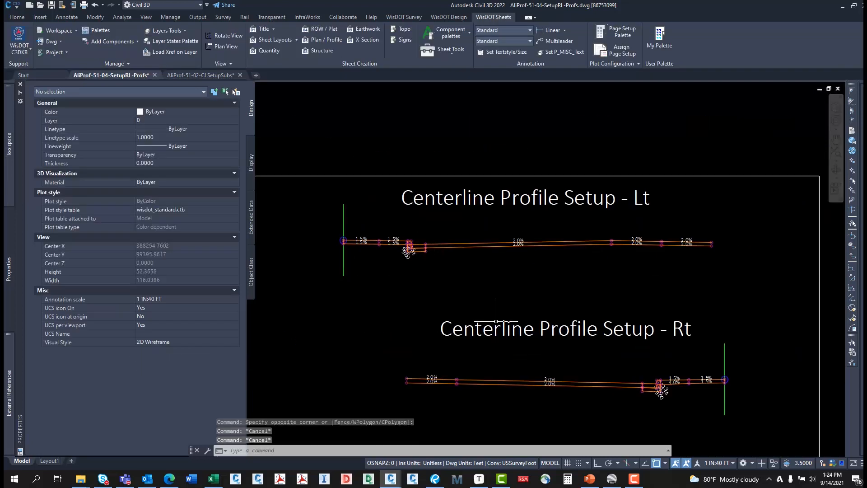
Check the link codes of the Lt assembly's long upper lane link, and review both assemblies together
left_click(487, 245)
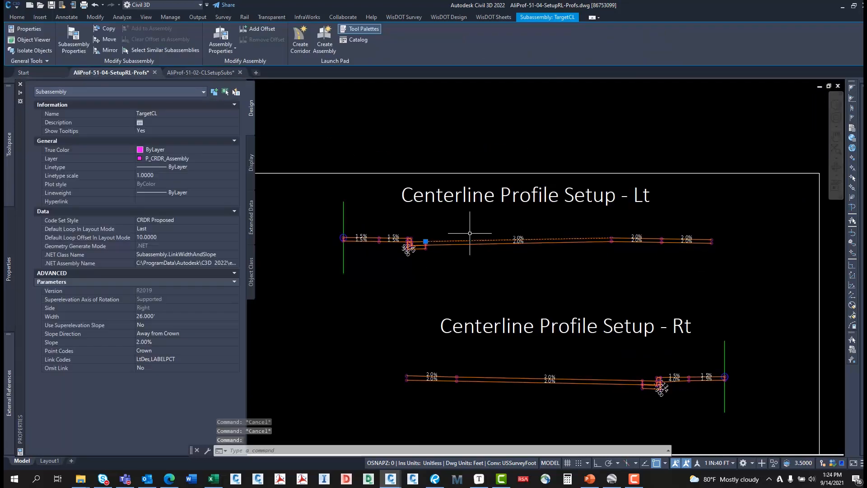
key("Escape")
middle_click_drag(570, 277, 555, 266)
scroll(556, 276, "up", 2)
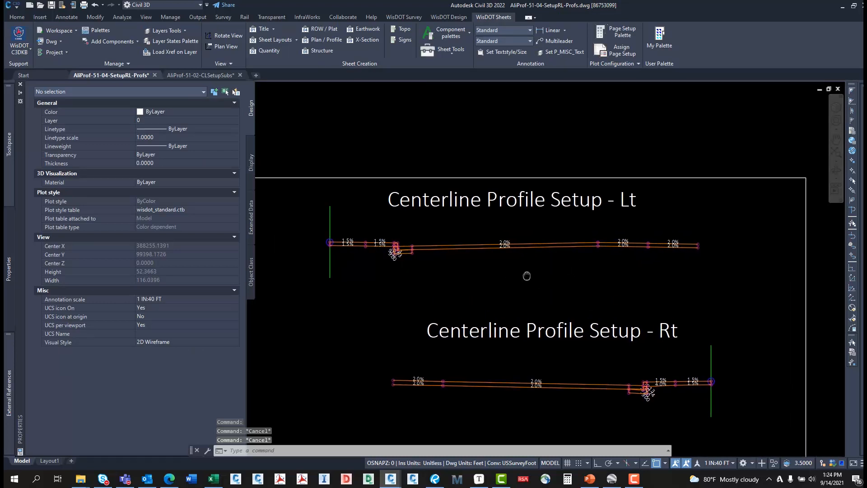
scroll(526, 275, "down", 2)
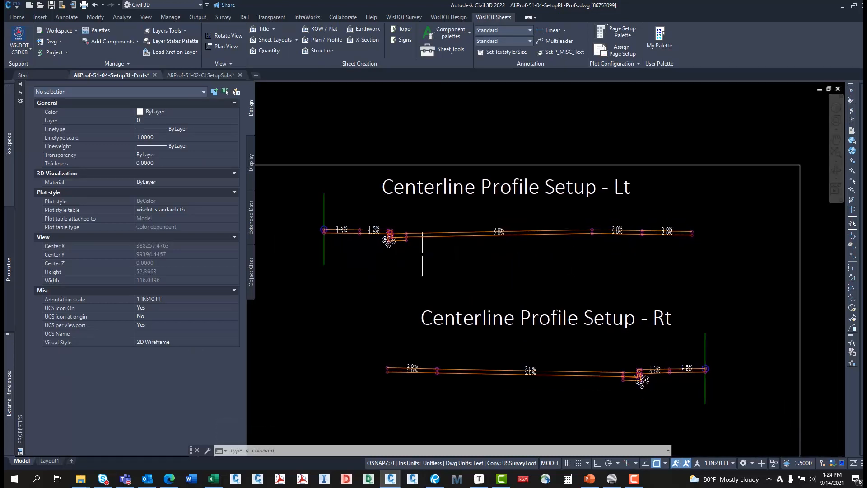
middle_click_drag(413, 263, 426, 258)
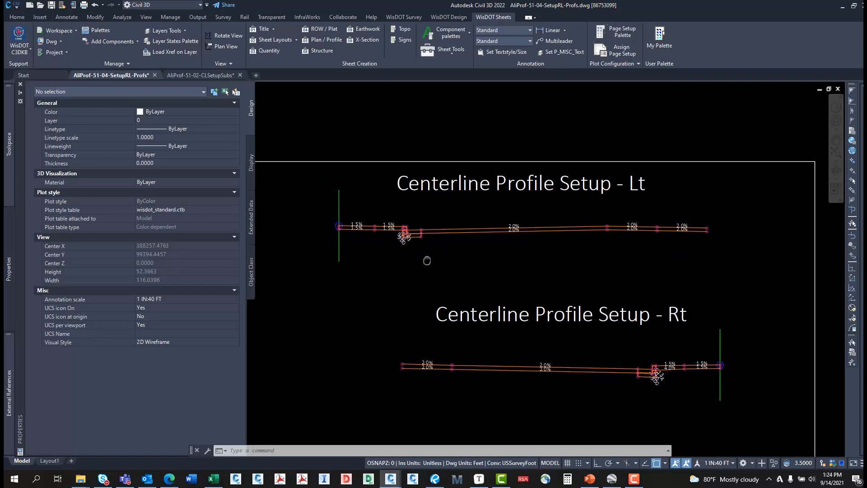
Look over the two assemblies in the AliProf-51-02-CLSetupSubs drawing and locate the sidewalk alignments where the corridor crosses the side road
mouse_move(427, 258)
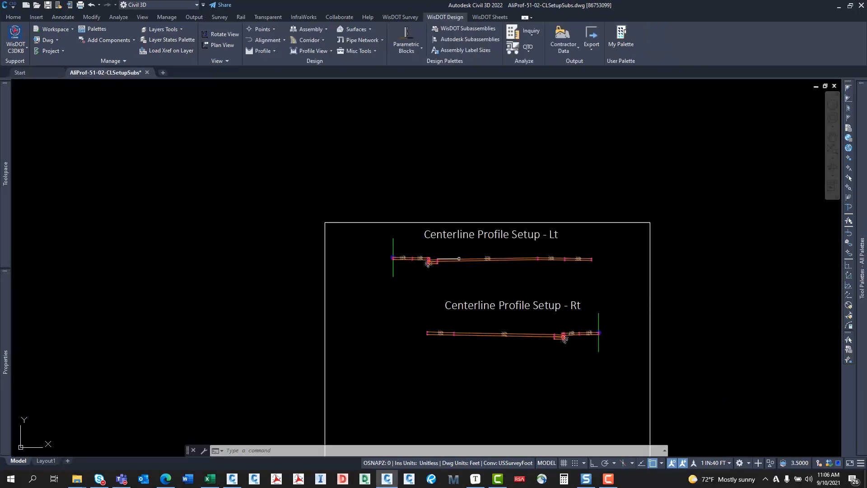
scroll(441, 261, "up", 2)
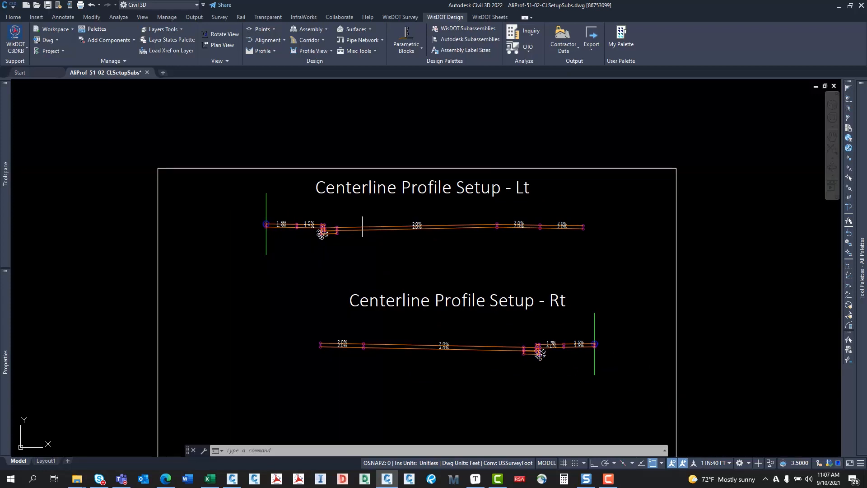
scroll(352, 214, "down", 3)
mouse_move(350, 216)
middle_mouse_down()
mouse_move(442, 188)
mouse_move(352, 209)
mouse_move(501, 194)
middle_mouse_up()
scroll(441, 187, "down", 1)
scroll(500, 194, "down", 1)
middle_click_drag(209, 295, 227, 237)
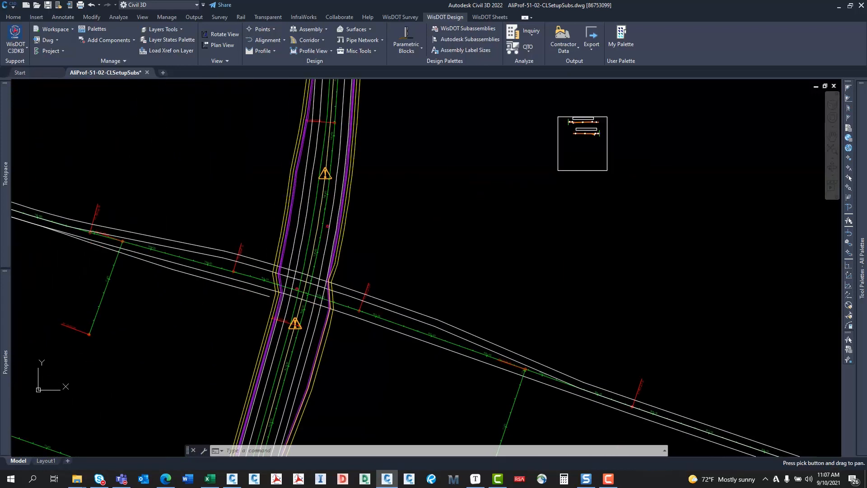
scroll(290, 257, "up", 1)
middle_click_drag(374, 245, 399, 253)
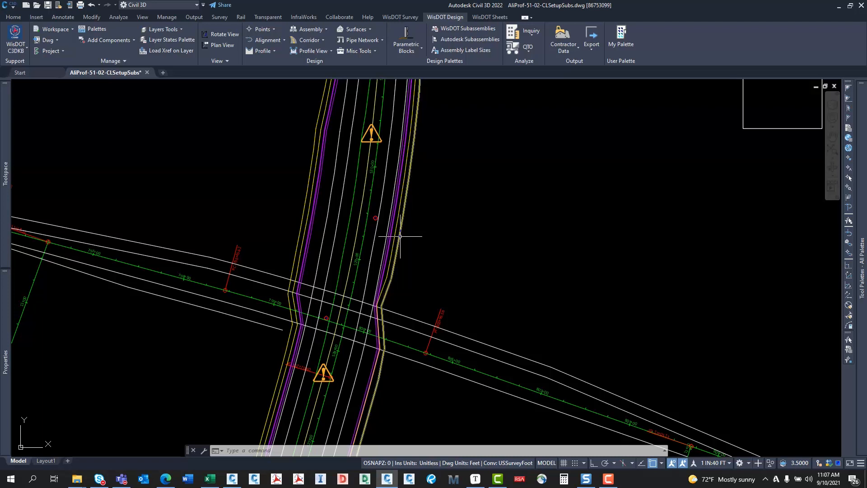
Create a surface profile for the 51-Rt-Sdwk-Out offset alignment from the Exist surface over its full station range
left_click(382, 365)
key("Escape")
key("Escape")
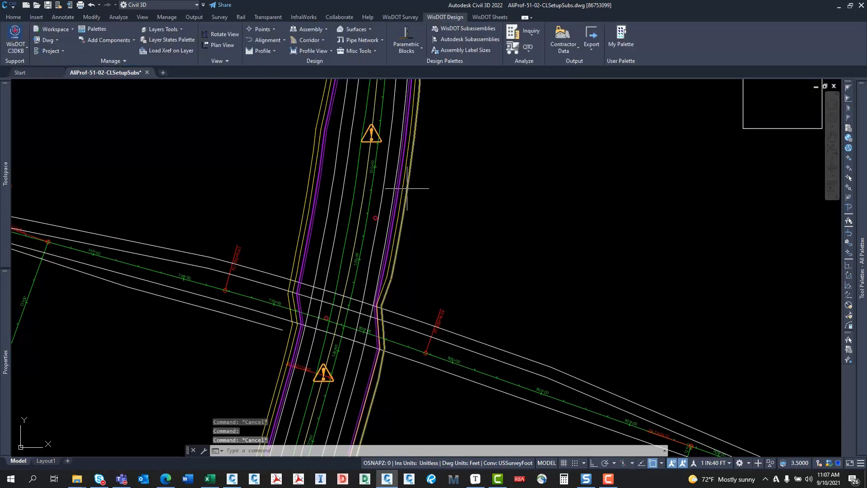
left_click(409, 193)
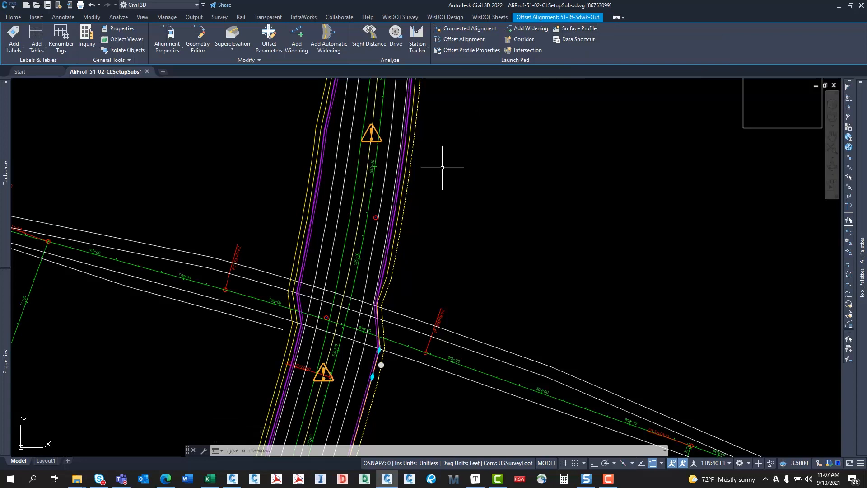
left_click(579, 28)
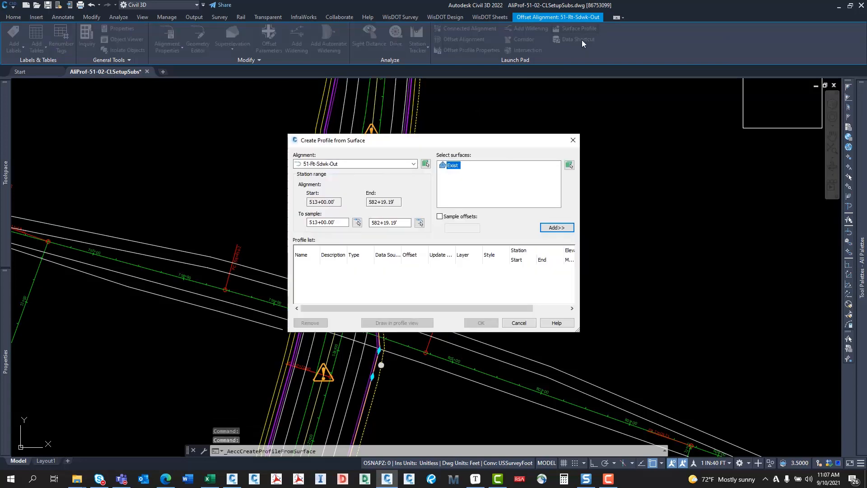
left_click(563, 230)
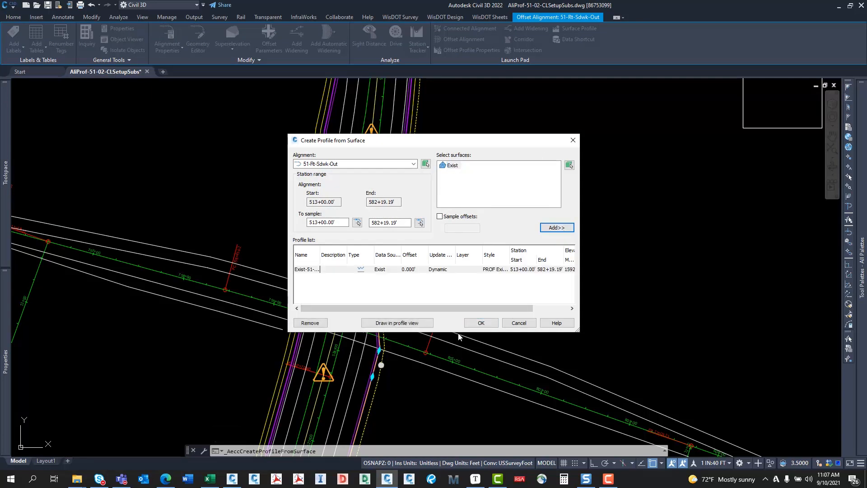
left_click(480, 323)
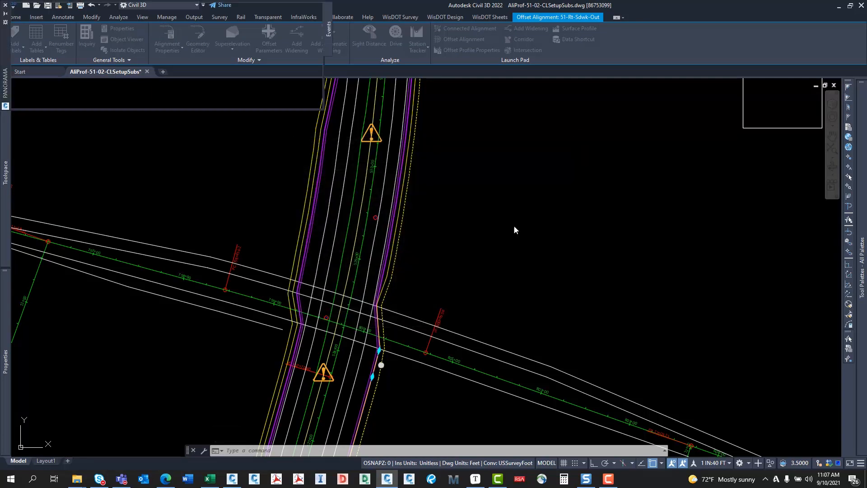
left_click(305, 9)
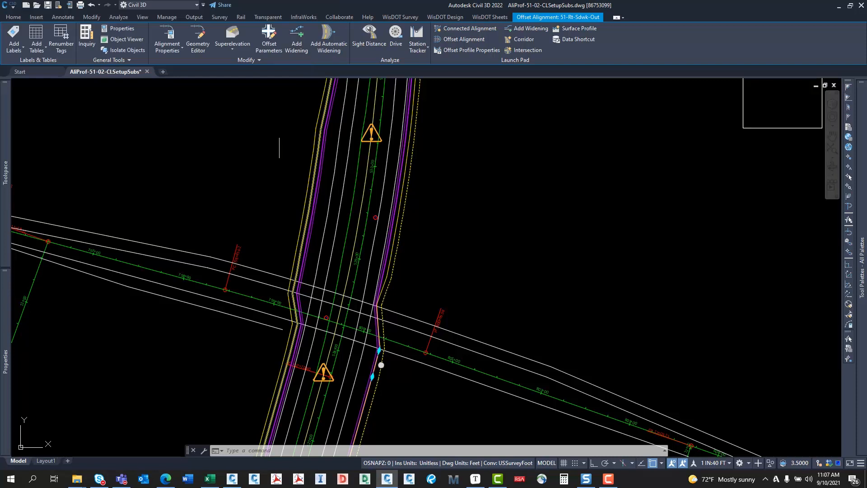
Create a surface profile for the 51-Lt-Sdwk-Out offset alignment from the Exist surface over its full station range
left_click(291, 241)
left_click(298, 241)
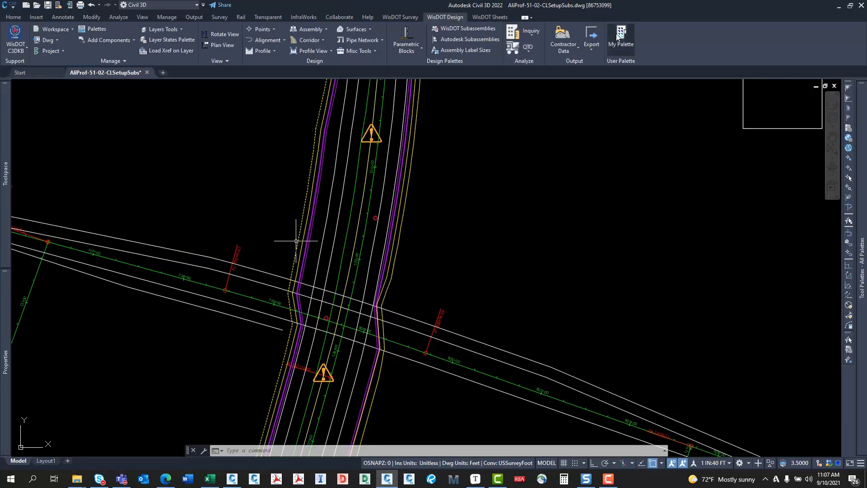
left_click(574, 28)
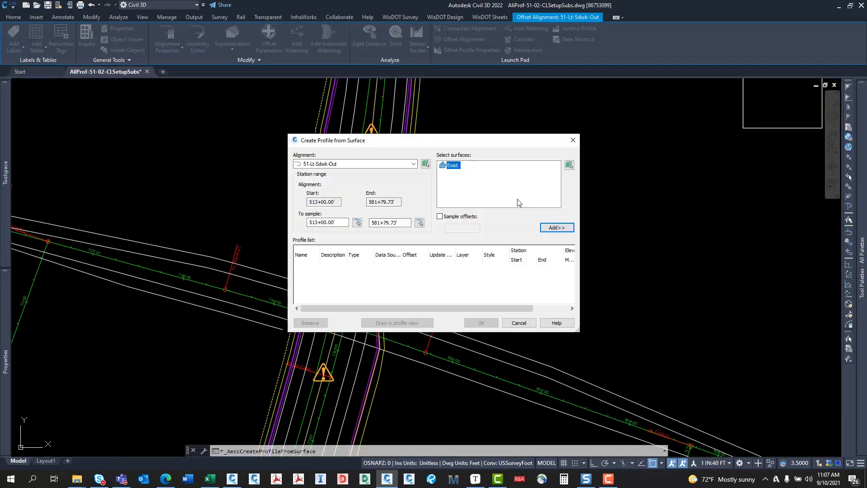
left_click(555, 227)
left_click(481, 323)
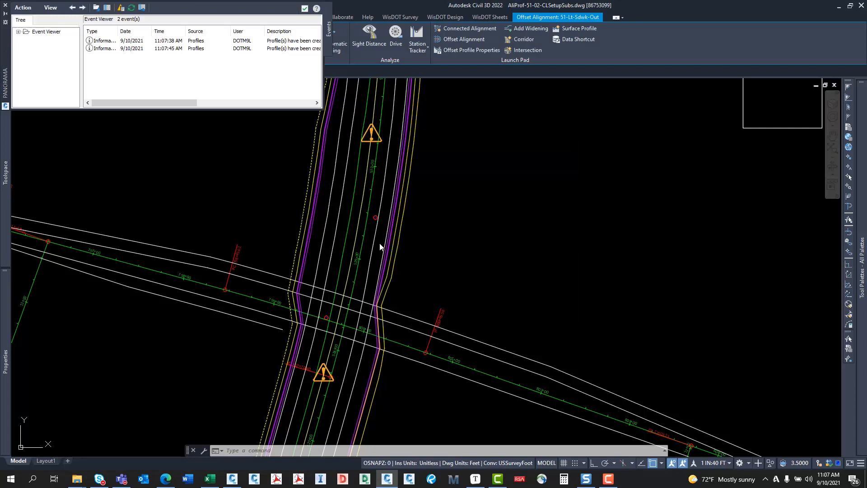
Dismiss the profile creation events and start a new corridor named RL-Prof-Setup
left_click(305, 8)
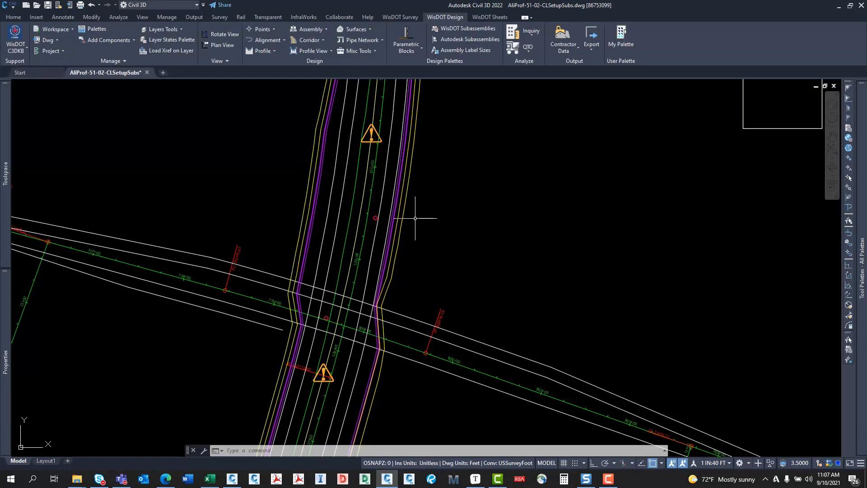
mouse_move(366, 238)
middle_mouse_down()
mouse_move(364, 225)
mouse_move(318, 331)
mouse_move(327, 254)
mouse_move(307, 178)
mouse_move(319, 142)
middle_mouse_up()
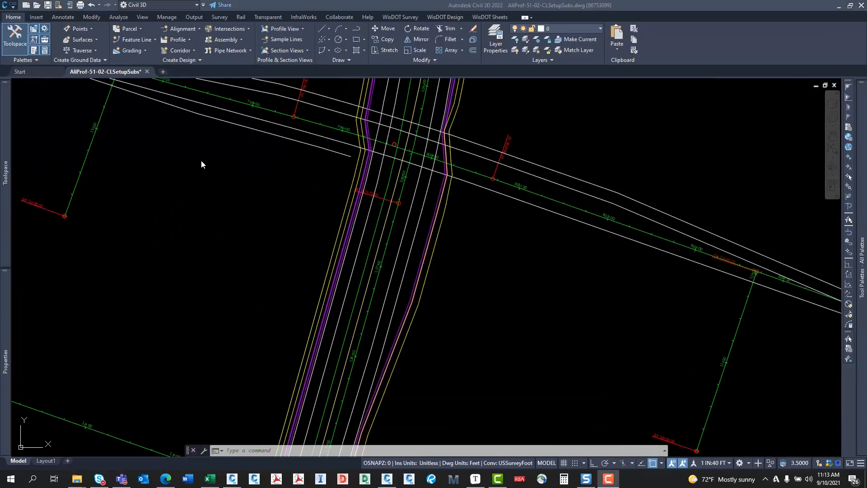
left_click(202, 160)
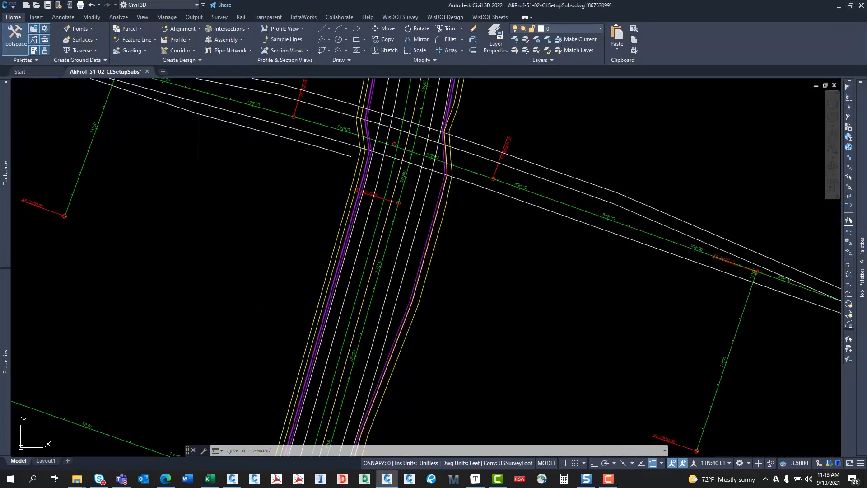
left_click(185, 50)
left_click(189, 65)
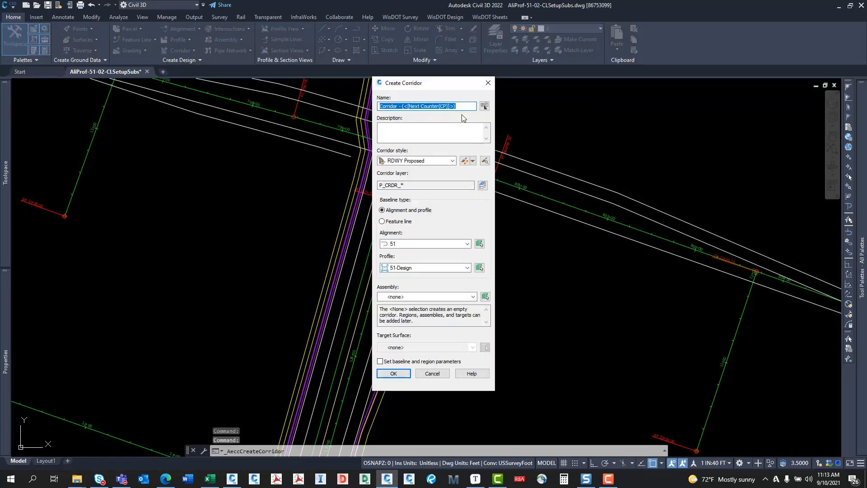
type("CL")
key("BackSpace")
key("BackSpace")
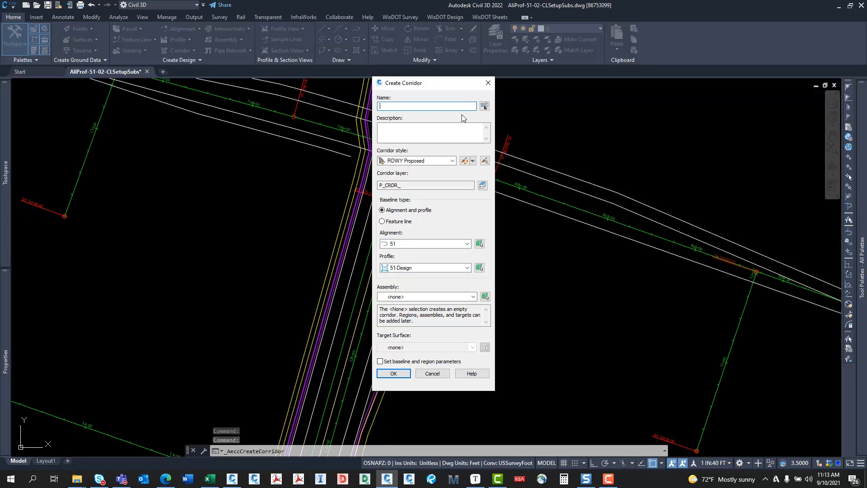
type("RL")
type("-Pril")
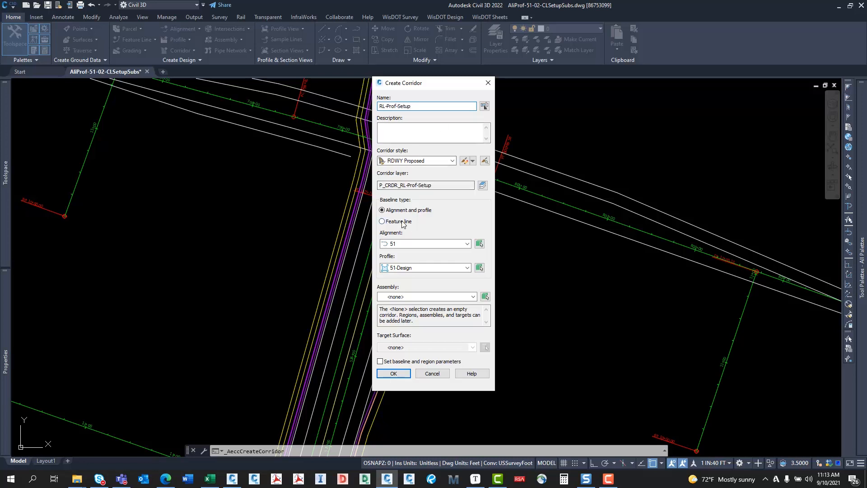
Base the corridor on alignment 51-Lt-Sdwk-Out and profile Exist-51-Lt-Sdwk-Out, using assembly Centerline Profile Setup - Lt and target surface Exist
left_click(425, 244)
left_click(412, 263)
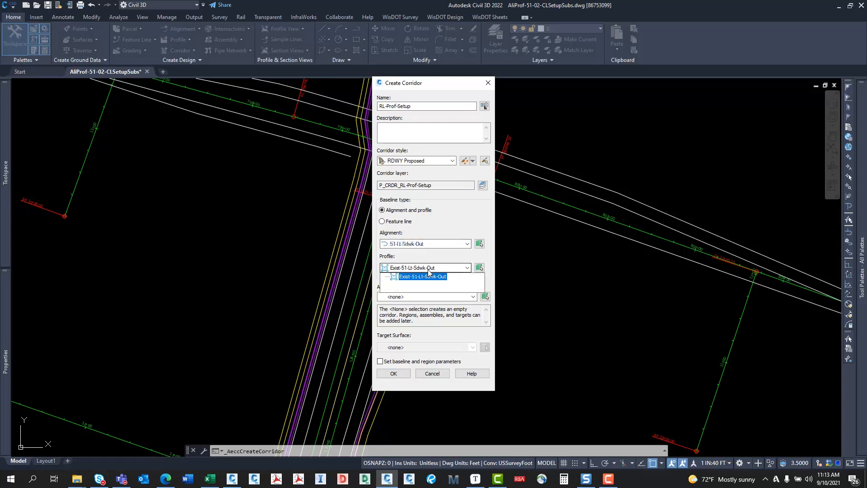
left_click(422, 296)
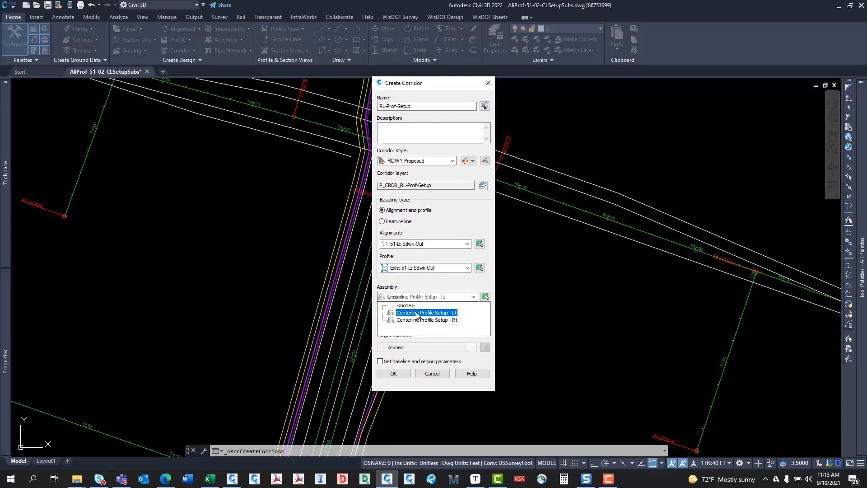
left_click(419, 313)
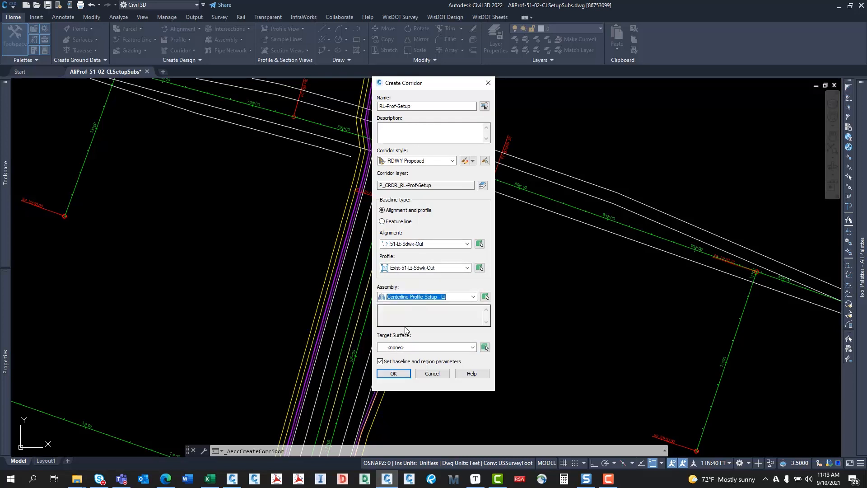
left_click(404, 348)
left_click(404, 363)
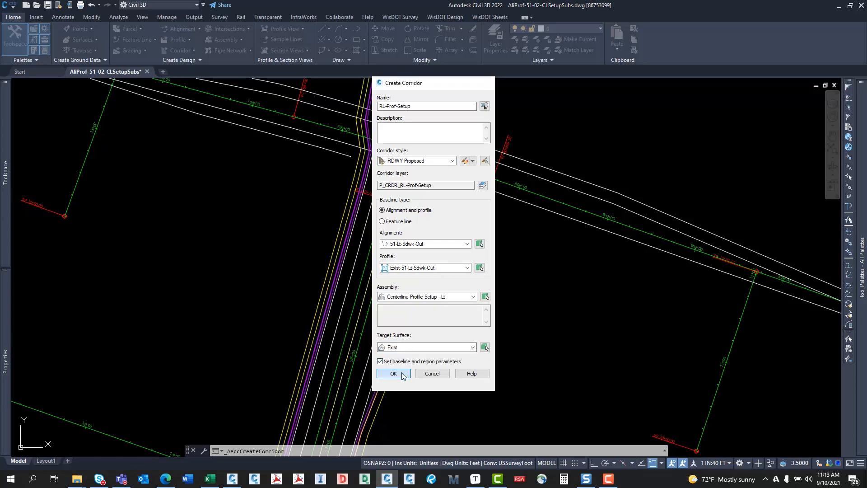
left_click(393, 374)
Set the region's frequency to 10' along tangents and curves, with vertical geometry points, high/low points and offset target geometry points set to No
left_click(502, 209)
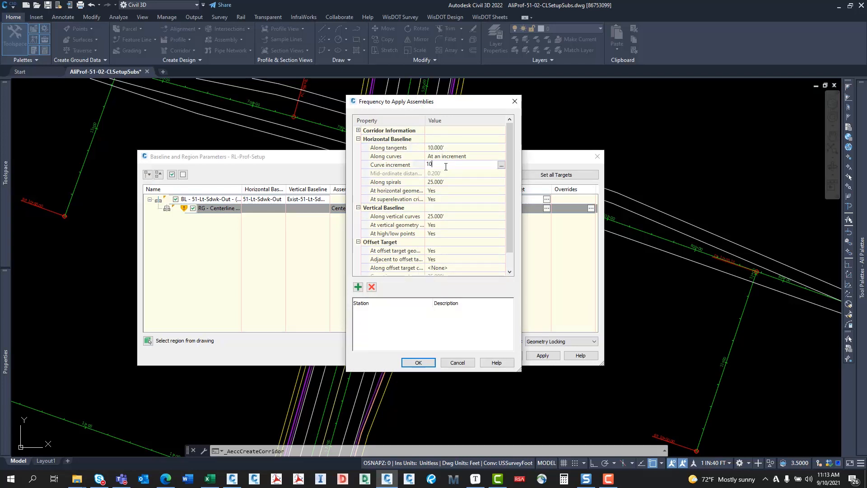
left_click(436, 226)
left_click(436, 227)
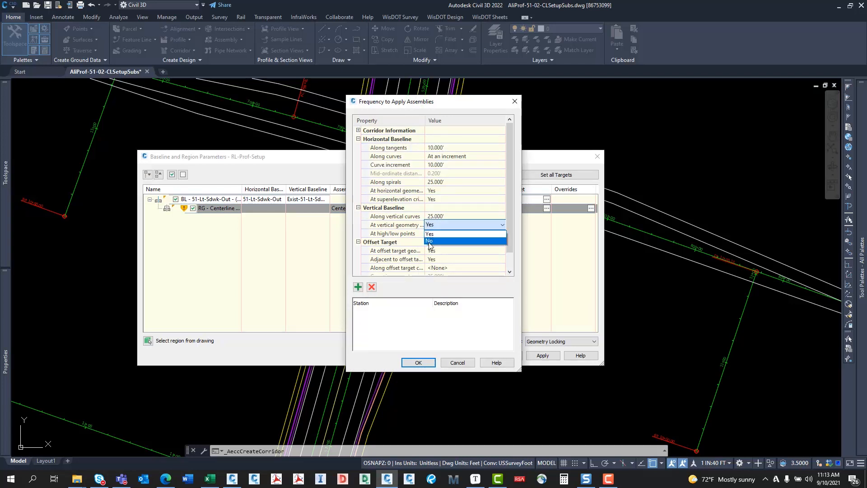
left_click(433, 243)
left_click(433, 242)
left_click(433, 235)
left_click(435, 235)
left_click(436, 249)
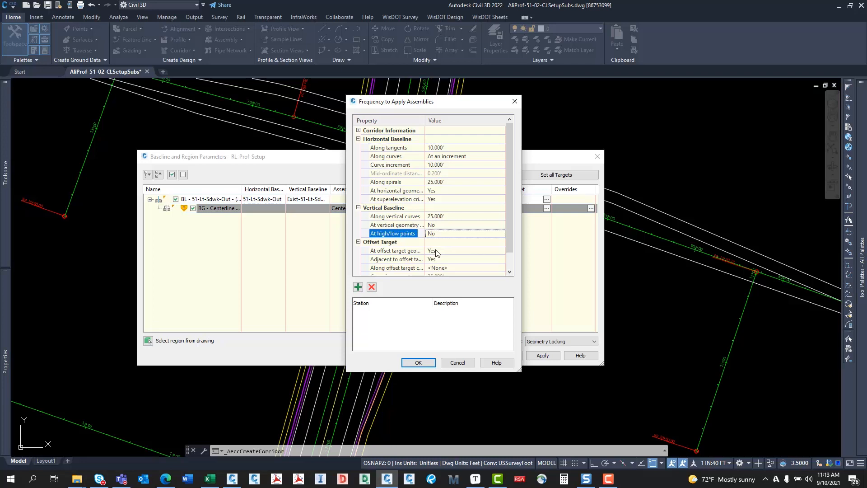
left_click(437, 252)
left_click(441, 252)
left_click(459, 269)
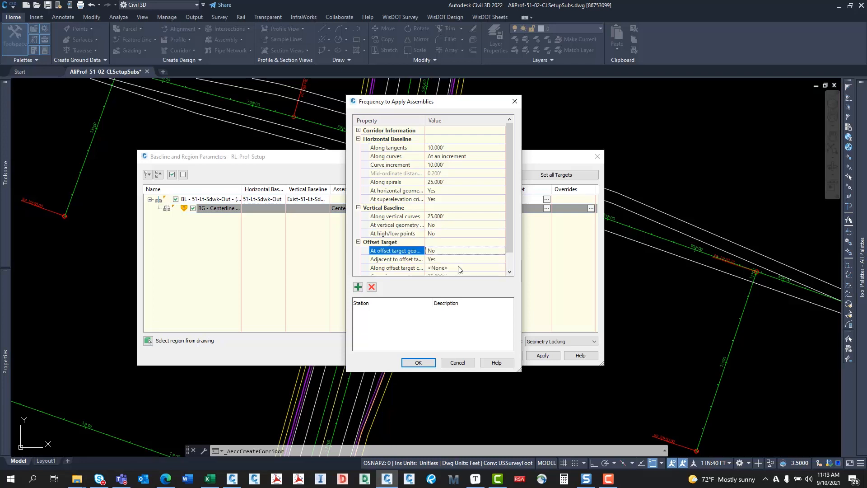
left_click(413, 365)
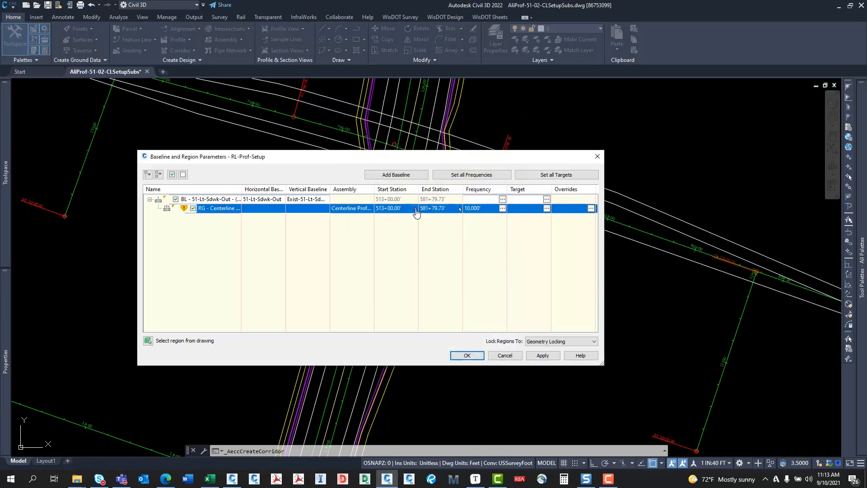
Set the region's start station to 516+00 by picking it along the baseline in the drawing
left_click(413, 209)
scroll(306, 294, "down", 6)
mouse_move(298, 293)
middle_mouse_down()
mouse_move(277, 242)
mouse_move(312, 141)
middle_mouse_up()
scroll(312, 141, "down", 2)
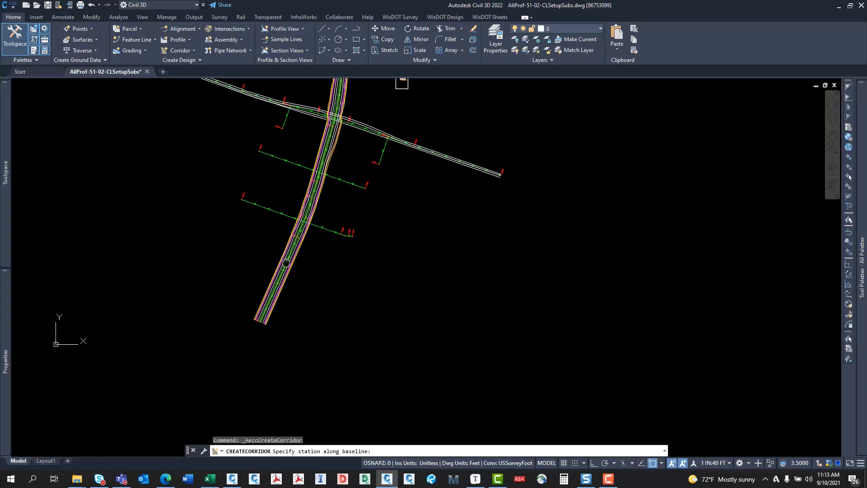
scroll(281, 273, "up", 6)
scroll(255, 314, "up", 3)
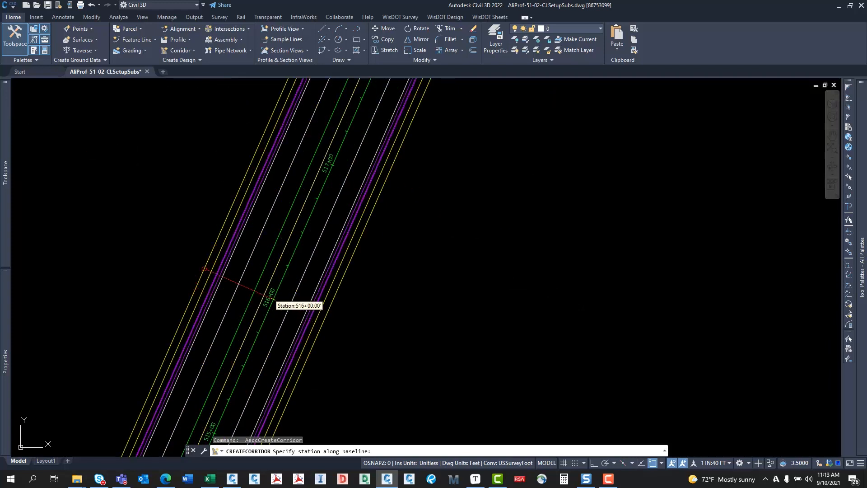
left_click(272, 300)
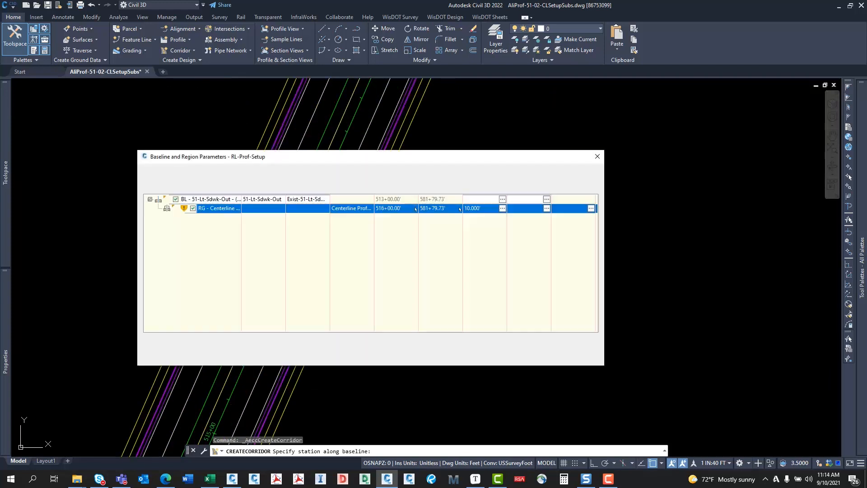
Set the region's end station to about 520+23, picked in the drawing just before the side road crossing
left_click(460, 209)
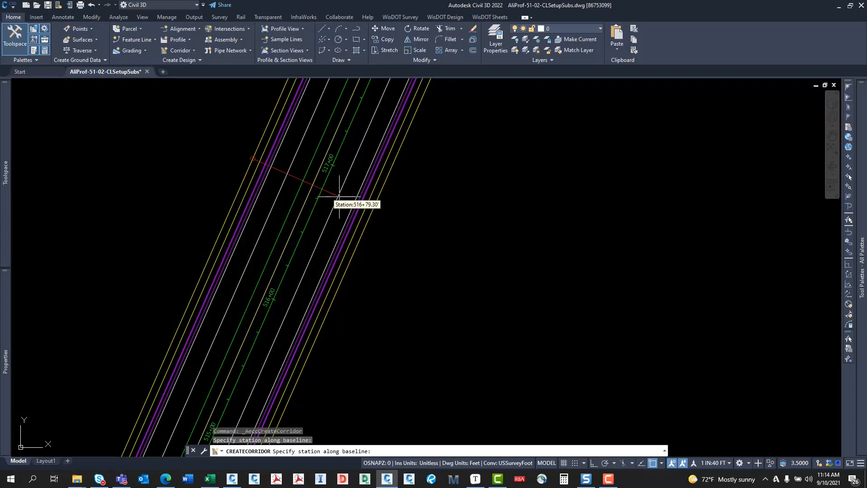
scroll(321, 189, "down", 2)
scroll(339, 178, "up", 2)
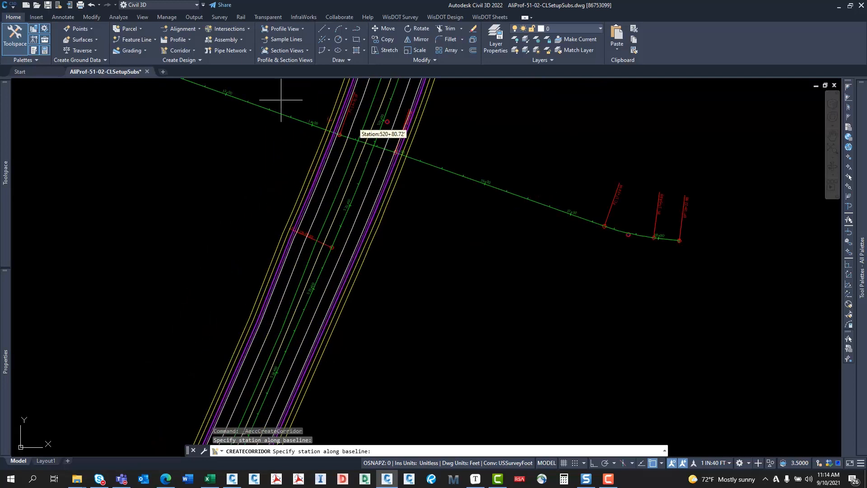
mouse_move(349, 155)
middle_mouse_down()
mouse_move(359, 192)
mouse_move(329, 217)
middle_mouse_up()
scroll(330, 217, "up", 2)
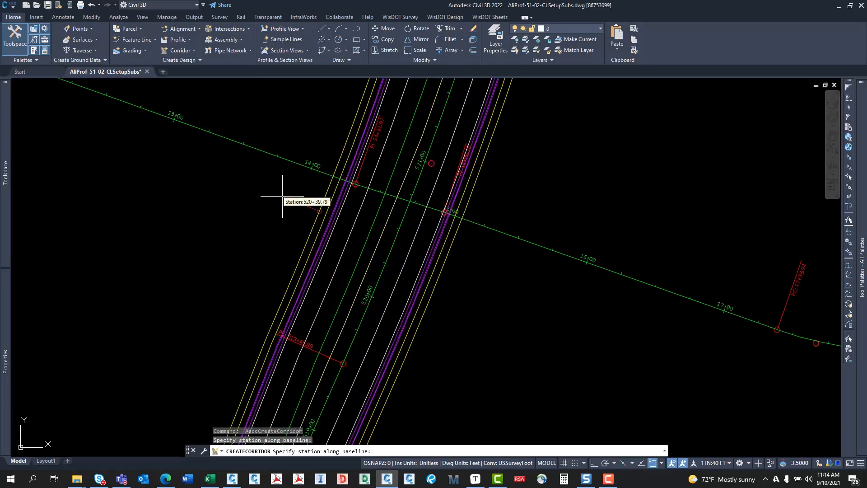
left_click(385, 263)
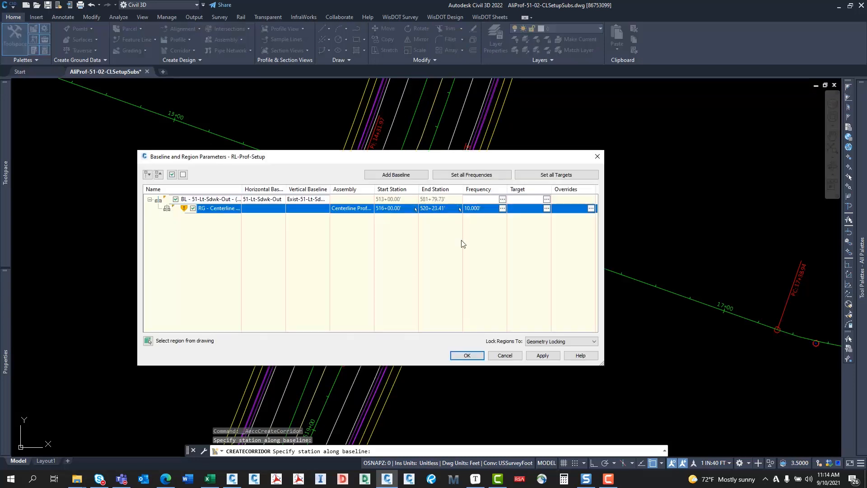
Map the offset target of the Right group's Sdwk subassembly to the 51-Lt-Sdwk-In alignment, picked from the drawing
left_click(546, 209)
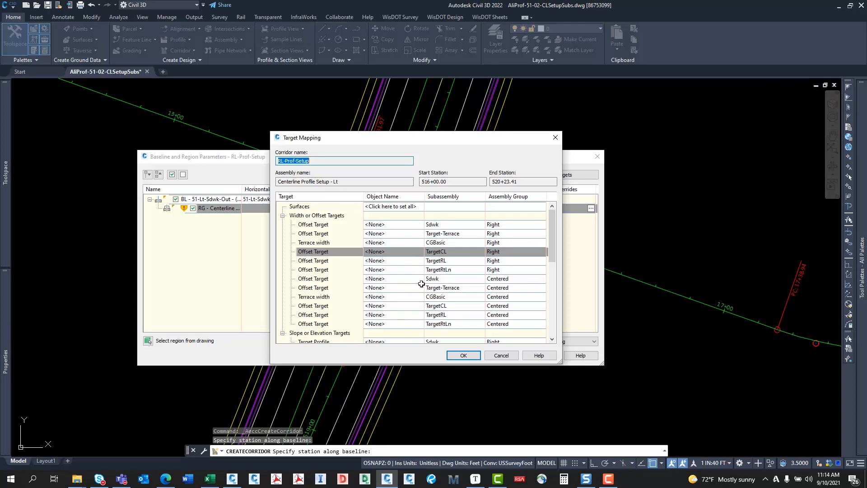
double_click(391, 224)
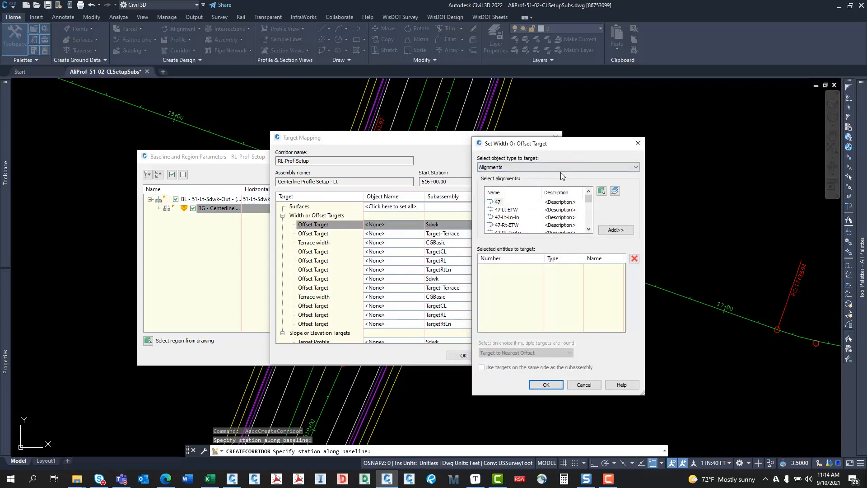
left_click(602, 191)
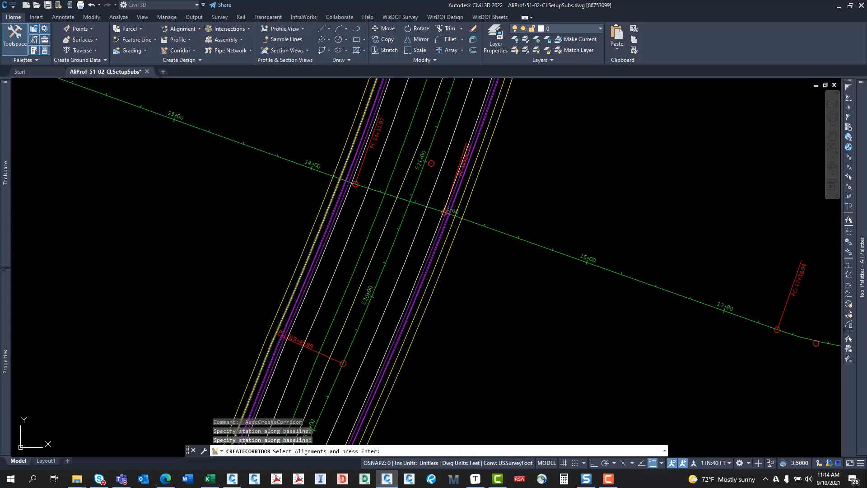
left_click(322, 205)
key("Return")
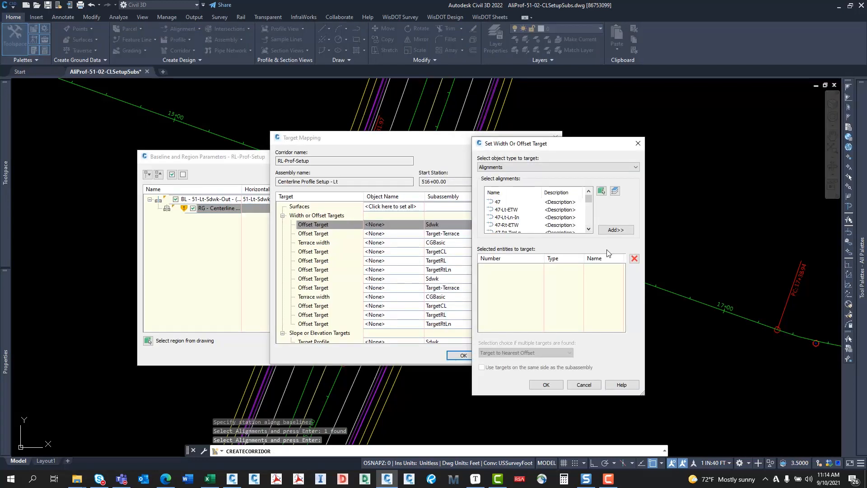
left_click(547, 385)
Map the offset target of the Right group's Target-Terrace subassembly to the 51-Lt-CG-Back alignment, picked from the drawing
left_click(388, 234)
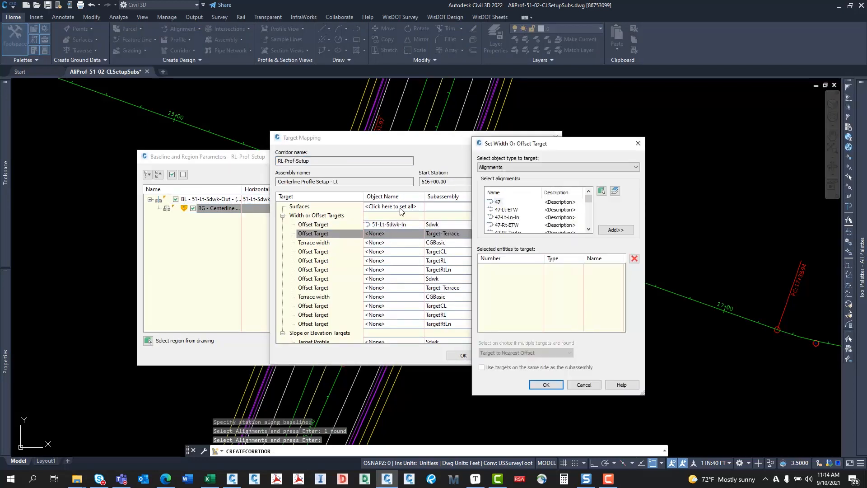
left_click(601, 191)
scroll(310, 179, "up", 5)
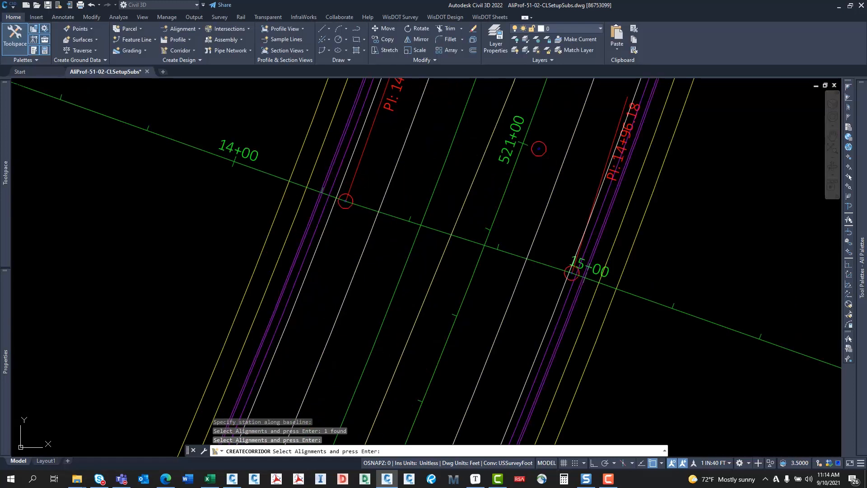
key("Return")
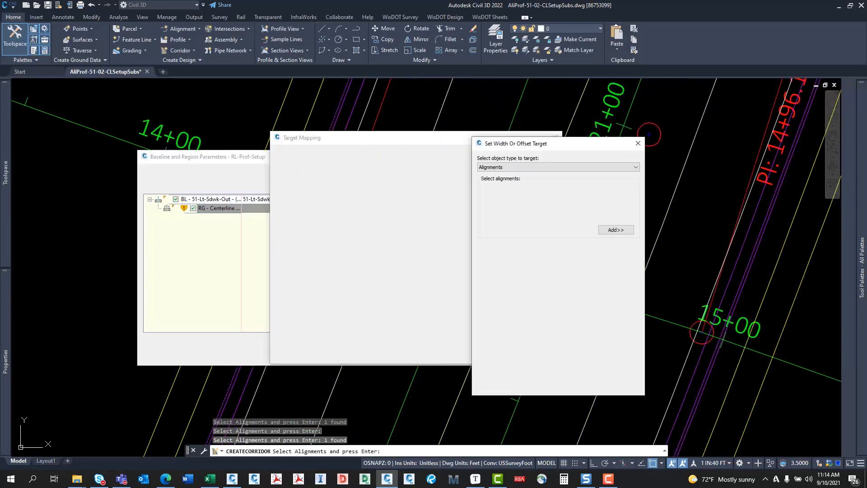
left_click(546, 385)
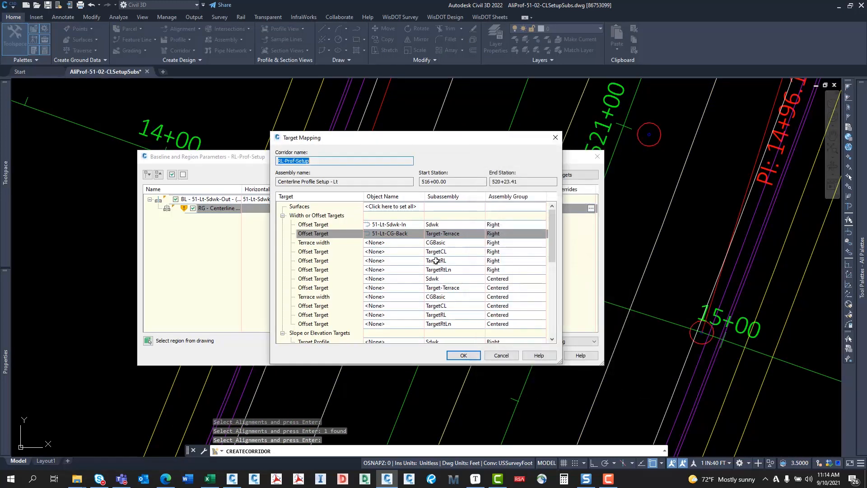
Map the offset target of the Right group's TargetCL subassembly to the 51-CL alignment, picked from the drawing
left_click(393, 253)
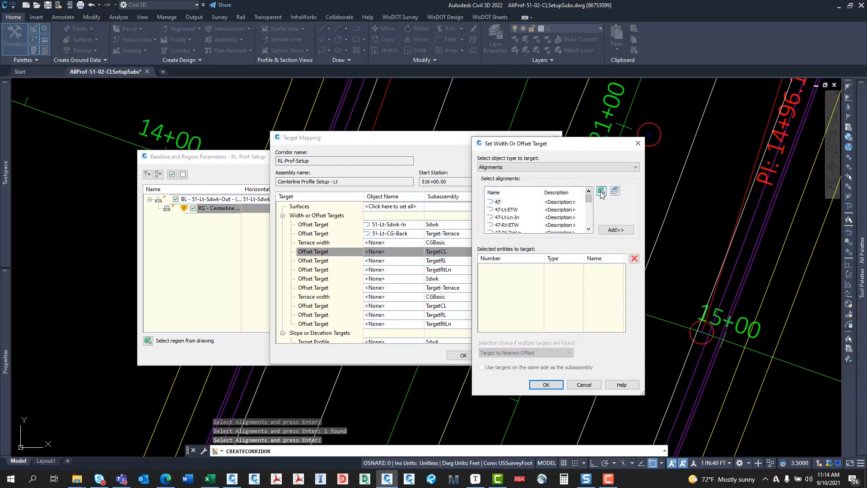
left_click(601, 191)
key("Return")
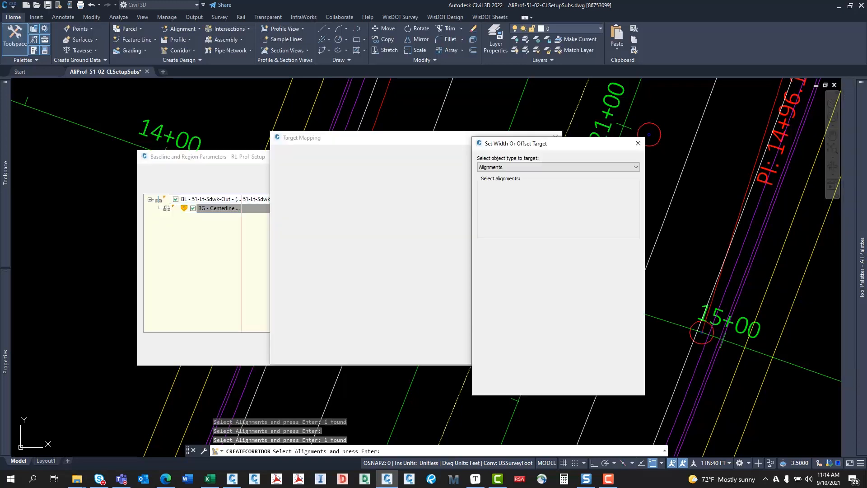
left_click(546, 384)
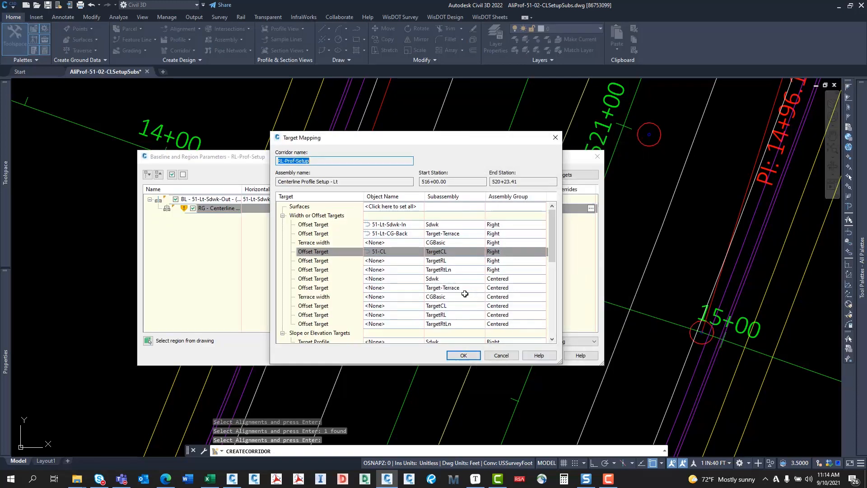
Map the offset target of the Right group's TargetRL subassembly to the 51 alignment, picked from the drawing
left_click(402, 261)
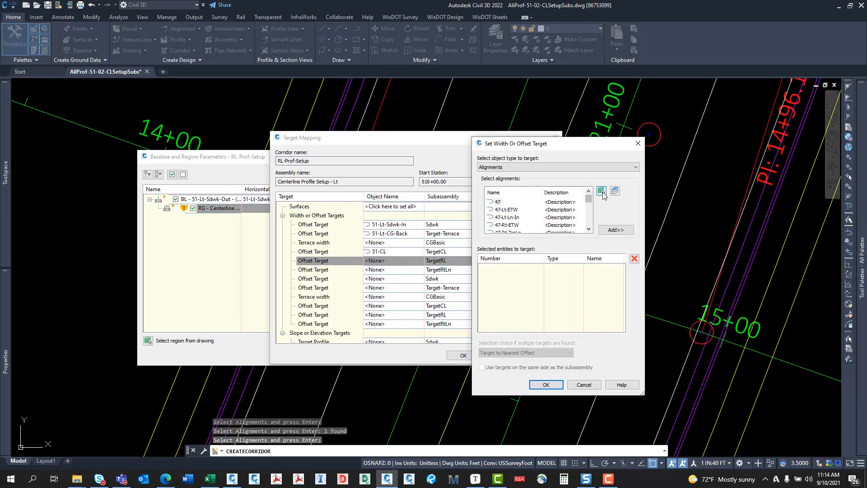
left_click(603, 192)
left_click(604, 192)
left_click(591, 190)
key("Return")
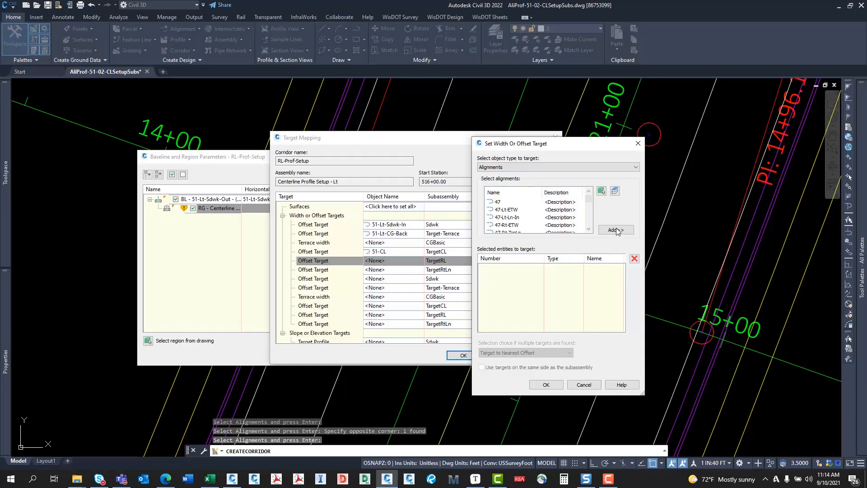
left_click(547, 384)
Map the offset target of the Right group's TargetRtLn subassembly to the 51-Rt-Ln-In alignment, picked from the drawing
left_click(380, 270)
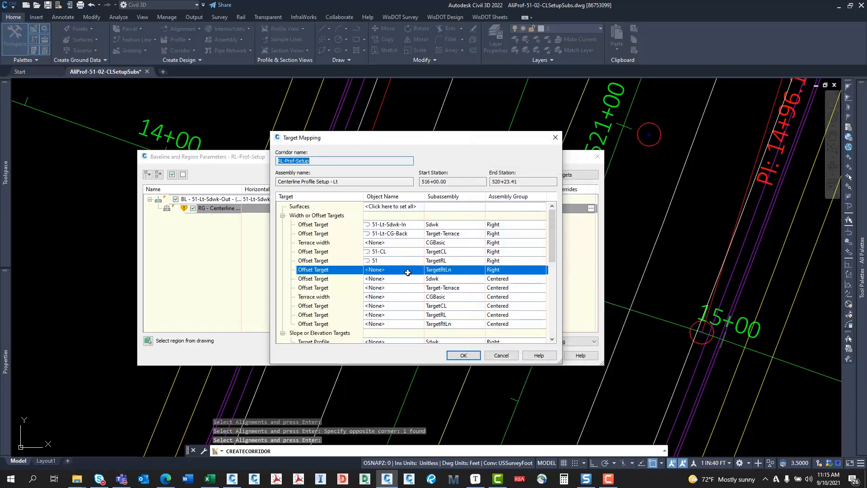
left_click(602, 191)
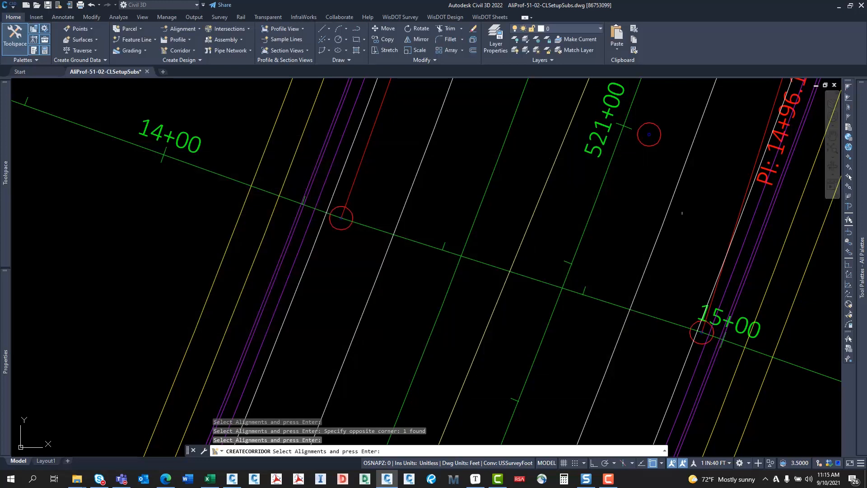
left_click(652, 248)
key("Return")
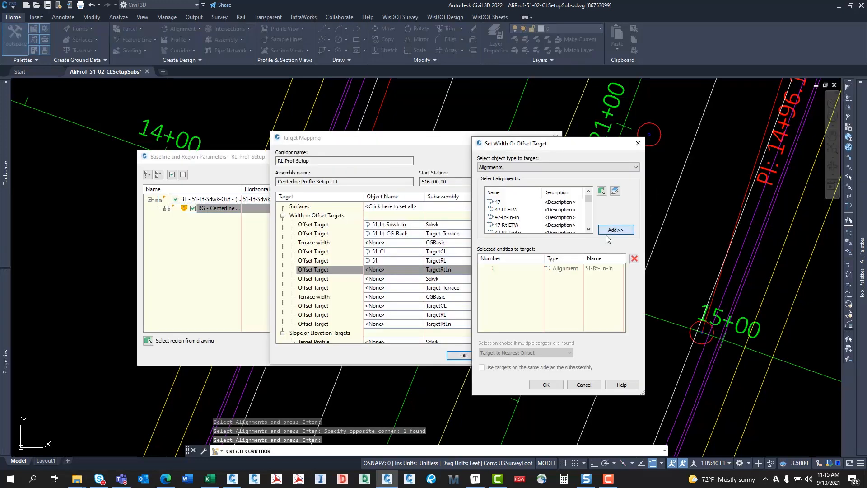
left_click(557, 385)
Map the offset target of the Centered group's Sdwk subassembly to the 51-Lt-Sdwk-In alignment, picked from the drawing
left_click(401, 280)
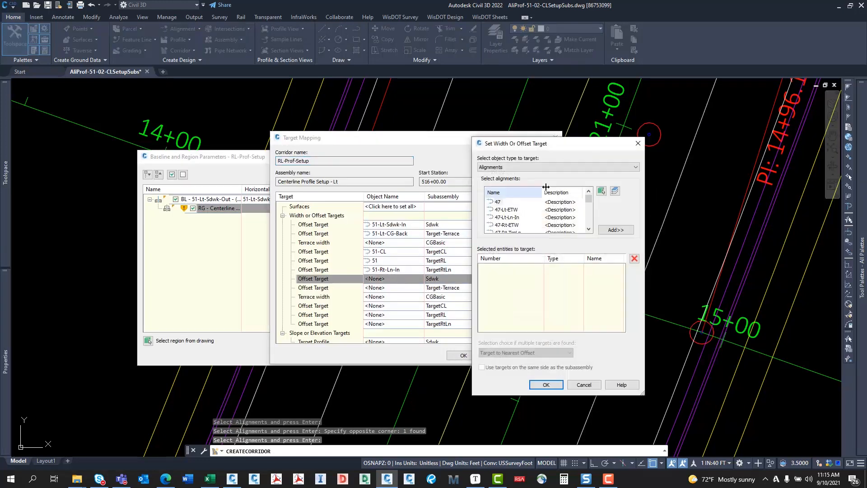
left_click(603, 194)
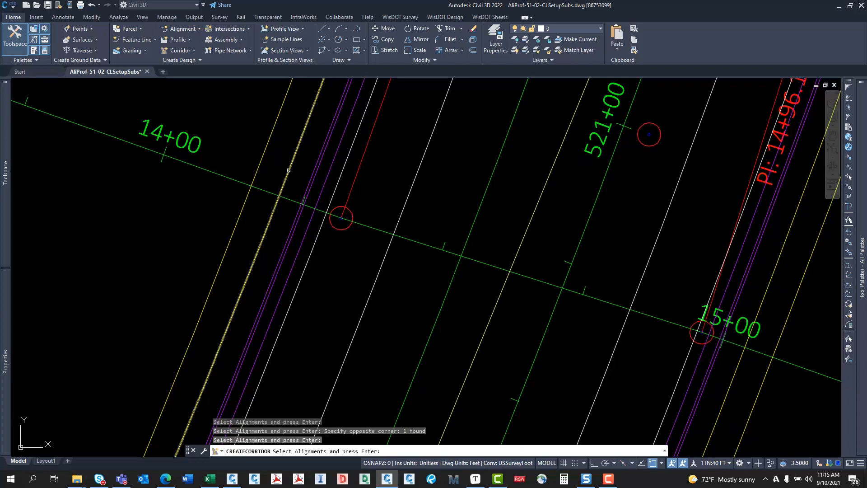
key("Return")
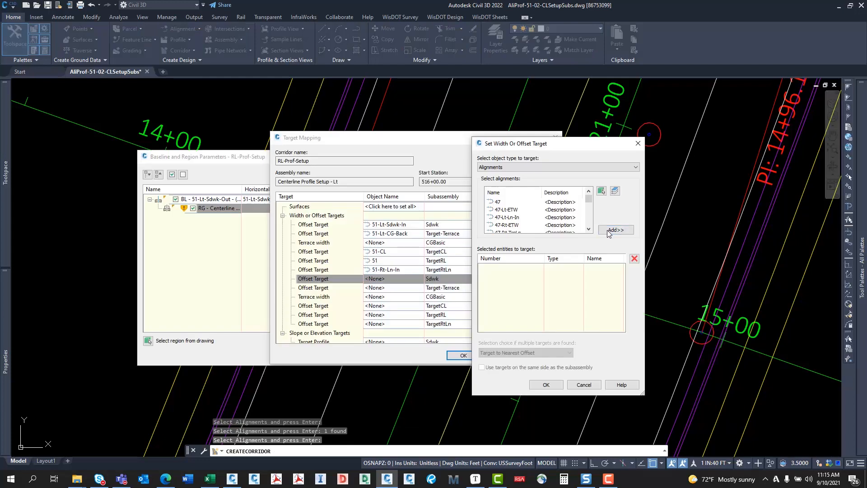
left_click(617, 232)
left_click(552, 385)
Map the offset target of the Centered group's Target-Terrace subassembly to the 51-Lt-CG-Back alignment, picked from the drawing
left_click(397, 288)
left_click(602, 192)
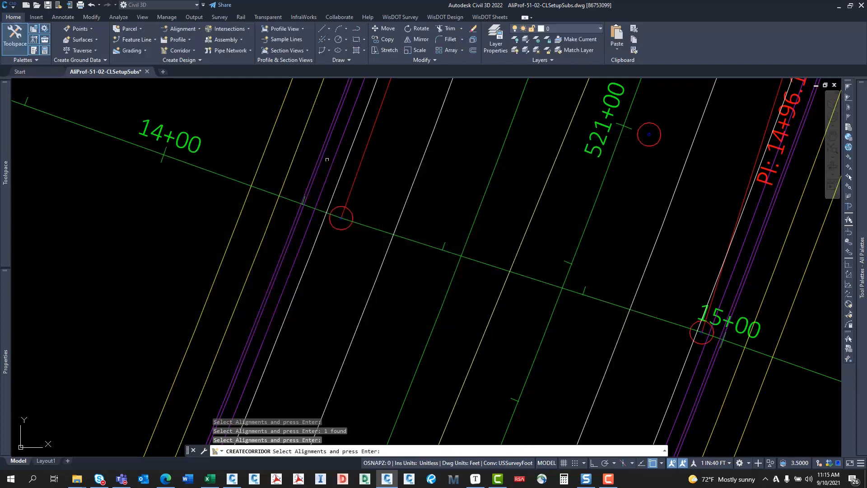
left_click(323, 155)
key("Return")
left_click(616, 230)
left_click(547, 385)
Map the offset target of the Centered group's TargetCL subassembly to the 51-CL alignment, picked from the drawing
left_click(394, 306)
left_click(611, 191)
key("Return")
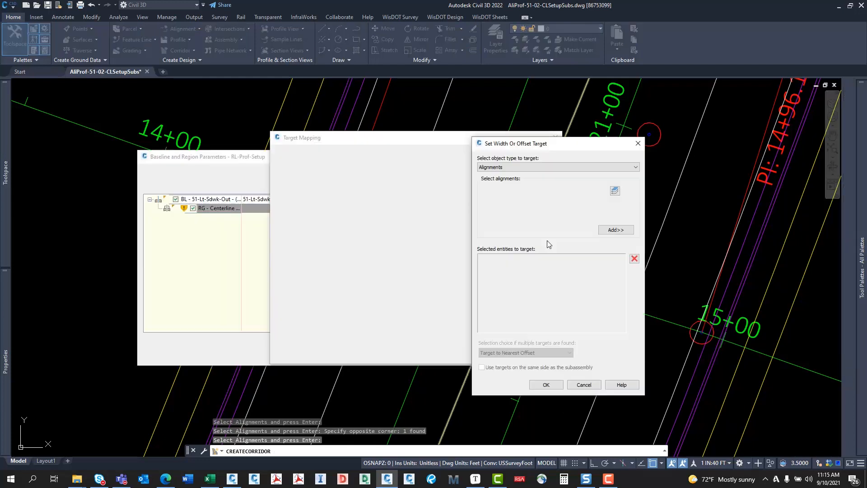
left_click(616, 231)
left_click(547, 385)
Map the offset target of the Centered group's TargetRL subassembly to the 51 alignment, picked from the drawing
left_click(394, 315)
left_click(612, 192)
left_click_drag(607, 274, 565, 231)
key("Return")
left_click(610, 232)
left_click(547, 380)
Map the Centered group's TargetRtLn offset target to the 51-Rt-Ln-In alignment and build the corridor with the mapped targets
left_click(394, 323)
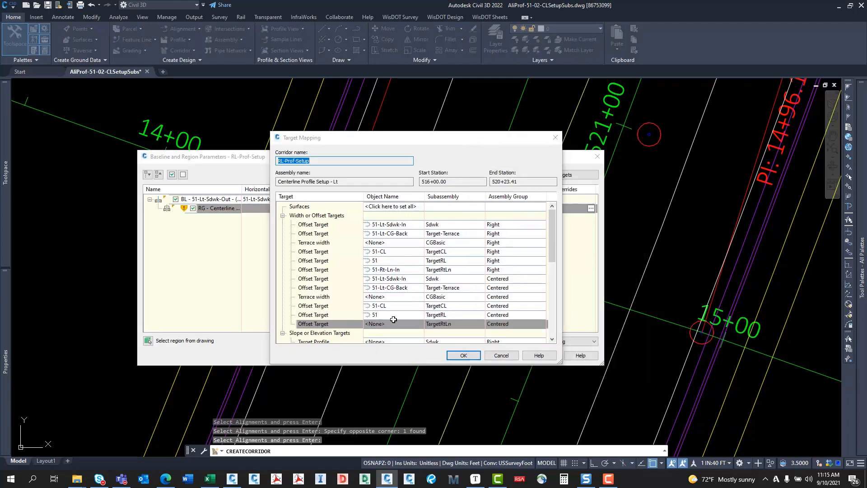
left_click(611, 191)
left_click_drag(677, 253, 642, 218)
key("Return")
left_click(612, 231)
left_click(546, 380)
left_click(465, 356)
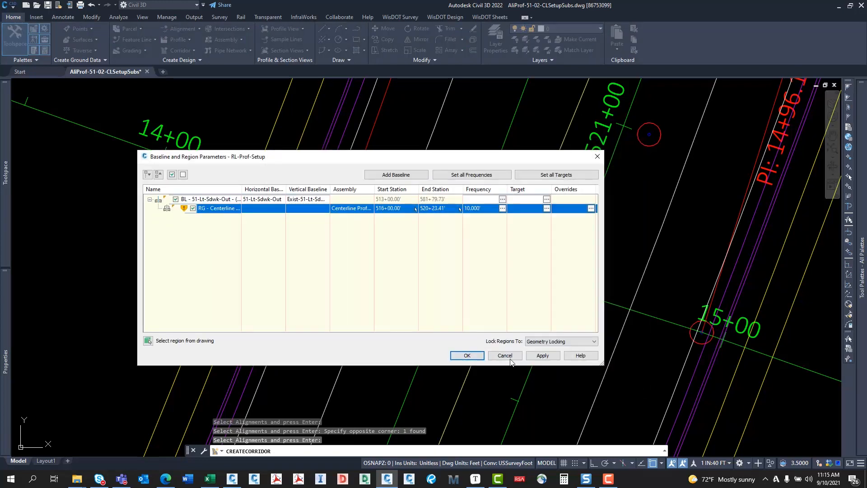
left_click(467, 356)
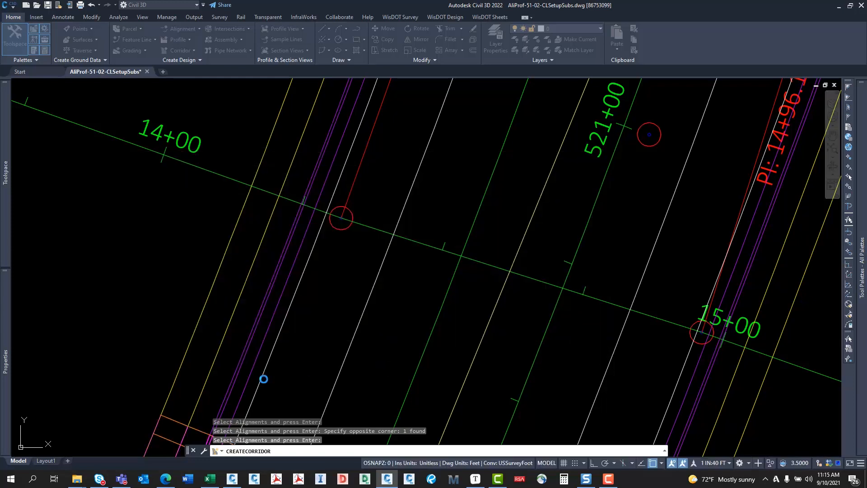
Copy the corridor's Centerline Profile Setup - Lt region, placing the copy's start station just past the first side road crossing
scroll(266, 352, "down", 6)
middle_click_drag(263, 346, 296, 206)
mouse_move(282, 289)
middle_mouse_down()
mouse_move(320, 151)
mouse_move(304, 254)
middle_mouse_up()
left_click(330, 280)
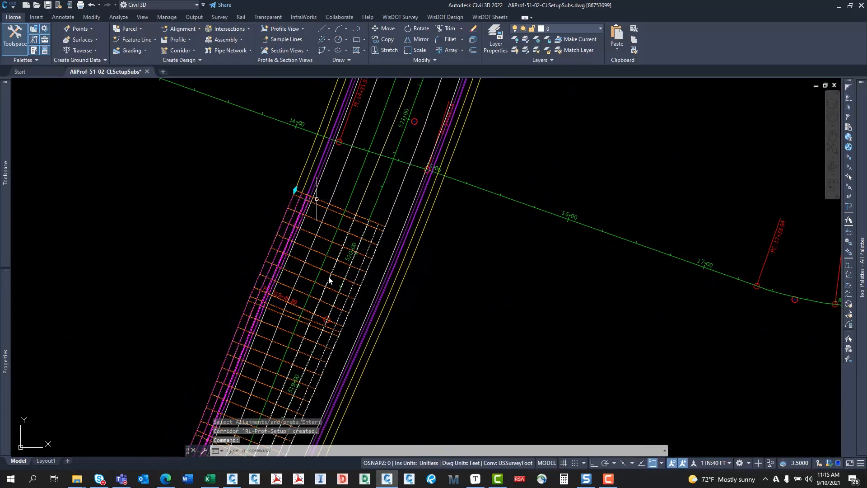
middle_click_drag(306, 152, 228, 376)
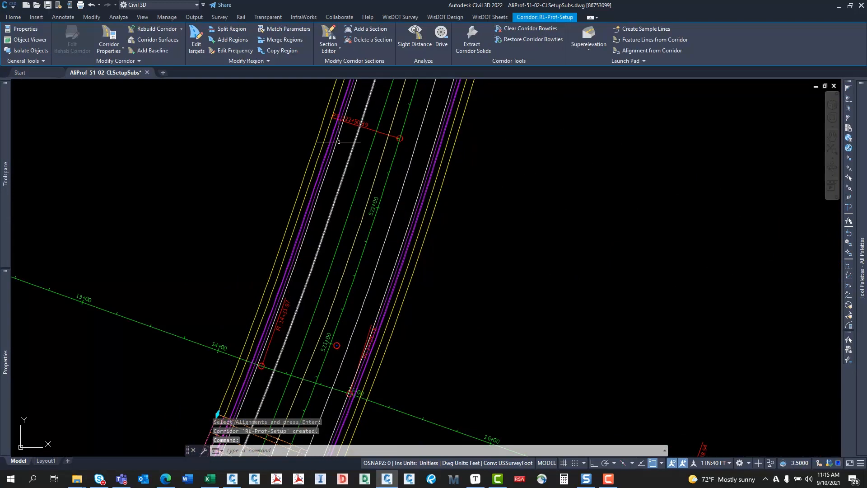
left_click(289, 50)
scroll(282, 252, "down", 3)
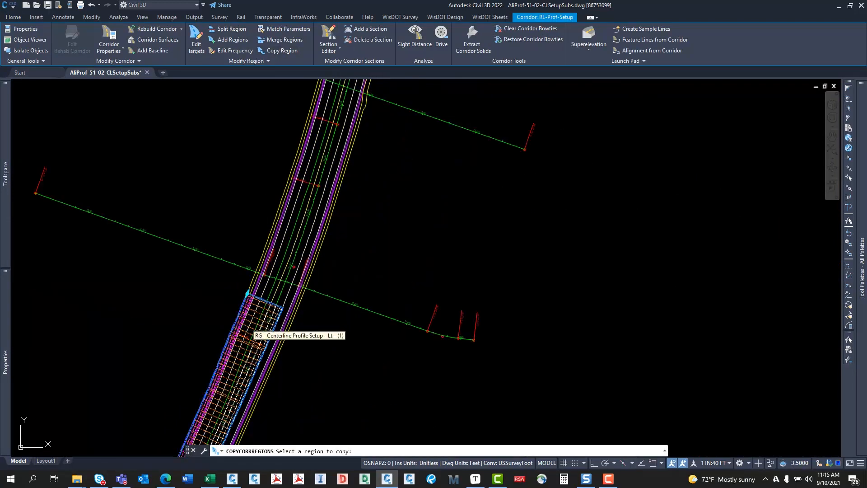
left_click(246, 323)
scroll(247, 269, "up", 3)
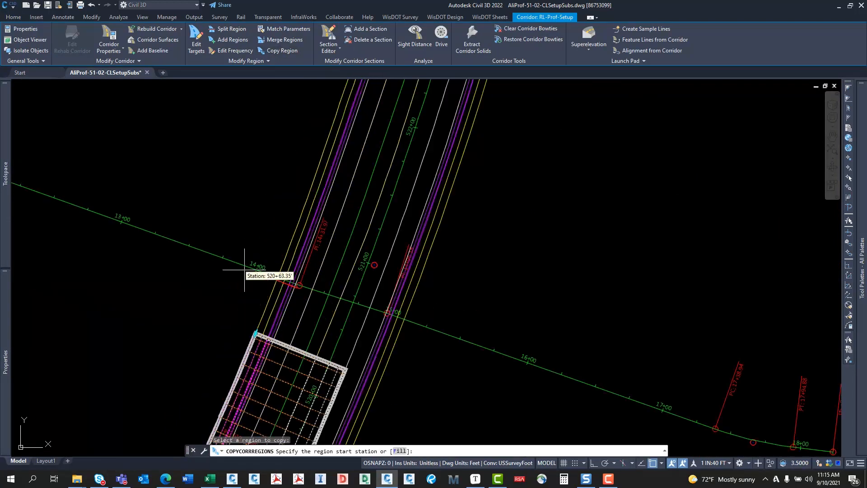
scroll(371, 264, "up", 3)
left_click(371, 263)
Set the copied region's end station to about 523+92, picked just before the second side road crossing
middle_click_drag(472, 145, 417, 353)
scroll(416, 343, "down", 2)
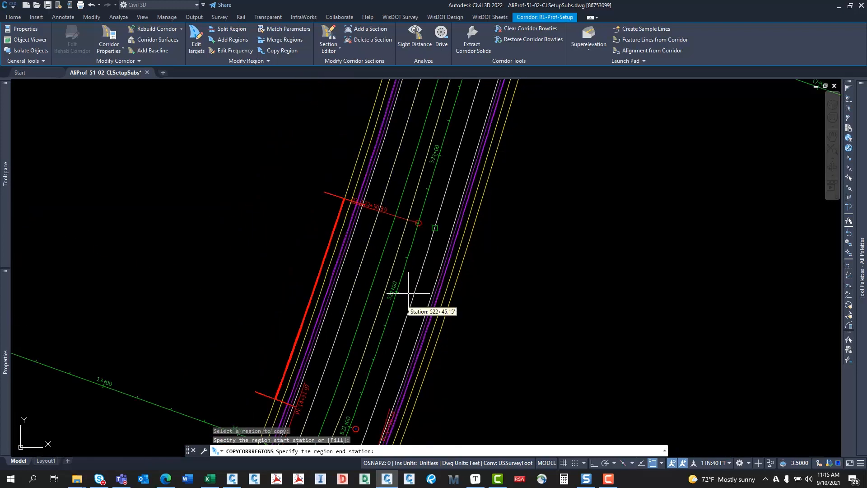
scroll(410, 275, "down", 2)
middle_click_drag(424, 220, 368, 346)
scroll(420, 214, "up", 4)
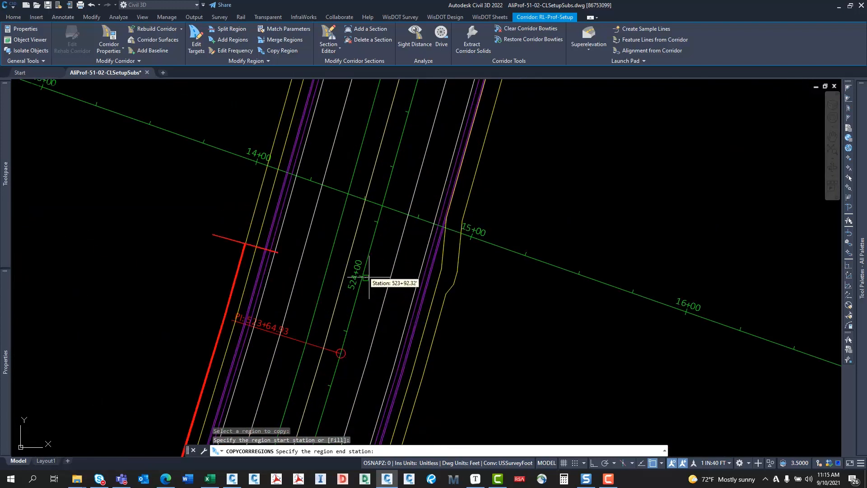
left_click(368, 277)
Place another copy of the region from just past the second side road crossing to about station 527+67
middle_click_drag(425, 179, 367, 277)
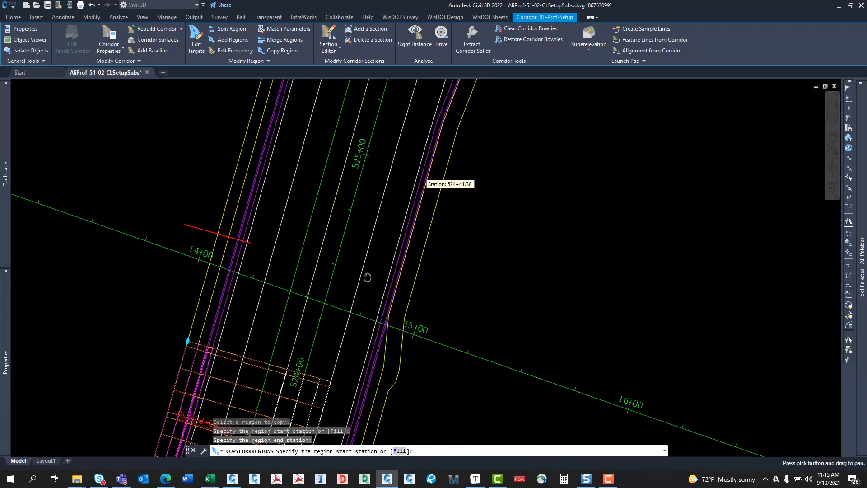
left_click(354, 213)
middle_click_drag(401, 137, 342, 275)
scroll(342, 276, "down", 4)
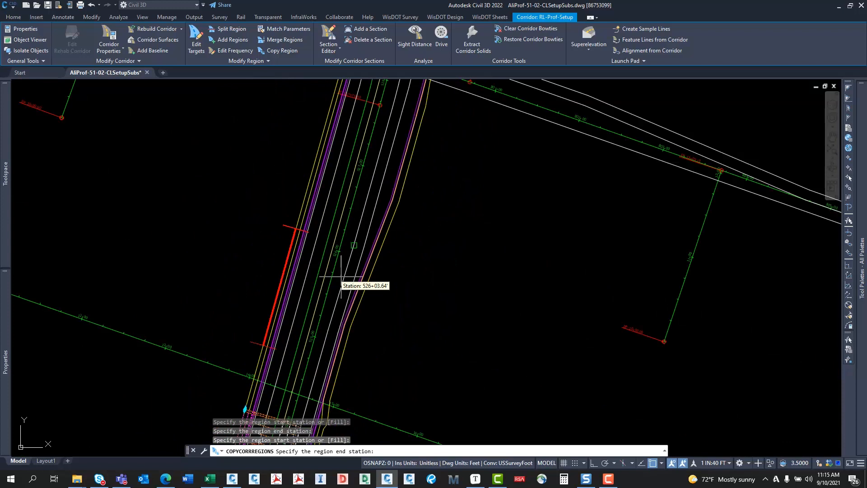
scroll(356, 217, "down", 2)
middle_click_drag(356, 217, 339, 287)
scroll(348, 247, "up", 4)
middle_click_drag(355, 188, 346, 233)
scroll(346, 228, "up", 4)
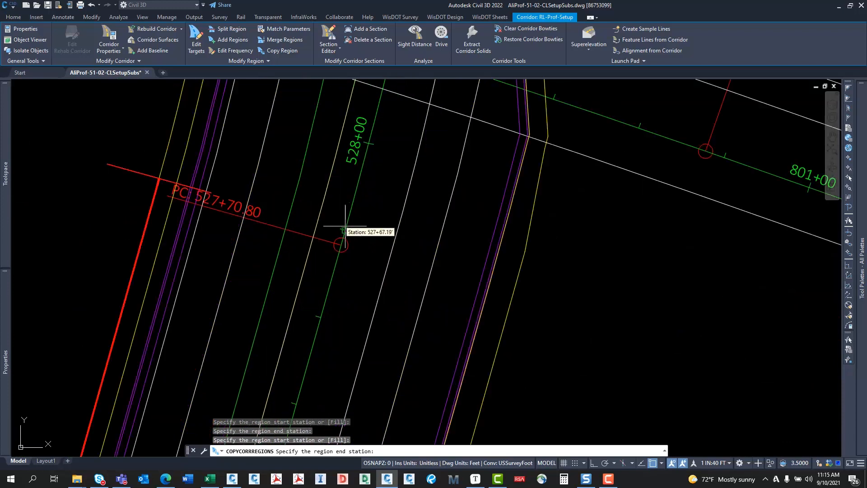
left_click(346, 227)
Start the next region copy at about station 528+90, just past the wide skewed road crossing
scroll(357, 181, "down", 6)
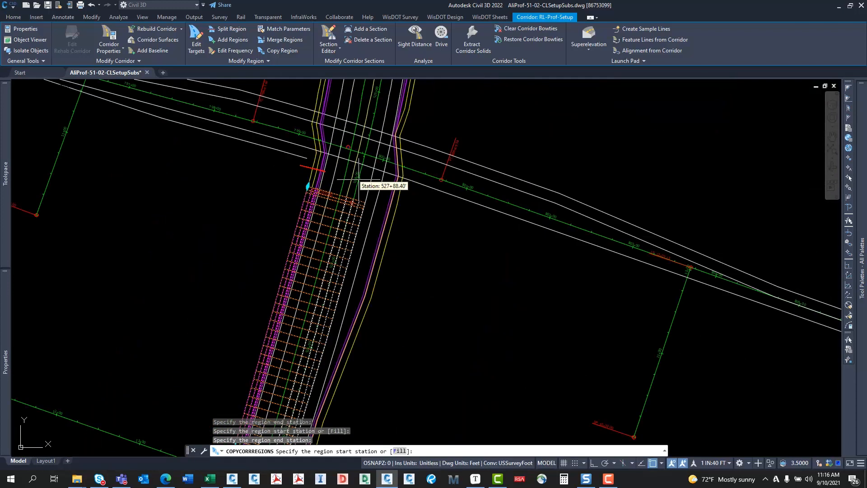
middle_click_drag(359, 180, 295, 361)
scroll(311, 278, "up", 2)
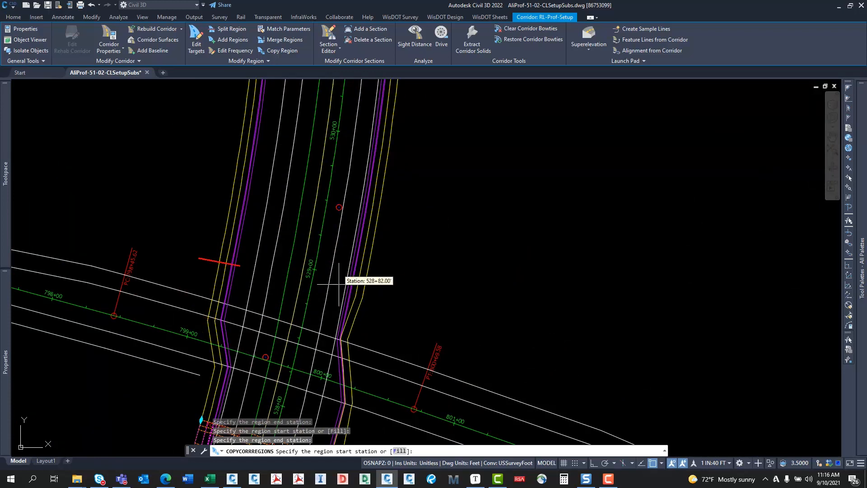
mouse_move(305, 320)
middle_mouse_down()
mouse_move(336, 259)
mouse_move(334, 276)
middle_mouse_up()
left_click(344, 225)
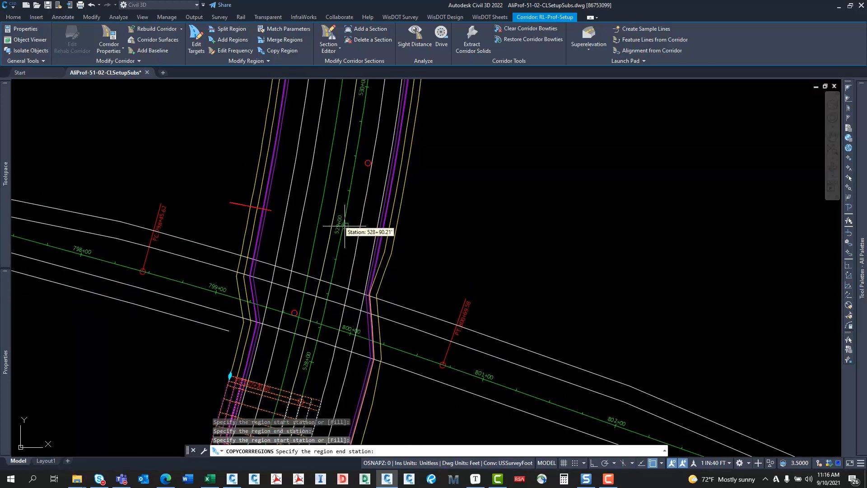
Extend the region copies along the remaining 51-Lt-Sdwk-Out baseline, leaving gaps at the side road crossings
scroll(367, 142, "down", 2)
middle_click_drag(368, 91, 344, 274)
scroll(343, 274, "down", 3)
middle_click_drag(343, 195, 337, 257)
left_click(432, 216)
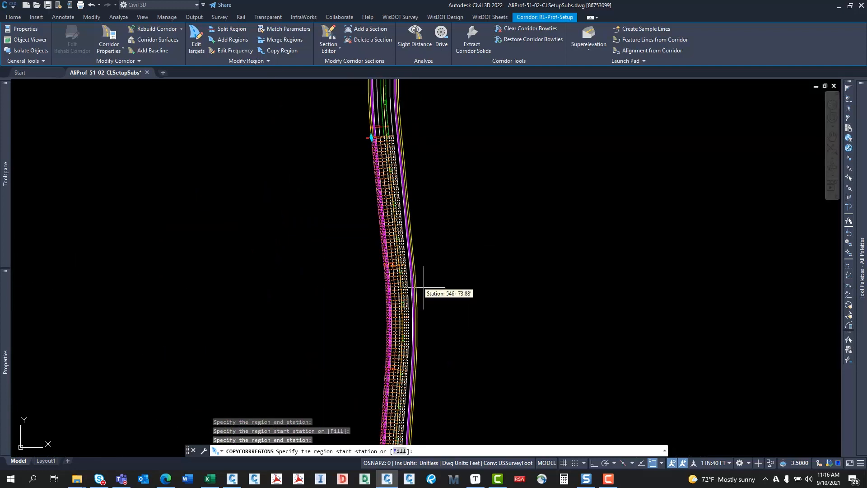
middle_click_drag(440, 323, 391, 139)
key("Escape")
key("Escape")
Add a baseline to the corridor using the 51-Rt-Sdwk-Out alignment and the Exist-51-Rt-Sdwk-Out profile
scroll(346, 283, "up", 5)
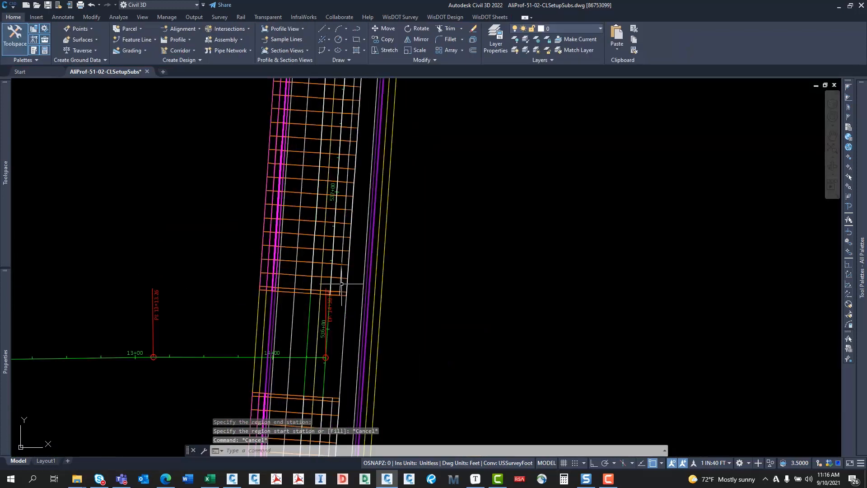
middle_click_drag(346, 284, 330, 93)
scroll(372, 274, "down", 5)
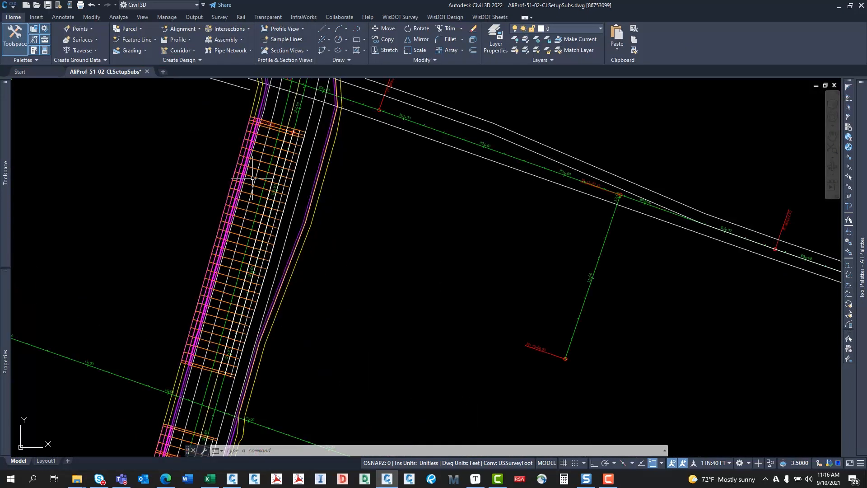
left_click(252, 178)
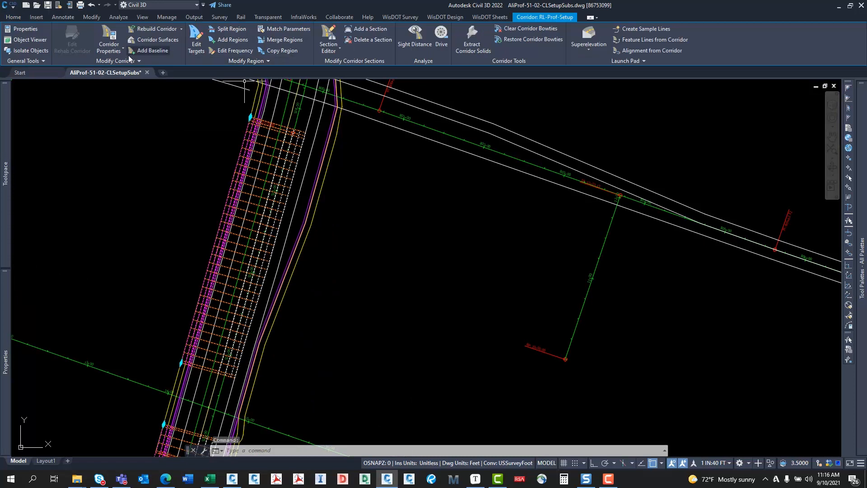
left_click(151, 51)
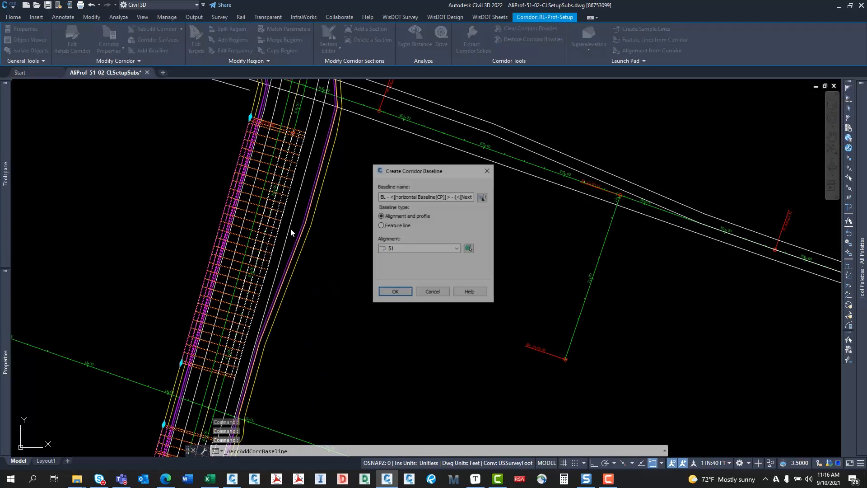
left_click(442, 248)
left_click(409, 278)
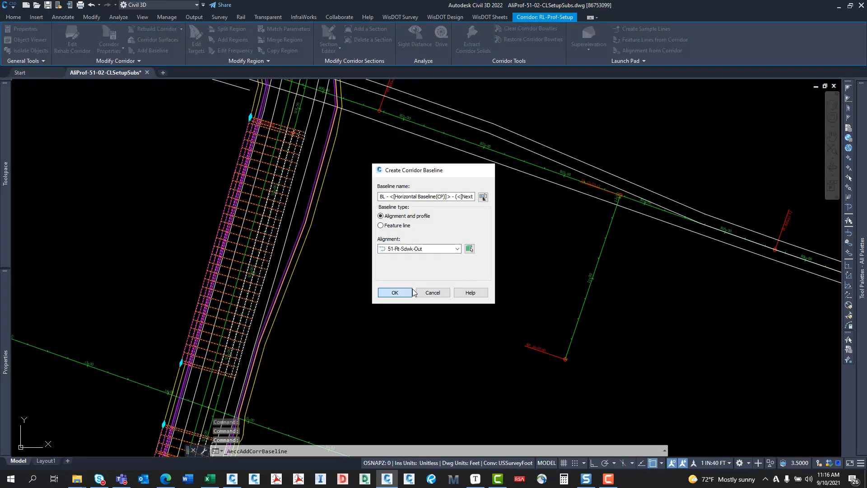
left_click(395, 293)
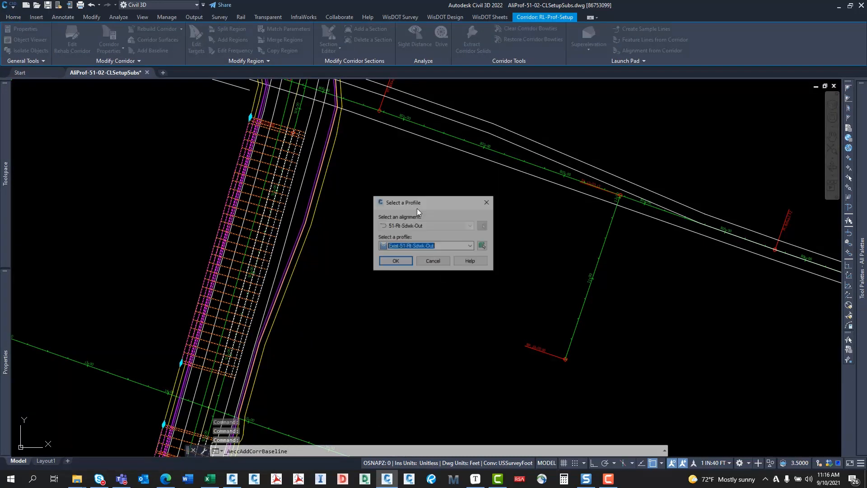
left_click(411, 265)
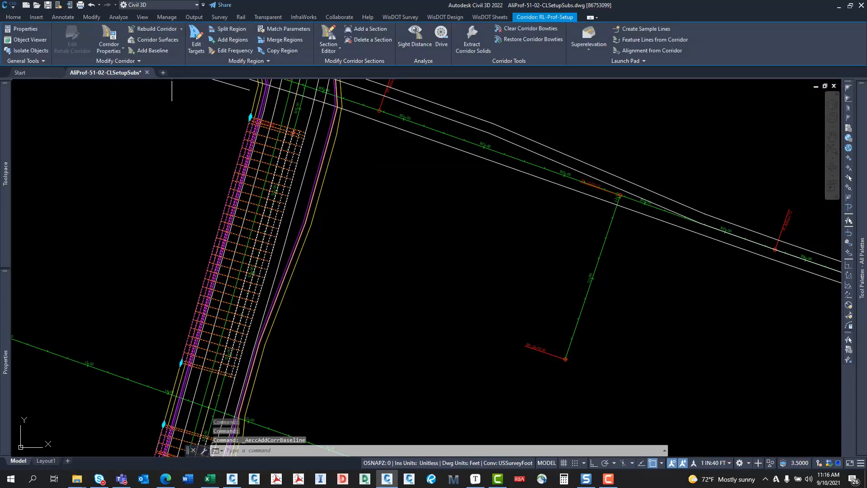
Define a new region on the 51-Rt-Sdwk-Out baseline from station 516+00.00 to 520+26.13, ending before the first side road crossing
mouse_move(150, 167)
middle_mouse_down()
mouse_move(218, 164)
mouse_move(234, 116)
mouse_move(217, 81)
middle_mouse_up()
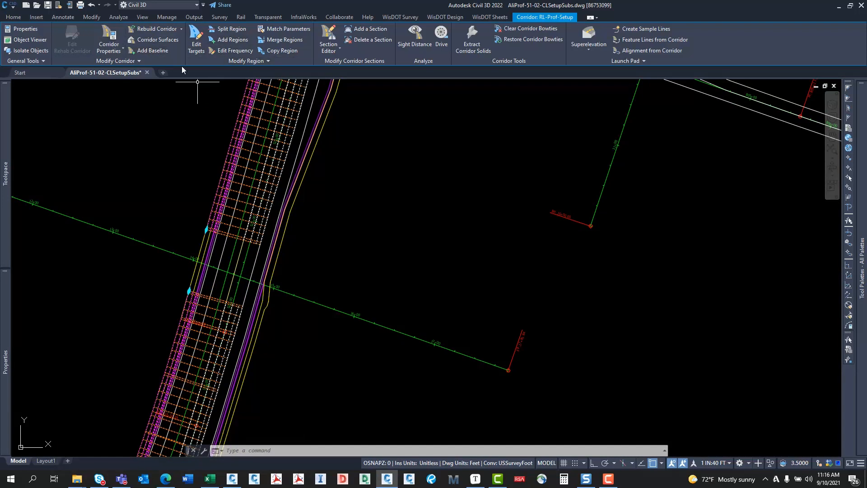
left_click(236, 39)
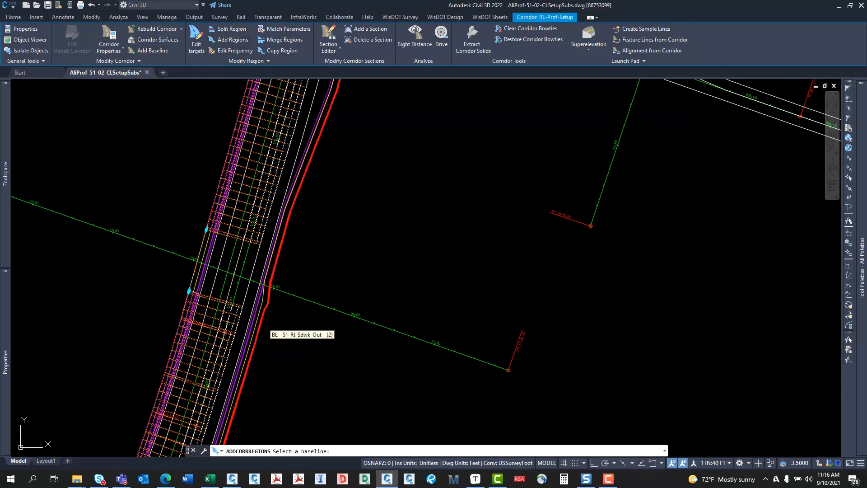
middle_click_drag(278, 280, 294, 150)
middle_click_drag(226, 367, 293, 113)
scroll(246, 137, "down", 4)
middle_click_drag(231, 222, 241, 179)
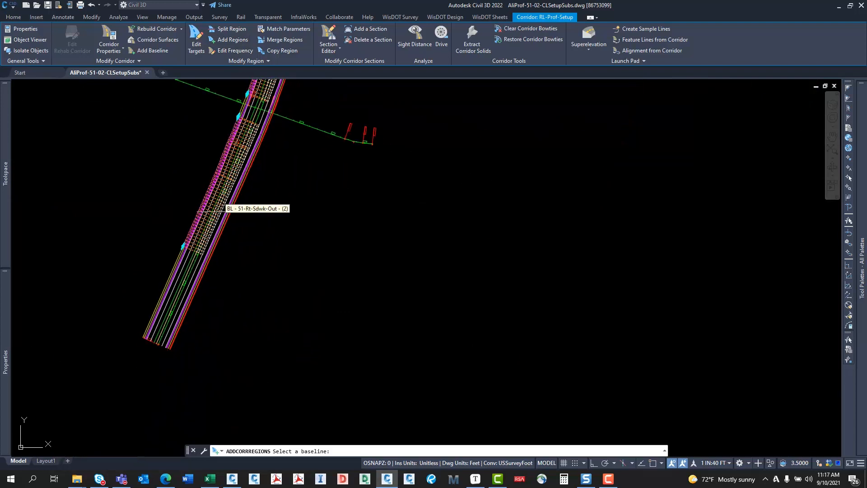
scroll(211, 272, "up", 6)
left_click(202, 309)
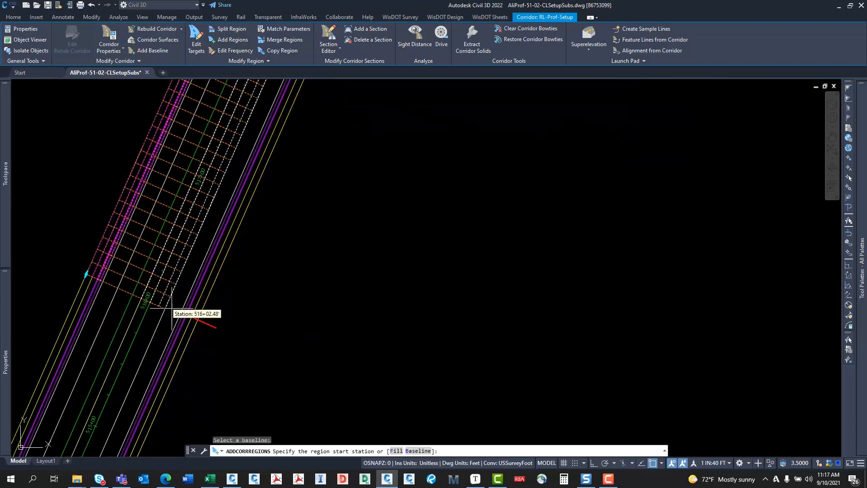
left_click(164, 309)
middle_click_drag(304, 171, 228, 319)
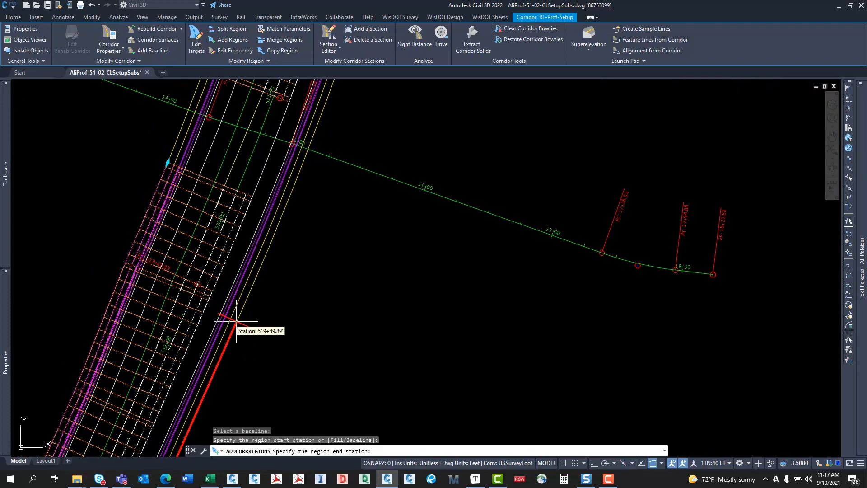
left_click(253, 204)
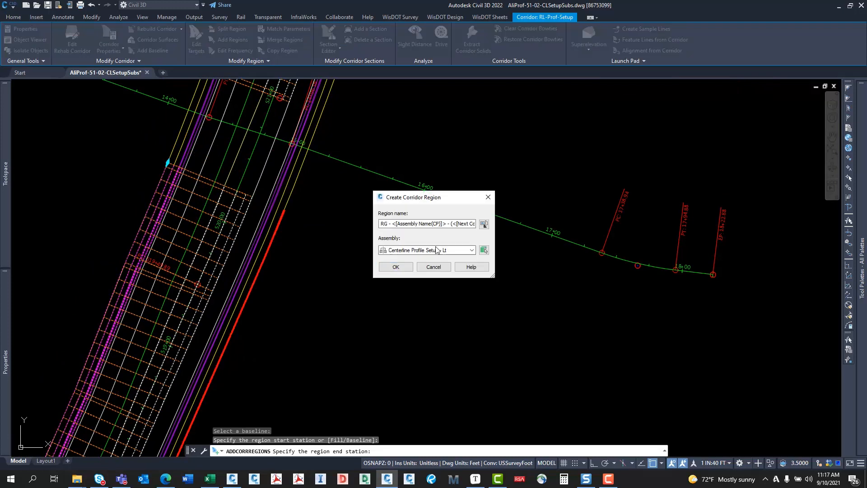
Assign the Centerline Profile Setup - Rt assembly to the region and open the left Target-Terrace offset target for mapping
left_click(437, 250)
left_click(420, 262)
left_click(396, 267)
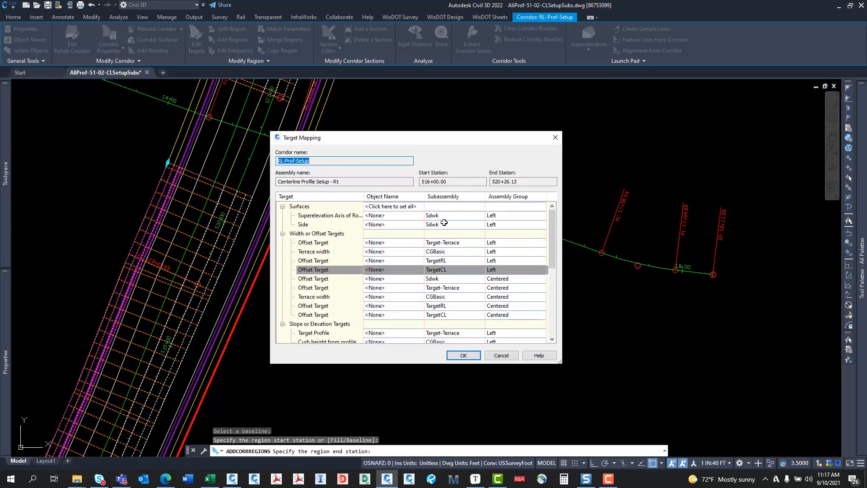
left_click(395, 244)
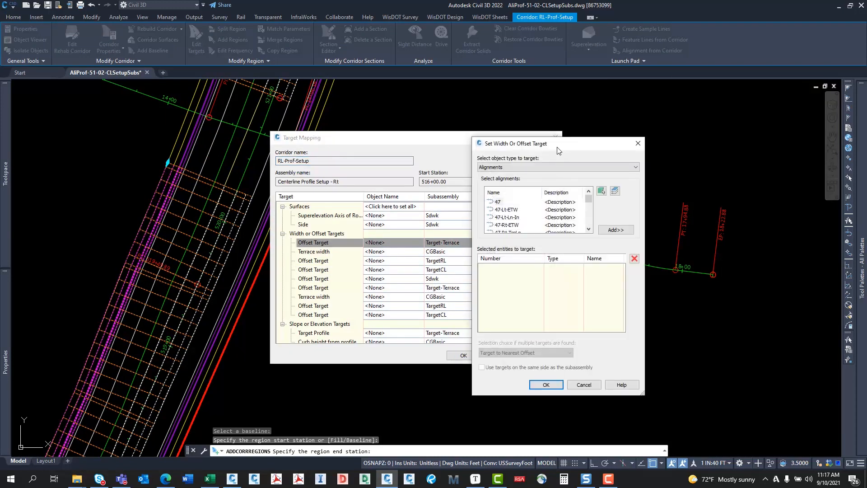
left_click_drag(559, 151, 487, 129)
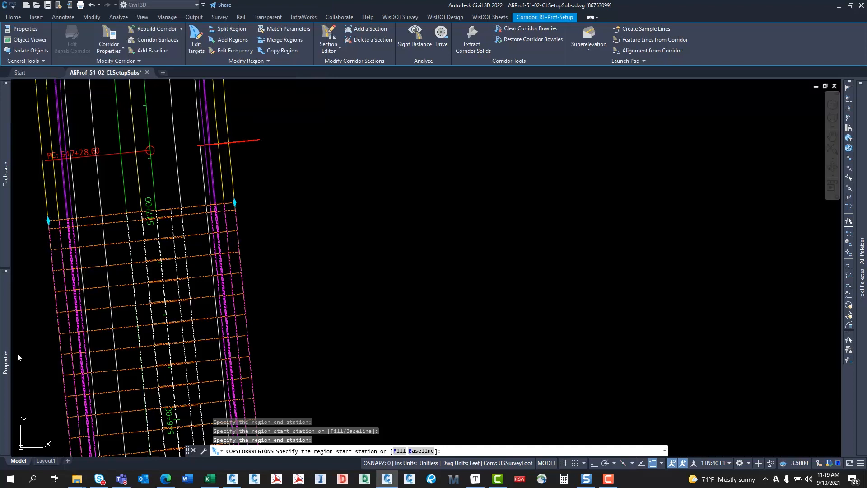
End the region copying along the right outer sidewalk baseline
scroll(320, 268, "down", 8)
middle_click_drag(325, 290, 320, 135)
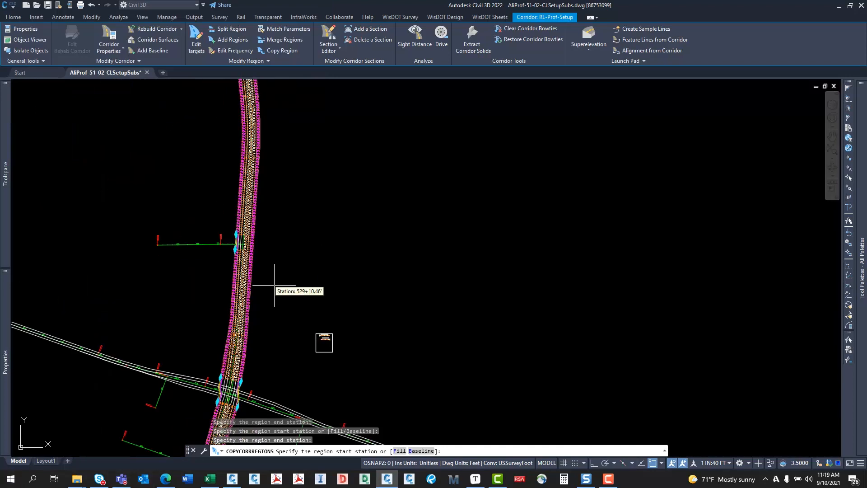
middle_click_drag(273, 283, 295, 139)
key("Escape")
key("Escape")
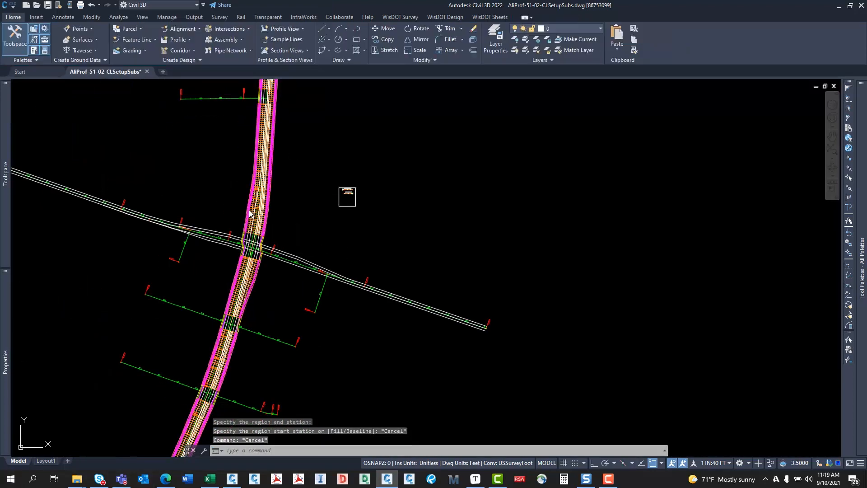
Create four corridor surfaces for the RL-Prof-Setup corridor
scroll(244, 190, "up", 10)
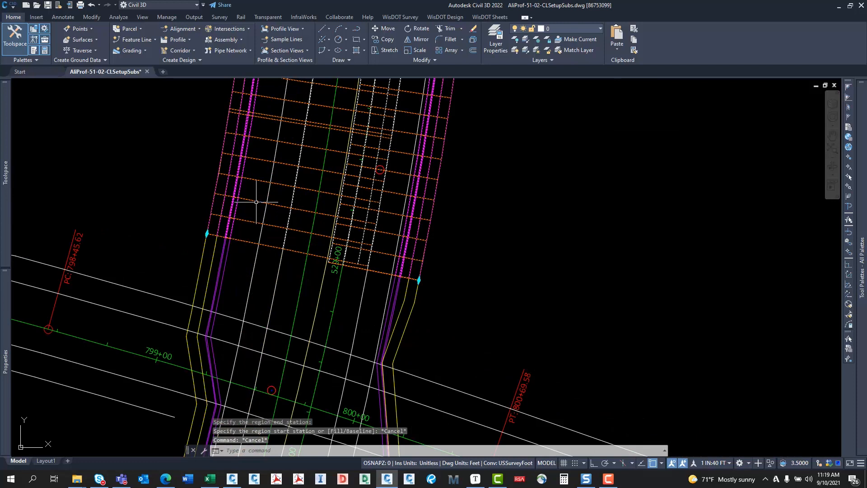
left_click(255, 203)
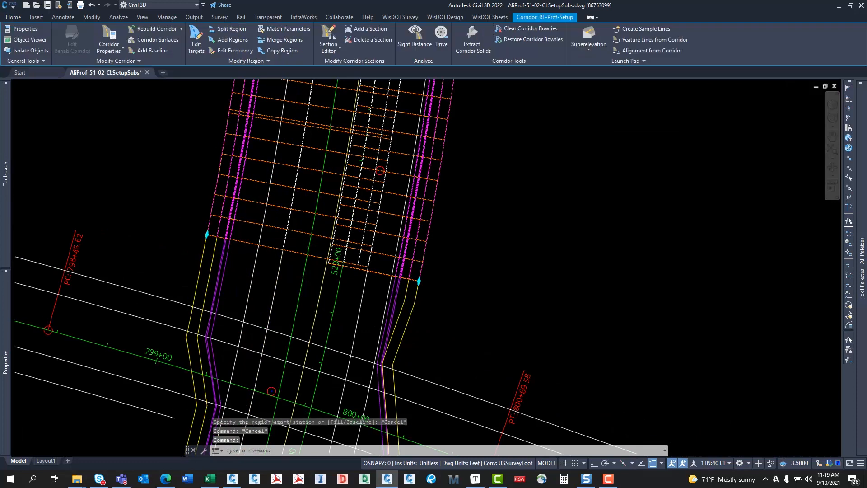
left_click(152, 40)
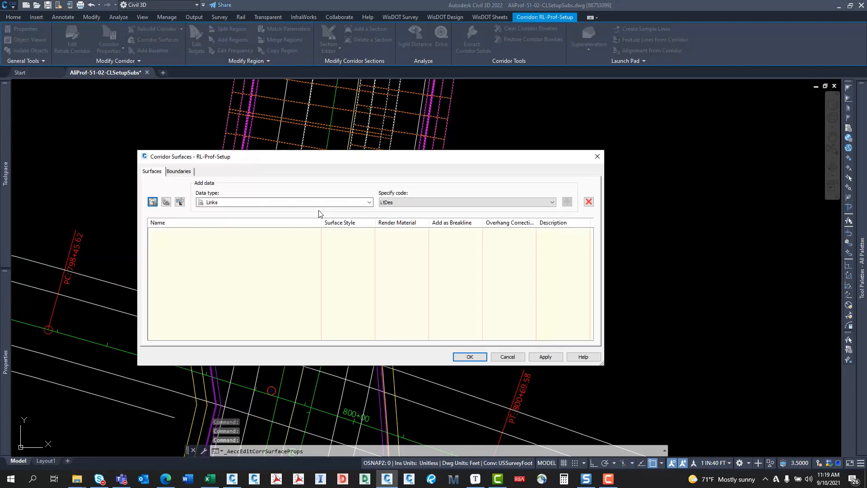
left_click(153, 202)
left_click(153, 201)
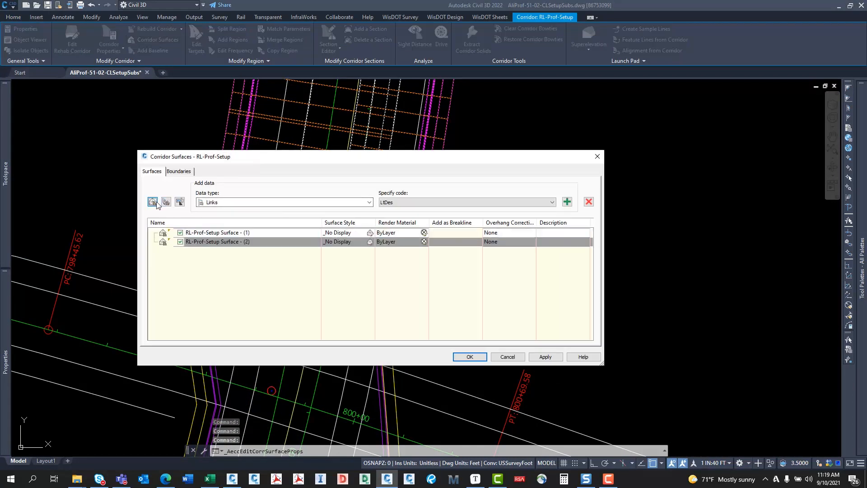
left_click(153, 201)
left_click(152, 202)
Rename the first two corridor surfaces RL-Prof-Setup-LtDes and RL-Prof-Setup-LtMin
double_click(250, 232)
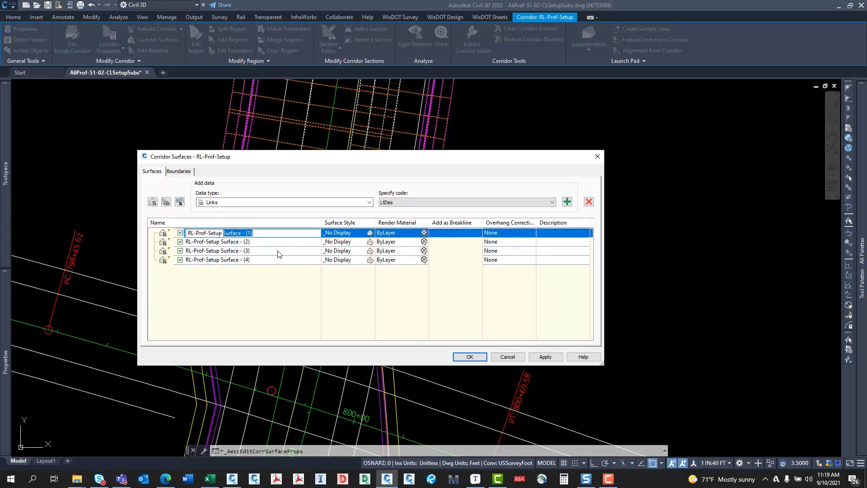
key("BackSpace")
key("BackSpace")
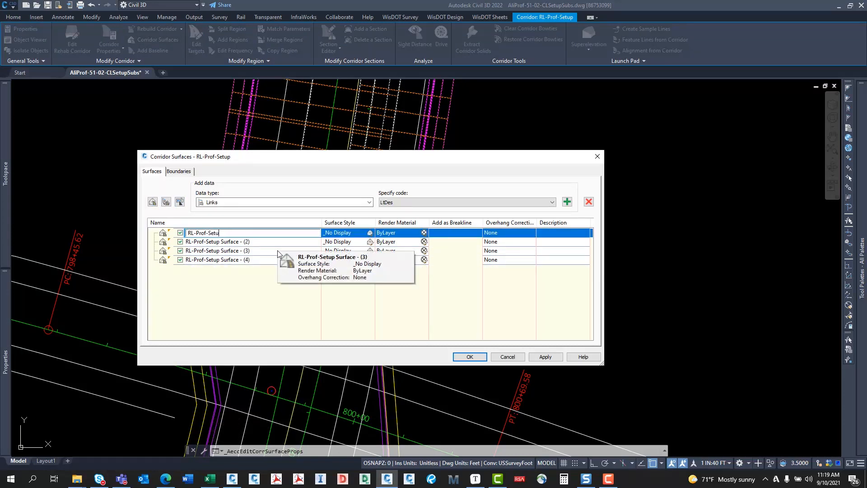
type("p-LtDes")
key("Return")
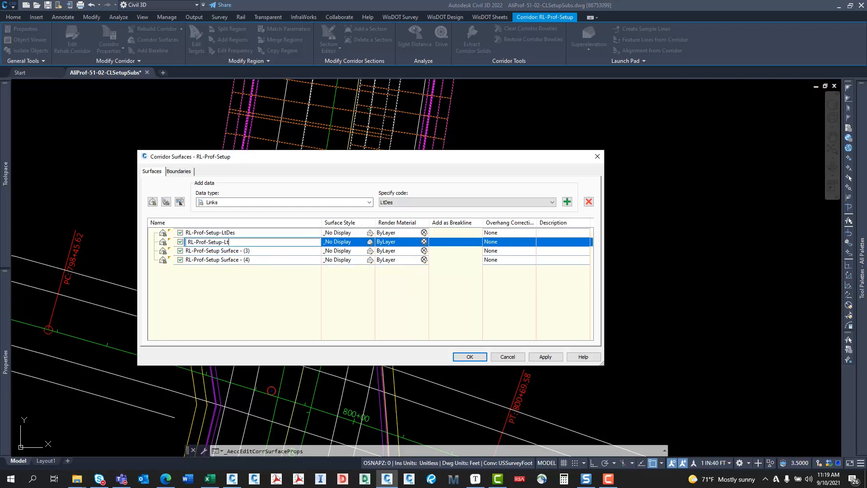
type("in")
key("Return")
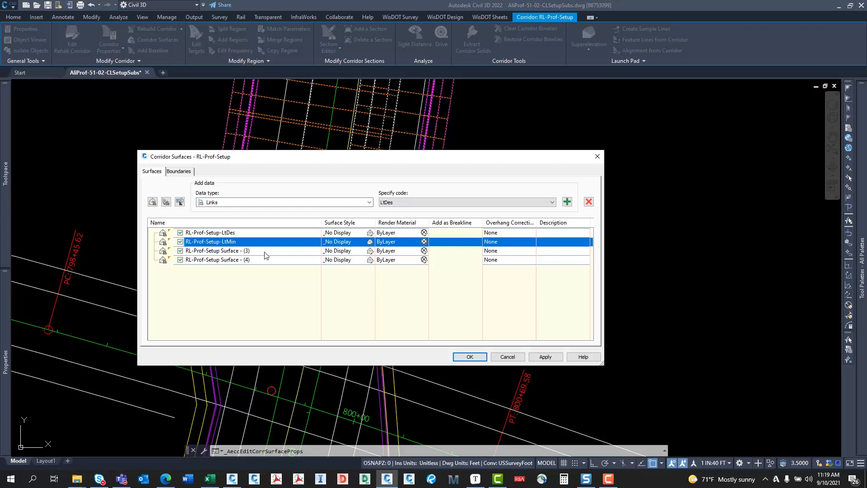
Rename the third and fourth corridor surfaces RL-Prof-Setup-RtDes and RL-Prof-Setup-RtMin
type("R")
type("tDe")
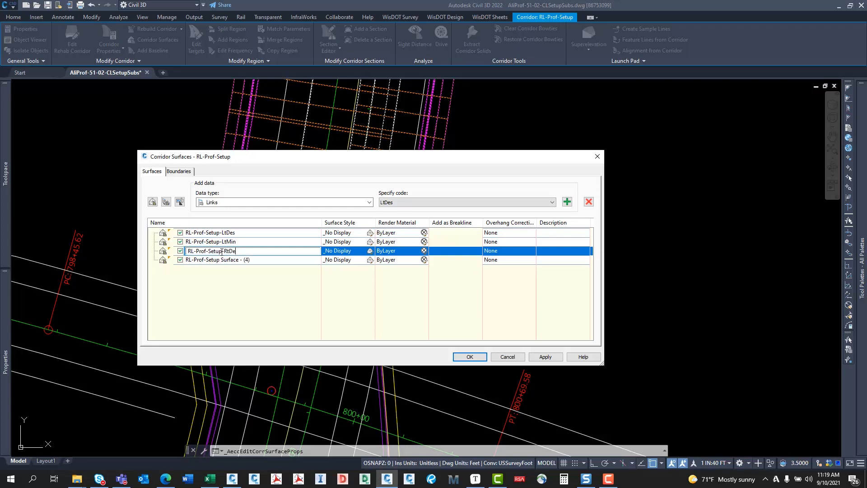
type("s")
key("Return")
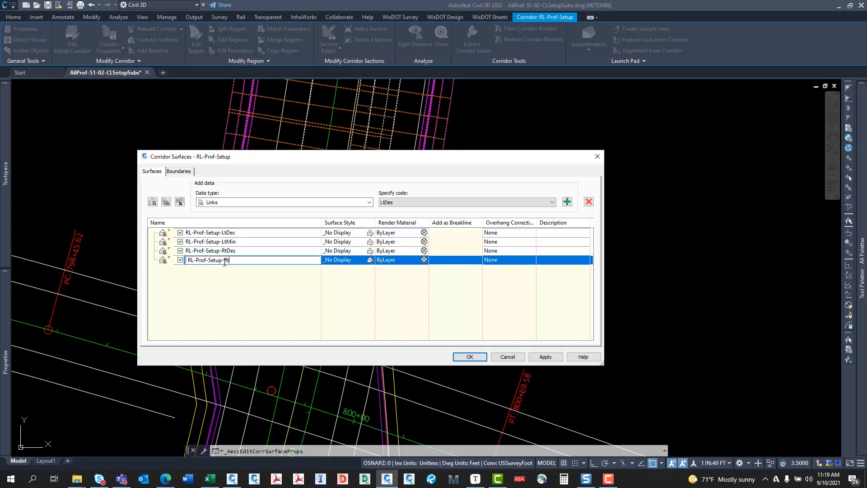
key("Return")
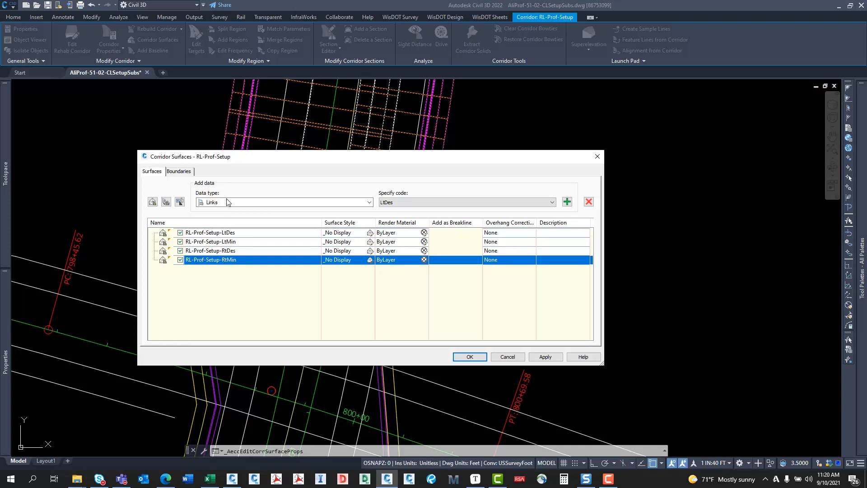
Add the LtDes link code to the RL-Prof-Setup-LtDes surface and set it to be added as a breakline
left_click(244, 233)
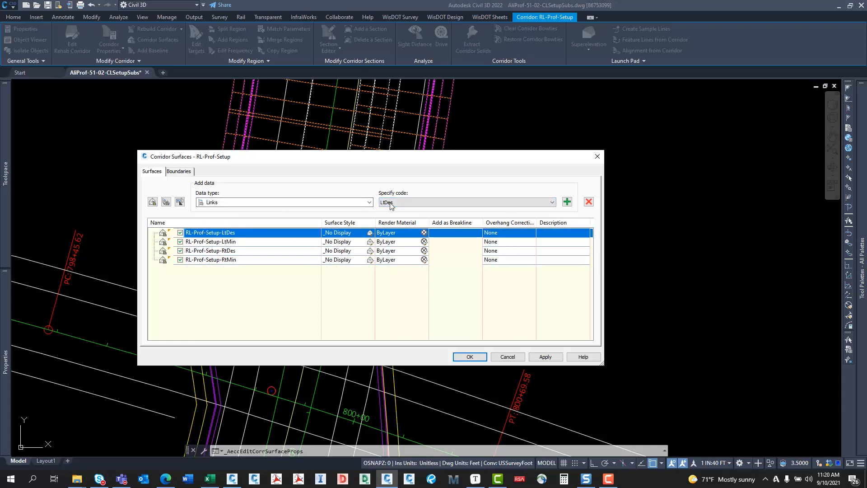
left_click(567, 201)
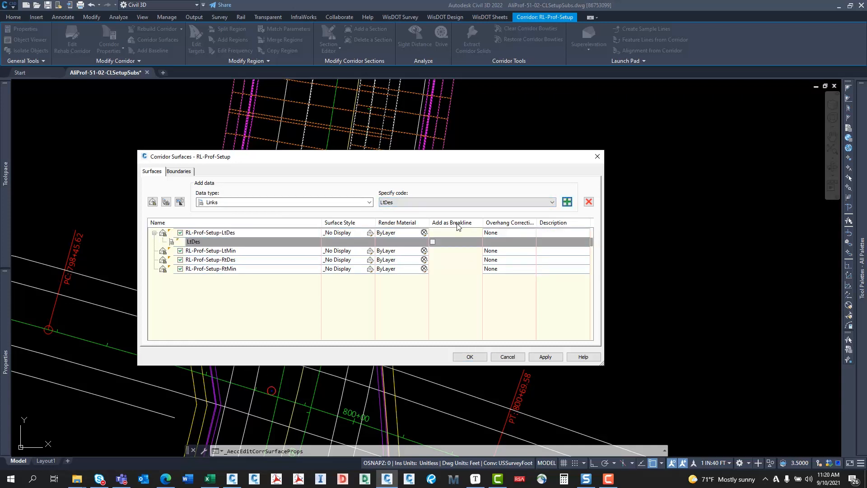
left_click(433, 241)
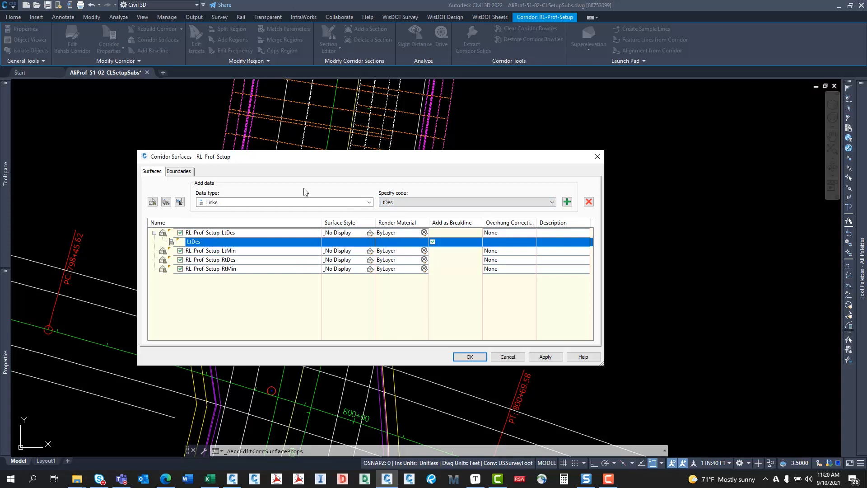
Add the LtMin link code to the RL-Prof-Setup-LtMin surface
left_click(213, 253)
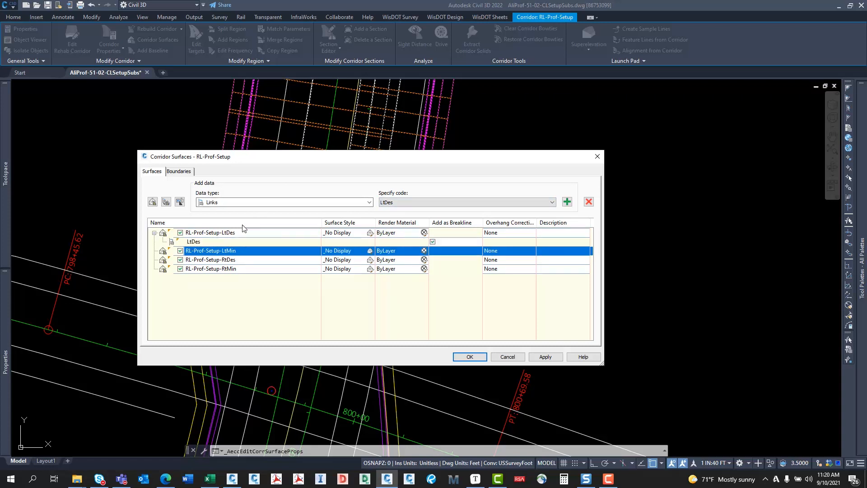
left_click(252, 202)
left_click(217, 220)
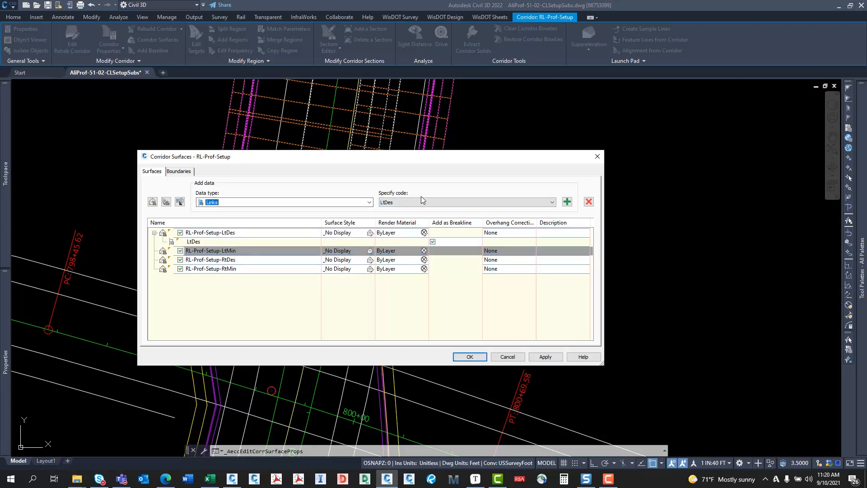
left_click(409, 202)
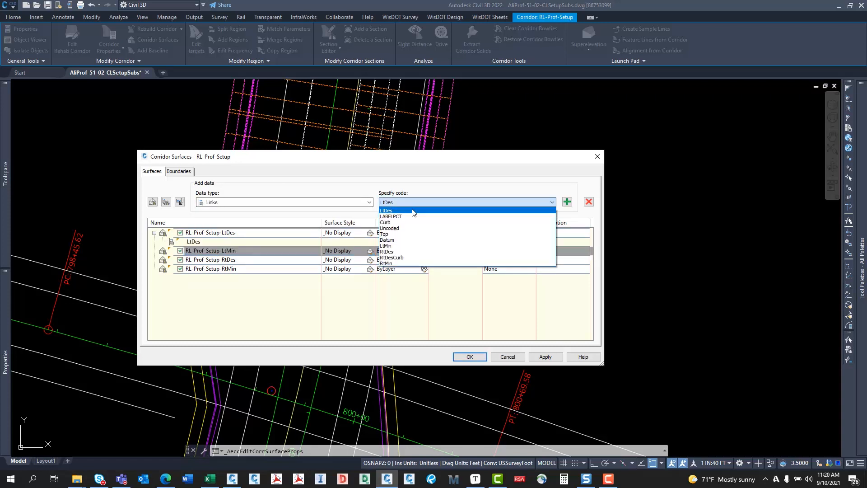
left_click(388, 246)
left_click(568, 202)
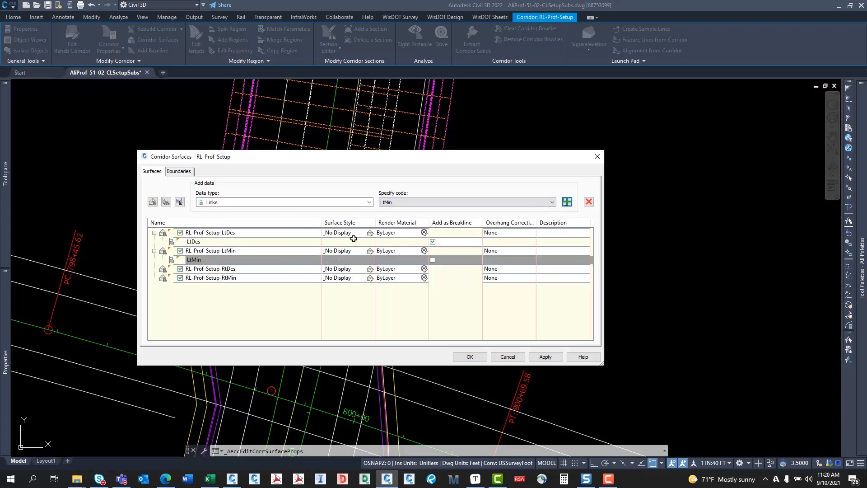
Add the RtDes and RtDesCurb link codes to the RL-Prof-Setup-RtDes surface
left_click(255, 269)
left_click(413, 204)
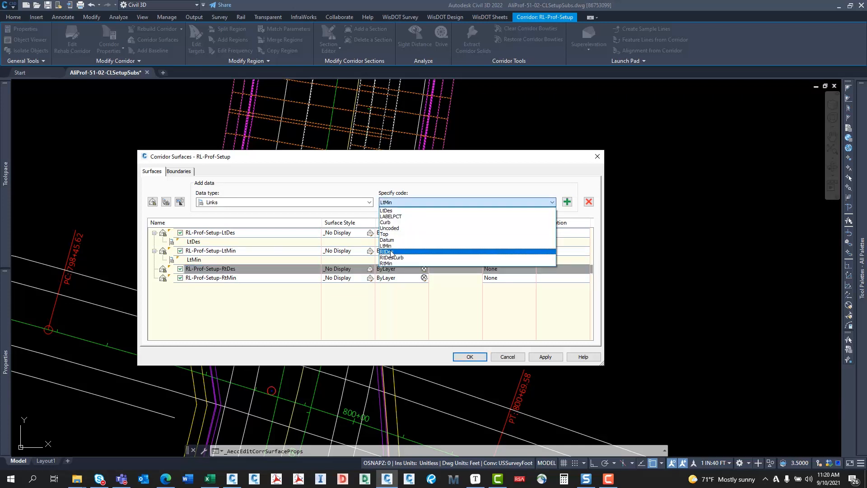
left_click(406, 254)
left_click(568, 202)
left_click(475, 203)
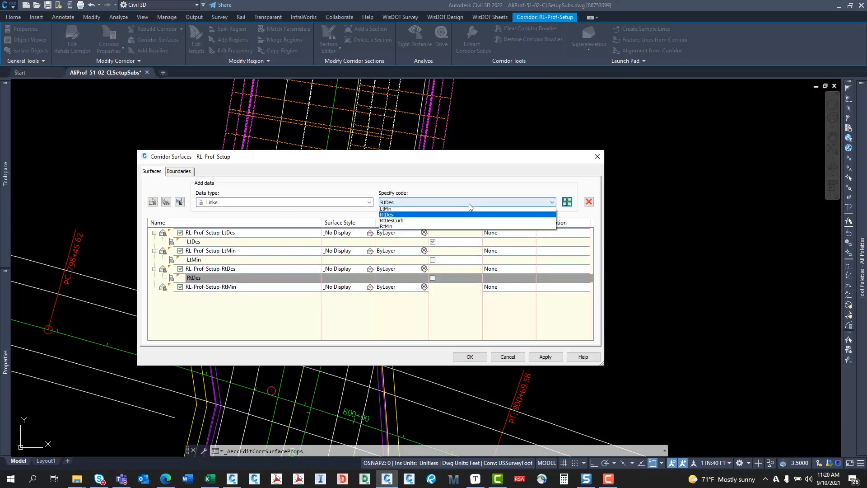
left_click(425, 258)
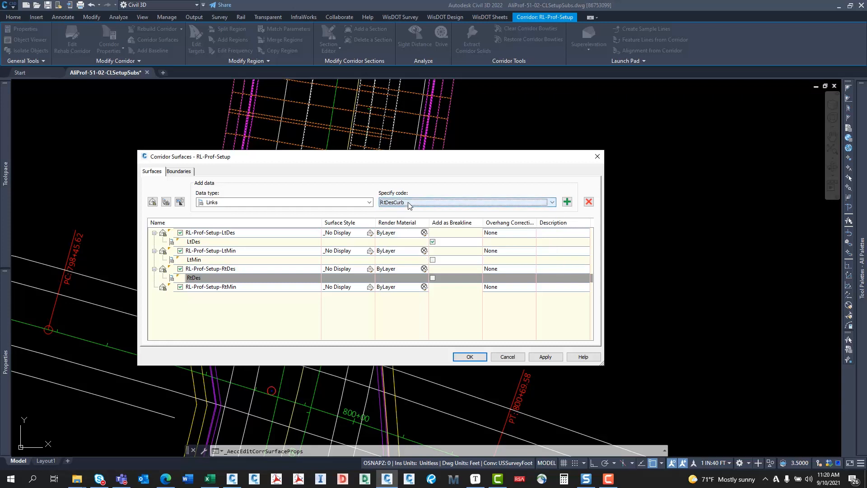
left_click(568, 202)
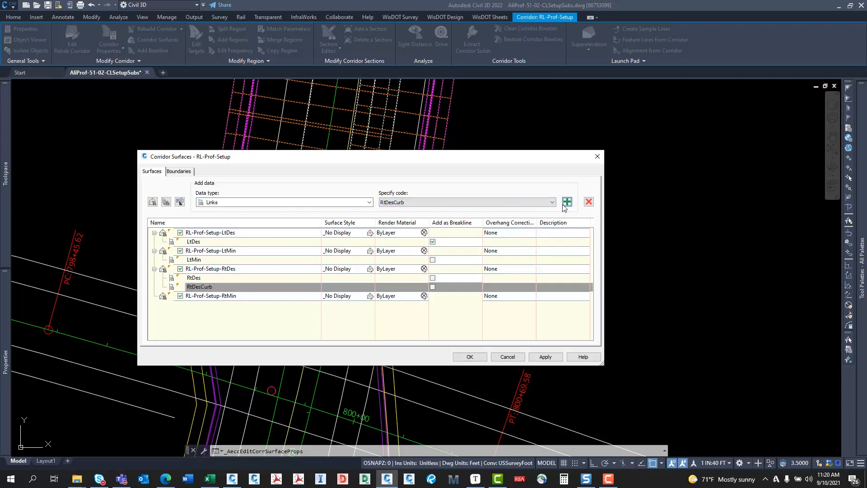
Add the RtMin link code to the RL-Prof-Setup-RtMin surface and accept the corridor surface definitions
left_click(253, 296)
left_click(439, 204)
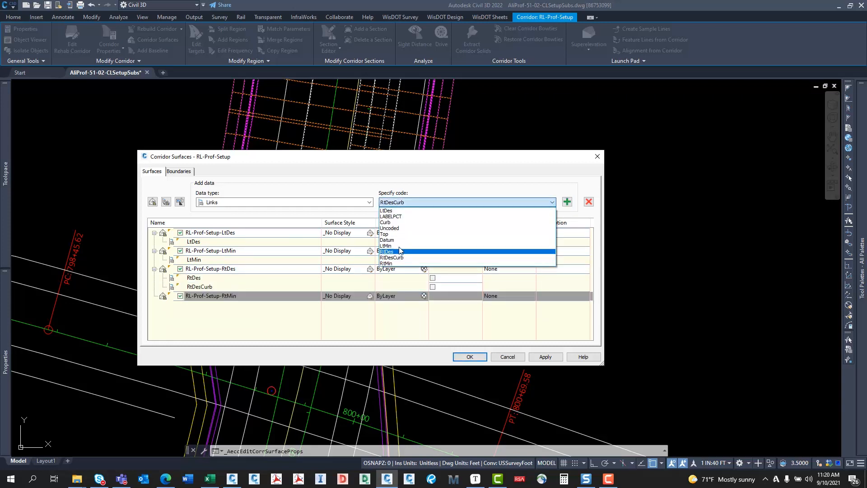
left_click(387, 264)
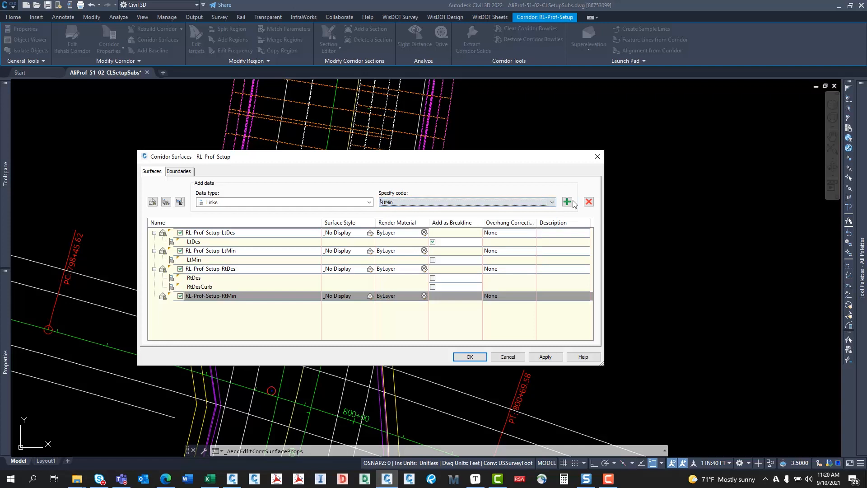
left_click(567, 202)
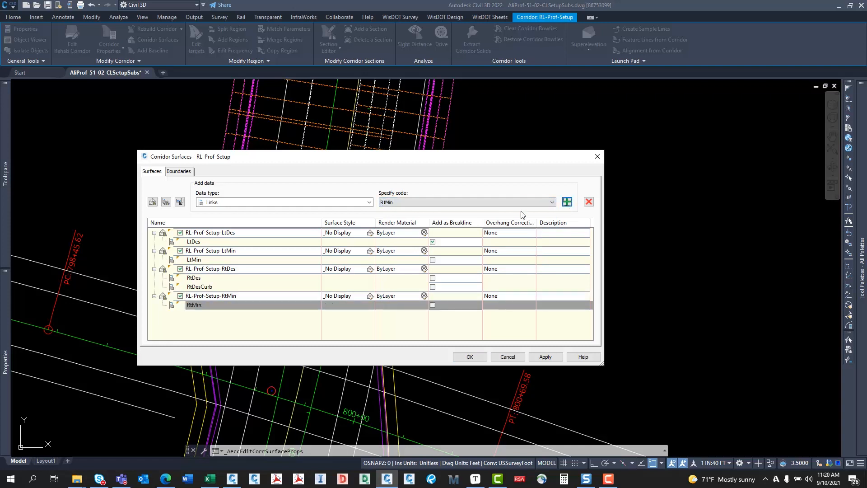
left_click(181, 171)
left_click(153, 172)
left_click_drag(302, 163, 249, 292)
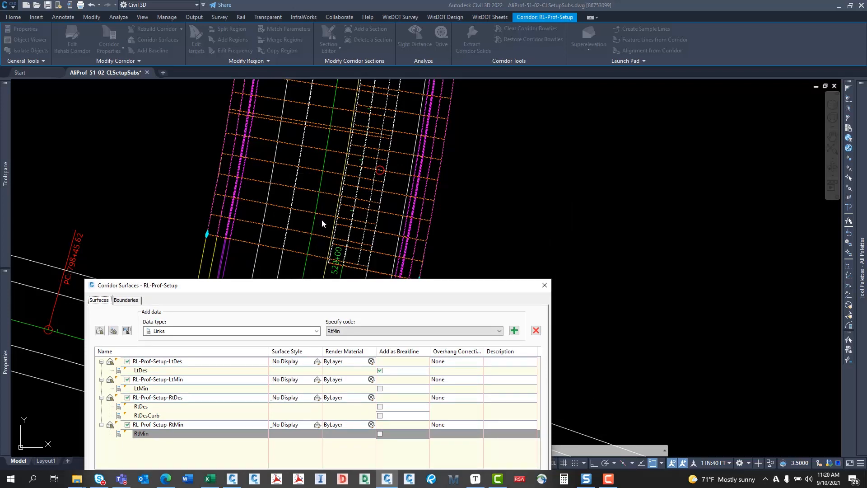
left_click_drag(354, 280, 322, 115)
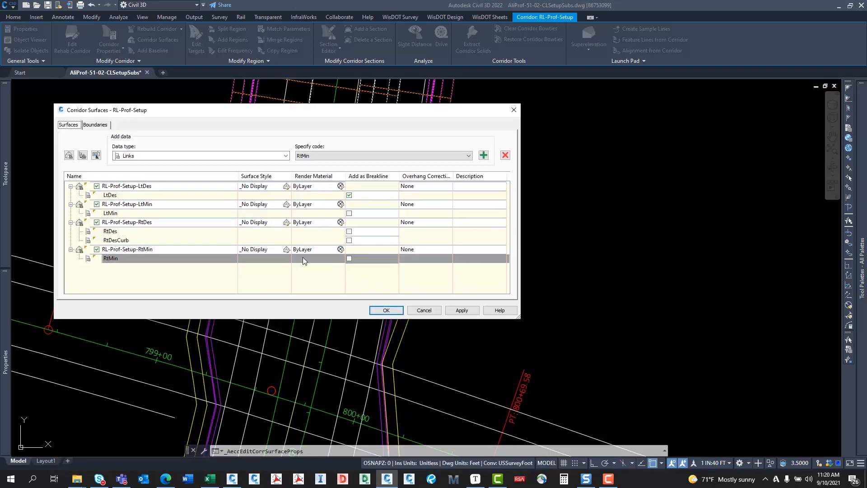
left_click(386, 310)
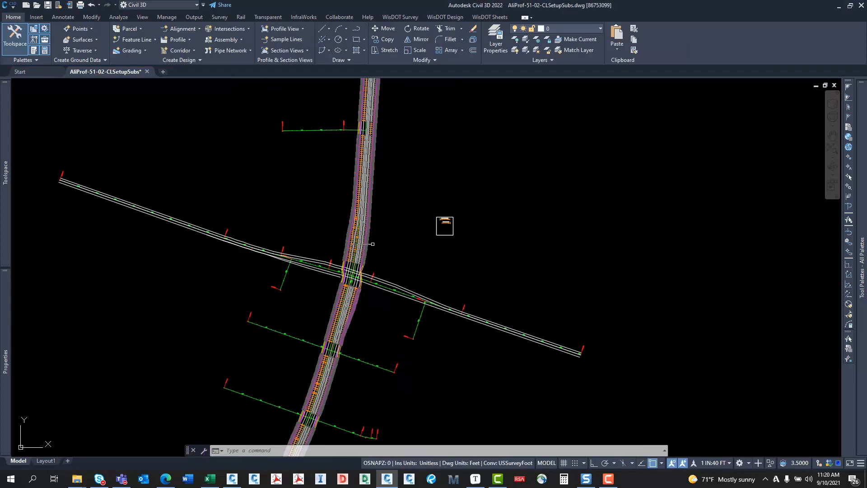
Look over the rebuilt corridor along alignment 51 and the extent it covers
middle_click_drag(373, 244, 329, 308)
scroll(329, 308, "down", 4)
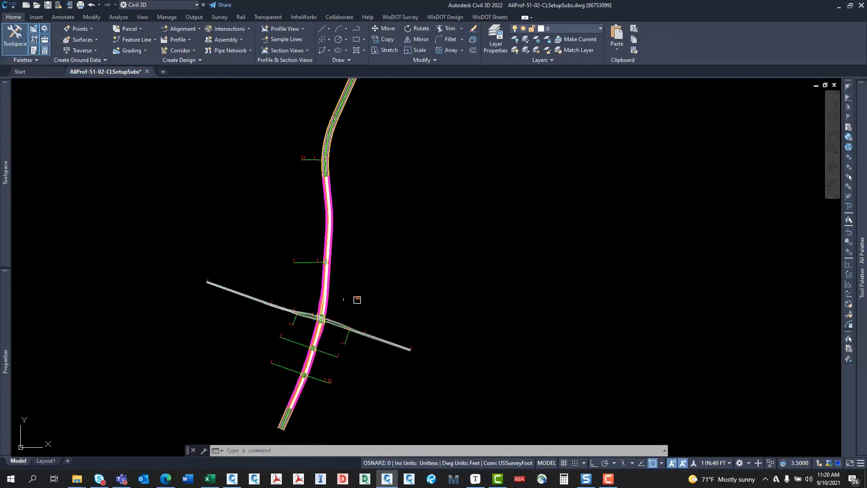
mouse_move(356, 264)
middle_mouse_down()
mouse_move(338, 293)
mouse_move(217, 295)
mouse_move(258, 245)
middle_mouse_up()
scroll(217, 295, "down", 4)
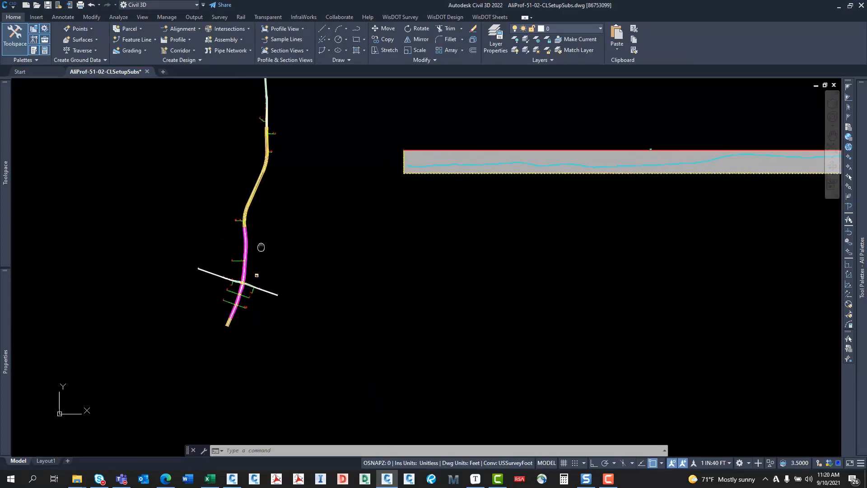
scroll(257, 246, "up", 4)
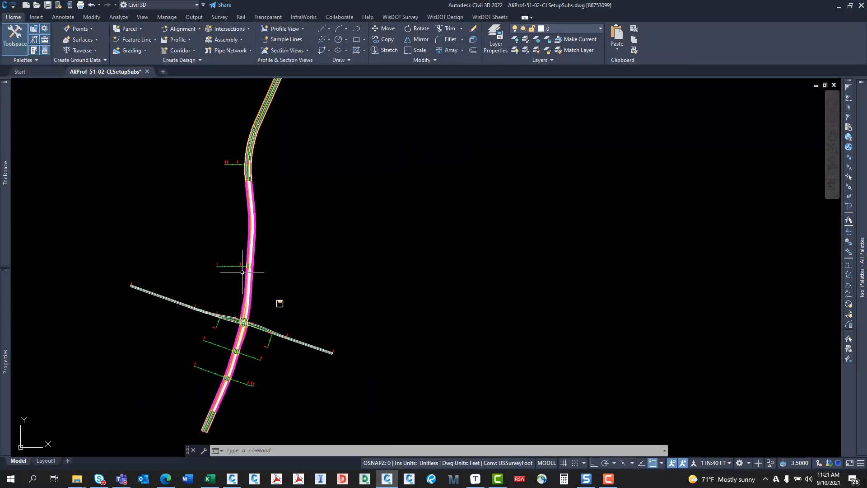
scroll(255, 248, "up", 4)
middle_click_drag(246, 230, 241, 359)
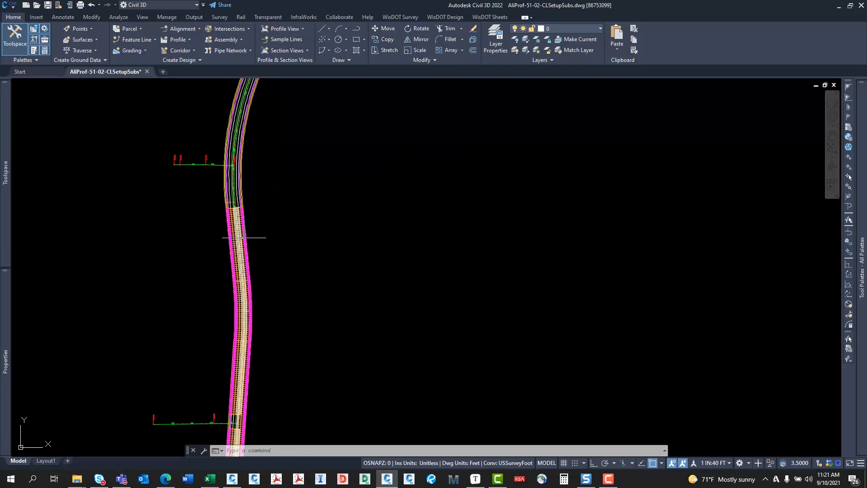
scroll(272, 289, "down", 4)
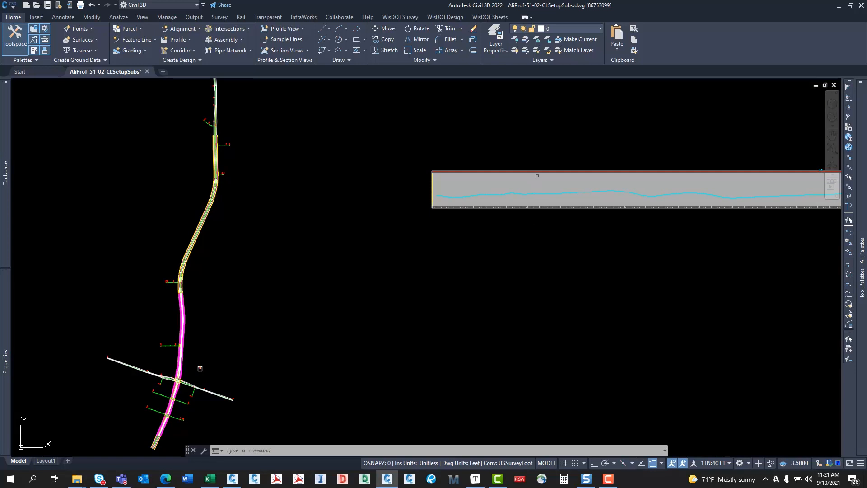
middle_click_drag(199, 366, 267, 294)
scroll(226, 253, "up", 4)
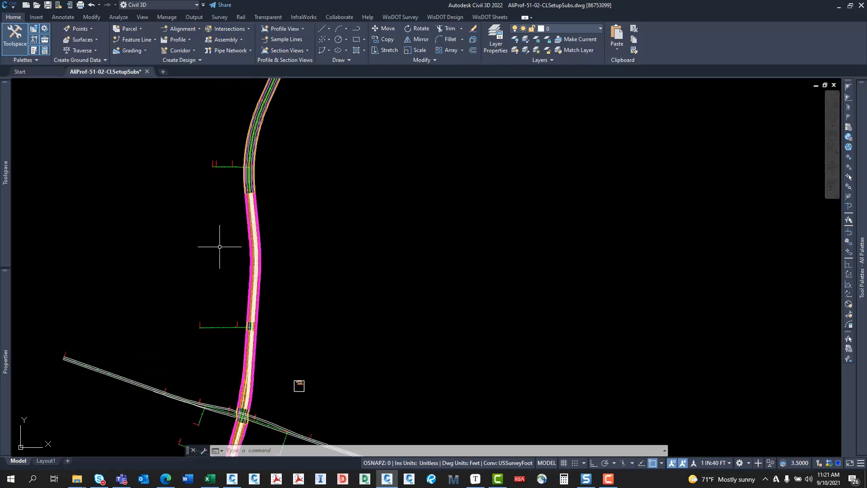
middle_click_drag(432, 203, 183, 334)
middle_click_drag(564, 105, 307, 192)
middle_click_drag(265, 212, 605, 93)
middle_click_drag(92, 338, 244, 215)
Start creating surface profiles for alignment 51 and add the RL-Prof-Setup LtDes, LtMin, RtDes and RtMin surfaces to the profile list
scroll(244, 214, "up", 7)
mouse_move(246, 180)
middle_mouse_down()
mouse_move(230, 378)
mouse_move(225, 285)
middle_mouse_up()
left_click(212, 253)
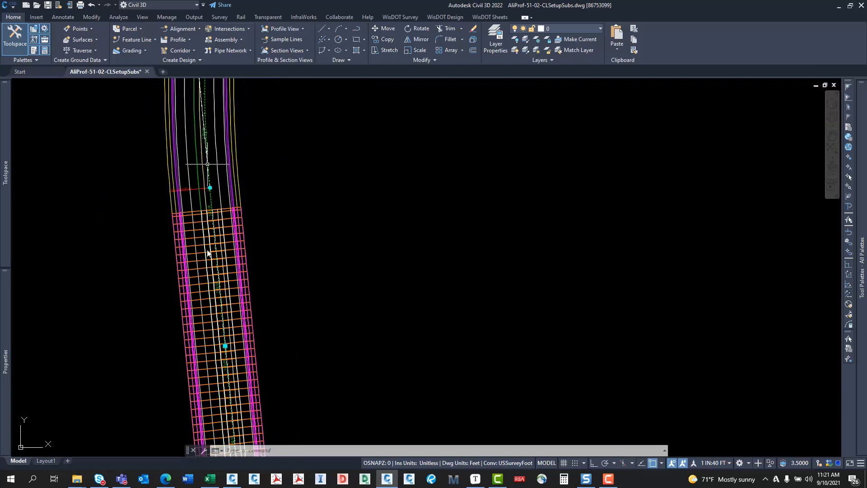
mouse_move(184, 179)
middle_mouse_down()
mouse_move(261, 217)
mouse_move(278, 239)
middle_mouse_up()
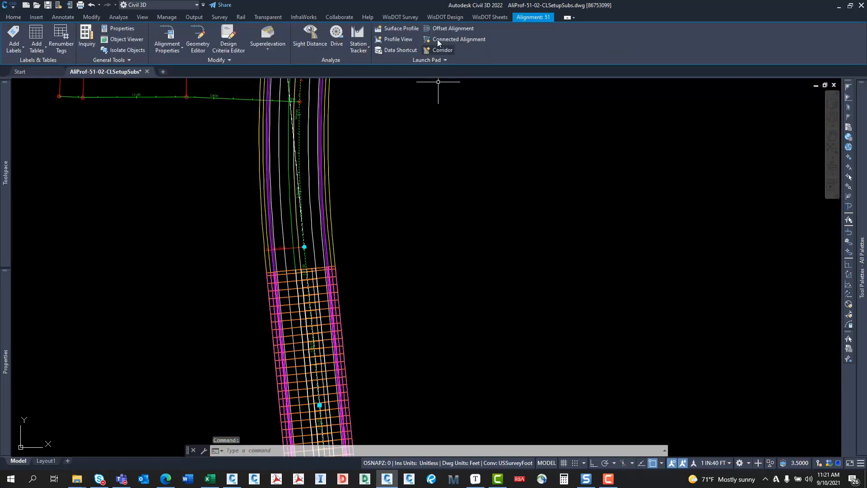
left_click(407, 28)
left_click(468, 173)
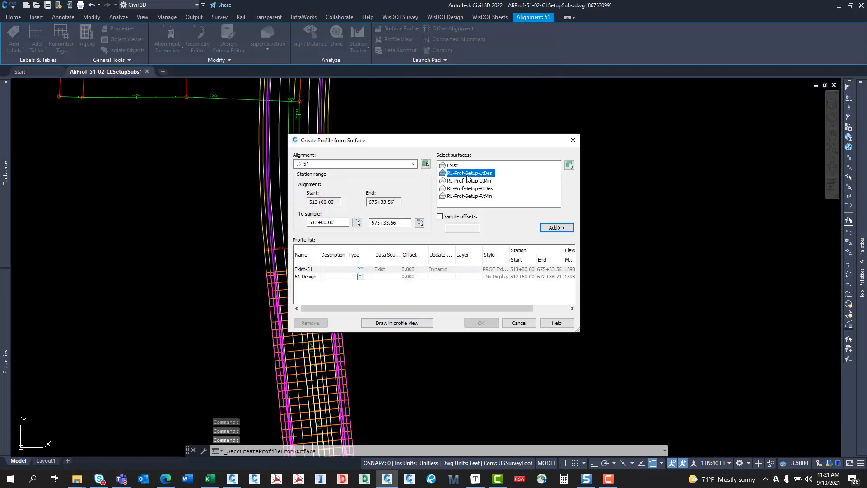
left_click(468, 196, "shift")
left_click(559, 226)
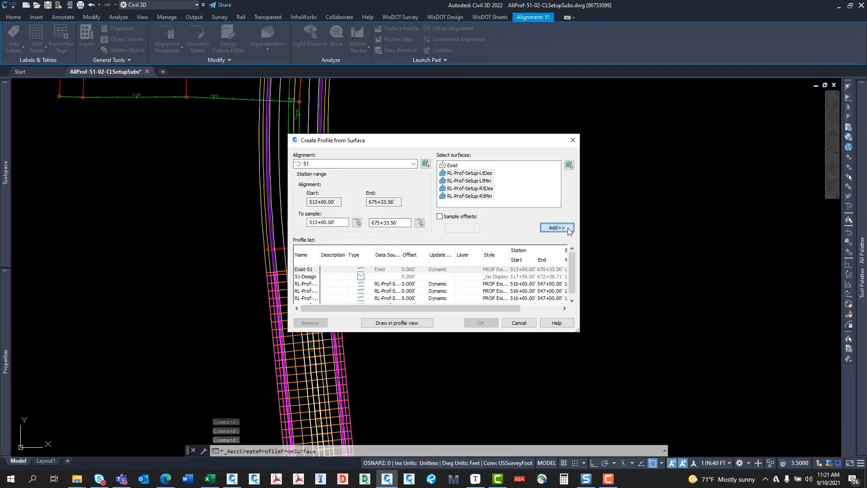
Assign the PROF CrossSlope-L style to the RL-Prof-Setup-LtDes-51 and RL-Prof-Setup-LtMin-51 profiles
left_click_drag(579, 331, 681, 429)
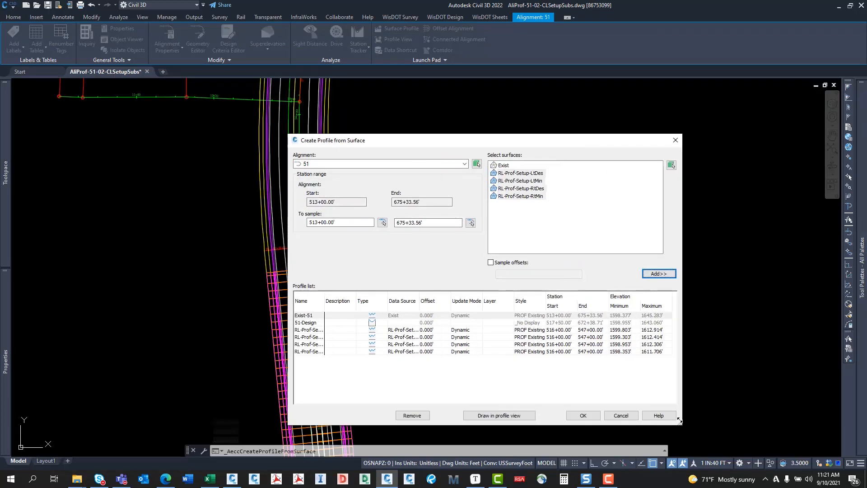
left_click_drag(510, 139, 436, 61)
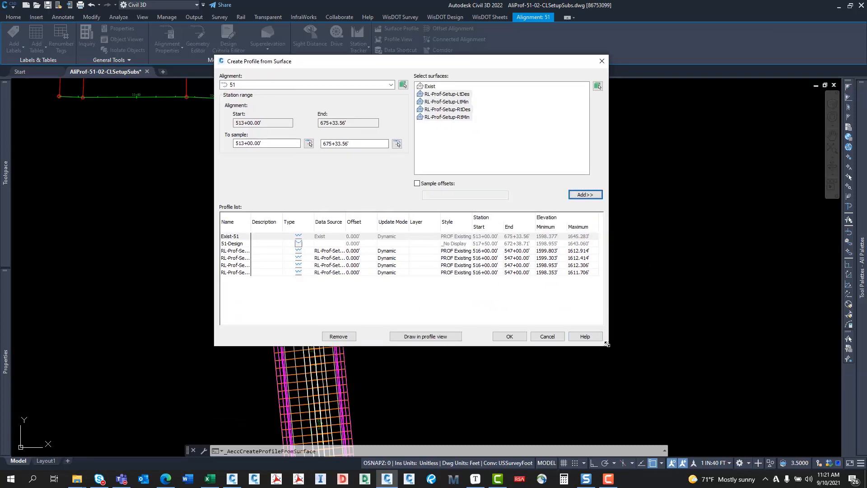
left_click_drag(607, 344, 741, 343)
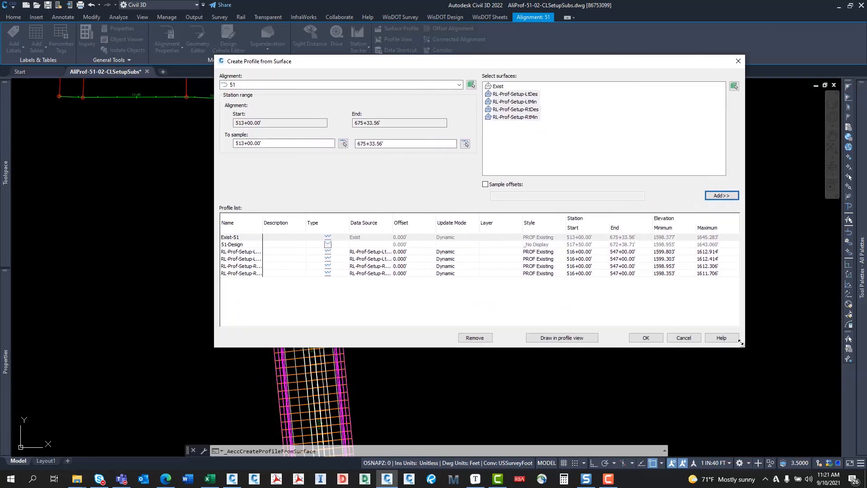
left_click(268, 228)
left_click_drag(262, 222, 296, 230)
left_click(258, 252)
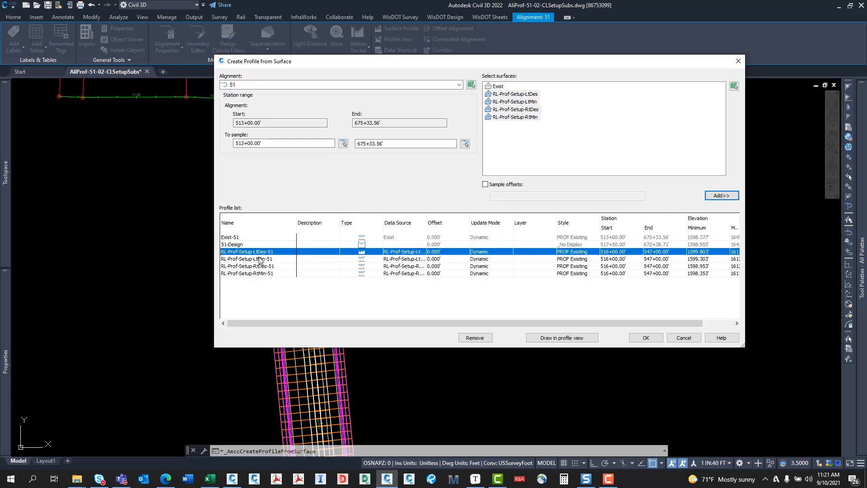
left_click(260, 259)
left_click(253, 252, "shift")
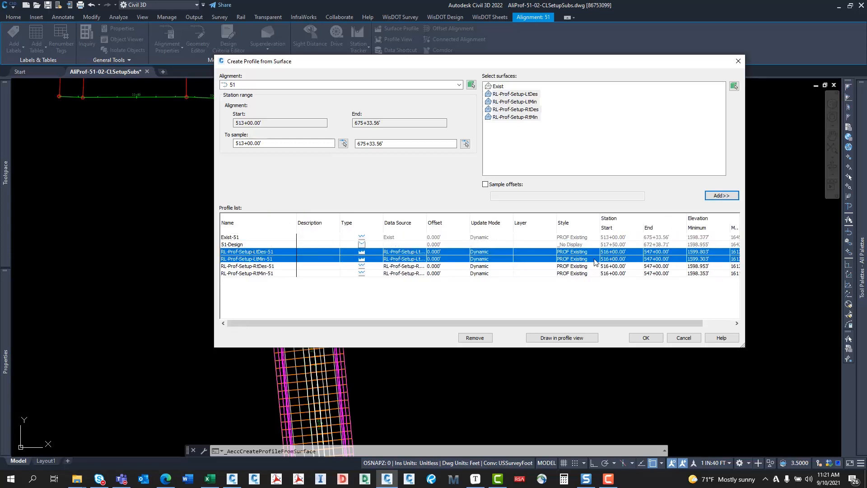
left_click(584, 254)
left_click(436, 232)
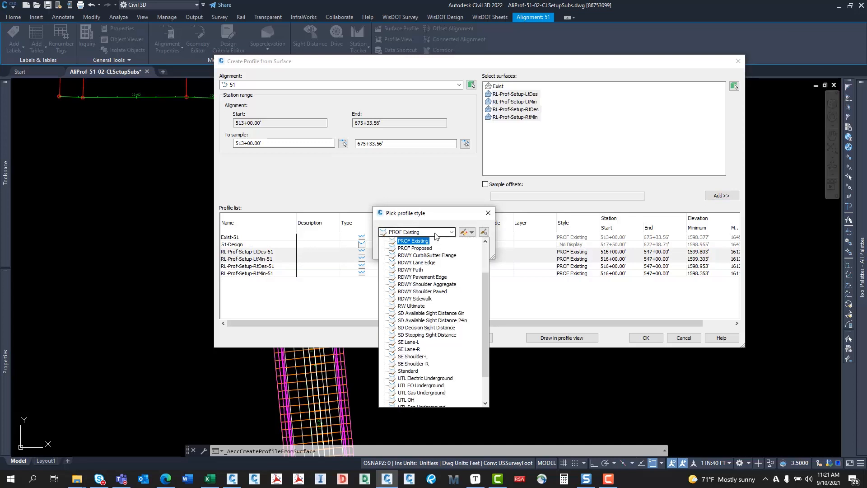
left_click(425, 263)
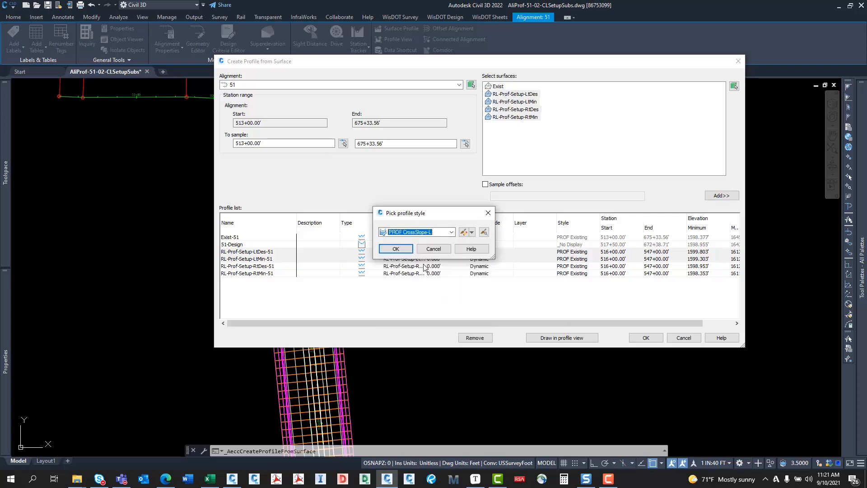
left_click(392, 246)
Assign the PROF CrossSlope-R style to the RL-Prof-Setup-RtDes-51 and RL-Prof-Setup-RtMin-51 profiles and create the surface profiles
left_click(273, 266)
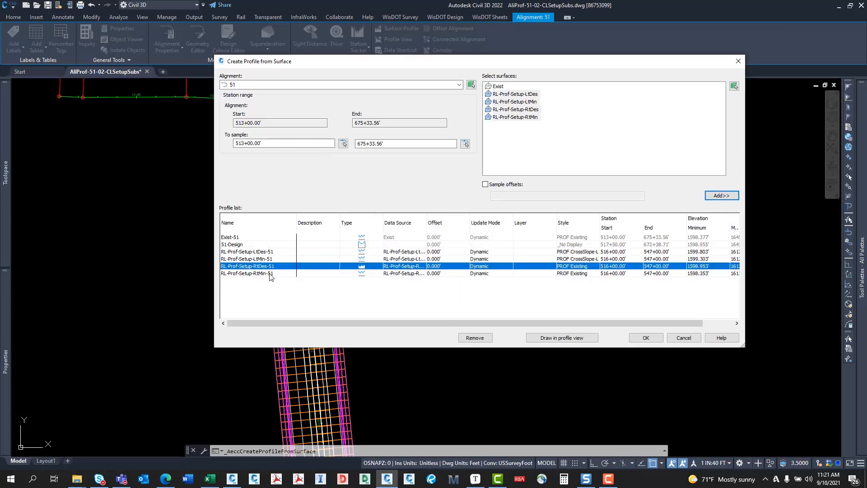
left_click(276, 273, "shift")
left_click(585, 268)
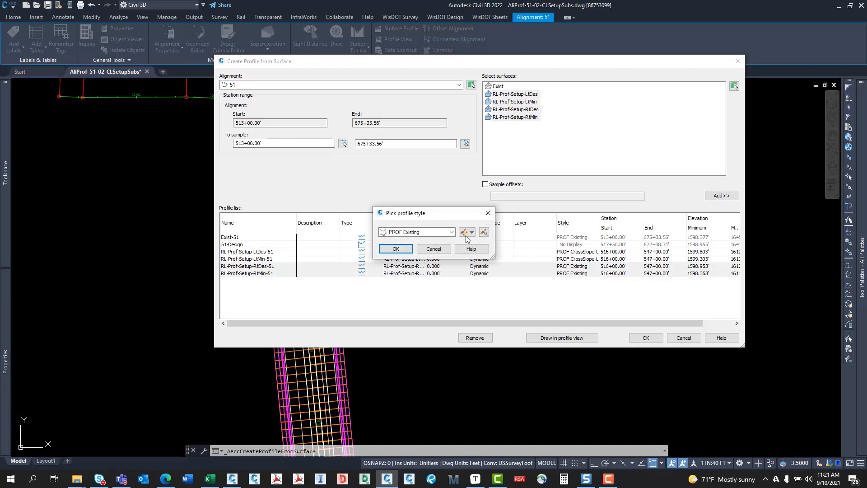
left_click(445, 233)
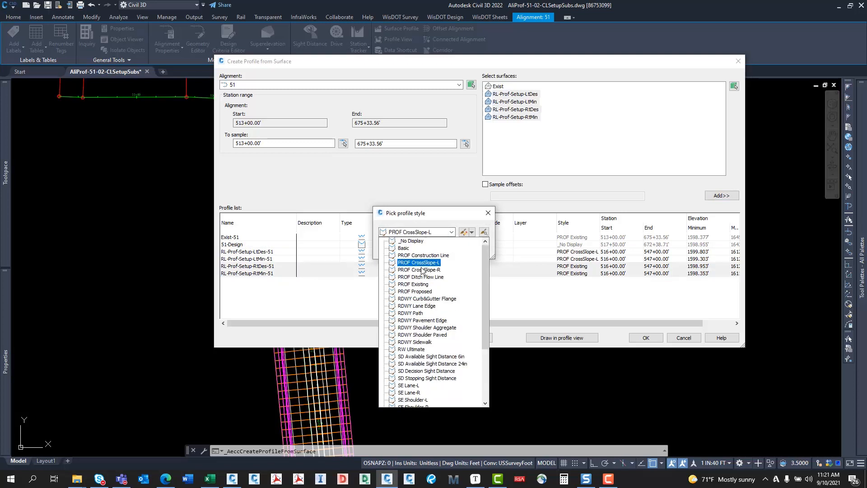
left_click(422, 269)
left_click(397, 249)
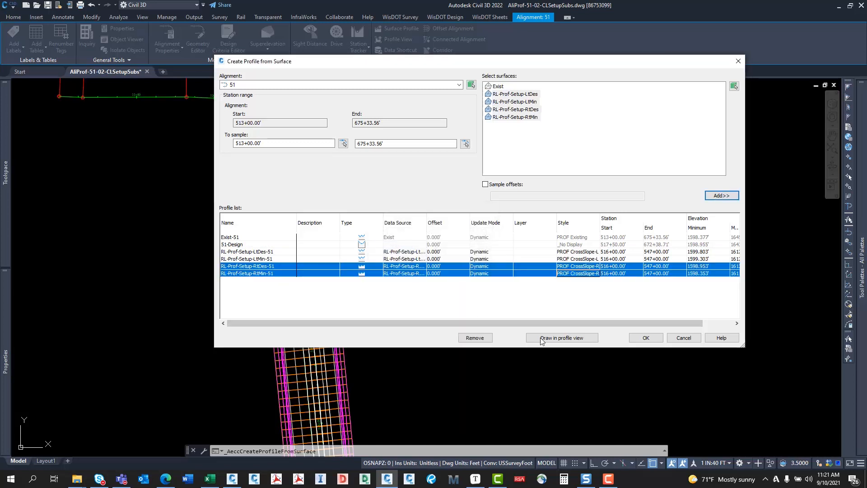
left_click(632, 340)
Examine the left and right desirable and minimum profiles against the existing ground in the alignment 51 profile view
scroll(468, 203, "down", 3)
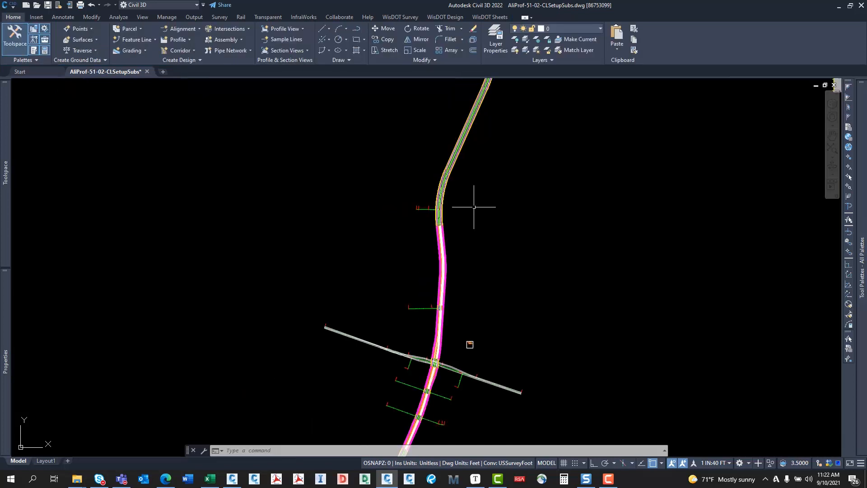
scroll(474, 203, "up", 3)
middle_click_drag(475, 204, 215, 274)
middle_click_drag(416, 170, 126, 277)
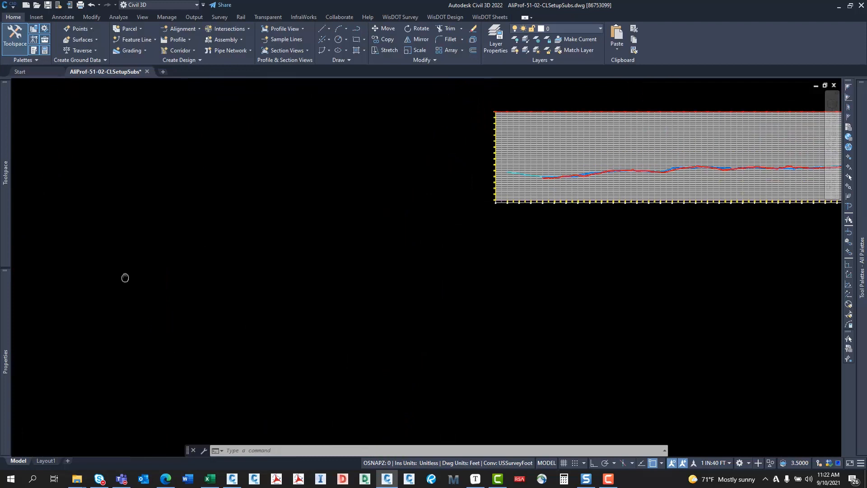
middle_click_drag(326, 246, 157, 259)
middle_click_drag(244, 230, 386, 192)
scroll(331, 214, "up", 6)
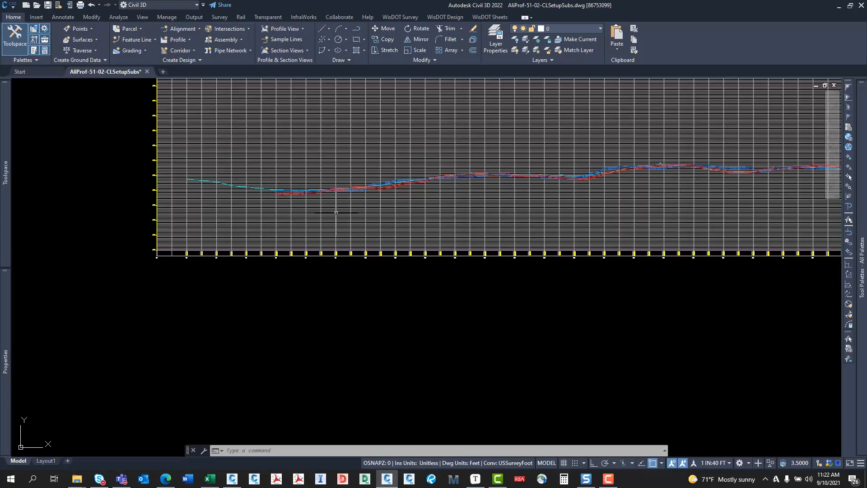
scroll(297, 140, "up", 4)
mouse_move(328, 144)
middle_mouse_down()
mouse_move(480, 154)
mouse_move(241, 180)
middle_mouse_up()
mouse_move(574, 181)
middle_mouse_down()
mouse_move(513, 180)
mouse_move(264, 242)
middle_mouse_up()
middle_click_drag(470, 207, 277, 238)
middle_click_drag(465, 188, 262, 224)
mouse_move(493, 209)
middle_mouse_down()
mouse_move(188, 178)
mouse_move(306, 169)
mouse_move(616, 205)
mouse_move(801, 185)
middle_mouse_up()
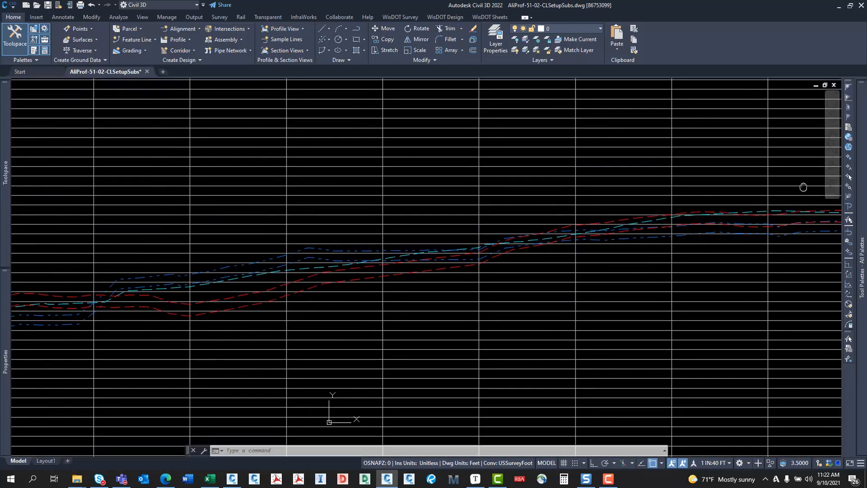
mouse_move(722, 180)
middle_mouse_down()
mouse_move(534, 174)
mouse_move(692, 150)
middle_mouse_up()
middle_click_drag(441, 207, 629, 176)
middle_click_drag(407, 203, 503, 189)
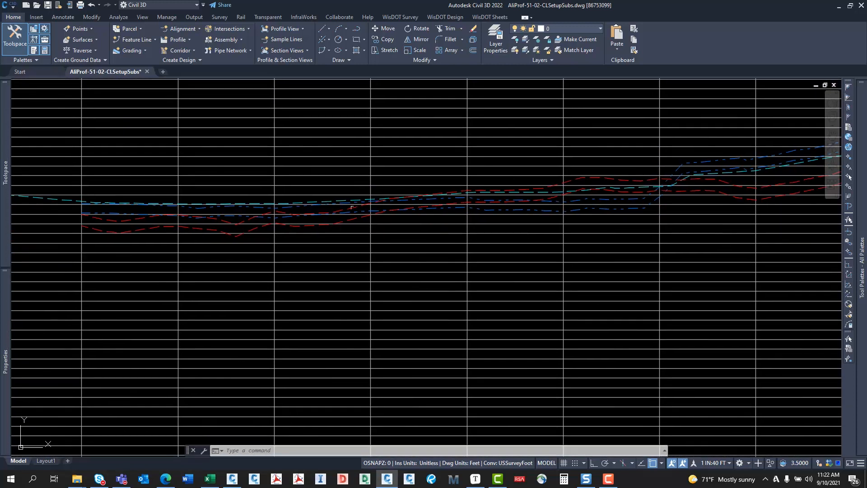
middle_click_drag(377, 205, 502, 208)
middle_click_drag(334, 209, 430, 202)
scroll(401, 235, "down", 1)
middle_click_drag(401, 235, 329, 255)
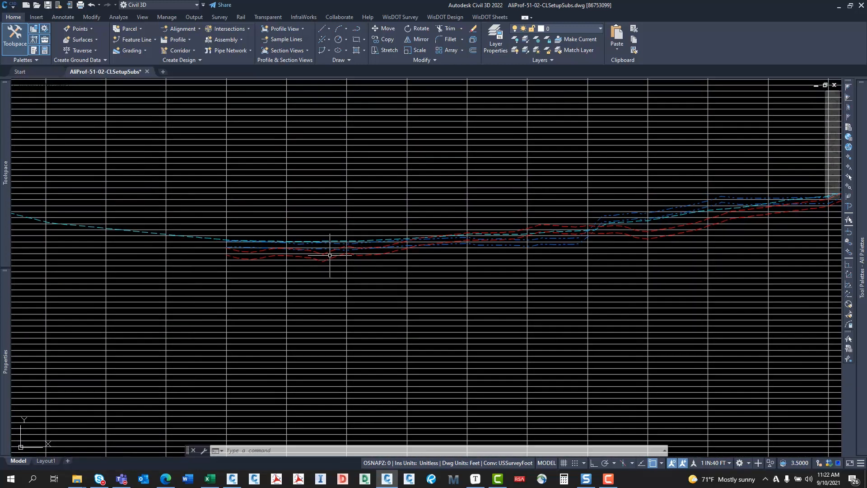
middle_click_drag(522, 252, 407, 265)
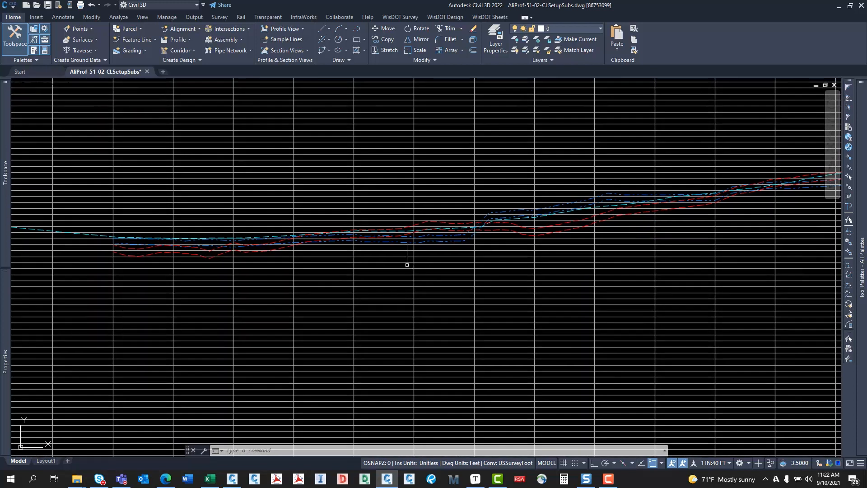
middle_click_drag(308, 277, 411, 269)
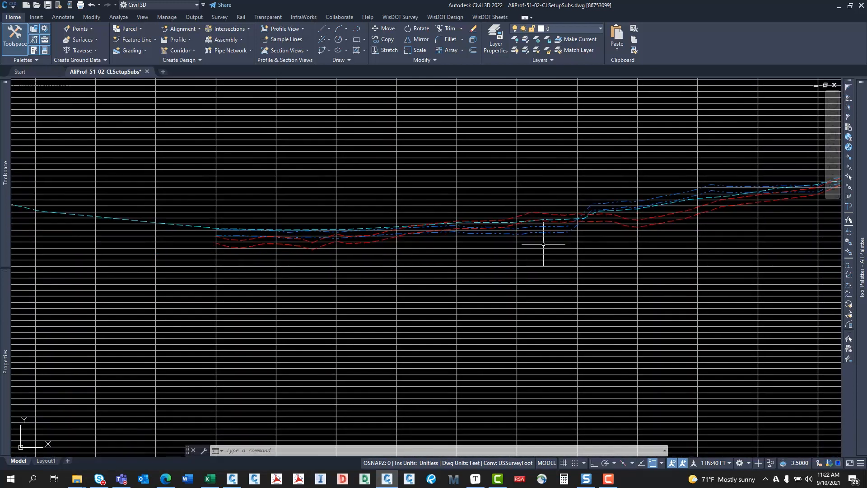
Examine the USH 51 corridor in plan view, following it from the side road crossing at its lower end up to the next side road gap
middle_click_drag(544, 244, 421, 256)
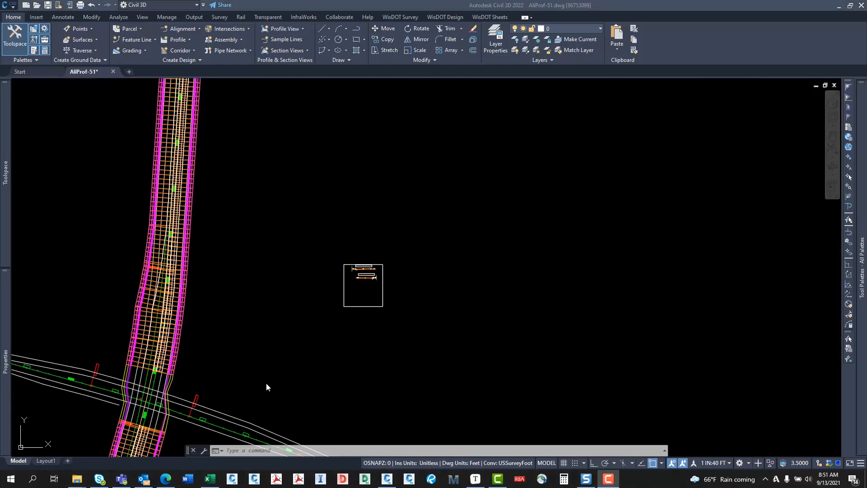
left_click(247, 375)
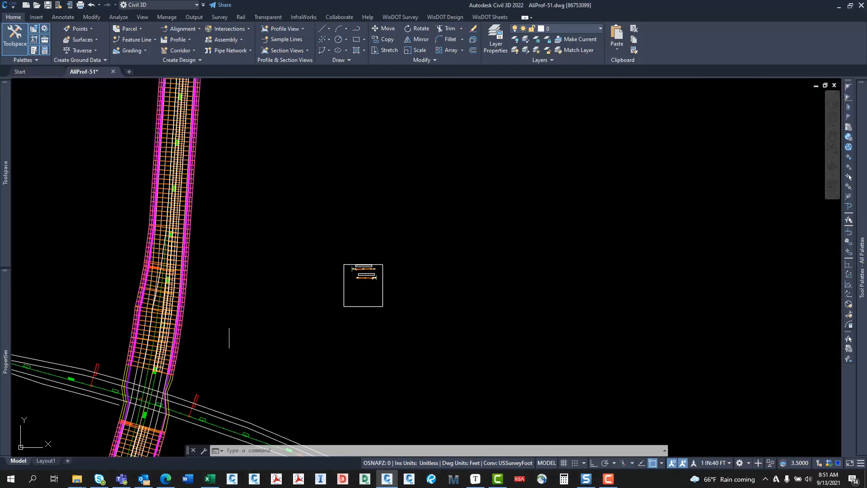
middle_click_drag(229, 337, 388, 347)
middle_click_drag(442, 383, 377, 383)
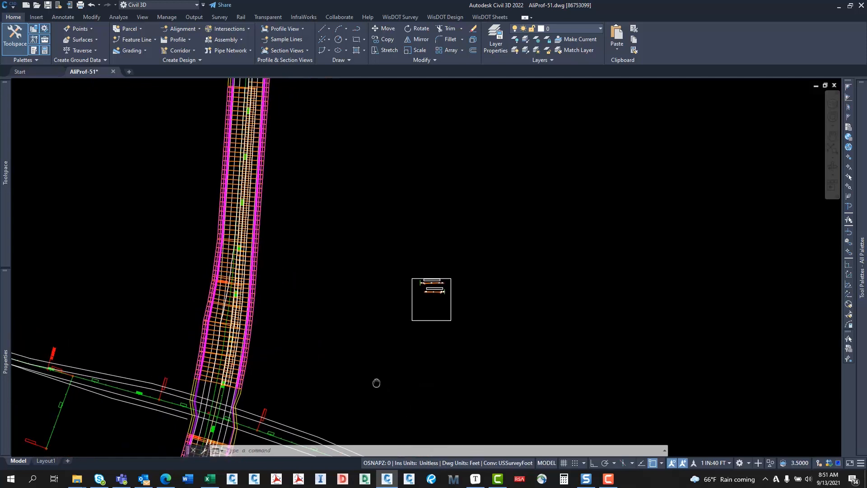
scroll(300, 341, "up", 4)
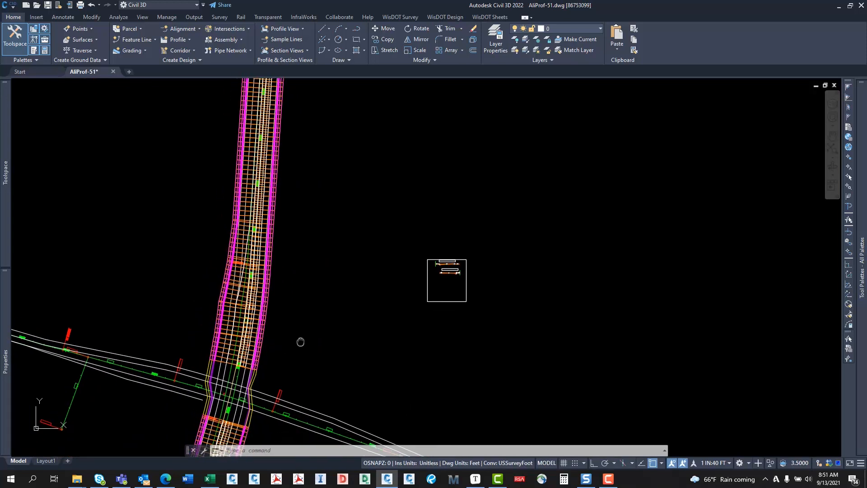
scroll(260, 348, "up", 2)
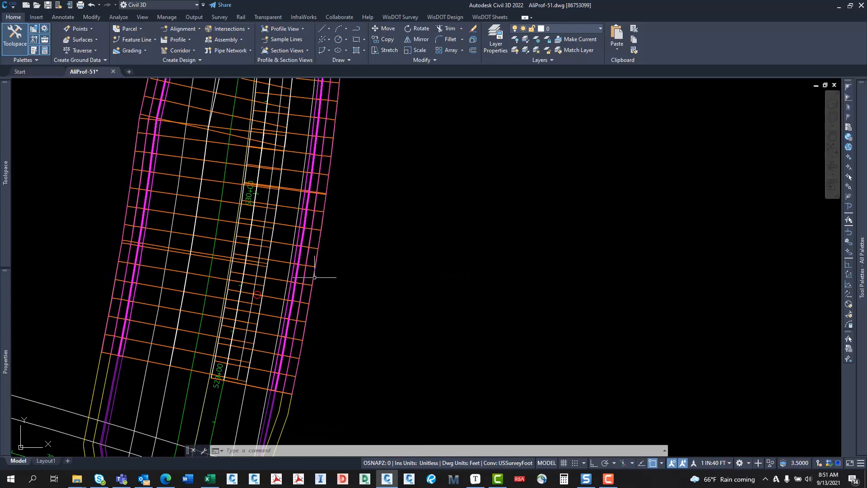
middle_click_drag(310, 316, 313, 304)
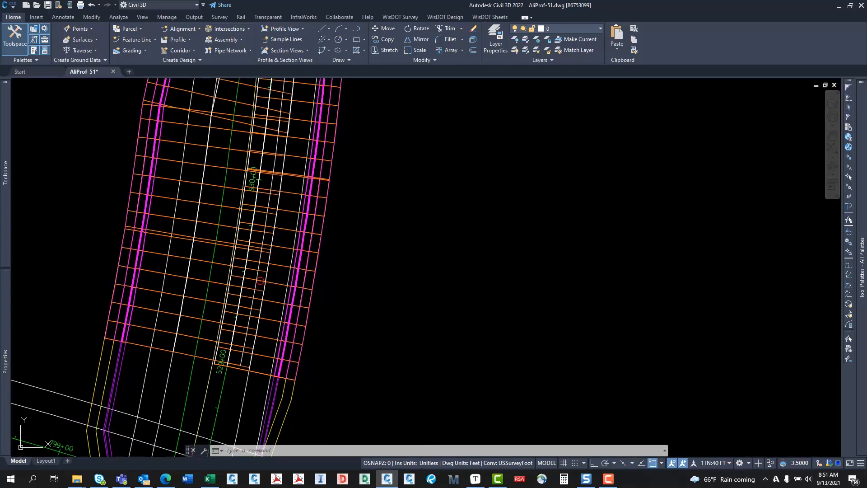
middle_click_drag(276, 346, 330, 378)
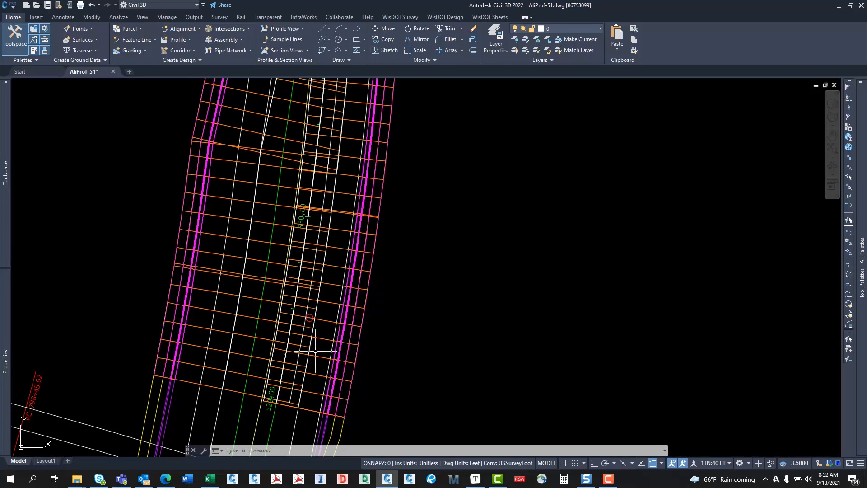
middle_click_drag(261, 371, 287, 399)
scroll(269, 310, "down", 3)
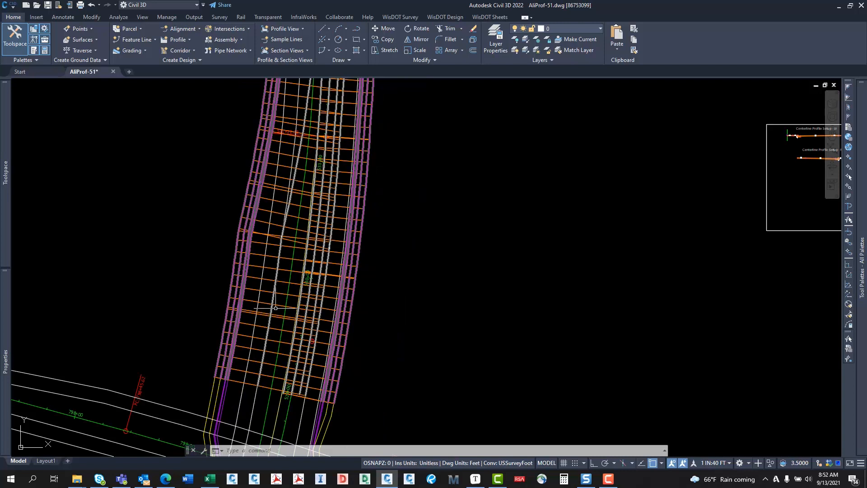
middle_click_drag(362, 227, 333, 327)
middle_click_drag(345, 196, 334, 319)
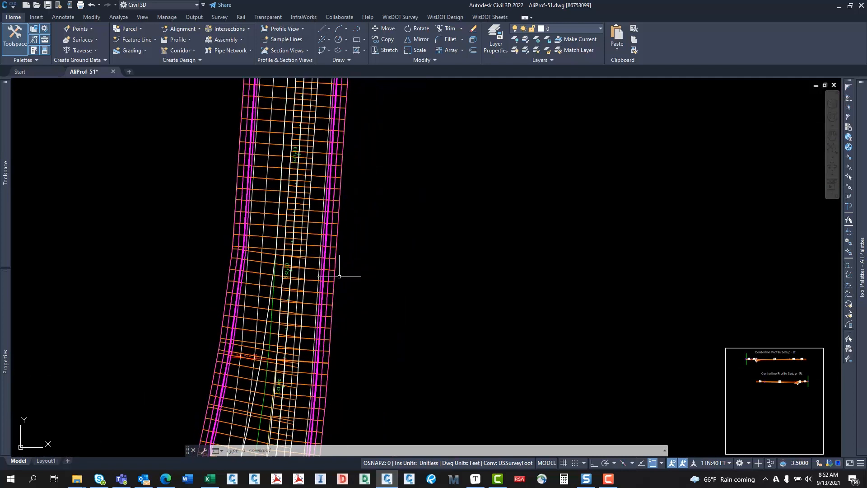
mouse_move(342, 245)
middle_mouse_down()
mouse_move(338, 326)
mouse_move(337, 295)
mouse_move(336, 316)
middle_mouse_up()
middle_click_drag(339, 220, 333, 311)
middle_click_drag(334, 259, 329, 310)
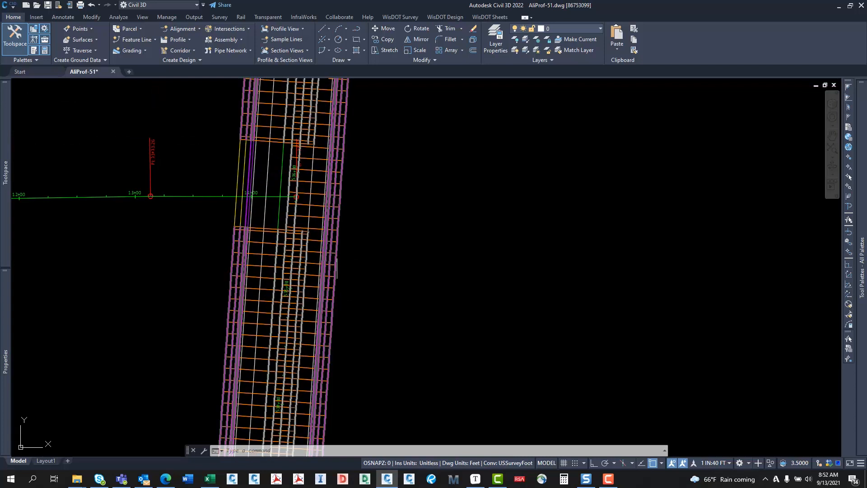
middle_click_drag(248, 233, 337, 242)
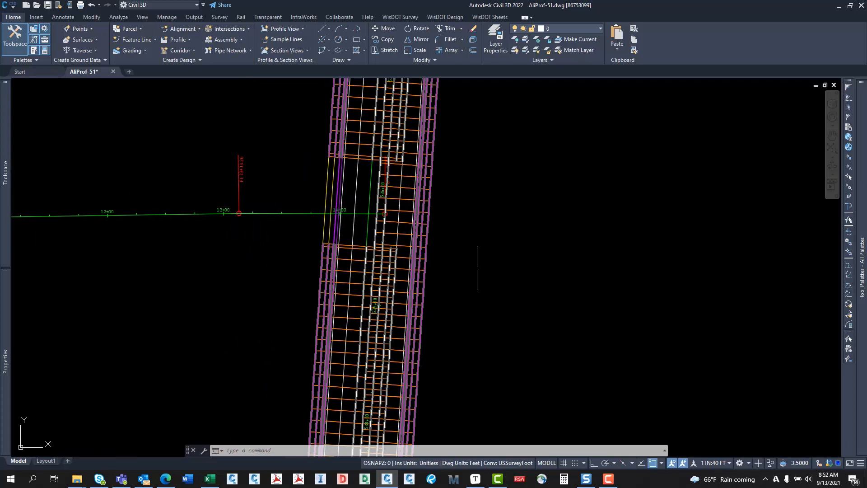
scroll(383, 173, "down", 4)
Create an assembly named Slope Pattern Left of type Other and place its baseline just left of the upper Centerline Profile Setup assembly
left_click(232, 44)
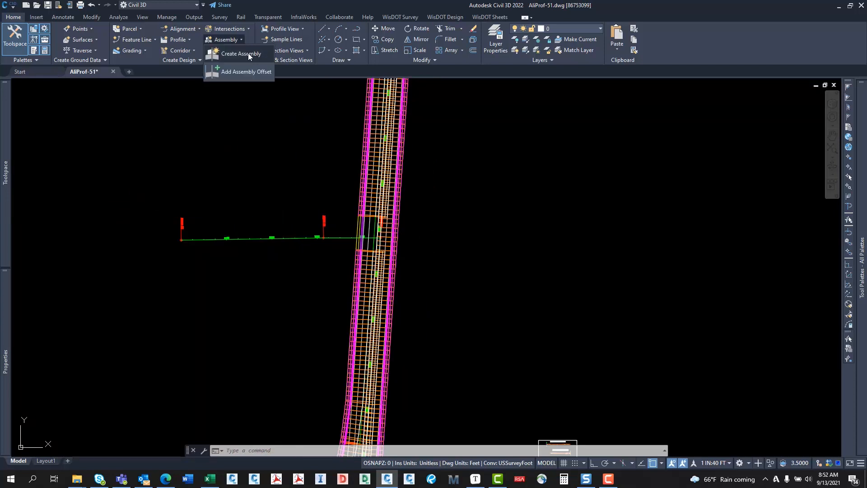
left_click(248, 53)
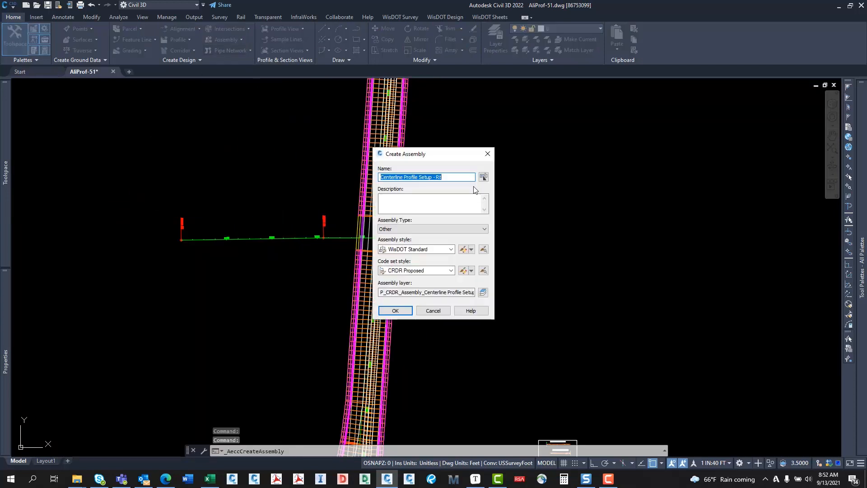
type("Slope")
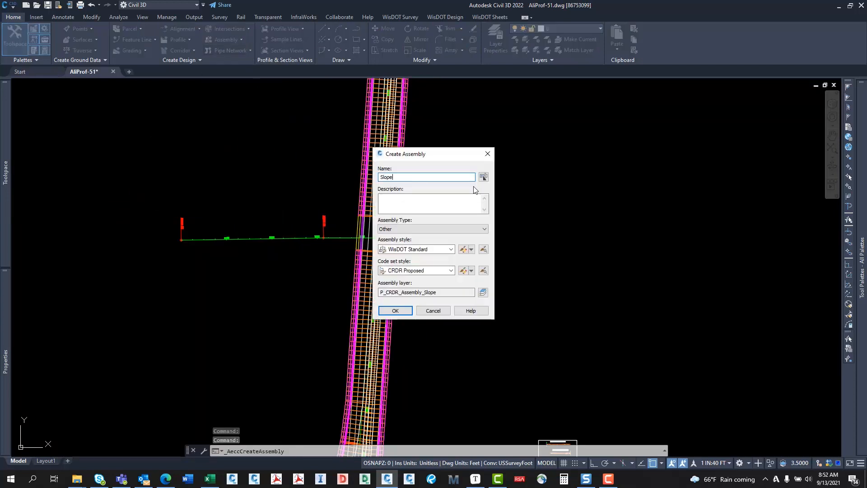
type(" Pattern ")
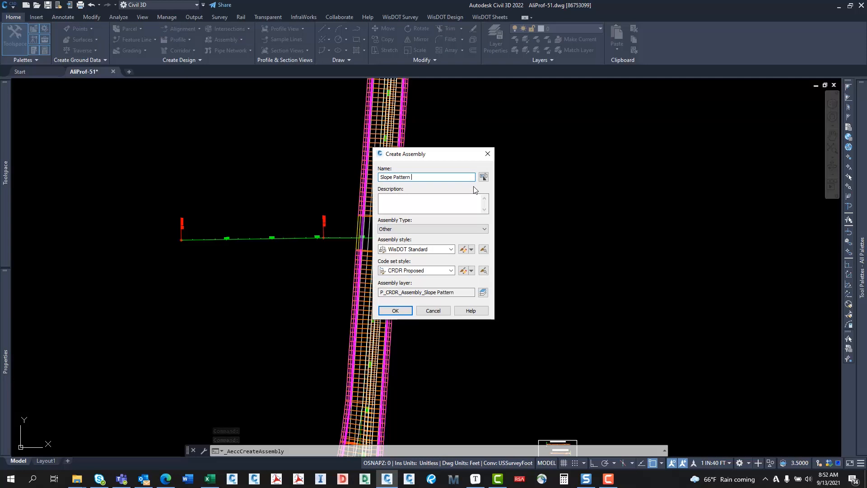
type("Left")
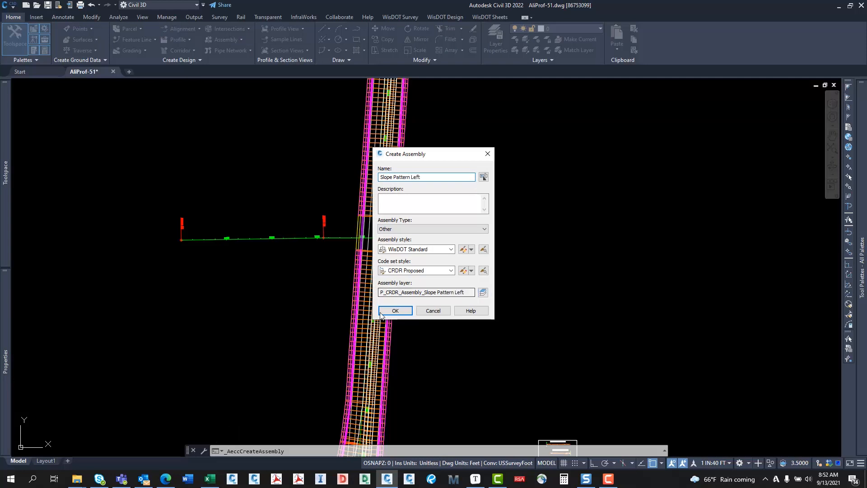
left_click(405, 312)
scroll(600, 226, "down", 8)
middle_click_drag(598, 222, 283, 211)
scroll(271, 250, "up", 10)
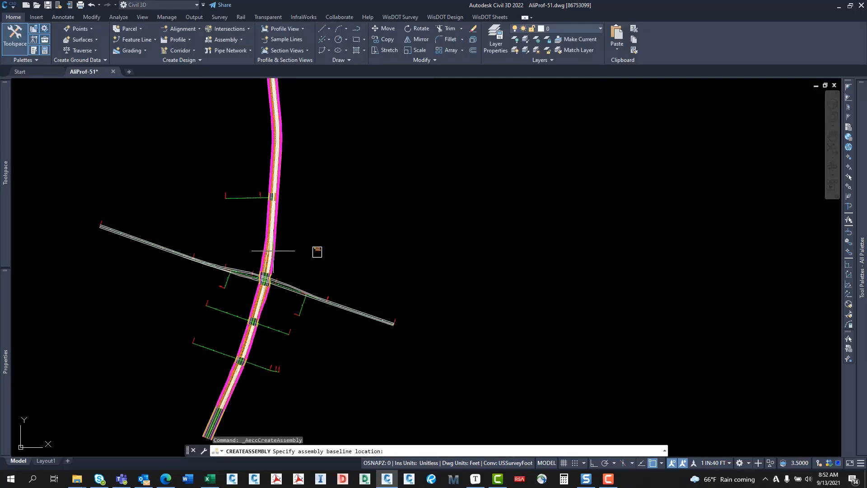
scroll(427, 237, "up", 8)
scroll(323, 225, "up", 6)
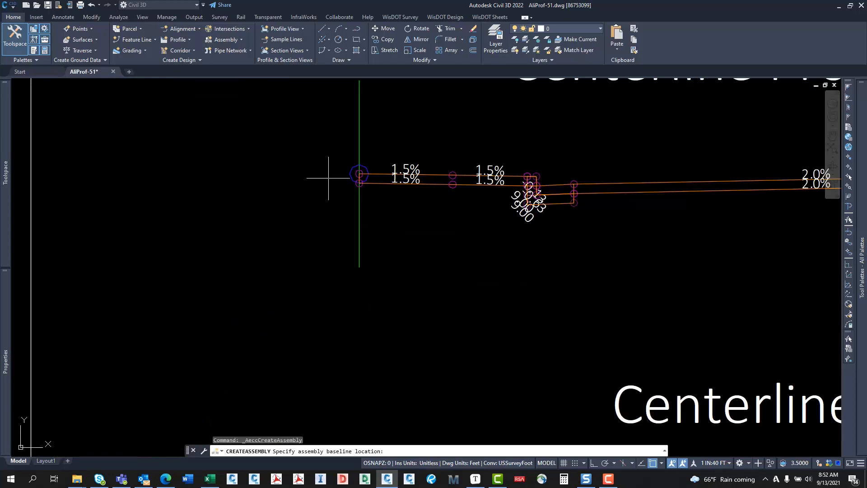
left_click(313, 174)
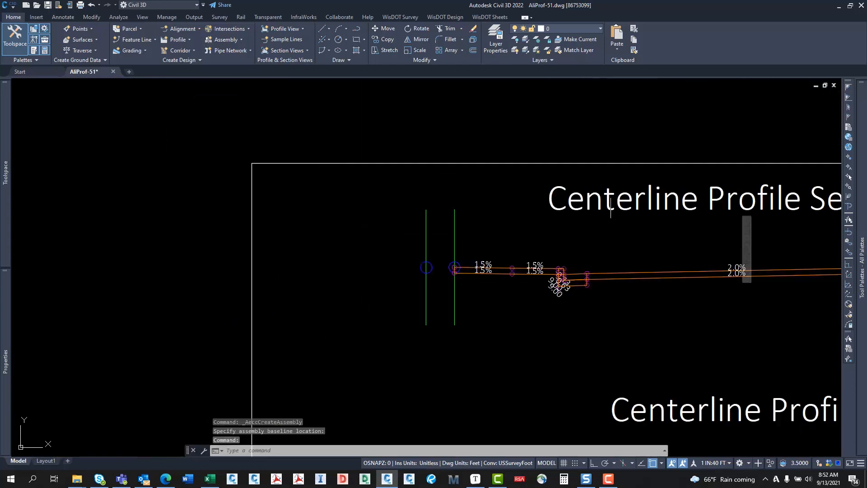
Start the Autodesk generic LinkOffsetOnSurface subassembly with point code SlopePattern-Lt and Omit Link set to Yes
left_click(451, 17)
left_click(459, 29)
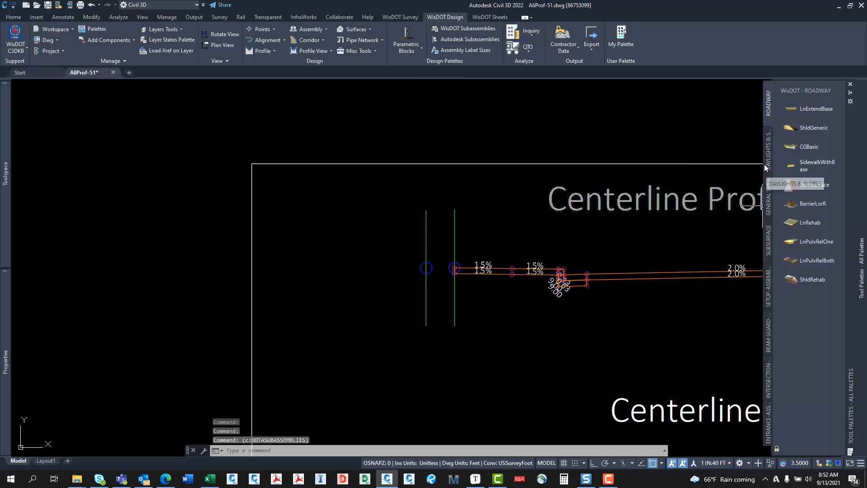
left_click(449, 39)
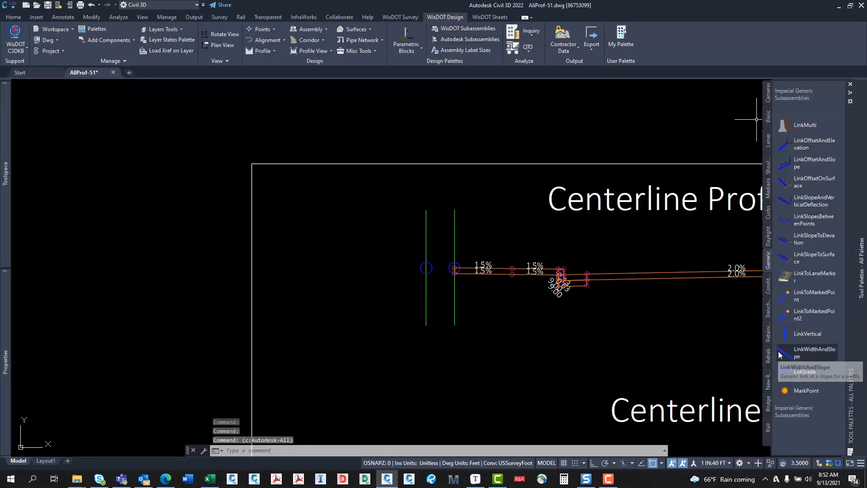
left_click(790, 183)
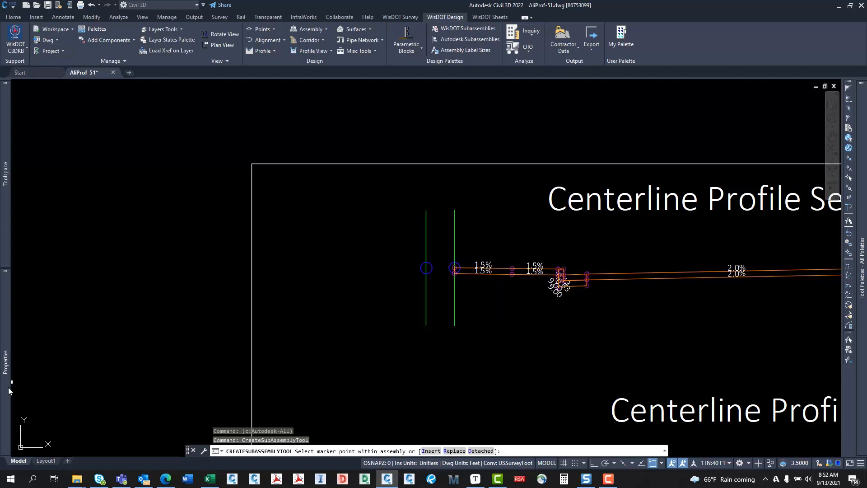
mouse_move(9, 391)
left_click(141, 291)
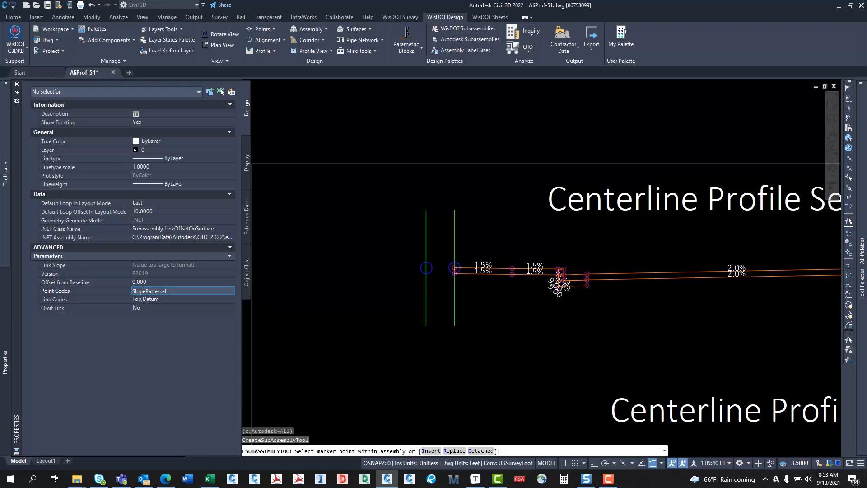
left_click(158, 300)
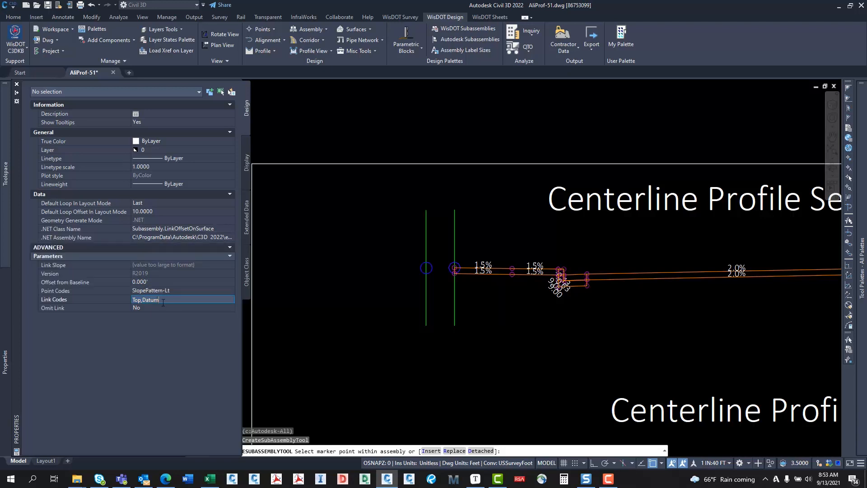
left_click(160, 308)
left_click(159, 308)
left_click(154, 322)
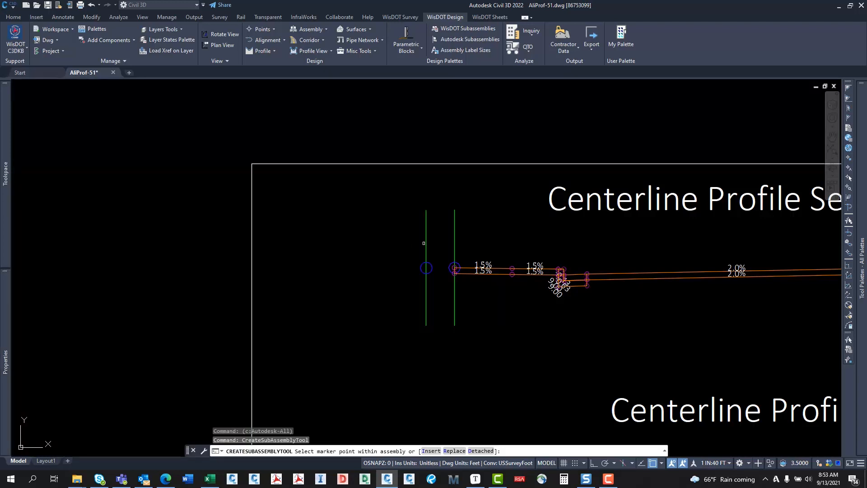
Attach the subassembly to the Slope Pattern Left assembly's baseline, name it SlopePatternLt, and end the placement
left_click(424, 244)
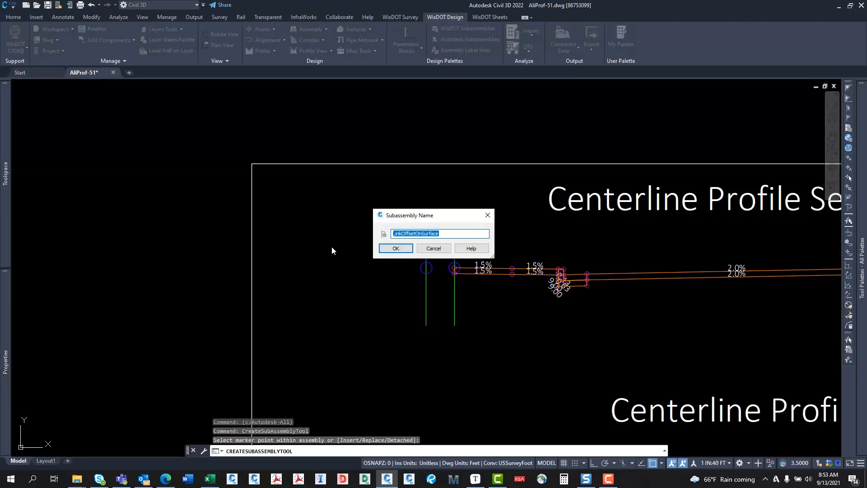
type("SlopePatternLt")
left_click(395, 249)
scroll(426, 268, "up", 6)
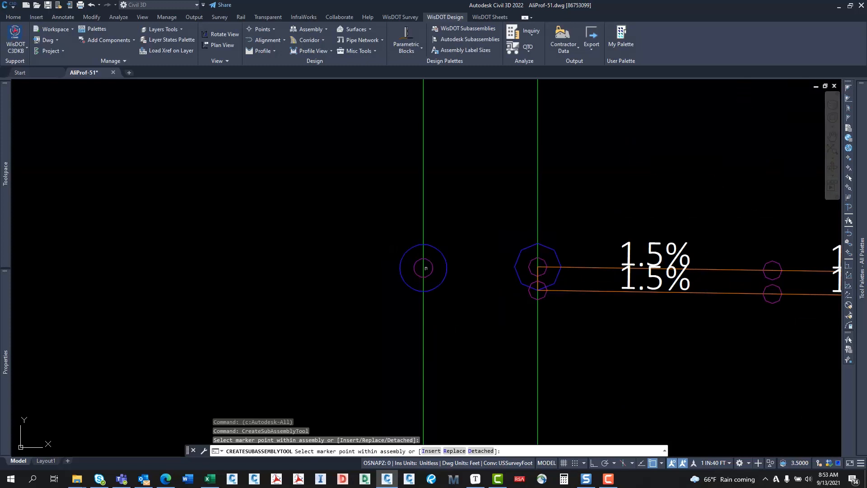
key("Escape")
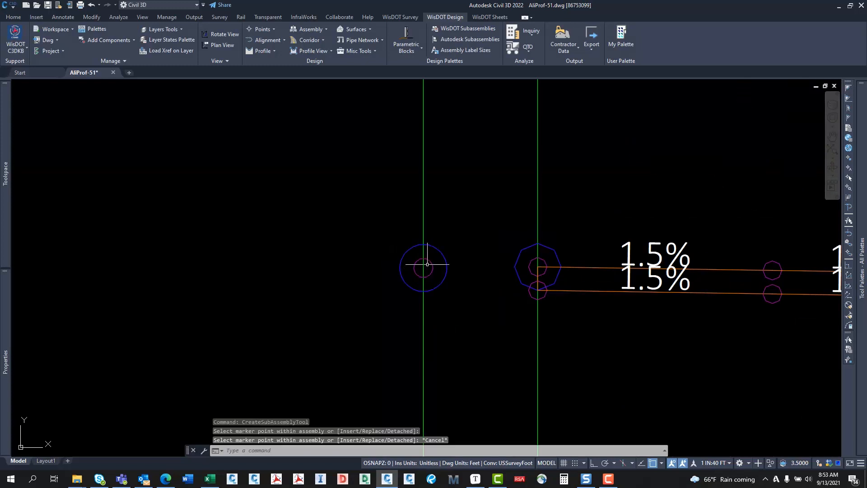
Set the SlopePatternLt subassembly's offset from baseline to -10 ft and check where its point falls
left_click(431, 262)
scroll(429, 266, "down", 6)
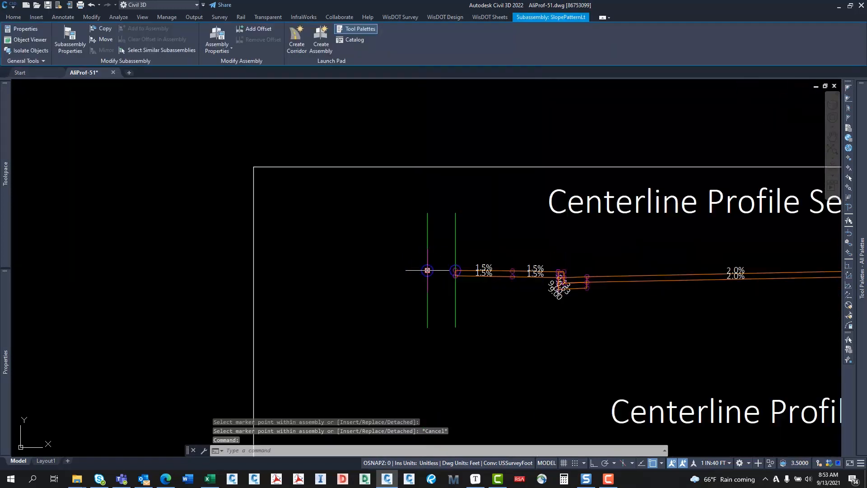
scroll(426, 270, "up", 3)
mouse_move(6, 359)
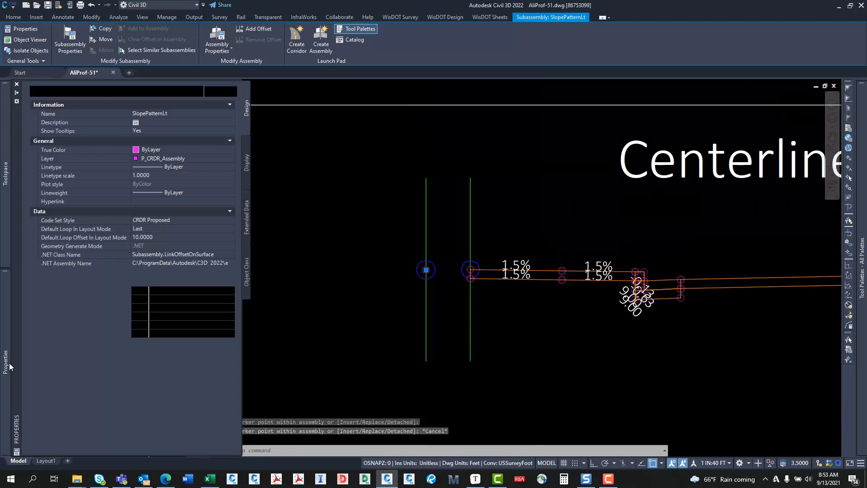
left_click(131, 309)
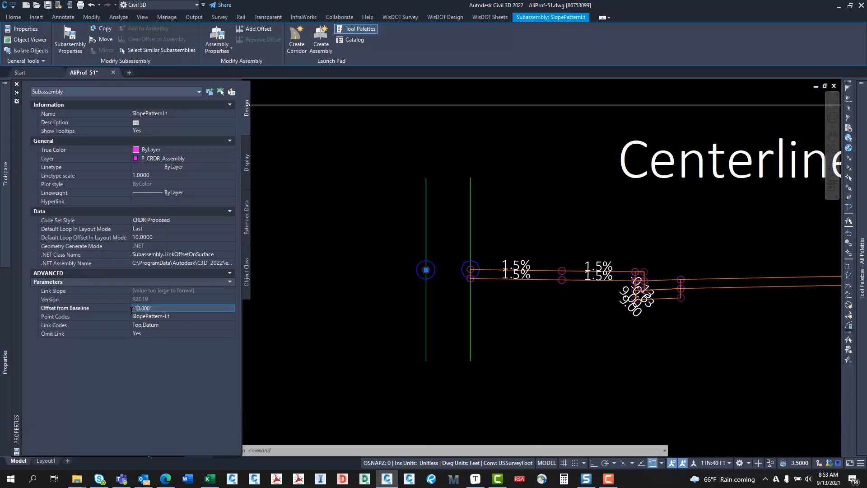
key("Tab")
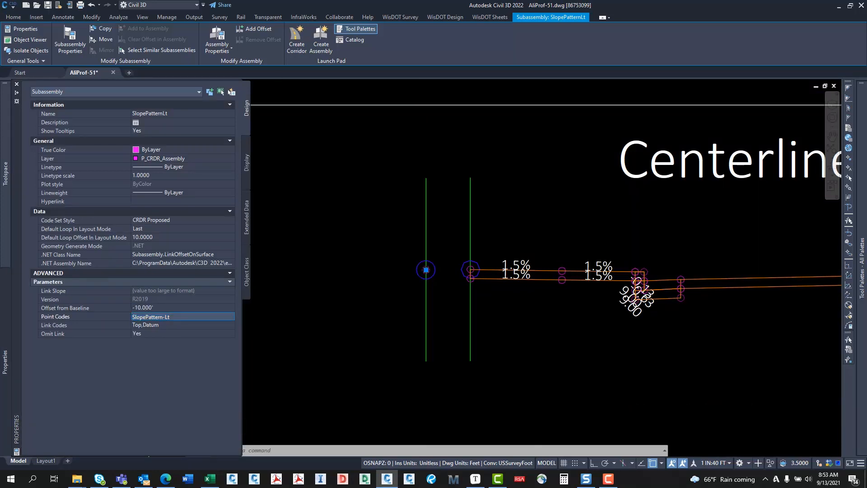
mouse_move(339, 280)
middle_mouse_down()
mouse_move(487, 294)
mouse_move(484, 301)
middle_mouse_up()
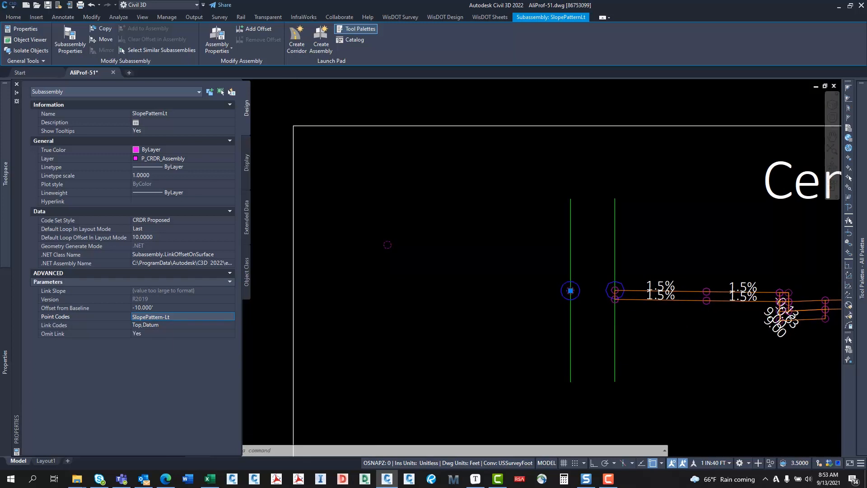
Set the SlopePatternLt subassembly's offset from baseline to -5 ft and clear the selection
left_click(157, 307)
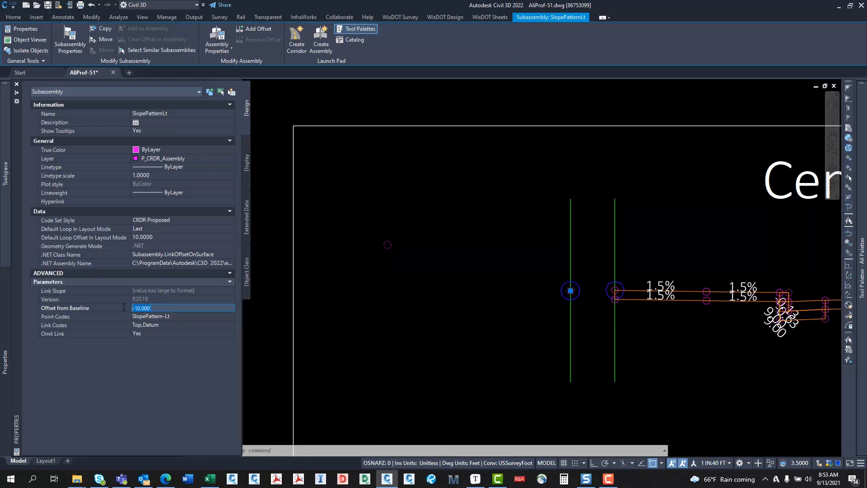
type("-5")
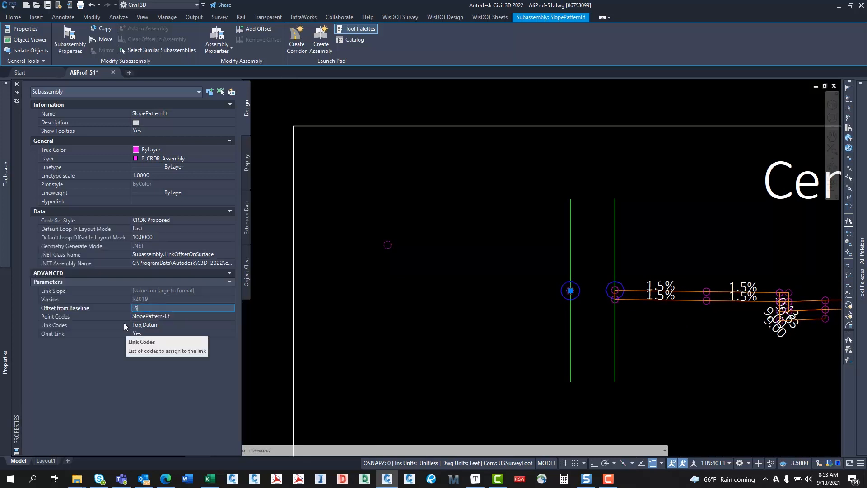
key("Tab")
middle_click_drag(420, 290, 441, 294)
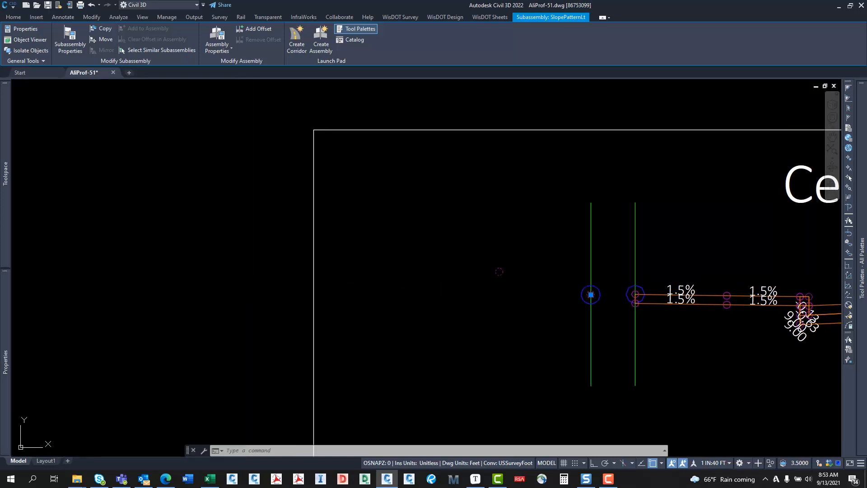
key("Escape")
Start the generic MarkPoint subassembly and set its point code to SdwkOut
mouse_move(858, 293)
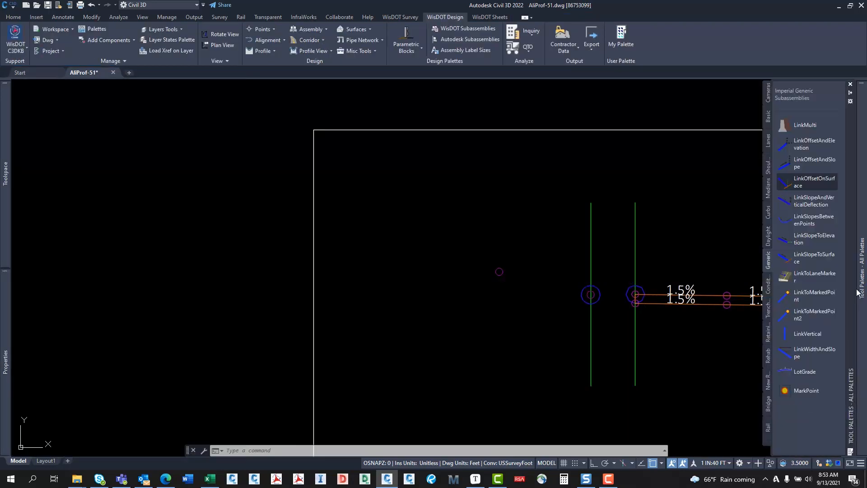
left_click(795, 391)
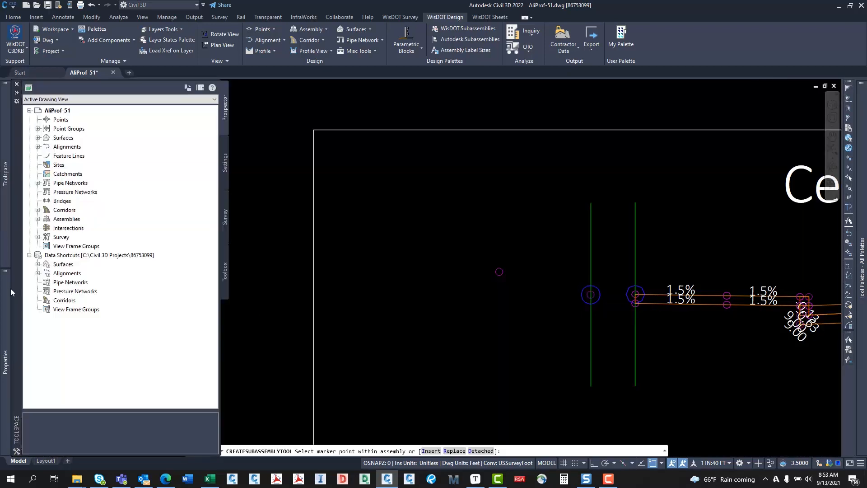
mouse_move(6, 321)
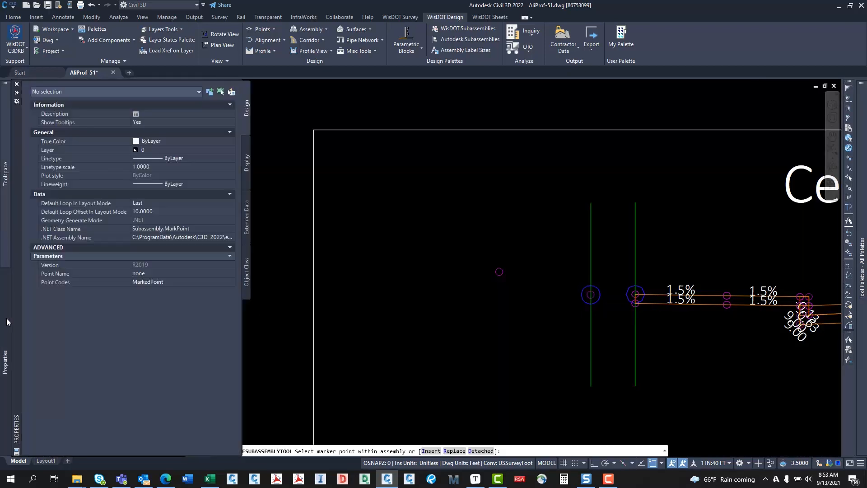
left_click(157, 284)
type("SdwkOut")
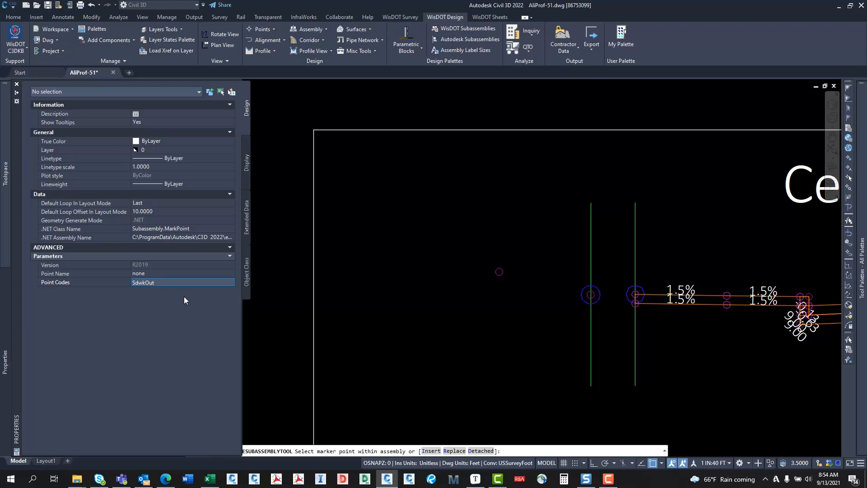
key("Return")
Attach the mark point to the Slope Pattern Left assembly's baseline, name it SdwkOut, and end the placement
left_click(591, 295)
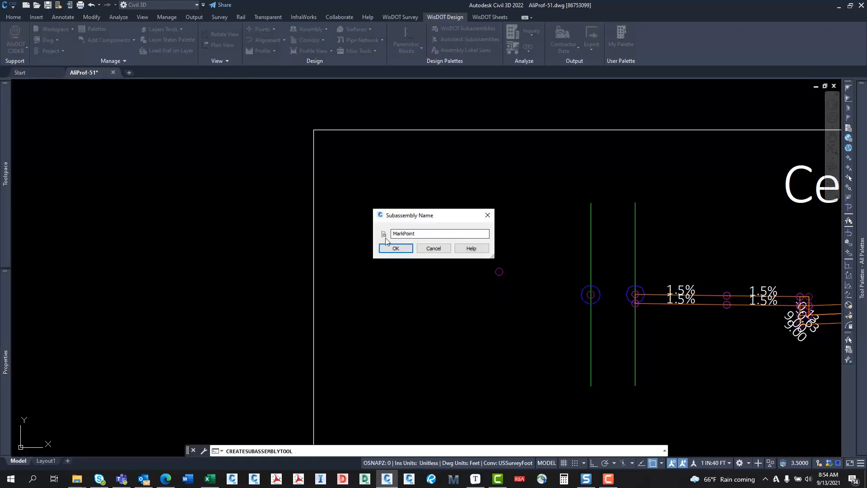
type("SdwkOut")
left_click(392, 248)
key("Escape")
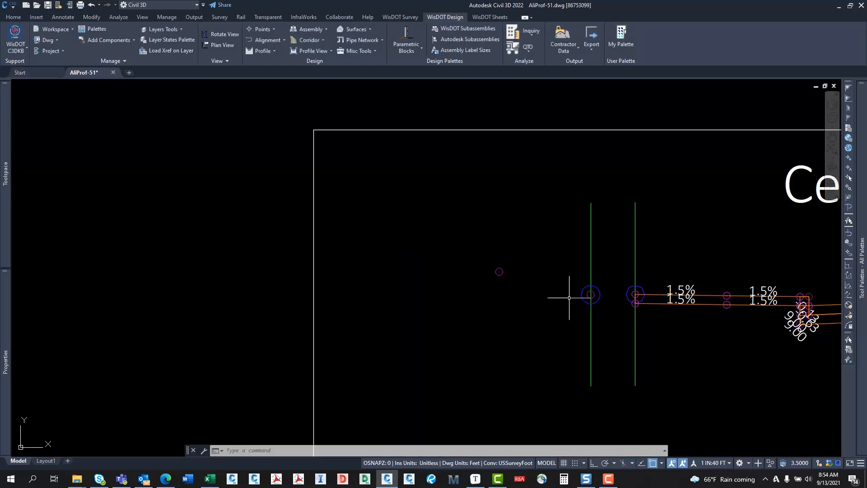
Move the SlopePatternLt subassembly onto the baseline marker of the Slope Pattern Left assembly so it is processed after SdwkOut
scroll(542, 273, "down", 4)
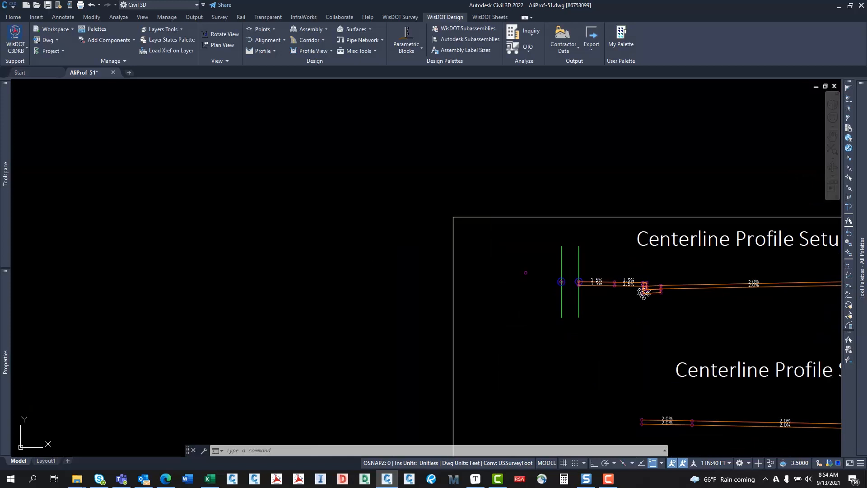
scroll(540, 286, "up", 5)
left_click(511, 276)
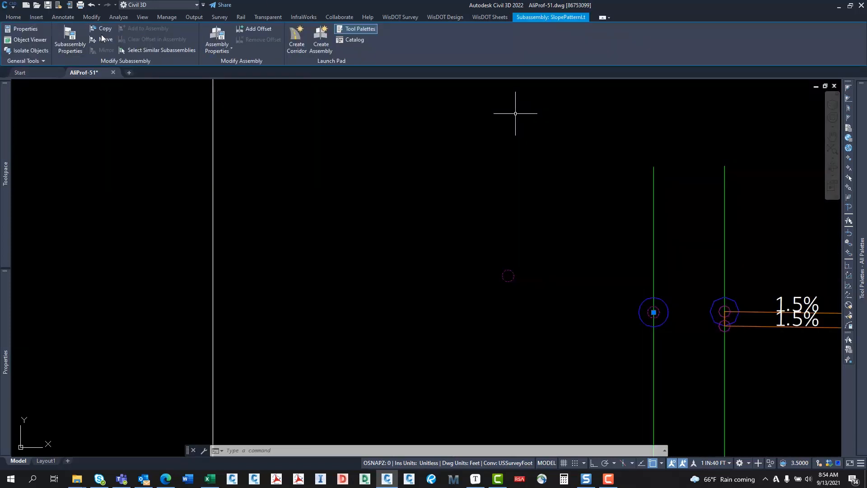
left_click(103, 39)
scroll(626, 409, "up", 2)
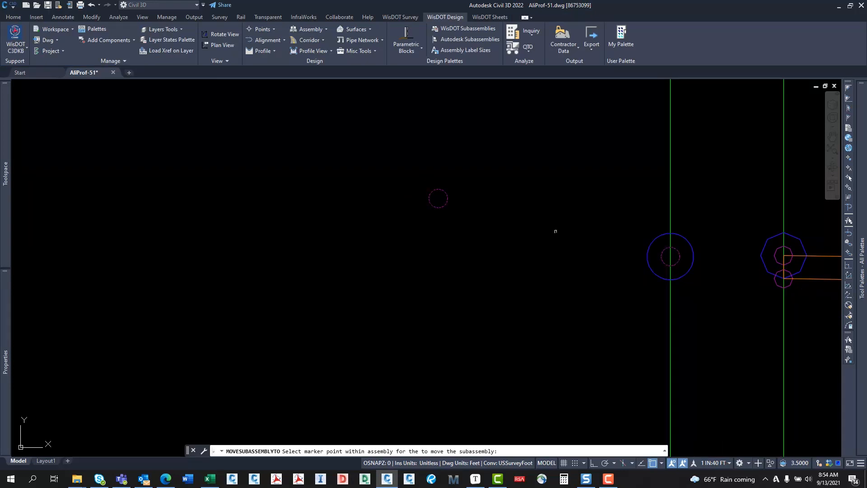
left_click(663, 258)
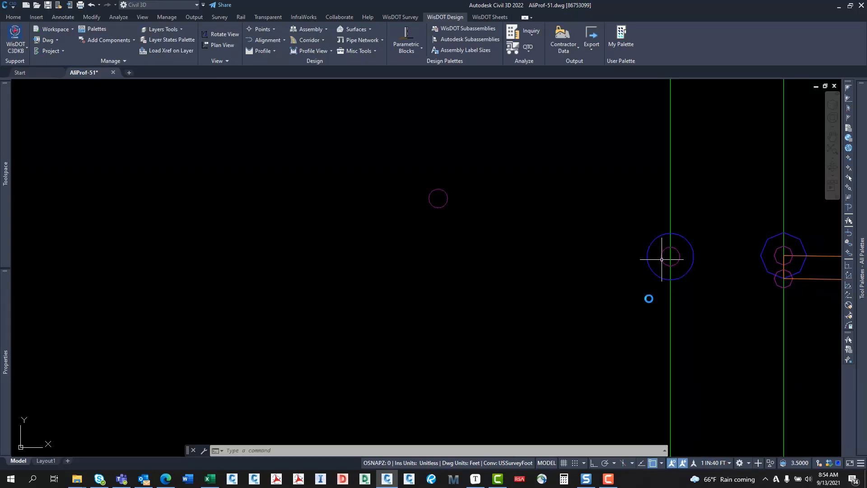
Check the subassembly order and input values in the construction properties of the Slope Pattern Left assembly
left_click(672, 199)
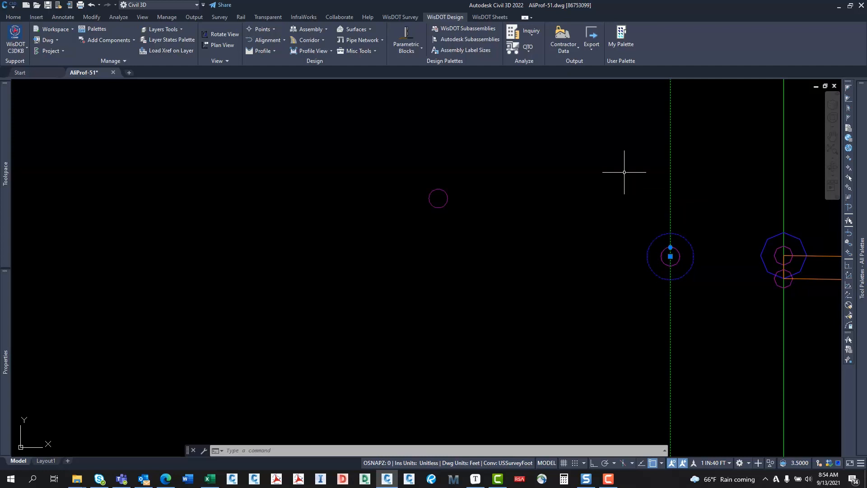
left_click(227, 33)
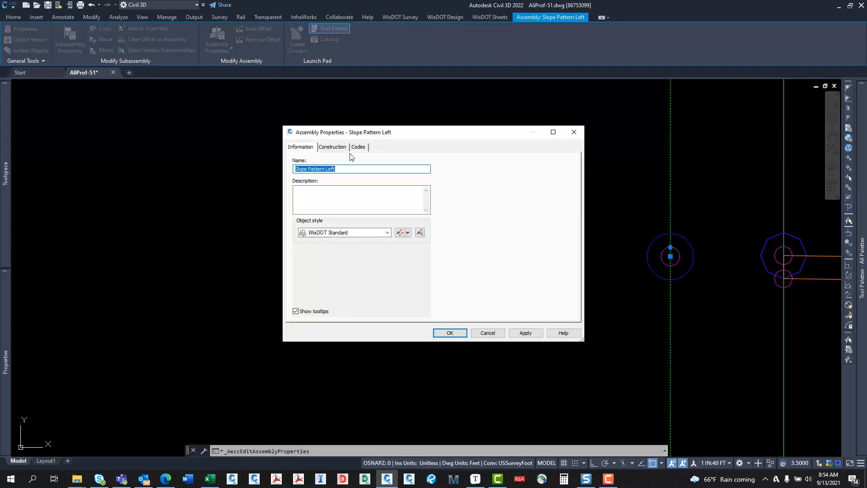
left_click(332, 146)
left_click(339, 208)
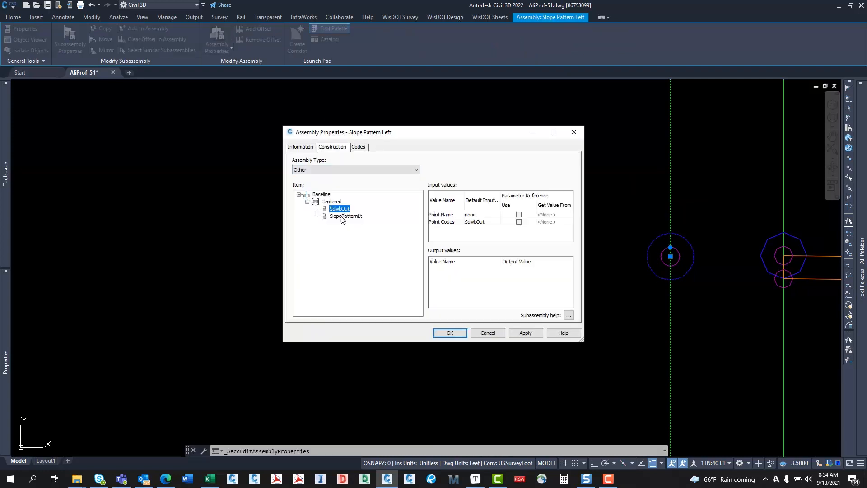
left_click(345, 216)
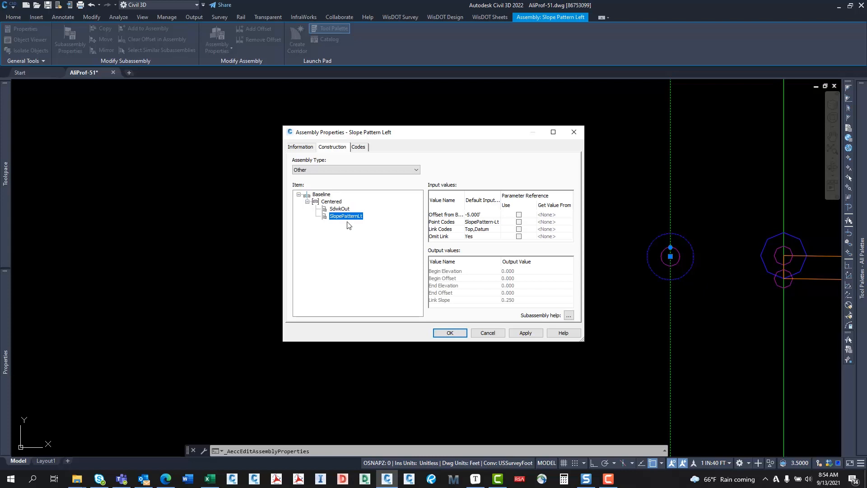
left_click(450, 333)
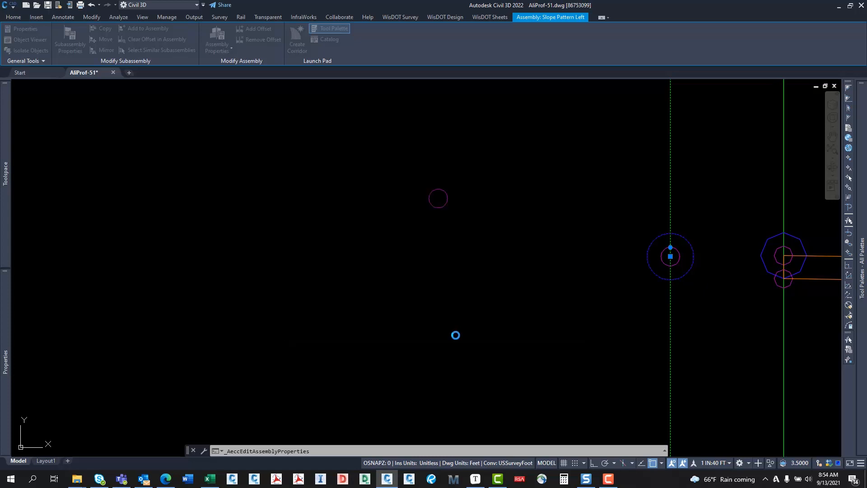
key("Escape")
key("Escape")
Examine the slope pattern assemblies beside the Centerline Profile Setup Lt and Rt assemblies
scroll(429, 150, "down", 8)
mouse_move(428, 150)
middle_mouse_down()
mouse_move(388, 149)
mouse_move(379, 199)
mouse_move(264, 176)
middle_mouse_up()
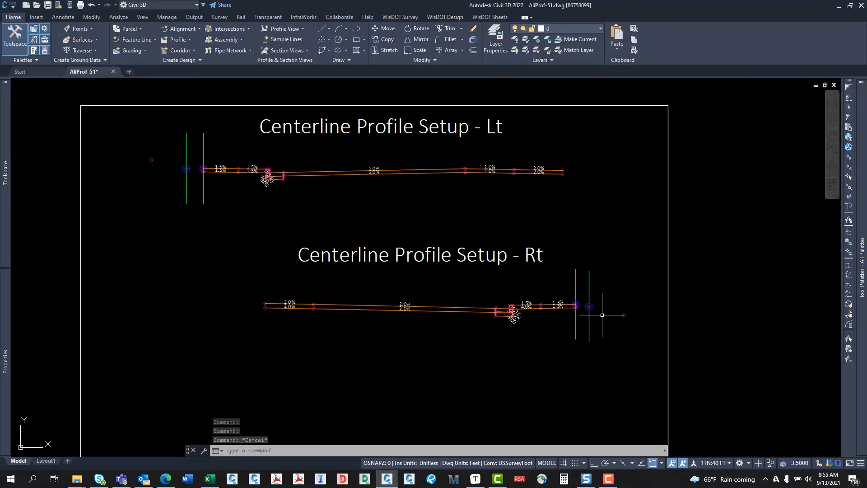
middle_click_drag(599, 315, 488, 300)
key("Escape")
key("Escape")
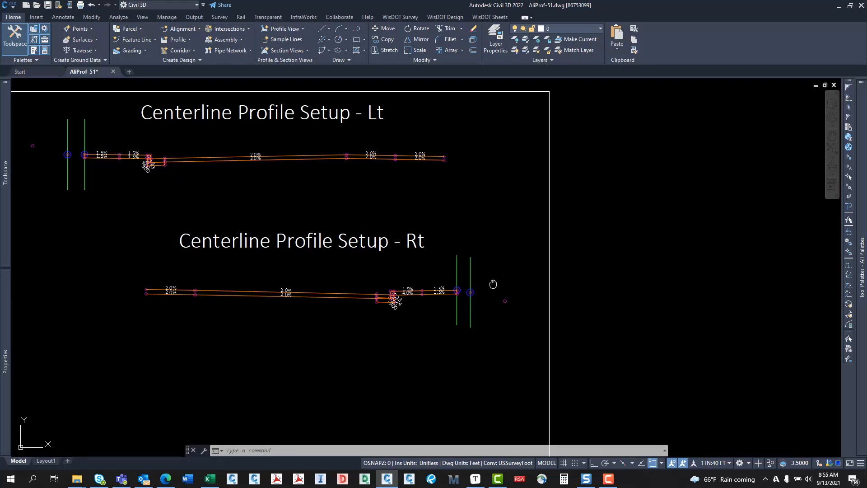
mouse_move(517, 309)
middle_mouse_down()
mouse_move(552, 300)
mouse_move(549, 281)
middle_mouse_up()
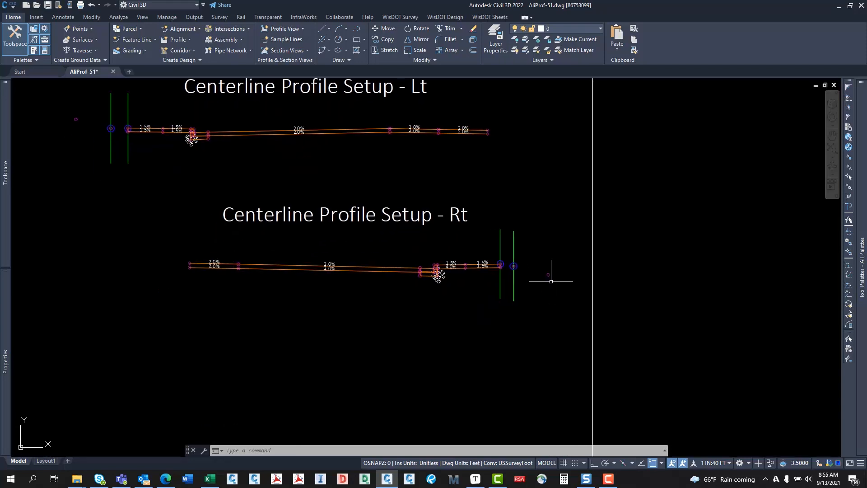
key("Escape")
left_click(538, 269)
key("Escape")
key("Escape")
key("Escape")
Start a new corridor named Slope Patterns
scroll(400, 190, "down", 7)
middle_click_drag(405, 186, 447, 175)
scroll(202, 317, "down", 1)
middle_click_drag(201, 317, 341, 232)
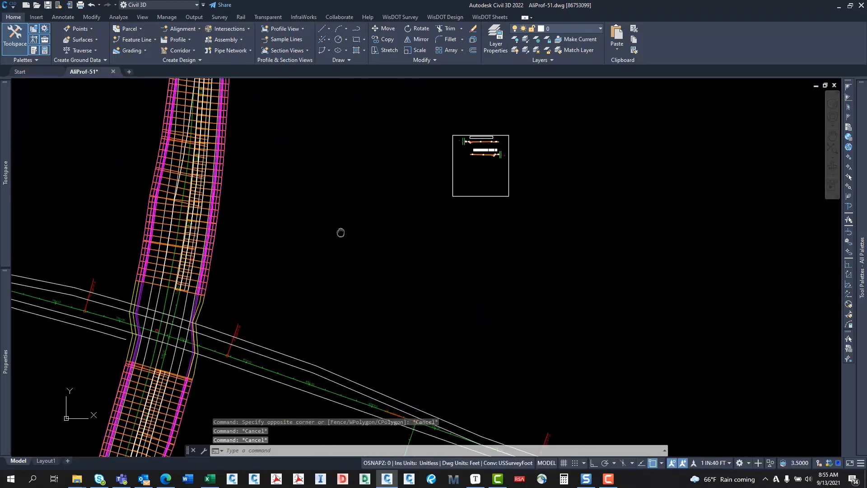
scroll(301, 346, "down", 1)
mouse_move(302, 346)
middle_mouse_down()
mouse_move(329, 269)
mouse_move(323, 191)
middle_mouse_up()
scroll(227, 270, "up", 1)
scroll(235, 173, "down", 1)
mouse_move(227, 269)
middle_mouse_down()
mouse_move(236, 172)
mouse_move(214, 66)
middle_mouse_up()
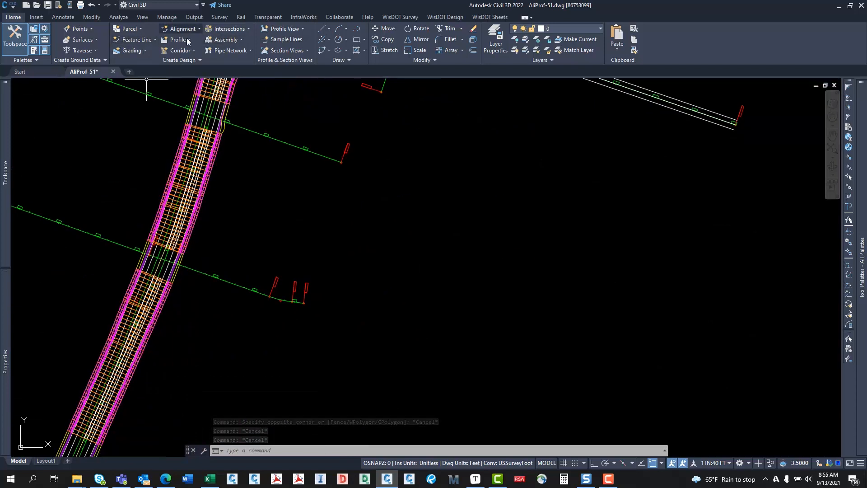
left_click(180, 50)
left_click(183, 64)
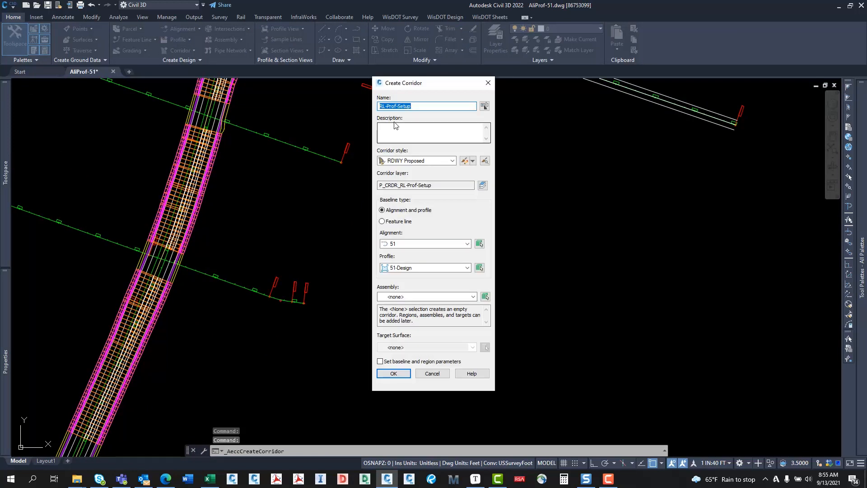
left_click_drag(412, 106, 375, 114)
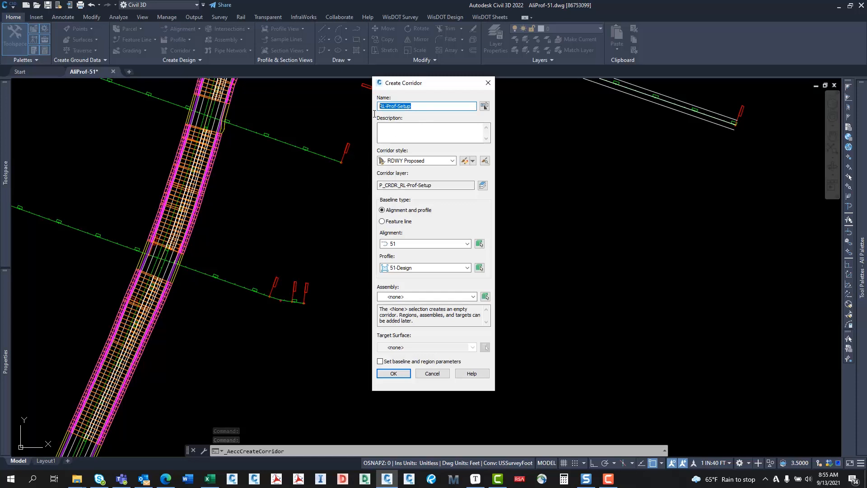
type("S")
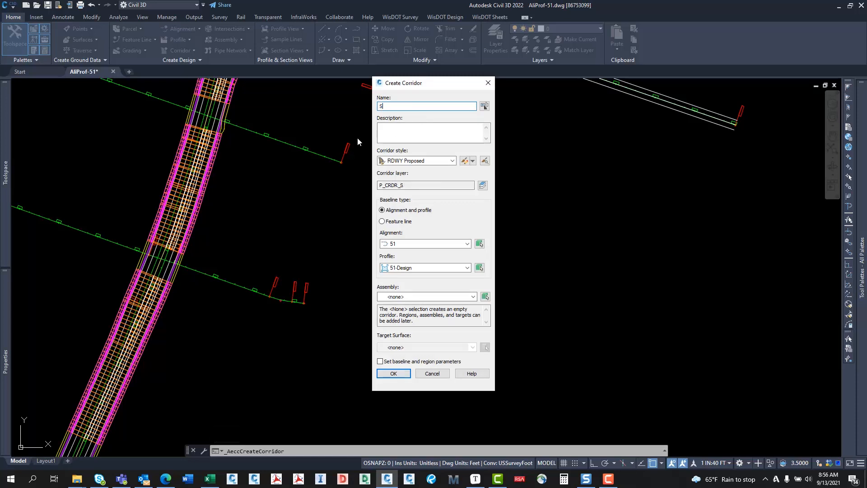
type("lope Patterns")
Set the corridor's baseline alignment to 51-Lt-Sdwk-Out and its profile to Exist-51-Lt-Sdwk-Out
left_click(438, 244)
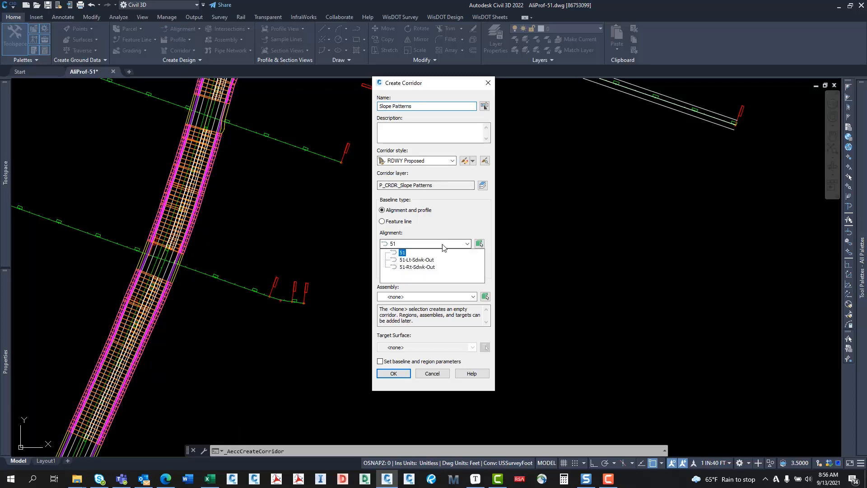
left_click(416, 255)
left_click(418, 268)
left_click(423, 276)
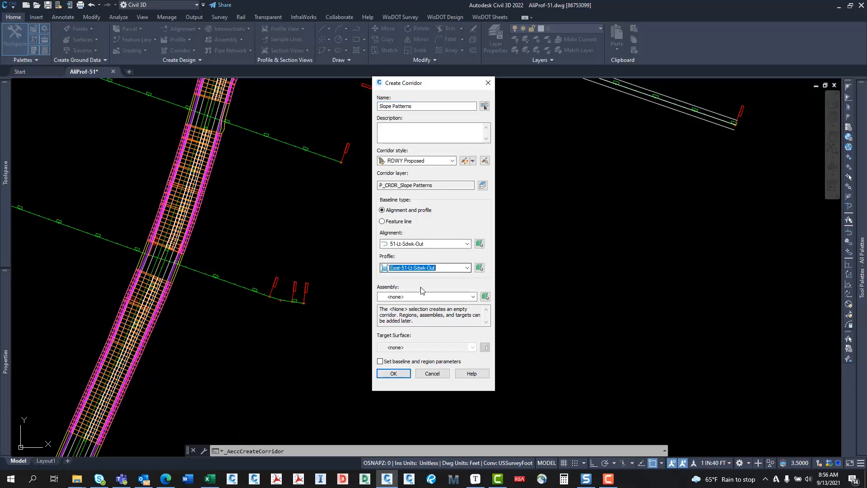
Assign the Slope Pattern Left assembly and a target surface, and continue to the corridor's baseline and region parameters
left_click(426, 297)
left_click(409, 348)
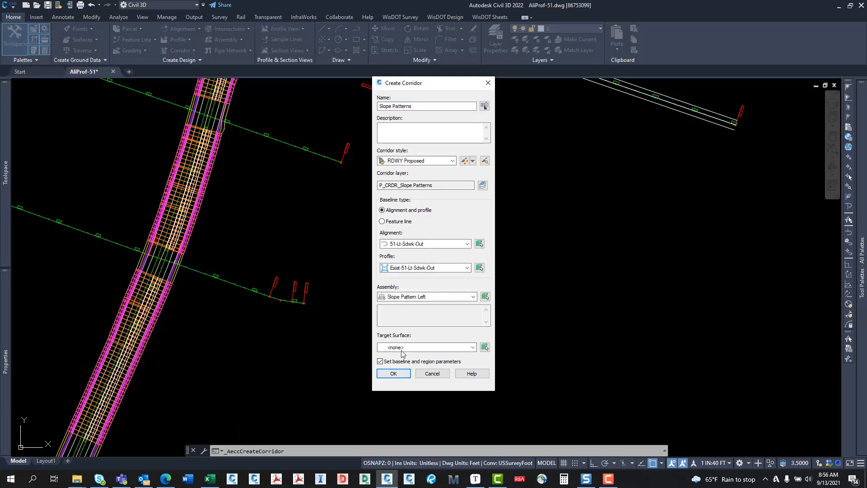
left_click(411, 347)
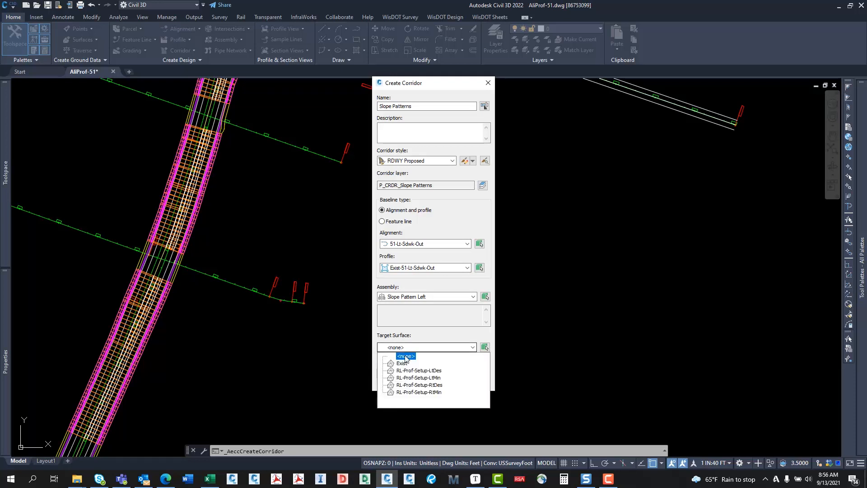
left_click(406, 359)
left_click(397, 374)
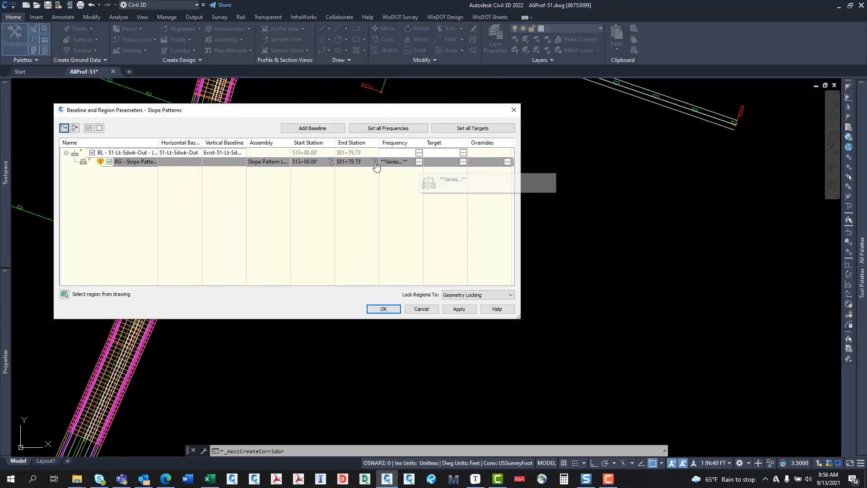
Pick the region's start station at 516+00.00 and its end station at 520+23.41, just before the first side-road intersection
left_click(330, 162)
scroll(213, 300, "up", 6)
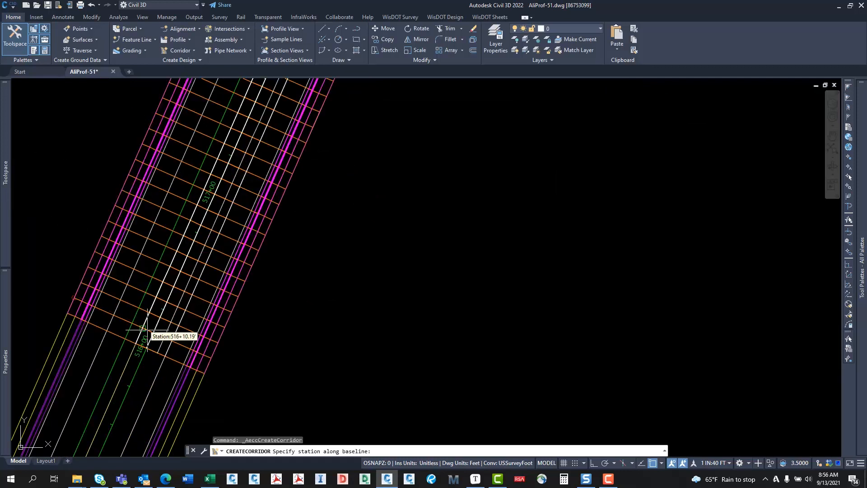
left_click(58, 319)
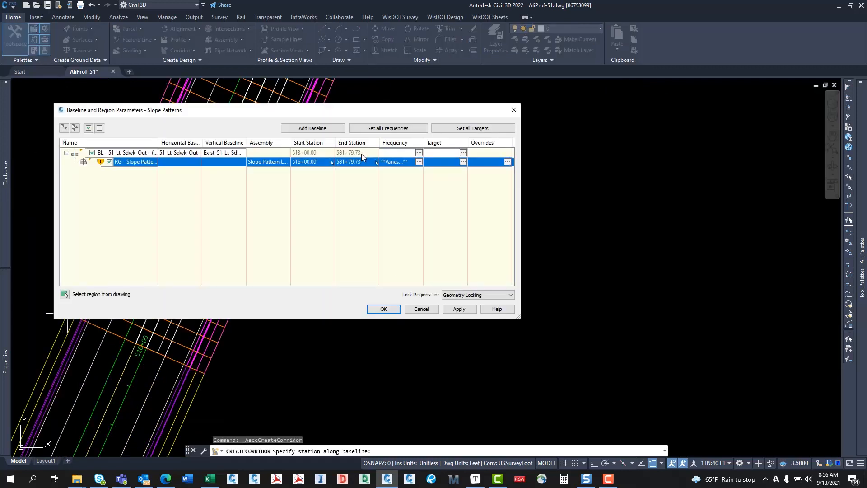
left_click(375, 163)
scroll(310, 271, "up", 6)
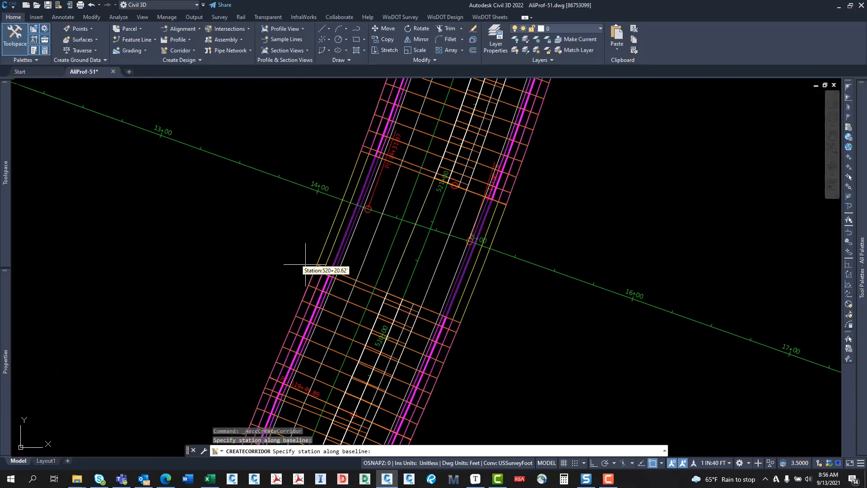
left_click(323, 266)
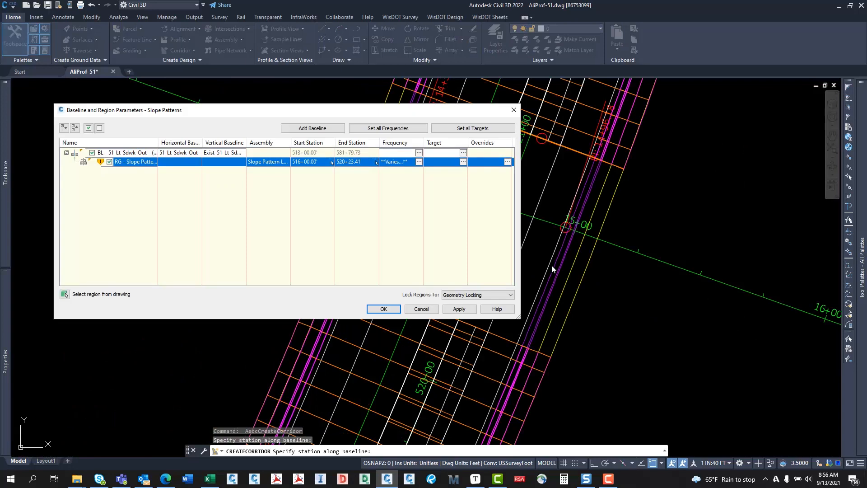
Set the Slope Patterns region's assembly frequency to 10' along tangents and a 10' curve increment
left_click(419, 162)
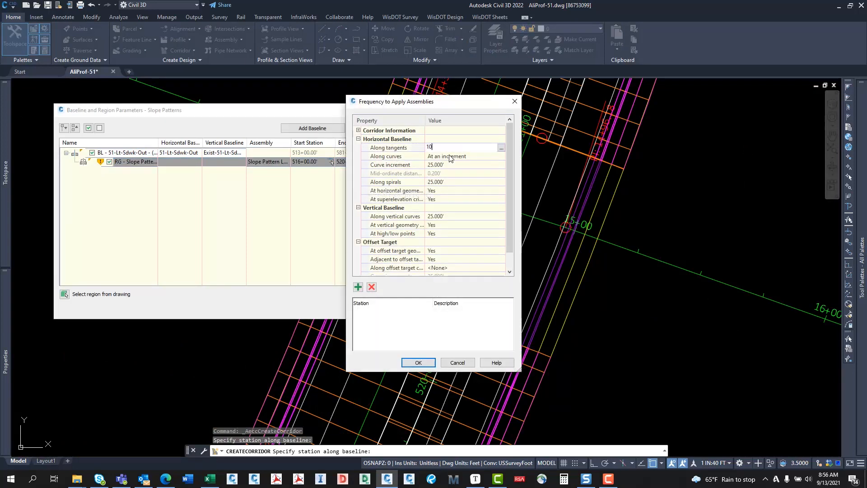
left_click(442, 165)
type("10")
left_click(435, 226)
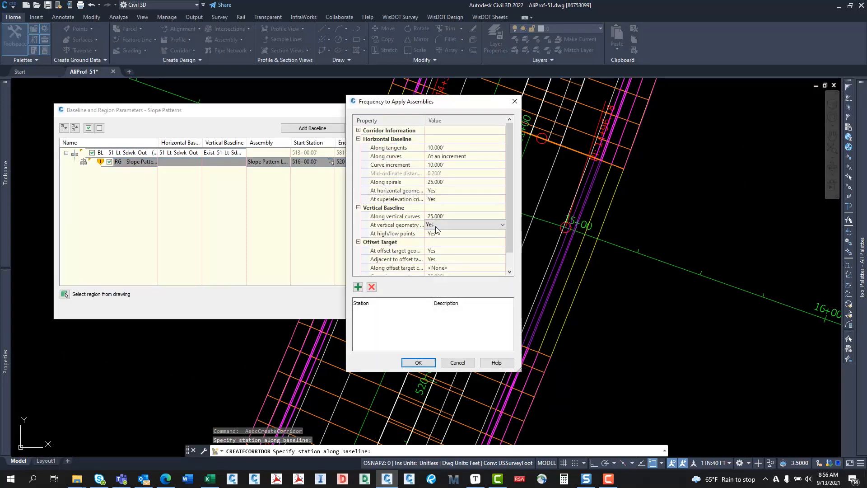
Exclude vertical geometry points and high/low points from the region's assembly frequency and accept the frequency settings
left_click(436, 225)
left_click(431, 242)
left_click(434, 233)
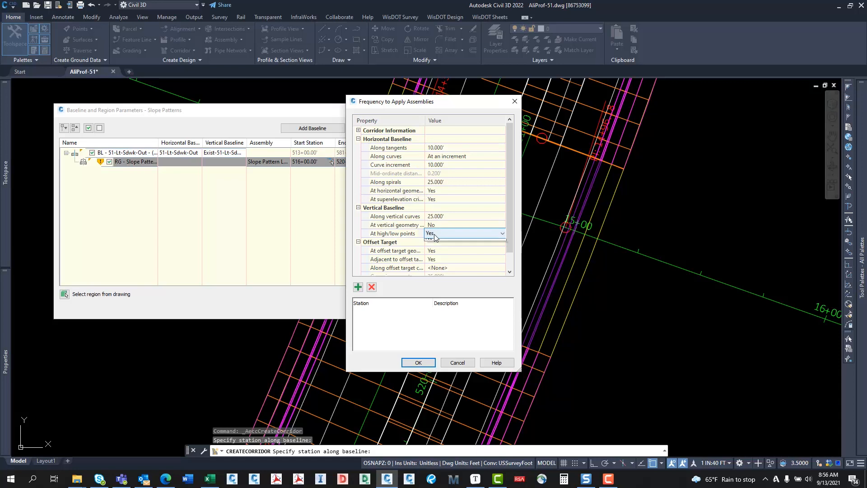
left_click(434, 233)
left_click(434, 251)
left_click(433, 258)
left_click(434, 258)
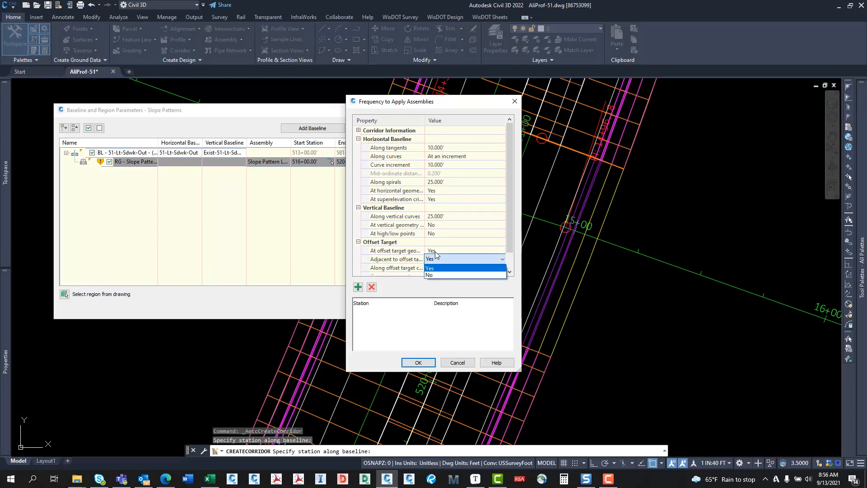
left_click(436, 253)
left_click(436, 253)
left_click(436, 253)
left_click(432, 258)
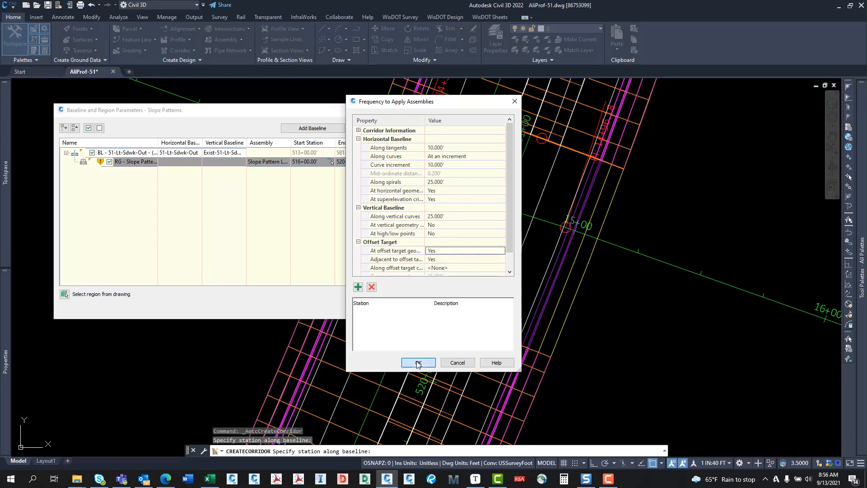
left_click(418, 363)
Accept Exist as the region's target surface in the target mapping and build the Slope Patterns corridor
left_click(464, 162)
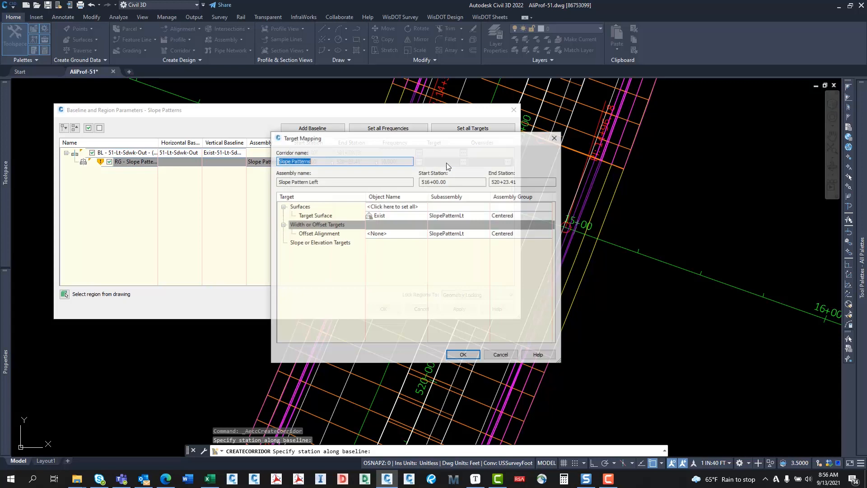
left_click(448, 356)
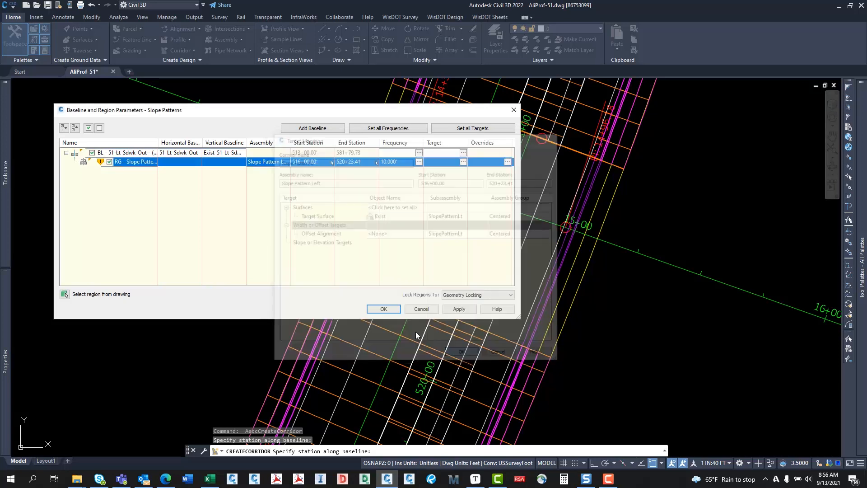
left_click(397, 312)
middle_click_drag(312, 266, 363, 194)
key("Escape")
key("Escape")
Add a slope pattern in the Slope Patterns corridor properties between the SdwkOut and SlopePattern-Lt feature lines
left_click(362, 191)
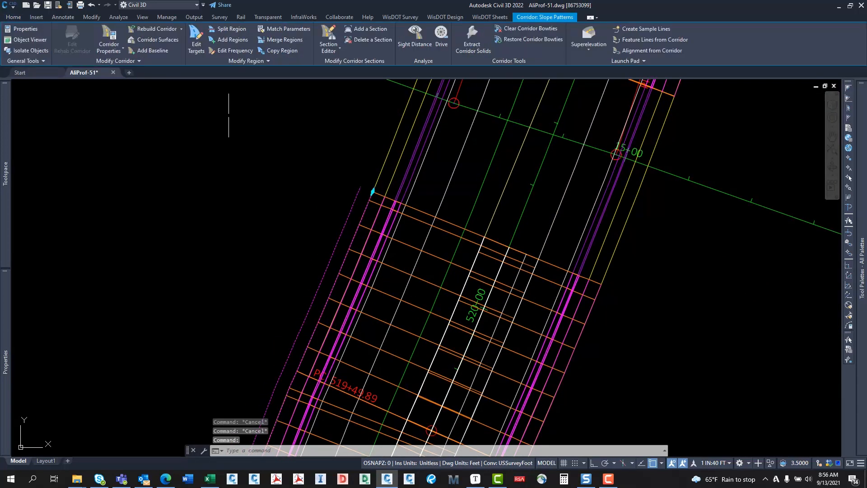
left_click(110, 36)
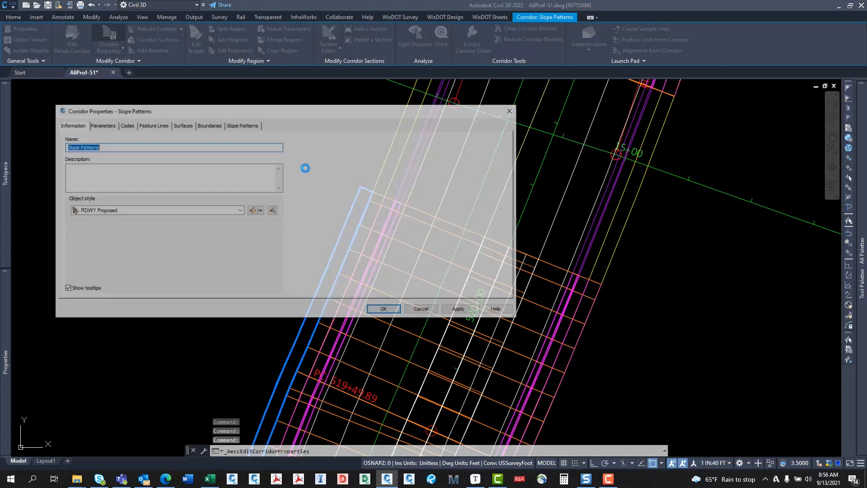
left_click_drag(246, 117, 277, 113)
left_click(275, 121)
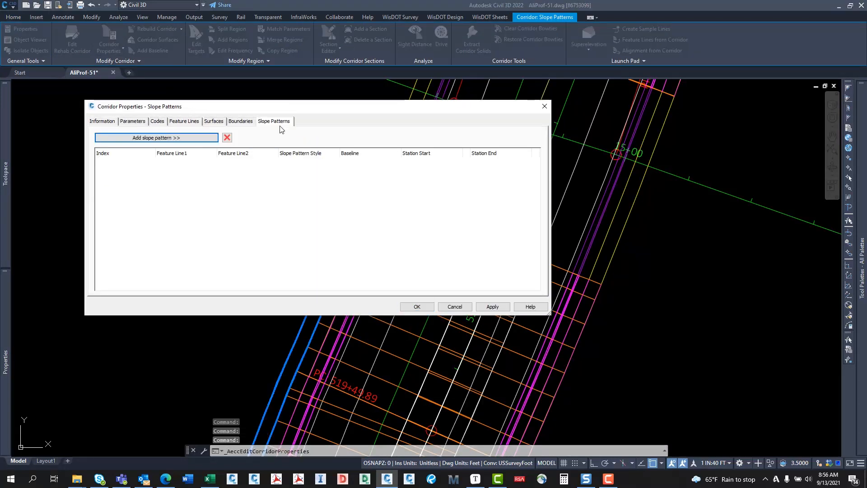
left_click(175, 138)
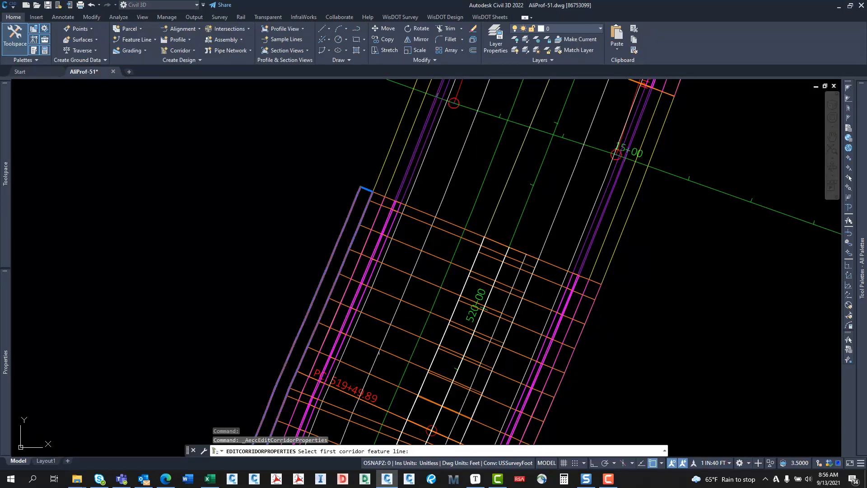
left_click(363, 214)
left_click(349, 216)
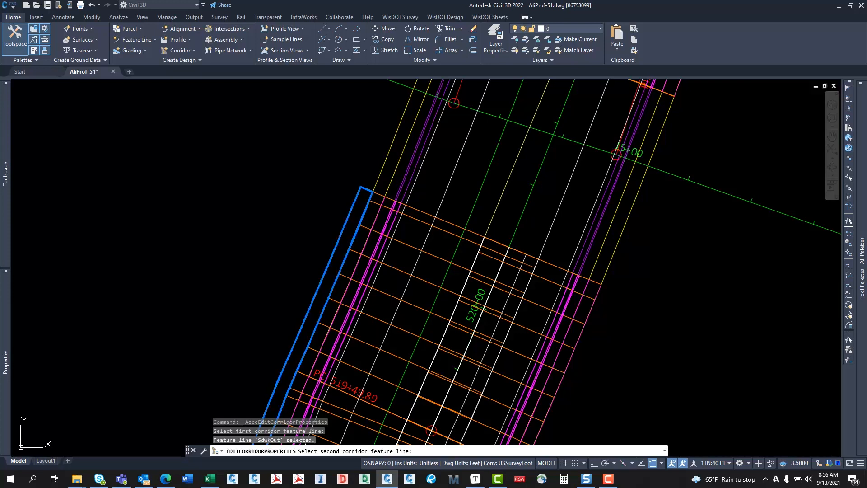
mouse_move(339, 112)
left_mouse_down()
mouse_move(409, 151)
mouse_move(268, 321)
left_mouse_up()
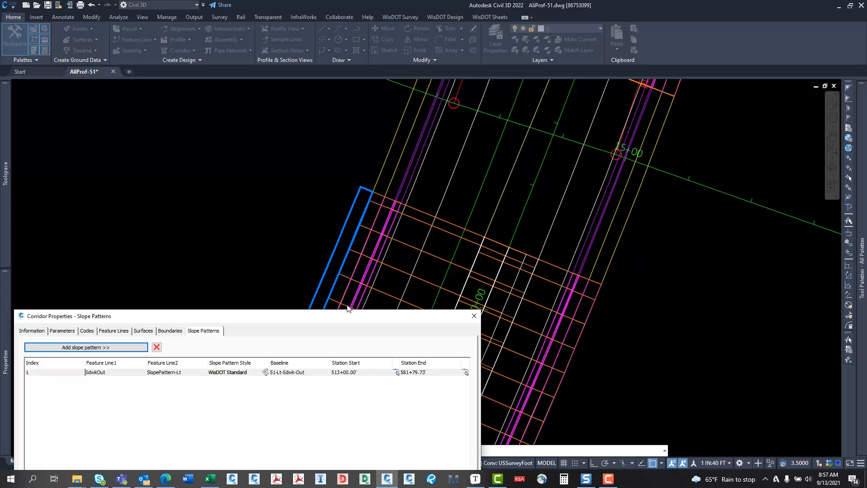
left_click_drag(346, 320, 430, 240)
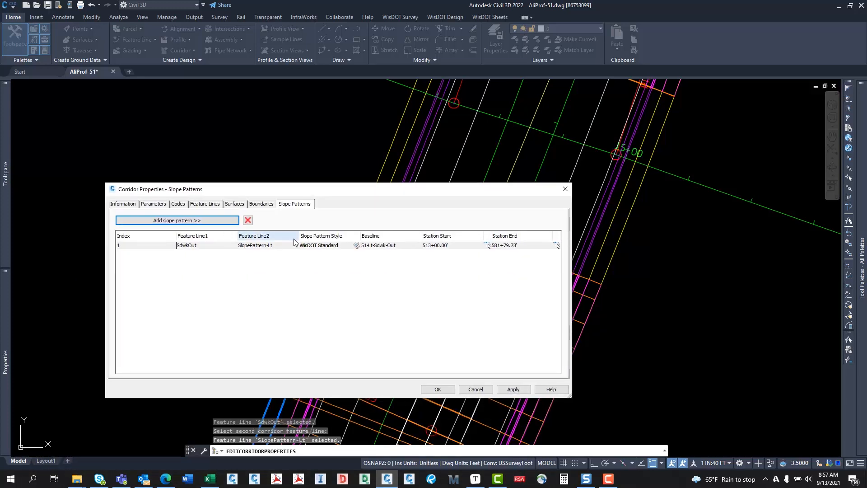
Open the added slope pattern's WisDOT Standard style for editing
left_click(315, 246)
left_click(357, 245)
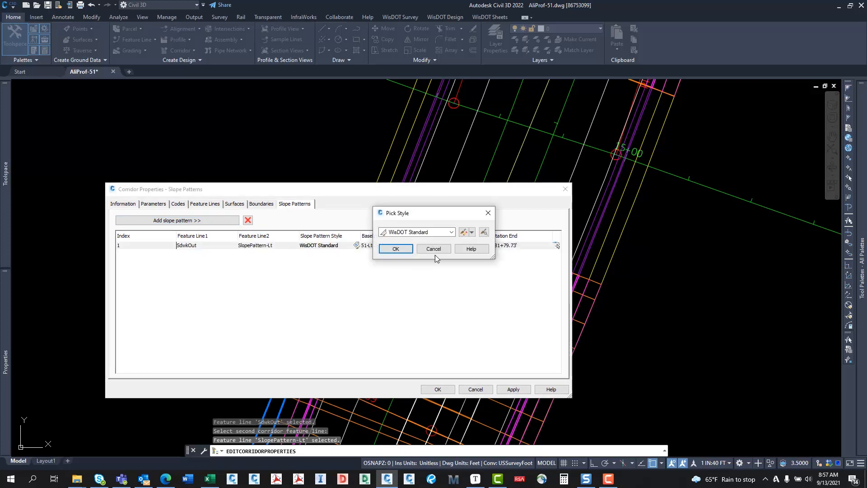
left_click(451, 232)
left_click(452, 232)
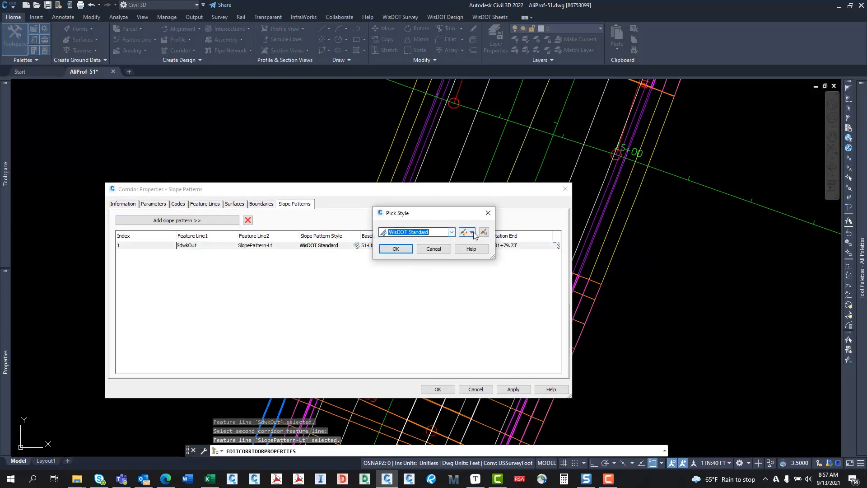
left_click(472, 232)
left_click(478, 258)
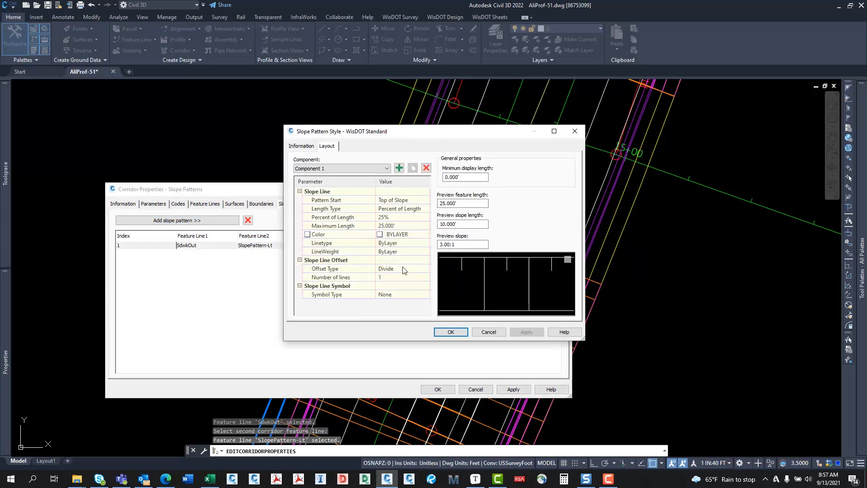
Set Component 1's slope line offset type to Percent of Length and its symbol type to Filled Triangle
left_click(362, 167)
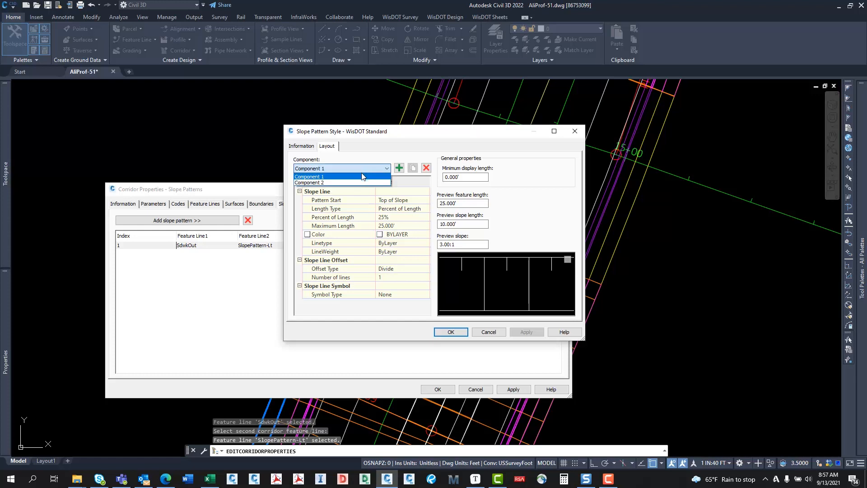
left_click(359, 177)
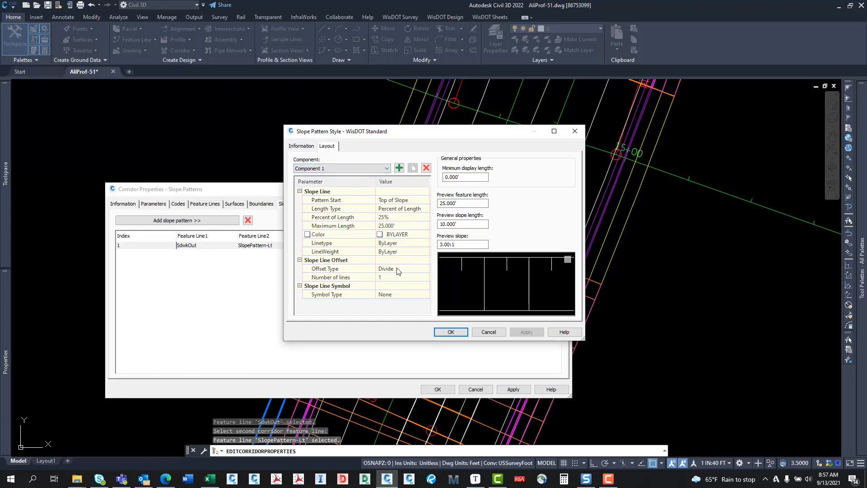
left_click(399, 269)
left_click(393, 279)
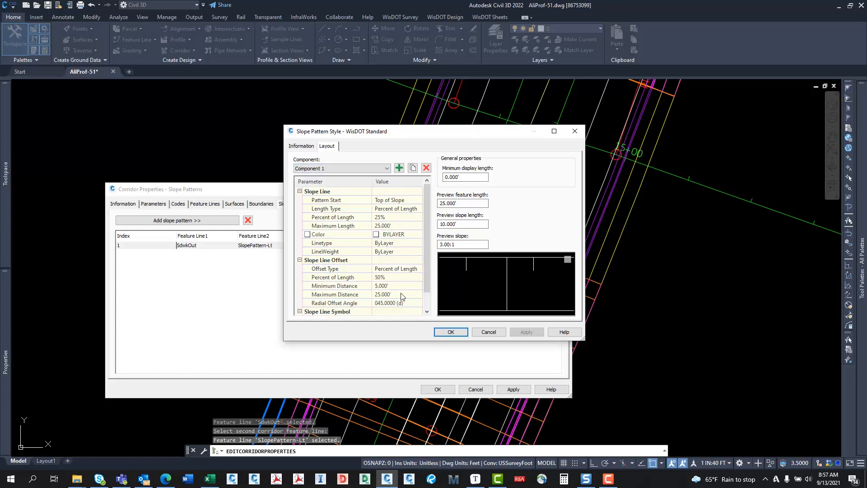
scroll(410, 314, "down", 1)
left_click(393, 302)
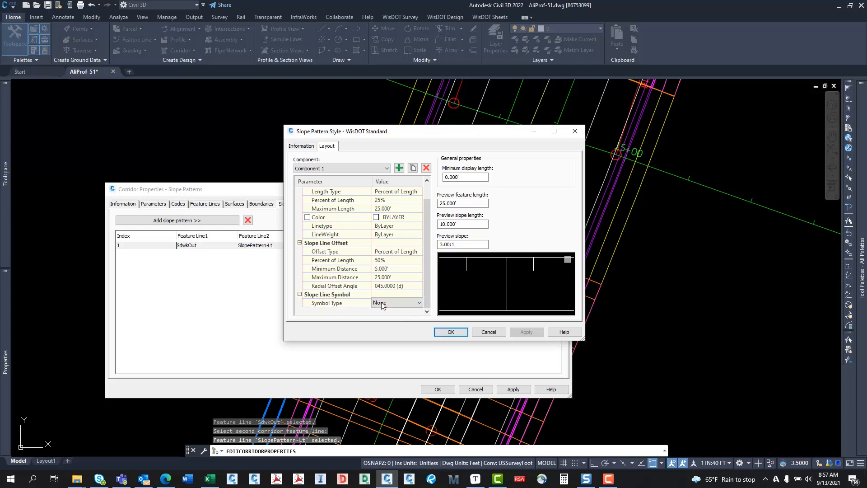
left_click(387, 304)
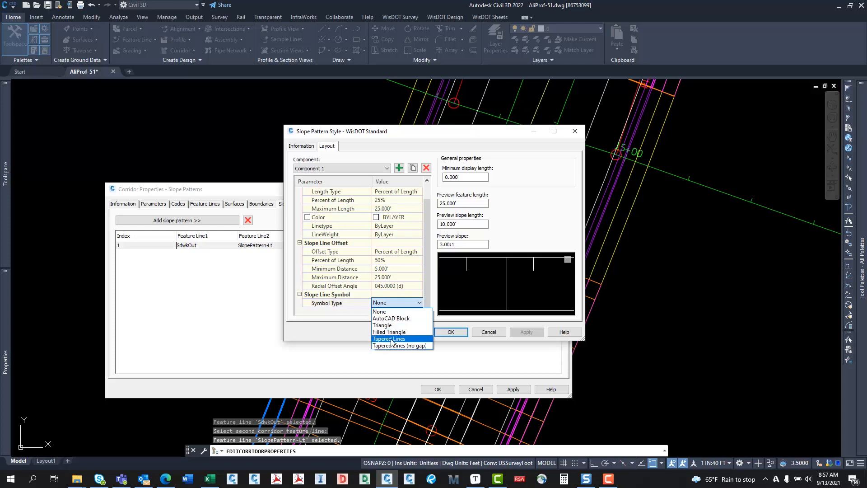
left_click(392, 329)
Delete Component 2 from the slope pattern style
left_click(346, 170)
left_click(336, 185)
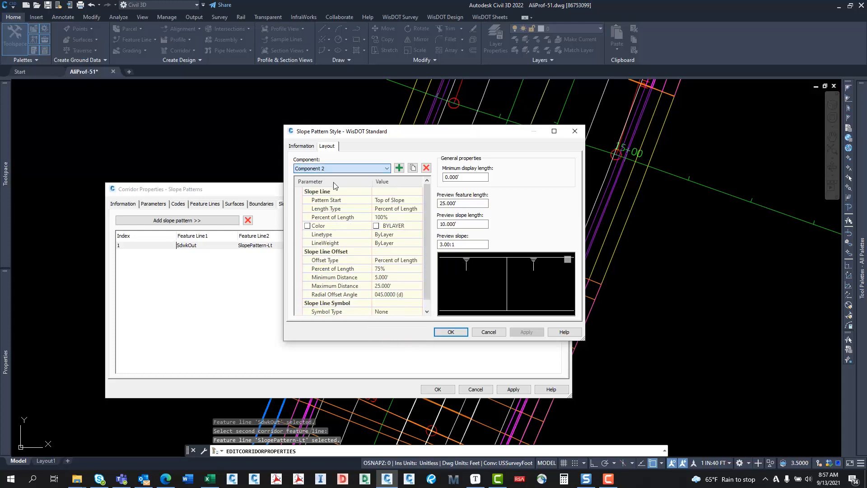
left_click(425, 168)
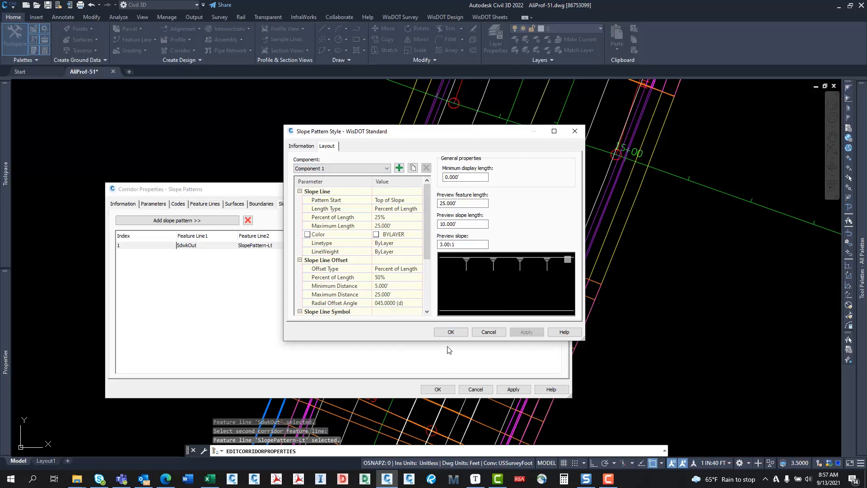
Save the edited style as a local copy with a unique name and apply it to the corridor's slope pattern
left_click(450, 332)
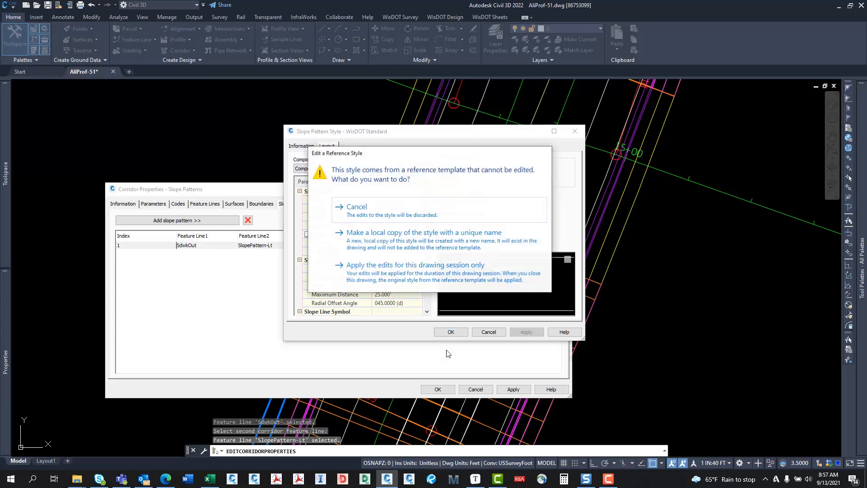
left_click(406, 235)
left_click(397, 249)
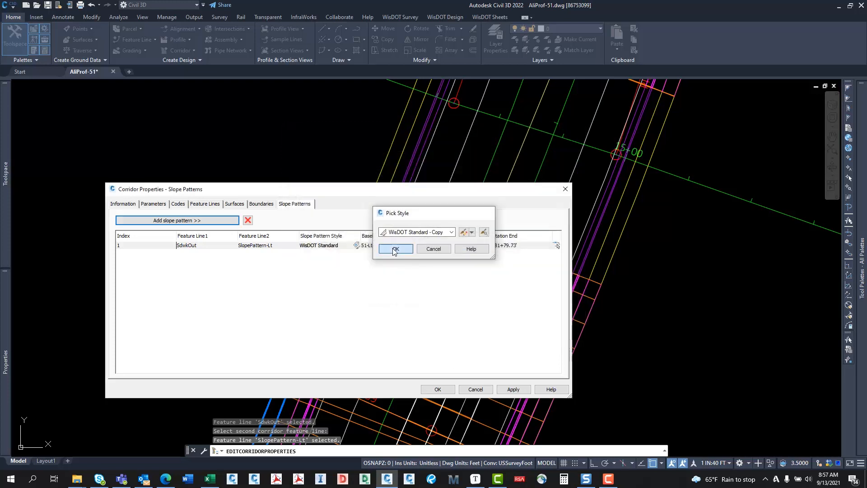
left_click(437, 389)
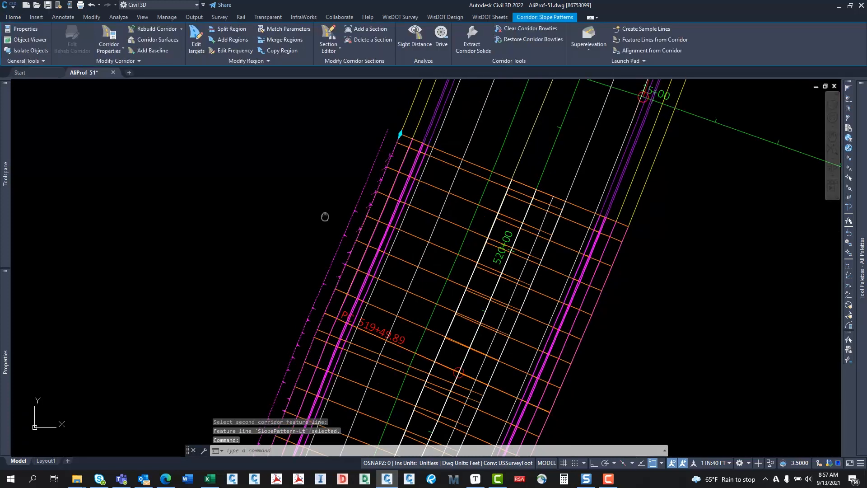
Examine the slope pattern symbols along the left side of the corridor and which feature line they start from
scroll(314, 234, "up", 6)
mouse_move(326, 314)
middle_mouse_down()
mouse_move(314, 235)
mouse_move(334, 196)
middle_mouse_up()
key("Escape")
scroll(356, 230, "down", 4)
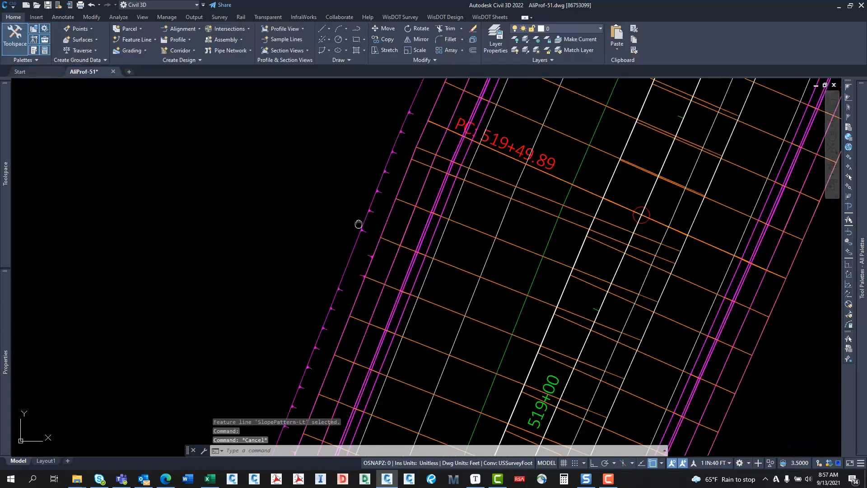
middle_click_drag(358, 225, 365, 153)
scroll(365, 152, "down", 2)
scroll(339, 223, "up", 5)
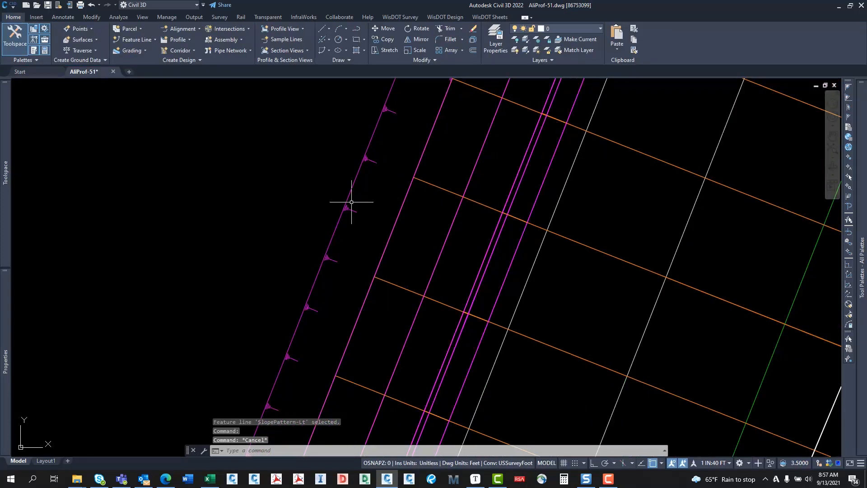
scroll(351, 202, "up", 5)
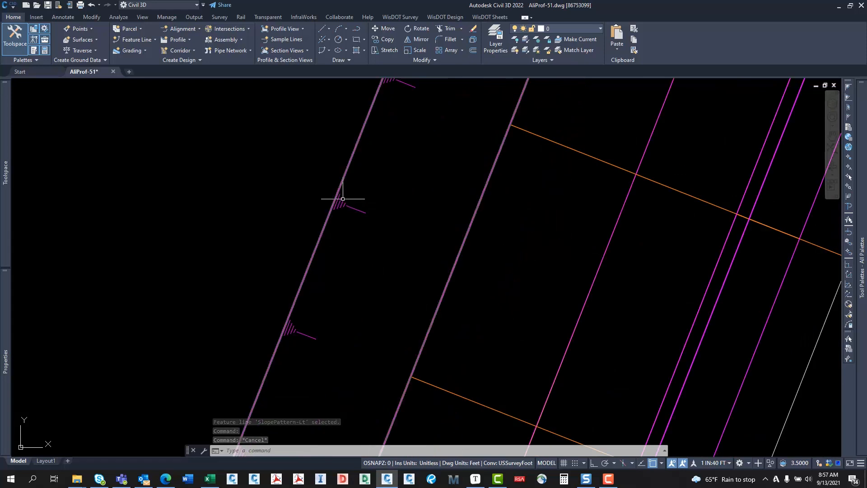
scroll(339, 197, "down", 10)
mouse_move(354, 203)
middle_mouse_down()
mouse_move(311, 291)
mouse_move(356, 248)
middle_mouse_up()
mouse_move(281, 432)
middle_mouse_down()
mouse_move(282, 364)
mouse_move(311, 292)
middle_mouse_up()
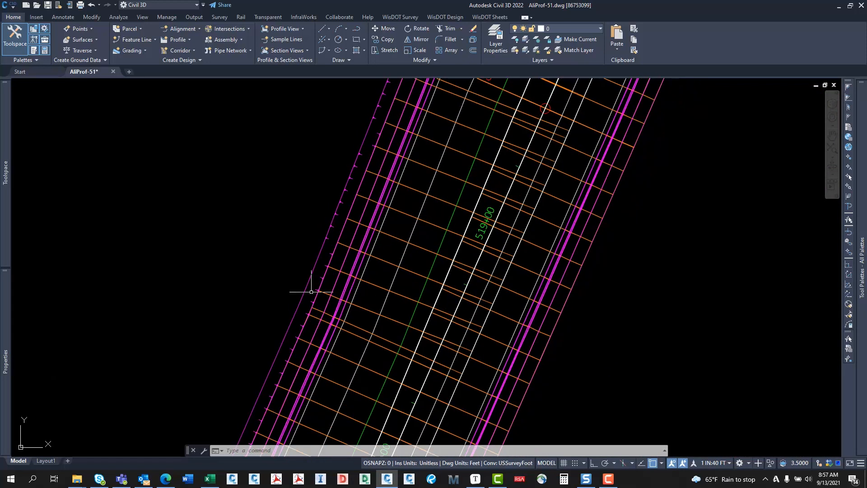
Copy the left slope pattern region and pick the copy's start station past the first side-road intersection
scroll(312, 292, "up", 4)
left_click(327, 316)
scroll(313, 275, "down", 4)
scroll(312, 271, "down", 2)
middle_click_drag(307, 237, 252, 337)
scroll(299, 204, "up", 4)
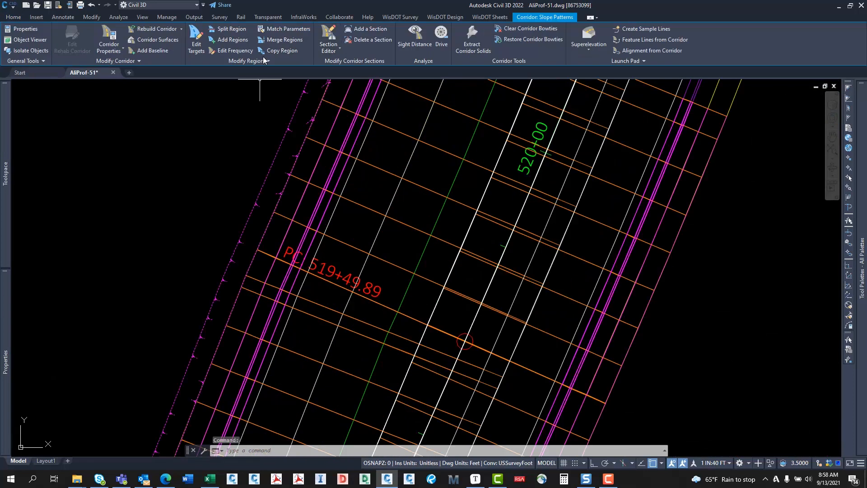
left_click(285, 50)
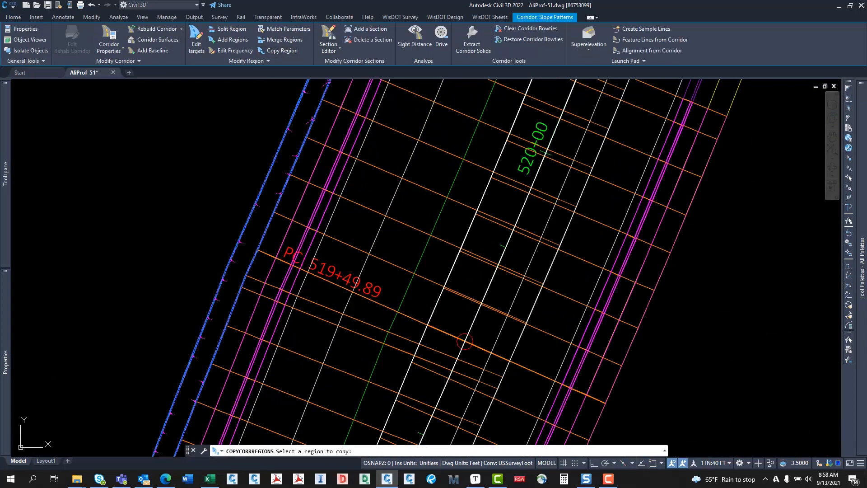
left_click(267, 206)
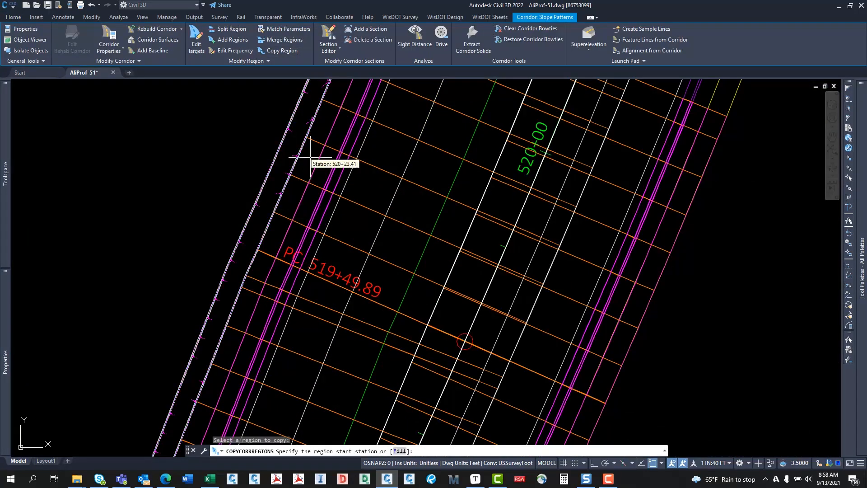
scroll(310, 157, "down", 4)
middle_click_drag(329, 181, 223, 217)
left_click(281, 257)
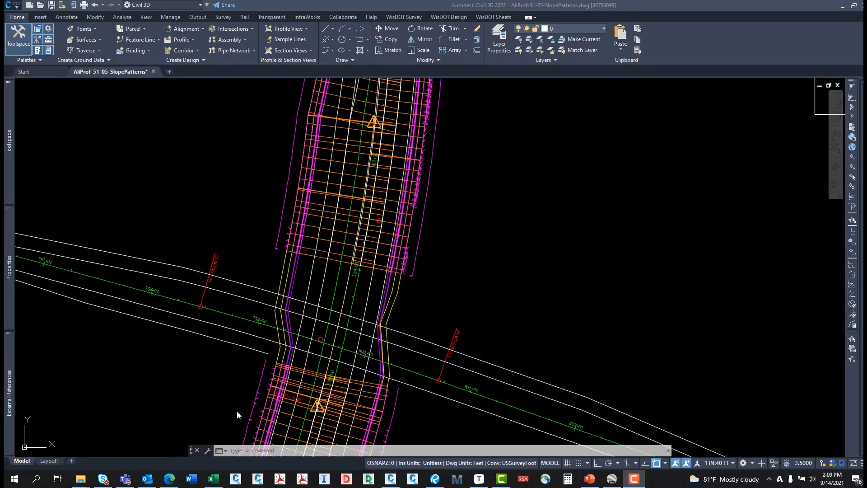
Review the slope patterns along both sides of the roadway in the AliProf-51-05-SlopePatterns drawing
left_click(478, 295)
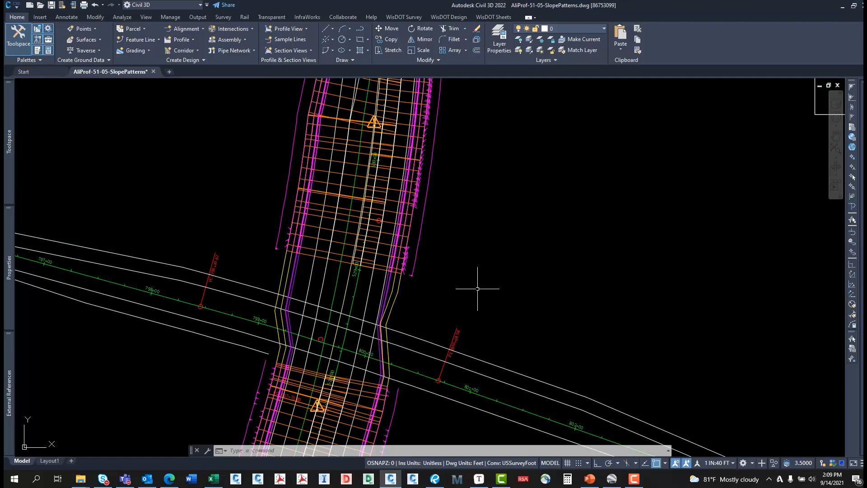
middle_click_drag(444, 283, 448, 334)
middle_click_drag(386, 205, 328, 357)
middle_click_drag(351, 265, 367, 155)
middle_click_drag(343, 267, 336, 319)
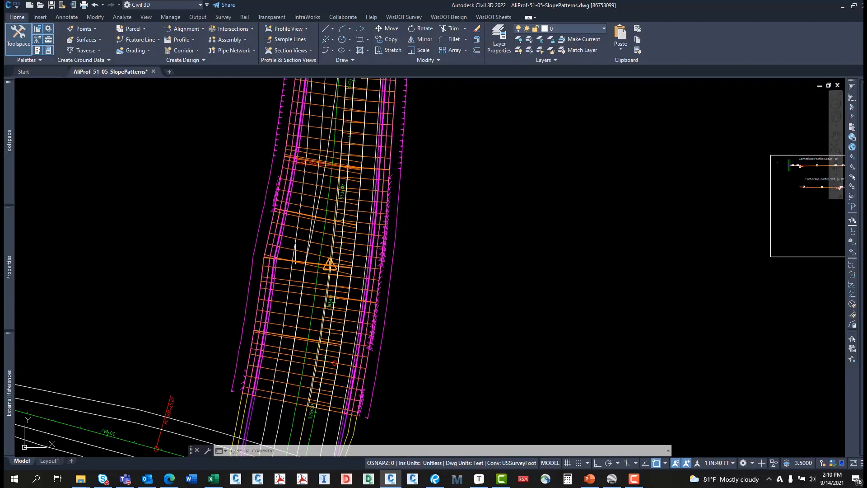
Freeze the P_CRDR_CL-Profile-Setup layer by picking the orange corridor lines near station 530+00
middle_click_drag(337, 228, 319, 252)
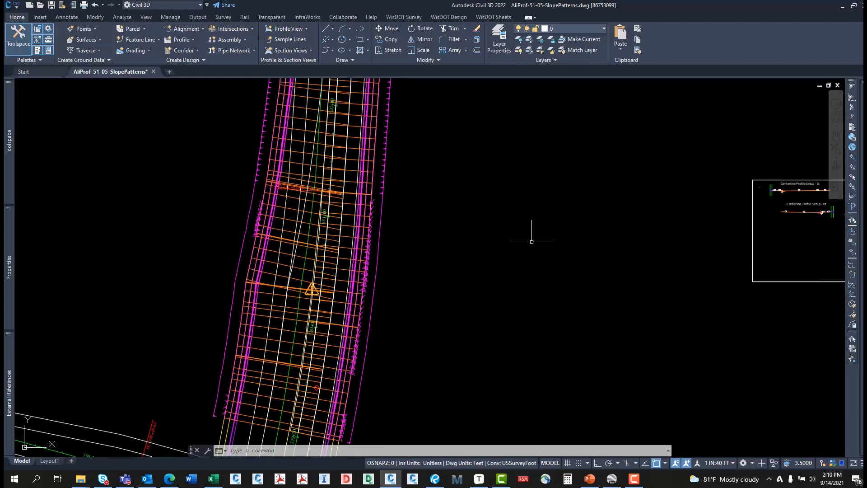
middle_click_drag(396, 263, 410, 238)
scroll(333, 273, "up", 3)
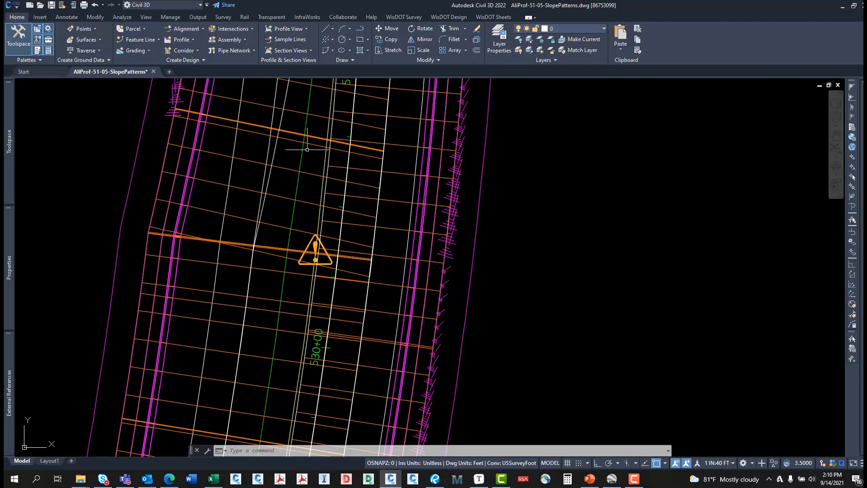
mouse_move(314, 135)
key("Escape")
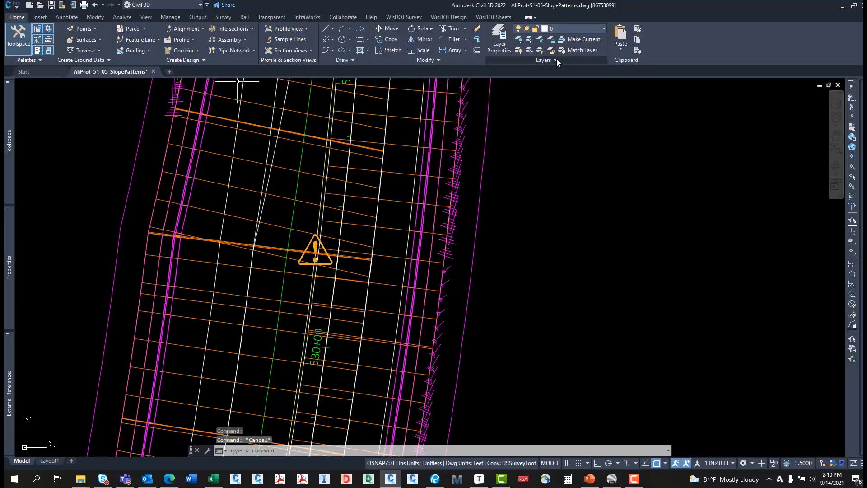
left_click(542, 39)
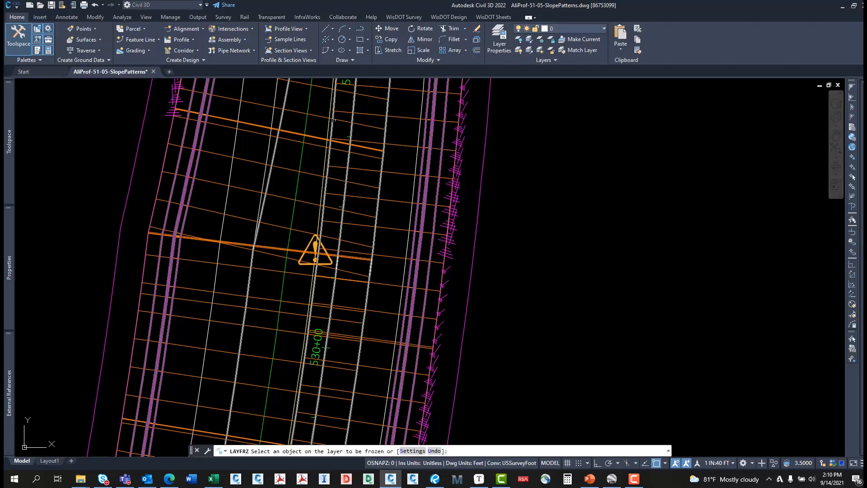
left_click(315, 137)
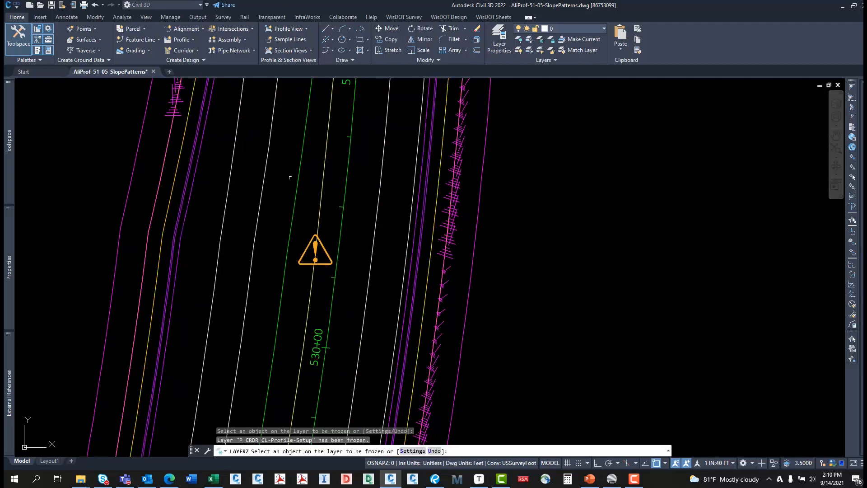
key("Escape")
key("Escape")
scroll(178, 213, "down", 4)
middle_click_drag(178, 213, 181, 249)
middle_click_drag(236, 205, 240, 335)
middle_click_drag(233, 253, 212, 316)
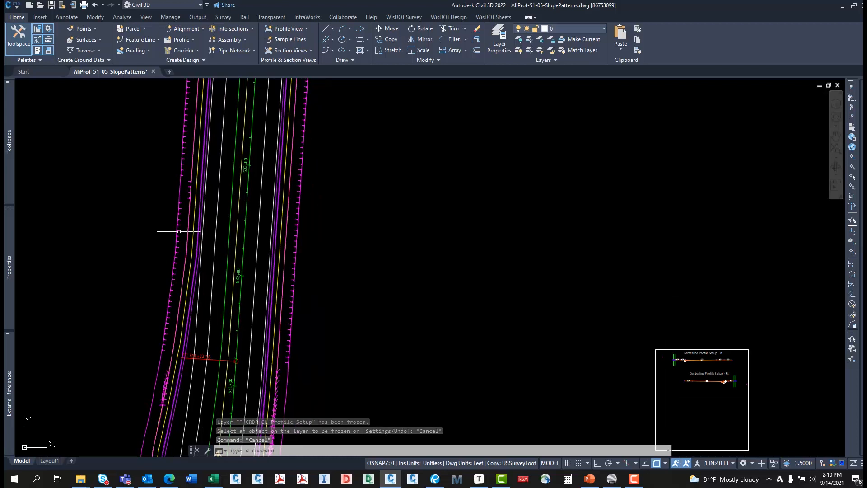
mouse_move(180, 232)
middle_mouse_down()
mouse_move(213, 242)
mouse_move(261, 283)
mouse_move(277, 265)
middle_mouse_up()
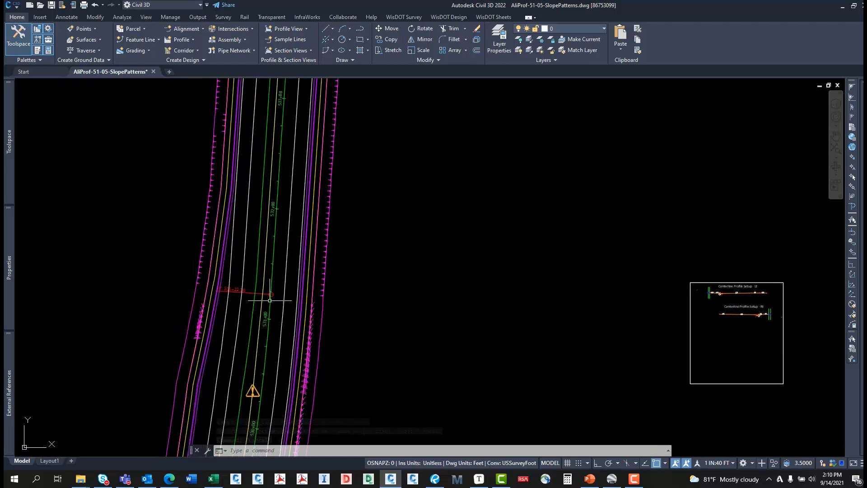
middle_click_drag(272, 308, 280, 253)
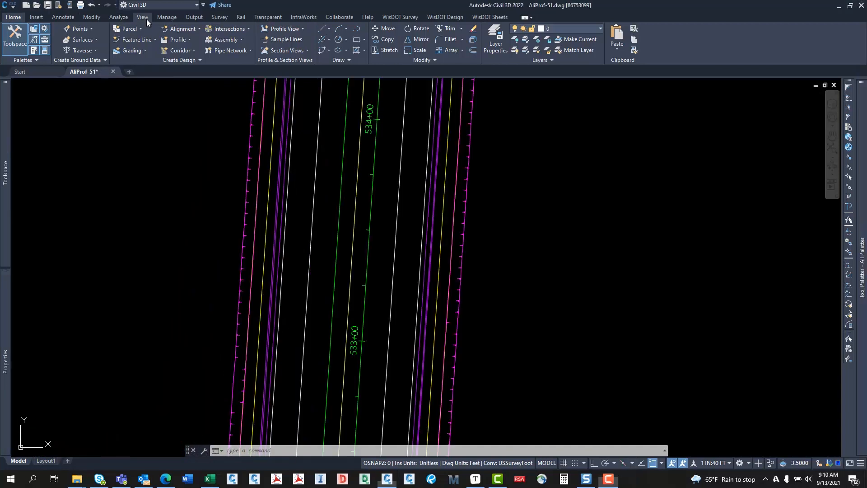
Split the model space into two vertical viewports
left_click(144, 19)
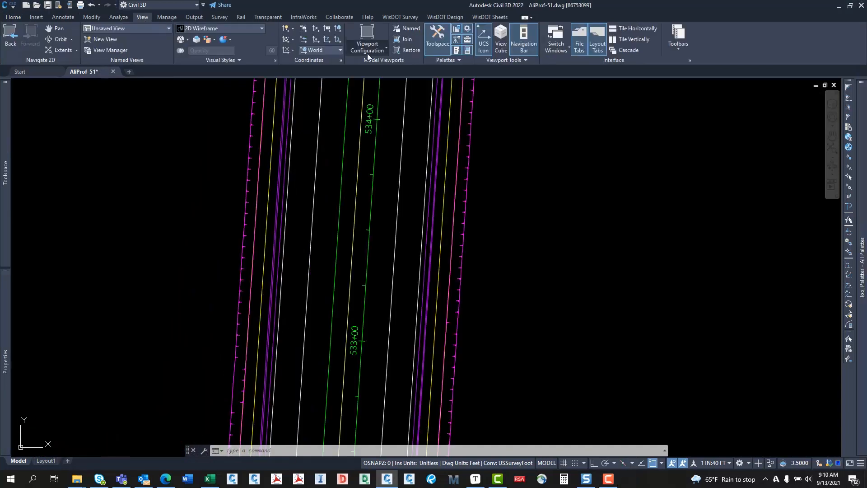
left_click(380, 51)
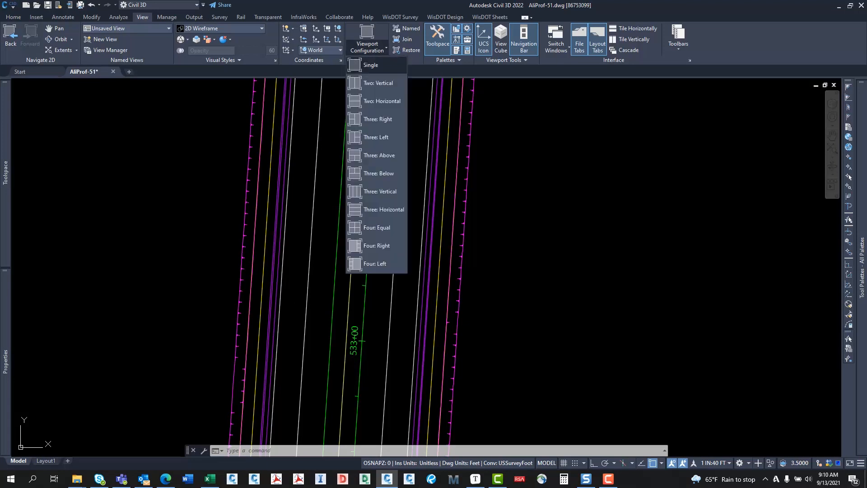
left_click(381, 83)
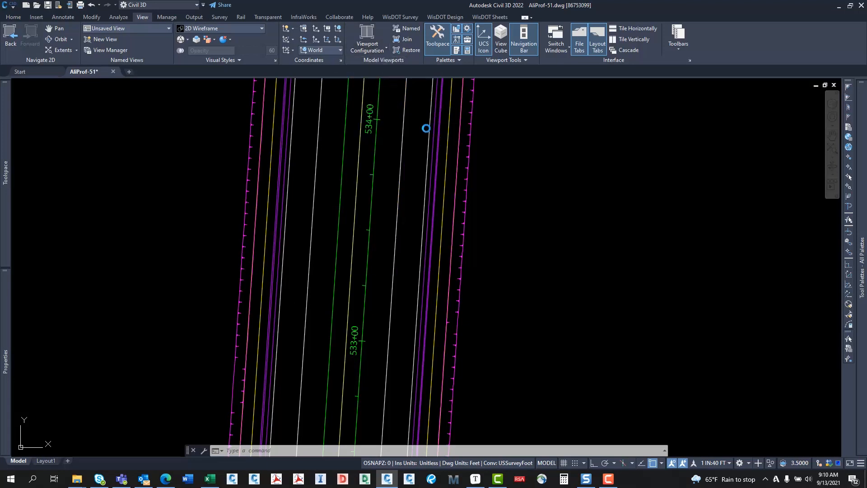
Show the road plan in one viewport and frame the start of the alignment's profile view in the other
left_click(324, 271)
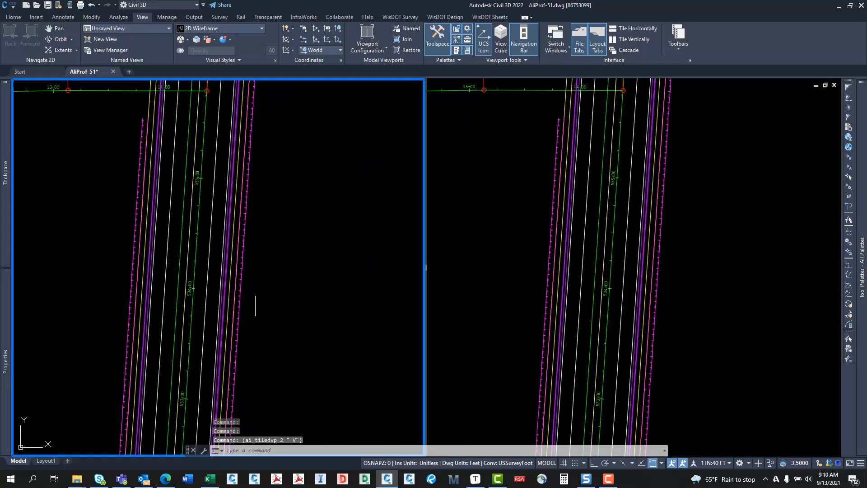
scroll(256, 302, "down", 4)
left_click(526, 259)
scroll(520, 249, "down", 6)
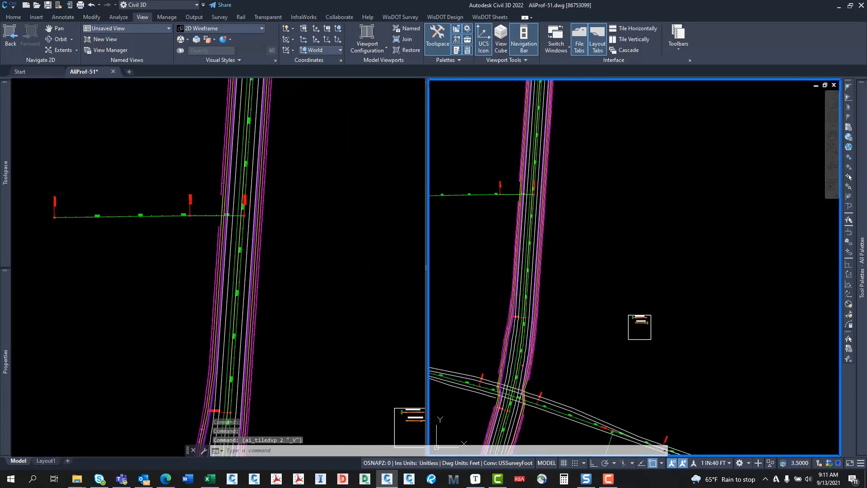
middle_click_drag(432, 280, 560, 312)
scroll(632, 271, "down", 4)
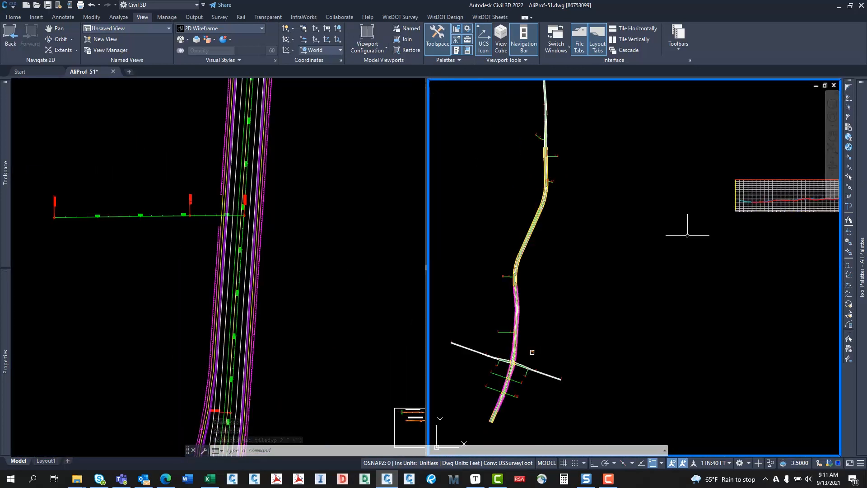
middle_click_drag(756, 228, 592, 227)
scroll(592, 227, "up", 4)
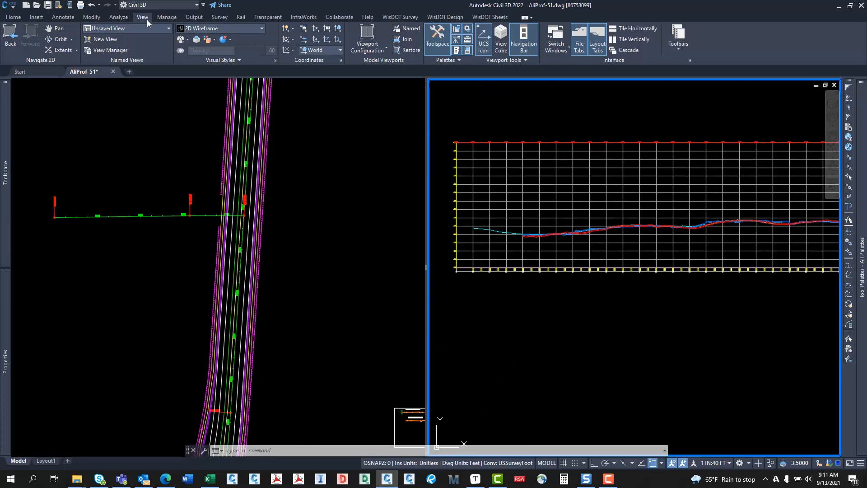
Turn on the Station Tracker for all viewports and check it between the road plan and the profile view
left_click(117, 17)
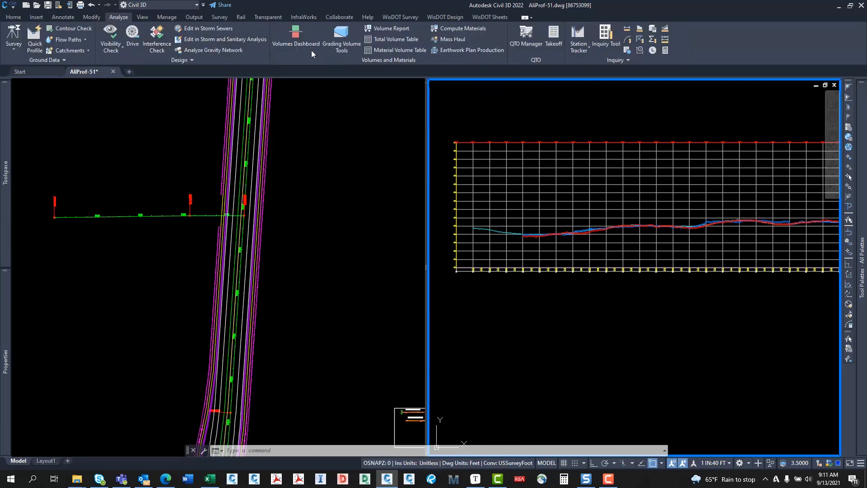
left_click(581, 52)
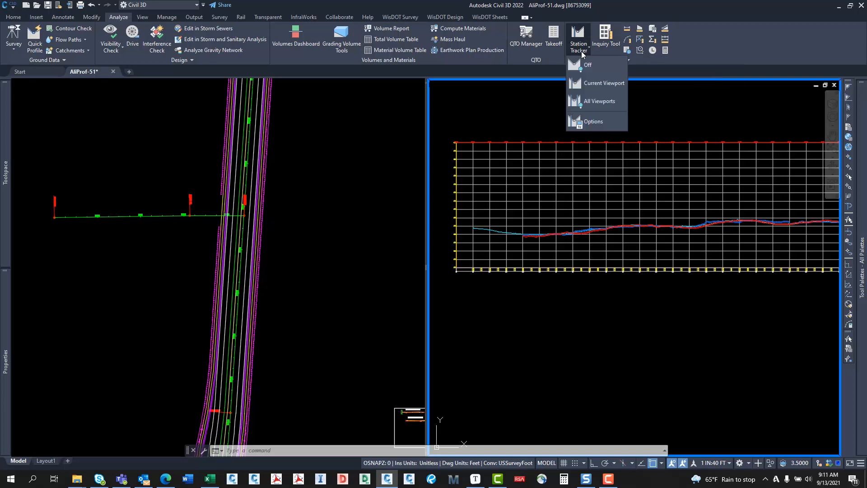
left_click(592, 102)
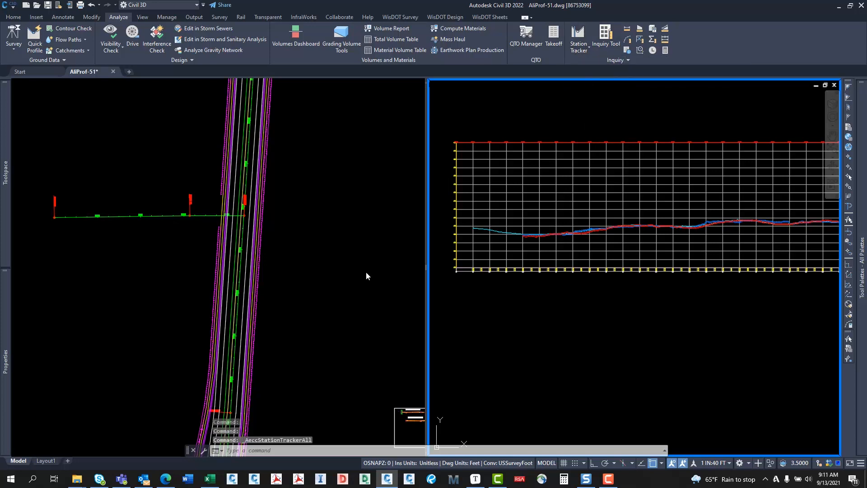
left_click(286, 302)
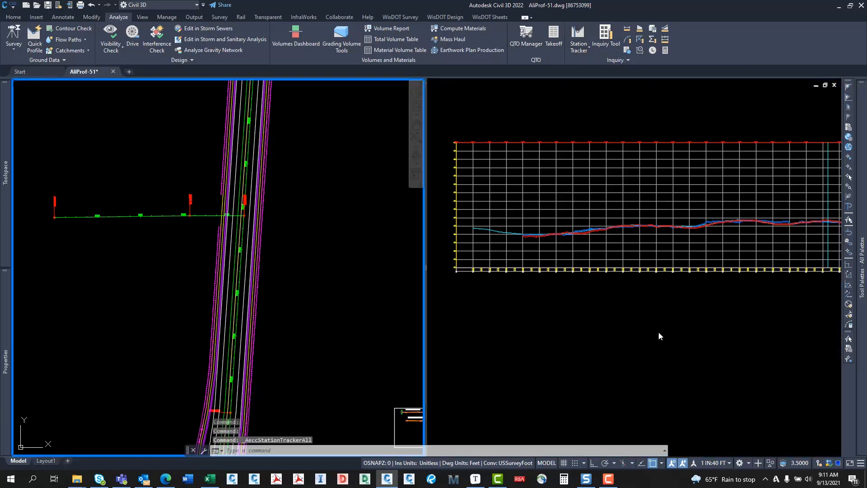
left_click(680, 329)
middle_click_drag(737, 309, 655, 303)
left_click(249, 310)
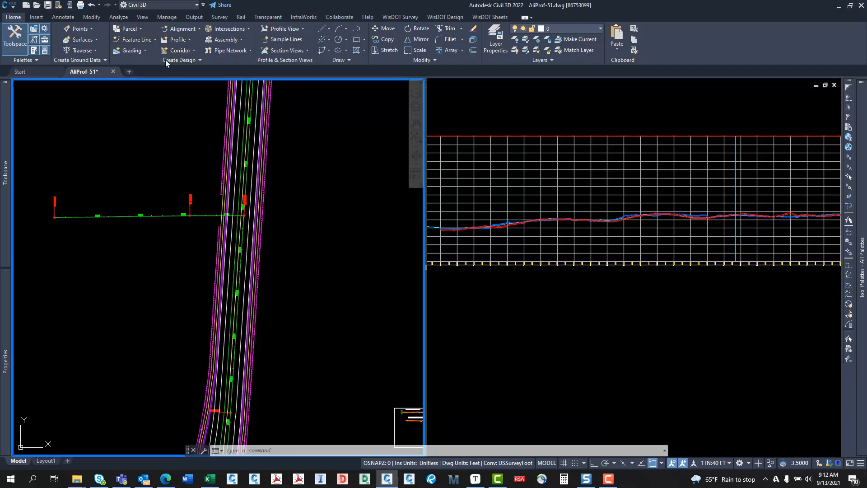
Start a new layout profile in the alignment 51 profile view, keeping the <[Alignment Name]> name template
left_click(177, 40)
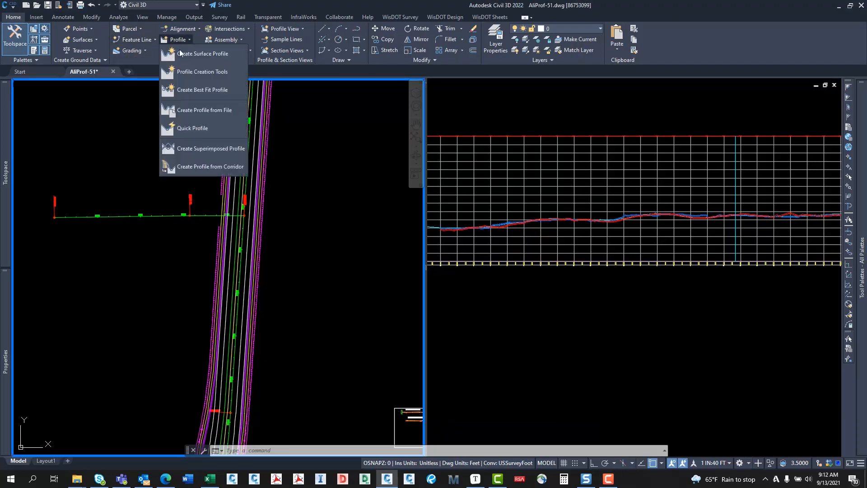
left_click(196, 73)
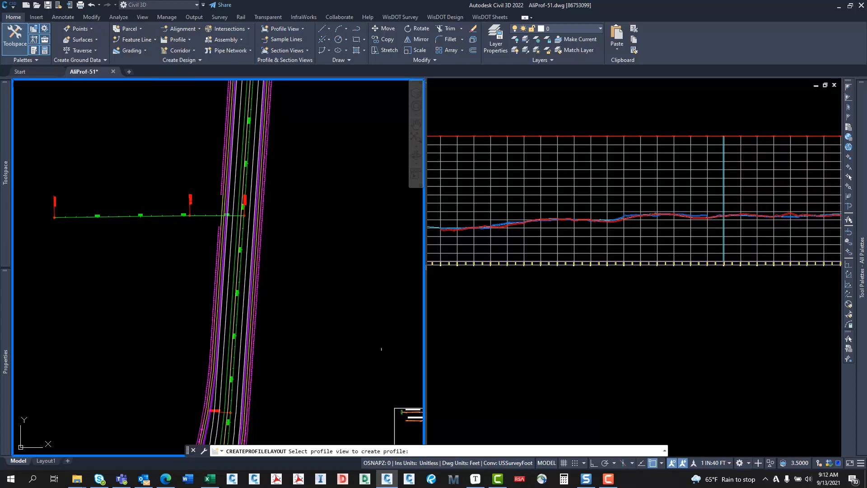
left_click(563, 188)
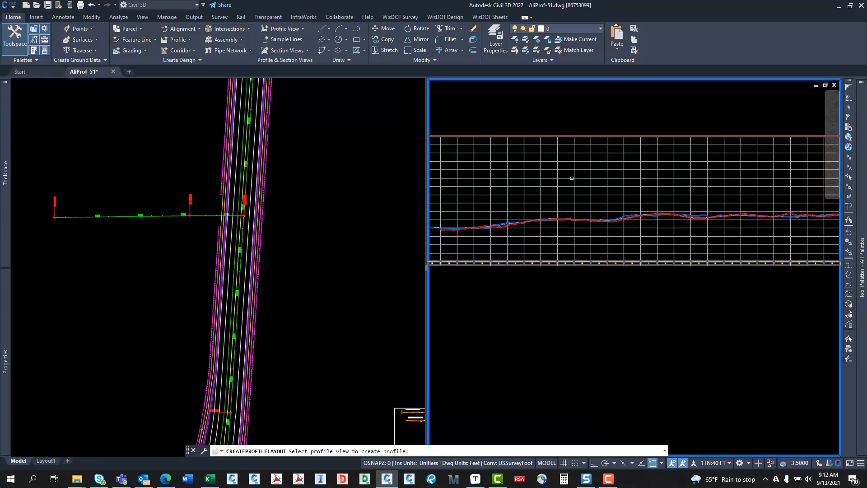
left_click(572, 178)
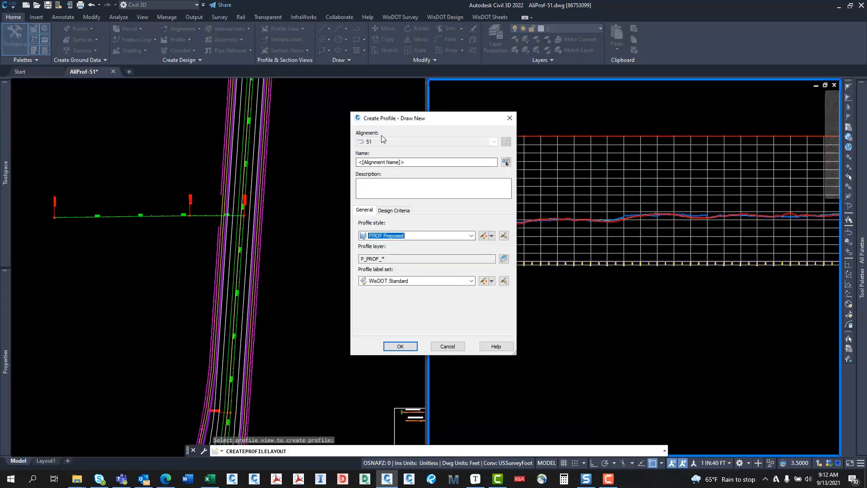
left_click(406, 162)
left_click_drag(406, 161, 357, 164)
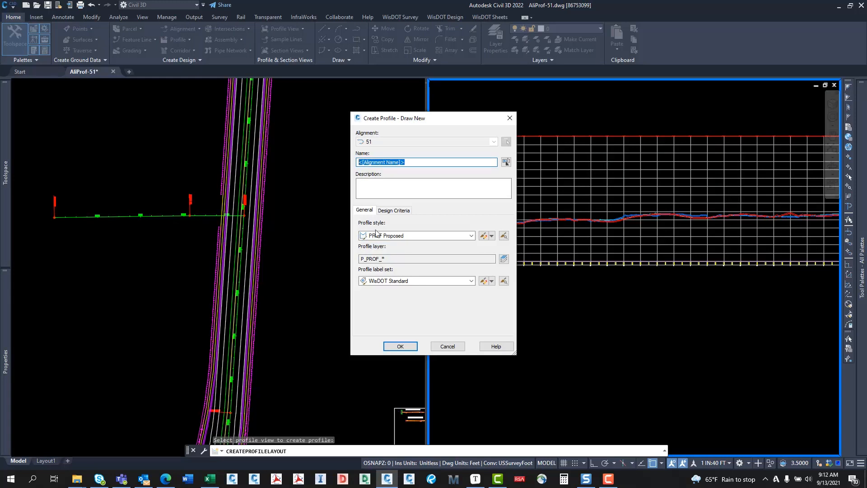
left_click(421, 163)
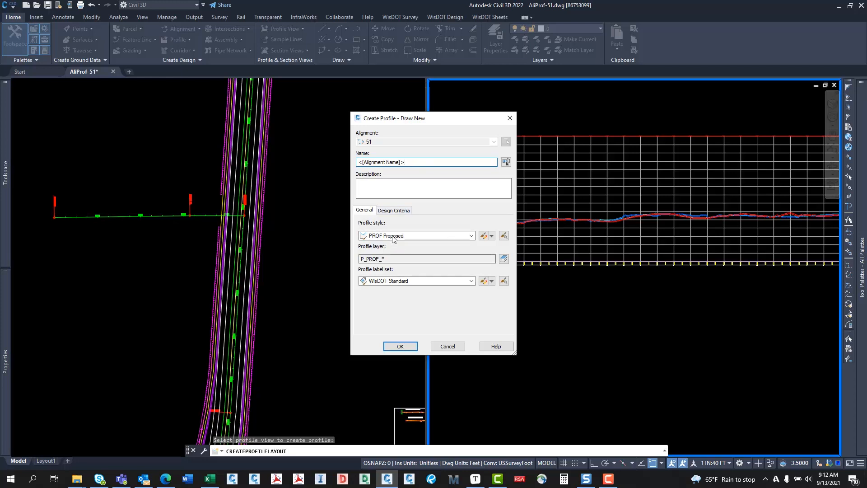
Enable criteria-based design for the new profile and load the _WisDOT Design Criteria 2009.xml criteria file
left_click(397, 211)
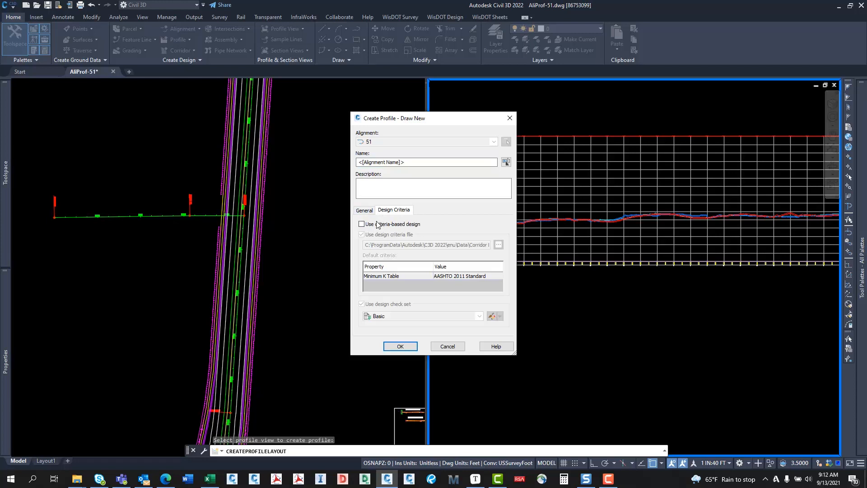
left_click(361, 225)
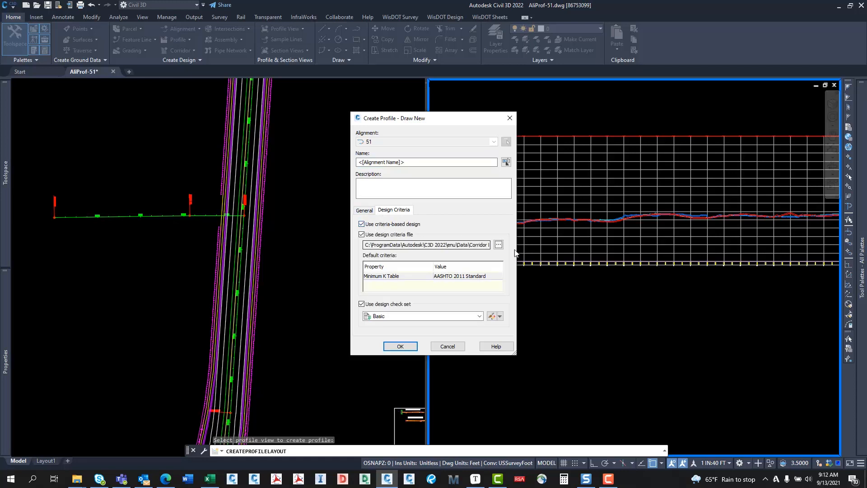
left_click(498, 246)
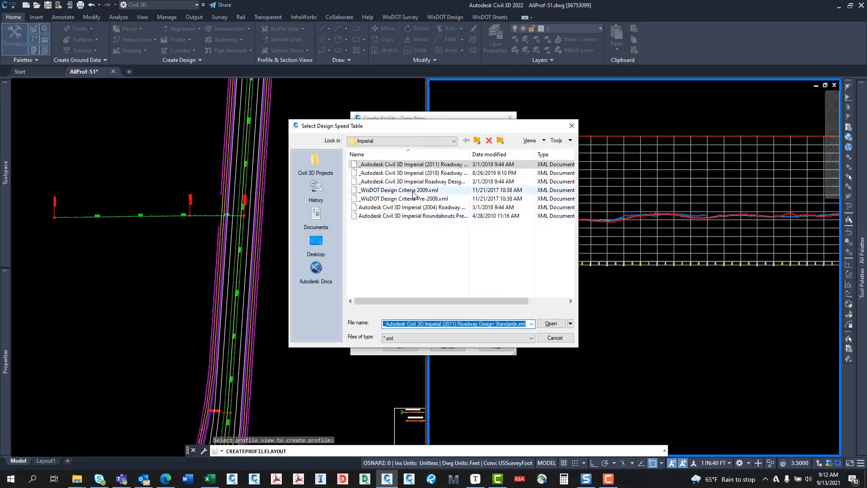
left_click(403, 190)
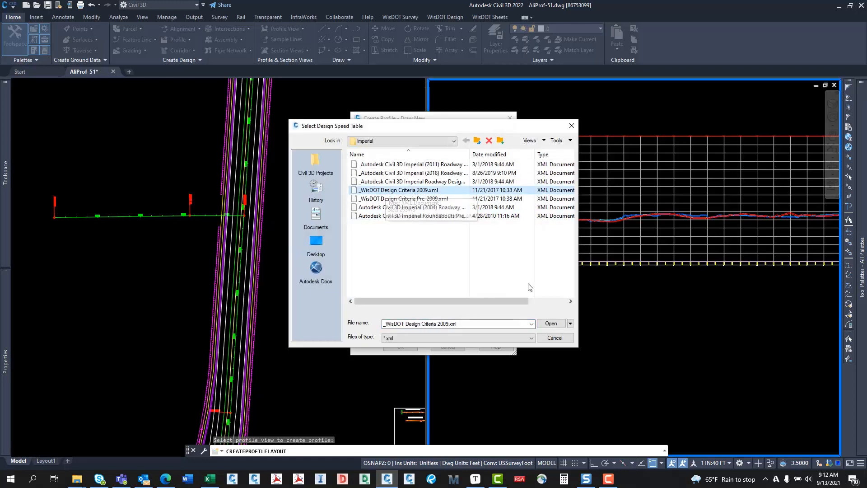
left_click(551, 324)
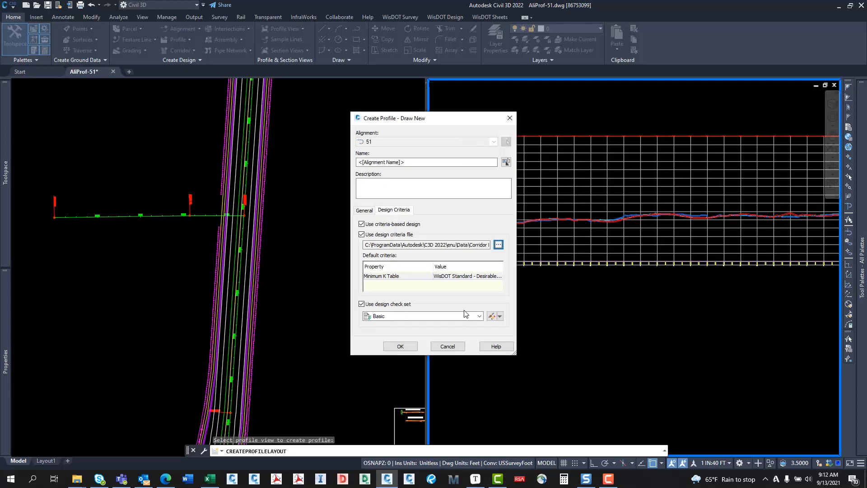
Use the WisDOT Standard - Desirable Category 1 minimum K table without a design check set and create the profile
left_click(456, 280)
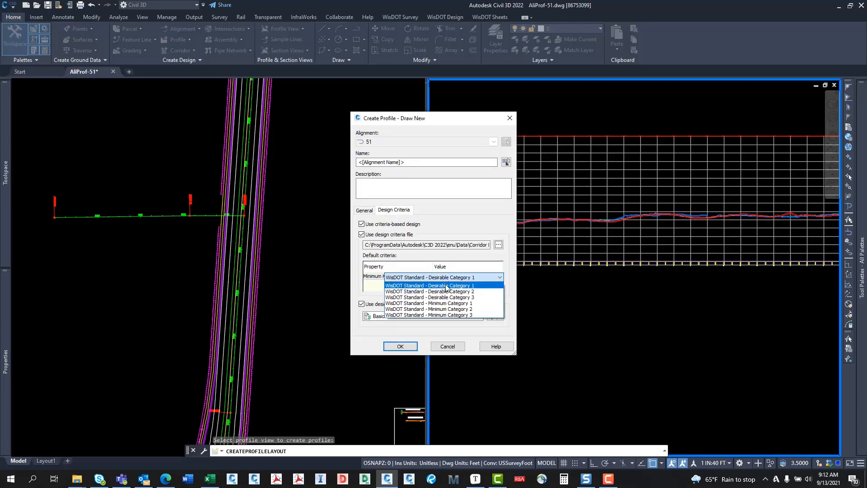
left_click(452, 286)
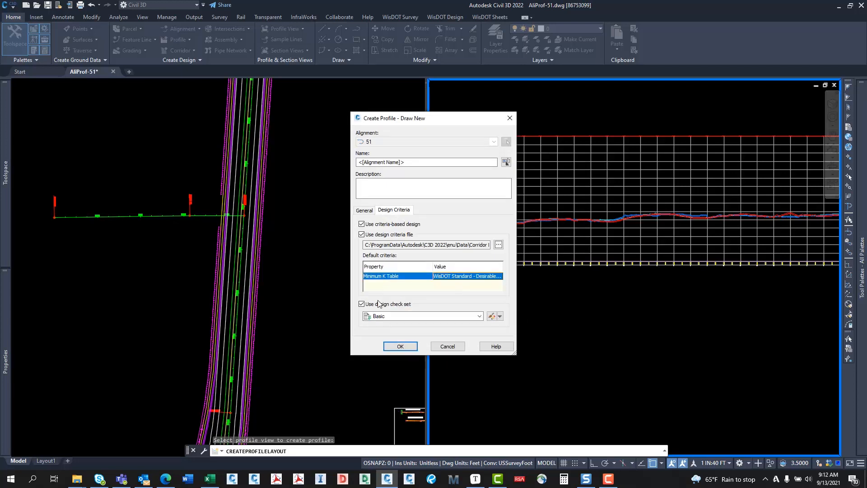
left_click(380, 305)
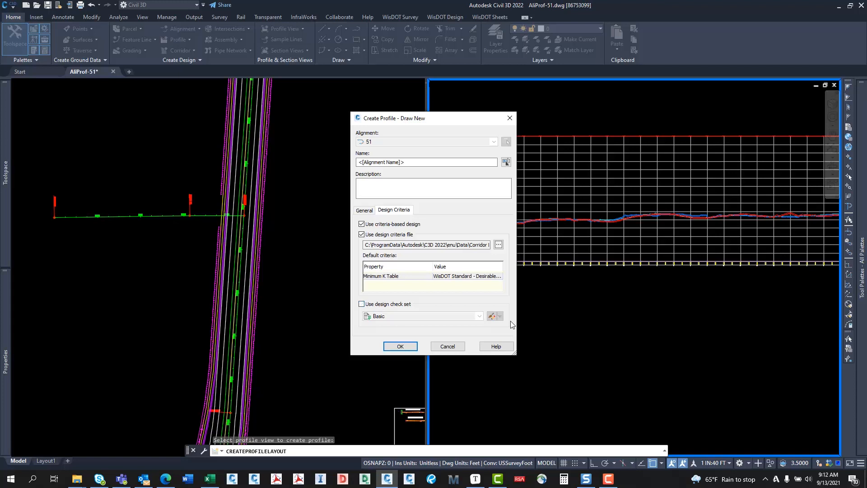
left_click(400, 347)
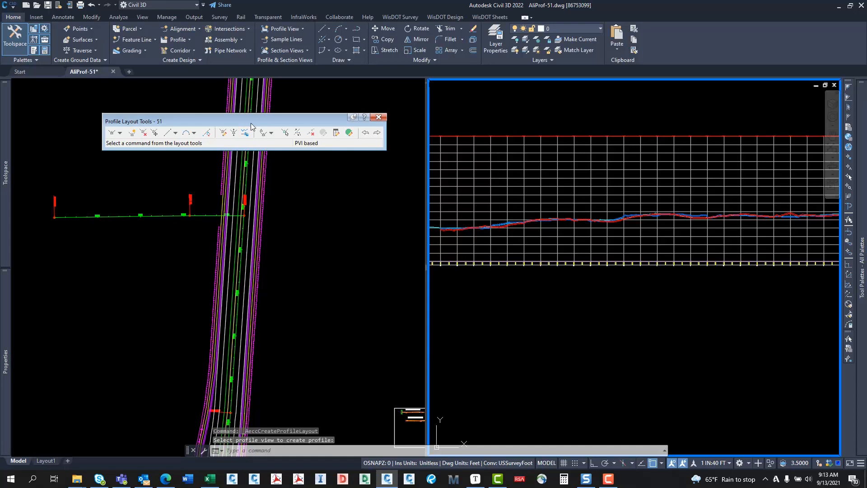
Compare the start of the surface profiles with the matching stretch of road plan near station 516+00, using the station tracker
left_click_drag(251, 123, 346, 147)
scroll(536, 238, "up", 8)
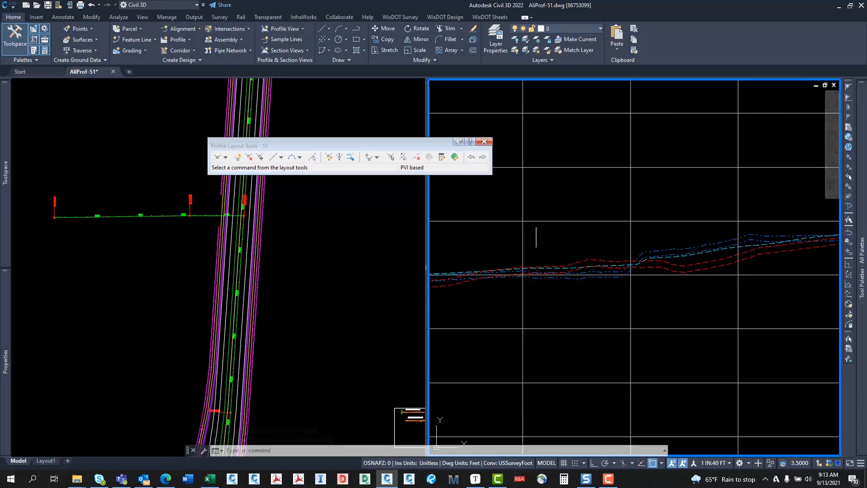
middle_click_drag(536, 237, 629, 208)
scroll(661, 178, "down", 2)
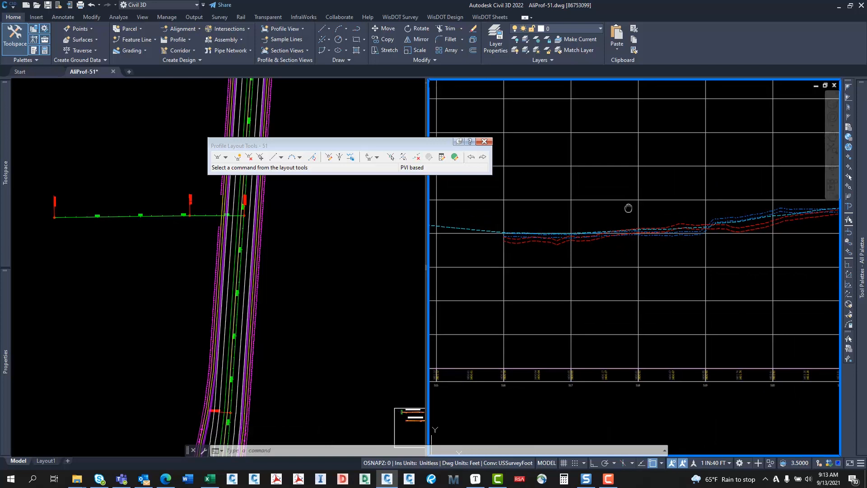
left_click(336, 332)
scroll(336, 333, "down", 4)
middle_click_drag(335, 329, 329, 203)
scroll(329, 203, "down", 2)
middle_click_drag(280, 370, 240, 297)
scroll(241, 296, "up", 2)
scroll(241, 297, "up", 2)
left_click(563, 252)
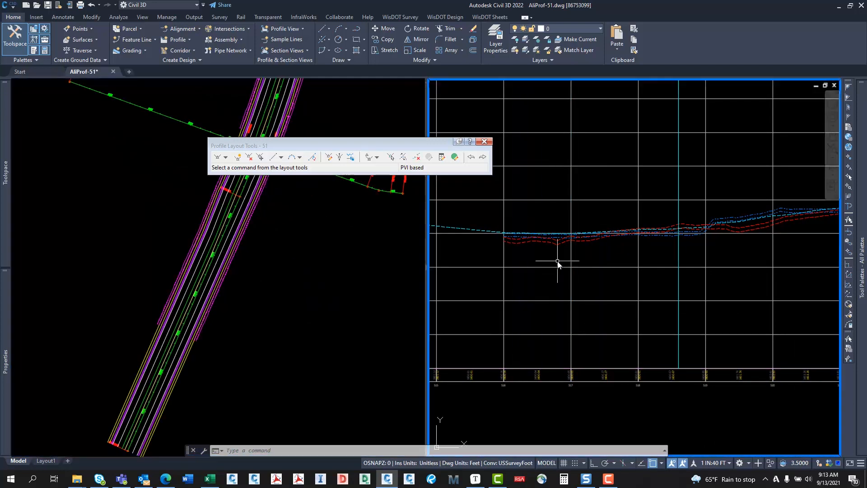
scroll(547, 241, "up", 4)
middle_click_drag(546, 241, 662, 236)
left_click(172, 362)
scroll(186, 300, "up", 6)
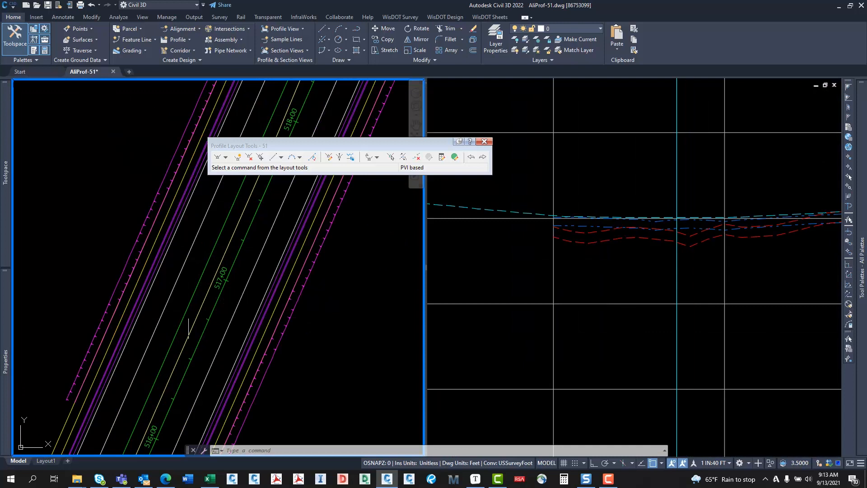
scroll(185, 317, "down", 2)
scroll(226, 383, "up", 2)
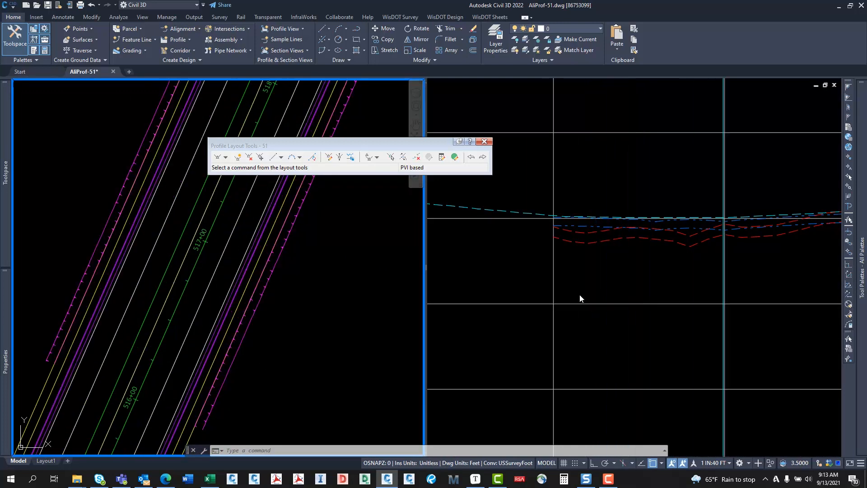
Examine the surface profiles in the profile view from station 516+00 onward to judge where the proposed profile should run
left_click(604, 269)
middle_click_drag(595, 231, 514, 296)
mouse_move(514, 296)
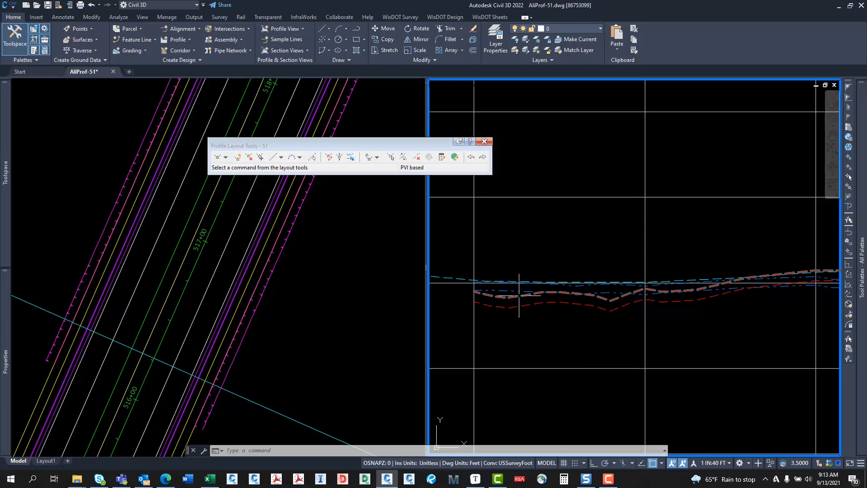
scroll(465, 280, "up", 3)
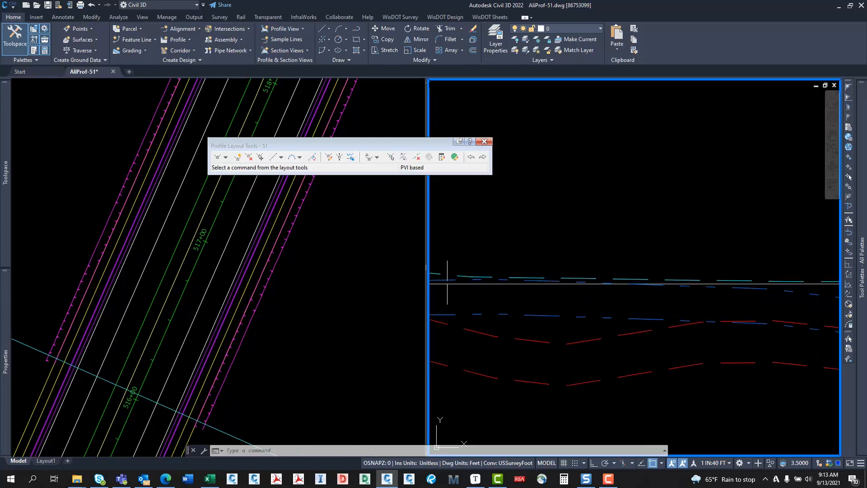
scroll(455, 280, "down", 5)
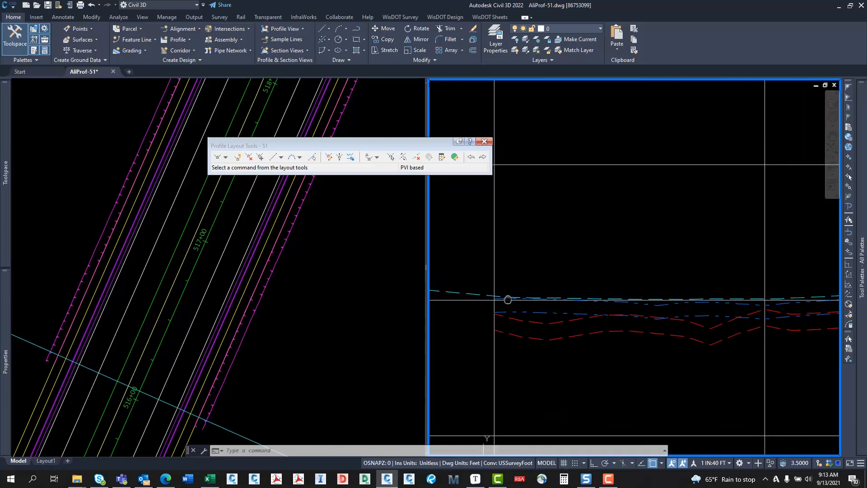
middle_click_drag(528, 309, 540, 309)
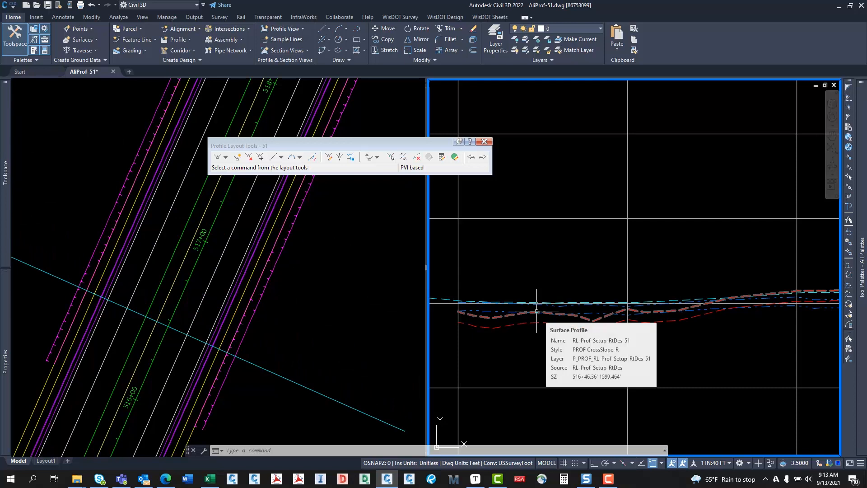
scroll(567, 331, "down", 4)
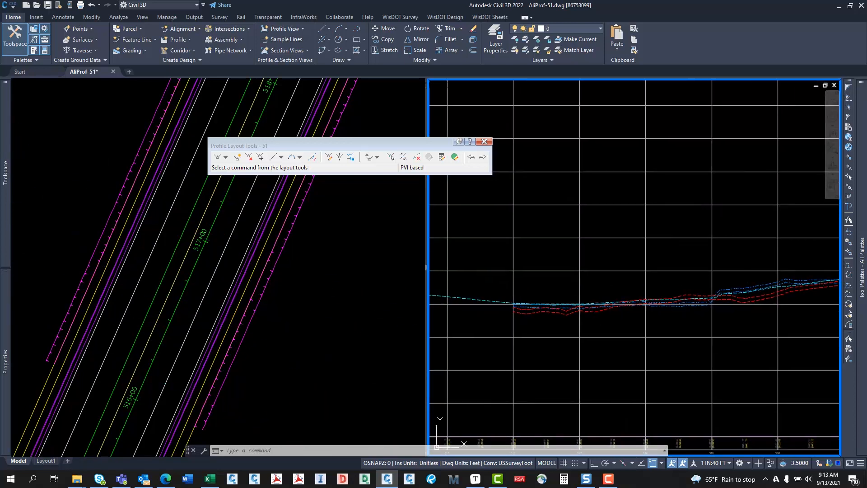
scroll(579, 308, "down", 4)
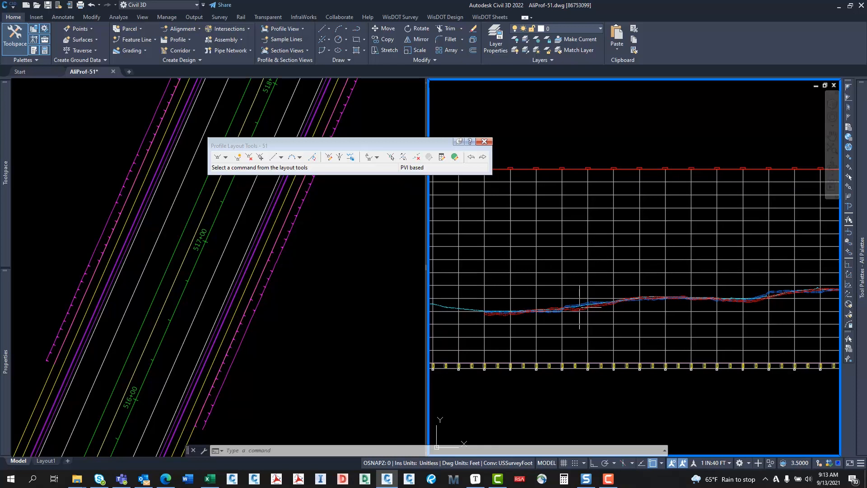
scroll(579, 307, "up", 4)
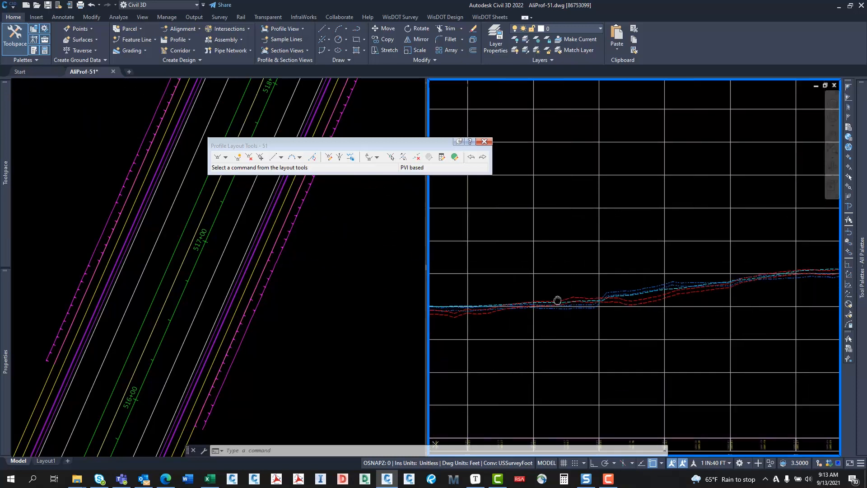
middle_click_drag(558, 300, 604, 293)
middle_click_drag(587, 227, 571, 237)
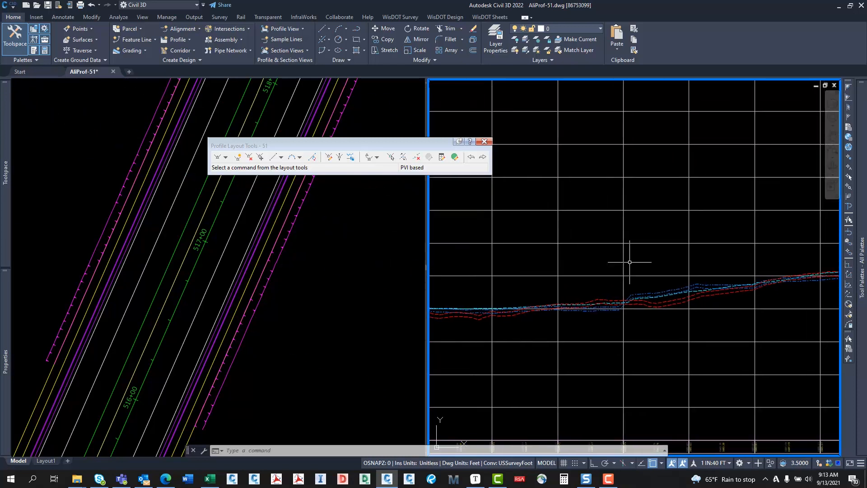
middle_click_drag(630, 262, 612, 267)
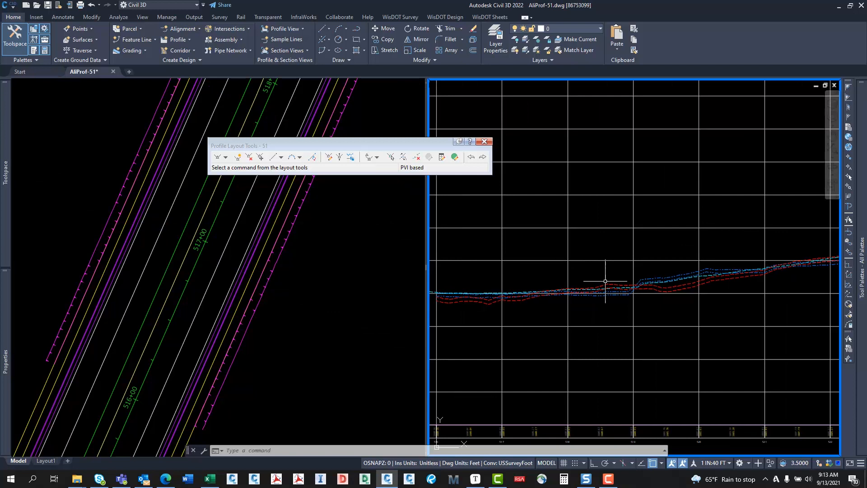
middle_click_drag(551, 310, 571, 307)
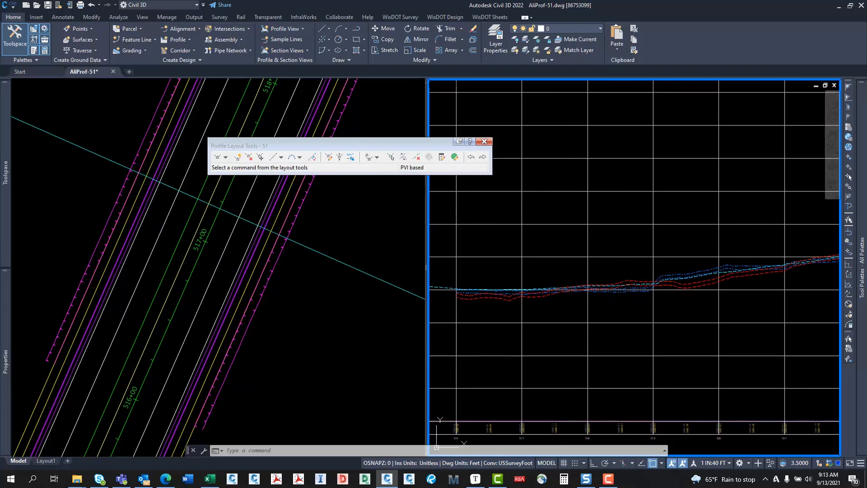
Draw the first Fixed Tangent (Two points) along the rising surface profiles, ending near station 521+00 with object snap off
left_click(281, 157)
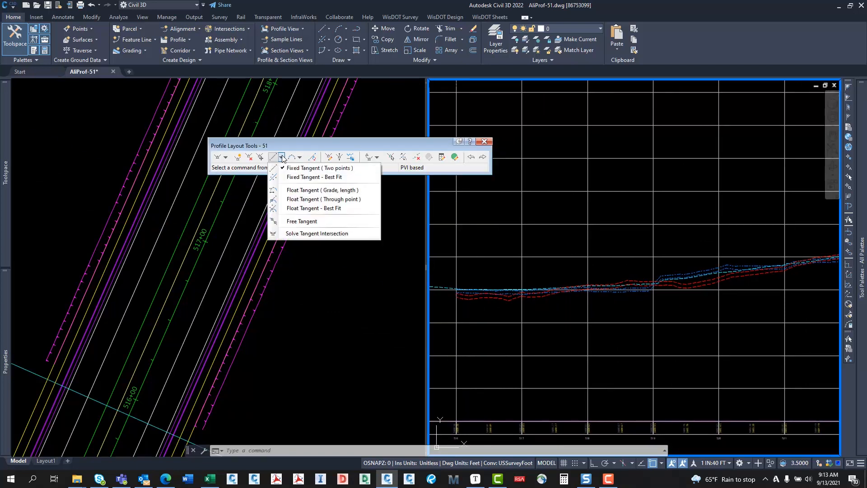
left_click(313, 172)
middle_click_drag(646, 301, 702, 266)
scroll(561, 272, "up", 2)
scroll(540, 272, "down", 6)
scroll(567, 270, "up", 6)
middle_click_drag(634, 274, 692, 264)
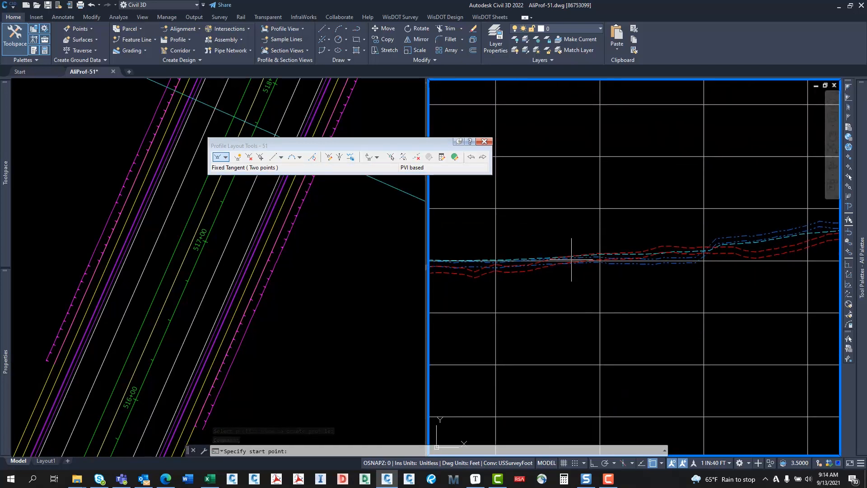
middle_click_drag(559, 263, 604, 237)
scroll(509, 250, "up", 4)
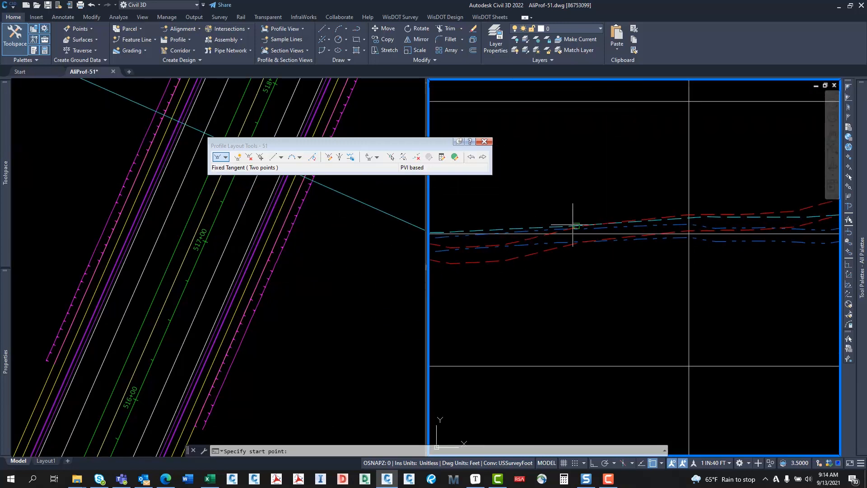
left_click(531, 238)
middle_click_drag(527, 210, 543, 229)
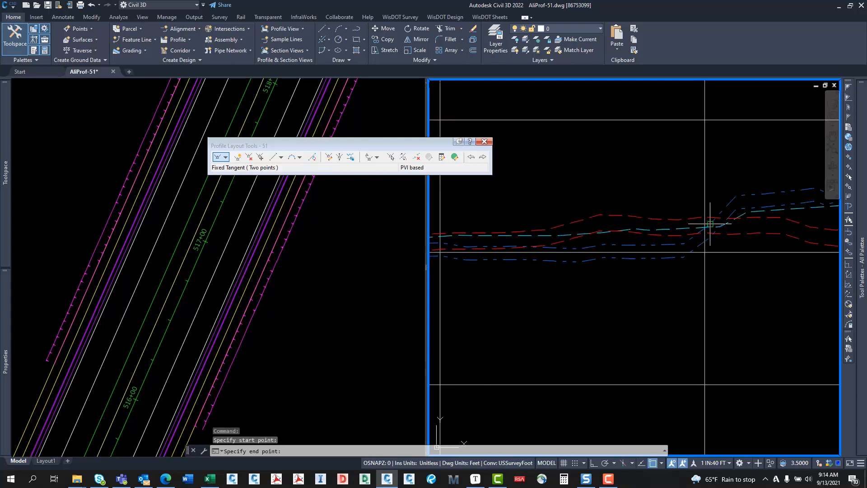
scroll(723, 233, "down", 5)
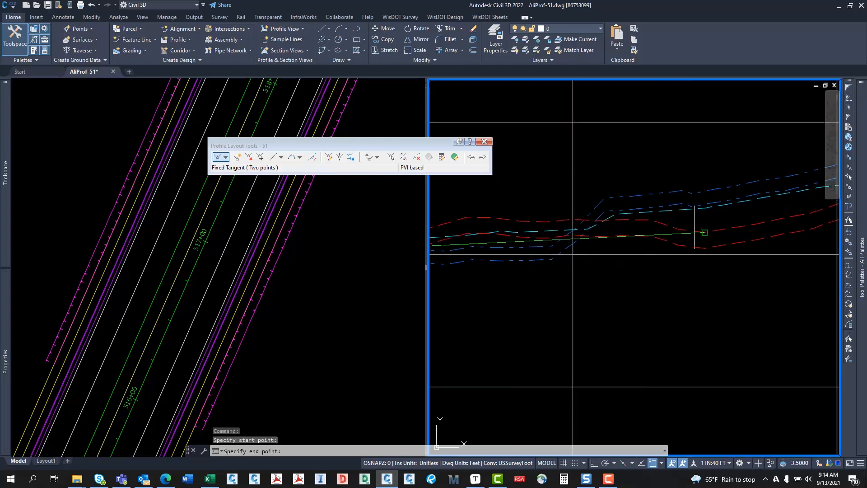
middle_click_drag(760, 217, 660, 228)
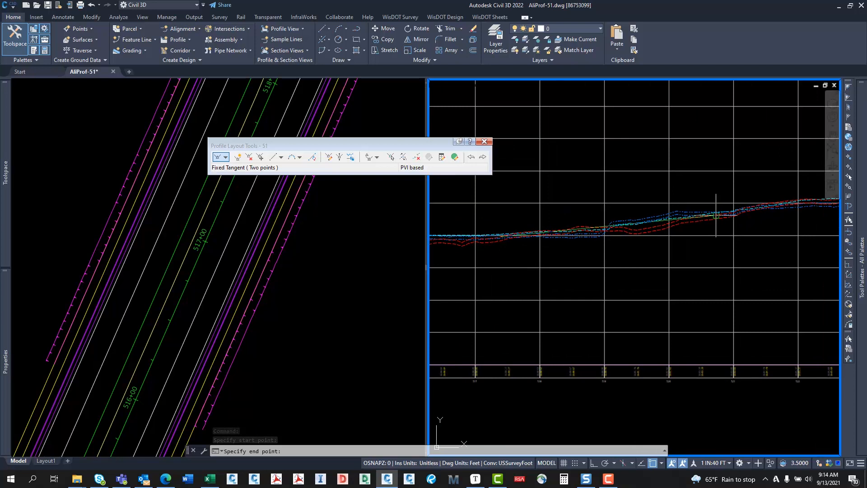
scroll(726, 213, "up", 6)
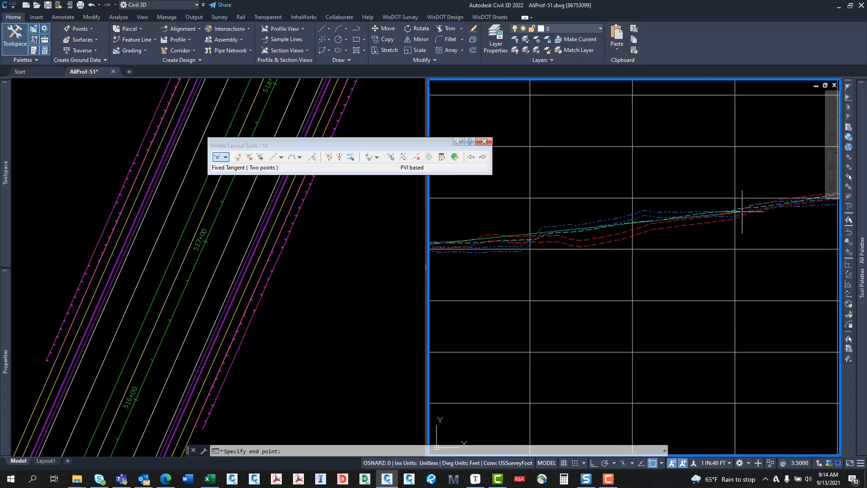
scroll(731, 210, "up", 2)
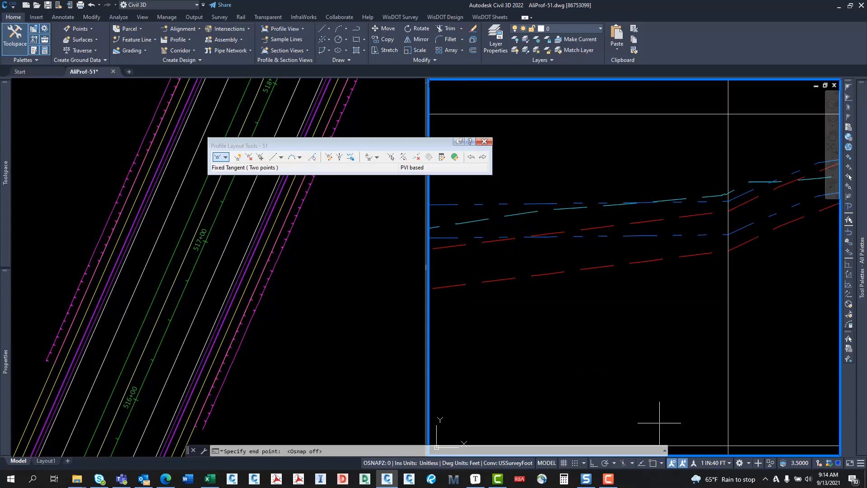
scroll(699, 223, "down", 4)
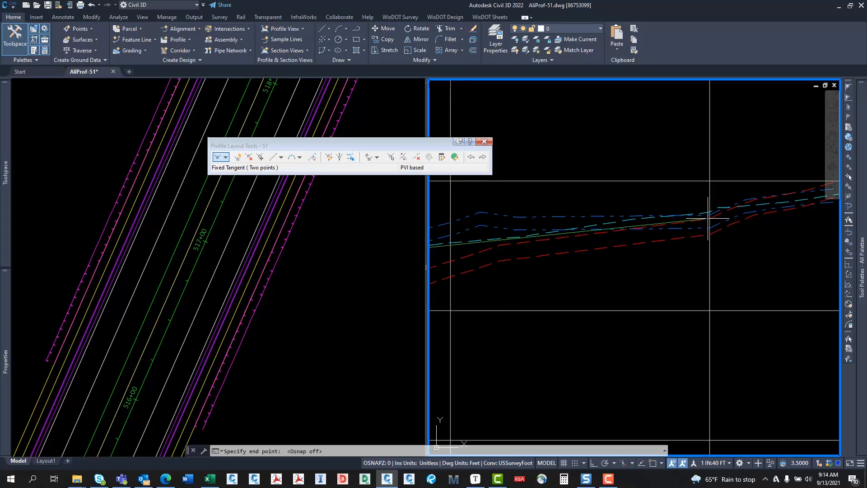
left_click(708, 219)
Draw a second two-point fixed tangent beyond the first, following the gently falling stretch of the surface profiles
scroll(742, 256, "down", 7)
middle_click_drag(742, 256, 562, 242)
scroll(707, 247, "up", 5)
middle_click_drag(616, 238, 595, 231)
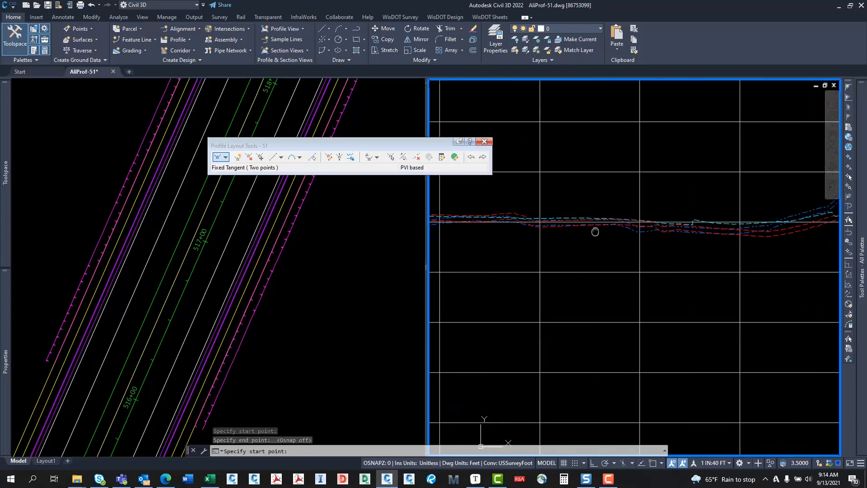
scroll(520, 219, "up", 3)
left_click(543, 222)
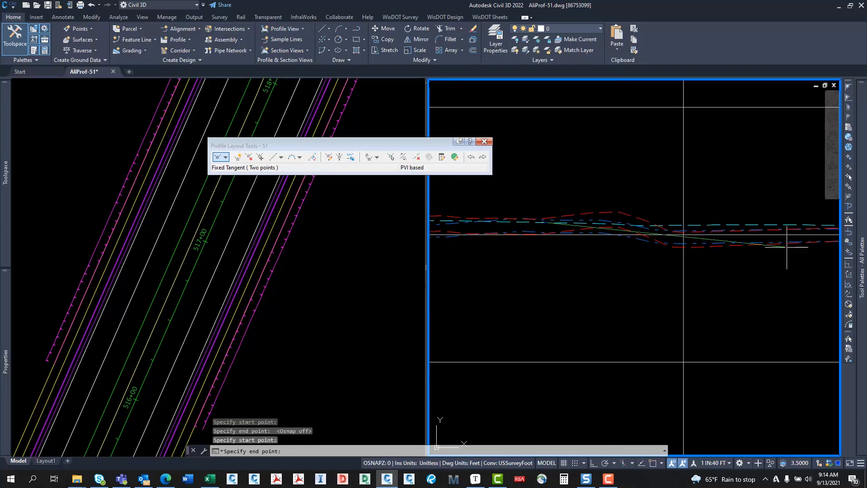
middle_click_drag(791, 246, 515, 223)
middle_click_drag(645, 233, 472, 228)
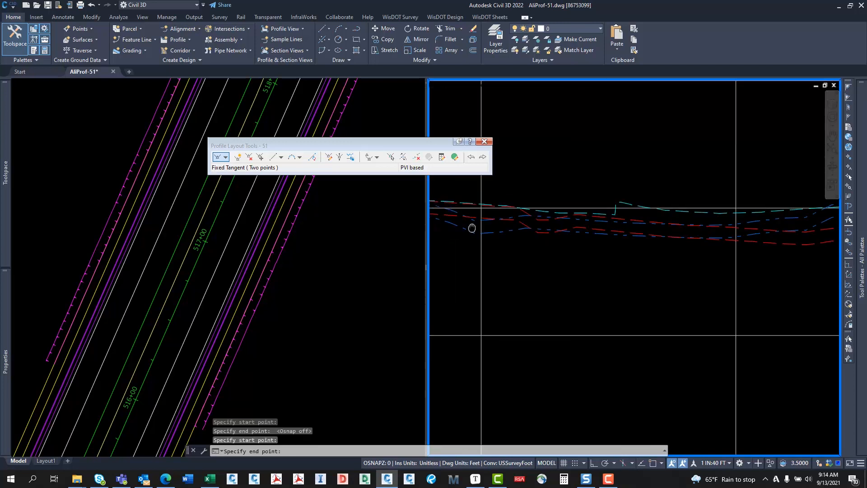
scroll(671, 227, "down", 4)
left_click(674, 228)
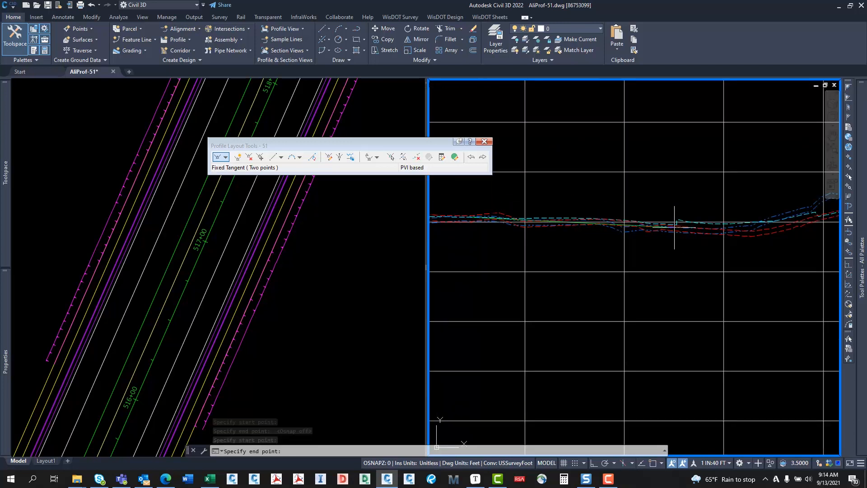
Review the two drawn tangents against the surface profiles and inspect the rising stretch that follows them
middle_click_drag(780, 240, 584, 254)
scroll(595, 248, "up", 2)
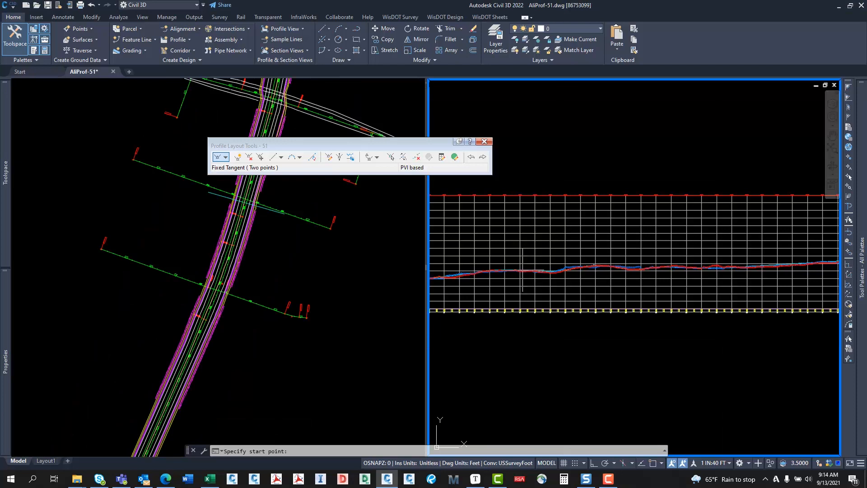
scroll(523, 270, "up", 5)
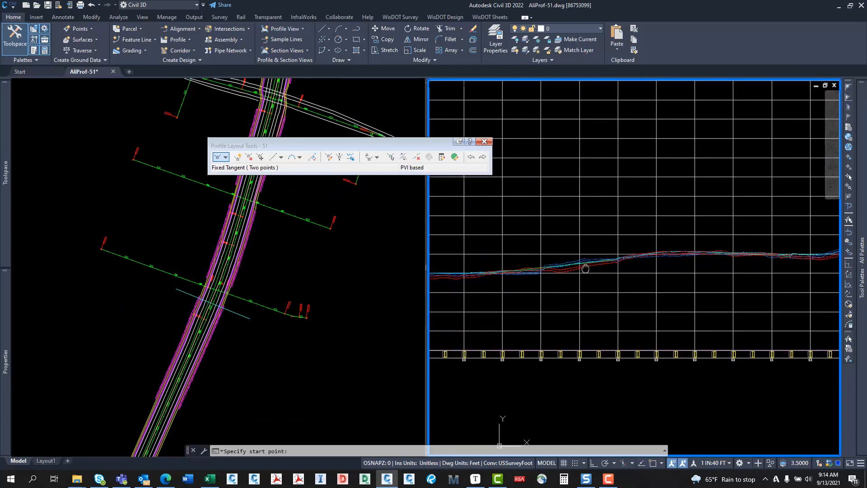
scroll(586, 268, "up", 5)
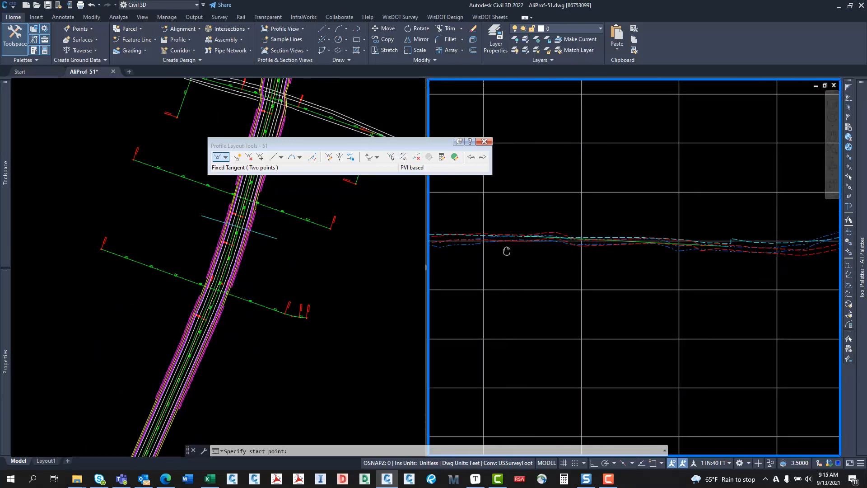
middle_click_drag(668, 245, 563, 235)
middle_click_drag(732, 229, 517, 246)
middle_click_drag(621, 236, 646, 232)
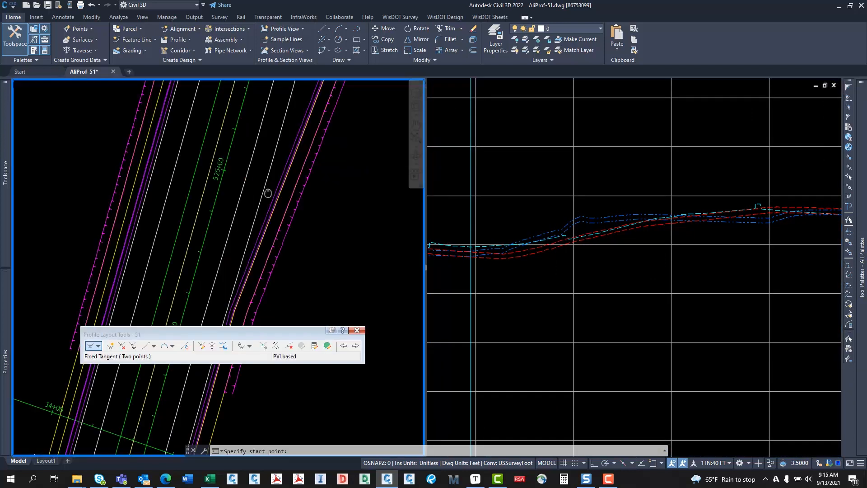
Examine the plan between stations 526+00 and 528+00 against the tracked stations on the rising surface profiles
middle_click_drag(268, 192, 269, 212)
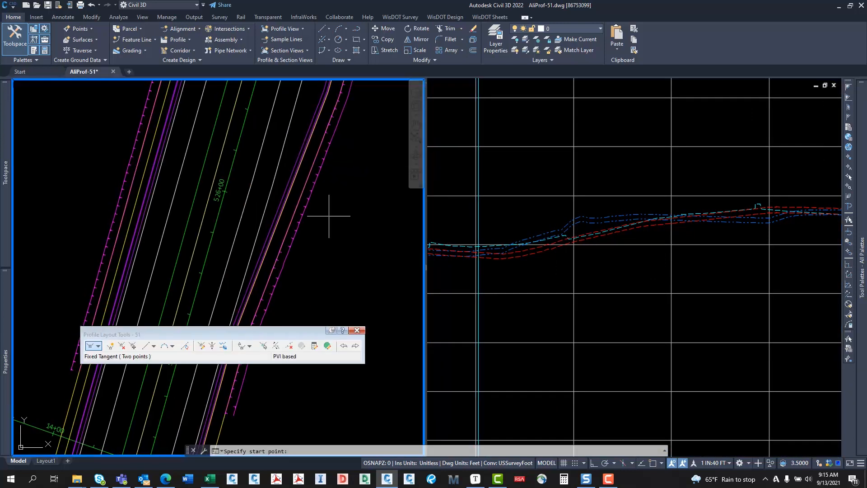
left_click(577, 237)
middle_click_drag(443, 217, 460, 225)
left_click(331, 163)
middle_click_drag(357, 151, 322, 249)
scroll(321, 250, "down", 2)
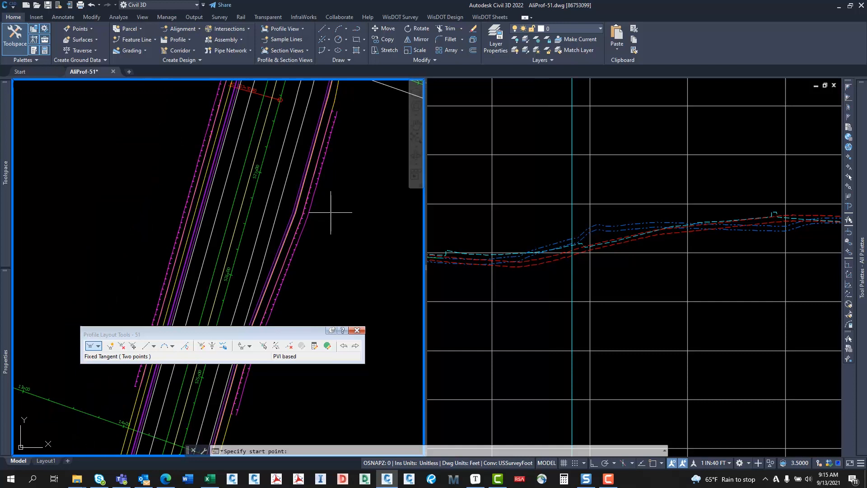
middle_click_drag(363, 111, 300, 197)
middle_click_drag(277, 260, 308, 205)
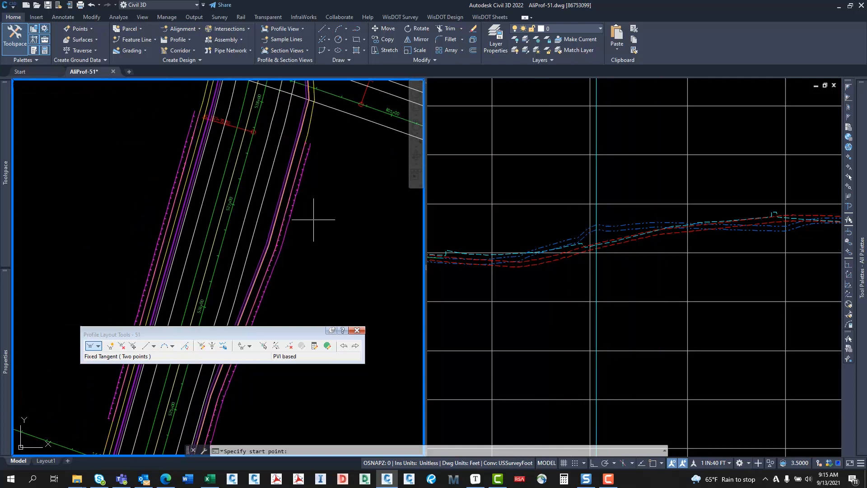
Draw a third two-point fixed tangent along the rising surface profiles, from about station 526+45 to 527+65 at roughly 2.5% grade
left_click(587, 257)
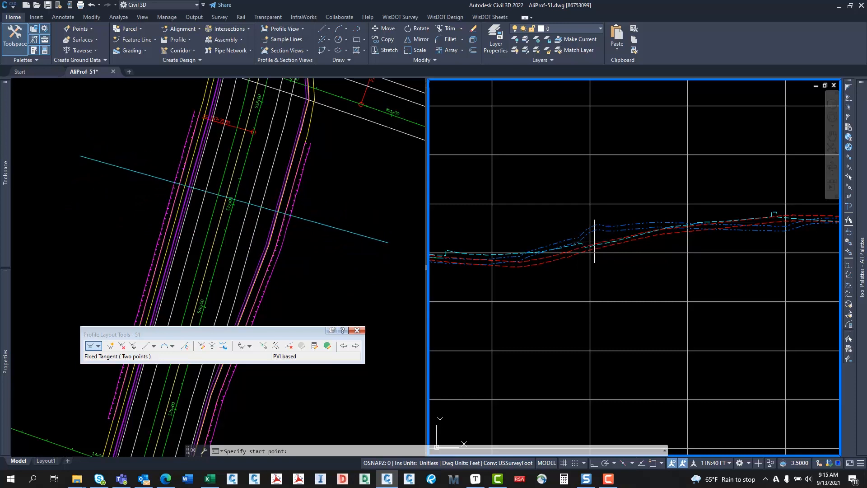
scroll(541, 257, "up", 3)
scroll(544, 260, "down", 2)
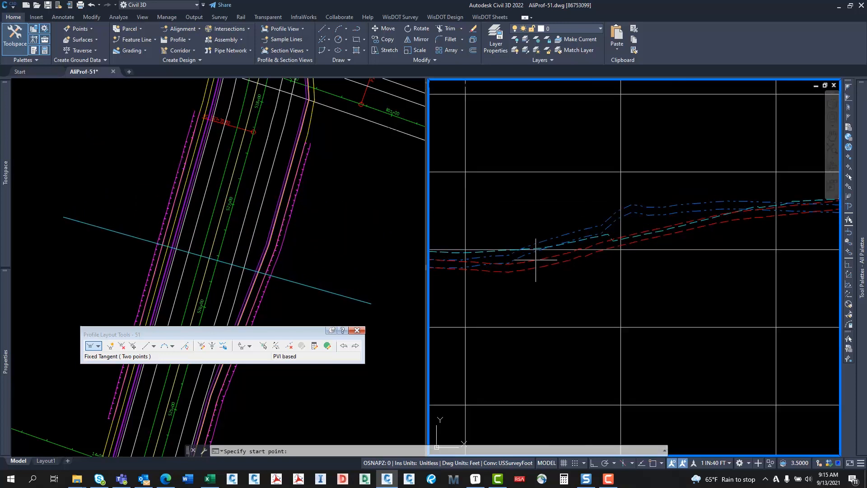
left_click(536, 260)
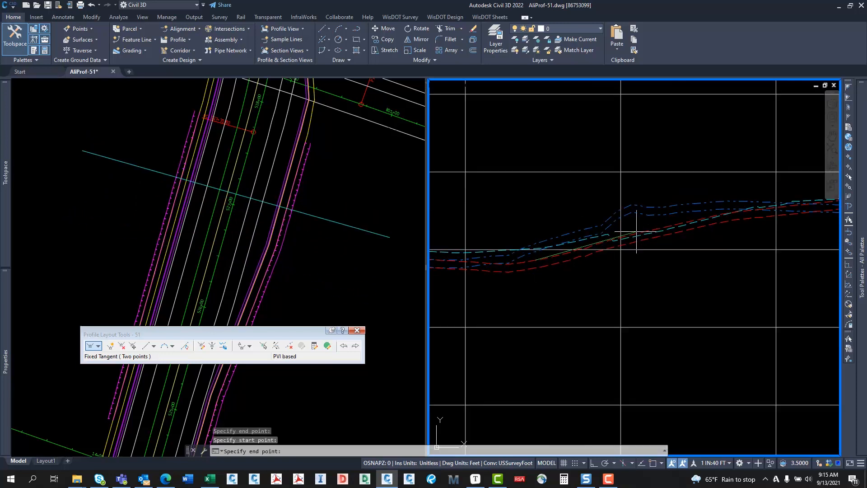
left_click(724, 214)
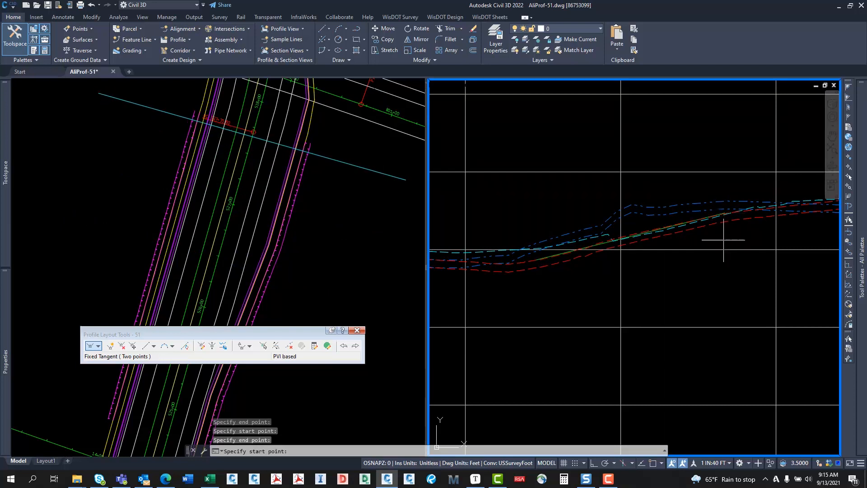
key("Escape")
key("Escape")
key("Escape")
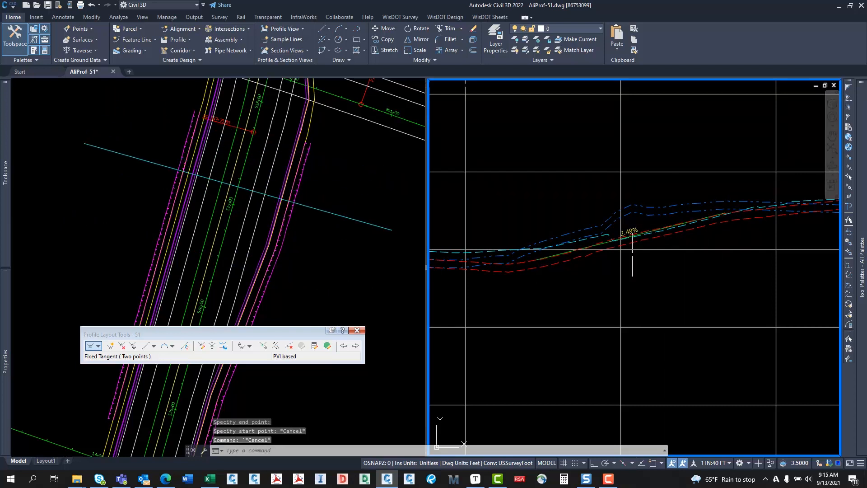
Review the third tangent against the surface profiles and inspect the gap back to the second tangent
scroll(648, 236, "up", 5)
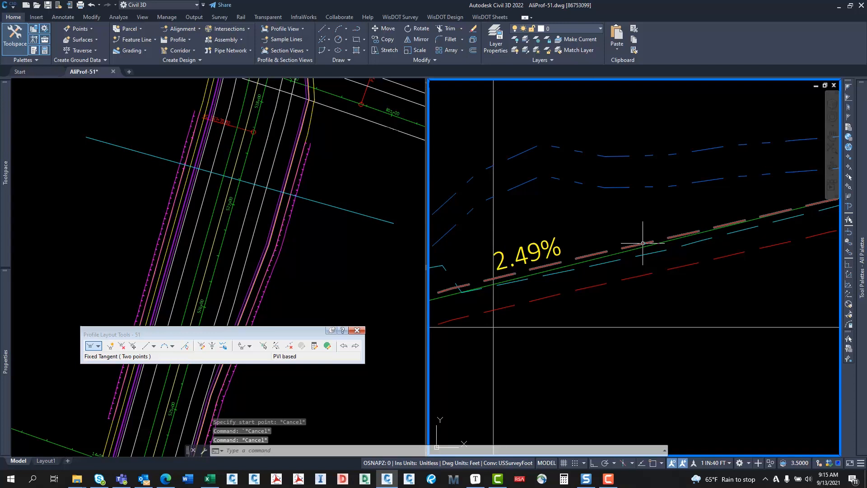
left_click(587, 291)
scroll(609, 288, "down", 3)
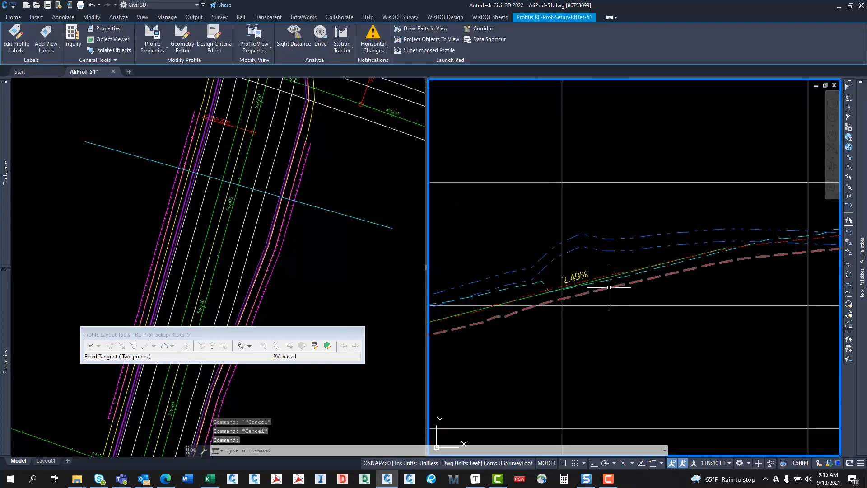
middle_click_drag(609, 287, 641, 271)
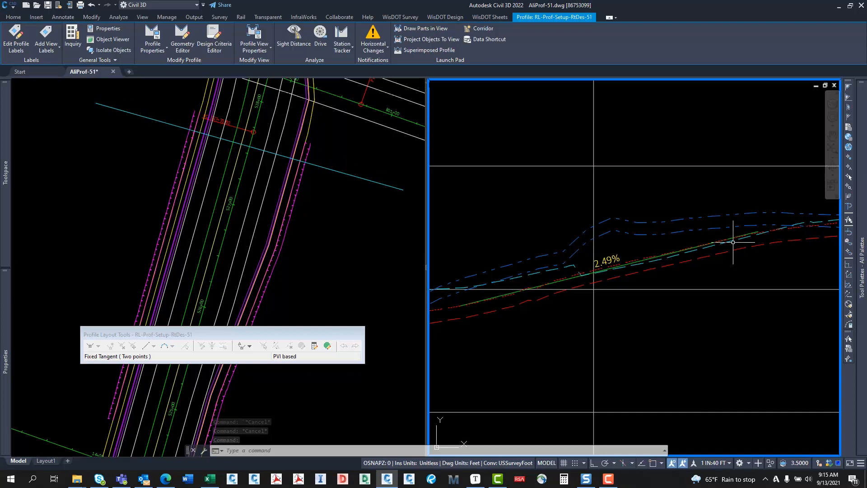
key("Escape")
left_click(254, 382)
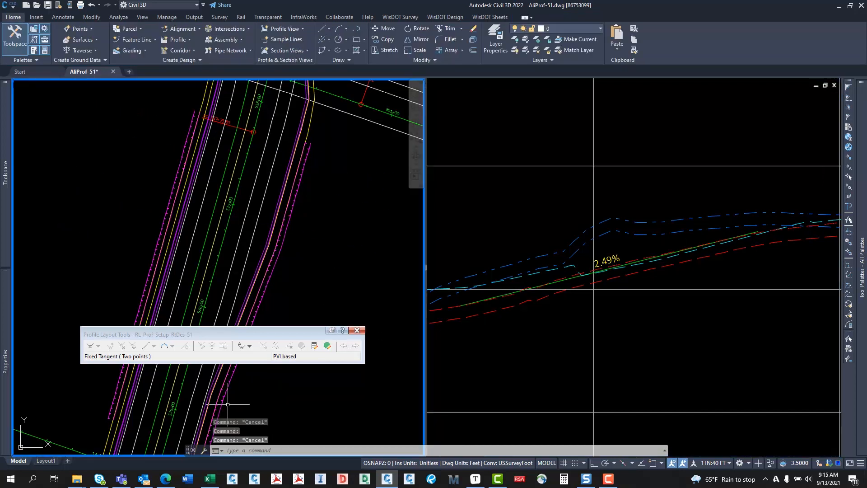
left_click(546, 316)
scroll(533, 317, "down", 3)
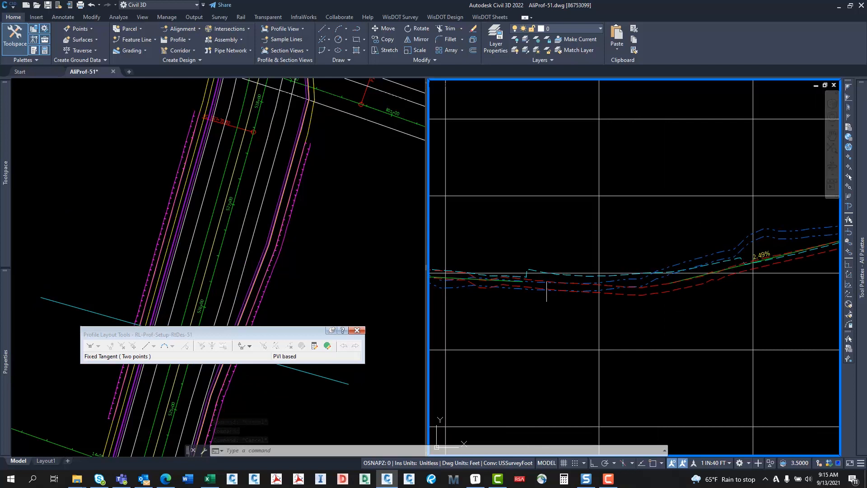
middle_click_drag(623, 279, 598, 284)
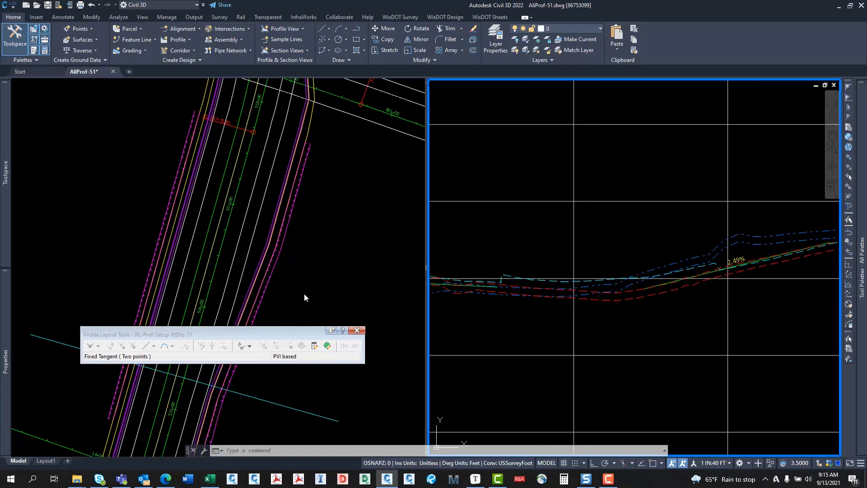
Examine the plan up to the crossing roadway near station 528+00 and the surface profiles beyond the third tangent
left_click(303, 295)
middle_click_drag(273, 288, 351, 275)
left_click_drag(302, 335, 278, 355)
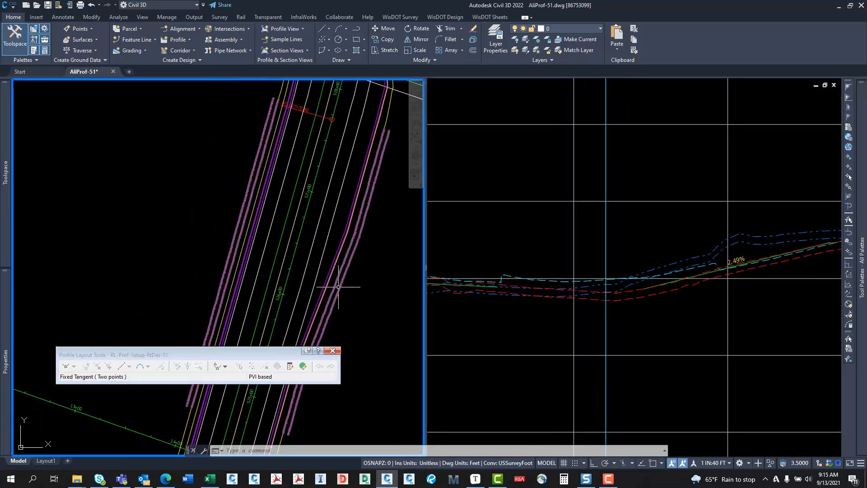
mouse_move(339, 289)
middle_mouse_down()
mouse_move(317, 330)
mouse_move(331, 294)
mouse_move(322, 321)
mouse_move(330, 258)
mouse_move(337, 269)
middle_mouse_up()
scroll(340, 230, "up", 5)
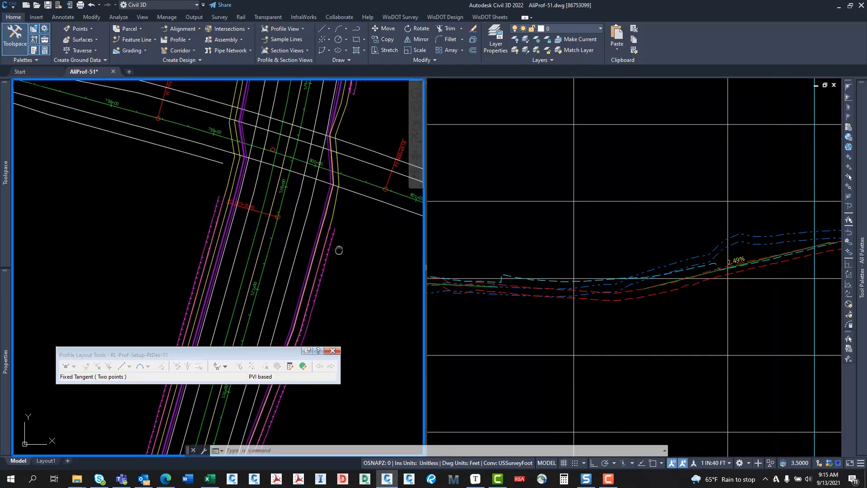
scroll(340, 231, "down", 5)
mouse_move(340, 230)
middle_mouse_down()
mouse_move(296, 288)
mouse_move(300, 240)
mouse_move(334, 188)
middle_mouse_up()
middle_click_drag(286, 265, 336, 203)
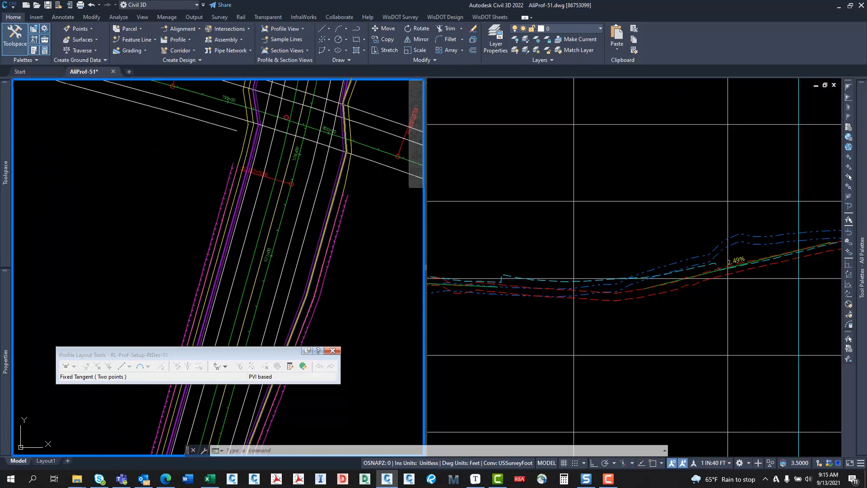
left_click(663, 256)
middle_click_drag(784, 255, 491, 298)
middle_click_drag(568, 262, 622, 246)
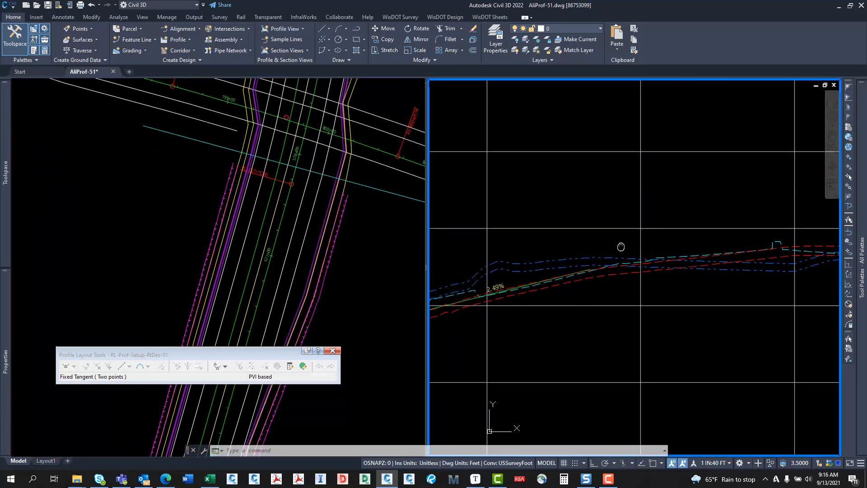
scroll(709, 236, "down", 5)
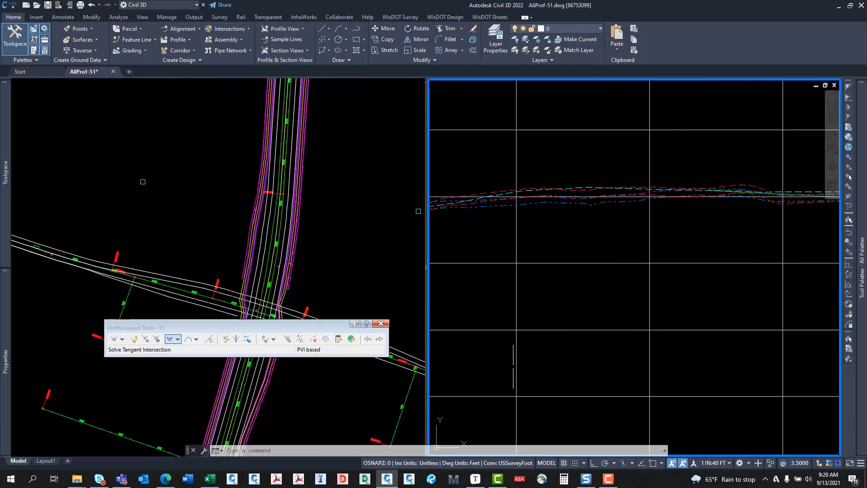
middle_click_drag(517, 240, 614, 230)
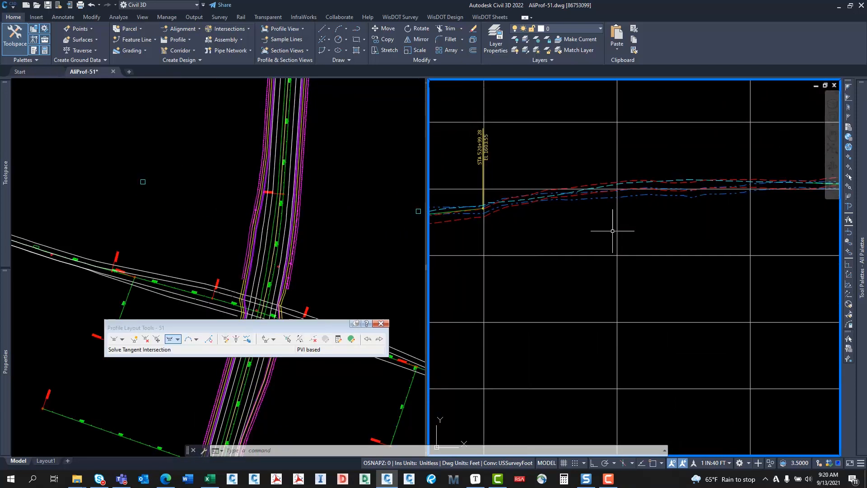
left_click(370, 251)
middle_click_drag(392, 221, 292, 237)
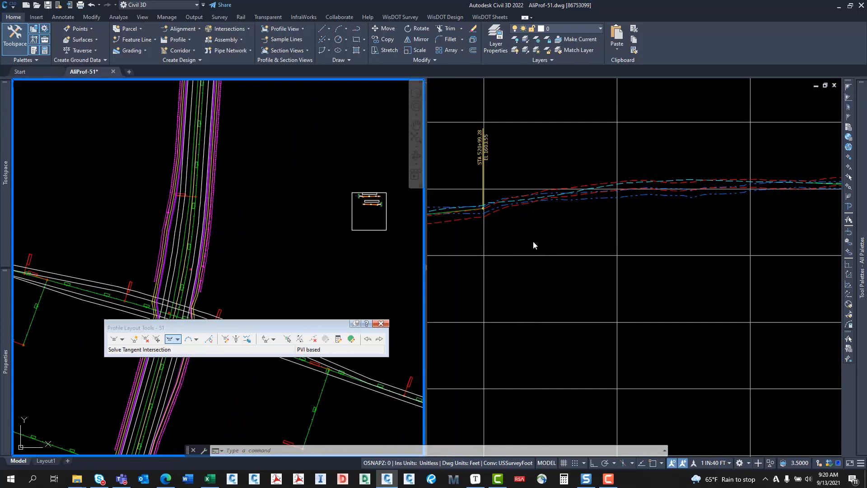
middle_click_drag(533, 240, 603, 232)
scroll(302, 247, "down", 2)
middle_click_drag(302, 248, 225, 250)
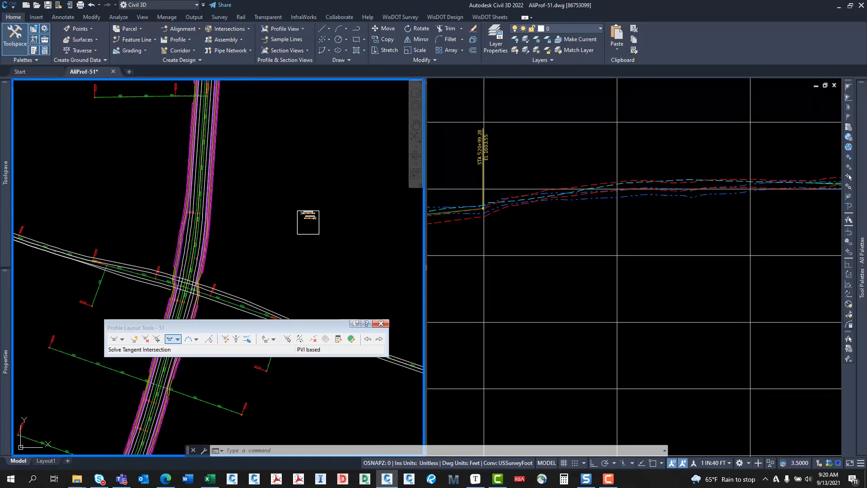
left_click_drag(288, 328, 304, 320)
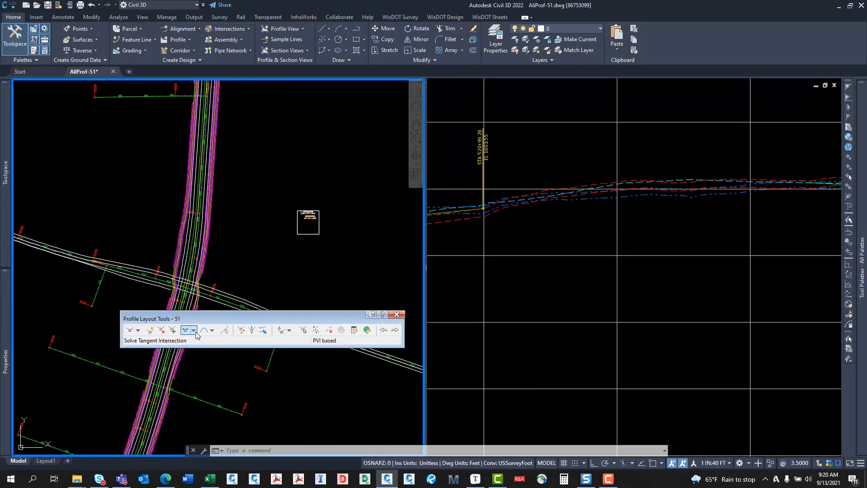
Solve the tangent intersection between the first tangent ending near station 521+00 and the gently falling second tangent
left_click(193, 331)
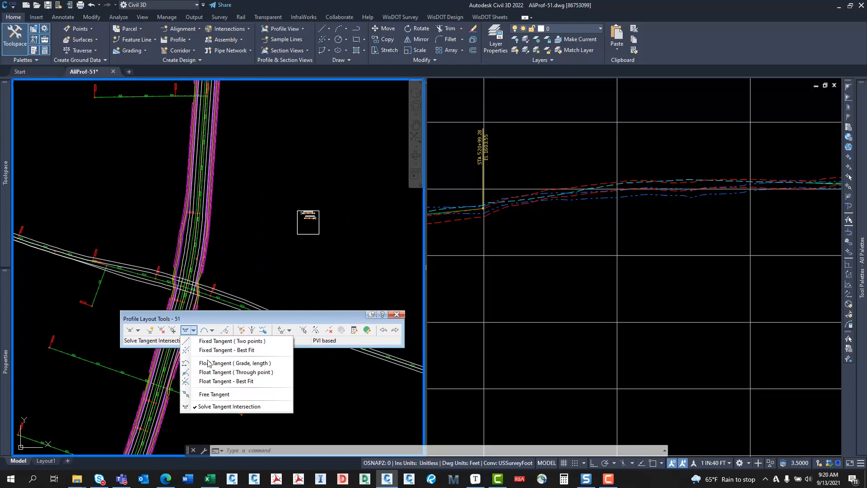
left_click(213, 407)
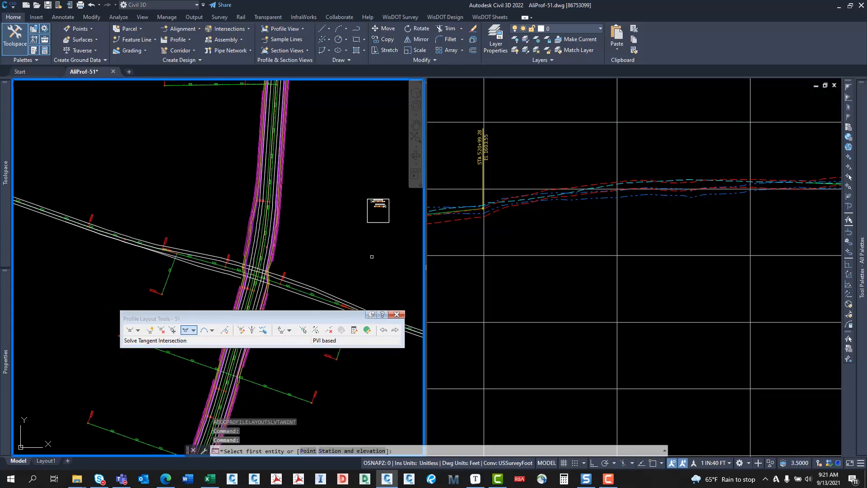
middle_click_drag(479, 242, 612, 239)
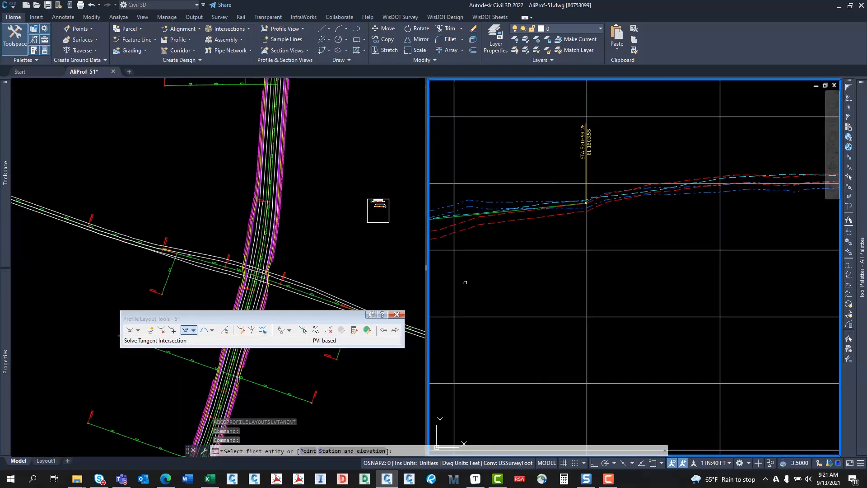
scroll(497, 276, "up", 4)
scroll(580, 258, "down", 5)
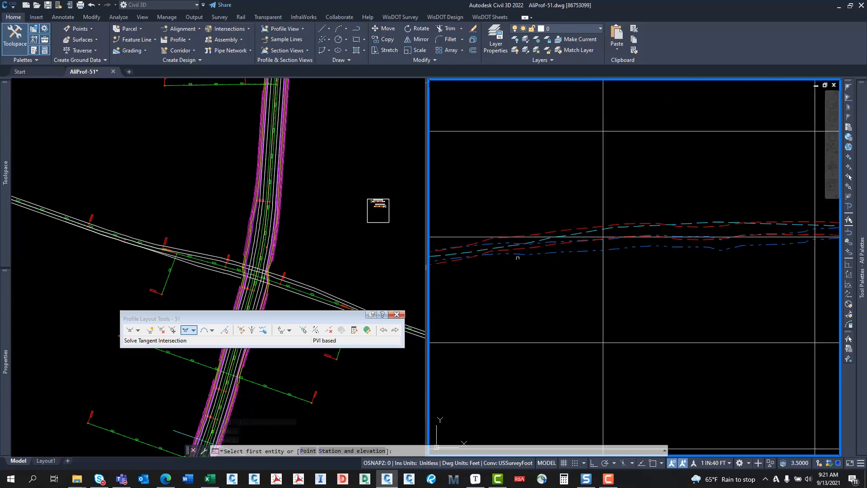
middle_click_drag(686, 244, 549, 249)
scroll(549, 250, "up", 6)
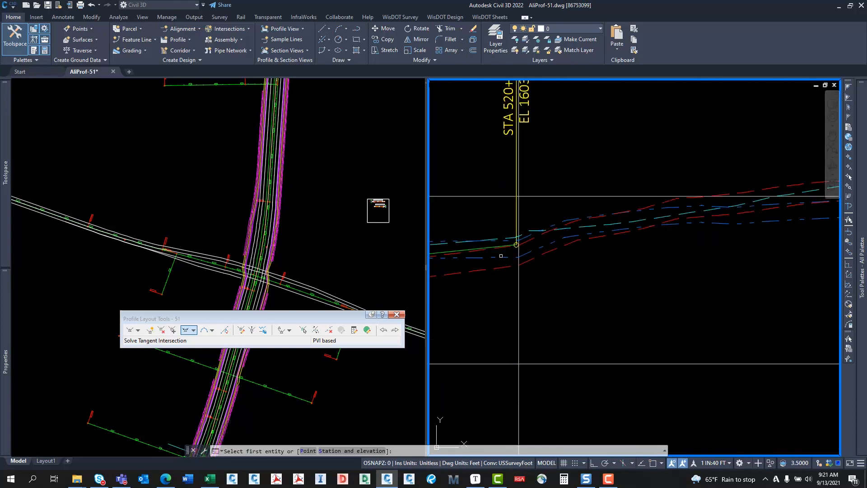
left_click(536, 235)
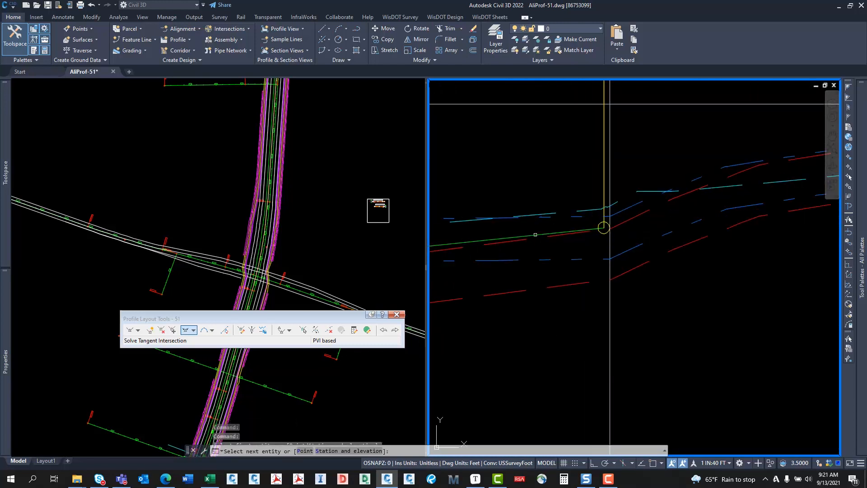
scroll(537, 240, "down", 6)
middle_click_drag(499, 250, 524, 244)
scroll(616, 223, "up", 5)
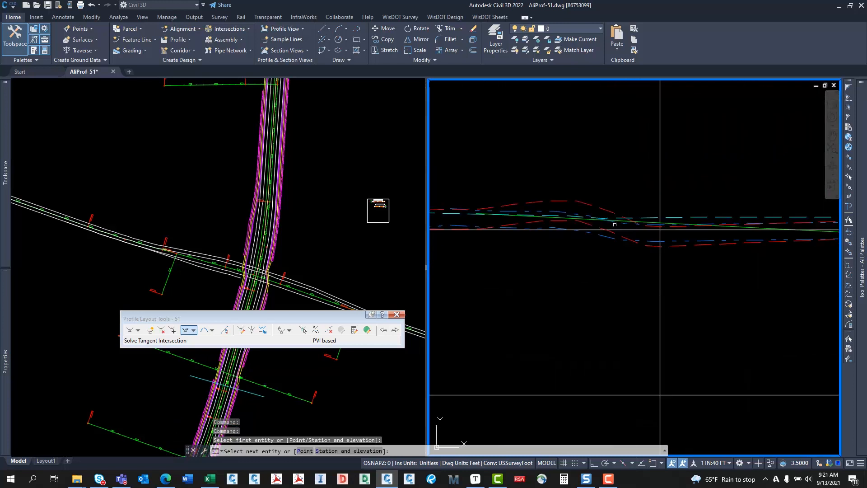
left_click(616, 223)
Solve the tangent intersection between the gently falling second tangent and the rising third tangent
scroll(615, 223, "down", 5)
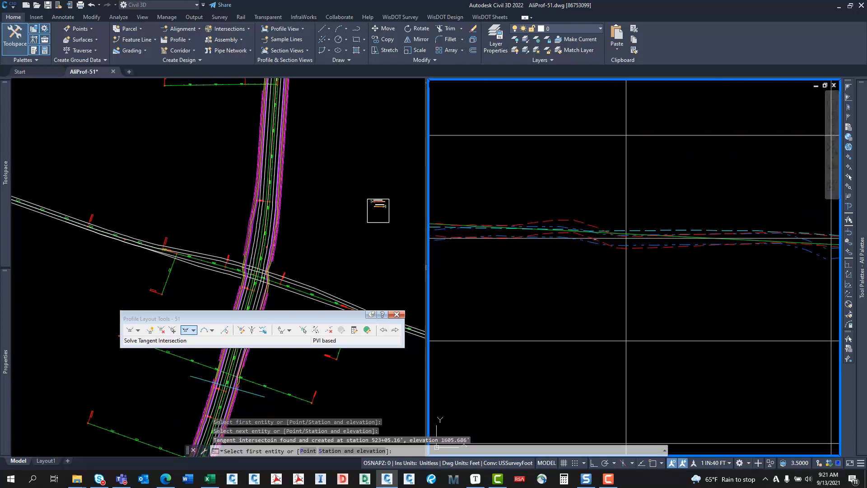
scroll(716, 205, "up", 2)
scroll(687, 207, "down", 4)
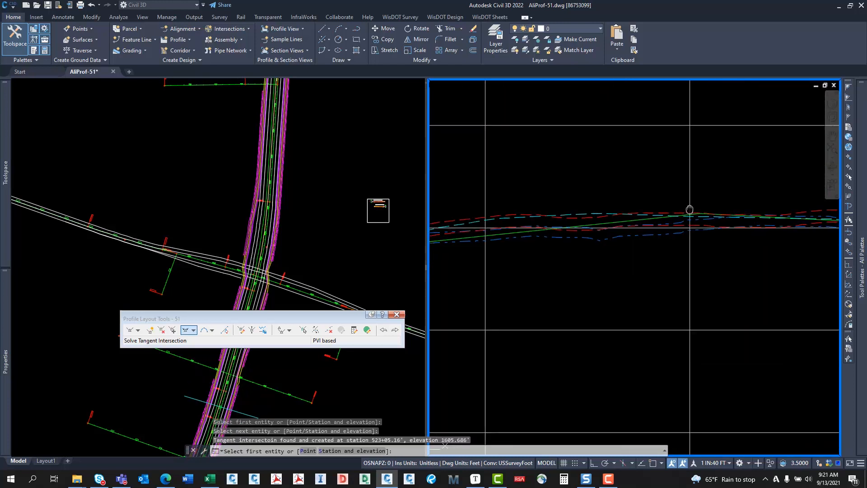
scroll(585, 225, "up", 4)
scroll(627, 244, "up", 4)
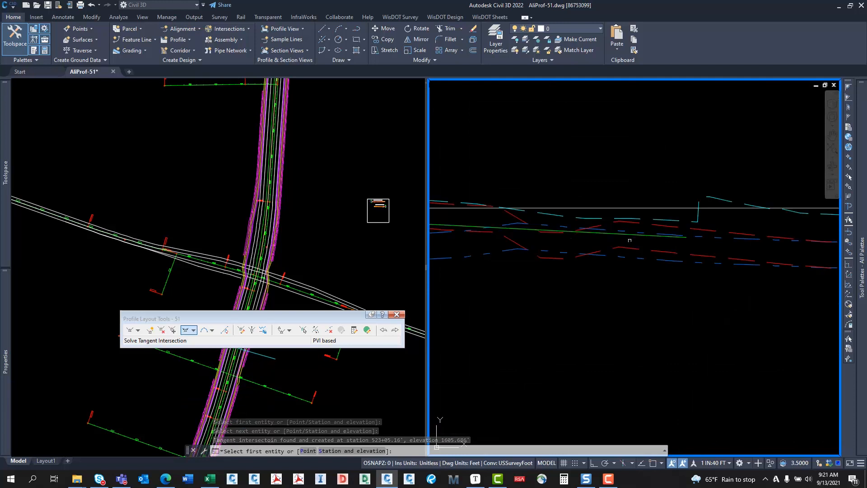
left_click(627, 234)
middle_click_drag(680, 230, 432, 248)
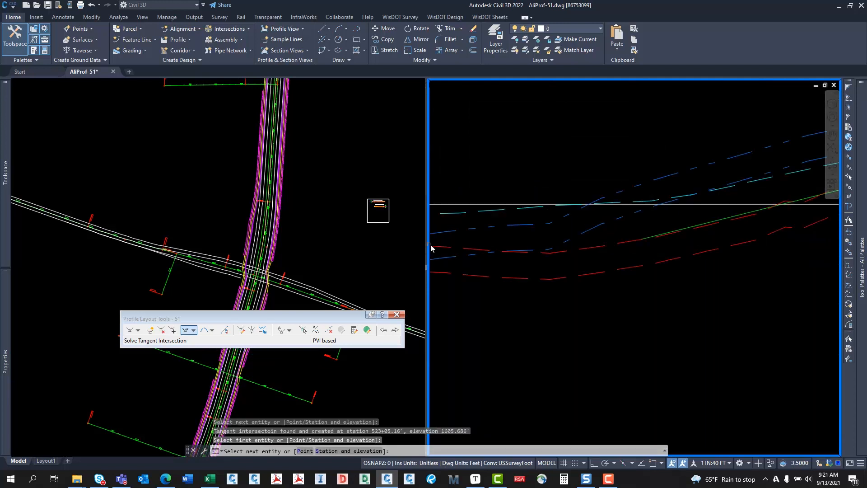
left_click(684, 227)
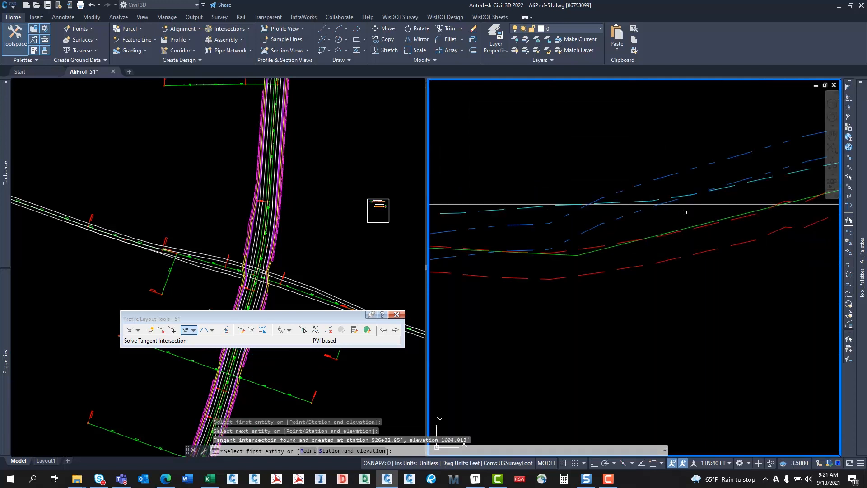
Solve the tangent intersection between the rising third tangent and the falling fourth tangent near station 529+00
scroll(684, 228, "down", 4)
scroll(603, 204, "up", 4)
left_click(603, 204)
left_click(603, 204)
scroll(604, 205, "down", 4)
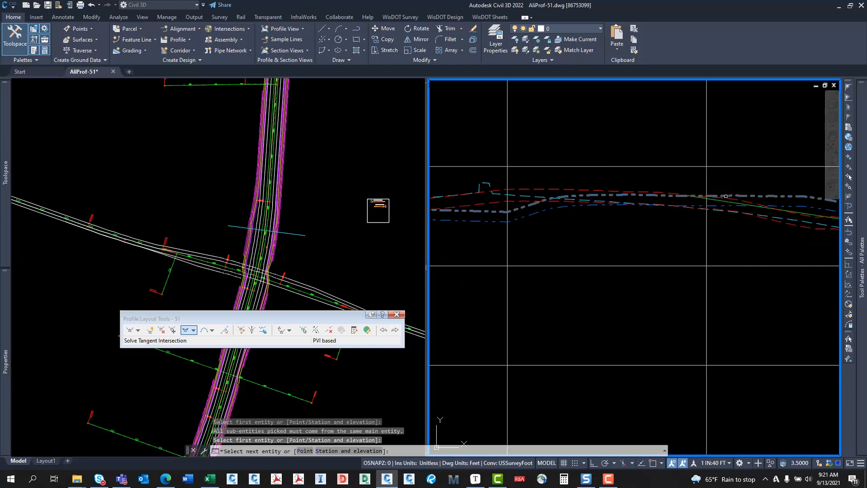
scroll(717, 204, "up", 4)
left_click(716, 204)
Solve the tangent intersection between the falling fourth tangent and the rising fifth tangent near station 531+50
scroll(717, 203, "down", 4)
scroll(683, 158, "up", 4)
left_click(682, 157)
scroll(683, 157, "down", 2)
left_click(651, 164)
scroll(651, 164, "down", 4)
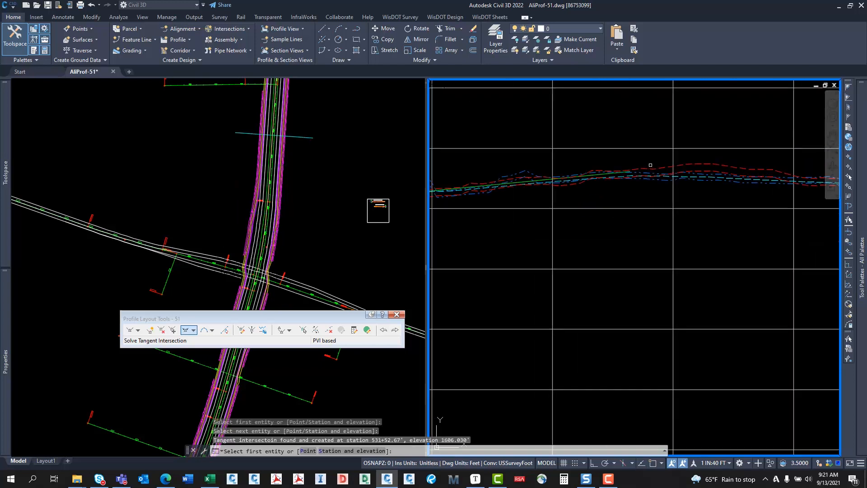
Solve the tangent intersection between the rising fifth tangent and the nearly flat sixth tangent near station 532+70
scroll(664, 176, "up", 4)
left_click(664, 176)
scroll(664, 176, "down", 4)
left_click(693, 163)
Solve the tangent intersection between the nearly flat sixth tangent and the last rising tangent, and end the tangent intersection command
scroll(616, 171, "up", 4)
left_click(615, 170)
scroll(615, 171, "down", 4)
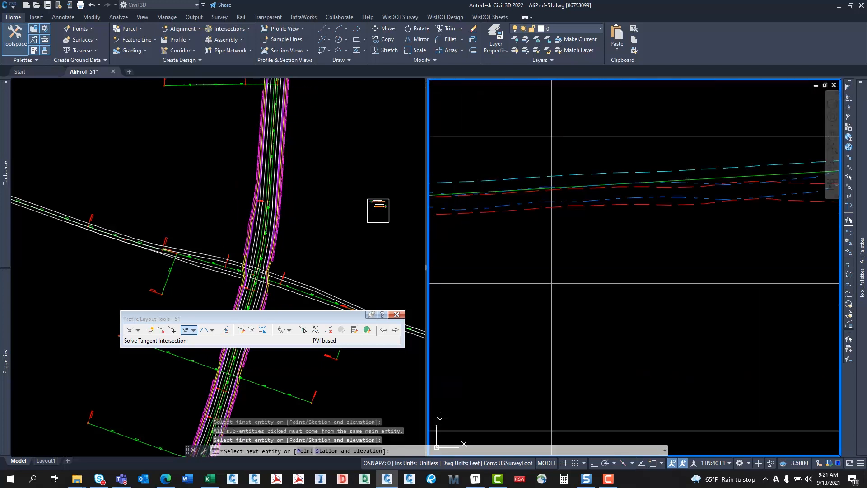
scroll(669, 174, "up", 4)
scroll(681, 175, "down", 4)
scroll(680, 176, "up", 2)
left_click(681, 175)
scroll(681, 175, "down", 4)
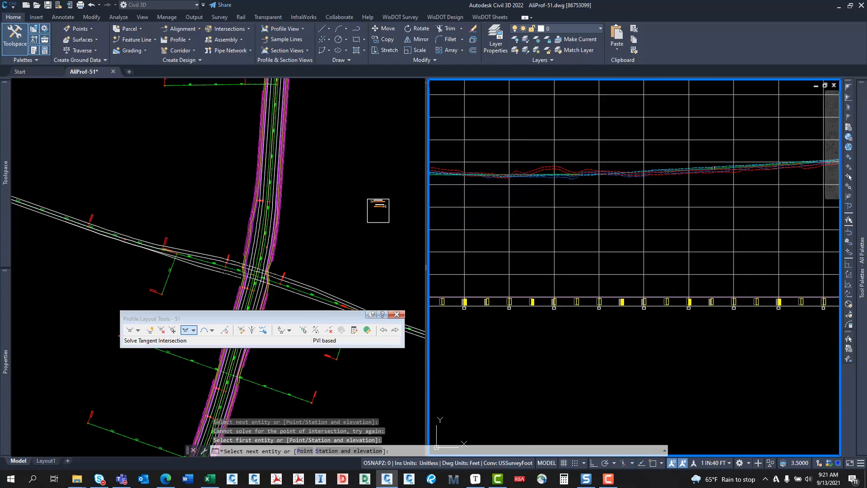
scroll(593, 176, "up", 4)
left_click(591, 189)
key("Return")
scroll(579, 204, "down", 4)
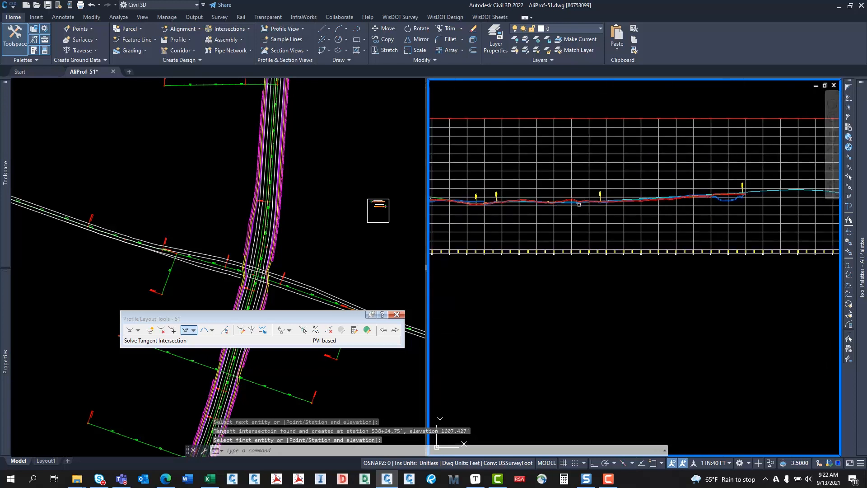
Review the joined tangents against the surface profiles along the whole layout profile
middle_click_drag(591, 205, 666, 197)
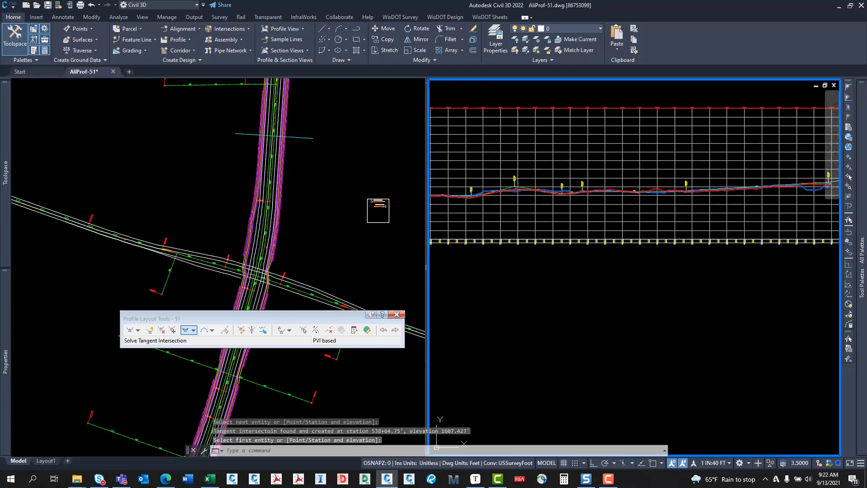
scroll(604, 179, "up", 3)
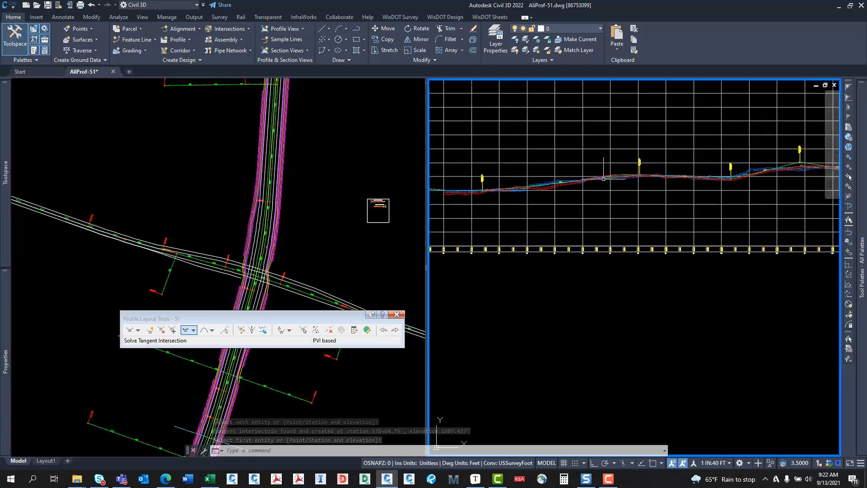
scroll(604, 179, "up", 2)
middle_click_drag(646, 180, 546, 180)
scroll(545, 181, "down", 2)
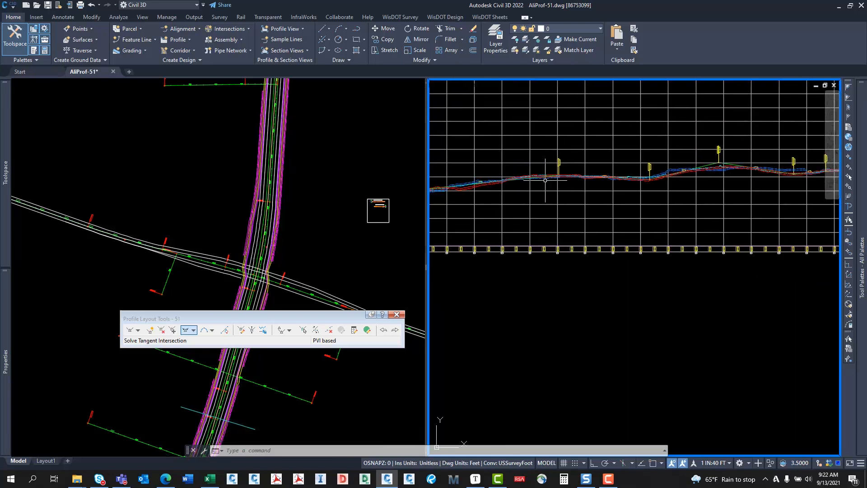
scroll(665, 168, "up", 2)
middle_click_drag(665, 168, 514, 181)
middle_click_drag(612, 178, 509, 171)
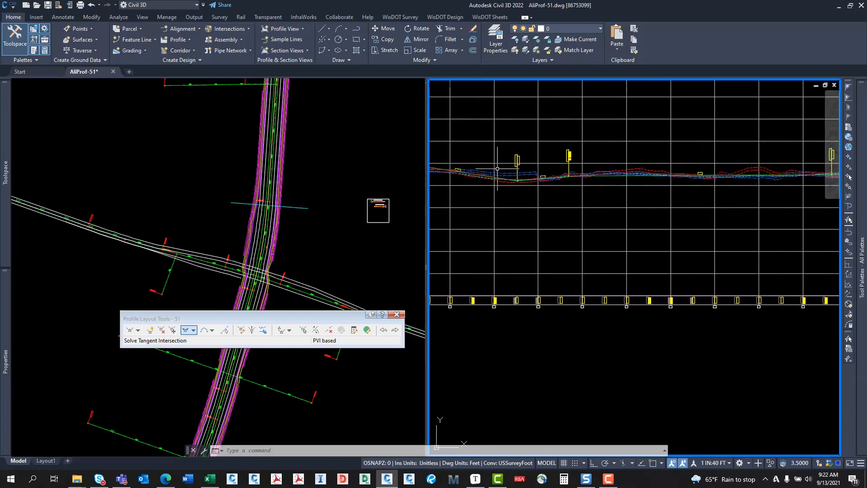
scroll(601, 178, "up", 3)
middle_click_drag(599, 179, 631, 182)
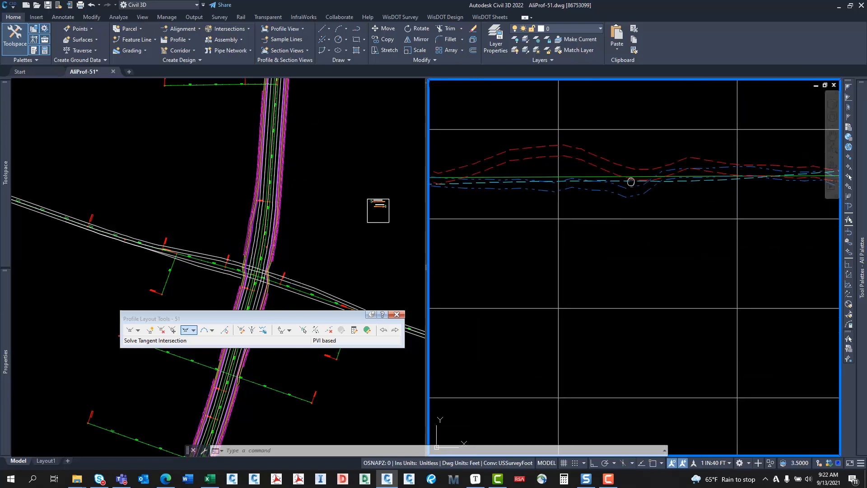
scroll(626, 184, "down", 3)
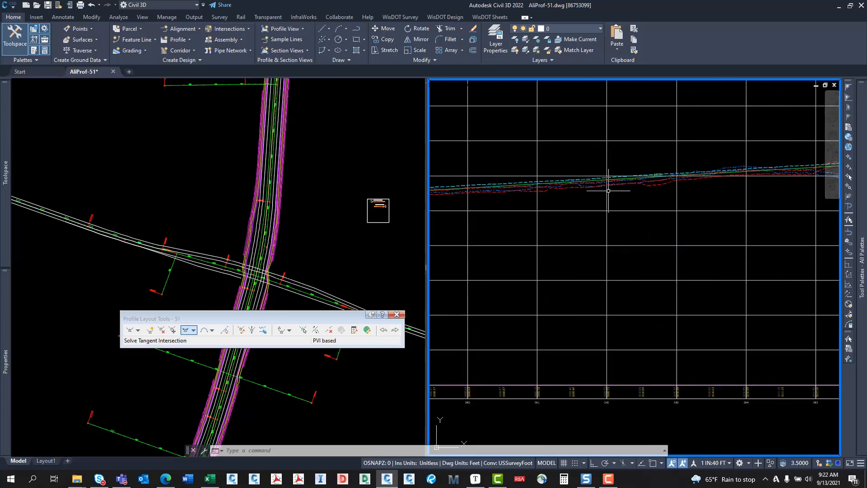
scroll(605, 191, "down", 4)
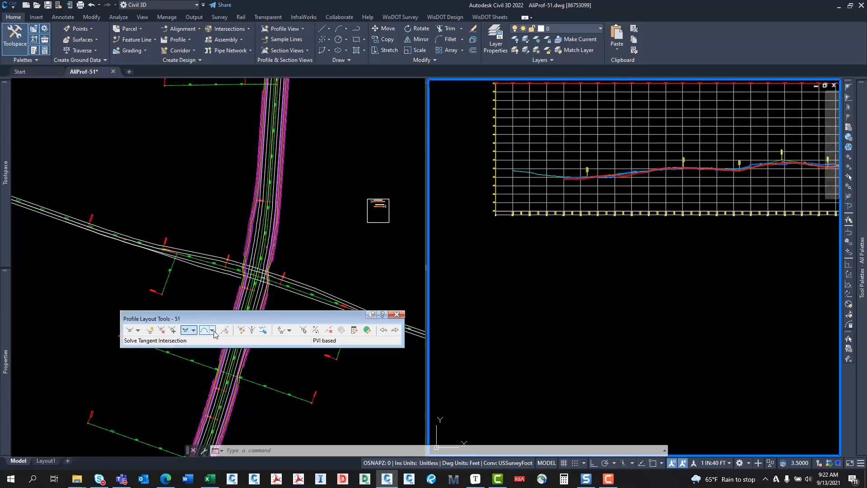
Add a free parabolic vertical curve 200 feet long at the first crest PVI near station 523+05
left_click(213, 330)
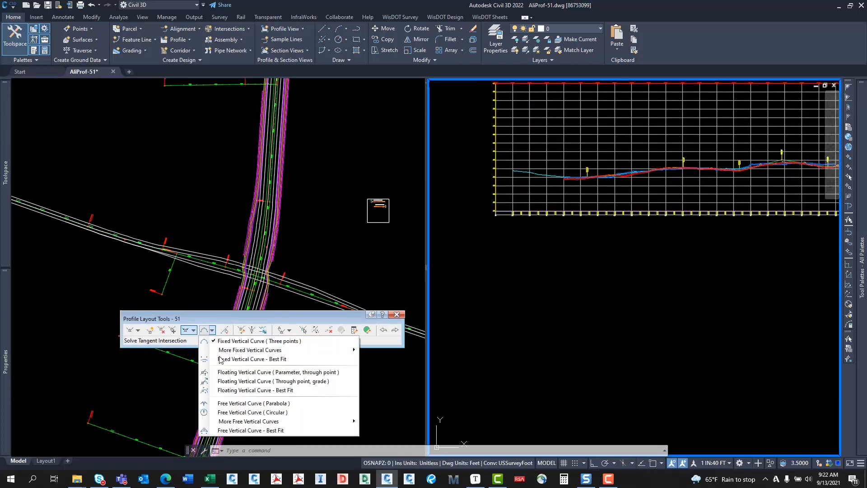
left_click(242, 407)
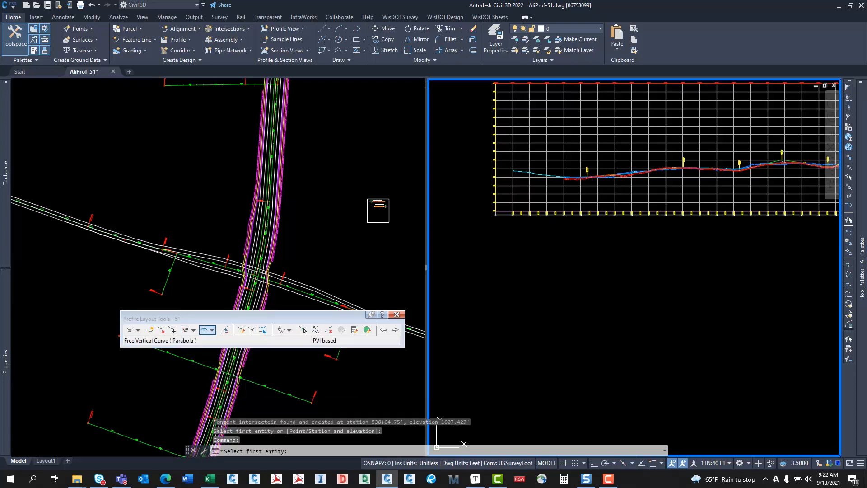
scroll(574, 166, "up", 5)
scroll(573, 166, "up", 8)
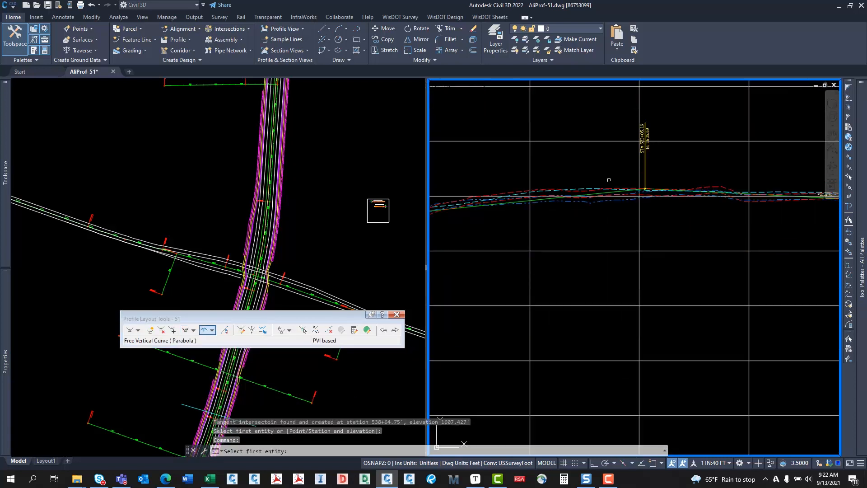
left_click(571, 187)
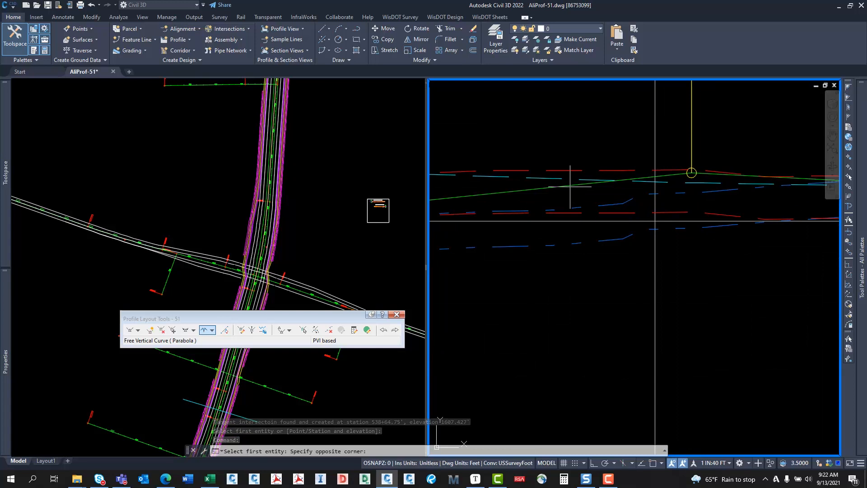
left_click(544, 189)
left_click(710, 173)
left_click(687, 173)
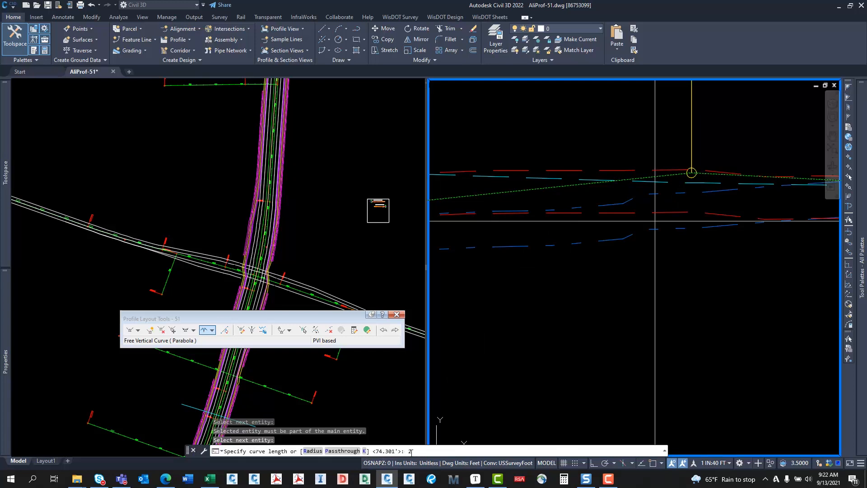
type("200")
key("Return")
Add a free parabolic vertical curve with the default 146.857' length at the sag PVI near station 526+33
scroll(624, 290, "down", 3)
middle_click_drag(747, 251, 623, 202)
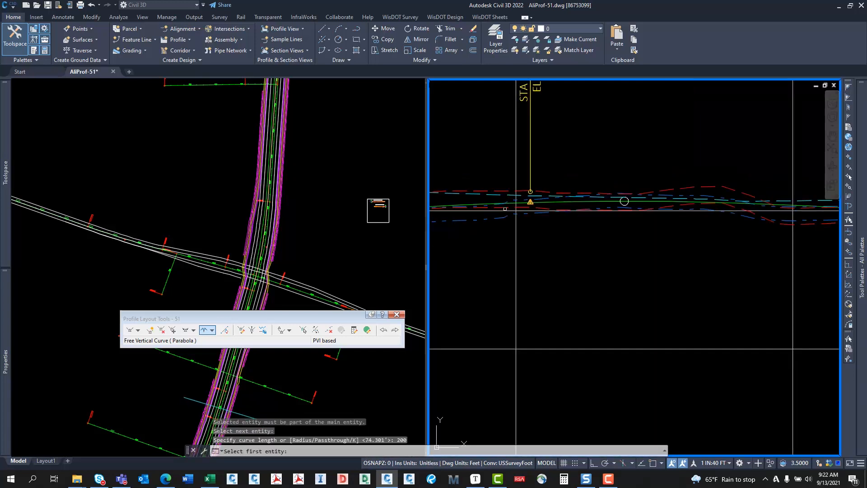
middle_click_drag(787, 194, 391, 177)
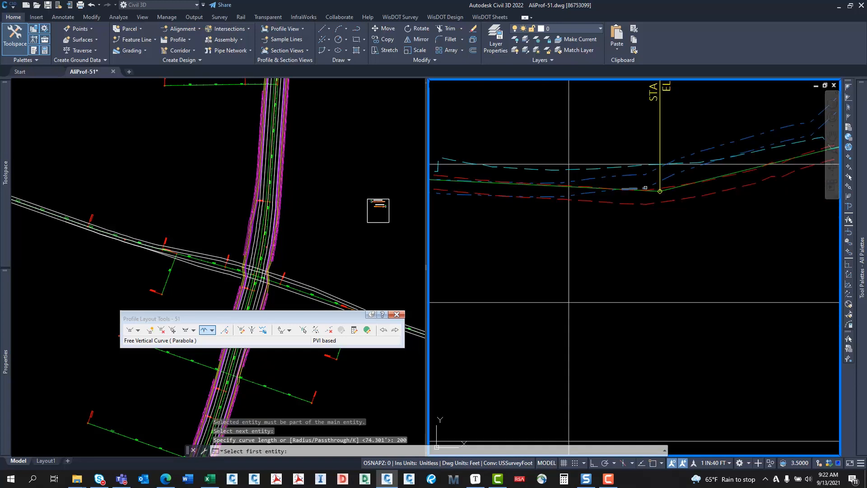
scroll(646, 187, "up", 2)
left_click(677, 201)
left_click(729, 198)
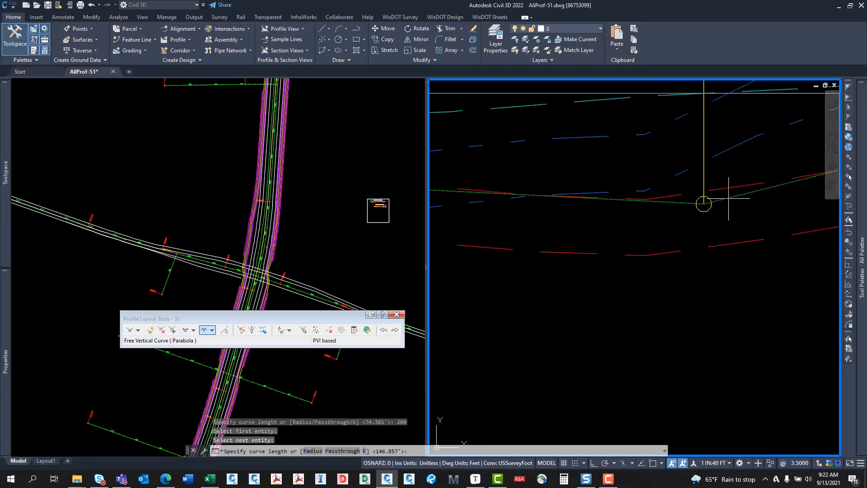
key("Return")
Add a free parabolic vertical curve with the default 193.268' length at the high crest PVI near station 528+82
scroll(729, 199, "down", 5)
middle_click_drag(705, 201, 461, 217)
middle_click_drag(763, 201, 560, 203)
scroll(565, 181, "up", 2)
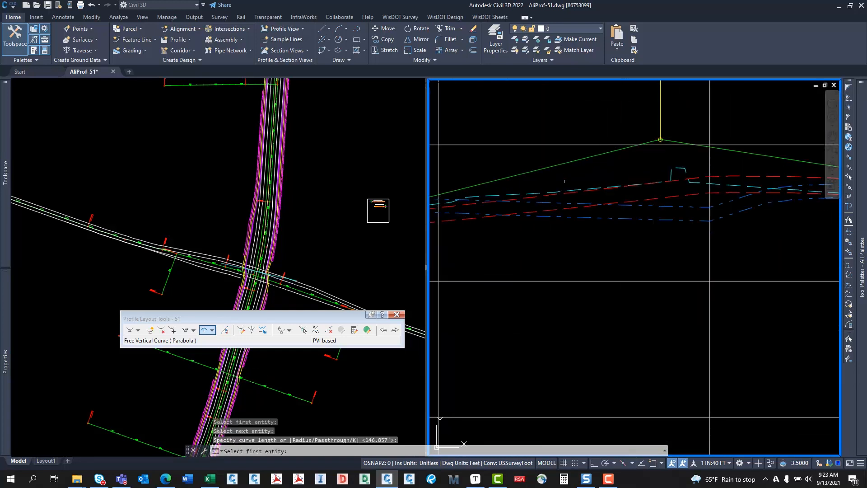
left_click(573, 165)
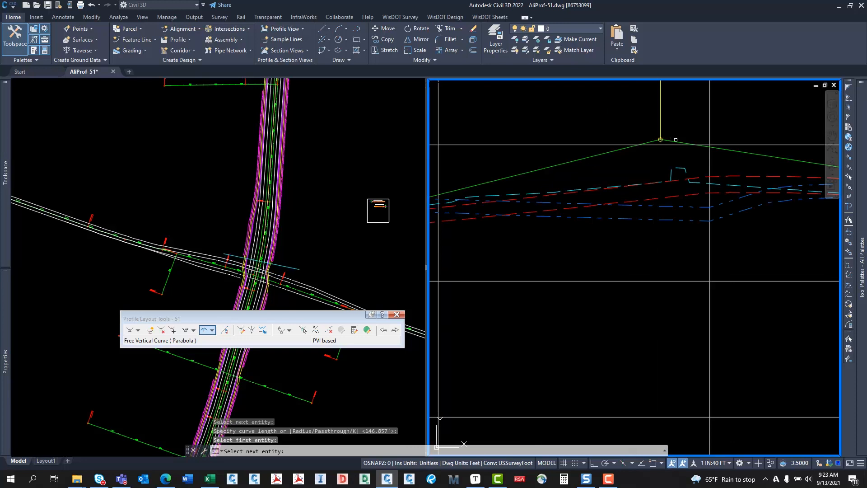
left_click(673, 141)
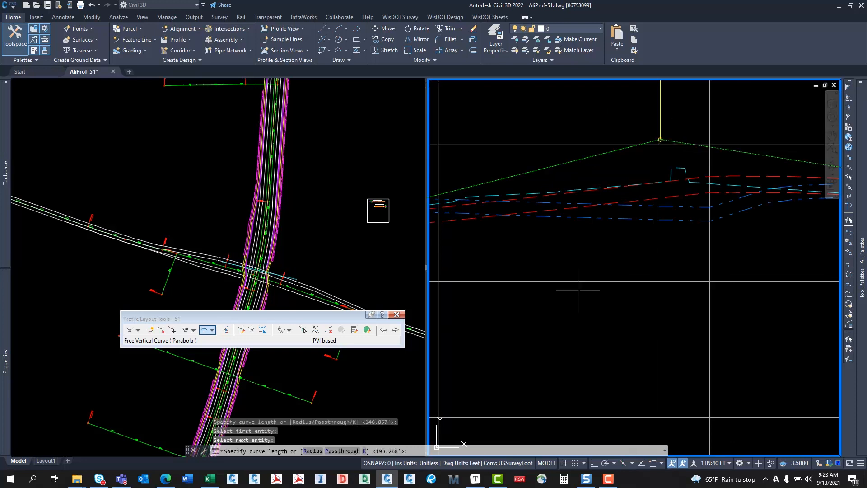
key("Return")
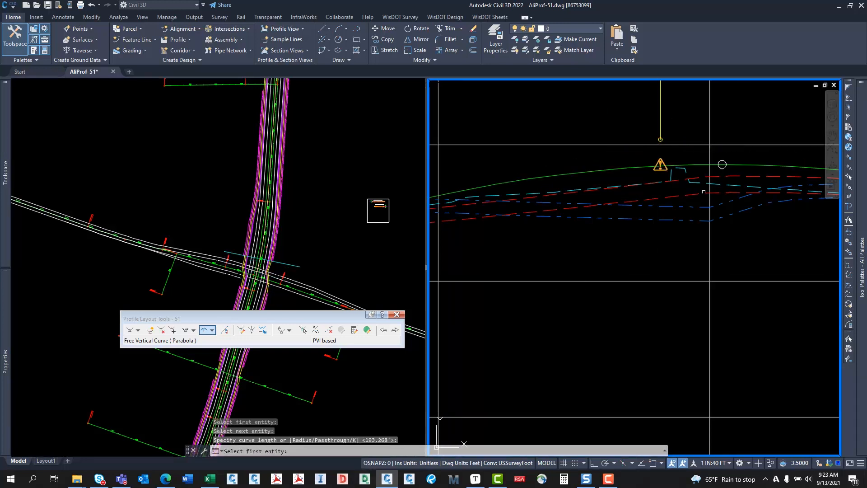
Add a free parabolic vertical curve with the default 122.852' length at the sag PVI near station 531+53
scroll(559, 165, "down", 2)
mouse_move(785, 163)
middle_mouse_down()
mouse_move(705, 163)
mouse_move(524, 135)
middle_mouse_up()
scroll(583, 149, "up", 2)
scroll(617, 175, "up", 4)
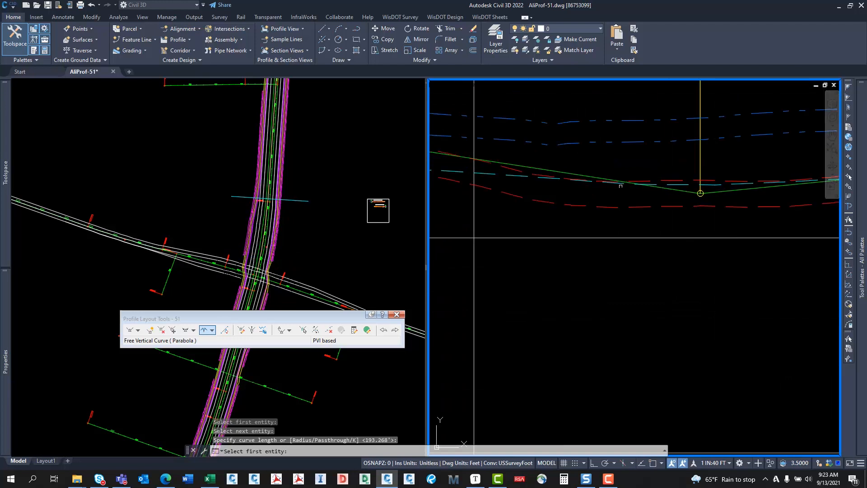
left_click(671, 188)
left_click(713, 190)
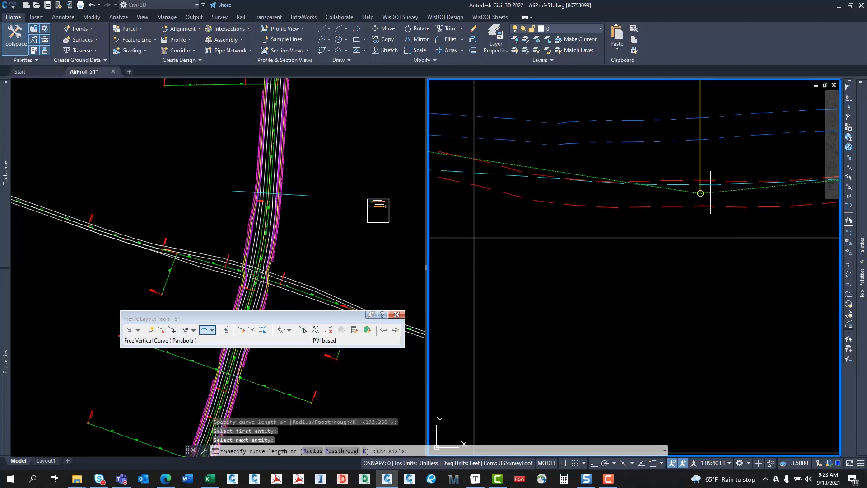
key("Return")
Add free parabolic vertical curves at the last two PVIs, using 44.224' near station 532+69 and the default 27.170' near station 538+65
scroll(741, 181, "down", 5)
middle_click_drag(732, 162, 467, 148)
middle_click_drag(709, 128, 586, 149)
scroll(547, 171, "up", 6)
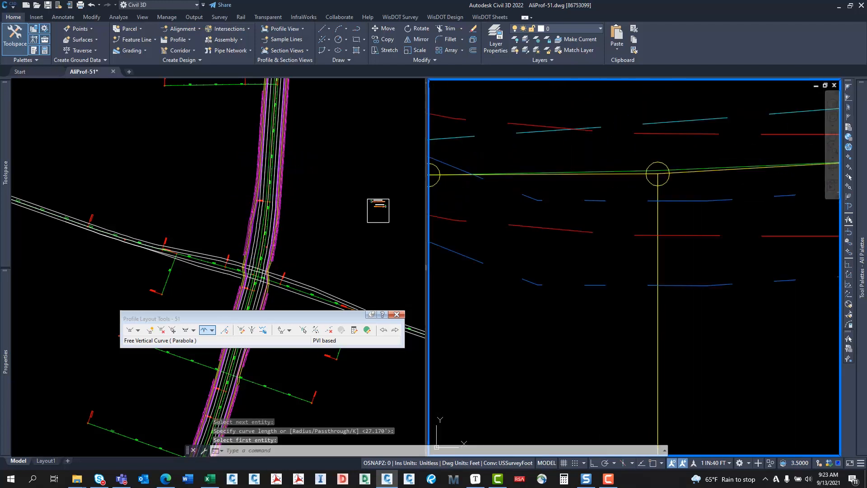
key("Escape")
Stretch the last sag curve near station 538+65 to a length of about 135 feet
left_click(658, 173)
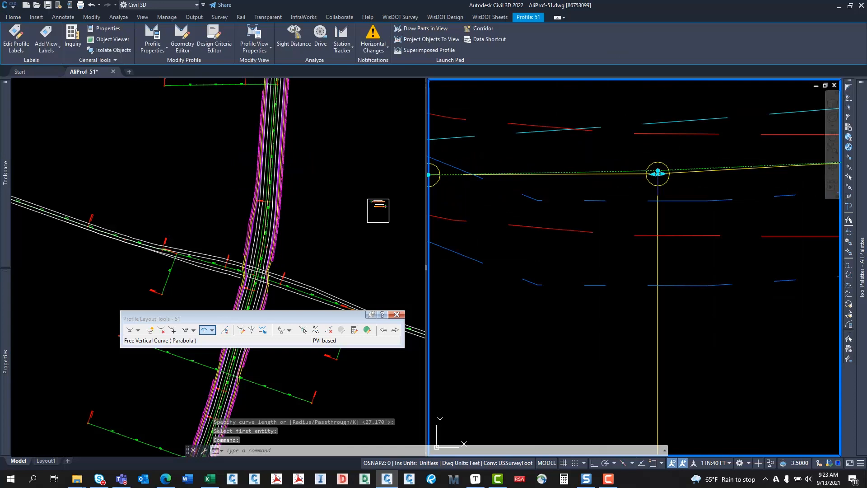
left_click(658, 173)
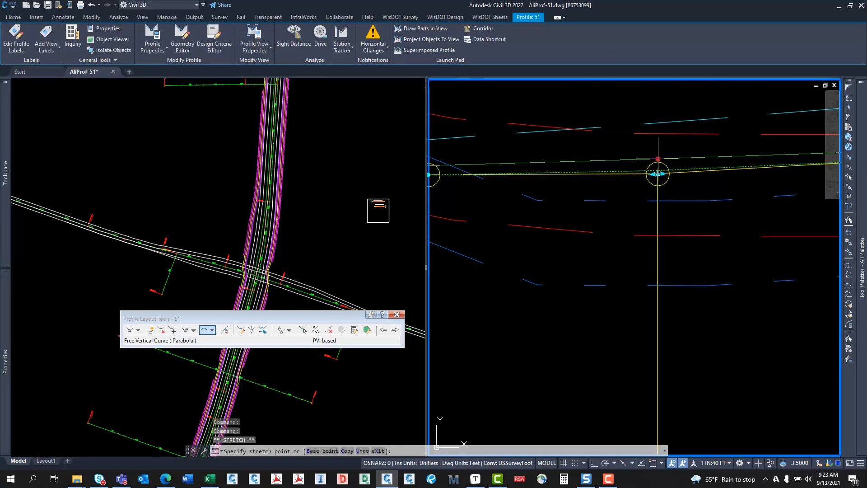
scroll(592, 196, "down", 10)
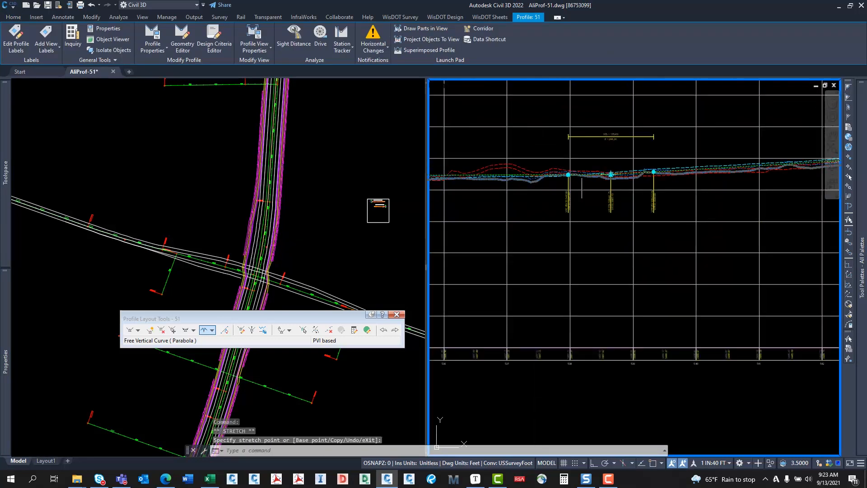
Open the profile's entity grid and widen it to show the curve lengths, K values and minimum K criteria
scroll(583, 181, "up", 6)
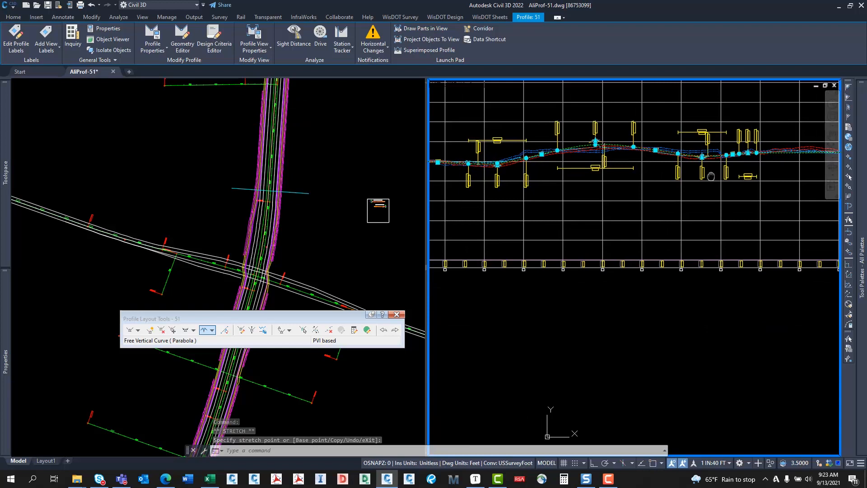
middle_click_drag(583, 156, 738, 146)
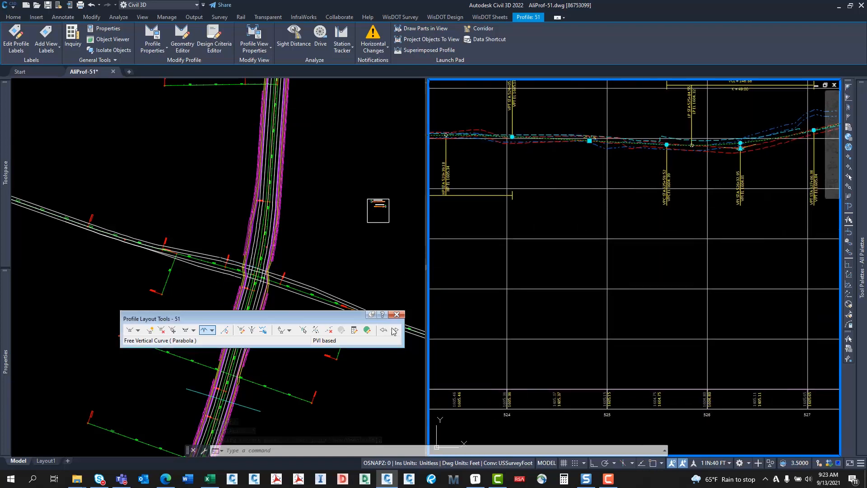
left_click(367, 330)
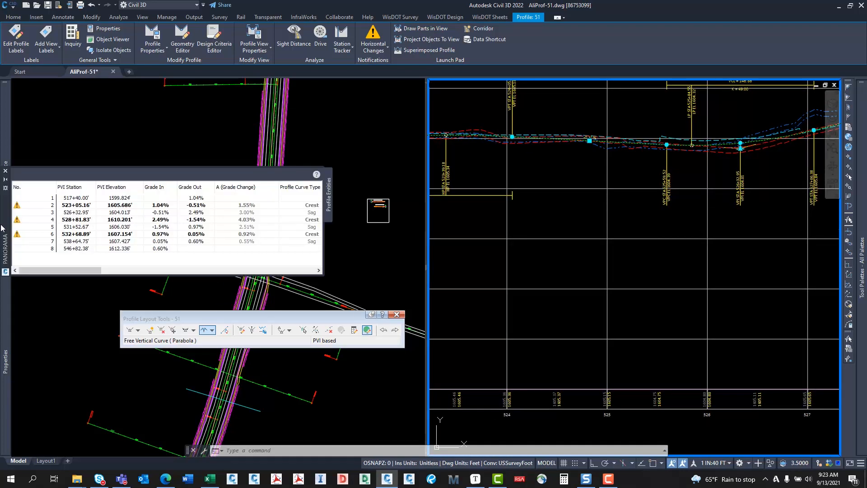
left_click_drag(4, 227, 125, 242)
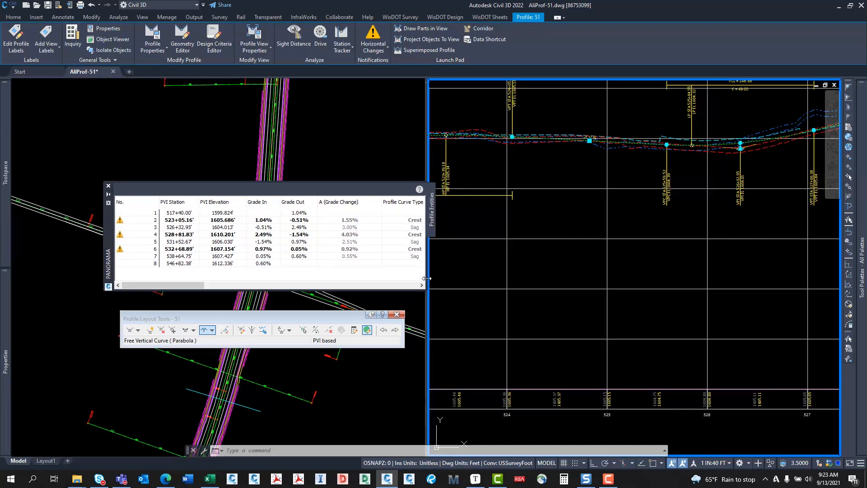
left_click_drag(426, 279, 797, 272)
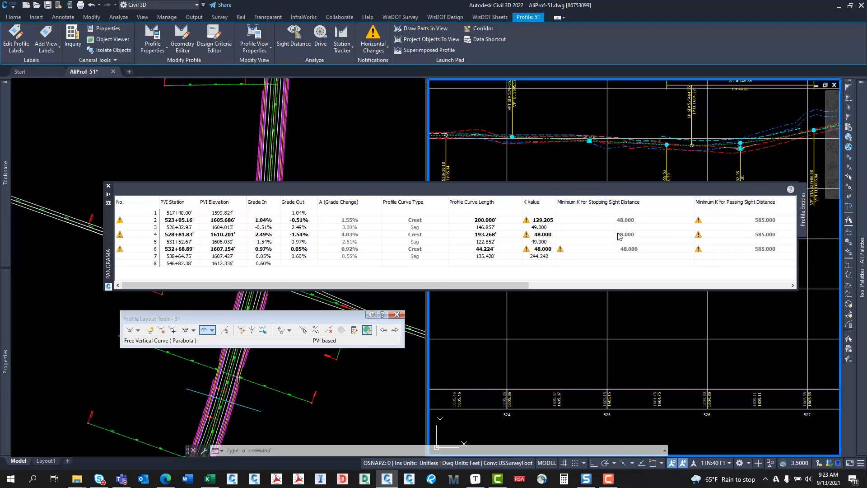
Try a K value of 50 and then a 50' curve length on the crest curve at station 532+68.89
double_click(541, 249)
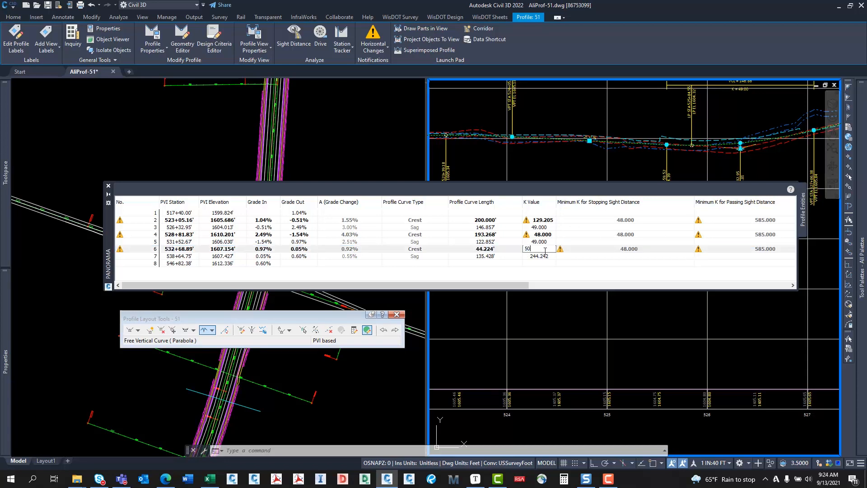
key("Return")
double_click(501, 250)
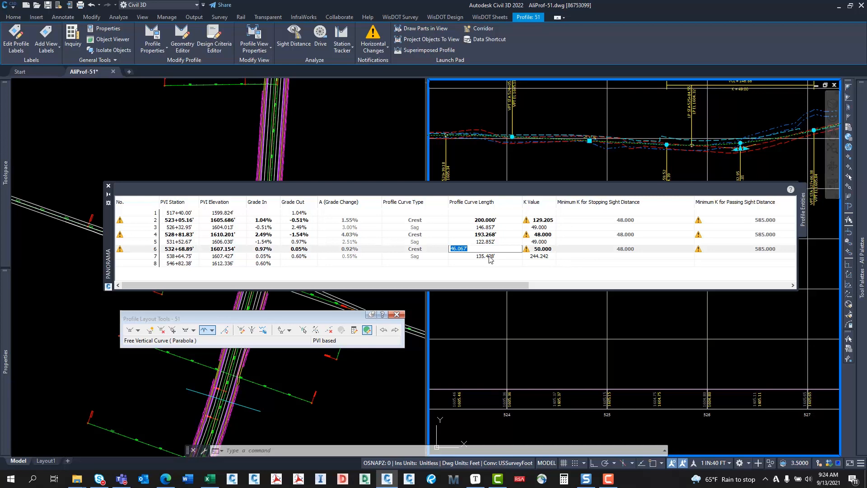
key("Return")
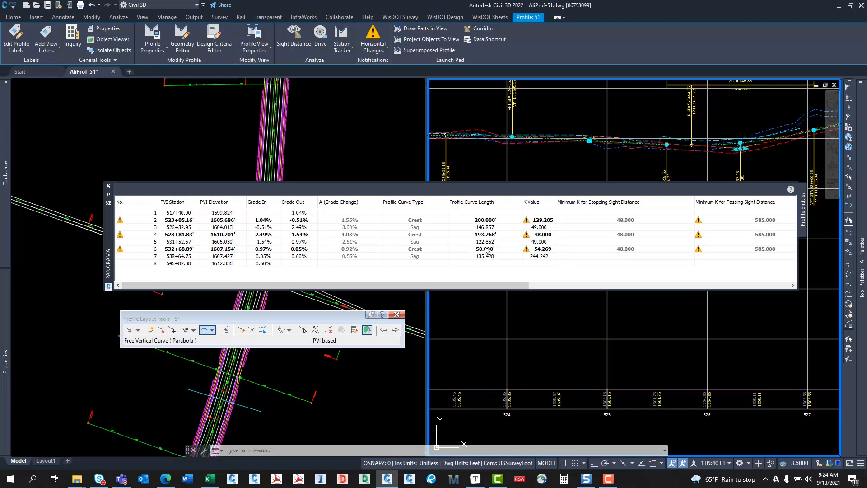
Set the crest curve lengths to 100' at station 532+68.89 and 200' at station 528+81.83, and move the entity grid off the profile
double_click(497, 250)
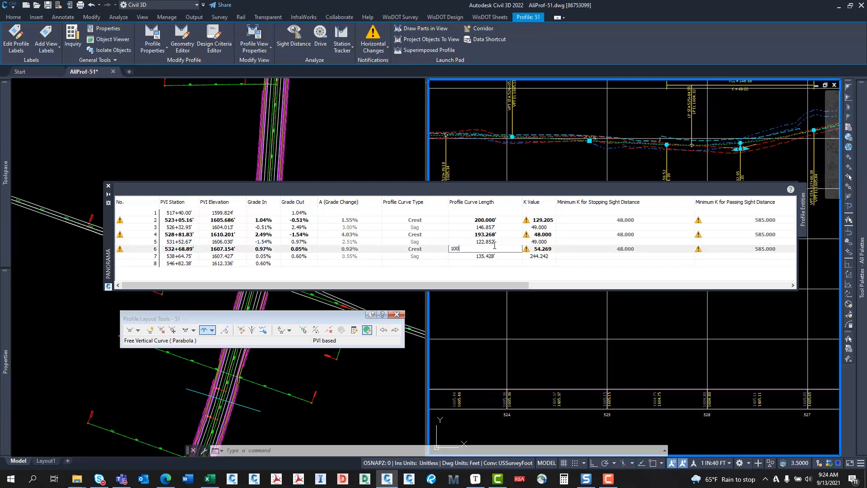
key("Return")
left_click(495, 234)
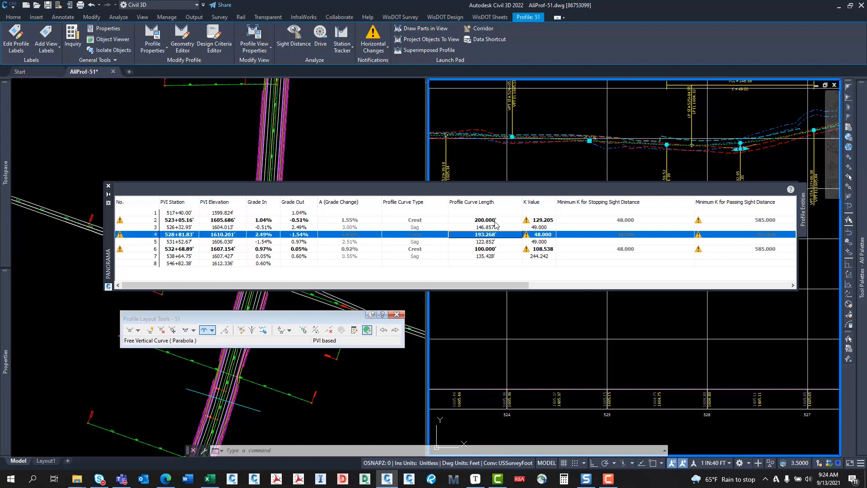
type("2")
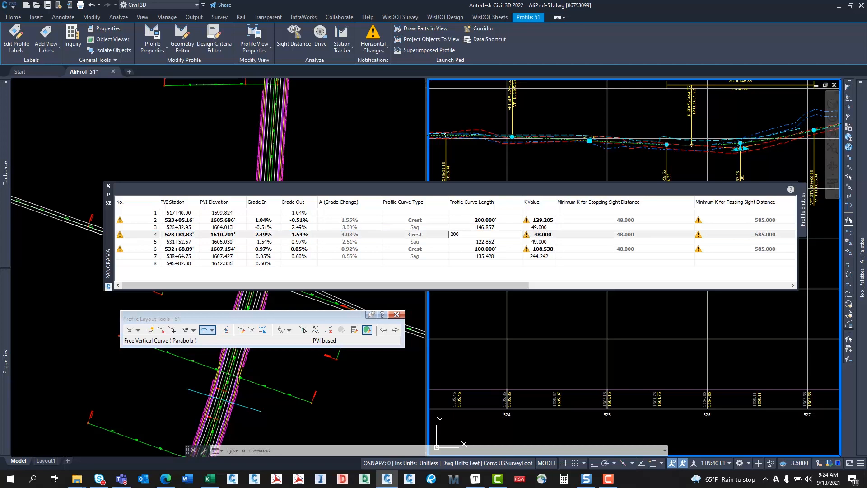
type("00")
key("Return")
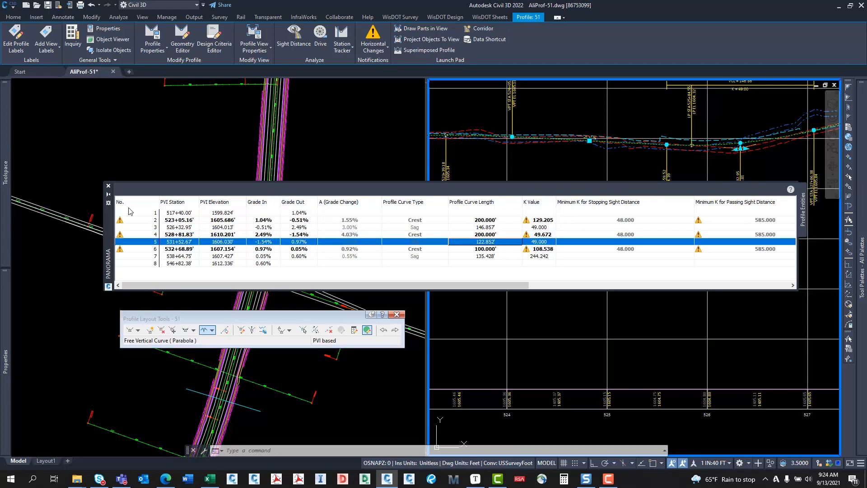
left_click_drag(108, 235, 94, 337)
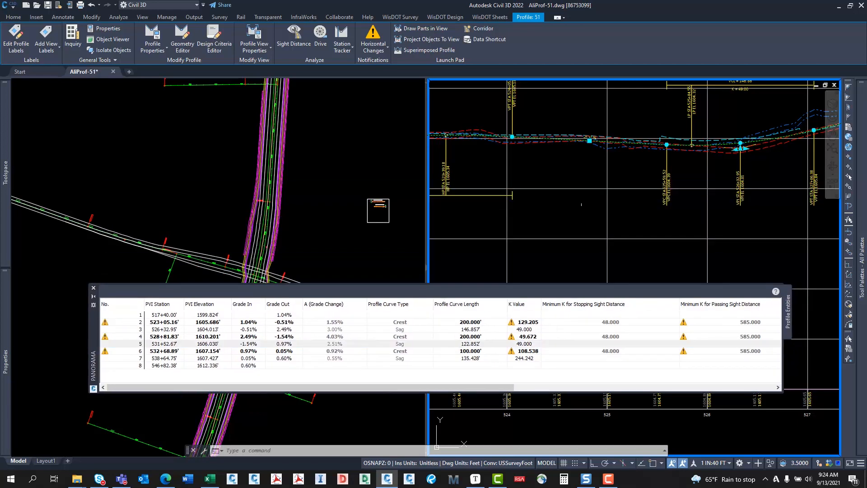
Stretch the crest curve near station 523+05 to a length of about 61 feet
scroll(582, 204, "up", 8)
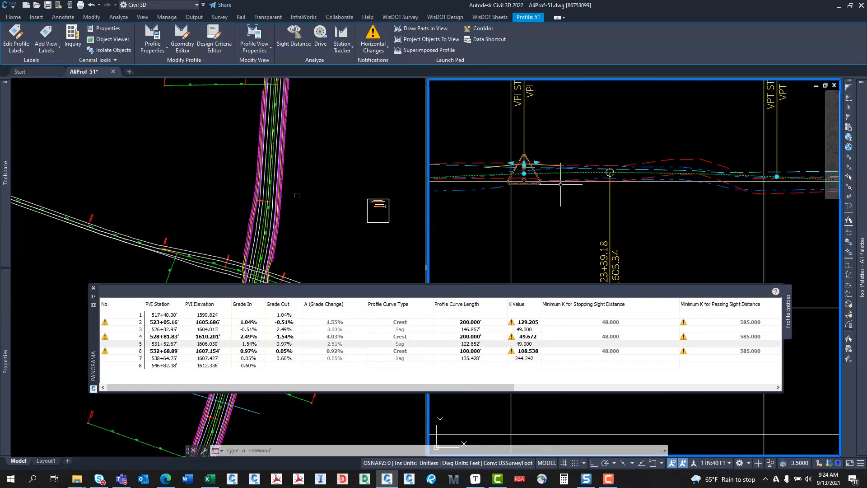
scroll(561, 184, "up", 5)
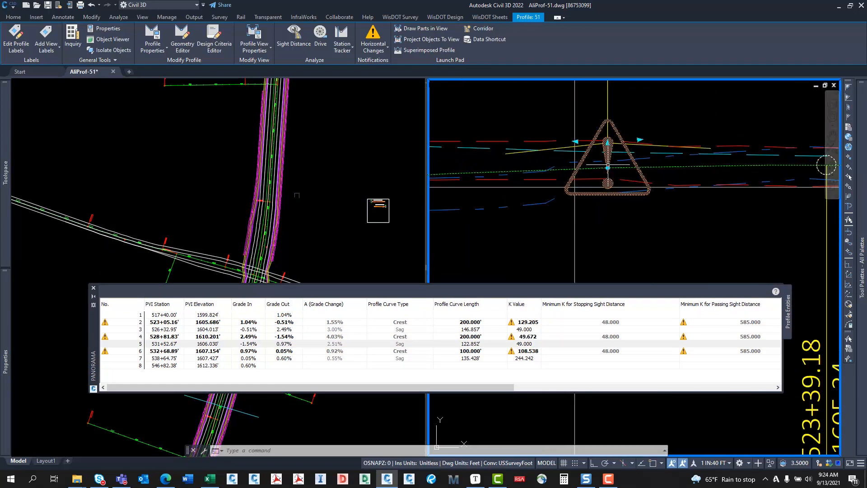
scroll(575, 186, "down", 4)
middle_click_drag(647, 170, 492, 186)
scroll(491, 184, "up", 3)
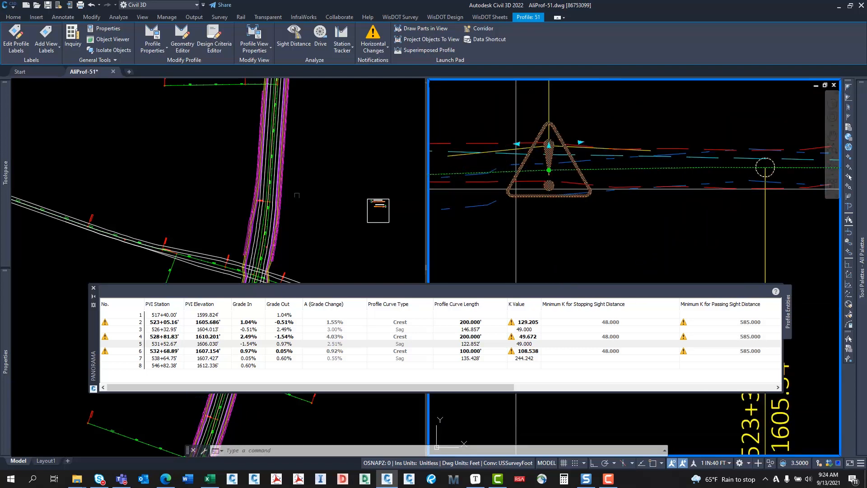
left_click(549, 158)
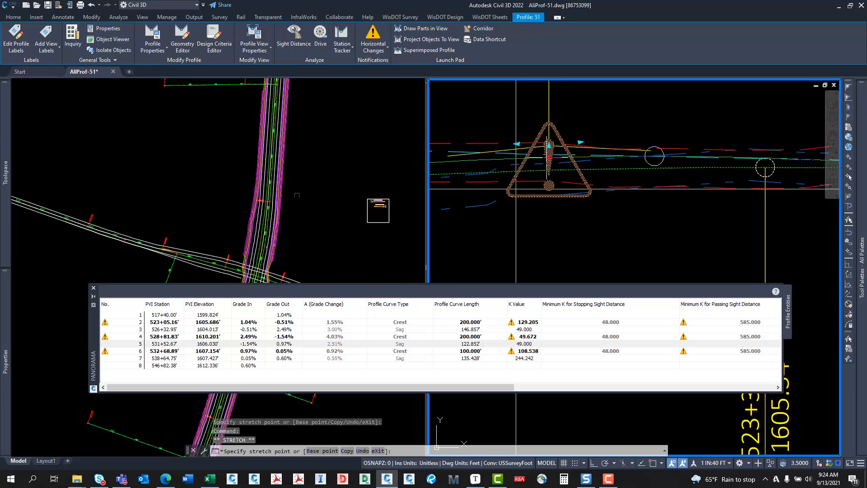
left_click(549, 152)
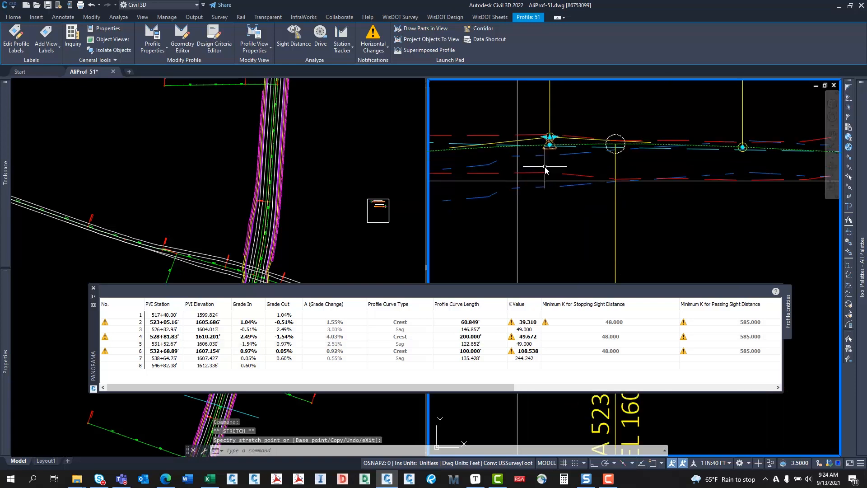
Stretch the crest curve near station 523+05 to a length of about 138 feet
middle_click_drag(545, 171, 596, 180)
scroll(550, 178, "down", 2)
scroll(611, 180, "down", 2)
scroll(597, 180, "up", 3)
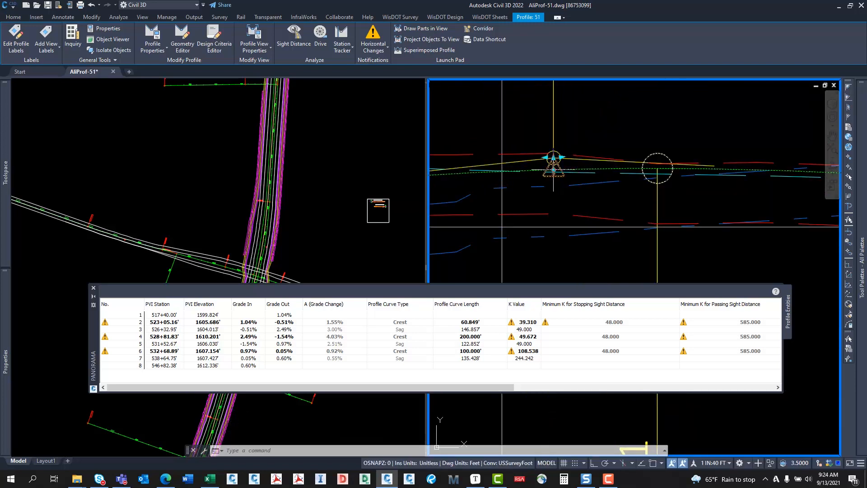
left_click(554, 170)
left_click(554, 184)
scroll(559, 181, "down", 3)
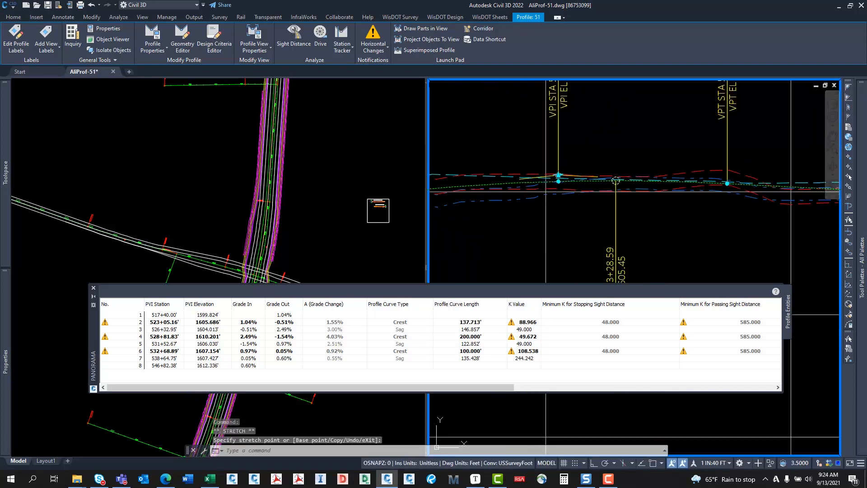
scroll(559, 175, "up", 2)
left_click(557, 175)
middle_click_drag(506, 168, 592, 157)
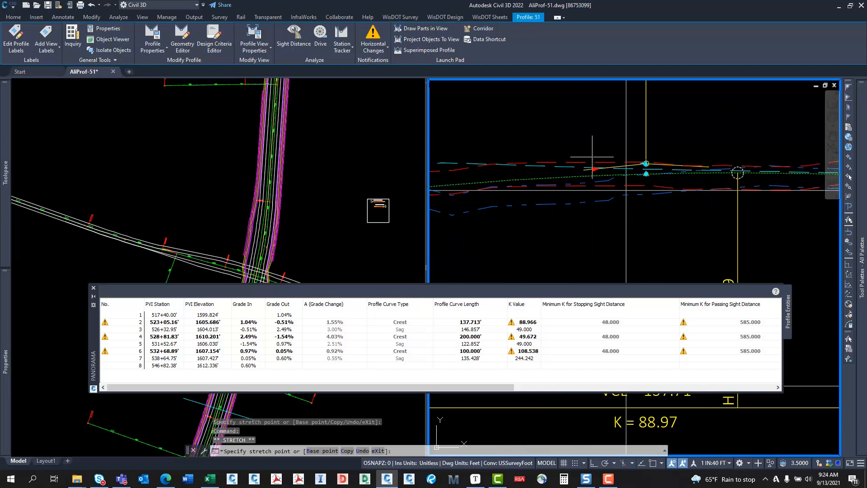
middle_click_drag(706, 158, 526, 164)
key("Escape")
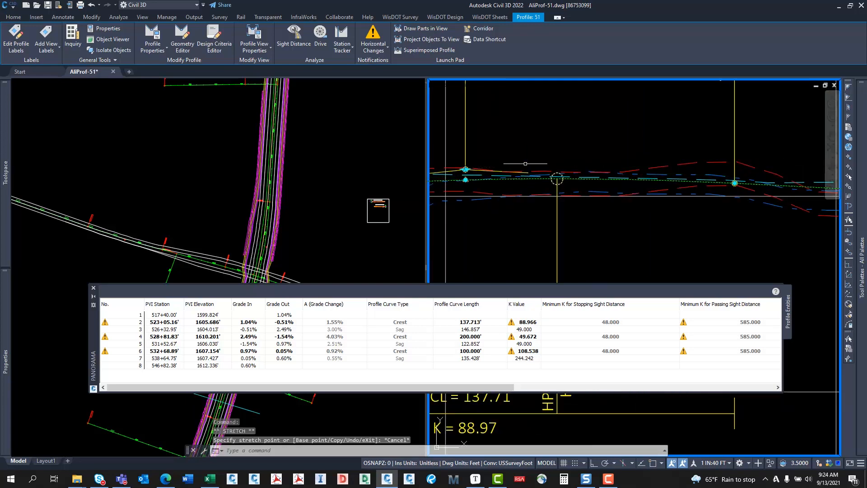
Stretch the sag curve near station 526+33 to a length of about 61 feet
scroll(547, 163, "down", 5)
middle_click_drag(723, 160, 603, 185)
scroll(705, 168, "up", 5)
middle_click_drag(718, 203, 605, 202)
scroll(633, 196, "down", 2)
scroll(605, 202, "up", 1)
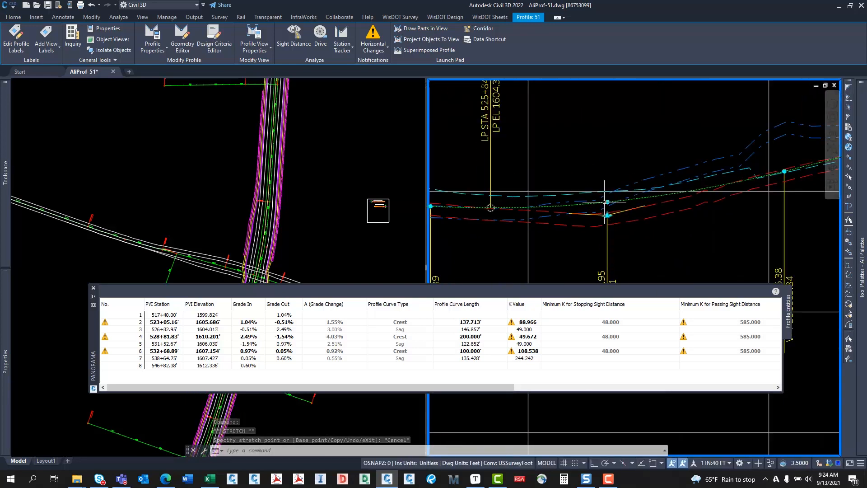
scroll(605, 202, "up", 2)
left_click(608, 224)
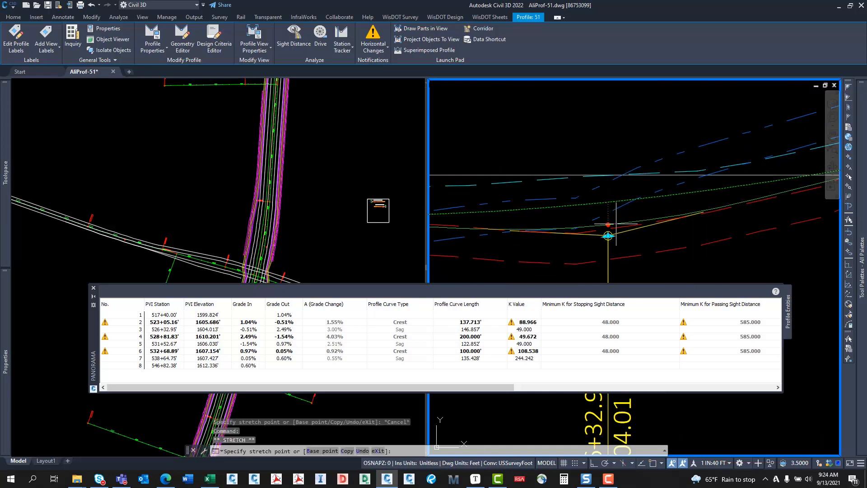
left_click(616, 225)
scroll(607, 230, "down", 4)
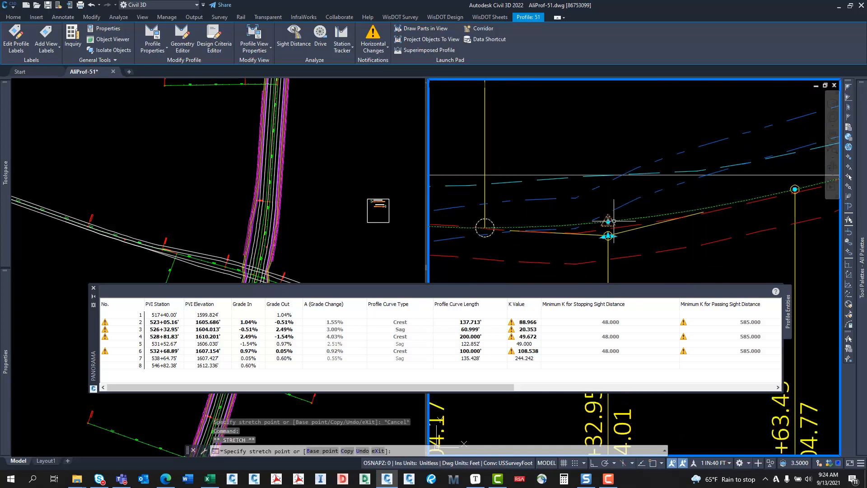
Check the sag curve near station 526+33 against the minimum K for headlight sight distance and set its K value to 50
left_click(532, 332)
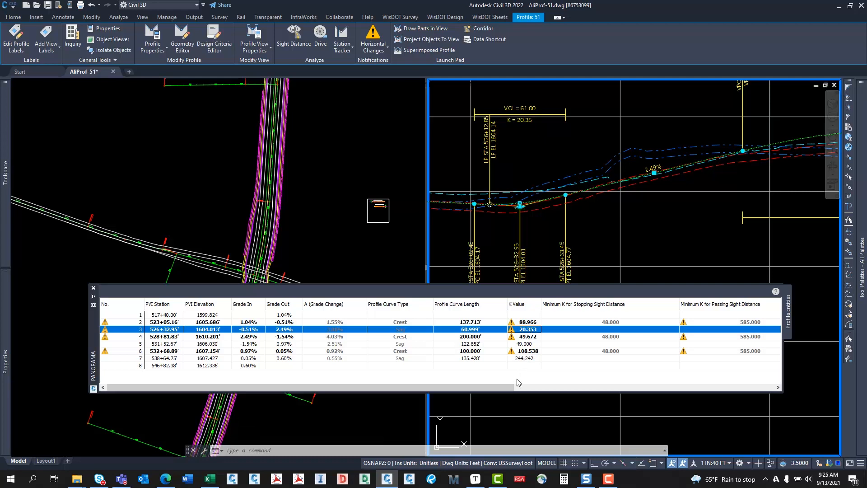
left_click_drag(518, 382, 660, 387)
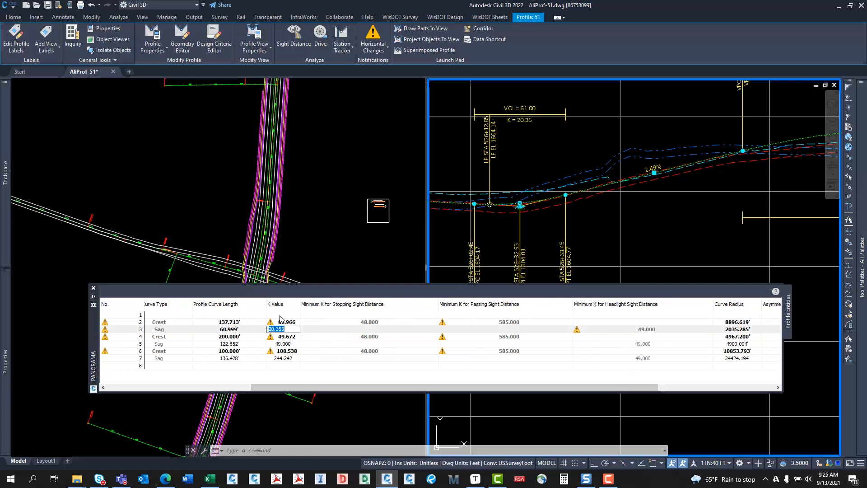
type("50")
key("Return")
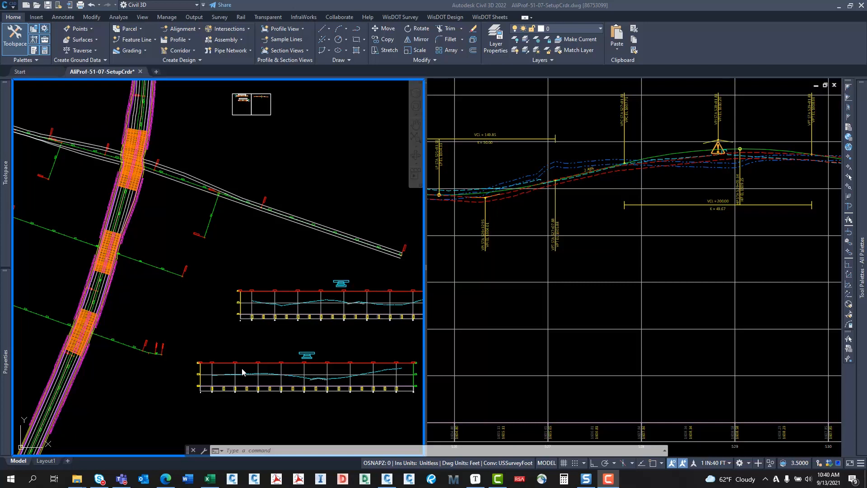
Examine how proposed profile 51 and its vertical curves follow the surrounding surface profiles along the profile view
middle_click_drag(217, 315, 228, 293)
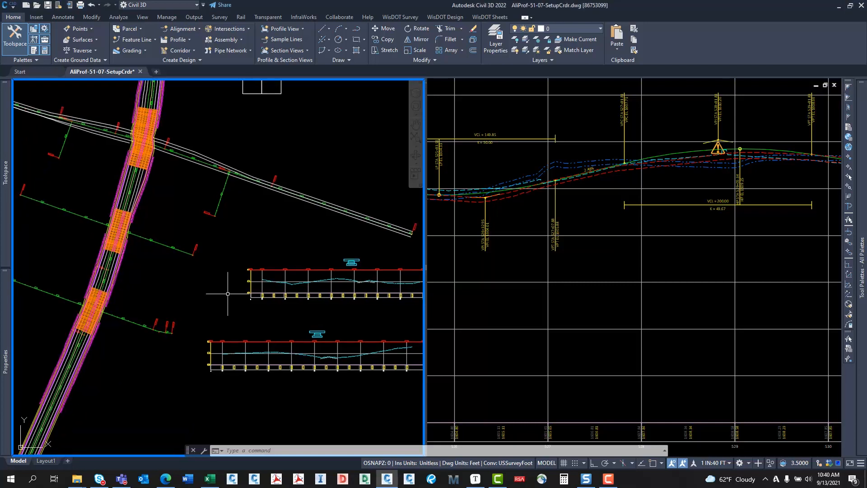
left_click(559, 264)
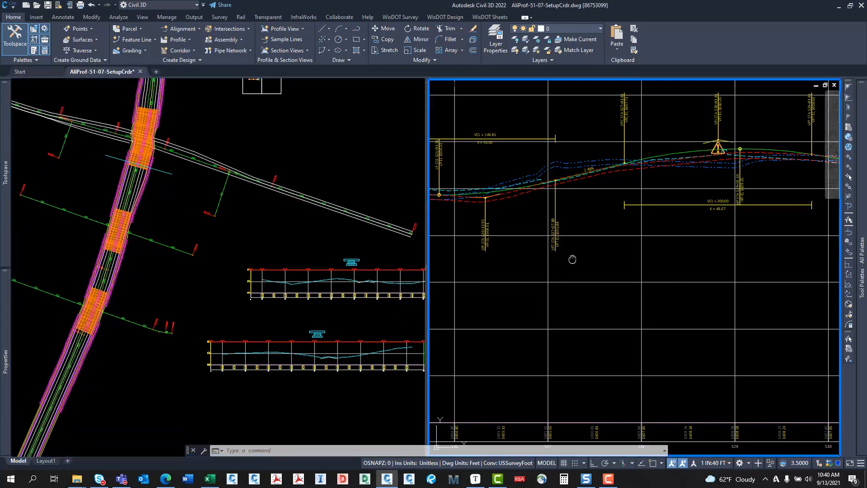
middle_click_drag(573, 259, 642, 216)
scroll(665, 276, "down", 2)
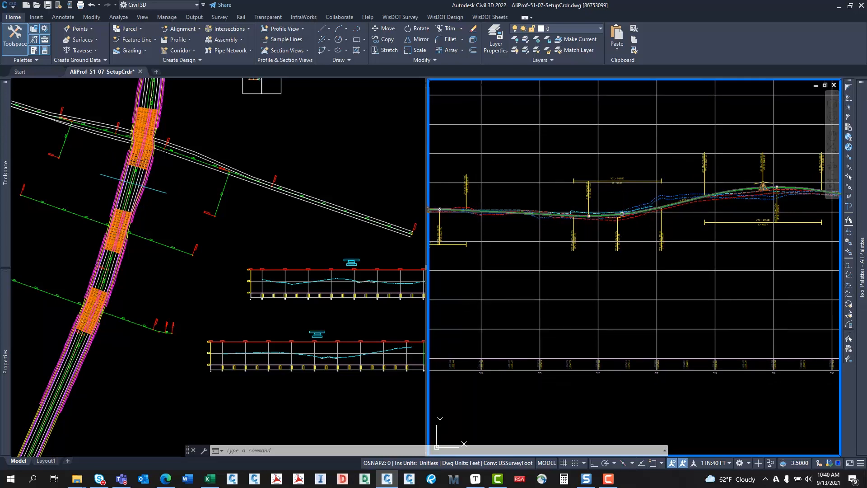
mouse_move(623, 212)
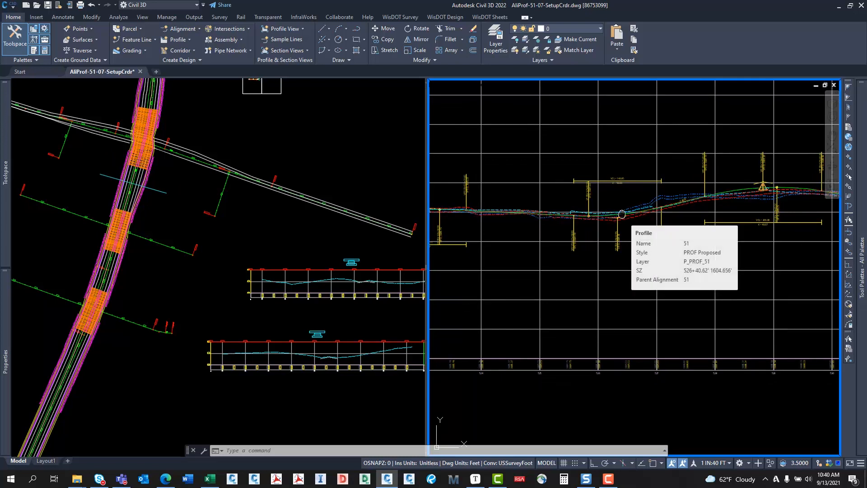
middle_click_drag(622, 212, 645, 259)
scroll(676, 231, "down", 4)
scroll(677, 231, "up", 2)
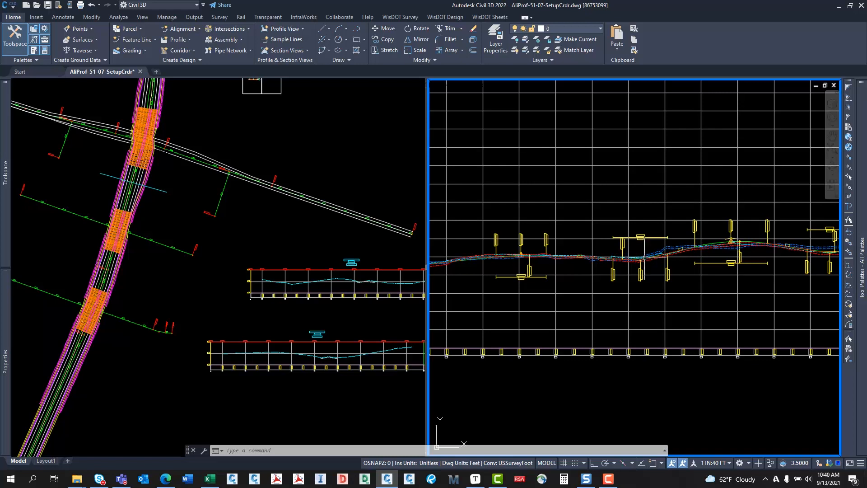
middle_click_drag(555, 263, 597, 246)
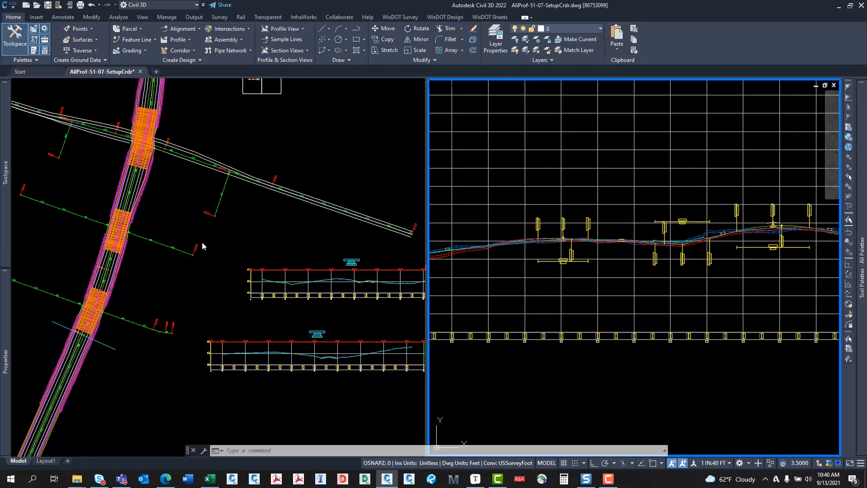
Compare the orange-hatched areas along alignment 51 in plan with the cross-slope surface profiles in the profile view
left_click(123, 295)
middle_click_drag(123, 295, 190, 283)
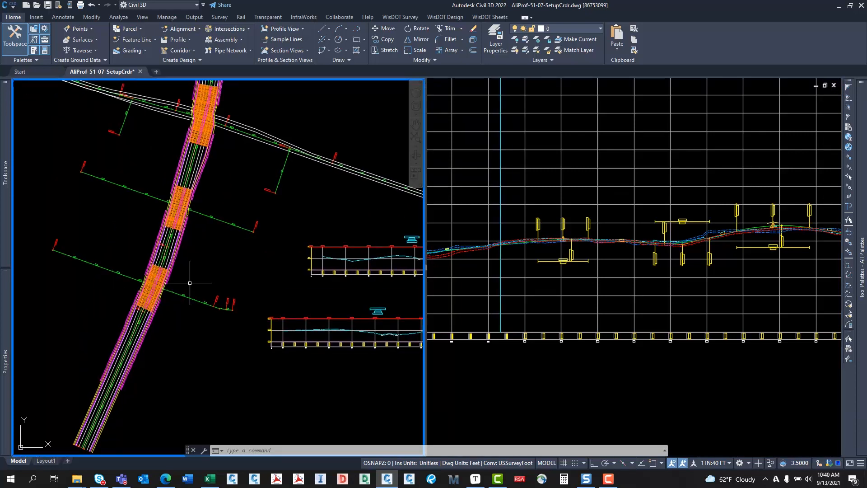
middle_click_drag(232, 257, 257, 266)
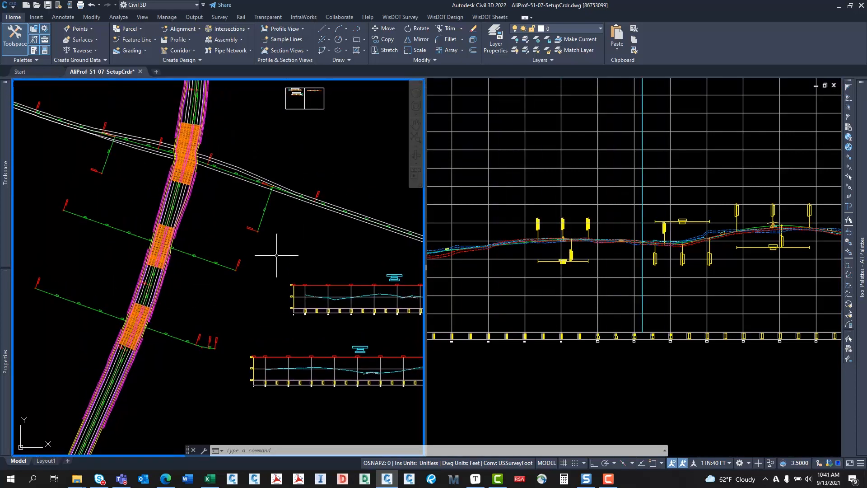
mouse_move(276, 256)
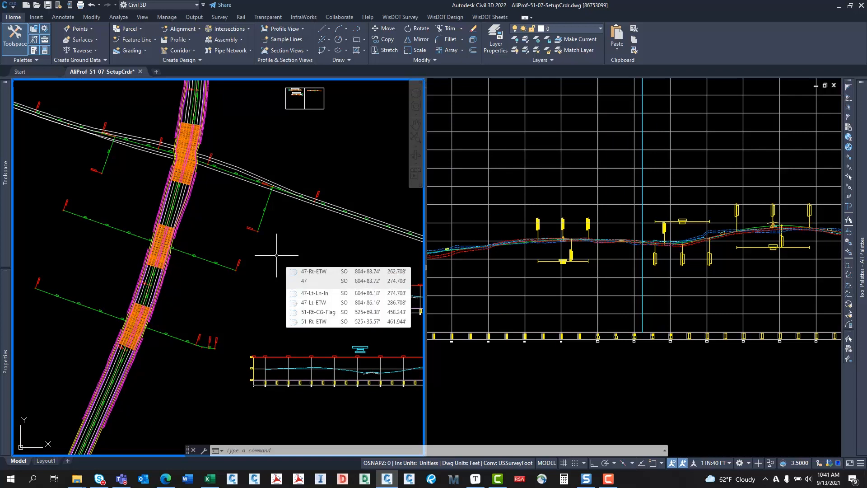
left_click(558, 253)
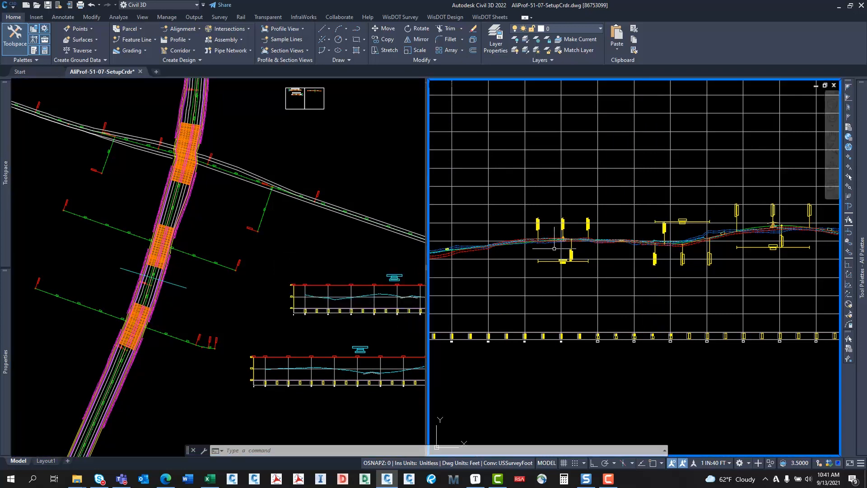
scroll(546, 244, "up", 2)
mouse_move(545, 242)
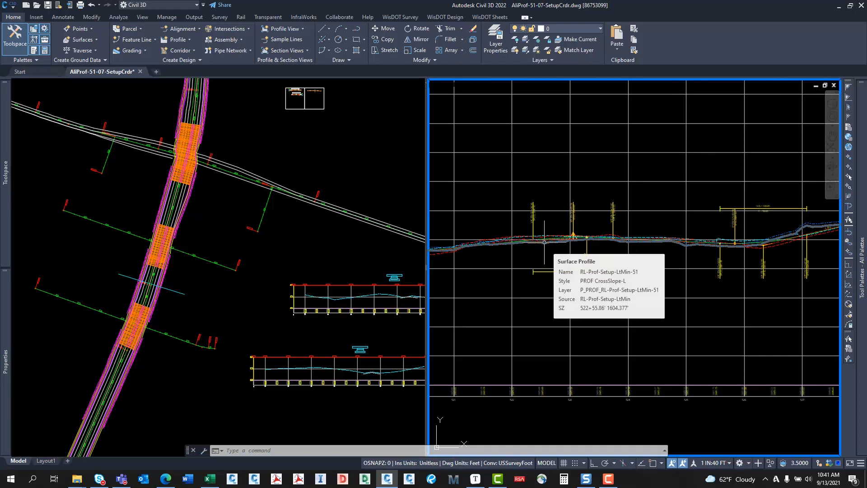
left_click(234, 235)
scroll(226, 226, "up", 2)
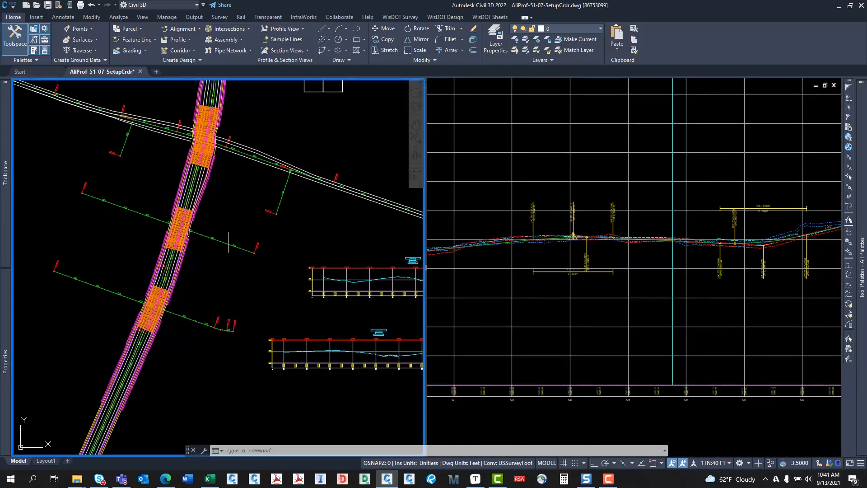
Inspect the setup assembly's 2.0% cross-slope links and the MultiUseWidthAndSlopeLinks subassembly among the WisDOT general subassemblies
middle_click_drag(226, 225, 188, 219)
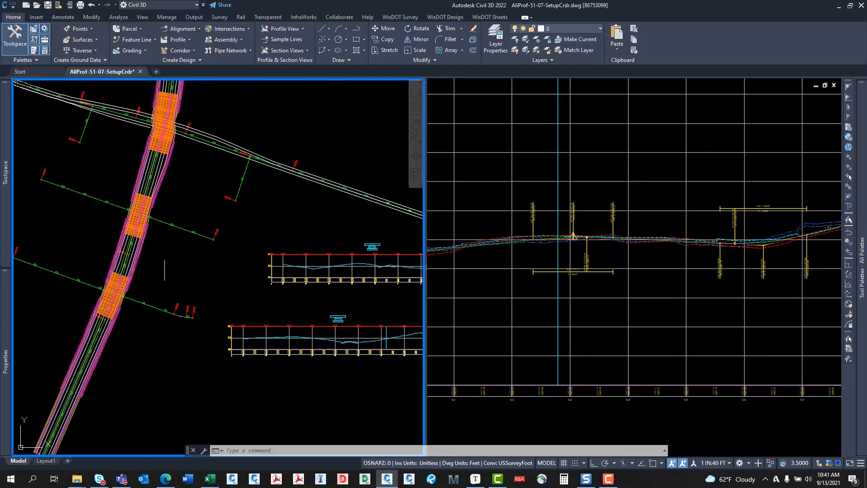
middle_click_drag(164, 271, 108, 347)
scroll(122, 325, "down", 2)
middle_click_drag(209, 258, 250, 229)
scroll(231, 188, "up", 2)
scroll(231, 185, "up", 8)
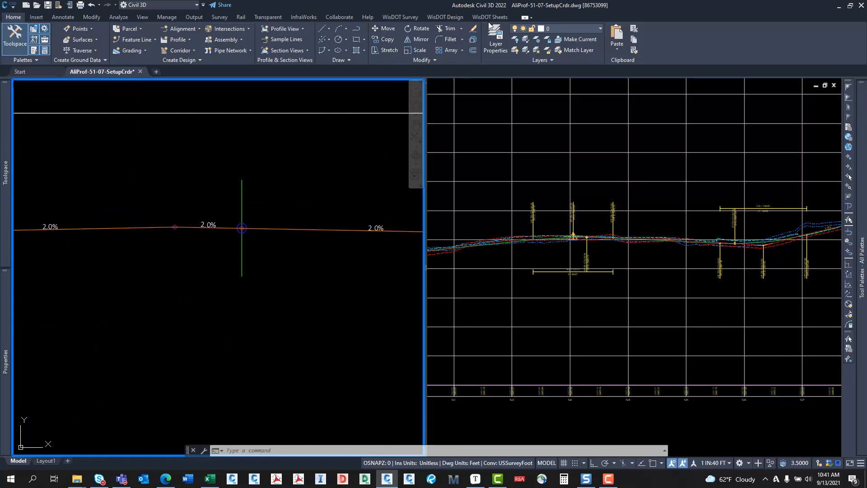
mouse_move(853, 164)
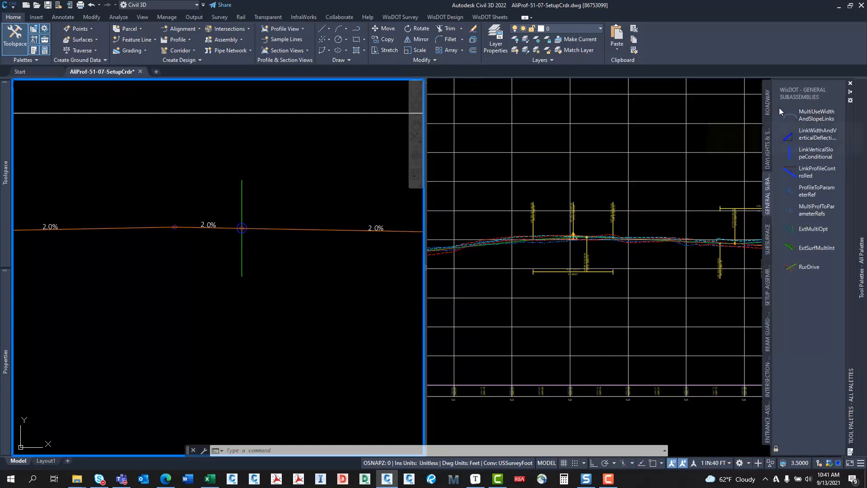
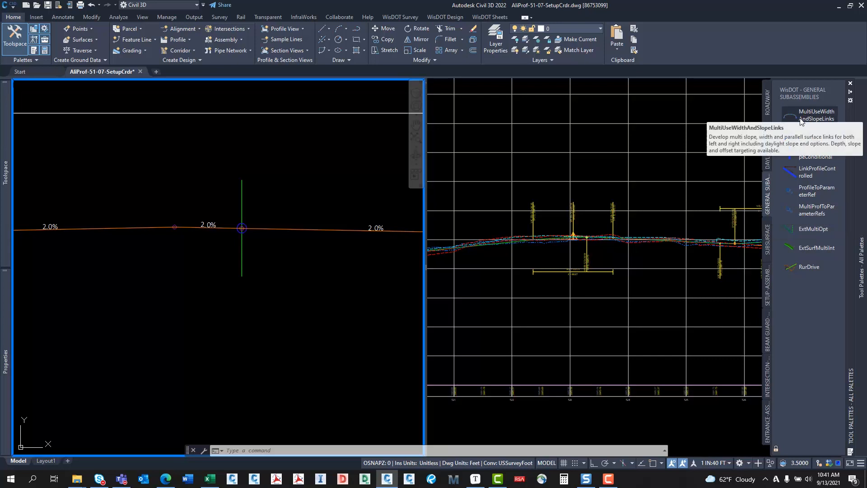
left_click(289, 290)
left_click(204, 331)
key("Escape")
scroll(277, 260, "down", 6)
Examine the extents of the orange-hatched corridor areas along alignment 51 where the side-street alignments cross
middle_click_drag(251, 275, 481, 134)
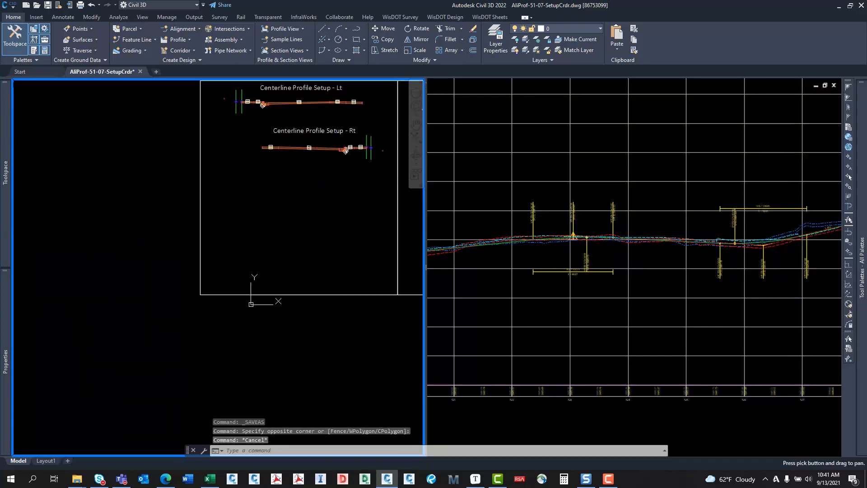
scroll(280, 239, "down", 4)
middle_click_drag(274, 242, 444, 134)
middle_click_drag(92, 313, 311, 163)
middle_click_drag(183, 325, 229, 140)
middle_click_drag(216, 374, 247, 277)
scroll(265, 232, "up", 4)
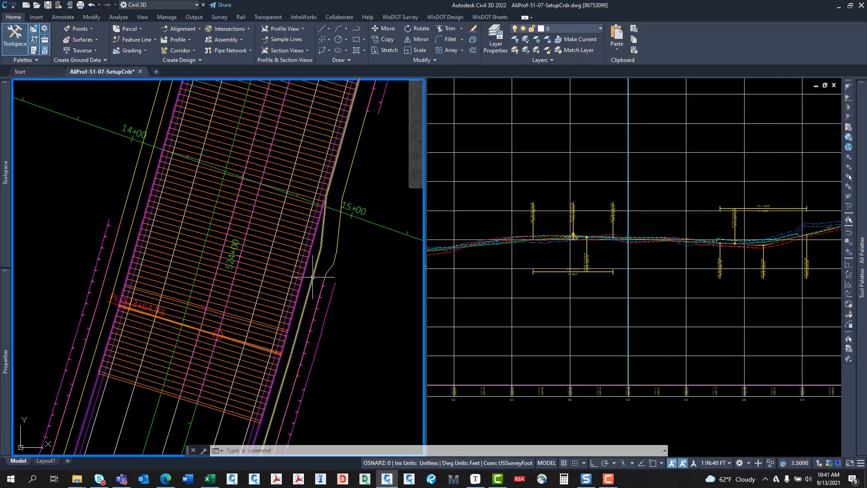
scroll(228, 330, "down", 2)
scroll(233, 293, "down", 2)
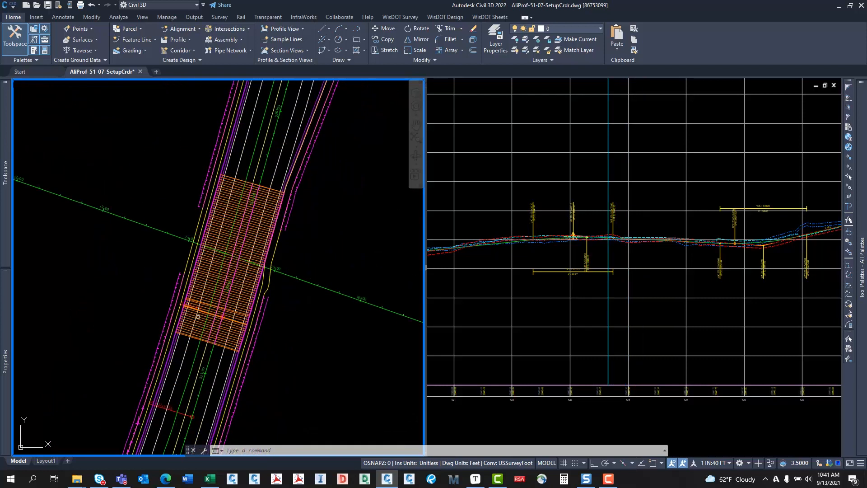
scroll(203, 334, "up", 2)
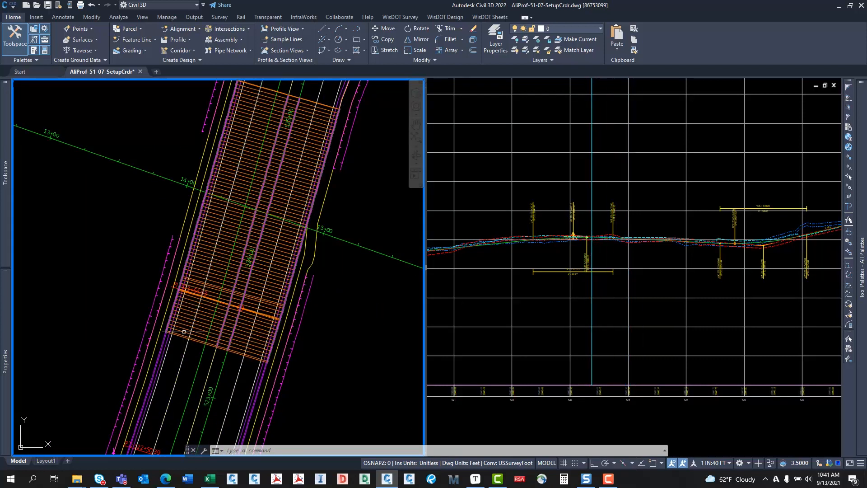
middle_click_drag(250, 135, 253, 187)
scroll(254, 187, "down", 2)
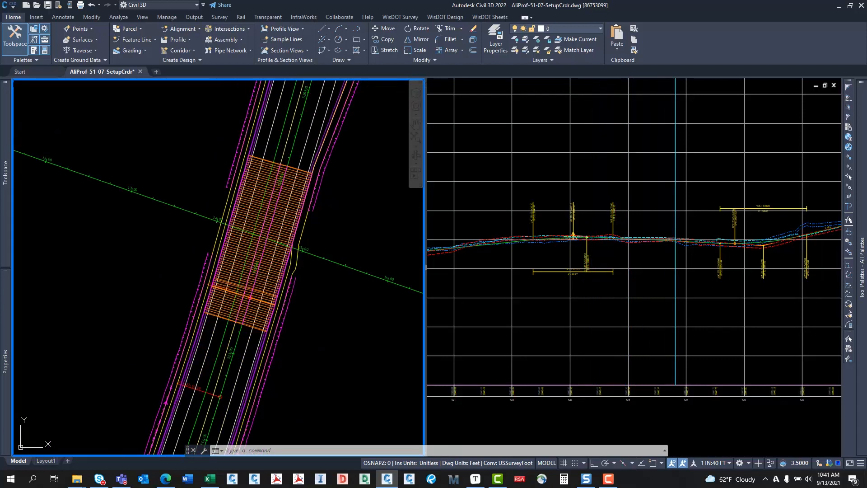
middle_click_drag(251, 235, 255, 173)
middle_click_drag(223, 288, 222, 277)
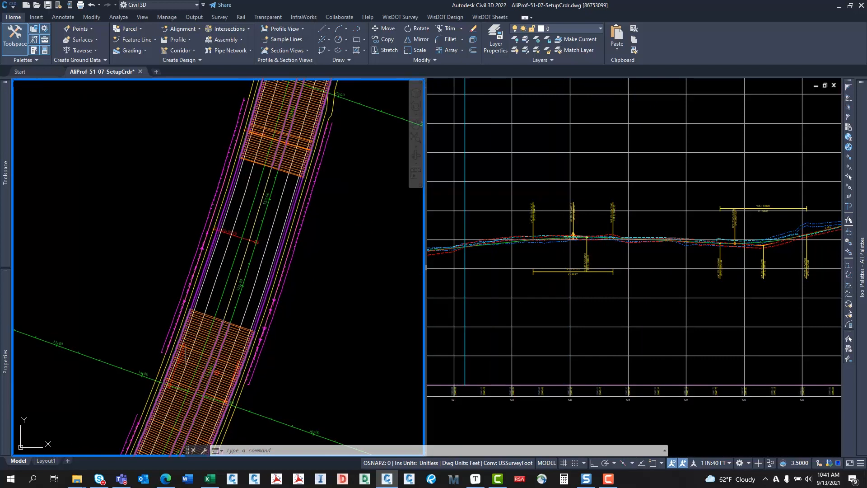
middle_click_drag(266, 178, 205, 175)
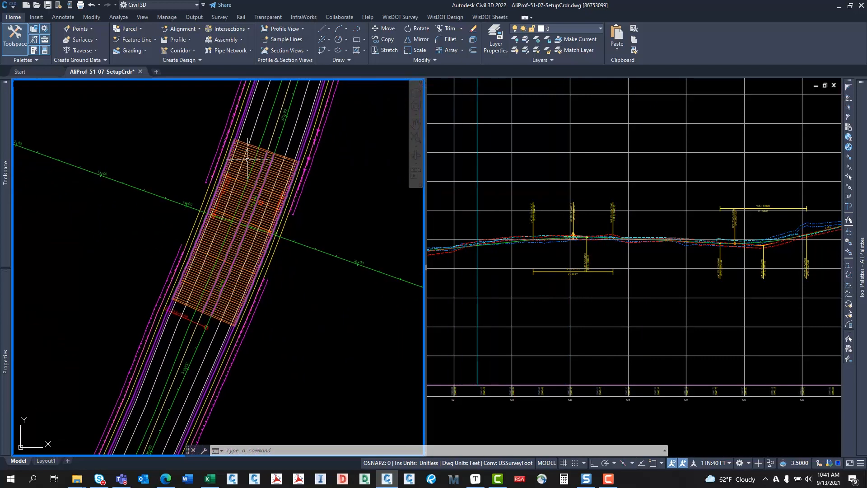
Examine the short crowned cross-slope profile against the existing surface profile in the Lcl-3rdAve profile view and the neighbouring view
middle_click_drag(385, 224, 153, 240)
scroll(271, 240, "down", 2)
scroll(152, 240, "down", 4)
scroll(309, 293, "up", 4)
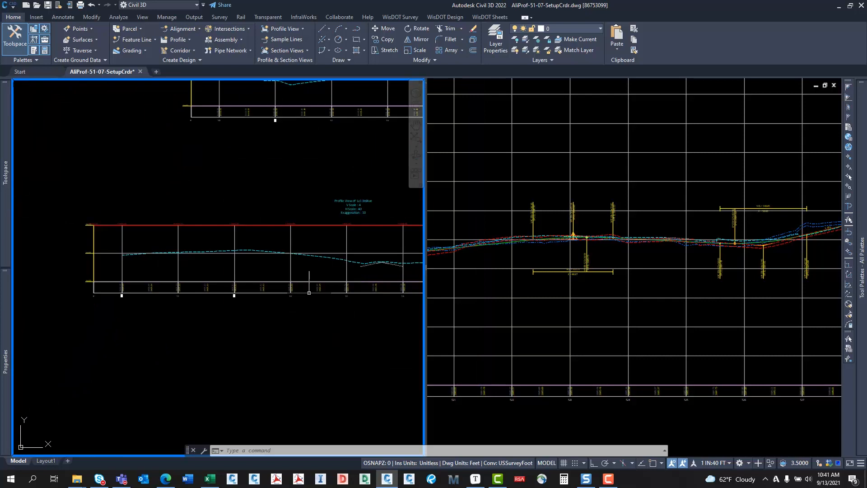
scroll(311, 286, "up", 2)
mouse_move(312, 284)
middle_mouse_down()
mouse_move(207, 286)
mouse_move(299, 266)
mouse_move(397, 279)
middle_mouse_up()
middle_click_drag(178, 221, 385, 250)
middle_click_drag(85, 183, 393, 272)
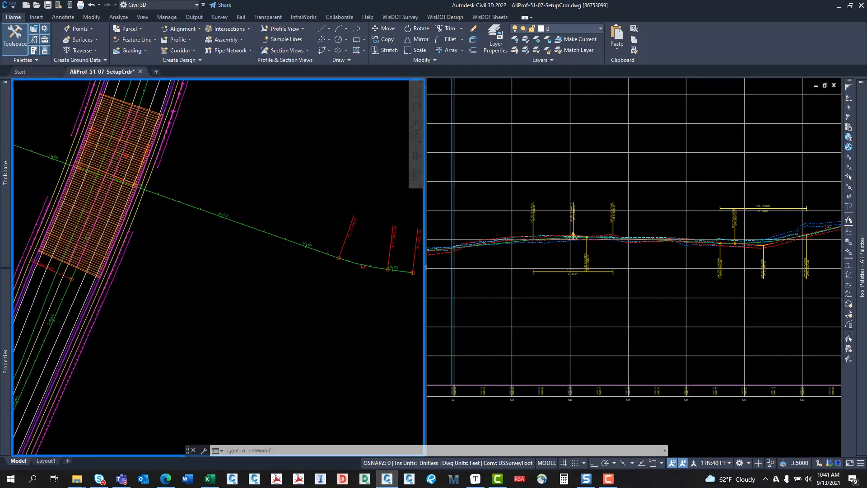
scroll(418, 275, "down", 3)
middle_click_drag(266, 204, 62, 188)
mouse_move(323, 239)
middle_mouse_down()
mouse_move(167, 200)
mouse_move(73, 188)
middle_mouse_up()
middle_click_drag(314, 249, 220, 302)
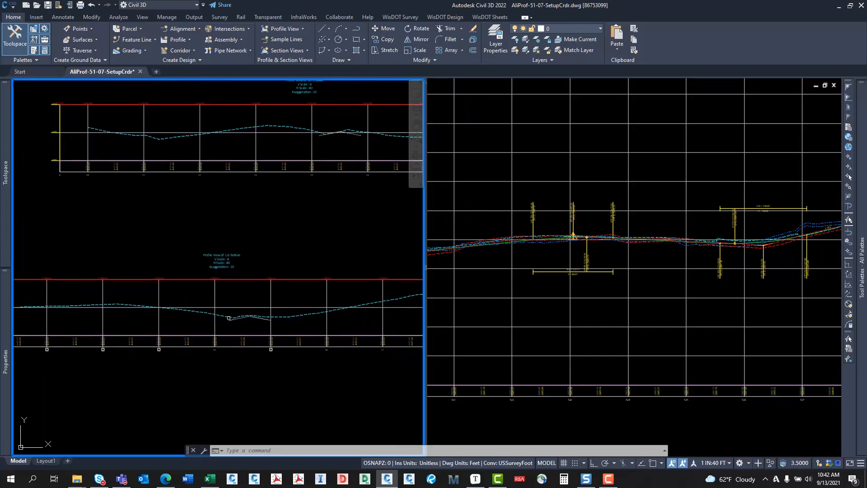
scroll(229, 318, "up", 6)
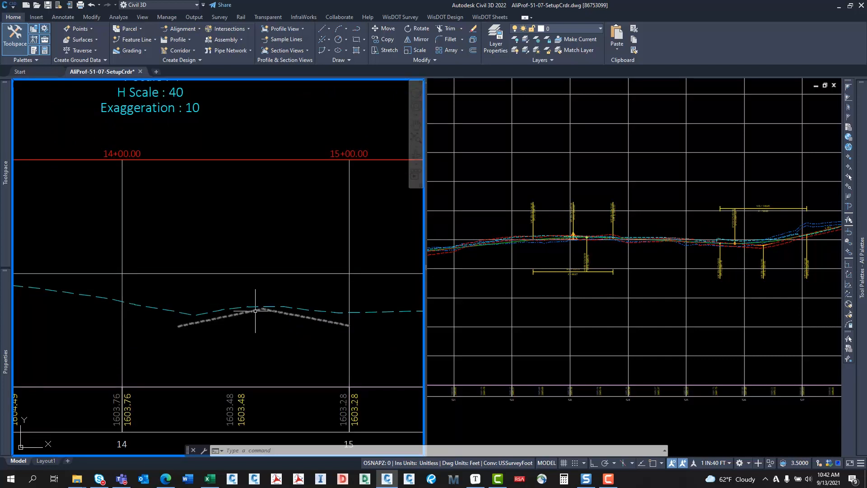
middle_click_drag(268, 147, 206, 439)
scroll(220, 276, "down", 4)
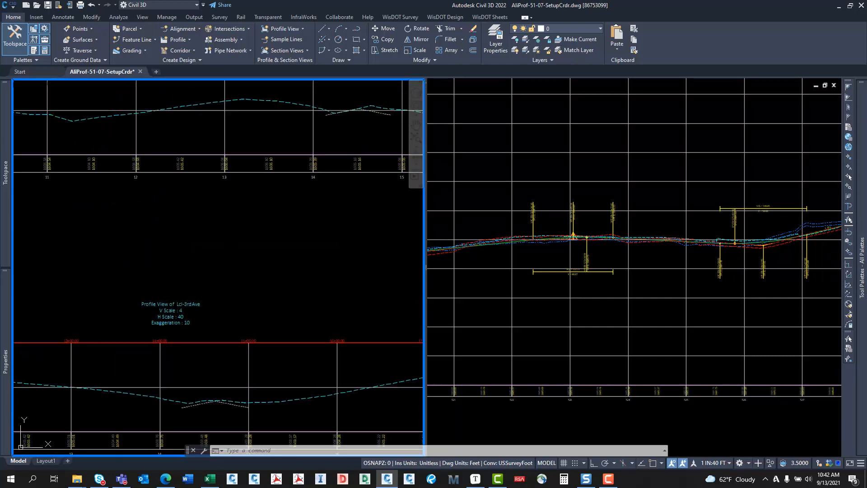
Compare the side-street alignments crossing alignment 51 in plan with their corresponding profile views
mouse_move(260, 134)
middle_mouse_down()
mouse_move(245, 189)
mouse_move(264, 167)
mouse_move(406, 143)
middle_mouse_up()
scroll(241, 188, "down", 4)
mouse_move(169, 194)
middle_mouse_down()
mouse_move(203, 231)
mouse_move(202, 271)
mouse_move(174, 253)
middle_mouse_up()
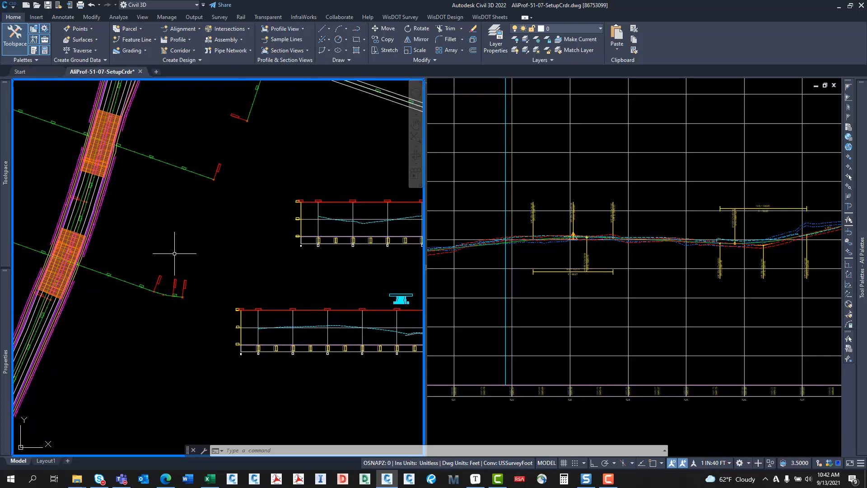
middle_click_drag(371, 303, 292, 300)
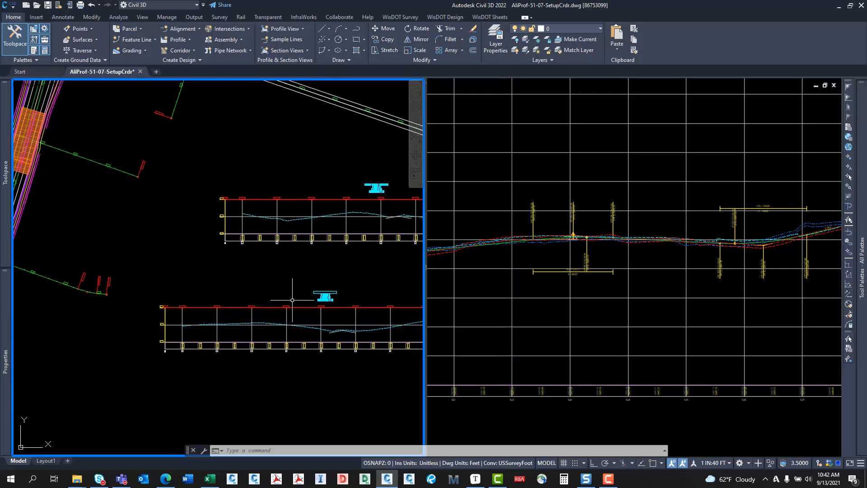
middle_click_drag(344, 313, 260, 294)
middle_click_drag(197, 285, 223, 266)
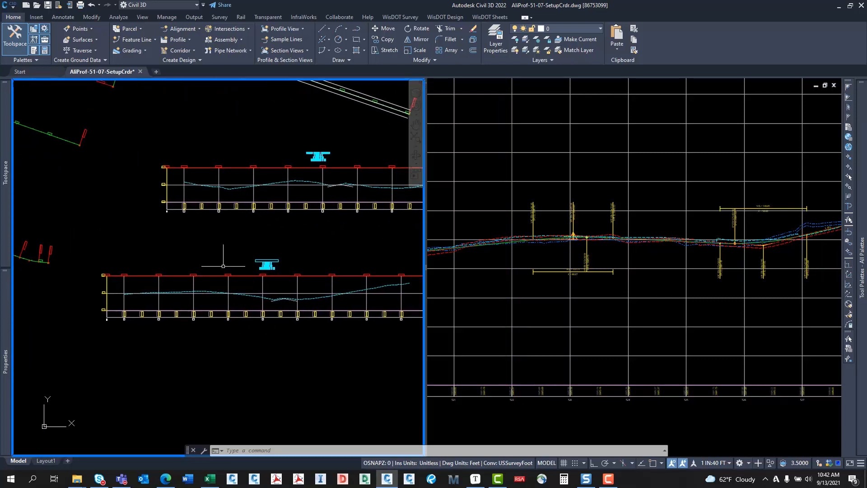
middle_click_drag(128, 170, 255, 281)
middle_click_drag(189, 283, 157, 244)
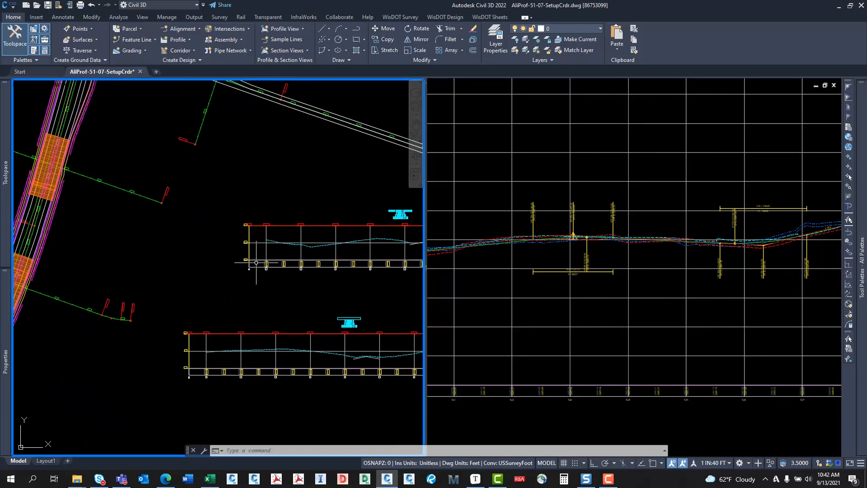
middle_click_drag(259, 265, 225, 272)
middle_click_drag(208, 302, 227, 272)
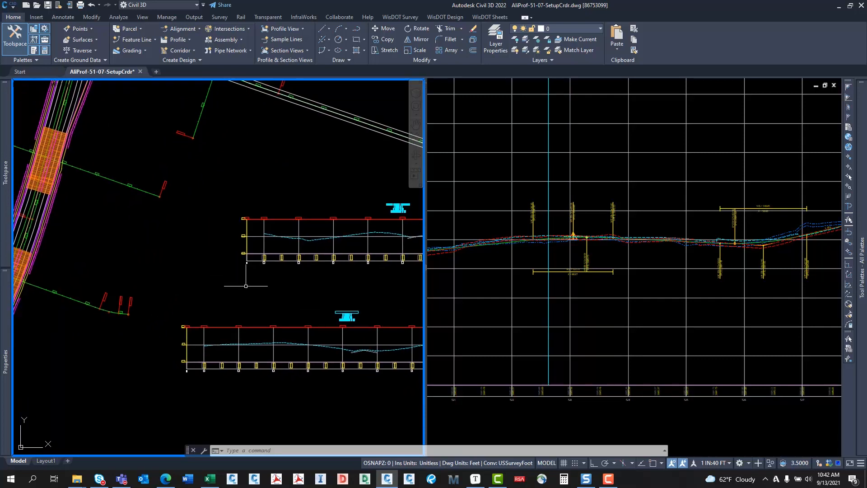
middle_click_drag(382, 351, 347, 333)
middle_click_drag(249, 309, 409, 333)
middle_click_drag(344, 314, 238, 292)
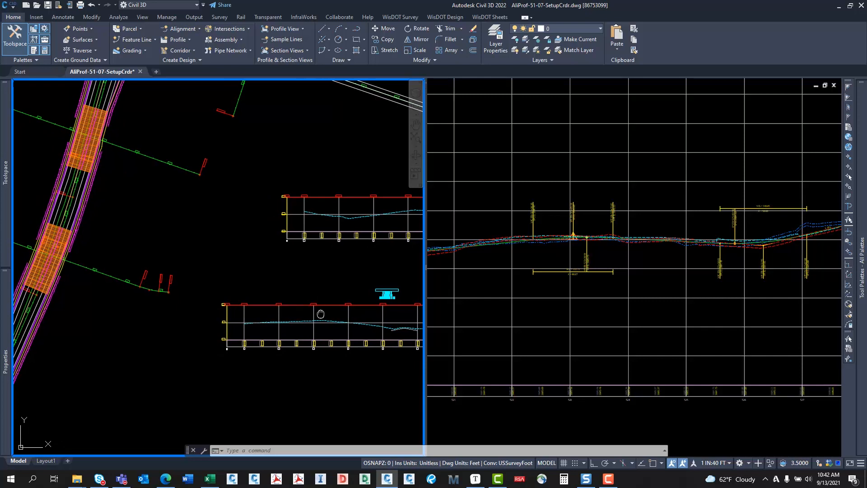
middle_click_drag(321, 314, 254, 317)
middle_click_drag(154, 307, 215, 302)
middle_click_drag(167, 287, 191, 299)
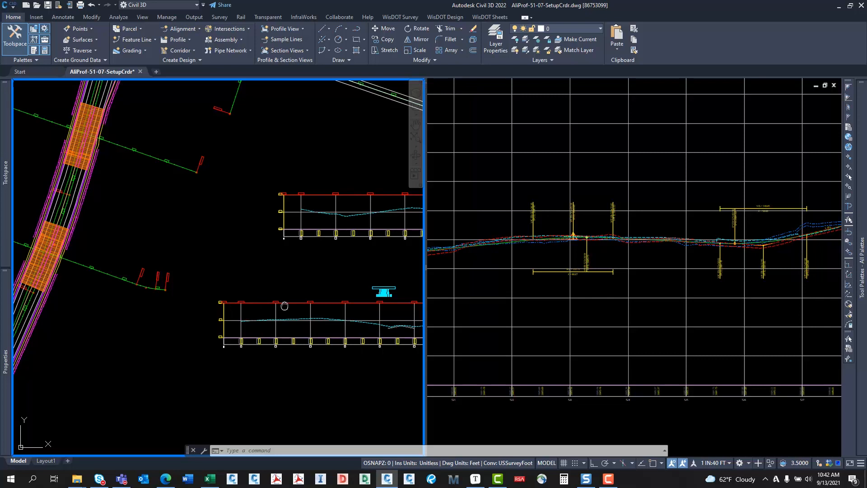
middle_click_drag(284, 306, 223, 296)
Create a layout profile in the Lcl-3rdAve profile view with the PROF Proposed style and WisDOT Standard label set
scroll(236, 296, "up", 5)
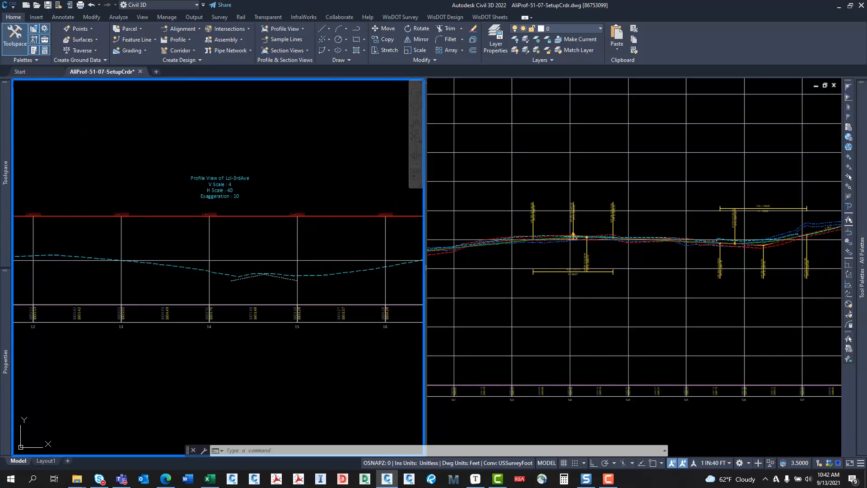
scroll(259, 269, "up", 2)
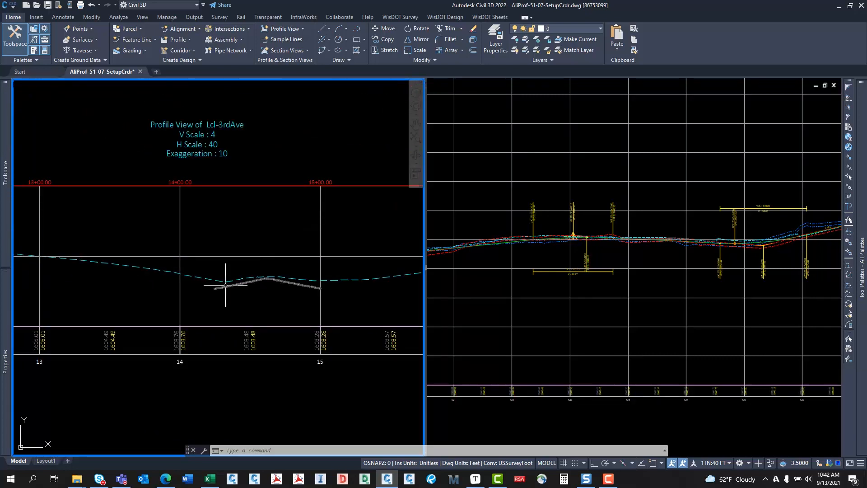
middle_click_drag(226, 285, 301, 268)
scroll(257, 262, "down", 4)
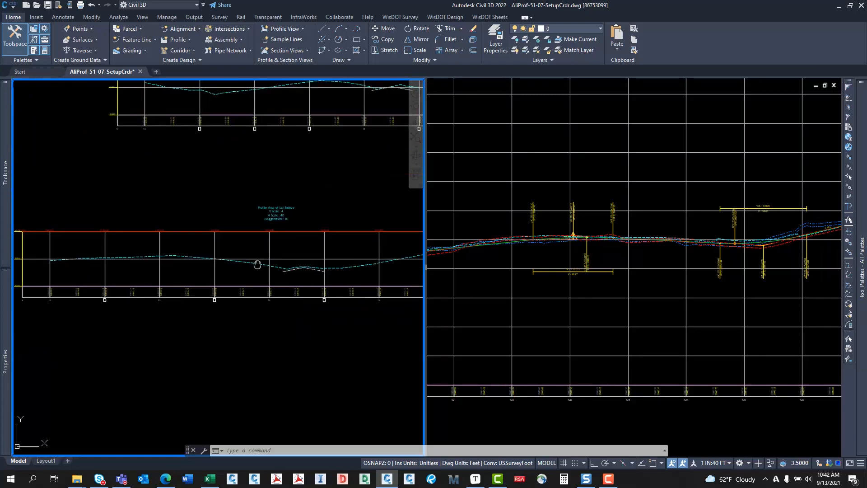
left_click(181, 40)
left_click(191, 71)
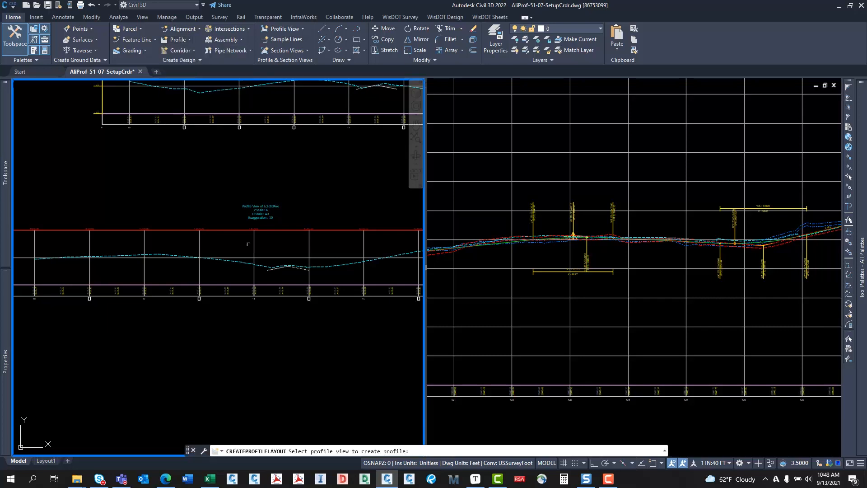
left_click(368, 291)
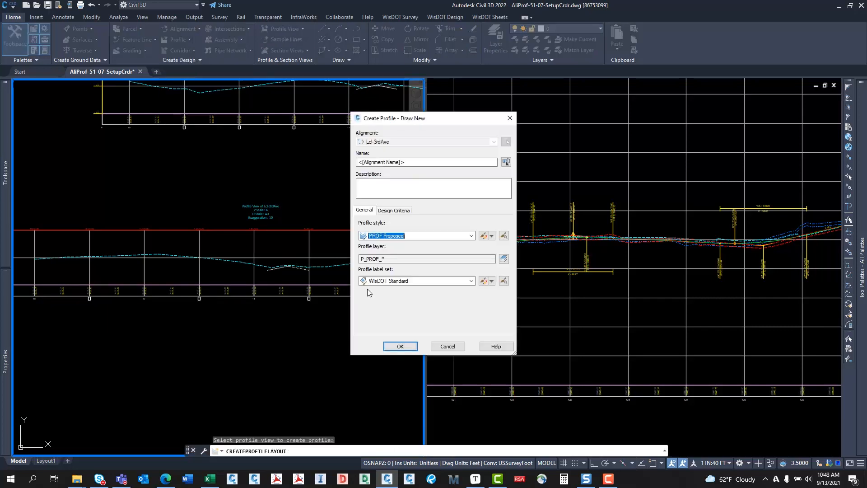
left_click_drag(395, 122, 290, 129)
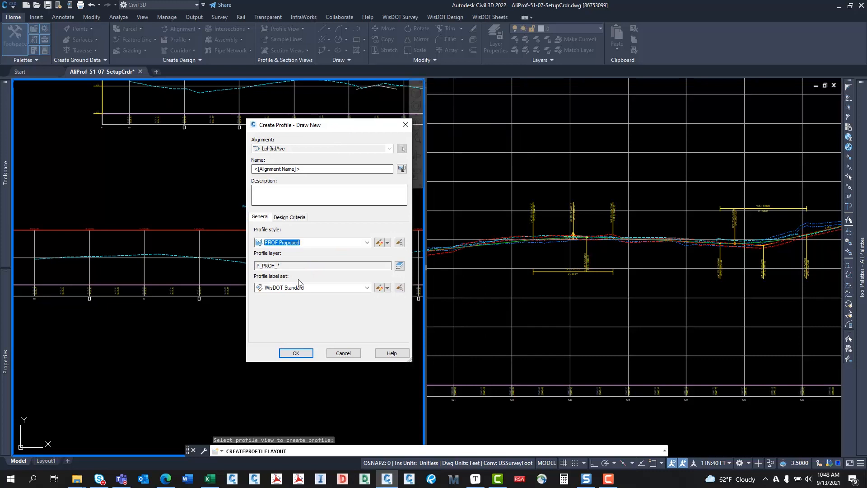
left_click(305, 353)
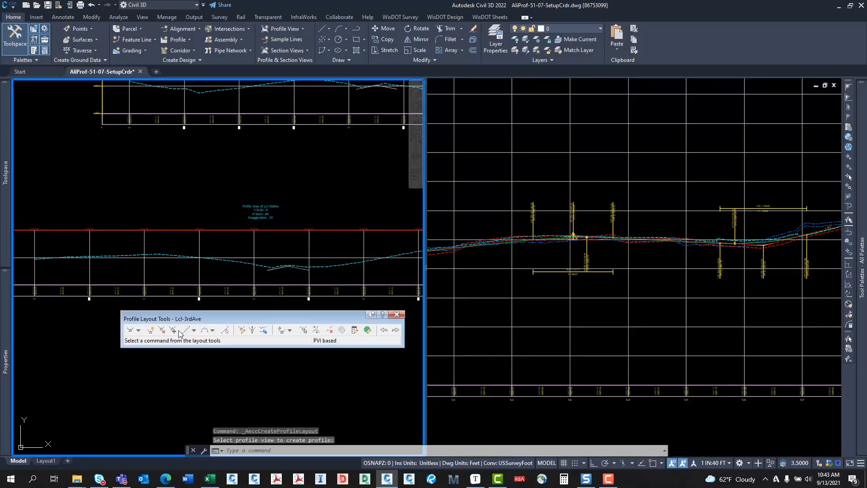
Draw a tangent in the Lcl-3rdAve profile view between the existing surface profile's intersections with the 13+00 and 16+00 gridlines
left_click(131, 330)
scroll(183, 266, "up", 4)
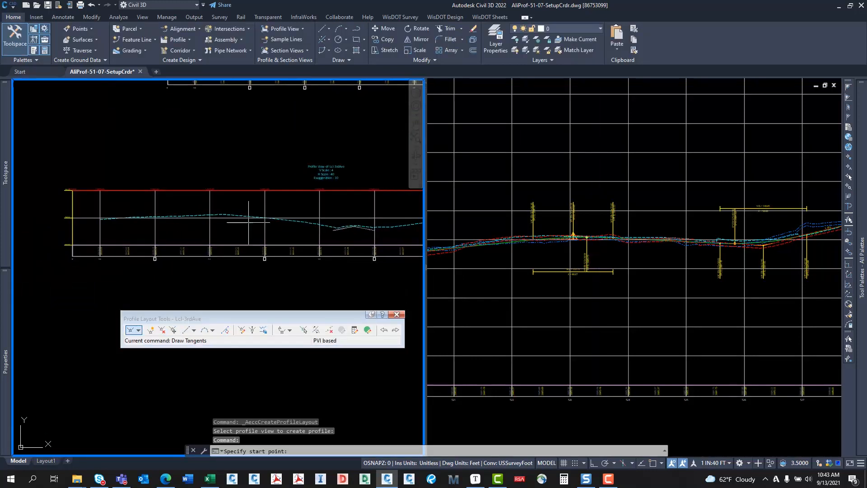
right_click(220, 216, "shift")
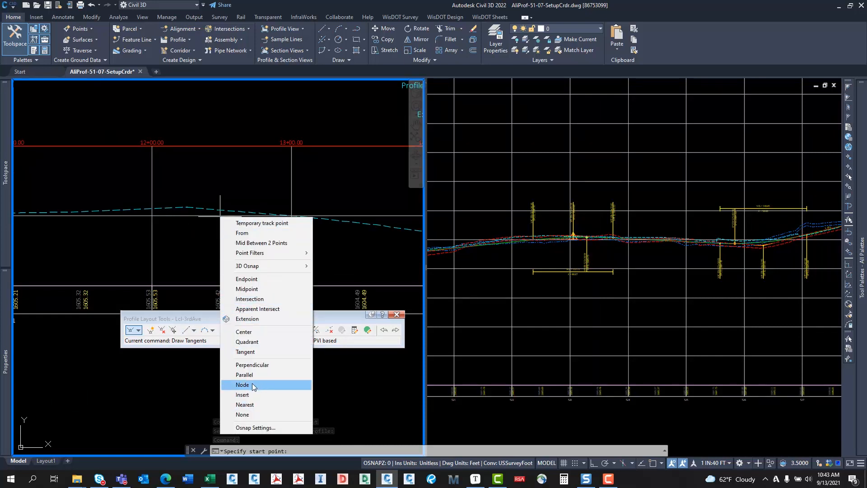
left_click(264, 299)
scroll(294, 217, "up", 6)
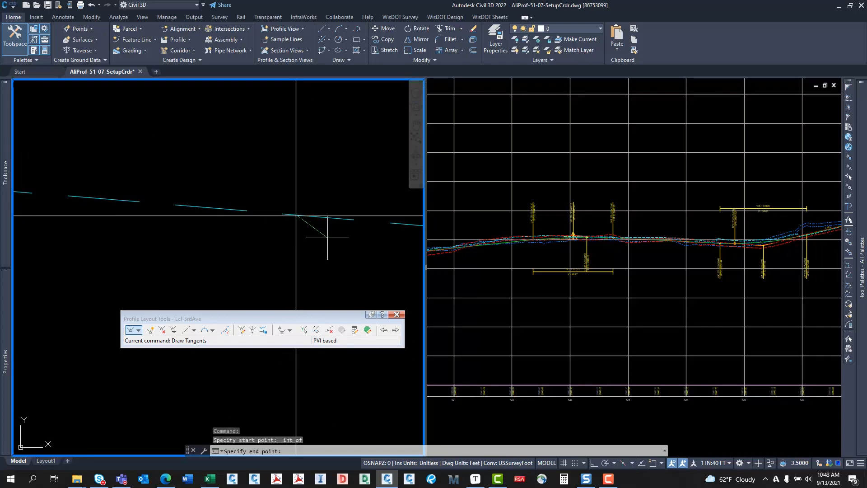
scroll(327, 238, "down", 7)
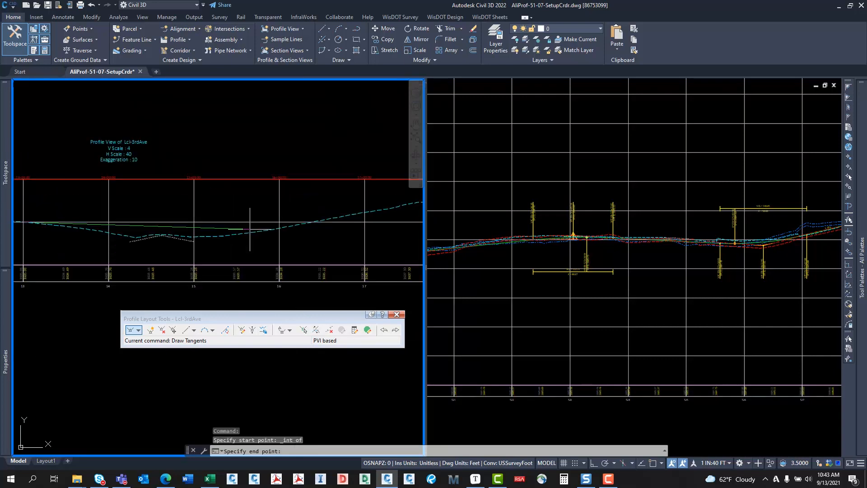
scroll(272, 230, "up", 6)
right_click(268, 217, "shift")
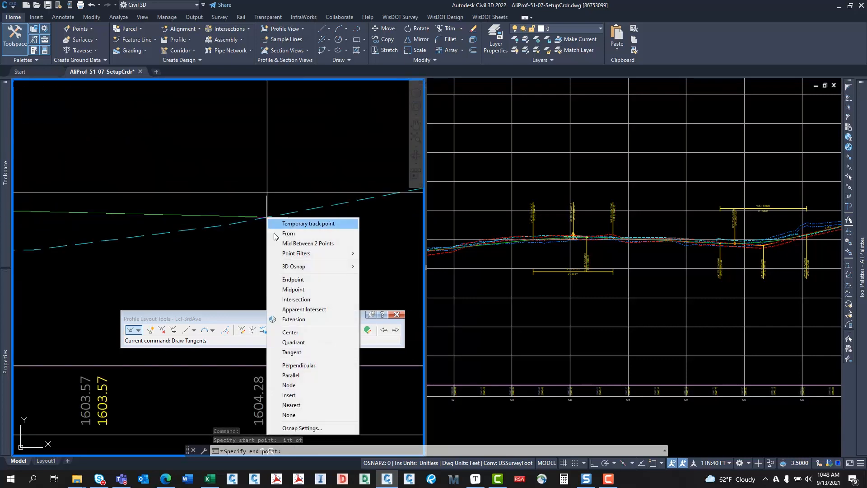
left_click(289, 299)
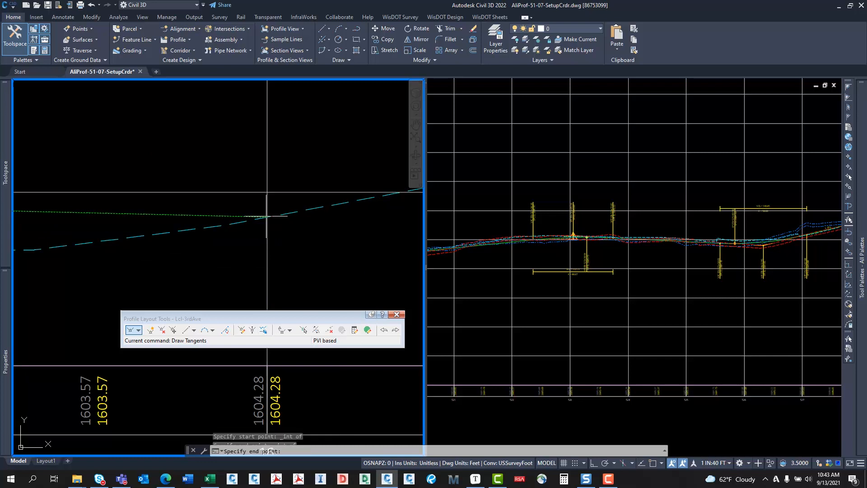
scroll(271, 239, "down", 6)
key("Return")
scroll(269, 243, "up", 6)
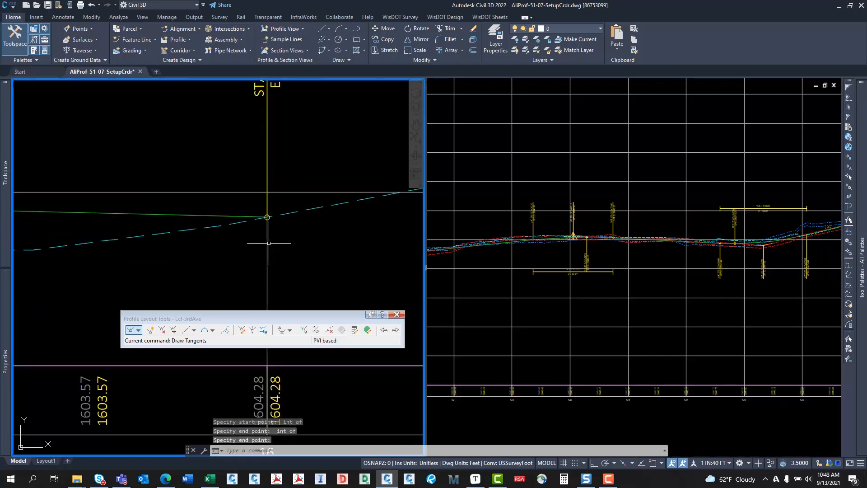
Create a layout profile in the Lcl-2ndAve profile view with the PROF Proposed style and WisDOT Standard label set
scroll(212, 226, "down", 2)
middle_click_drag(166, 239, 295, 224)
mouse_move(213, 202)
middle_mouse_down()
mouse_move(285, 190)
mouse_move(253, 289)
middle_mouse_up()
scroll(283, 189, "down", 2)
middle_click_drag(215, 111, 192, 167)
left_click(178, 40)
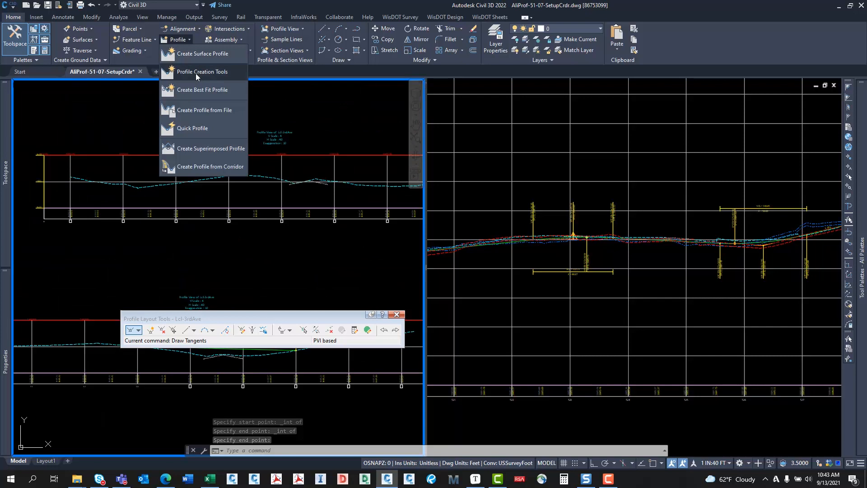
left_click(196, 72)
left_click(231, 166)
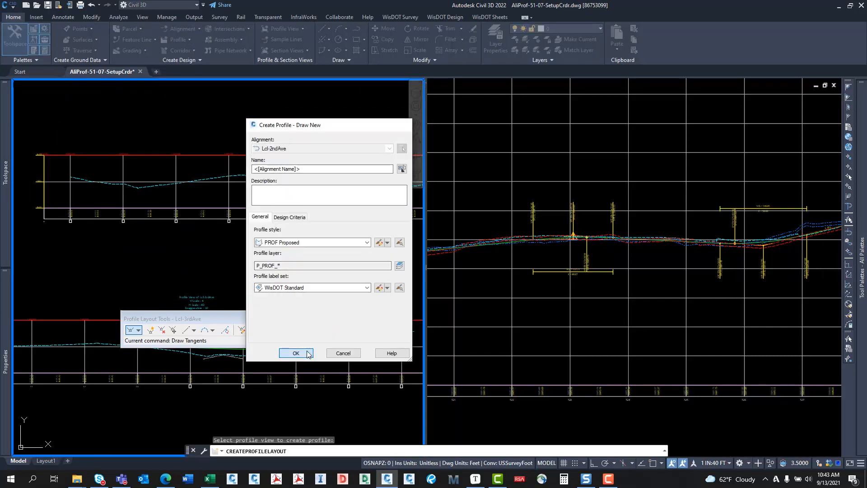
left_click(297, 353)
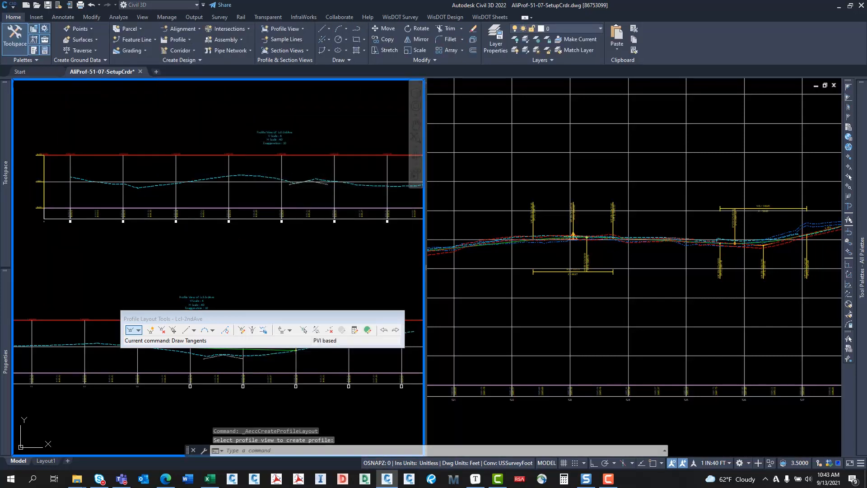
Draw a fixed two-point tangent in the Lcl-2ndAve profile view between the existing surface profile's intersections with the 13+00 and 16+00 gridlines
left_click(185, 330)
scroll(285, 174, "up", 6)
middle_click_drag(241, 184, 141, 190)
right_click(64, 186, "shift")
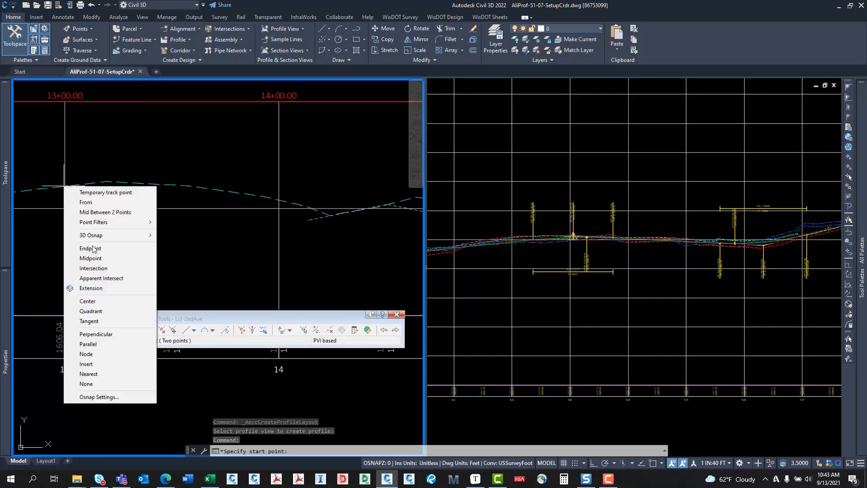
left_click(101, 268)
left_click(65, 186)
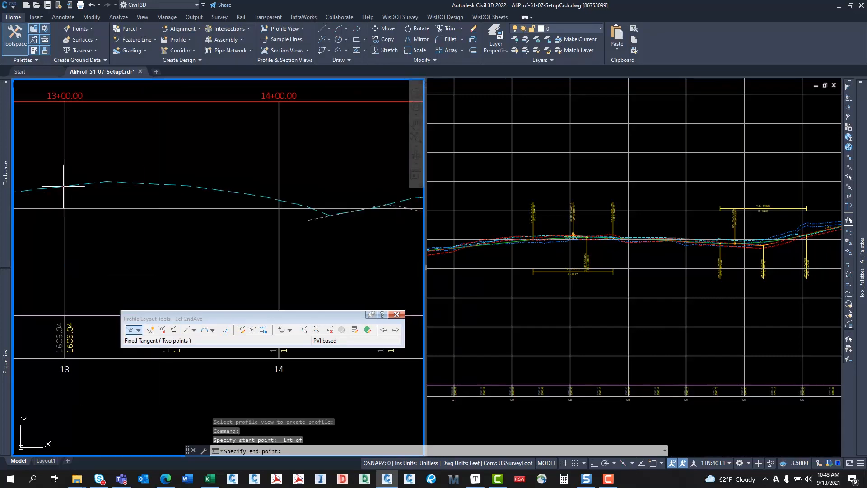
scroll(65, 186, "down", 7)
middle_click_drag(105, 190, 250, 206)
scroll(177, 203, "up", 4)
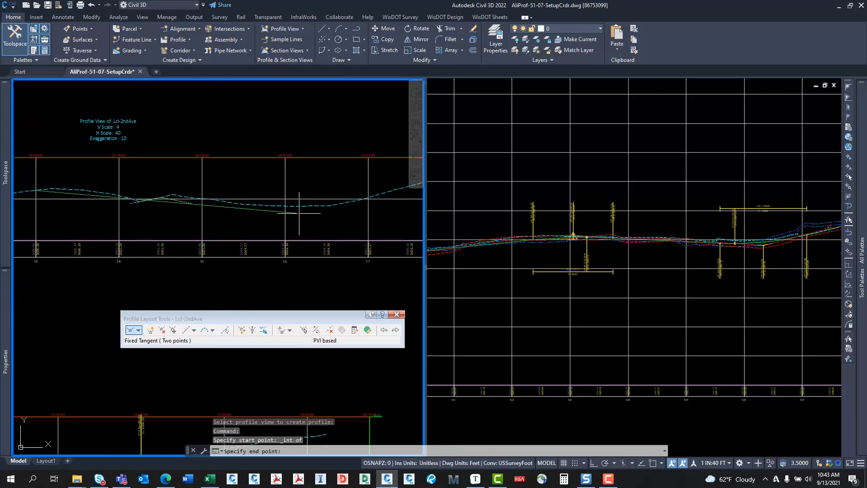
right_click(299, 211, "shift")
left_click(329, 294)
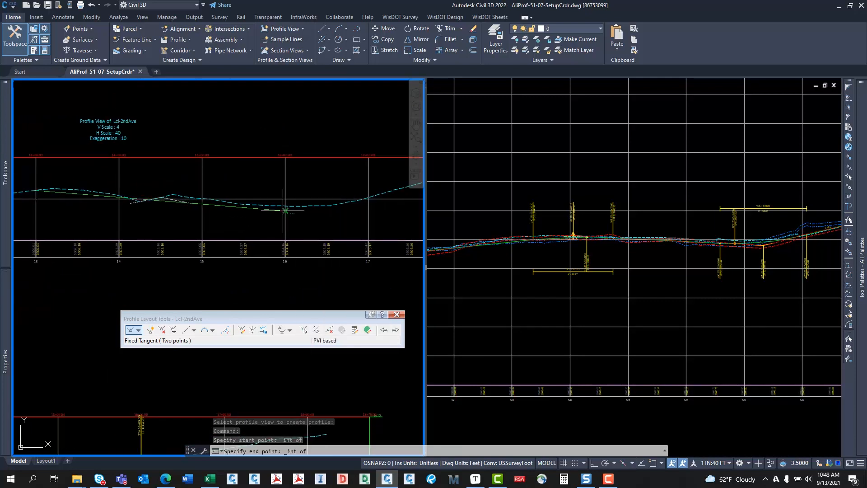
scroll(288, 205, "up", 2)
left_click(287, 204)
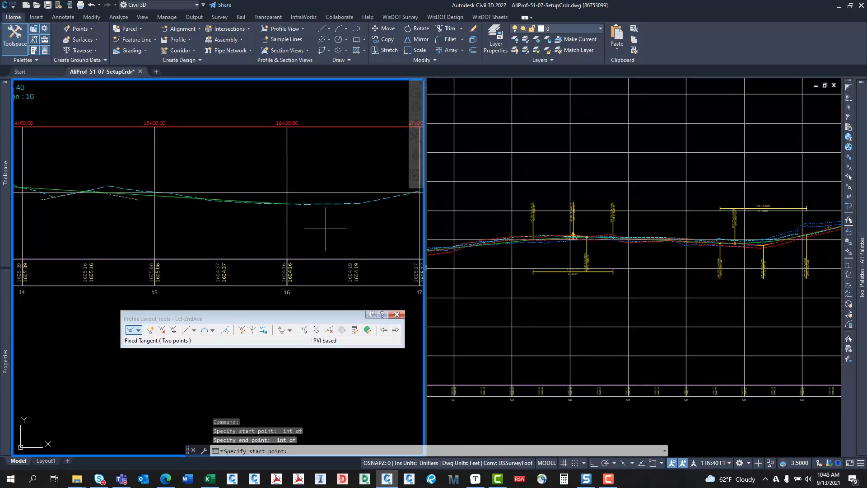
middle_click_drag(214, 183, 327, 167)
scroll(327, 167, "down", 4)
Examine how the new Lcl-2ndAve tangent meets the short crowned cross-slope profile between stations 14+00 and 15+00
scroll(317, 169, "up", 6)
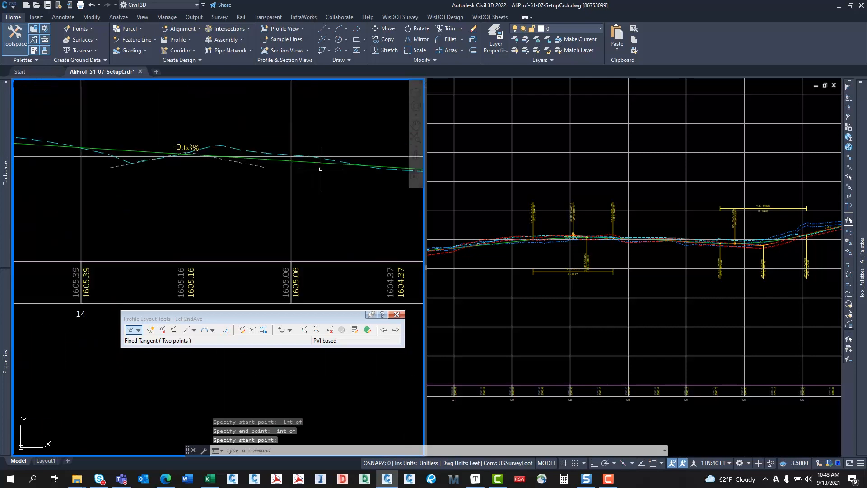
scroll(255, 206, "down", 5)
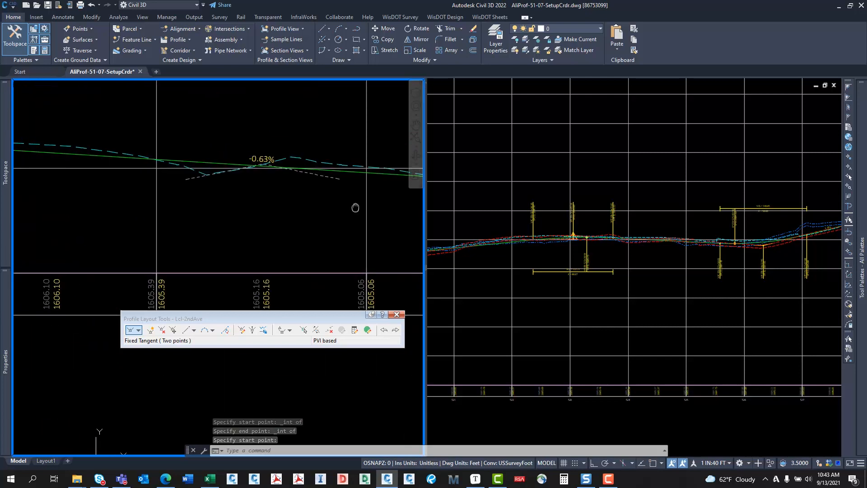
middle_click_drag(264, 193, 281, 183)
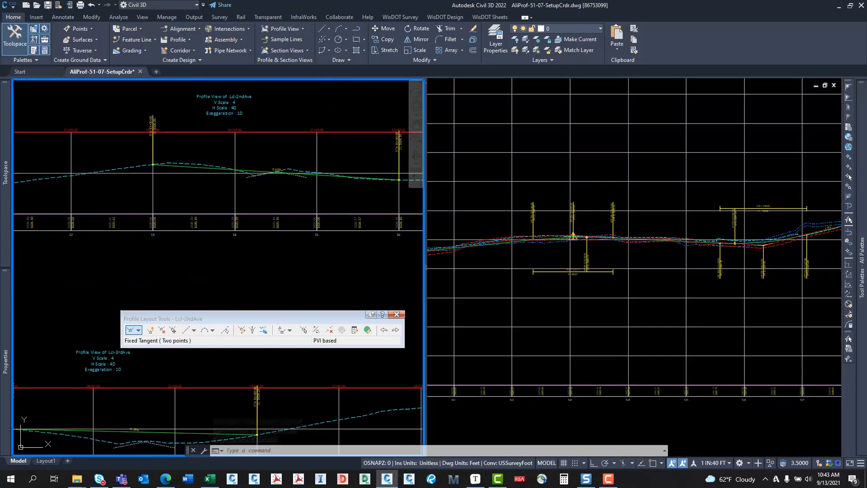
scroll(292, 201, "down", 5)
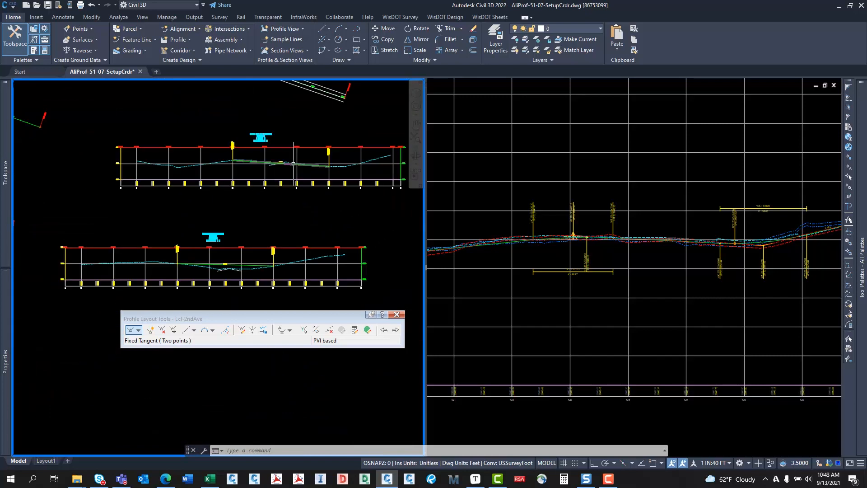
scroll(252, 165, "up", 8)
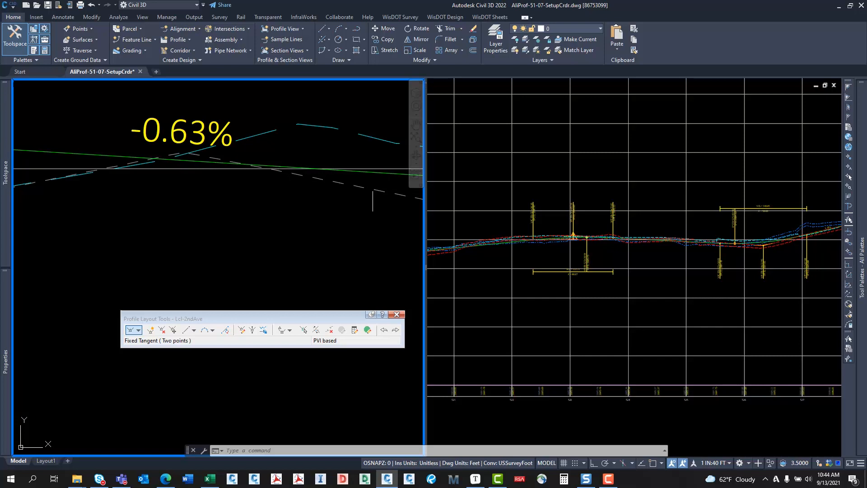
middle_click_drag(106, 169, 225, 135)
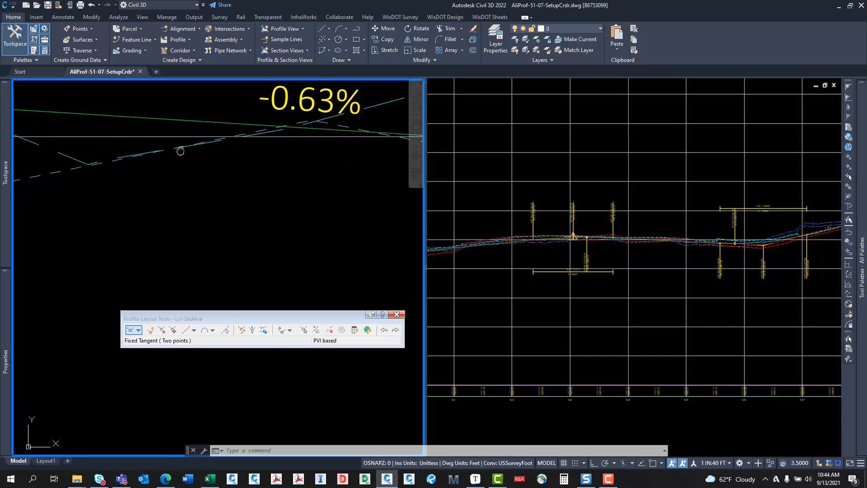
middle_click_drag(178, 148, 212, 173)
scroll(244, 176, "down", 7)
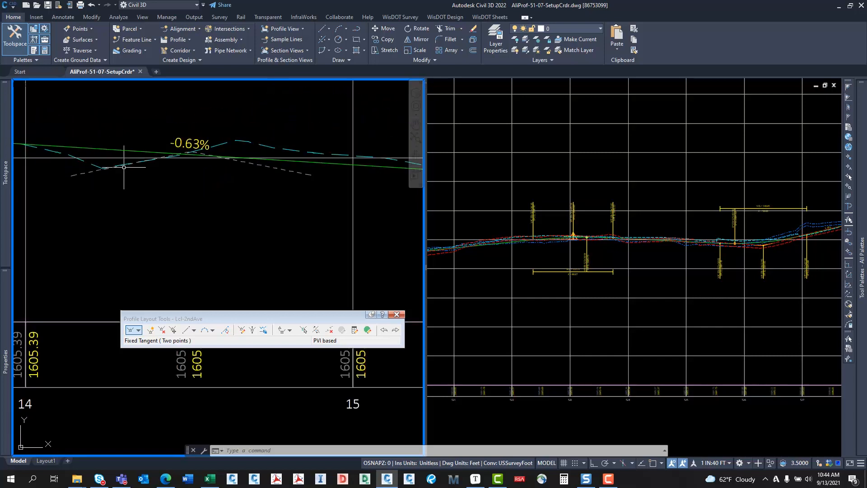
scroll(180, 206, "down", 1)
middle_click_drag(185, 205, 277, 190)
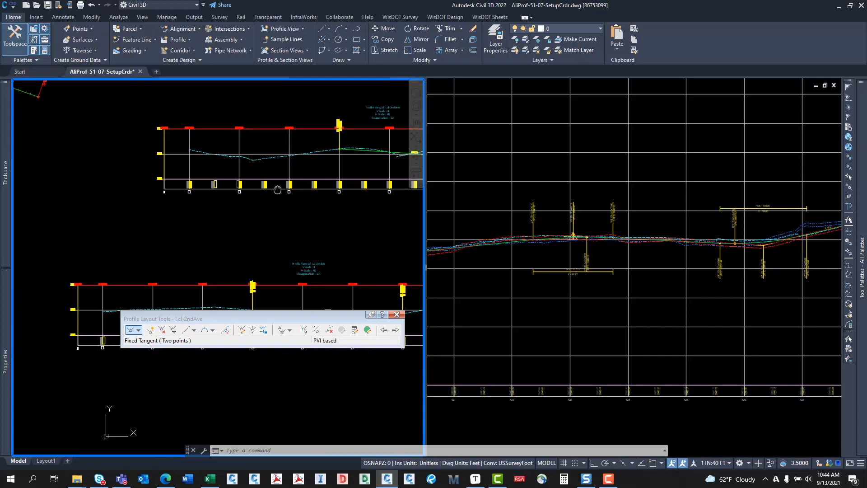
scroll(277, 190, "down", 1)
Examine the side-street crossings of alignment 51 in plan and their orange-hatched corridor areas, moving the Profile Layout Tools clear of the crossings
middle_click_drag(91, 208, 262, 216)
scroll(217, 202, "up", 1)
scroll(163, 146, "up", 2)
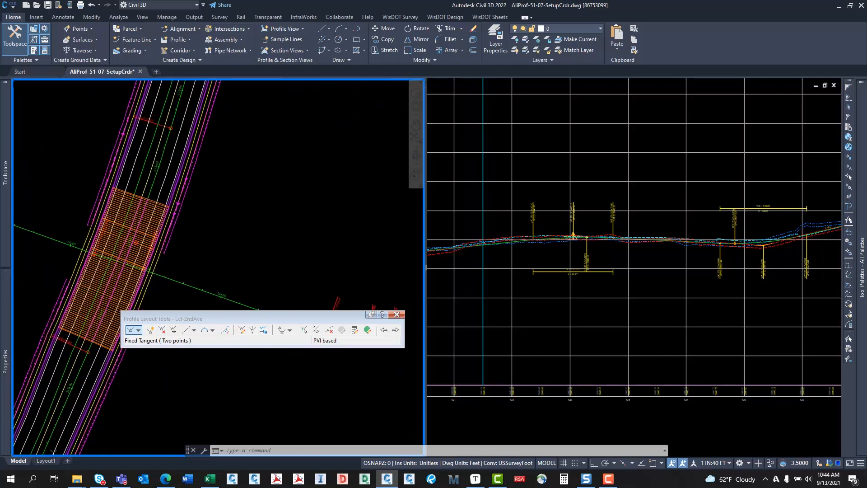
scroll(176, 244, "down", 3)
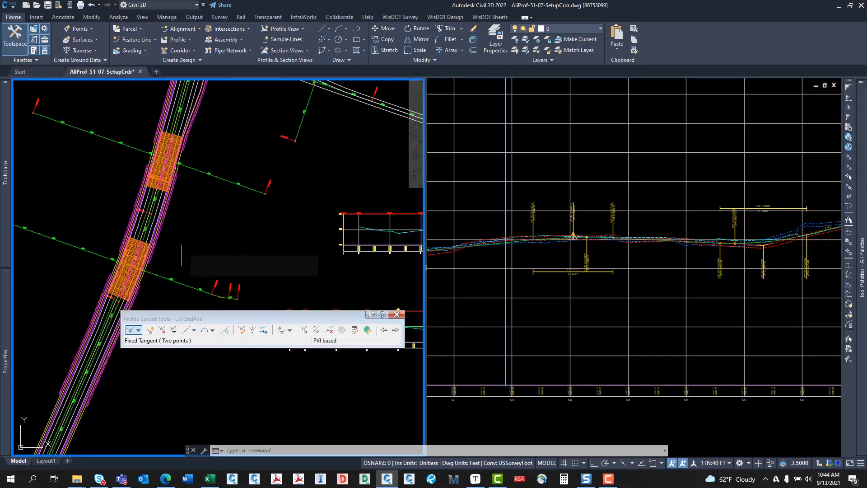
scroll(216, 242, "down", 2)
middle_click_drag(215, 241, 209, 265)
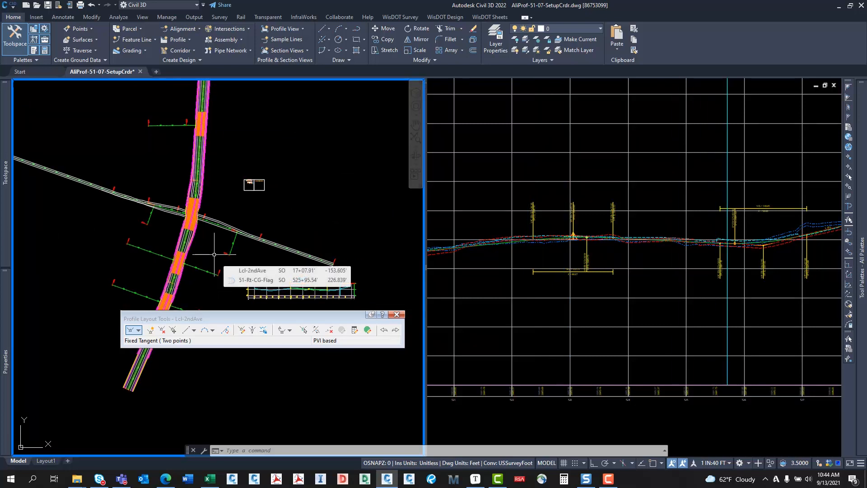
middle_click_drag(215, 254, 227, 202)
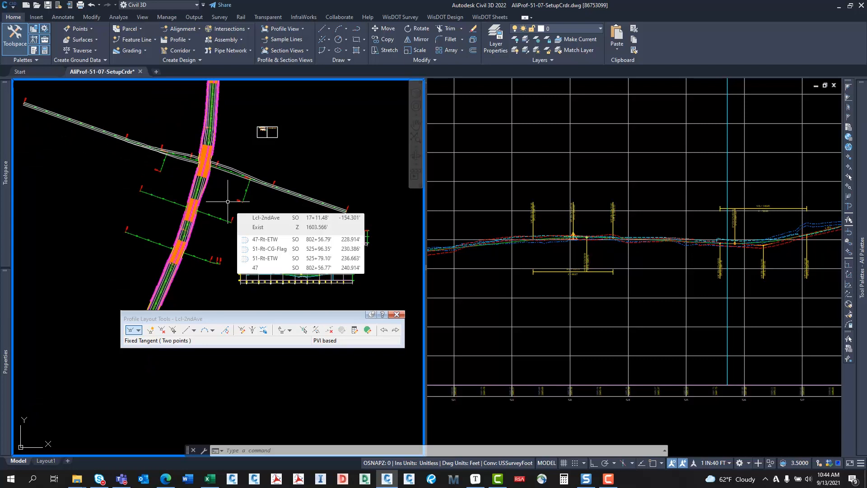
middle_click_drag(238, 196, 236, 189)
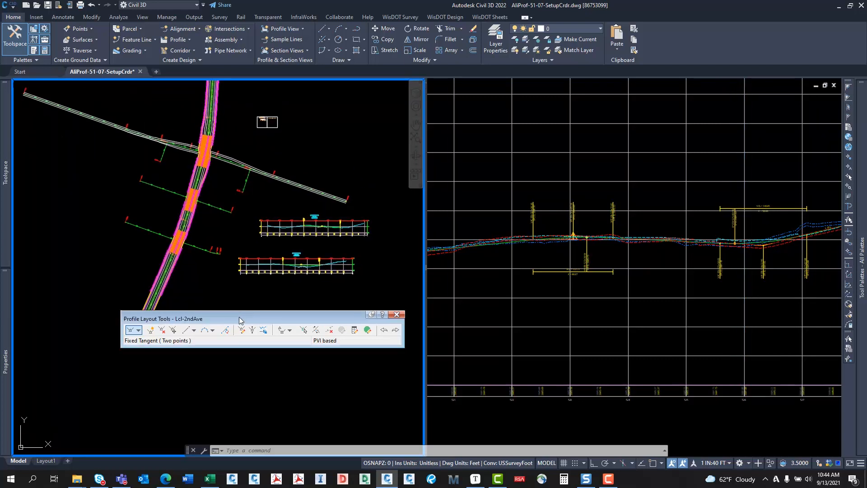
left_click_drag(240, 319, 204, 373)
scroll(171, 228, "up", 6)
middle_click_drag(219, 287, 161, 253)
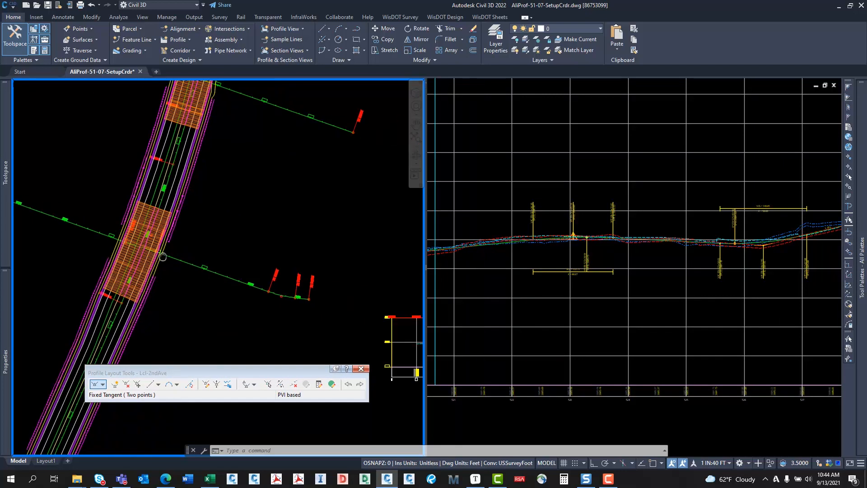
middle_click_drag(285, 258, 54, 181)
middle_click_drag(376, 287, 289, 267)
middle_click_drag(128, 221, 396, 250)
middle_click_drag(126, 188, 141, 217)
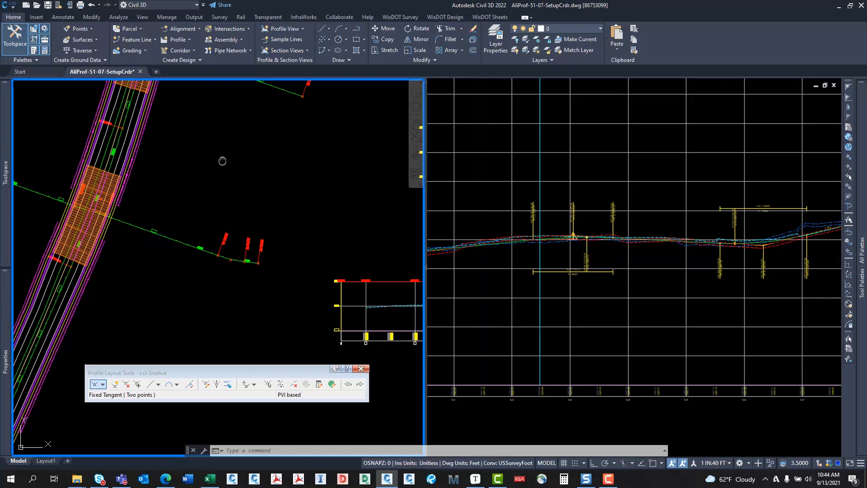
middle_click_drag(222, 161, 161, 175)
Bring the Lcl-2ndAve and Lcl-3rdAve profile views together into the second viewport, beside the plan
left_click(555, 258)
scroll(570, 239, "down", 10)
middle_click_drag(585, 237, 713, 129)
scroll(712, 136, "down", 3)
scroll(573, 220, "up", 9)
middle_click_drag(650, 217, 627, 277)
scroll(571, 283, "up", 4)
Examine the side-street crossing of alignment 51 near station 521+00 in plan, comparing the crown and pavement edges with the profile views
left_click(281, 242)
middle_click_drag(110, 191, 171, 159)
middle_click_drag(238, 152, 251, 176)
scroll(251, 176, "up", 8)
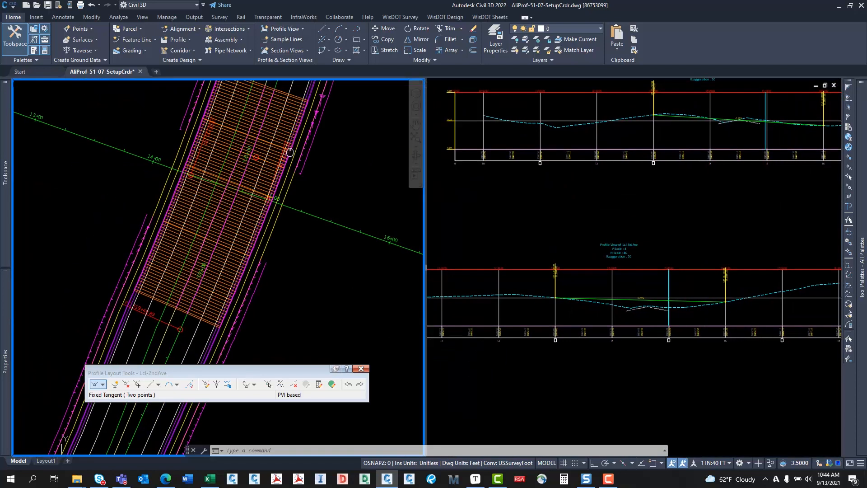
middle_click_drag(223, 236, 236, 238)
scroll(236, 239, "down", 3)
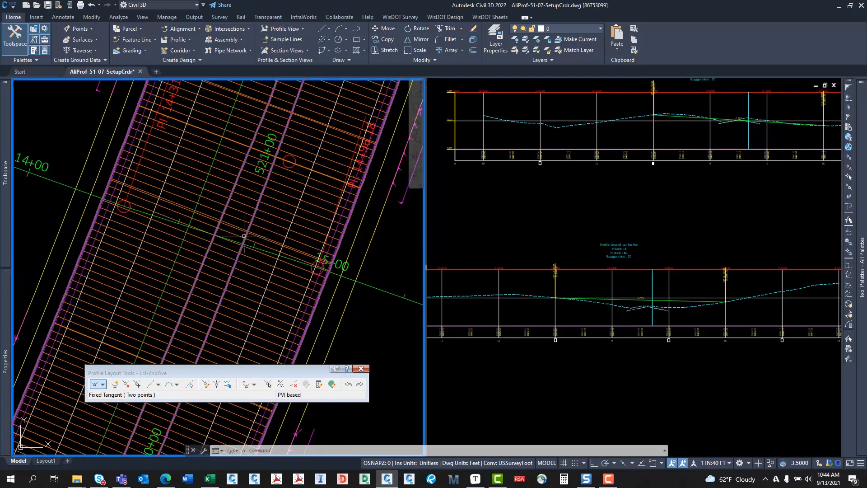
scroll(207, 281, "up", 5)
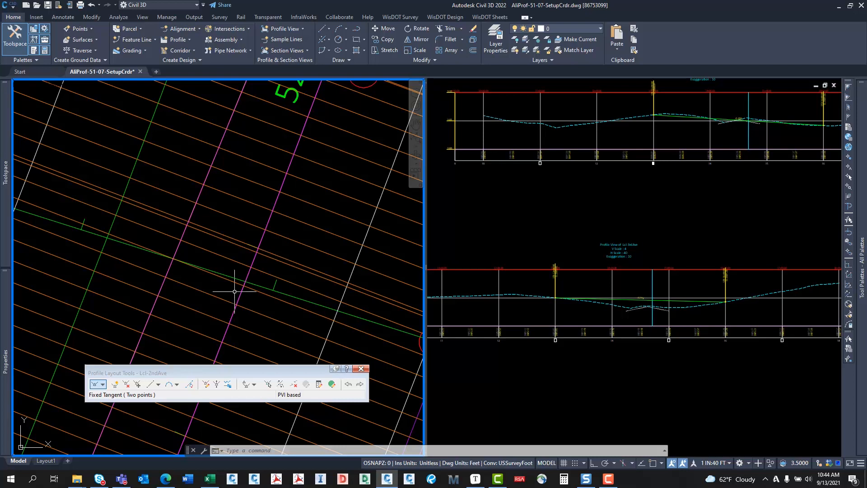
scroll(249, 263, "down", 3)
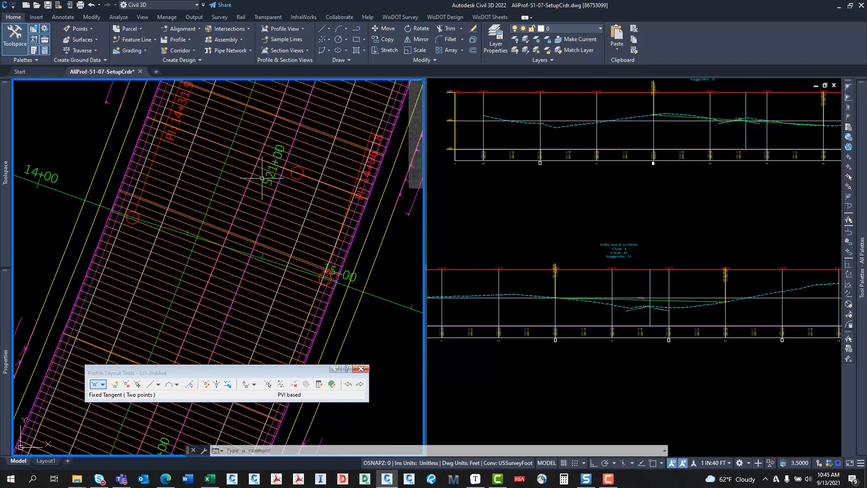
scroll(249, 260, "up", 2)
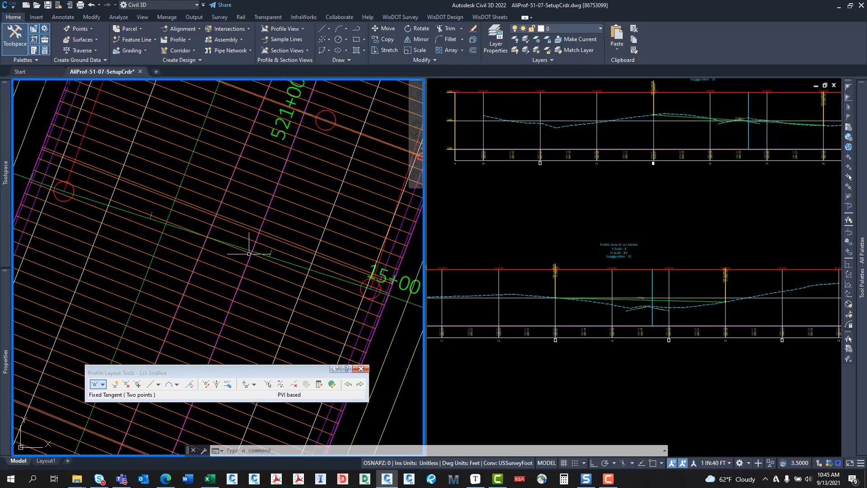
Begin an intersection object where Lcl-3rdAve crosses alignment 51, choosing alignment 51 as the main road
left_click(239, 29)
left_click(244, 47)
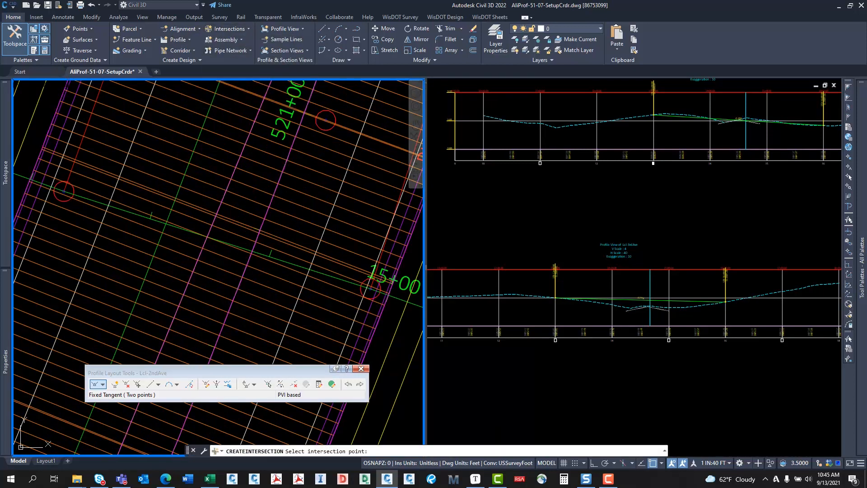
left_click(253, 250)
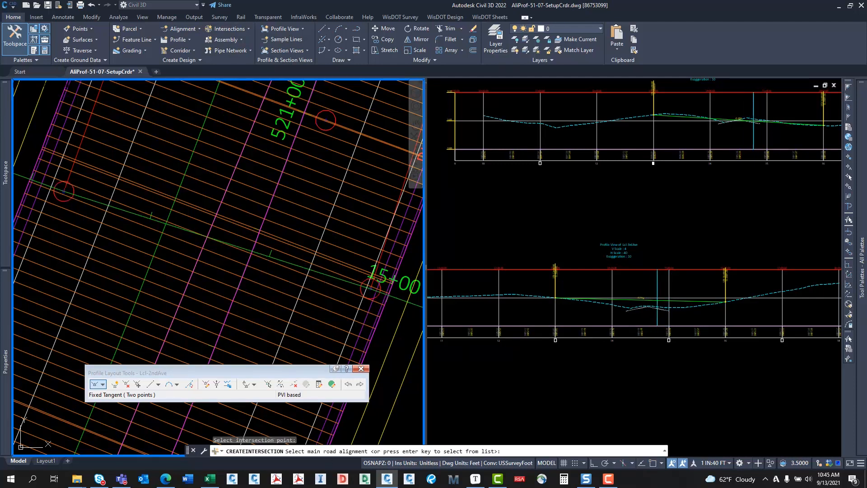
left_click(261, 225)
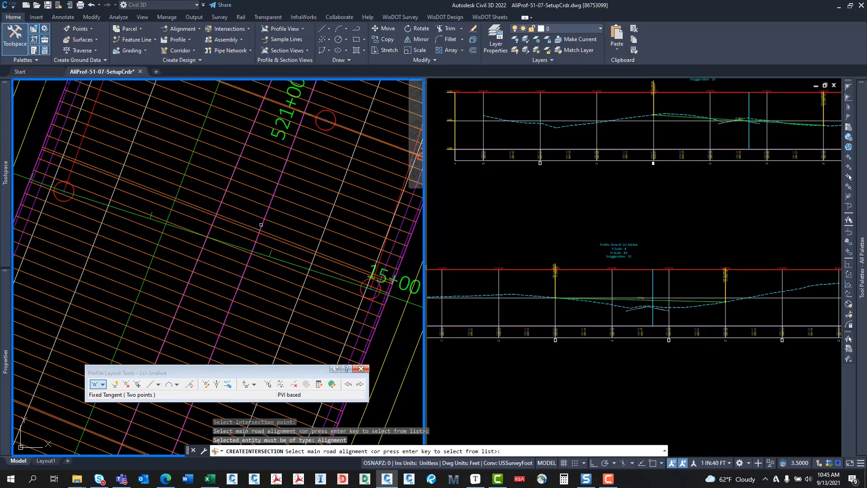
scroll(261, 224, "down", 3)
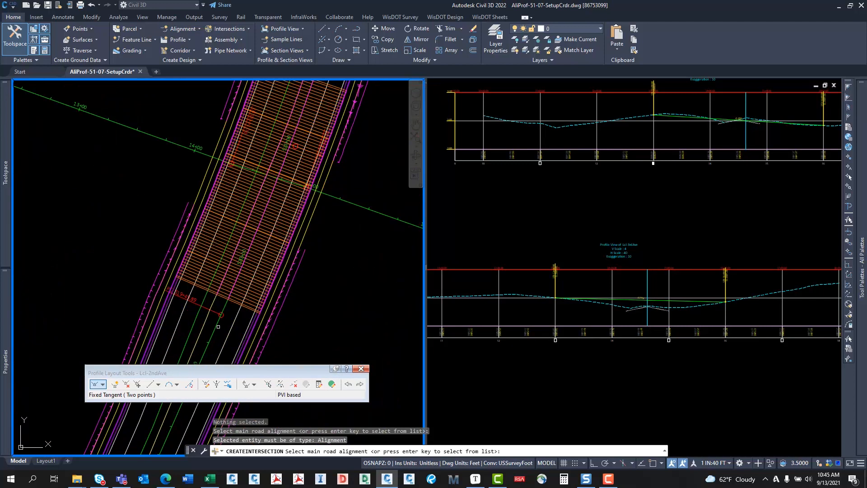
left_click(216, 327)
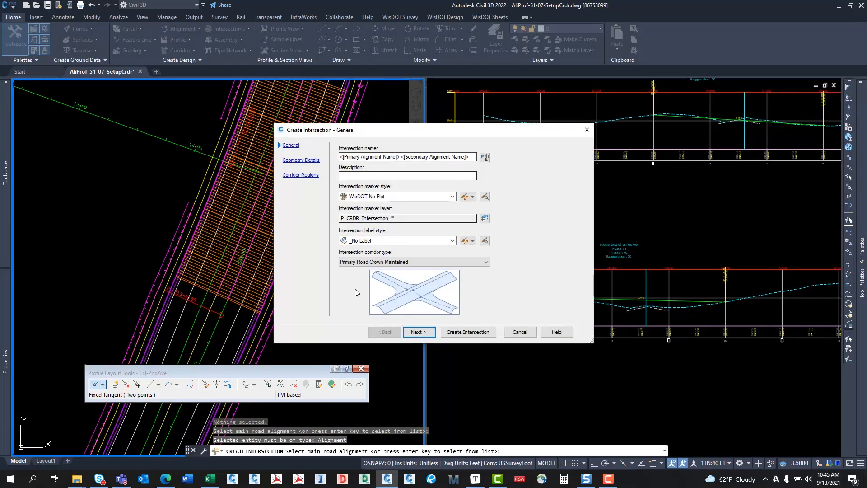
Turn off offset alignment creation, keep 51 as priority 1 over Lcl-3rdAve, and create the intersection without changing the corridor settings
left_click(416, 333)
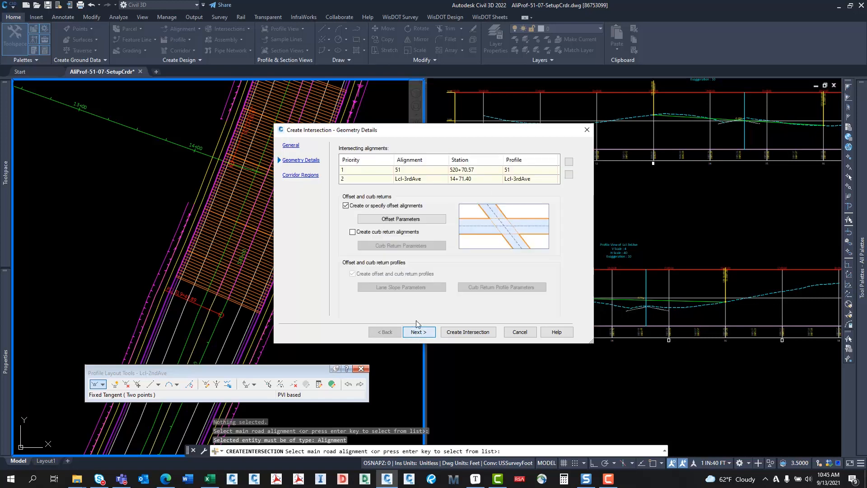
left_click(346, 206)
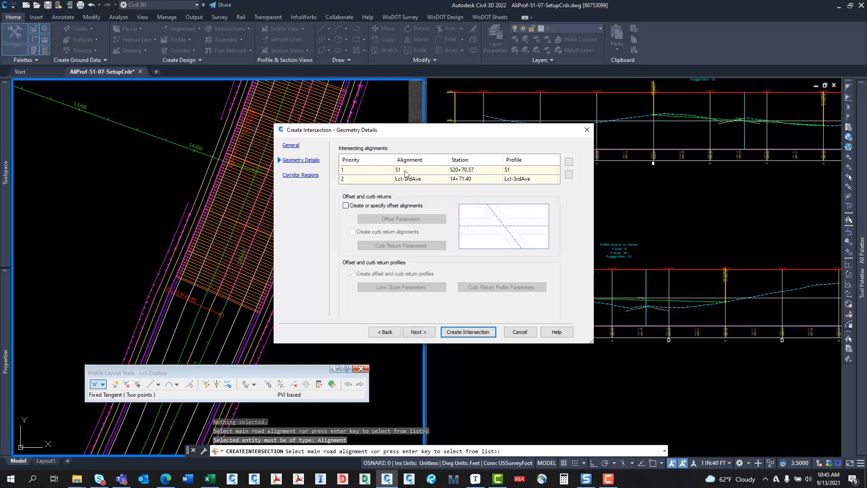
left_click(425, 171)
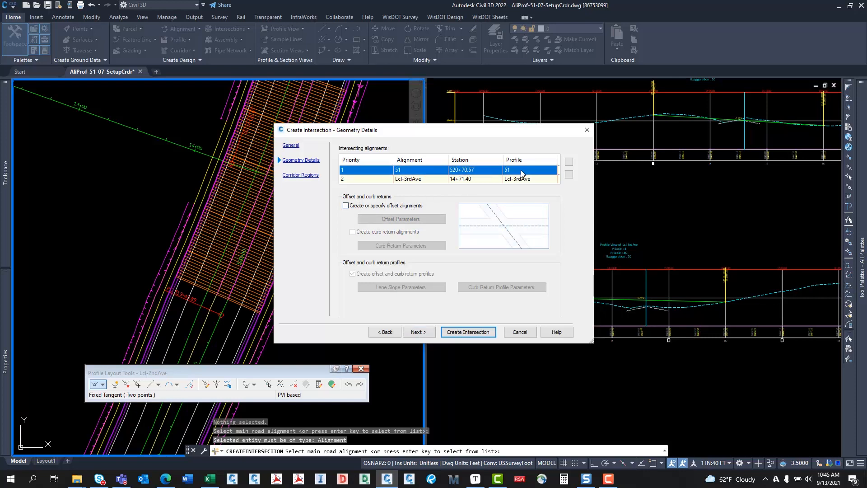
left_click(511, 174)
left_click(424, 180)
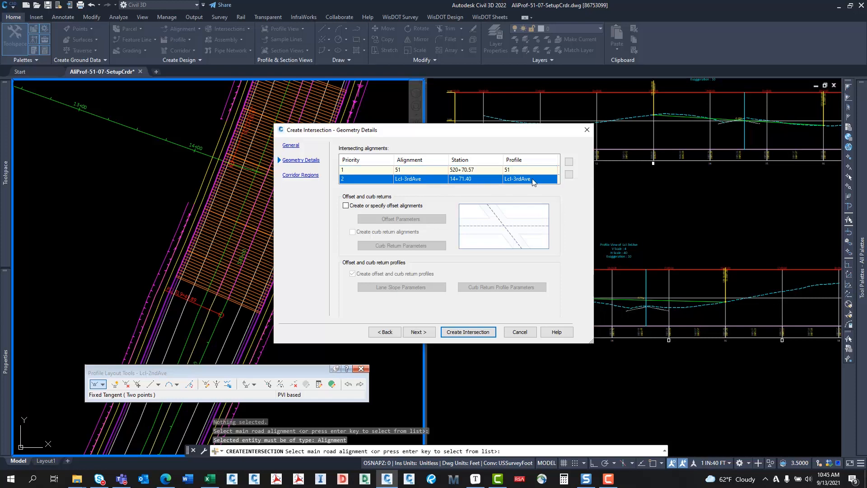
left_click(427, 334)
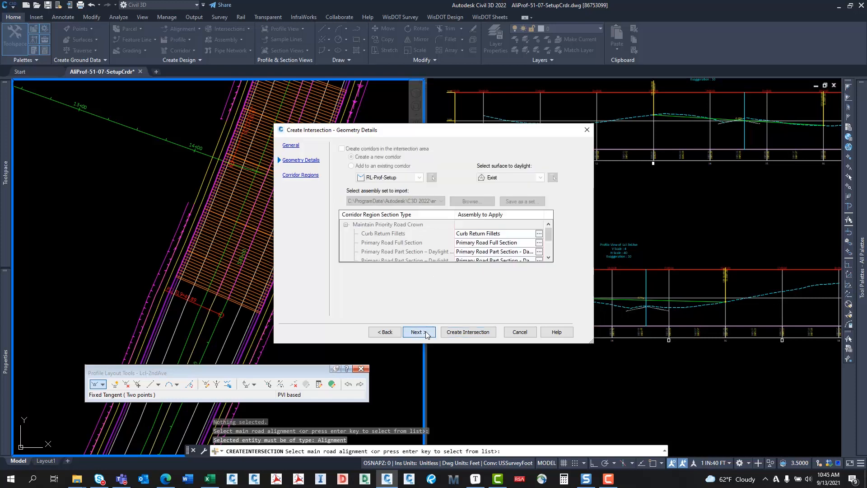
left_click(462, 333)
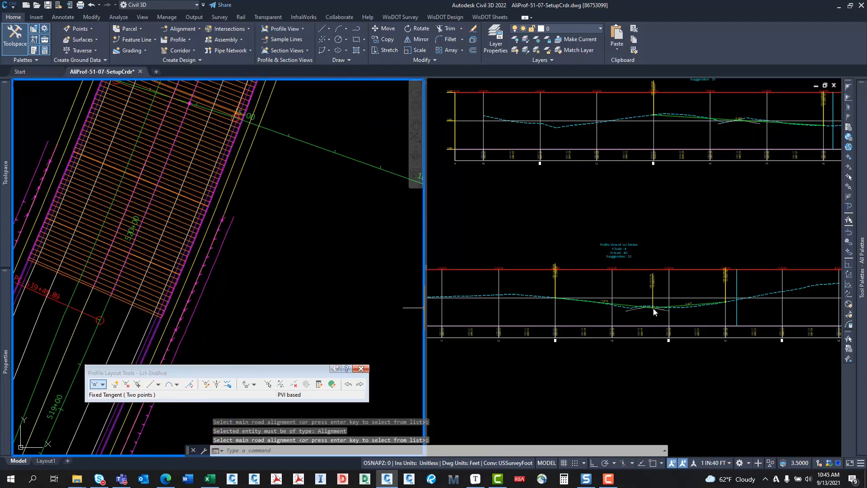
Examine the new PVI on the Lcl-3rdAve profile against the dashed cross-slope surface profile
scroll(654, 311, "up", 10)
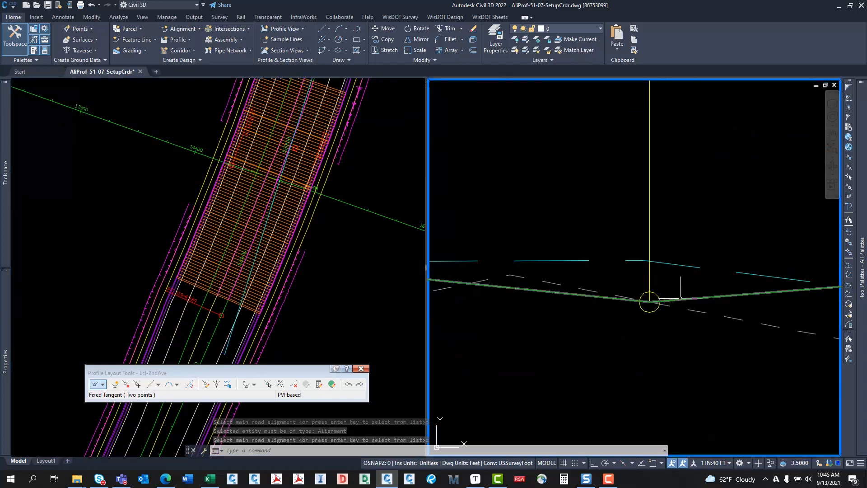
key("Escape")
left_click(649, 302)
scroll(649, 301, "down", 5)
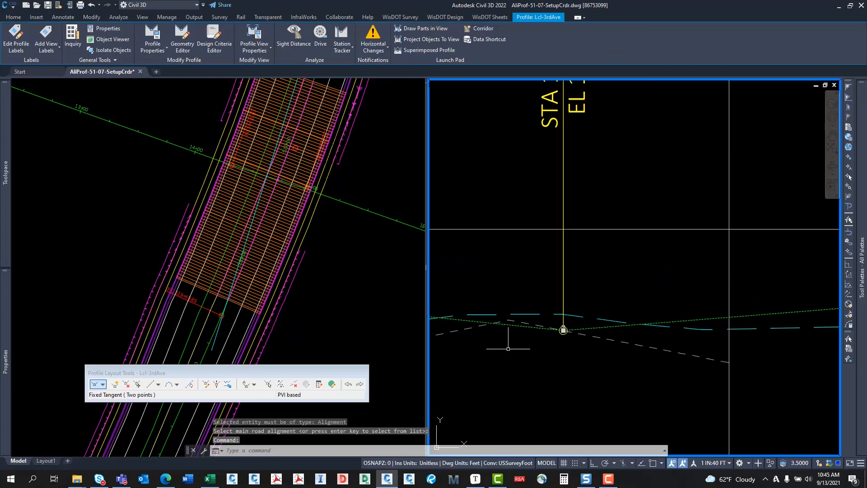
left_click(312, 206)
key("Escape")
left_click(381, 268)
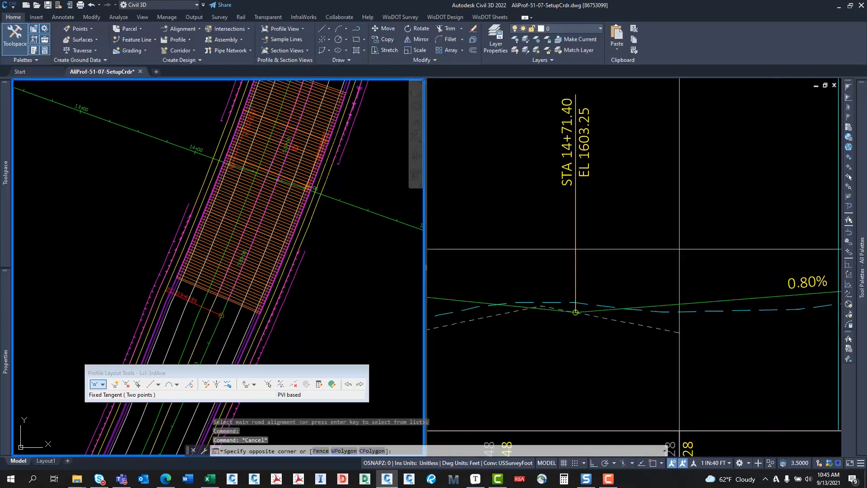
left_click(333, 231)
Examine in plan where Lcl-3rdAve crosses the crown and pavement edges of the corridor between stations 14+00 and 15+00
middle_click_drag(258, 189, 234, 236)
scroll(259, 195, "up", 2)
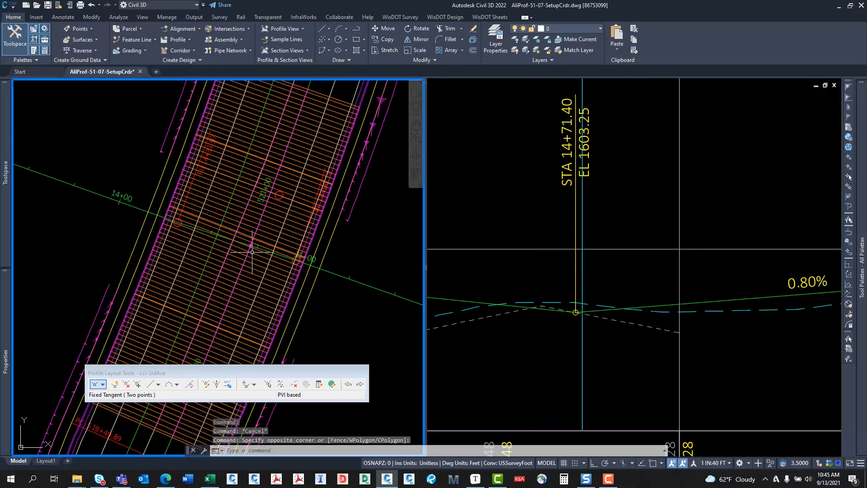
scroll(237, 249, "up", 2)
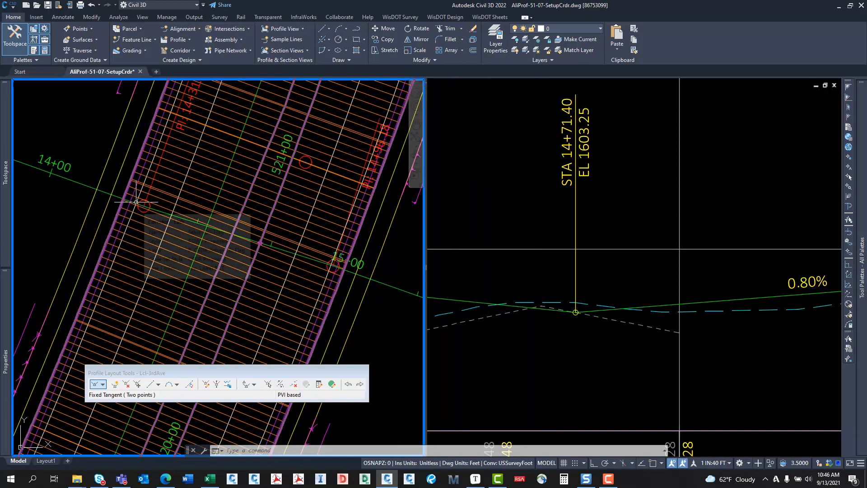
scroll(336, 264, "up", 5)
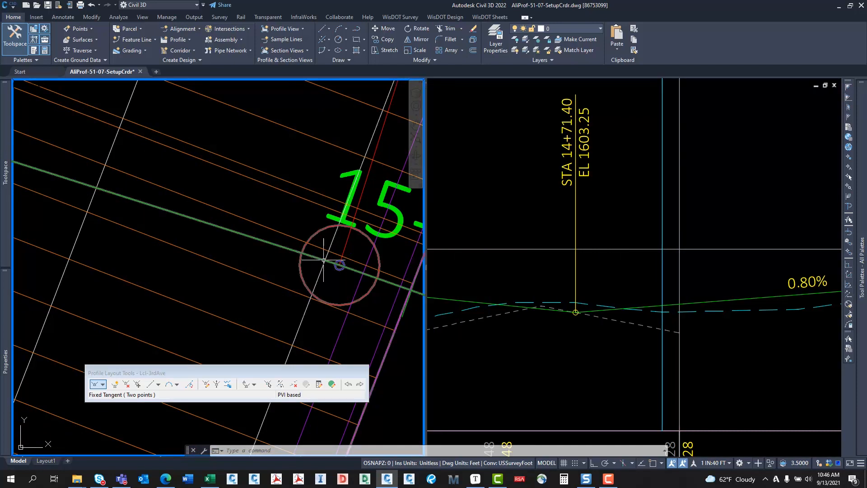
left_click(333, 244)
key("Escape")
key("Escape")
scroll(330, 253, "down", 3)
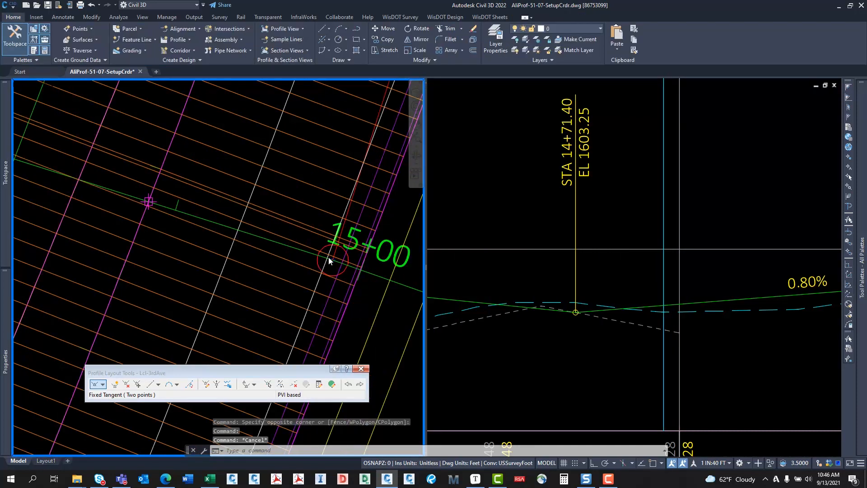
scroll(328, 250, "up", 3)
middle_click_drag(317, 271, 347, 284)
scroll(293, 264, "down", 3)
middle_click_drag(191, 242, 236, 287)
scroll(315, 228, "down", 2)
middle_click_drag(198, 198, 250, 189)
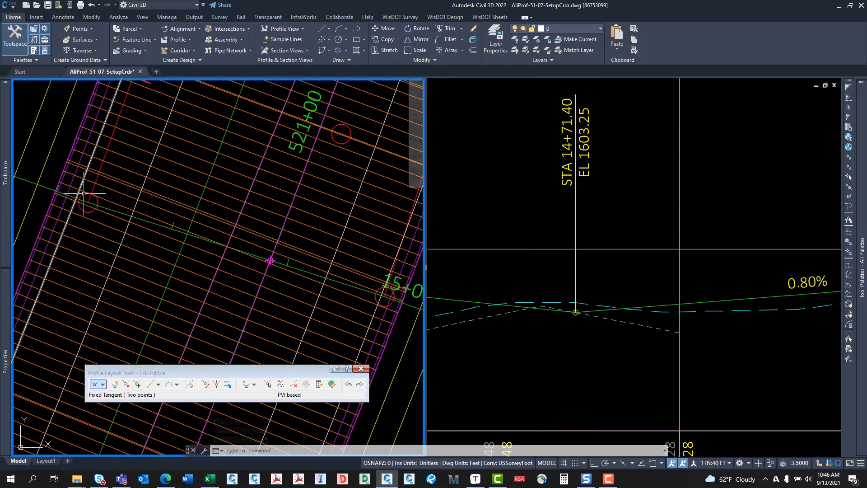
scroll(213, 240, "down", 3)
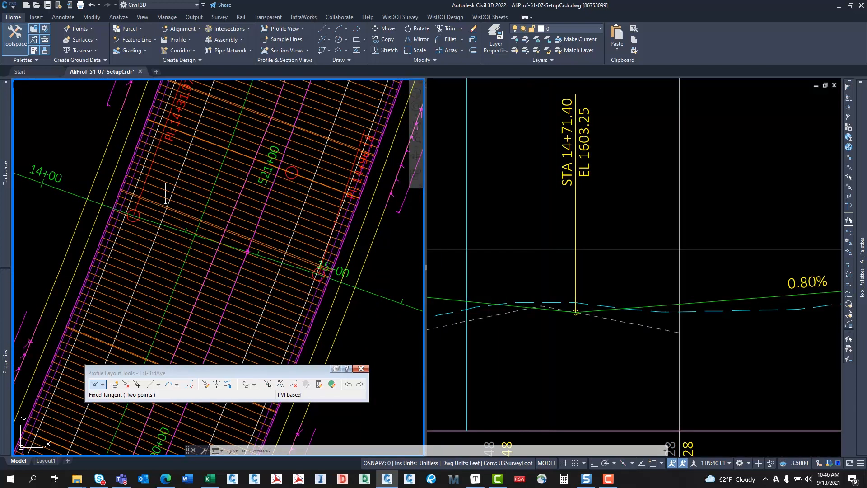
middle_click_drag(203, 159, 209, 191)
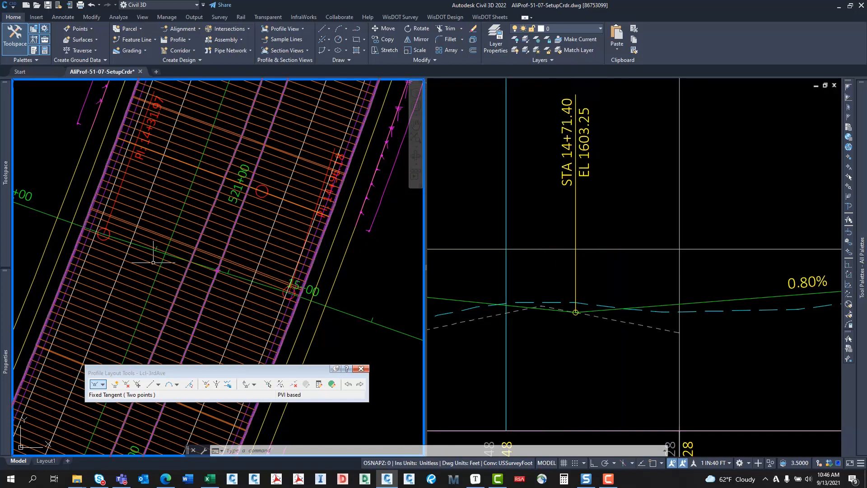
Create a surface profile along alignment 51-CL from the Setup-CG-Flag surface
left_click(198, 242)
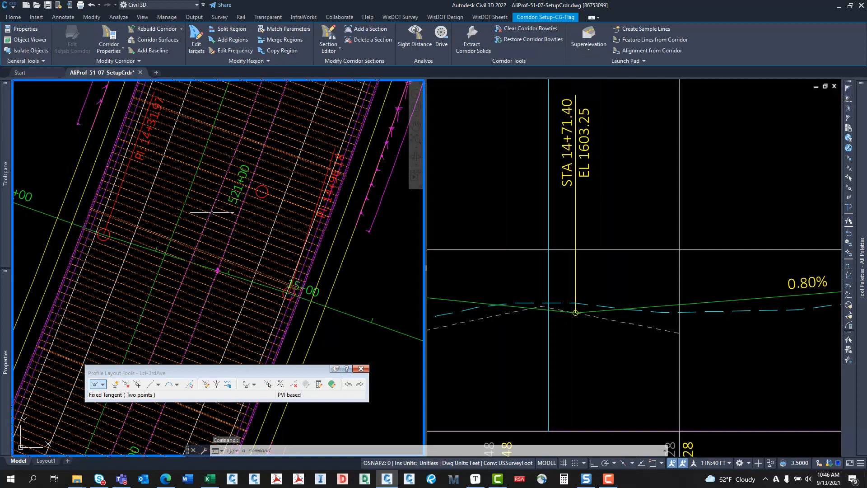
scroll(213, 203, "down", 1)
middle_click_drag(249, 116, 229, 205)
key("Escape")
key("Escape")
left_click(243, 160)
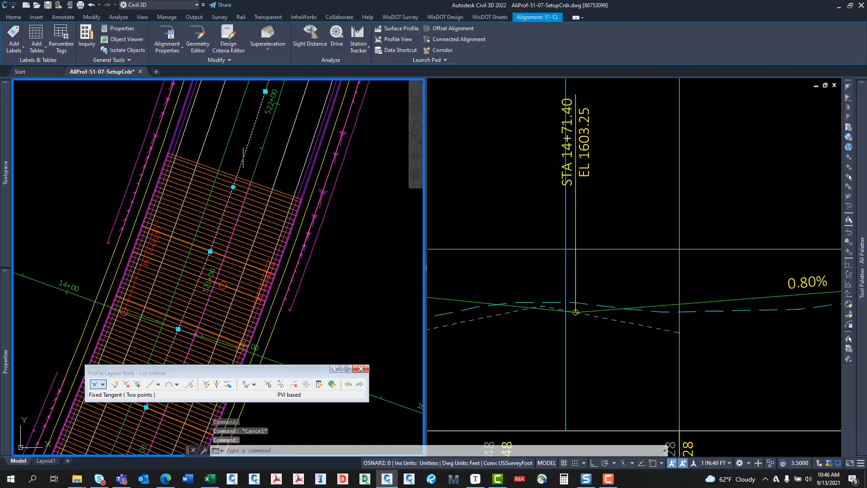
left_click(408, 25)
left_click(507, 125)
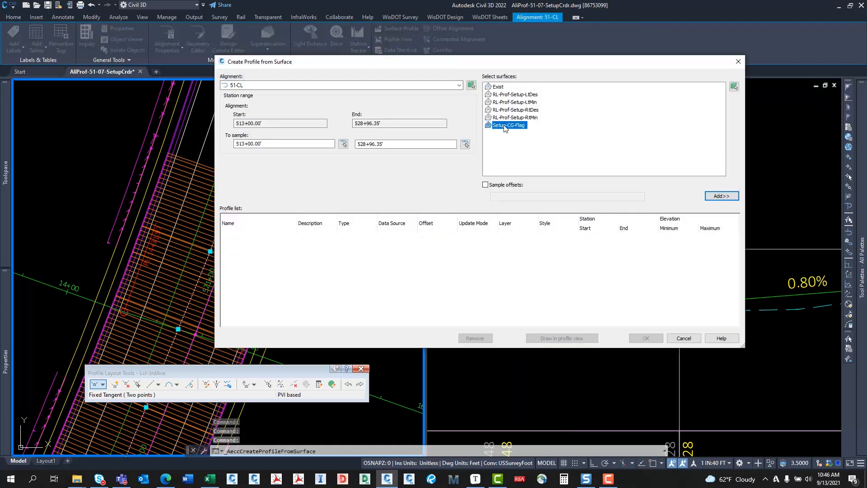
left_click(722, 196)
left_click(647, 339)
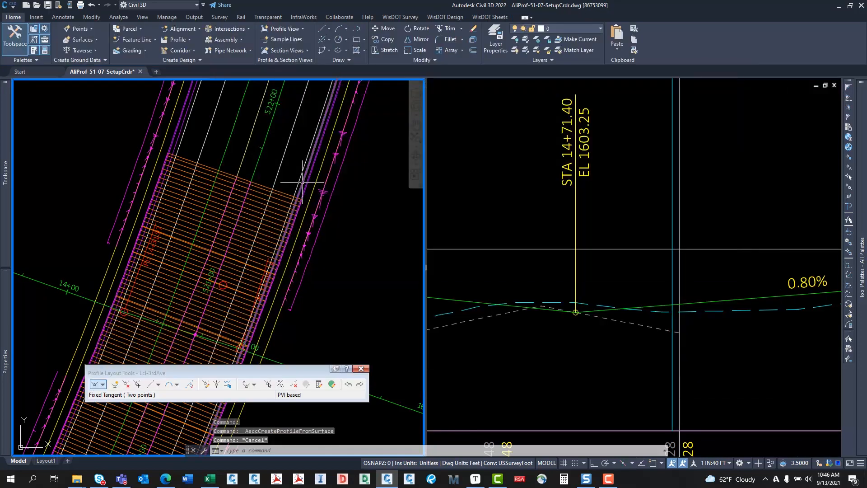
Create a surface profile along offset alignment 51-Rt-ETW from the Setup-CG-Flag surface
left_click(299, 182)
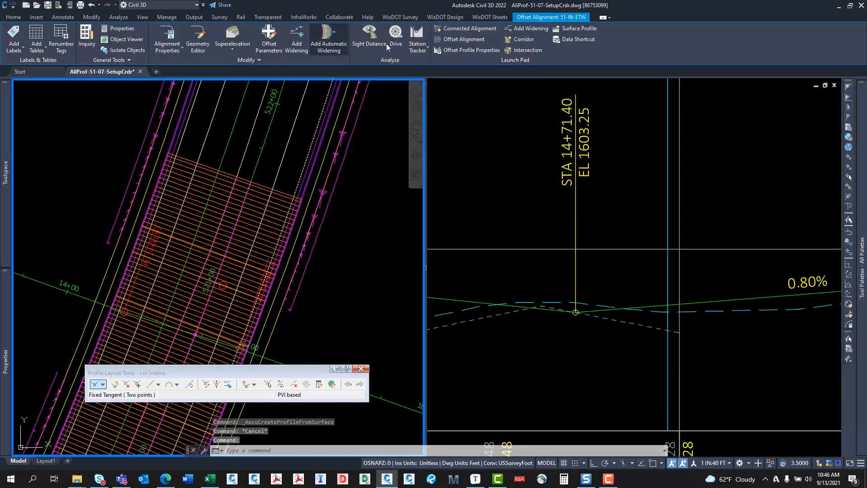
left_click(579, 29)
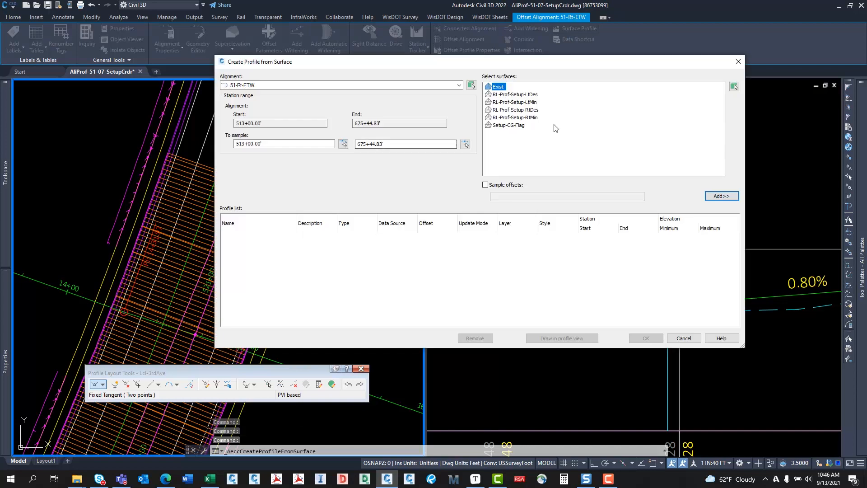
left_click(738, 200)
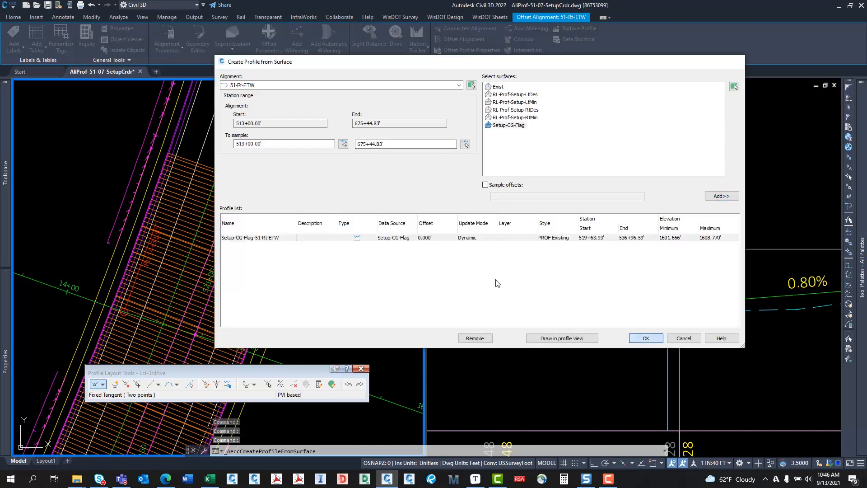
key("Return")
key("Escape")
key("Escape")
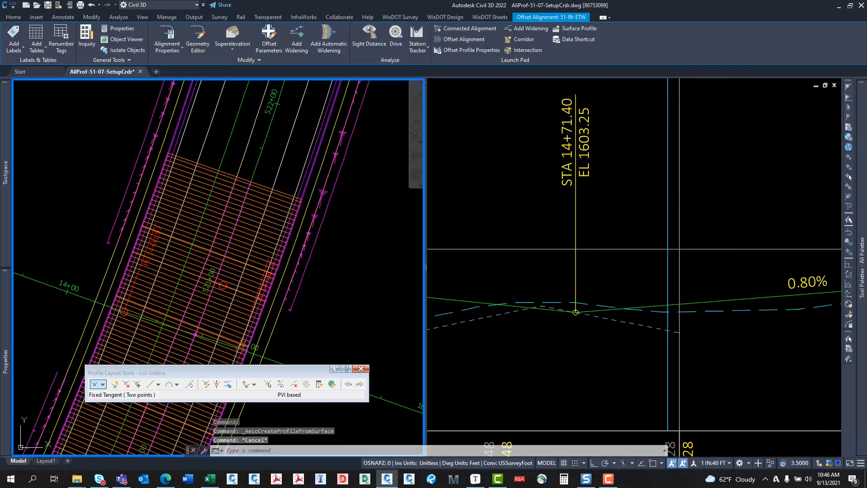
Create a surface profile along offset alignment 51-Lt-ETW from the Setup-CG-Flag surface
left_click(181, 141)
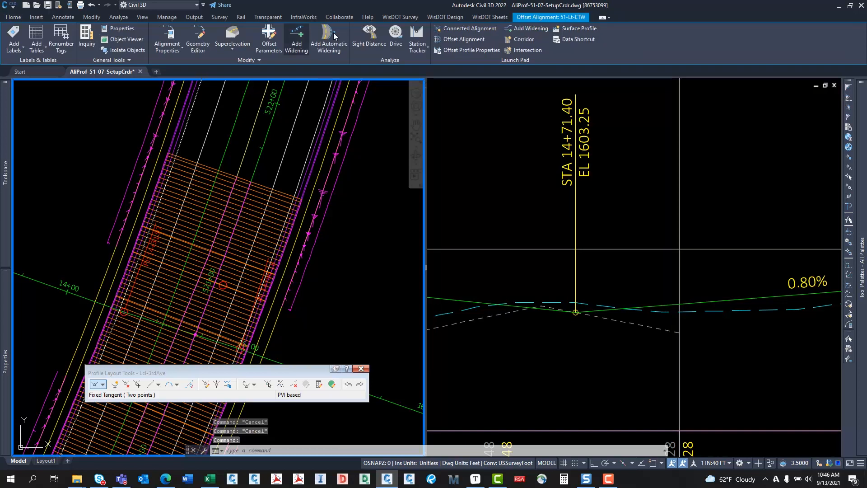
left_click(570, 28)
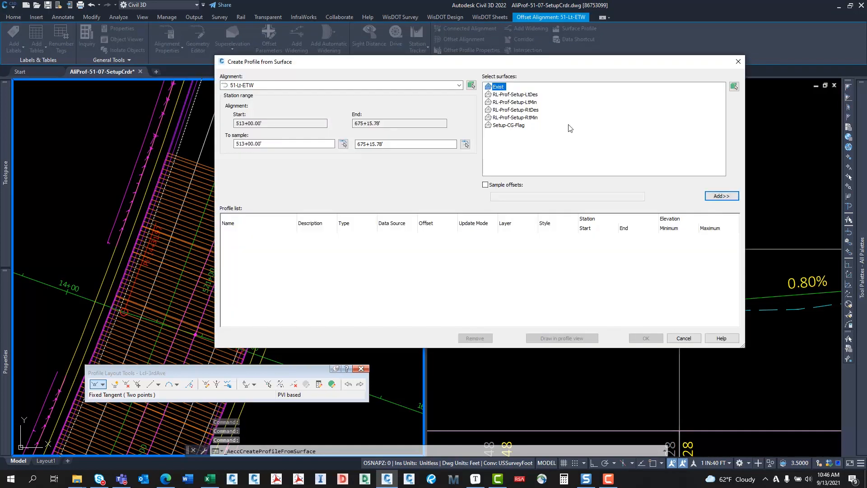
left_click(719, 195)
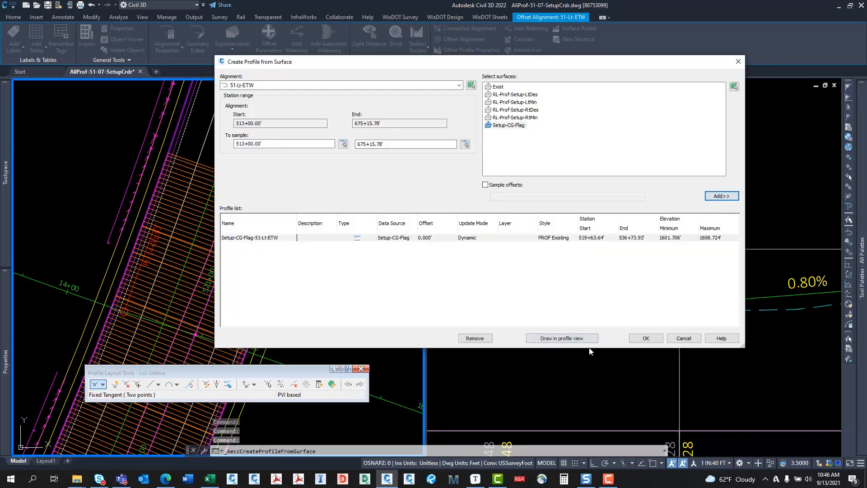
left_click(646, 339)
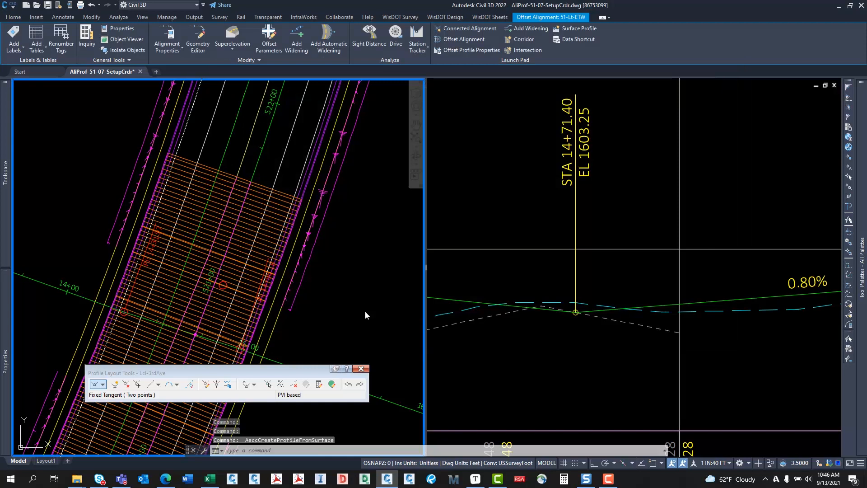
key("Escape")
key("Escape")
Create an intersection where 51-Rt-ETW crosses Lcl-3rdAve, with 51-Rt-ETW as the main road and offset alignment creation turned off
middle_click_drag(241, 344, 300, 246)
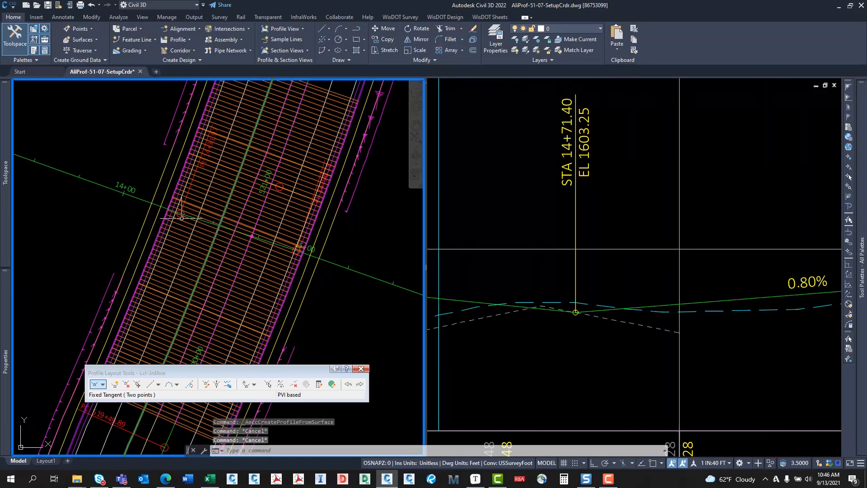
left_click(222, 28)
left_click(238, 41)
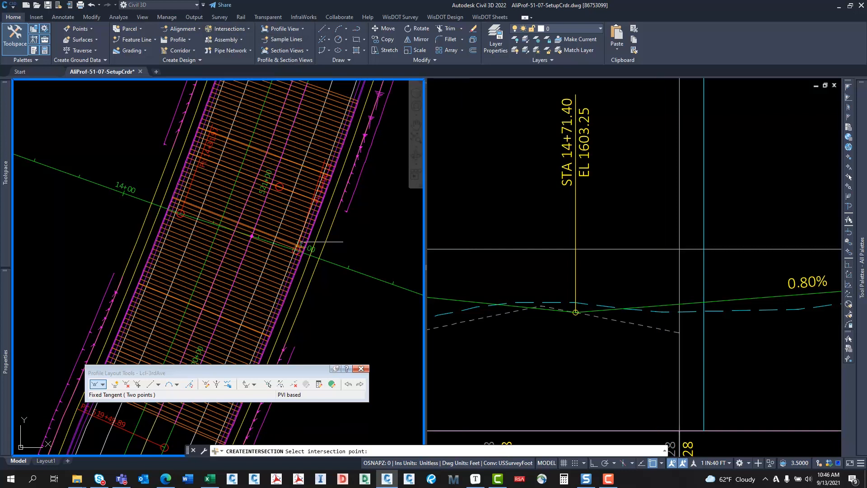
scroll(313, 244, "up", 5)
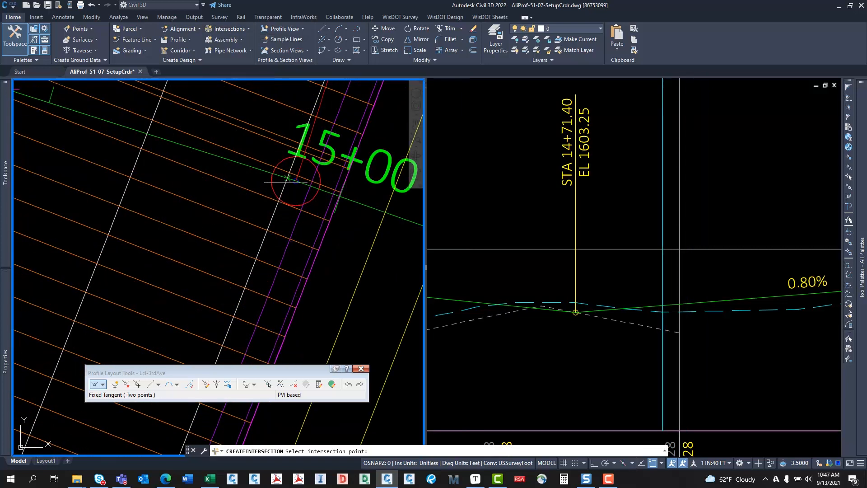
left_click(299, 246)
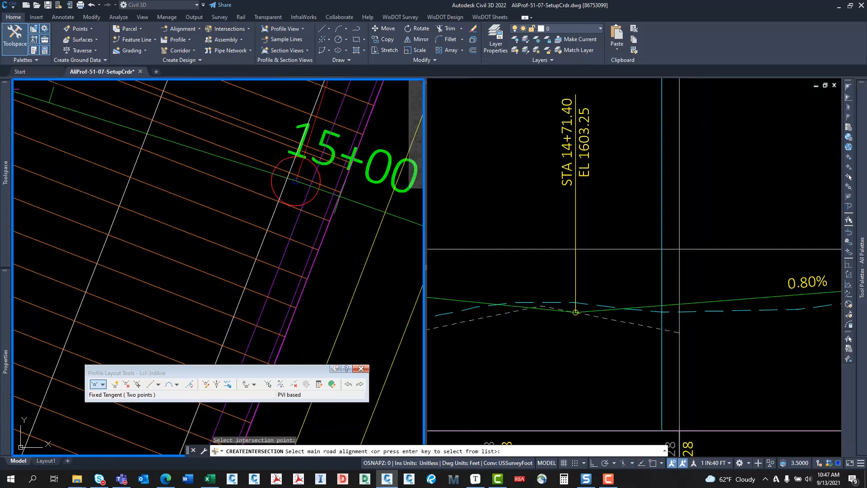
left_click(290, 311)
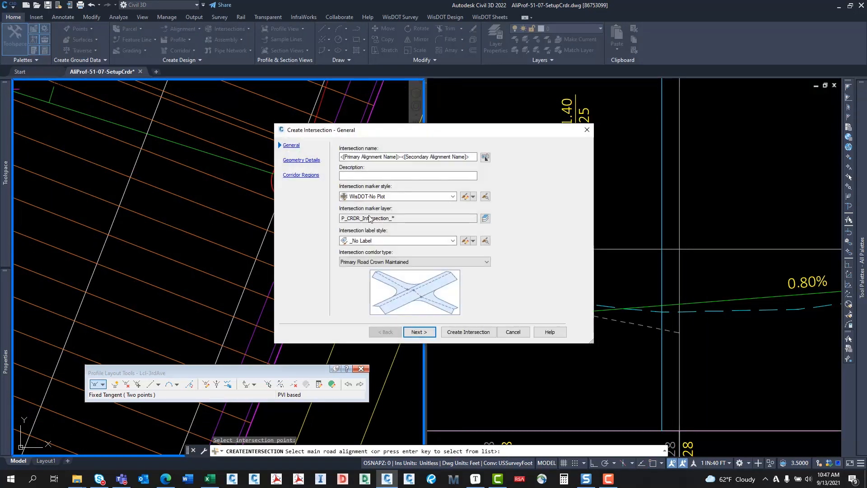
left_click(419, 333)
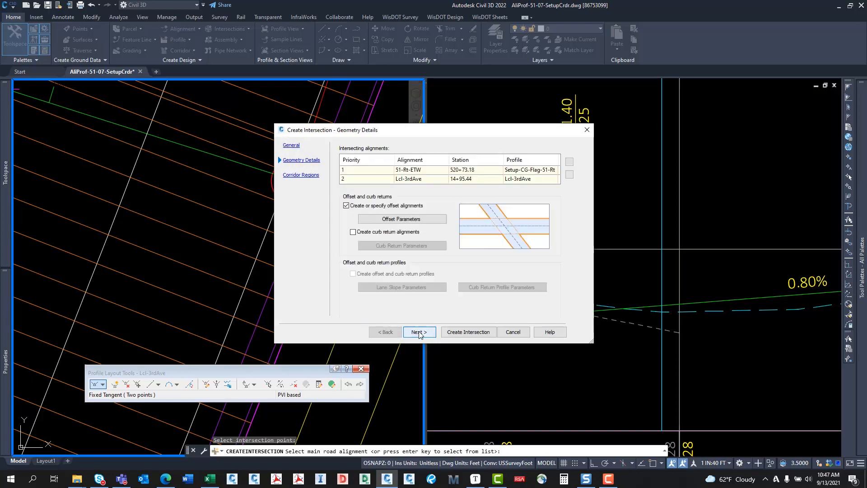
left_click(346, 206)
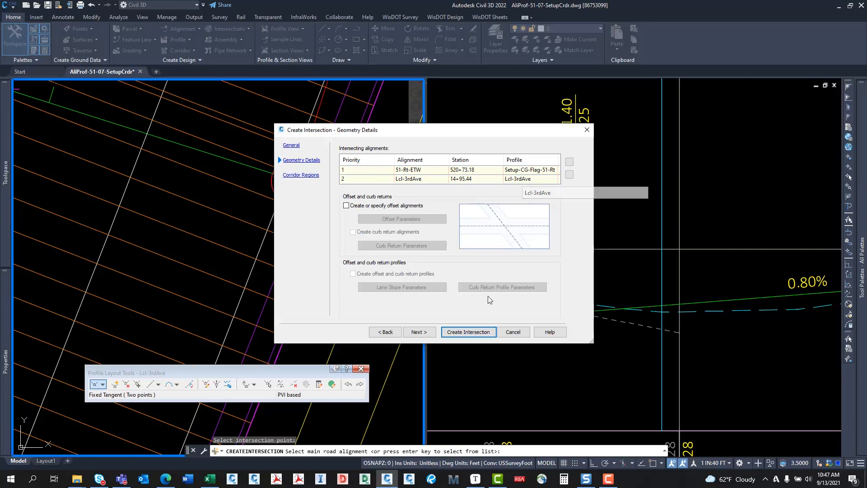
left_click(459, 332)
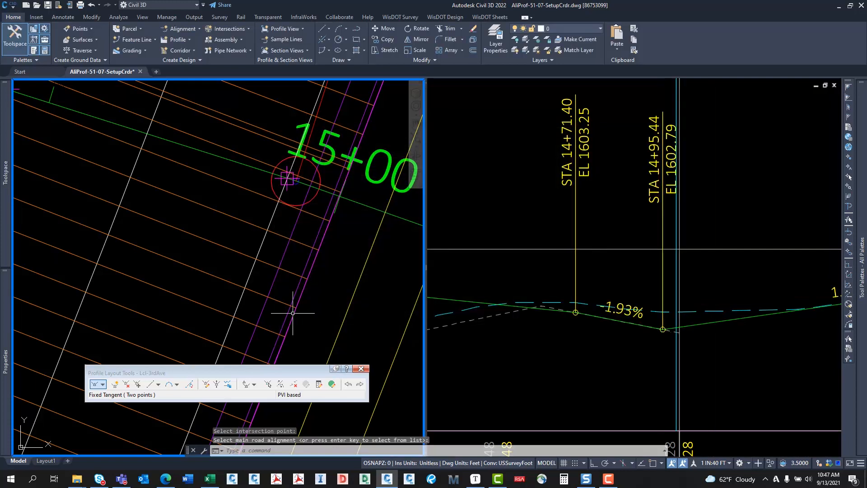
Create an intersection where crown alignment 51-CL crosses Lcl-3rdAve, using the crown alignment as the main road
middle_click_drag(152, 201, 229, 251)
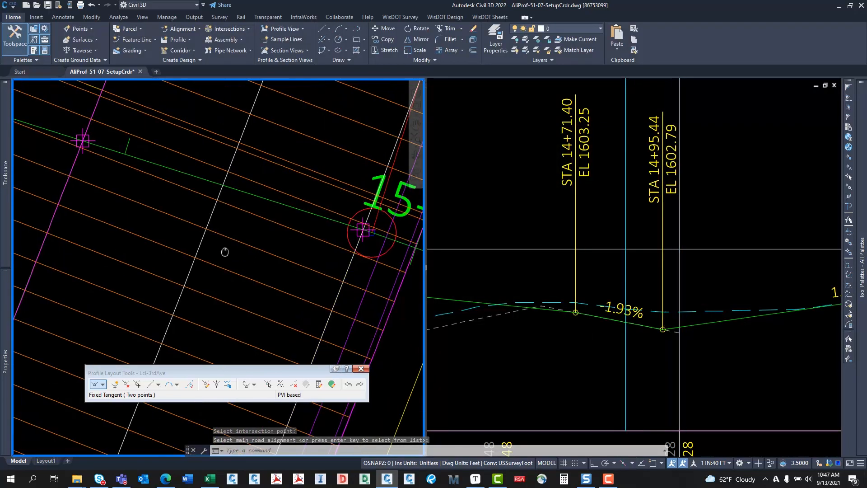
left_click(223, 30)
left_click(236, 42)
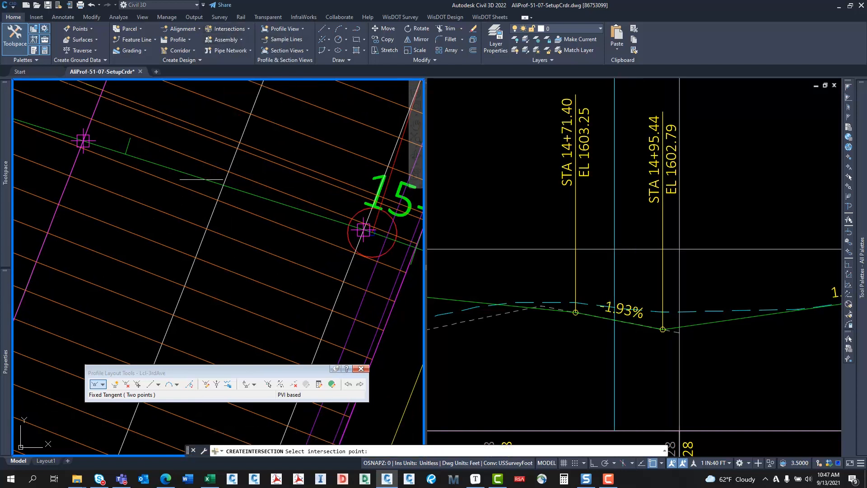
middle_click_drag(316, 226, 235, 187)
middle_click_drag(184, 163, 236, 180)
left_click(227, 175)
scroll(266, 145, "down", 5)
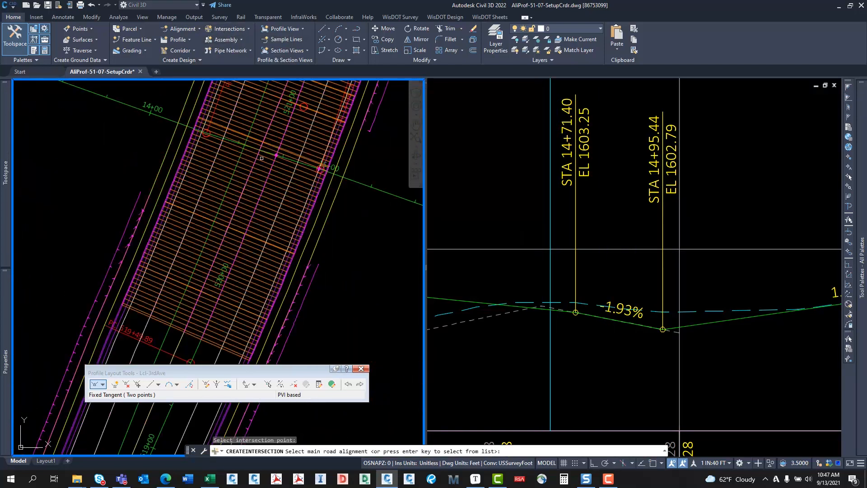
left_click(239, 158)
left_click(462, 329)
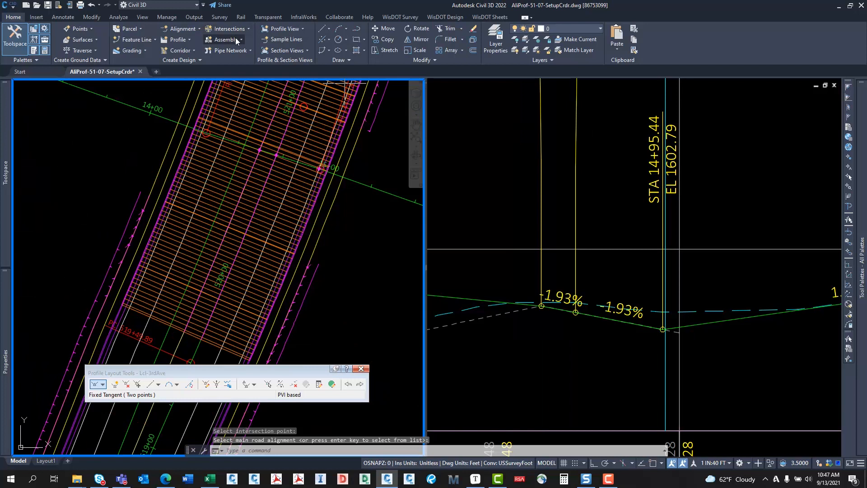
Create an intersection where 51-Lt-ETW crosses Lcl-3rdAve, using 51-Lt-ETW as the main road
scroll(193, 153, "up", 5)
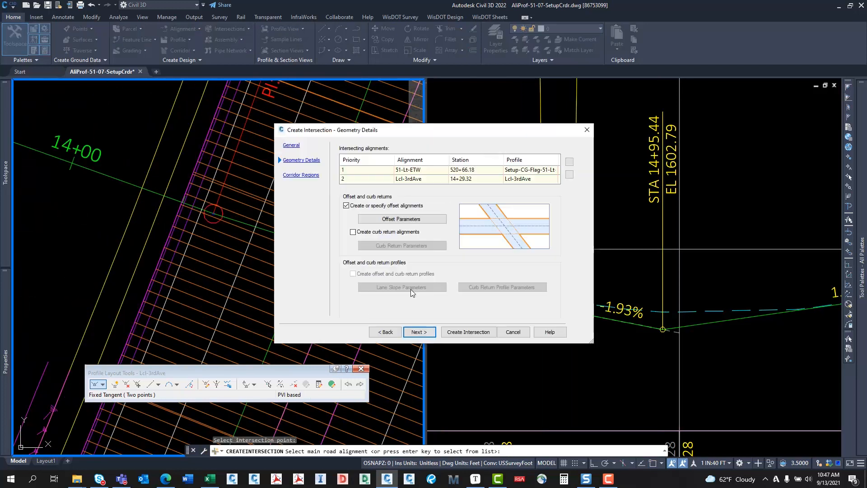
left_click(461, 330)
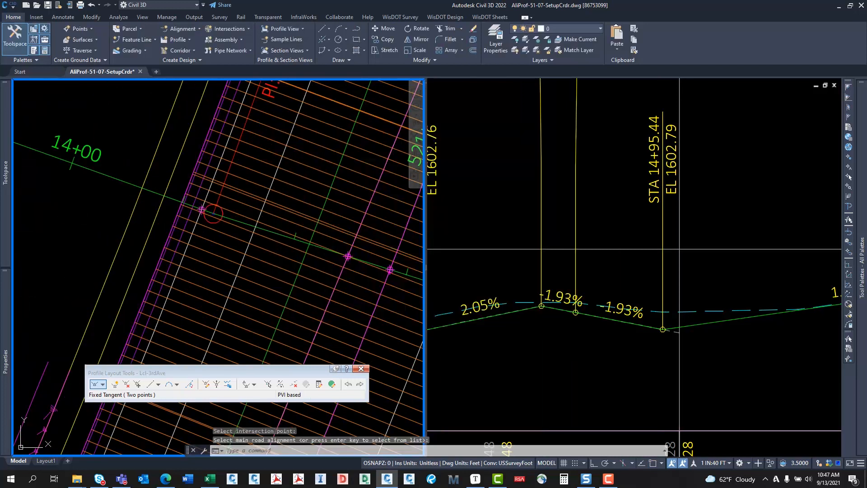
left_click(577, 325)
scroll(577, 326, "up", 3)
key("Escape")
Examine the locked PVIs on the Lcl-3rdAve profile and the matching 51-Lt-ETW crossing and adjacent pavement edge in plan
middle_click_drag(576, 325, 532, 315)
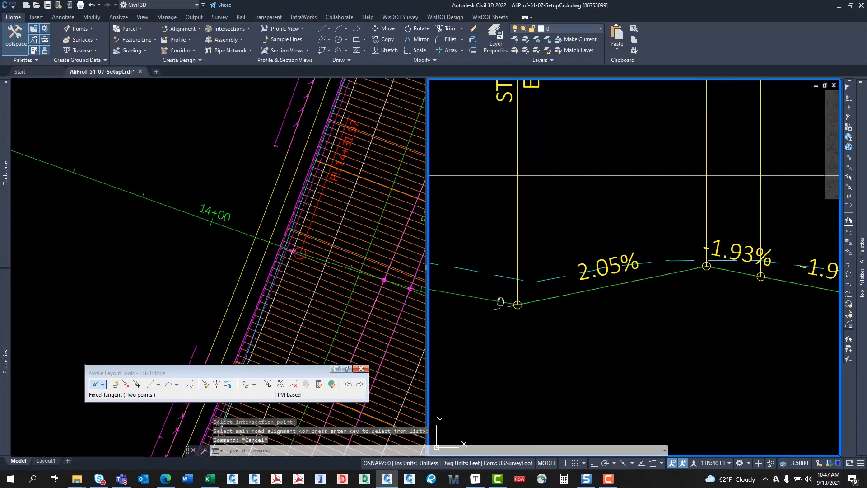
scroll(500, 301, "down", 2)
left_click(471, 306)
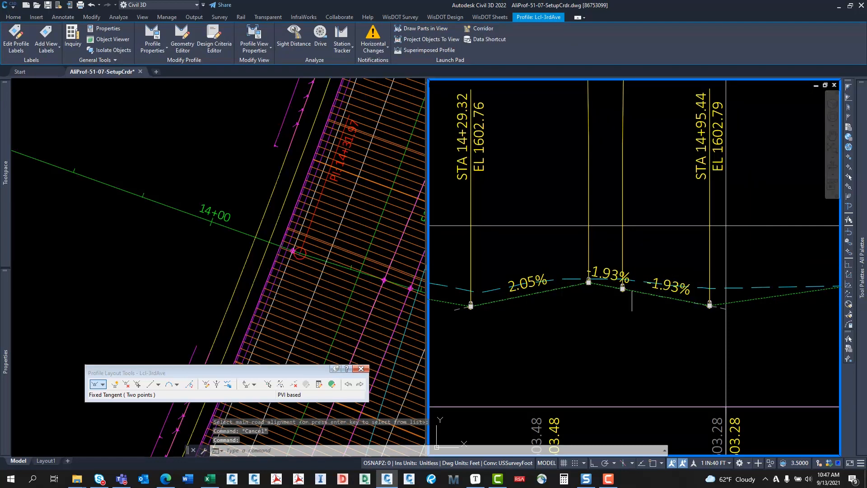
left_click(242, 194)
middle_click_drag(242, 194, 158, 156)
middle_click_drag(183, 191, 147, 170)
scroll(161, 173, "up", 2)
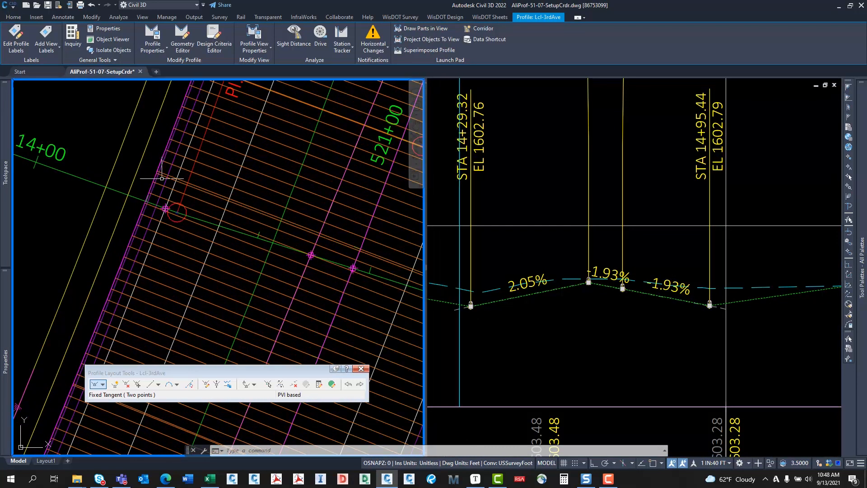
scroll(155, 217, "up", 3)
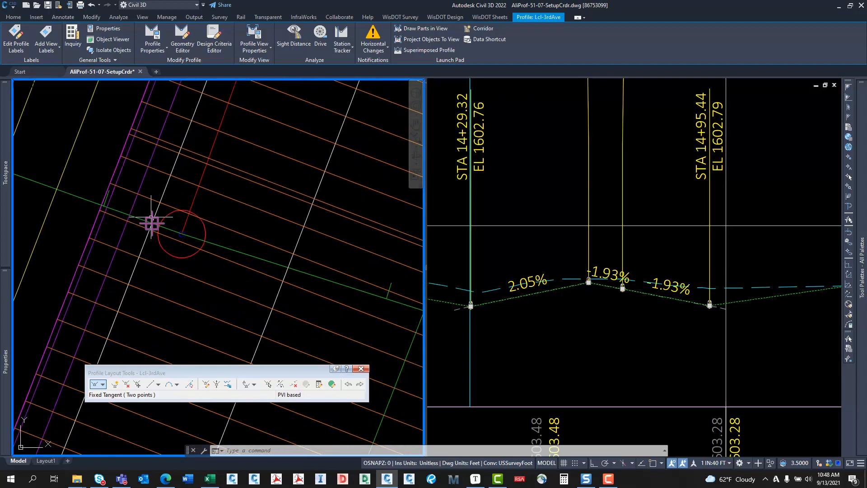
scroll(149, 221, "down", 3)
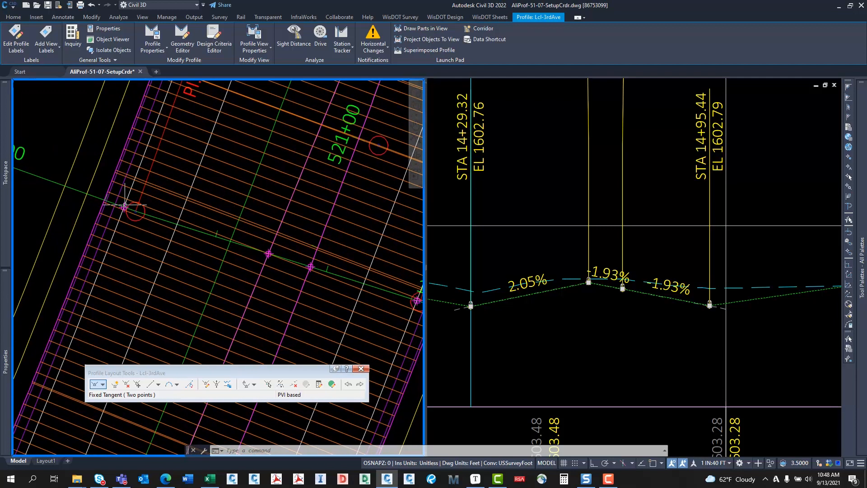
scroll(125, 205, "up", 3)
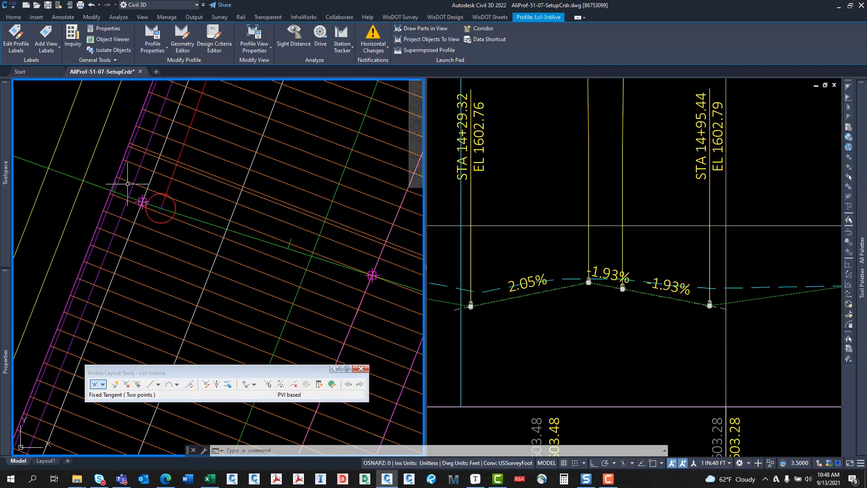
middle_click_drag(129, 179, 107, 230)
scroll(153, 157, "down", 2)
middle_click_drag(153, 156, 131, 245)
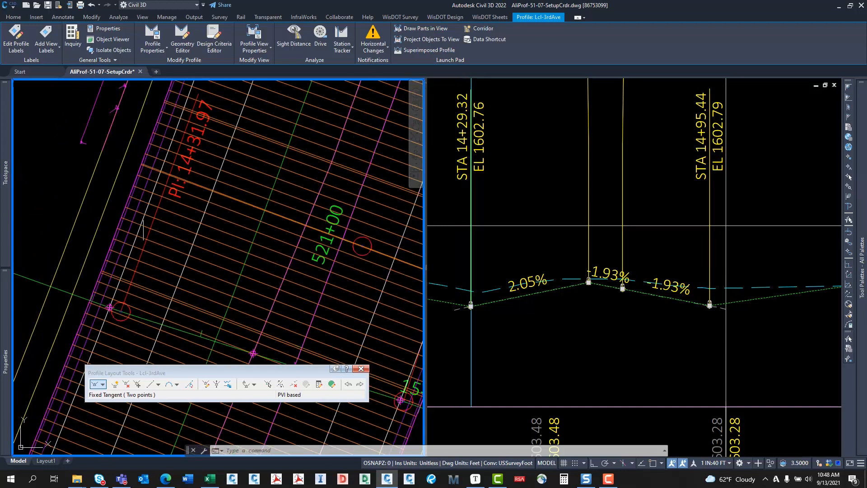
middle_click_drag(152, 197, 130, 290)
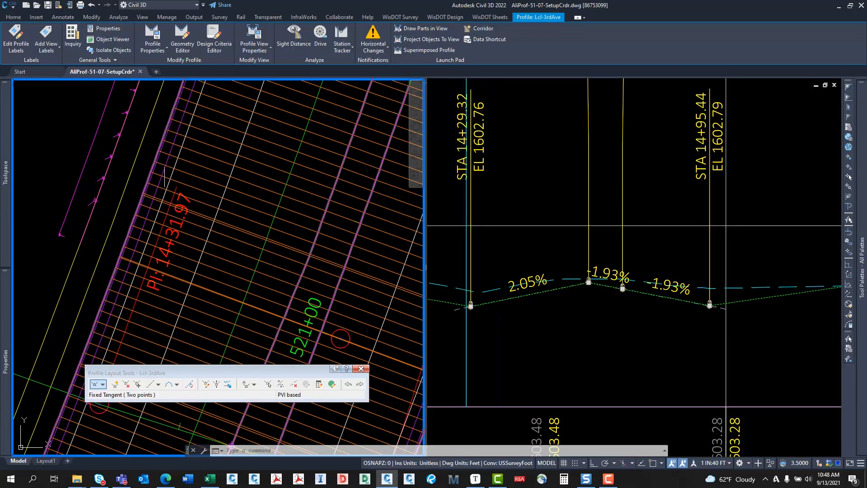
middle_click_drag(135, 239, 182, 180)
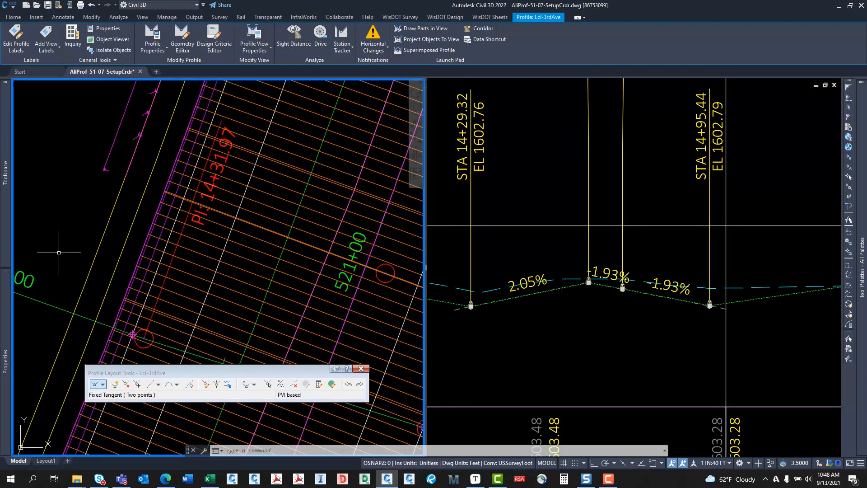
middle_click_drag(143, 241, 165, 199)
scroll(170, 204, "up", 2)
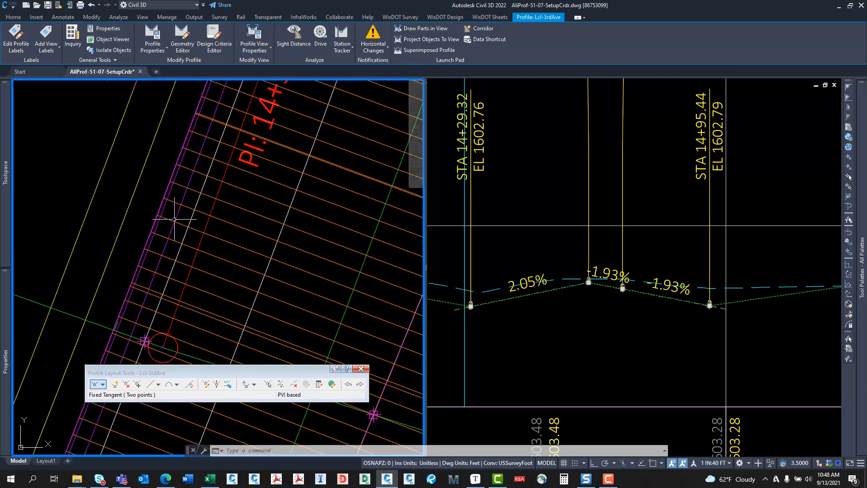
scroll(193, 215, "down", 4)
Review the overall Lcl-3rdAve profile between stations 14+00 and 16+00 alongside the setup corridor in plan
left_click(611, 330)
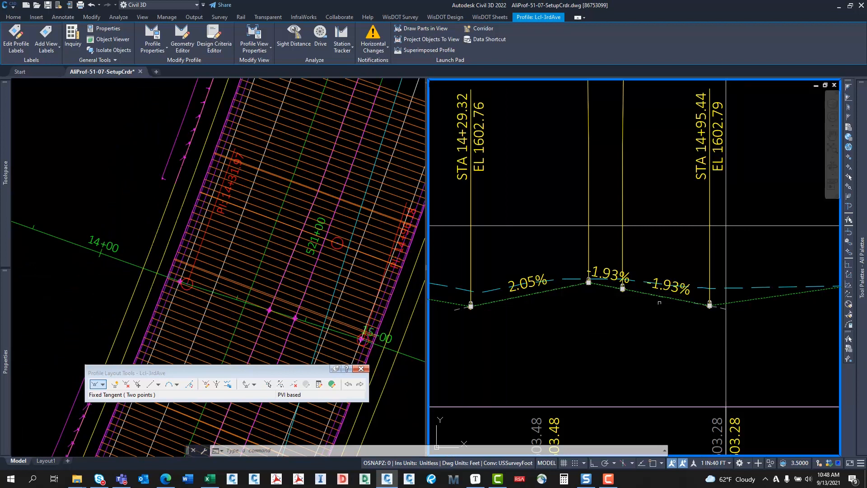
scroll(609, 307, "down", 5)
left_click(94, 209)
scroll(112, 206, "down", 4)
middle_click_drag(112, 207, 116, 234)
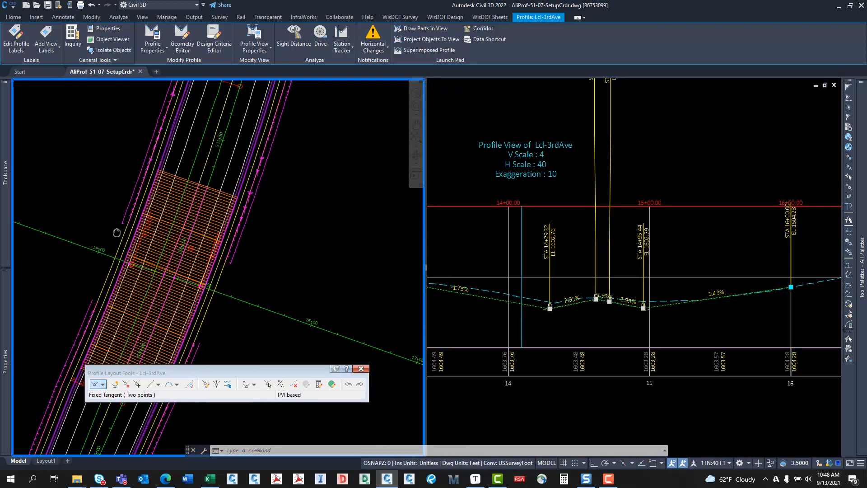
middle_click_drag(203, 170, 198, 190)
scroll(198, 190, "down", 5)
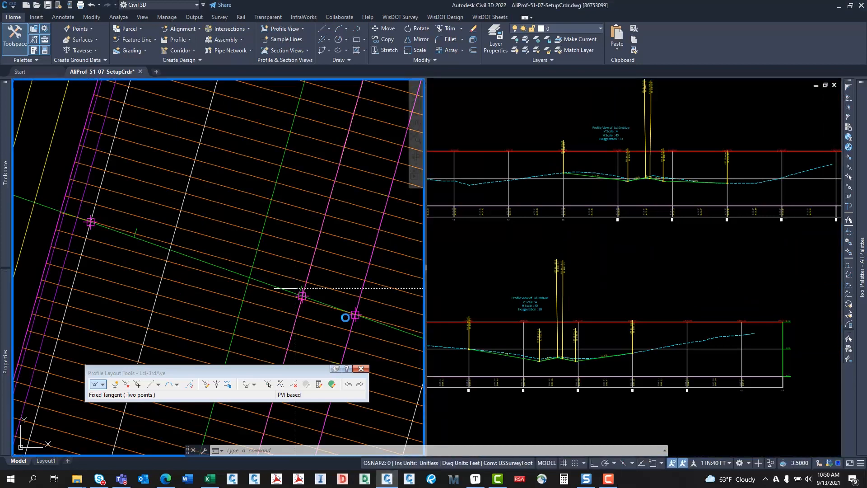
Review the side-road crossing of the corridor between stations 14+00 and 15+00 together with both side-road profile views
key("Escape")
scroll(296, 288, "down", 6)
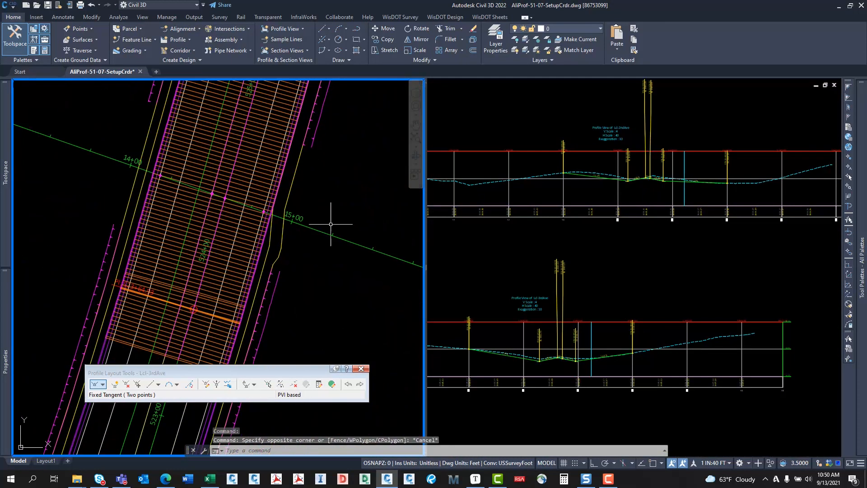
middle_click_drag(373, 213, 362, 221)
middle_click_drag(569, 240, 559, 260)
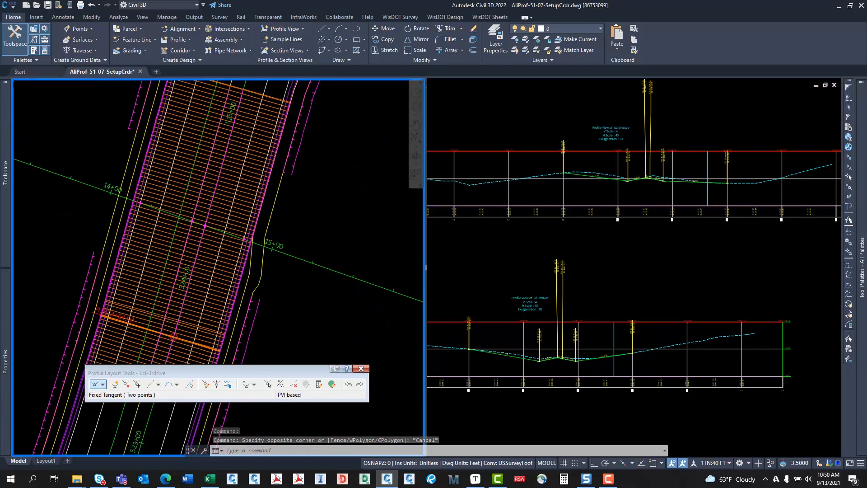
left_click(615, 216)
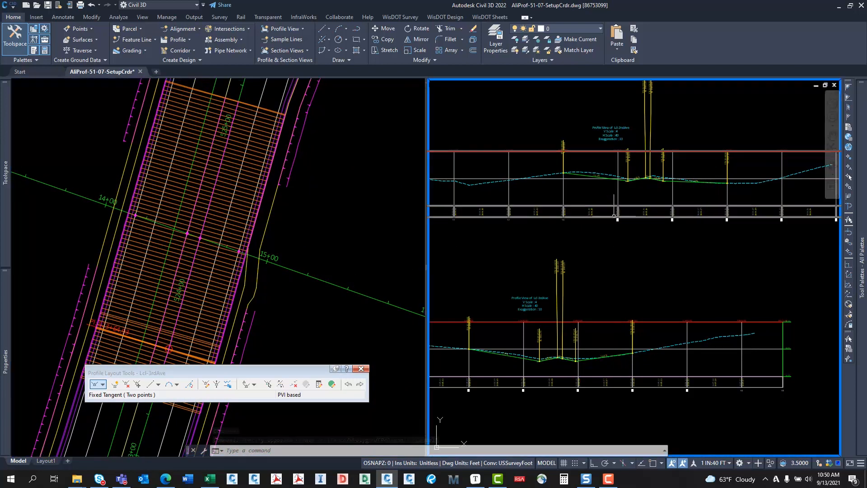
middle_click_drag(614, 216, 620, 240)
left_click(302, 235)
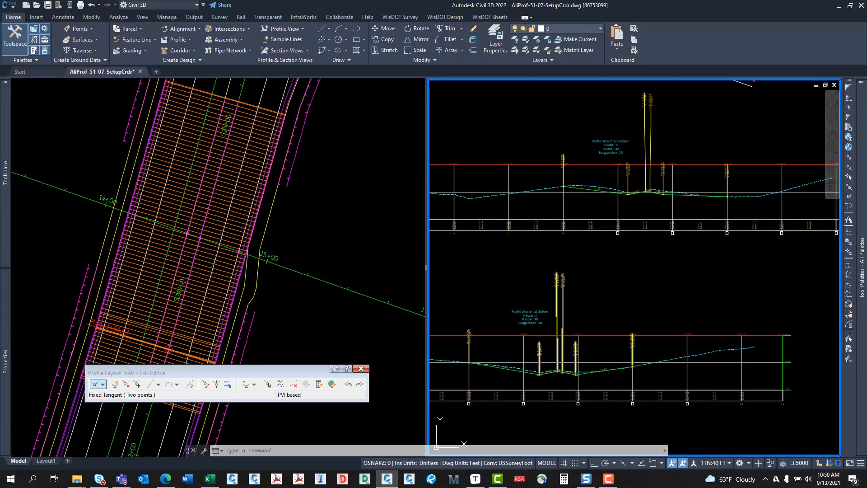
mouse_move(253, 262)
middle_mouse_down()
mouse_move(285, 248)
mouse_move(311, 218)
mouse_move(274, 265)
middle_mouse_up()
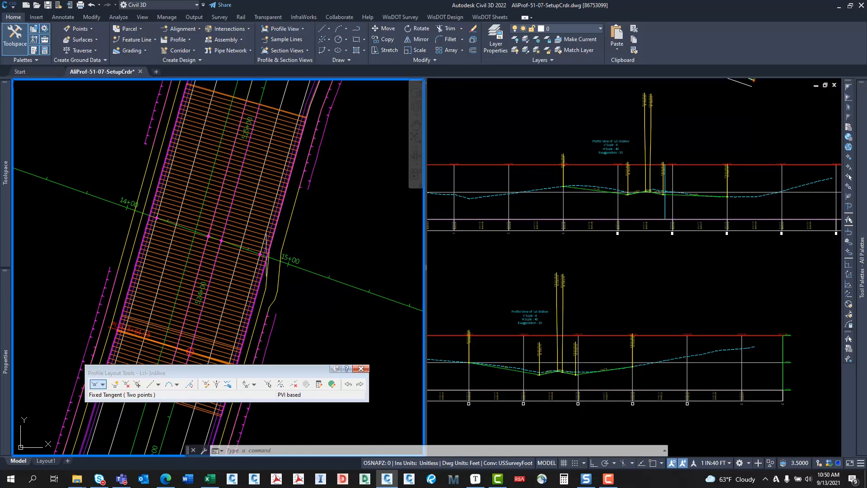
mouse_move(275, 265)
middle_mouse_down()
mouse_move(325, 246)
mouse_move(333, 194)
middle_mouse_up()
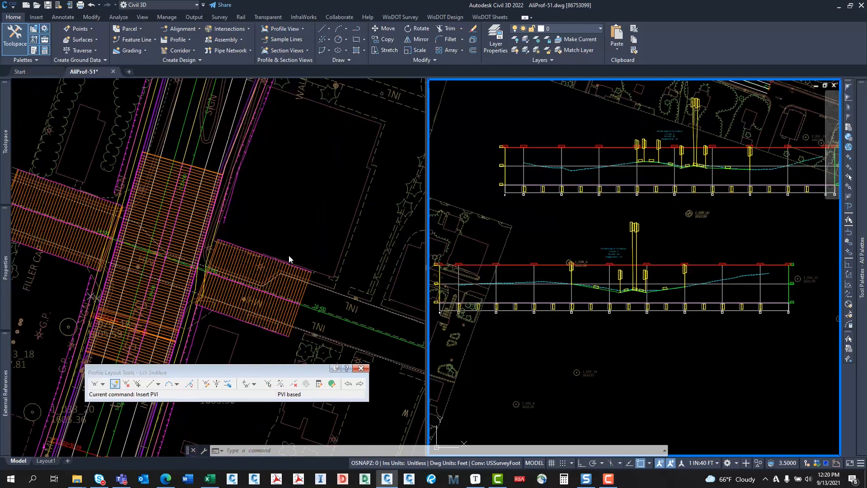
Examine the Lcl-2ndAve profile's PVIs and tangent grades between stations 13+00 and 15+00 in the AliProf-51 drawing
left_click(572, 244)
scroll(574, 226, "up", 6)
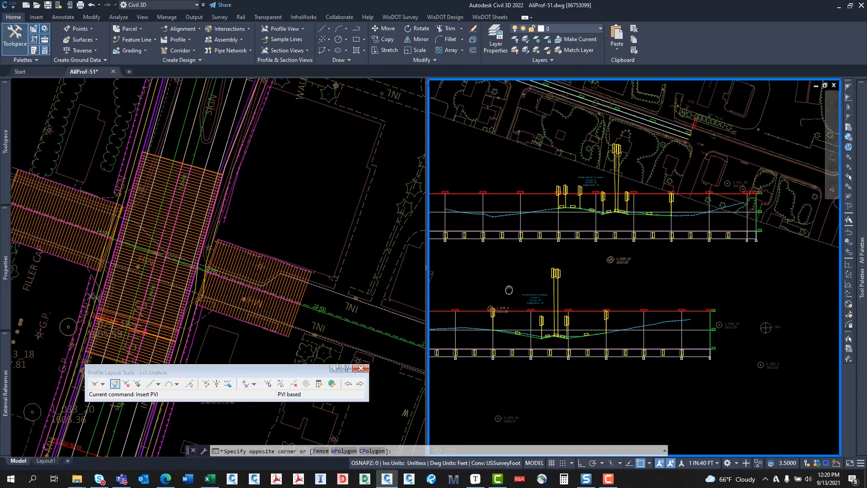
scroll(577, 253, "down", 3)
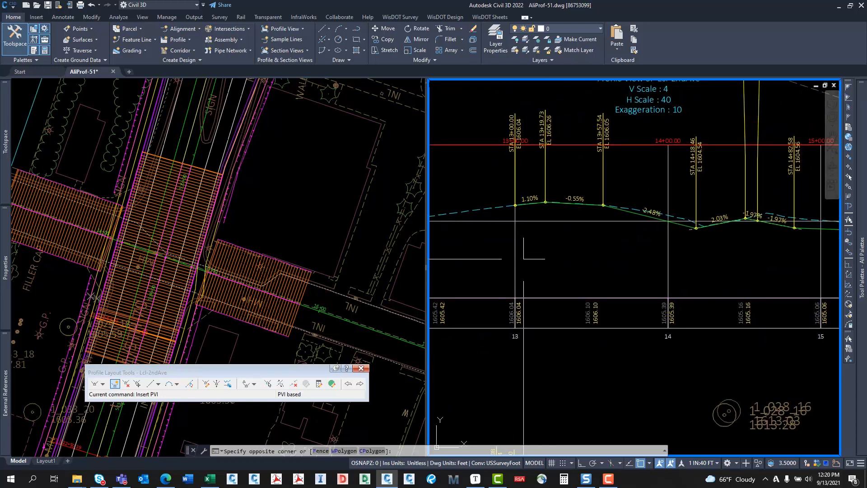
key("Escape")
middle_click_drag(610, 281, 534, 245)
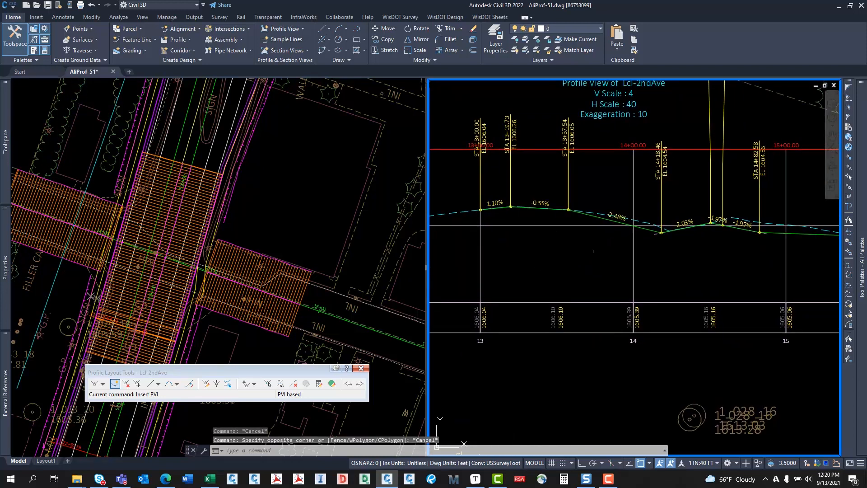
middle_click_drag(602, 253, 584, 285)
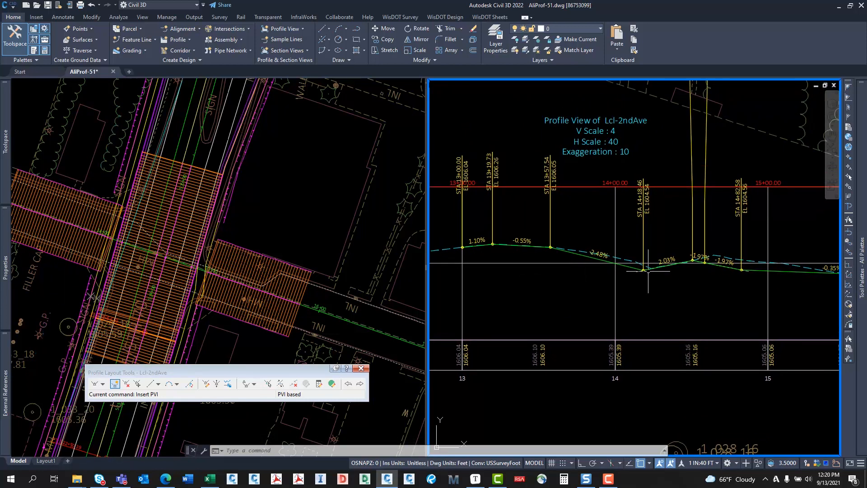
middle_click_drag(649, 270, 602, 284)
mouse_move(667, 283)
middle_mouse_down()
mouse_move(589, 283)
mouse_move(642, 279)
middle_mouse_up()
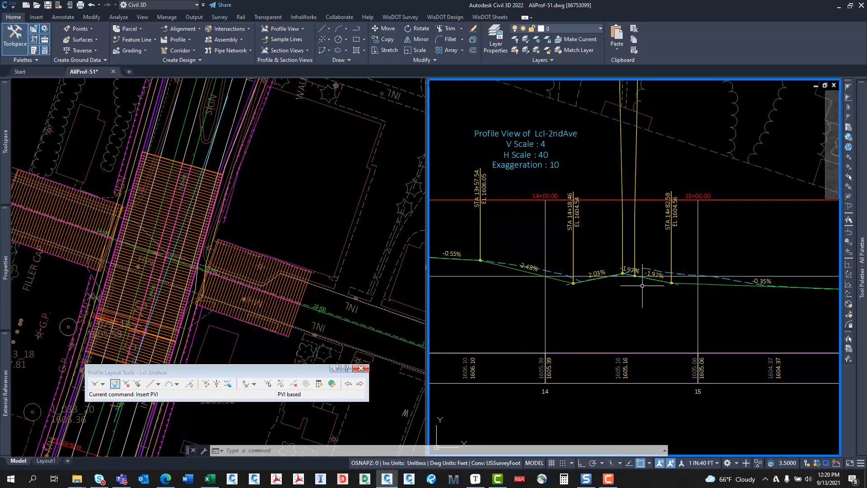
middle_click_drag(570, 268, 615, 265)
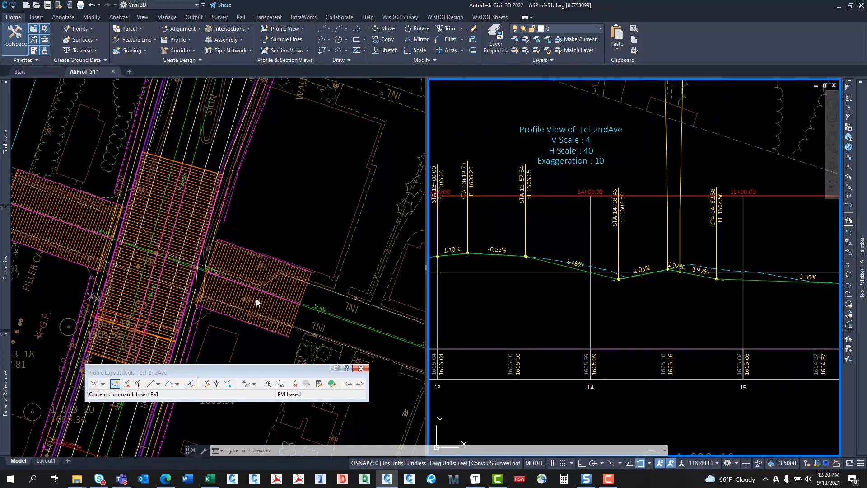
Examine the 2nd Ave profile view and the side-road corridor regions around the intersections in plan
scroll(612, 265, "down", 6)
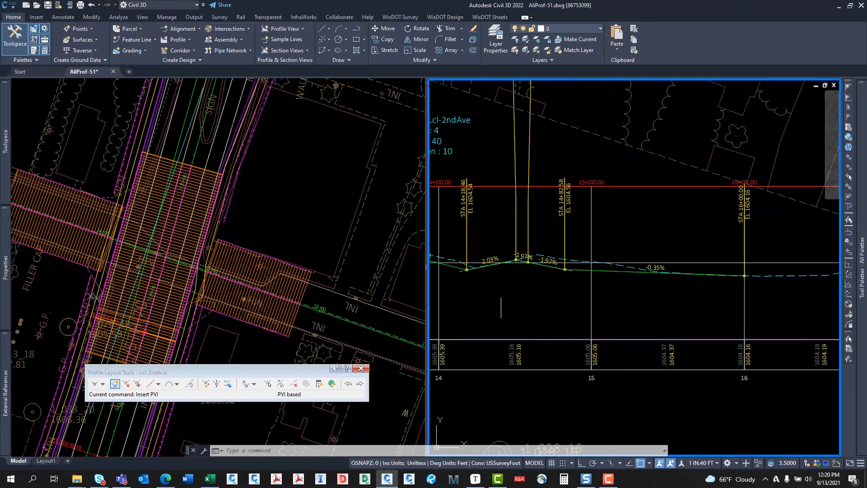
left_click(294, 202)
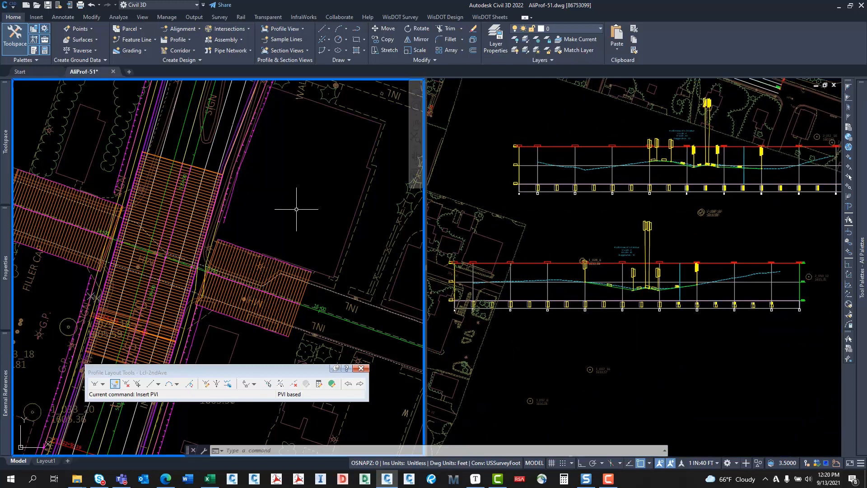
middle_click_drag(294, 202, 363, 260)
left_click(619, 218)
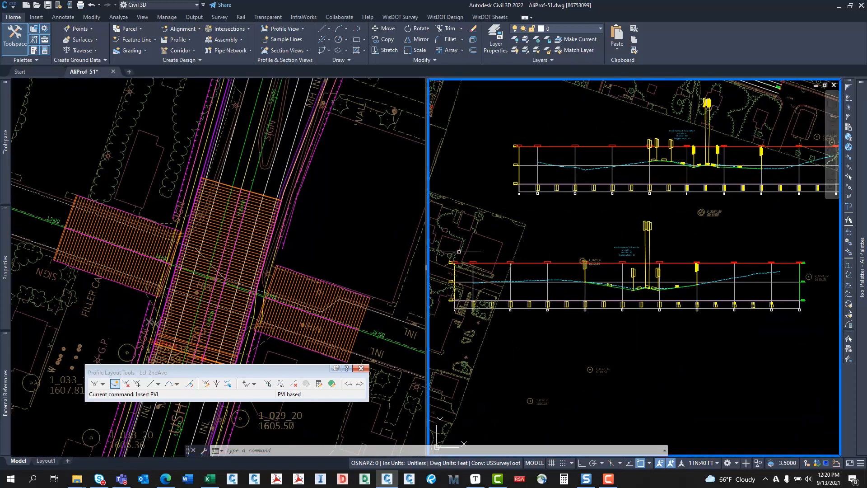
left_click(317, 289)
left_click(292, 284)
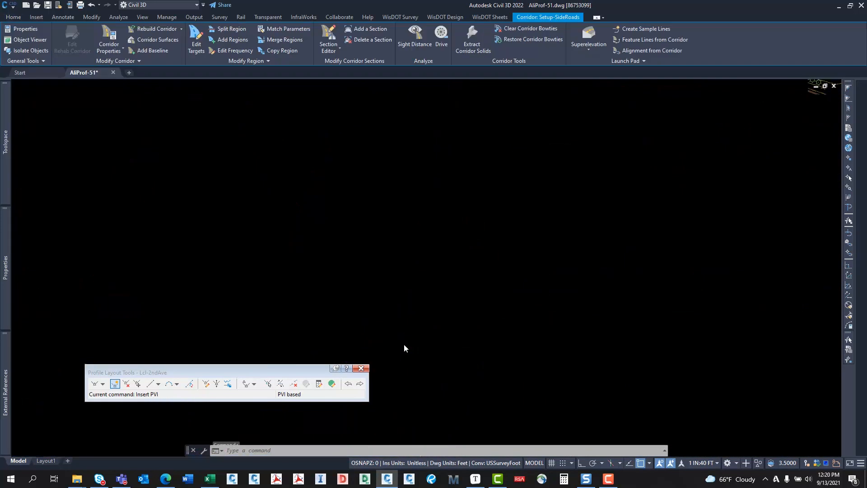
scroll(281, 277, "down", 4)
scroll(284, 272, "up", 7)
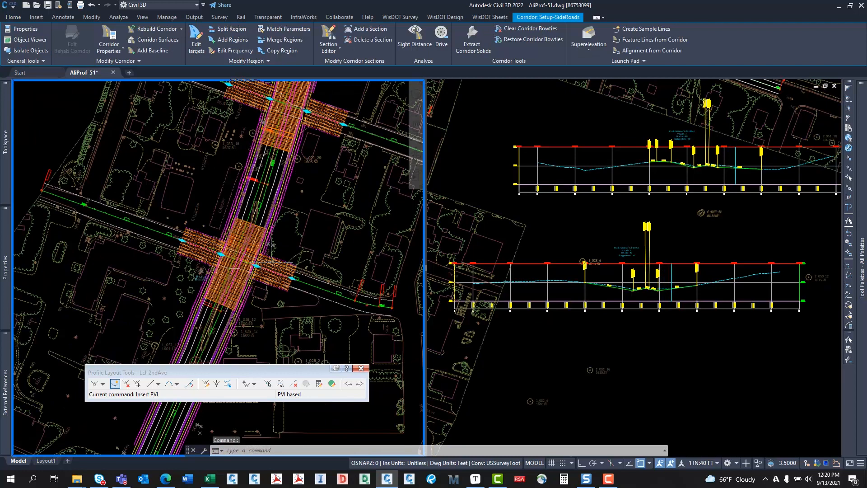
mouse_move(272, 298)
middle_mouse_down()
mouse_move(293, 262)
mouse_move(278, 267)
middle_mouse_up()
Examine the side-road assemblies and their 2.0% lane slopes, and clear the corridor selection
left_click(586, 228)
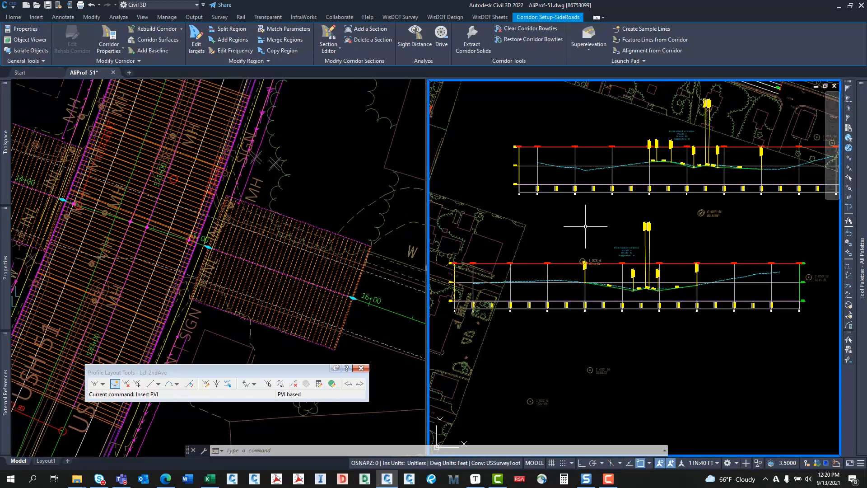
scroll(587, 229, "down", 2)
middle_click_drag(645, 211, 542, 328)
scroll(574, 278, "down", 2)
scroll(492, 183, "up", 10)
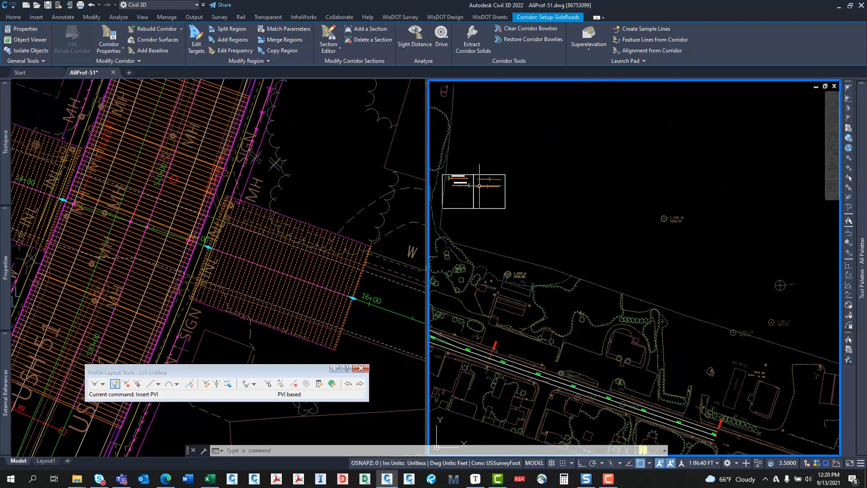
scroll(493, 183, "up", 4)
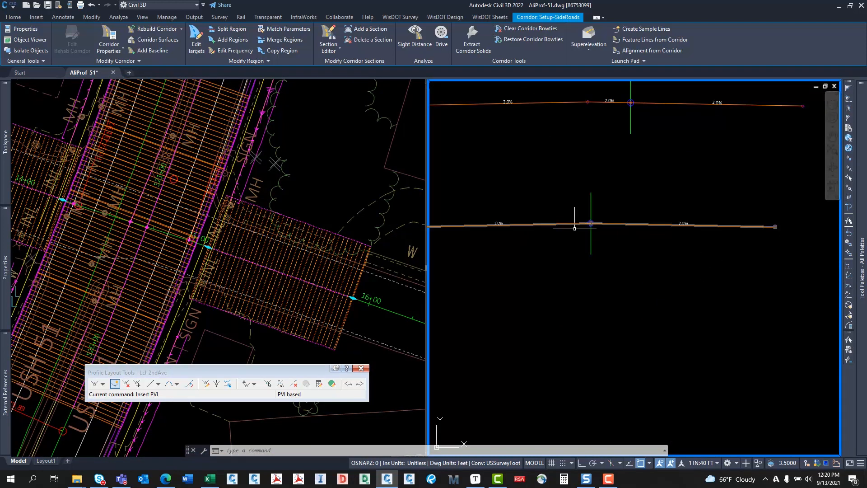
middle_click_drag(591, 223, 688, 237)
left_click(604, 262)
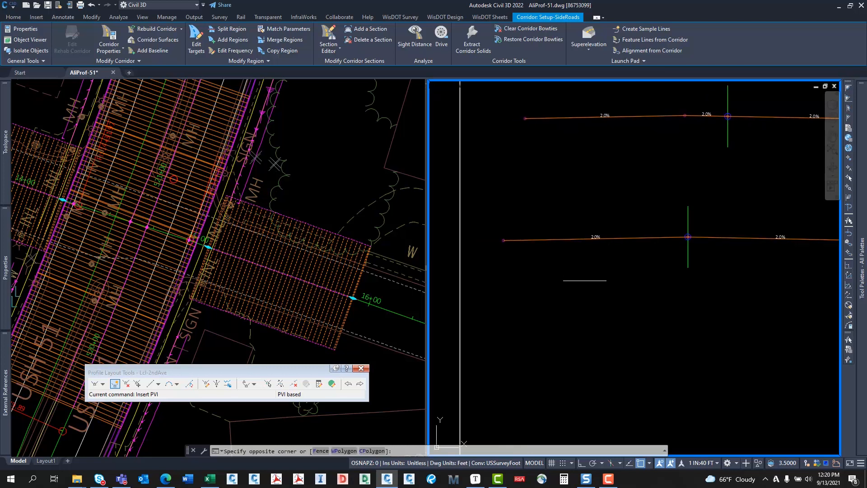
key("Escape")
key("Escape")
Examine the intersection corner near station 15+00, where the side-road corridor meets the mainline corridor
scroll(267, 247, "up", 5)
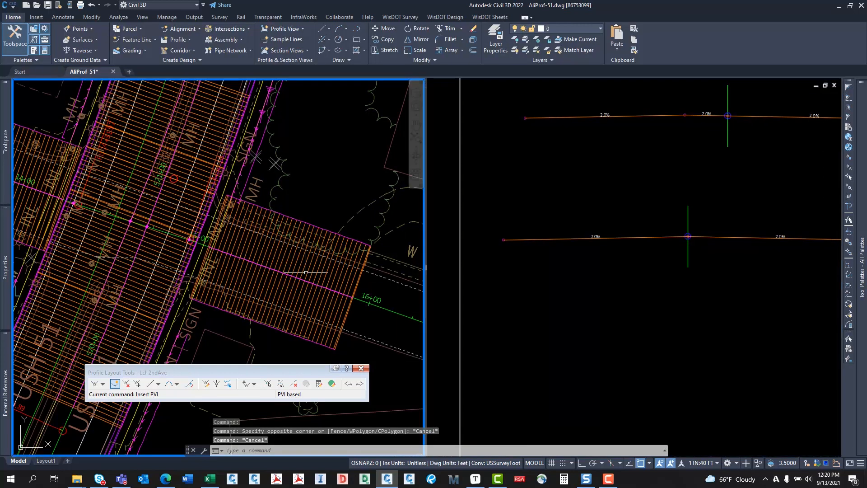
middle_click_drag(267, 247, 253, 260)
scroll(251, 261, "down", 5)
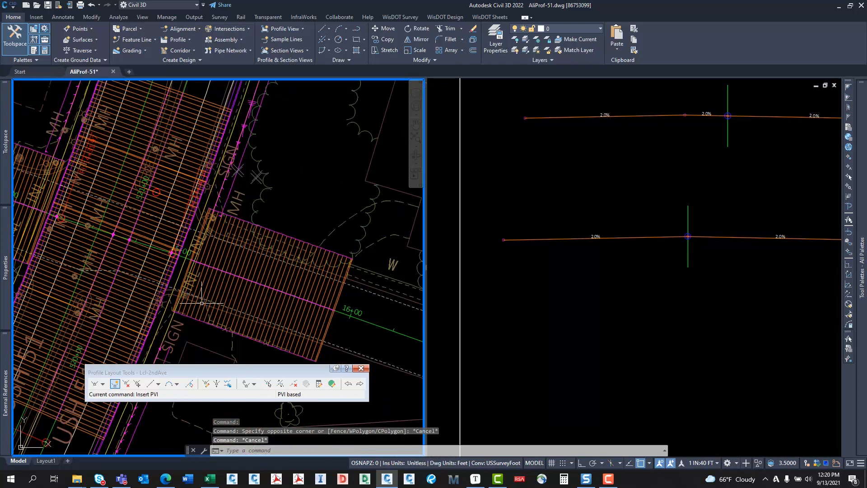
middle_click_drag(212, 285, 255, 330)
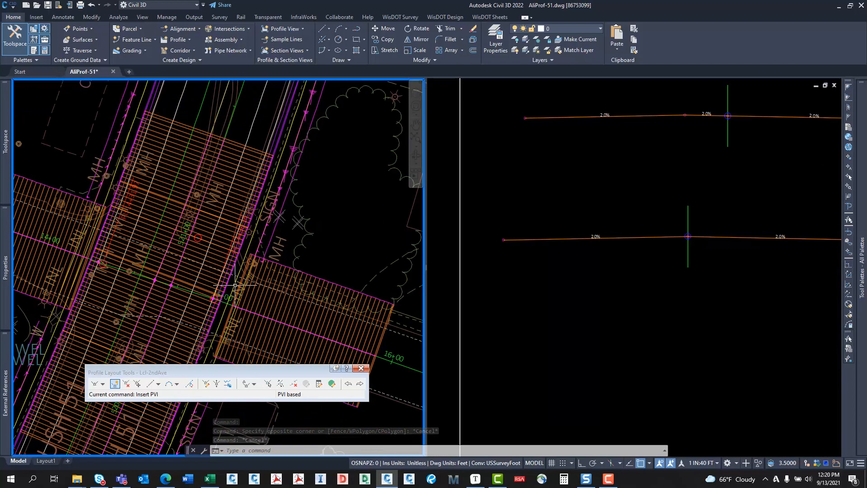
scroll(243, 285, "up", 5)
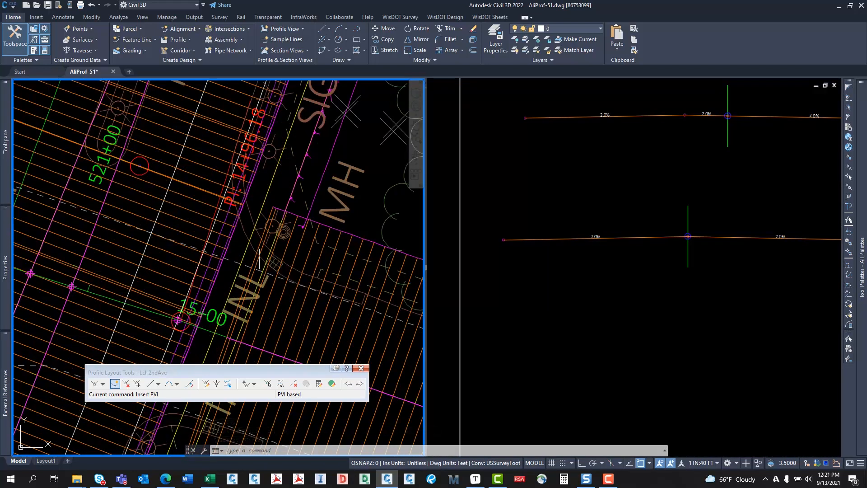
middle_click_drag(259, 260, 212, 280)
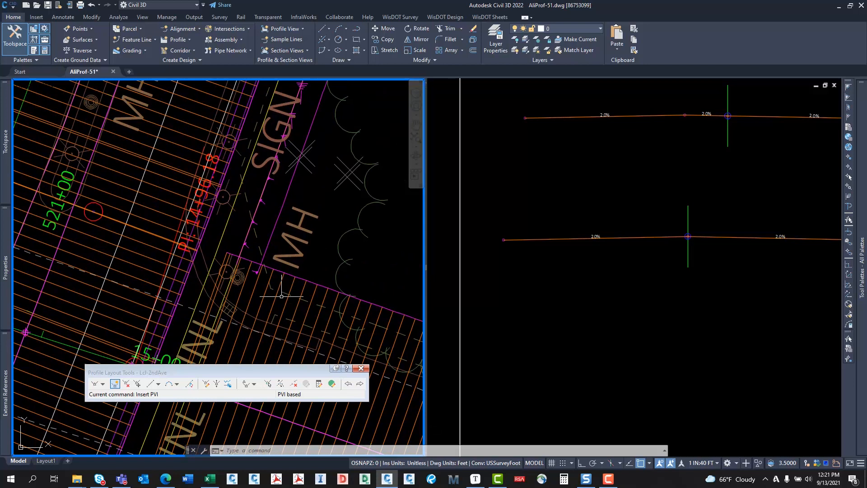
mouse_move(212, 231)
middle_mouse_down()
mouse_move(228, 207)
mouse_move(197, 246)
middle_mouse_up()
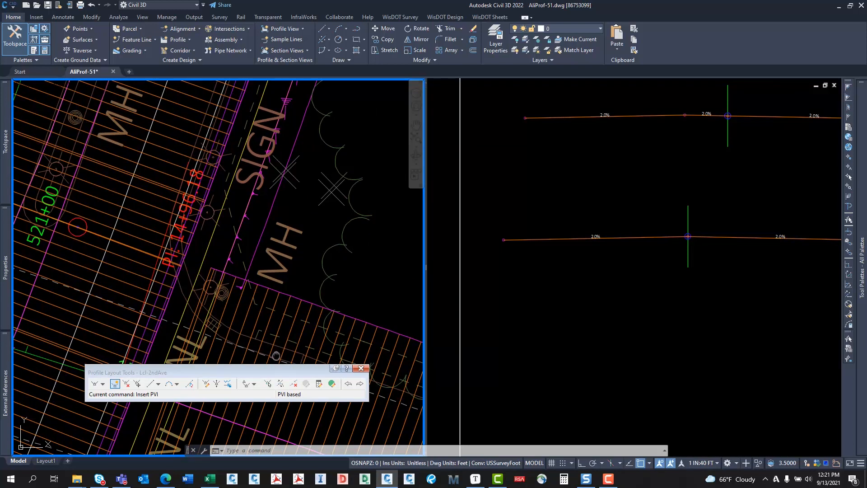
scroll(248, 209, "down", 5)
middle_click_drag(276, 356, 277, 282)
scroll(237, 294, "up", 3)
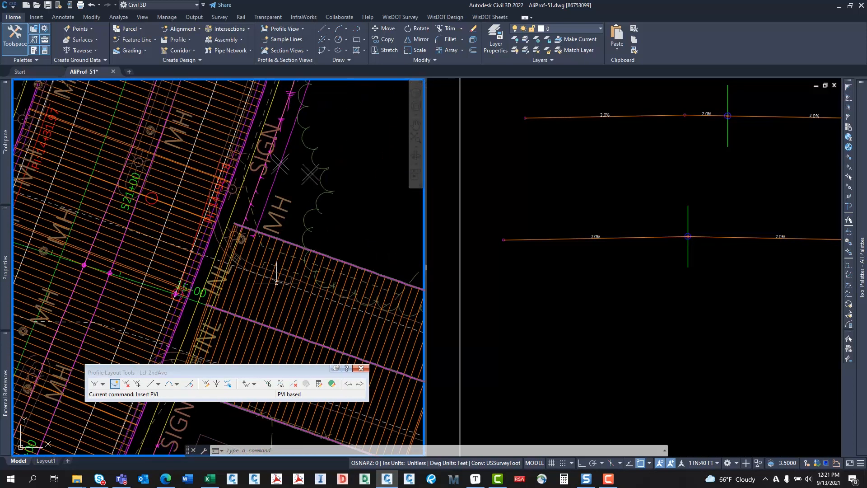
scroll(285, 280, "down", 3)
Select the Setup-SideRoads corridor, inspect its regions on both sides of the mainline, and clear the selection
left_click(262, 283)
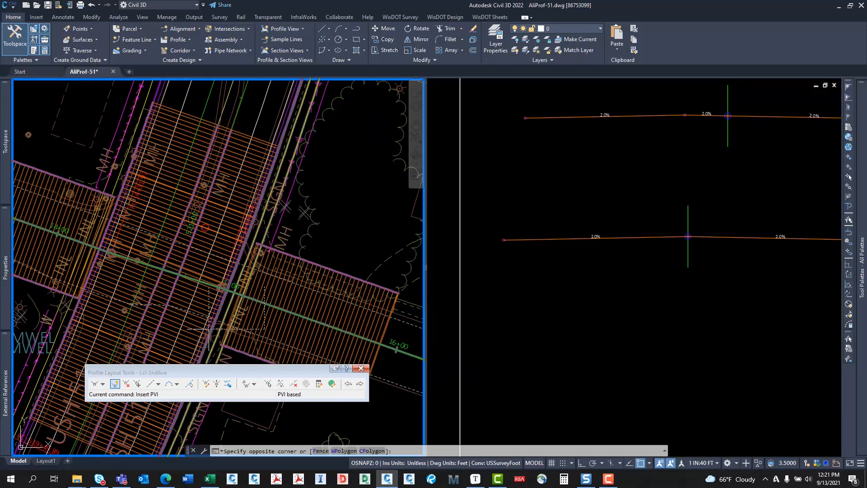
left_click(262, 283)
middle_click_drag(244, 276, 393, 336)
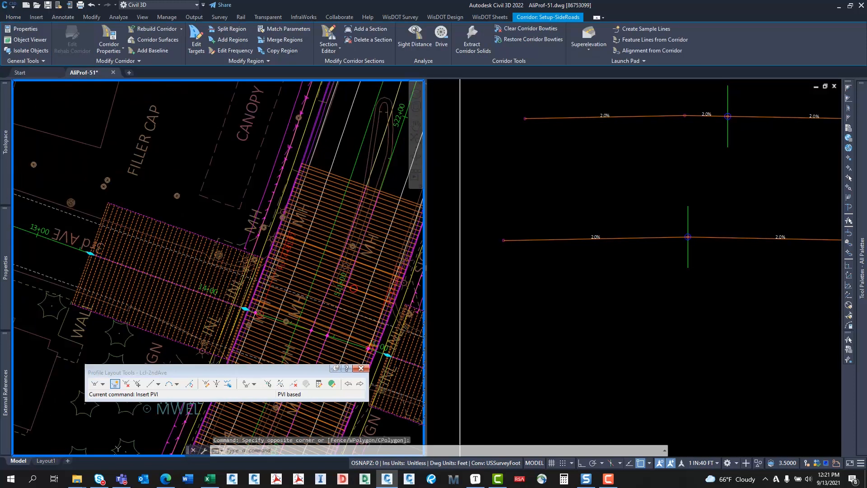
scroll(186, 275, "up", 3)
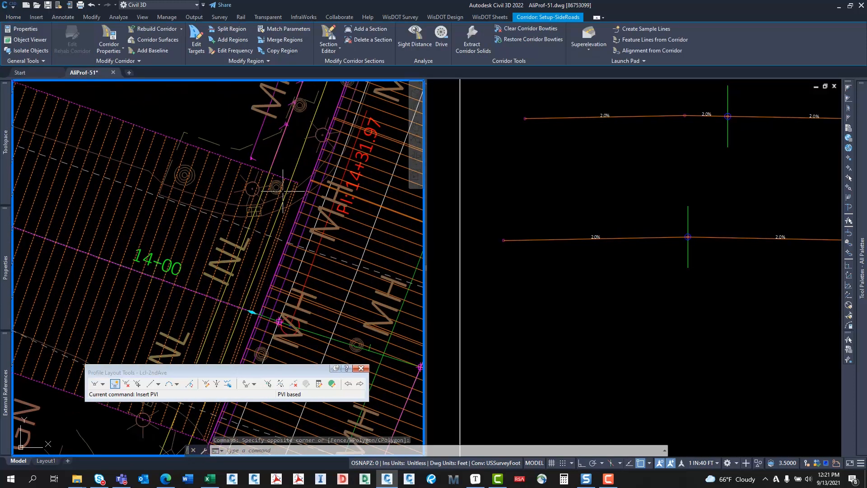
scroll(205, 321, "down", 4)
middle_click_drag(206, 321, 141, 217)
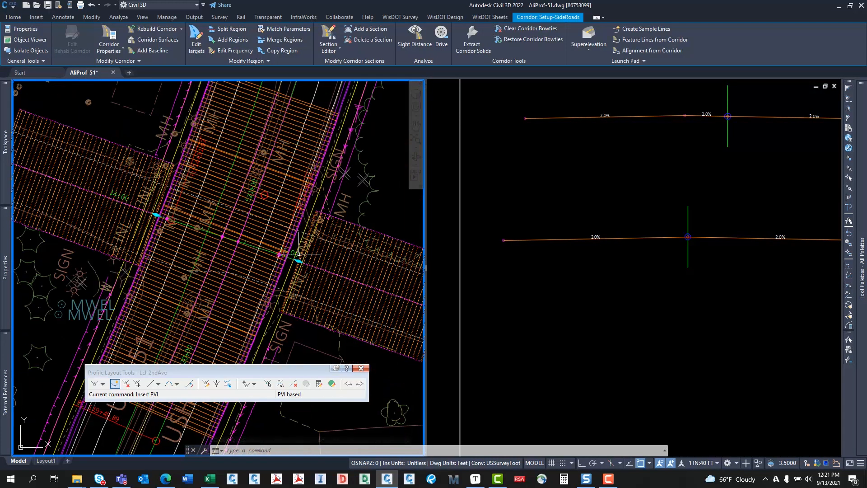
scroll(298, 249, "up", 2)
scroll(300, 156, "down", 6)
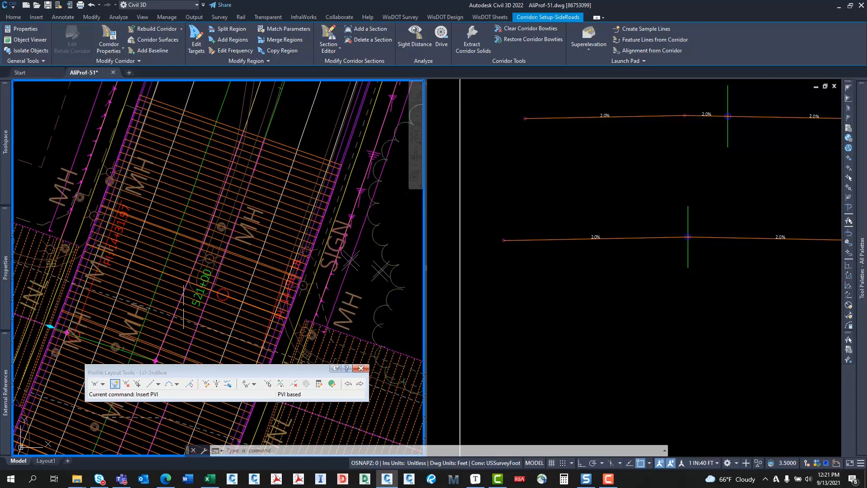
middle_click_drag(277, 222, 296, 186)
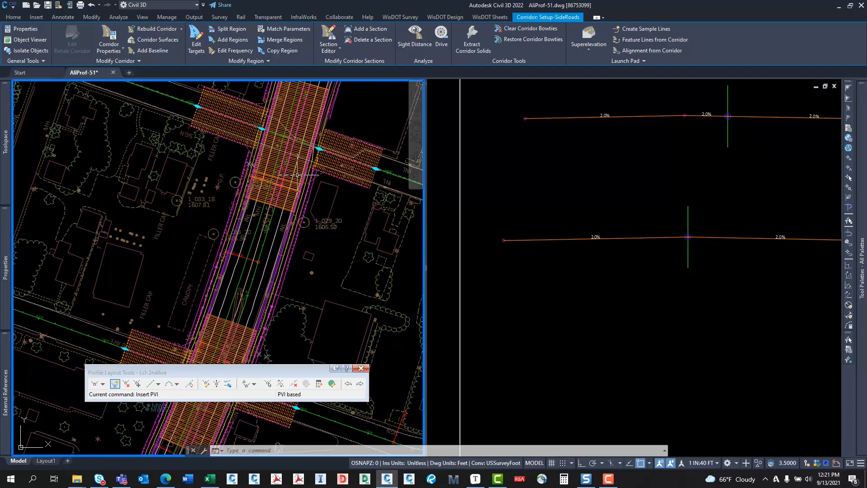
key("Escape")
key("Escape")
Create a corridor surface named Setup-SideRoads for the side-road corridor from Top links added as breaklines
middle_click_drag(294, 156, 298, 237)
scroll(277, 211, "up", 2)
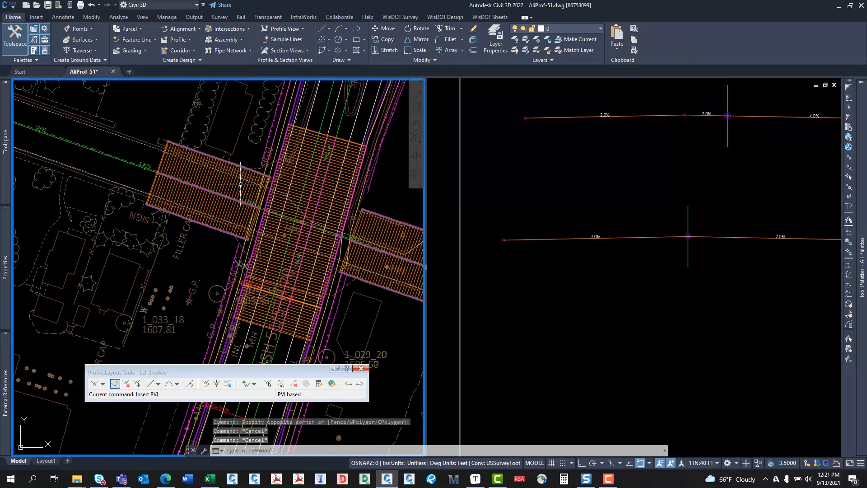
left_click(138, 41)
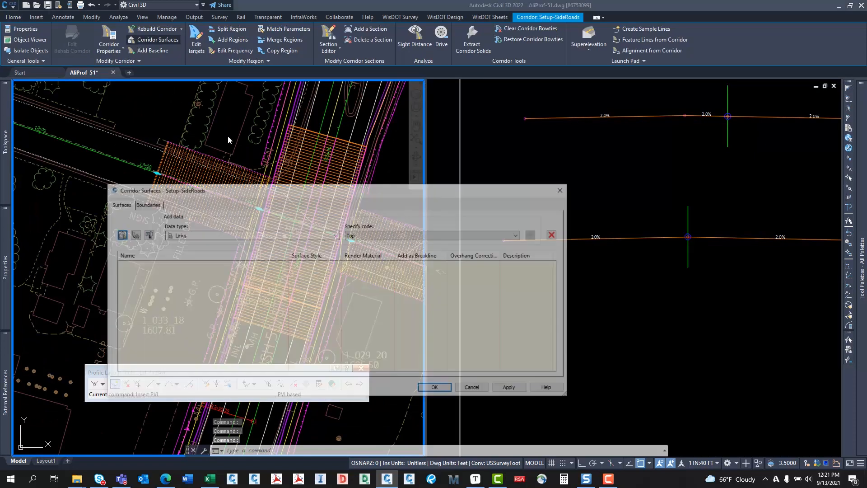
left_click_drag(178, 192, 233, 197)
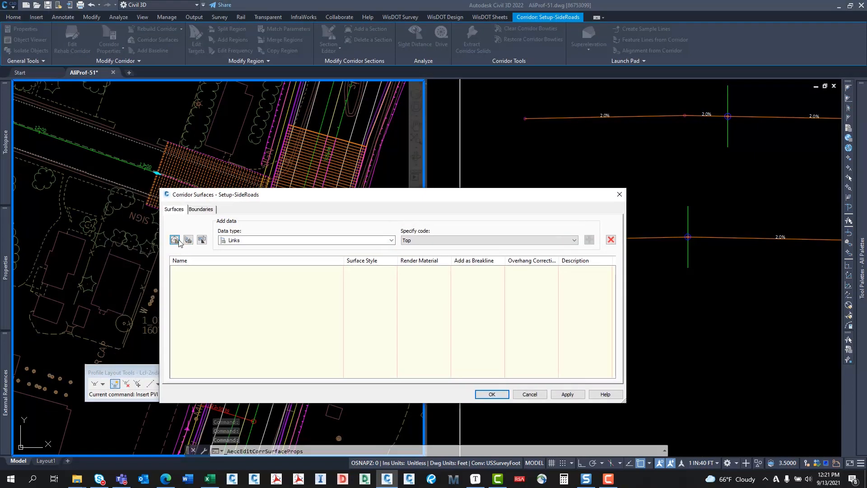
left_click(176, 240)
left_click(278, 272)
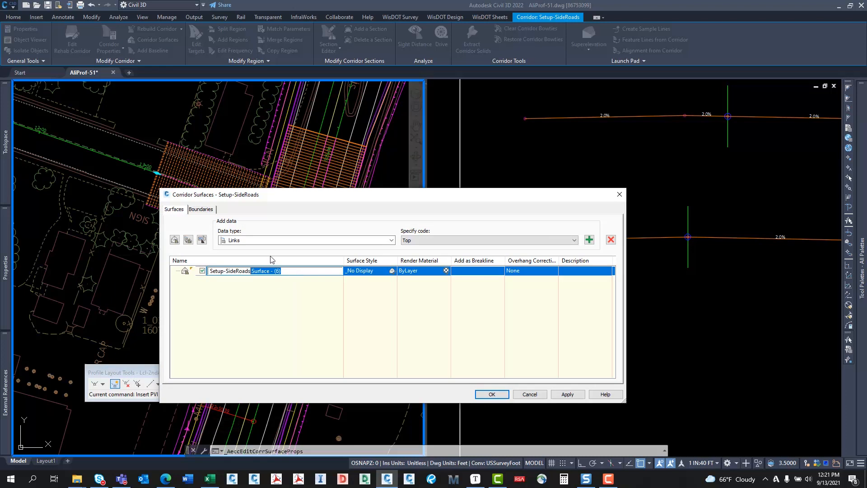
left_click(589, 240)
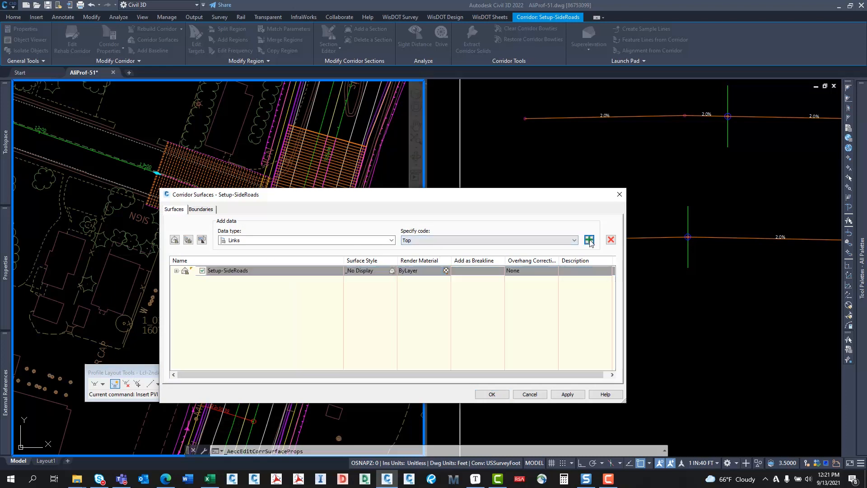
left_click(454, 279)
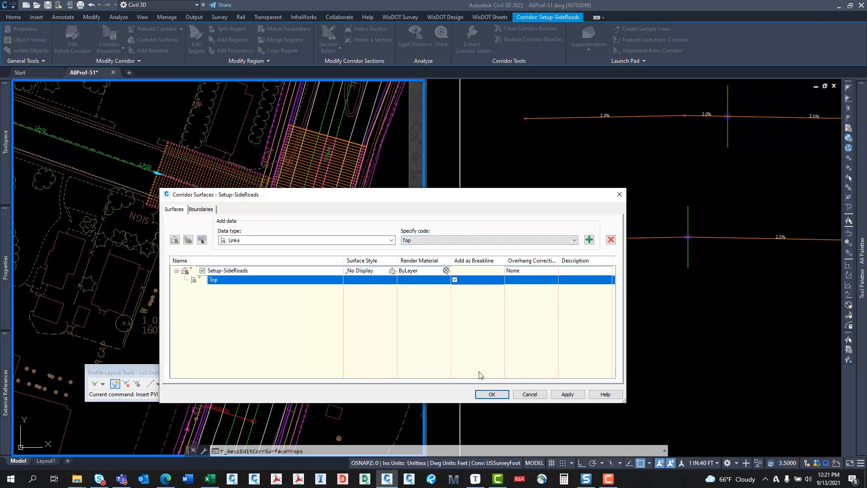
left_click(492, 394)
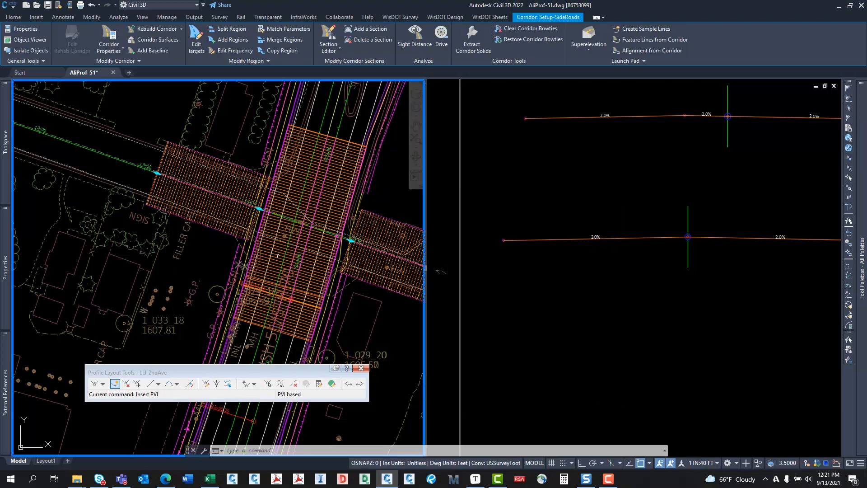
scroll(194, 224, "down", 2)
middle_click_drag(194, 225, 145, 170)
key("Escape")
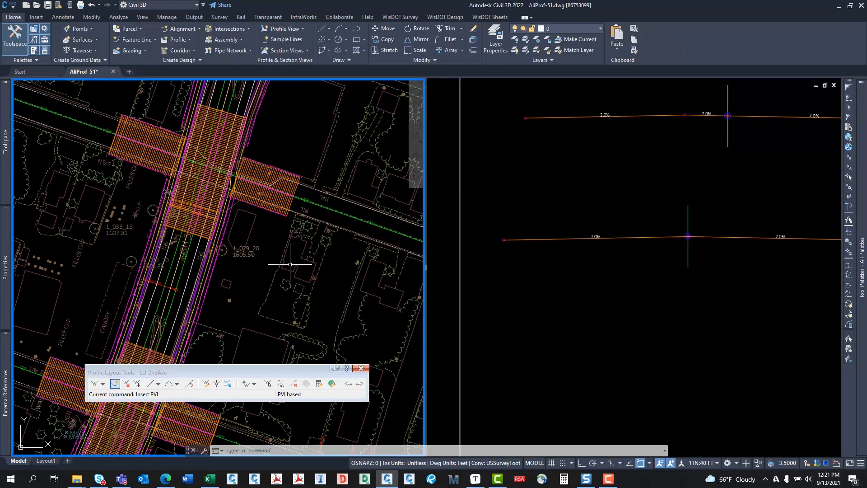
Freeze the layers of the side-road and mainline corridors at the 3rd Ave intersection
middle_click_drag(253, 235, 295, 141)
middle_click_drag(240, 302, 273, 299)
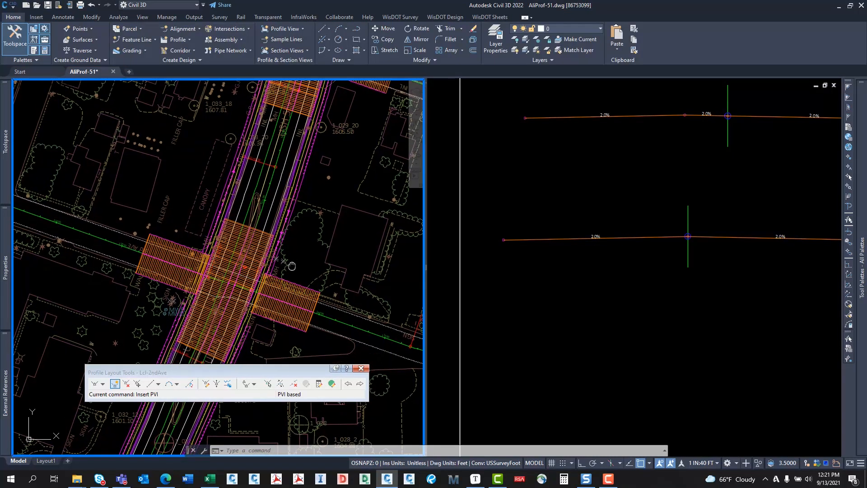
scroll(273, 299, "up", 2)
scroll(273, 299, "up", 4)
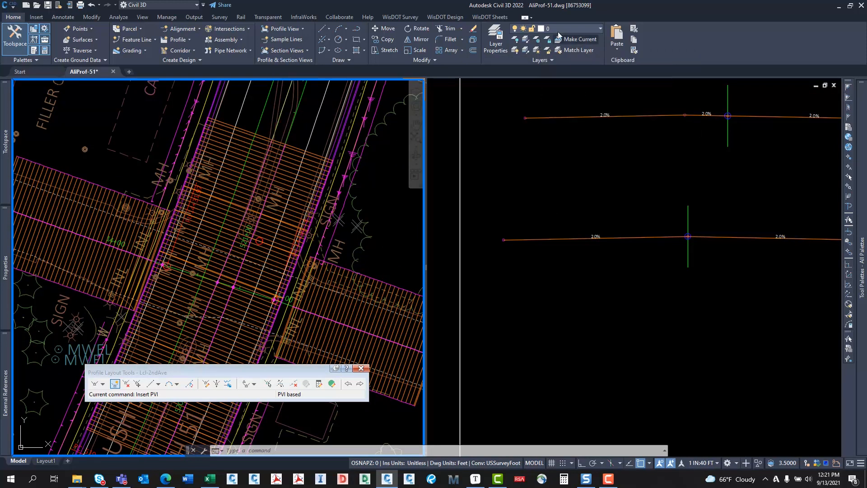
left_click(536, 40)
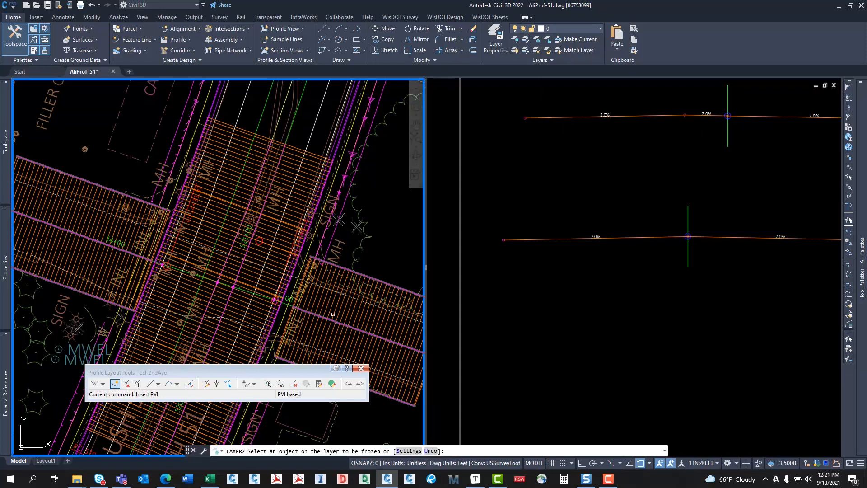
left_click(356, 317)
left_click(262, 256)
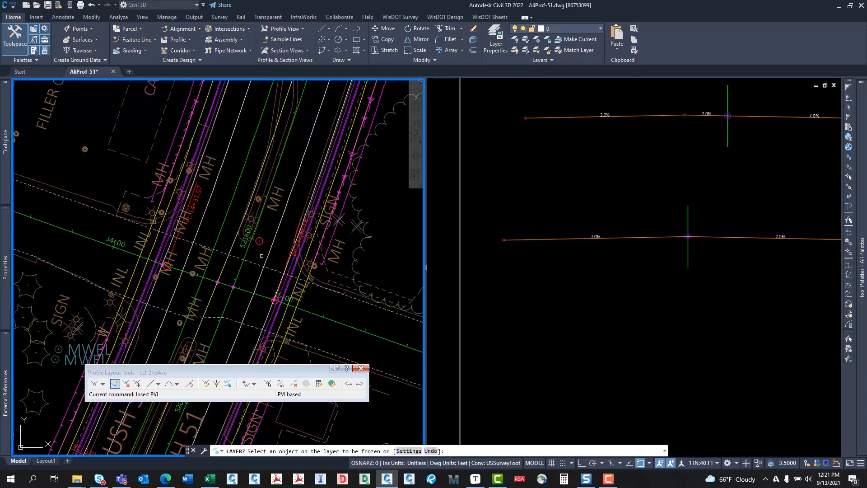
key("Escape")
Freeze the layer of the MH labels at the intersection
mouse_move(262, 258)
middle_mouse_down()
mouse_move(235, 172)
mouse_move(216, 251)
mouse_move(257, 211)
mouse_move(204, 210)
middle_mouse_up()
left_click(537, 51)
left_click(197, 192)
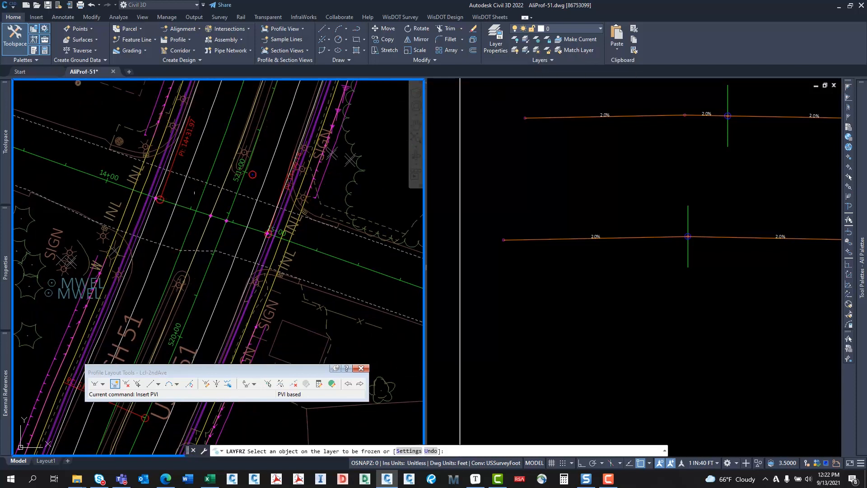
Freeze the layers of the INL, USH 51 and SIGN labels around the intersection
left_click(115, 204)
middle_click_drag(279, 297, 259, 261)
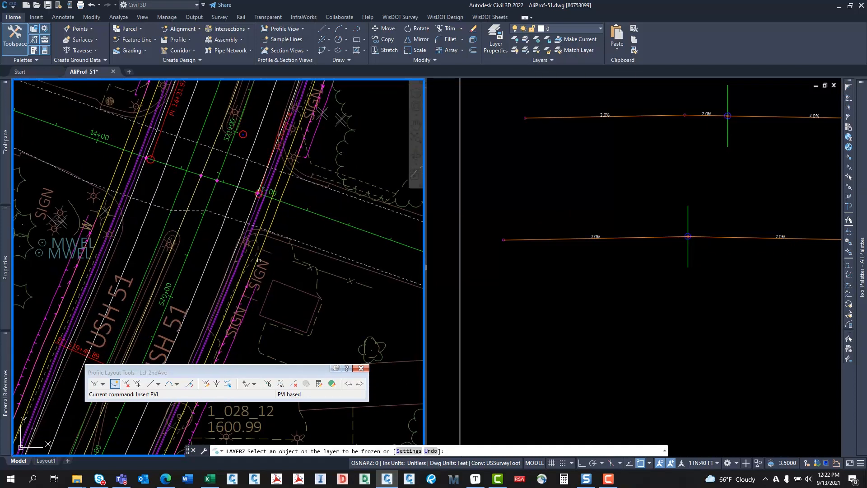
left_click(179, 310)
left_click(267, 269)
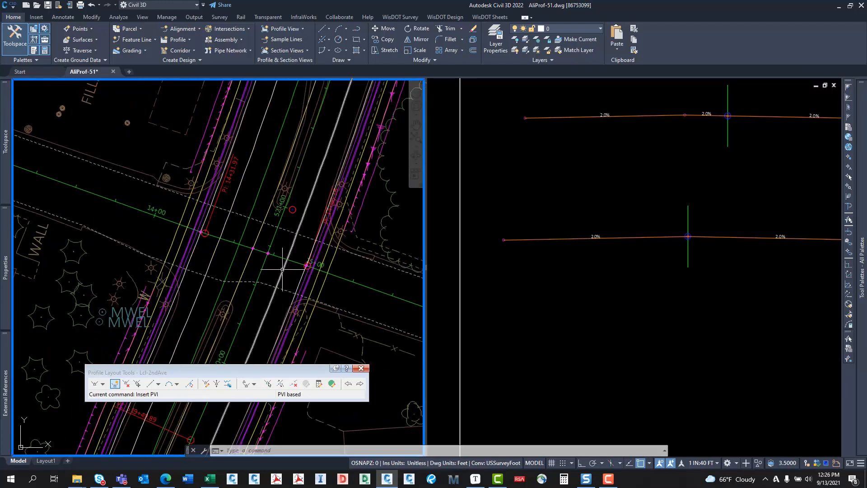
Leave any active command and close the Profile Layout Tools
mouse_move(283, 269)
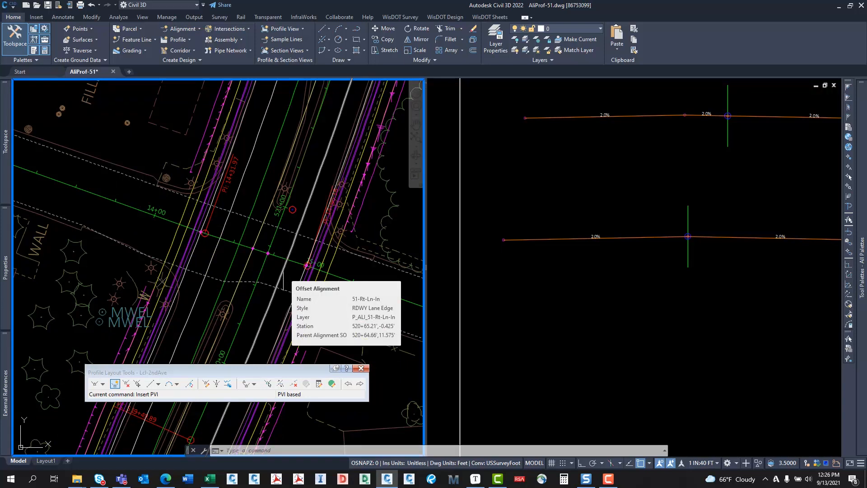
middle_click_drag(283, 281, 250, 254)
mouse_move(179, 235)
middle_mouse_down()
mouse_move(122, 152)
mouse_move(197, 274)
middle_mouse_up()
key("Escape")
key("Escape")
key("Escape")
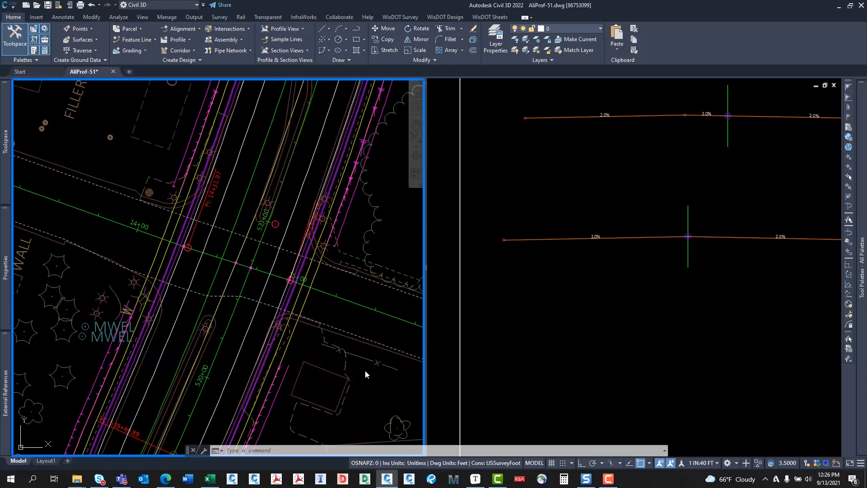
Examine where the 3rd Ave legs and curb returns meet USH 51 on both sides of the intersection
mouse_move(250, 304)
middle_mouse_down()
mouse_move(204, 294)
mouse_move(248, 271)
middle_mouse_up()
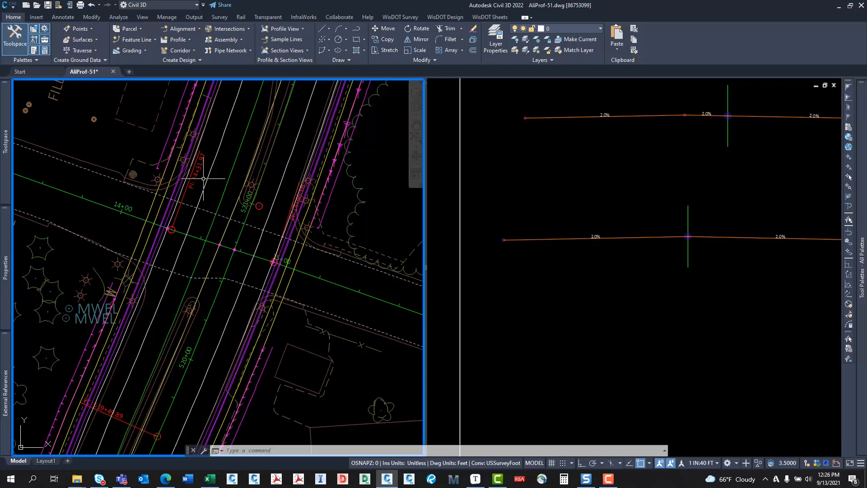
middle_click_drag(190, 183, 191, 207)
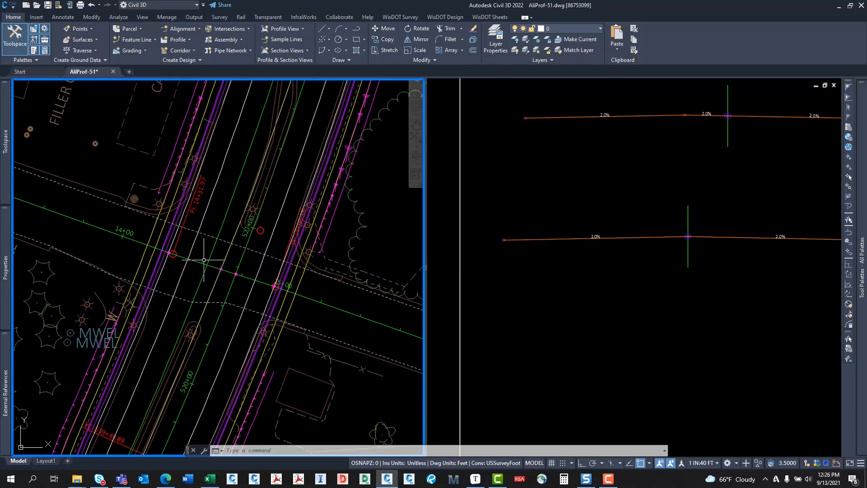
middle_click_drag(195, 255, 252, 256)
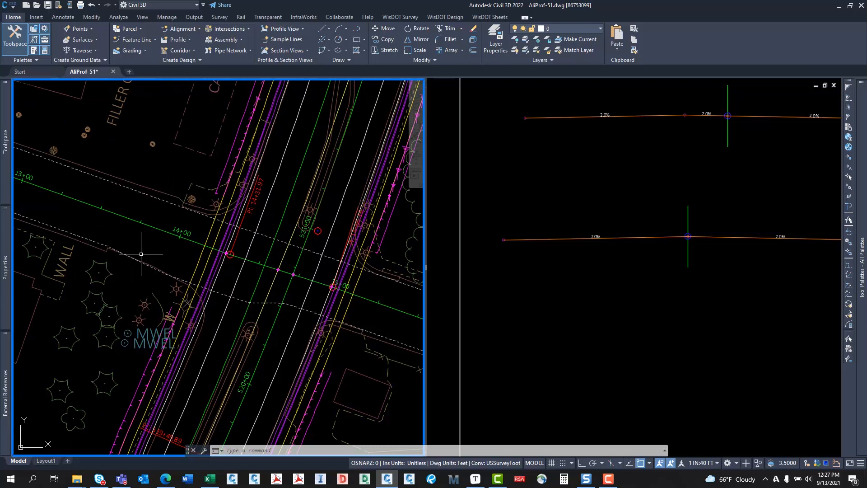
middle_click_drag(284, 232, 181, 190)
mouse_move(249, 212)
middle_mouse_down()
mouse_move(325, 230)
mouse_move(216, 206)
middle_mouse_up()
middle_click_drag(324, 253, 330, 229)
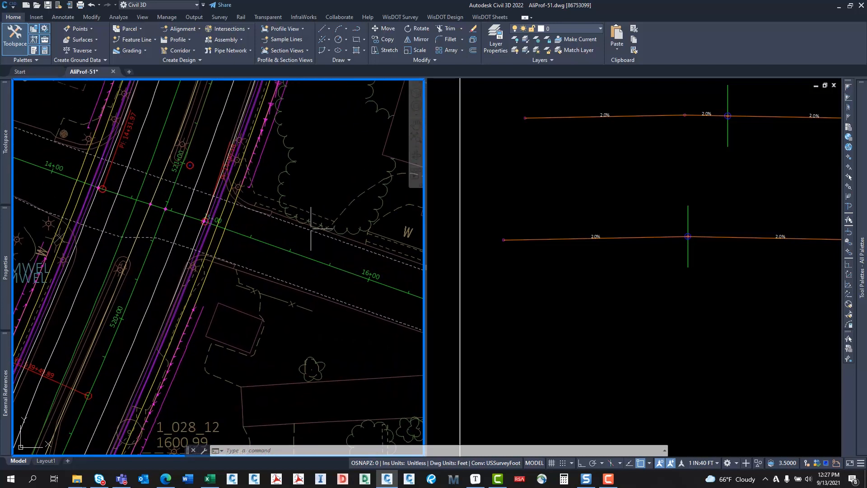
mouse_move(221, 234)
middle_mouse_down()
mouse_move(268, 254)
mouse_move(294, 335)
mouse_move(312, 282)
mouse_move(346, 304)
mouse_move(309, 273)
middle_mouse_up()
scroll(345, 299, "up", 2)
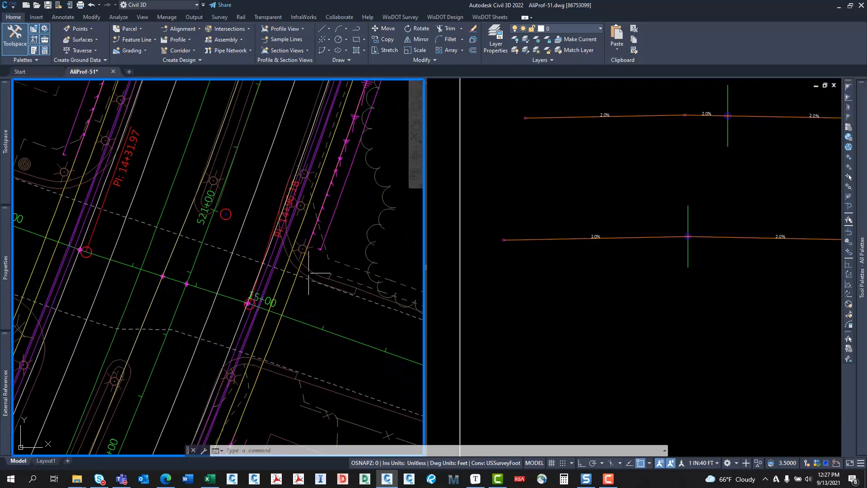
Look up the Create Connected Alignment command among the alignment creation tools, then return to the drawing without starting it
left_click(189, 32)
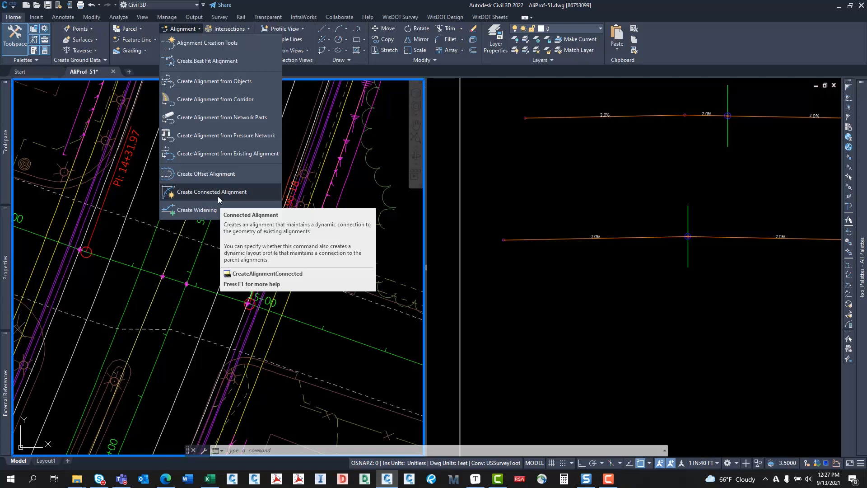
left_click(312, 215)
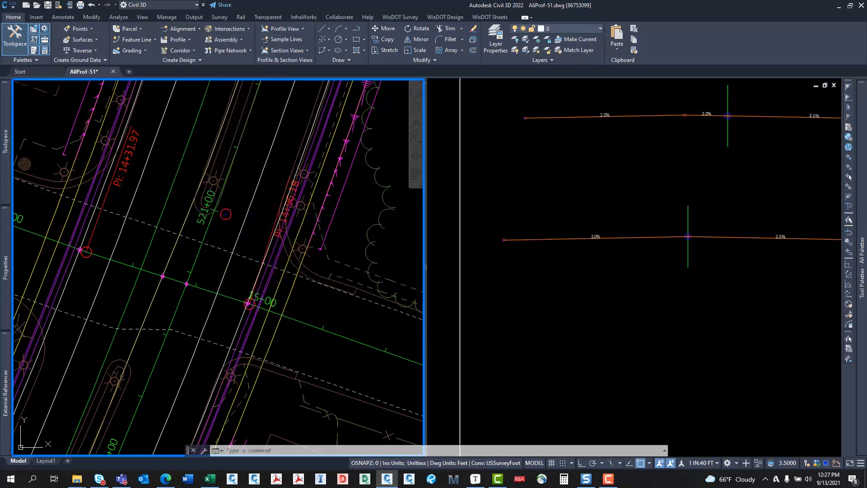
key("Escape")
key("Escape")
middle_click_drag(343, 305, 316, 319)
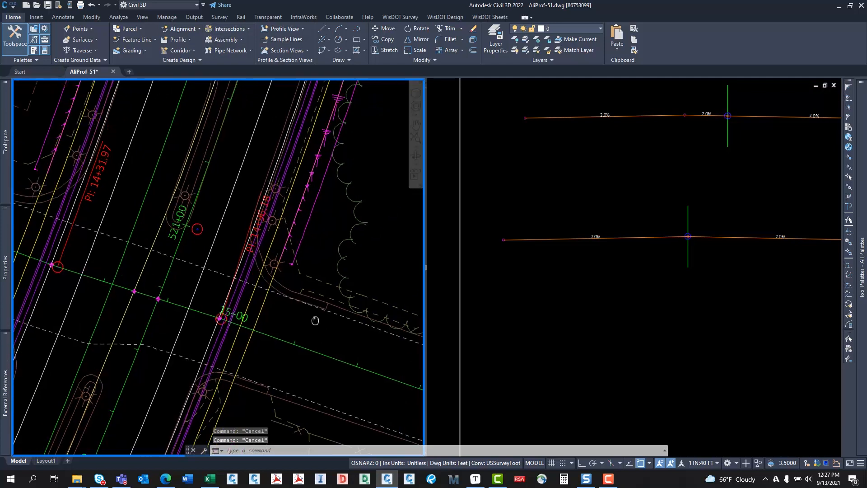
key("Escape")
Select the 51-Rt-CG-Flag offset alignment and examine how it runs past the east leg of 3rd Ave
middle_click_drag(276, 270, 257, 232)
scroll(251, 264, "up", 4)
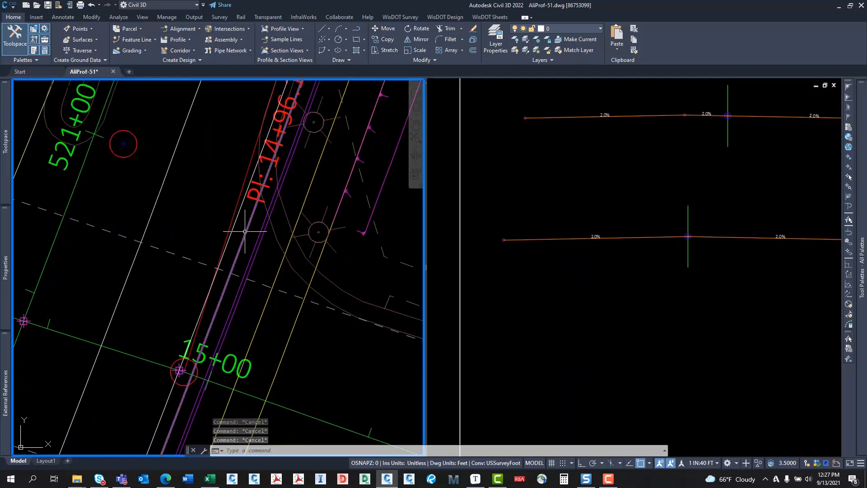
left_click(246, 230)
middle_click_drag(256, 204, 238, 346)
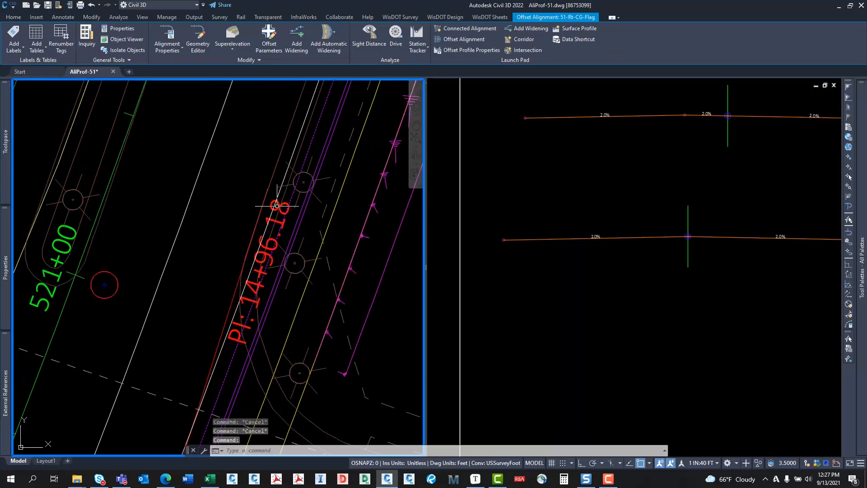
middle_click_drag(285, 176, 309, 90)
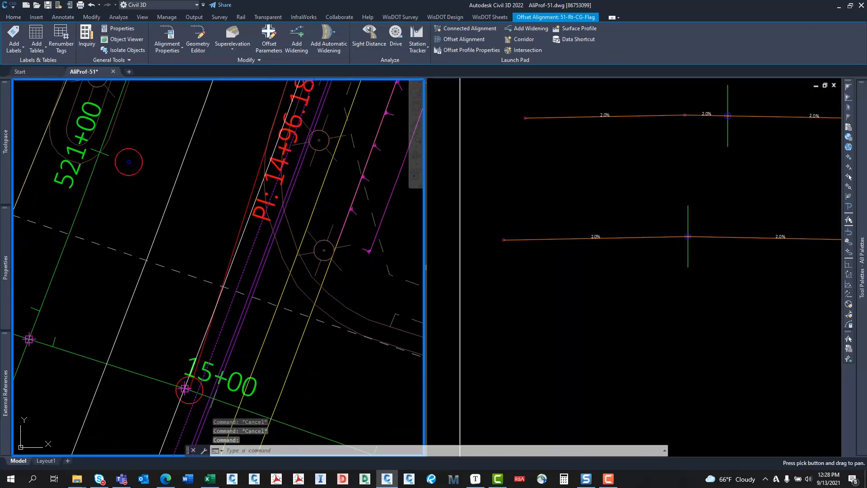
scroll(249, 209, "down", 4)
middle_click_drag(249, 209, 233, 271)
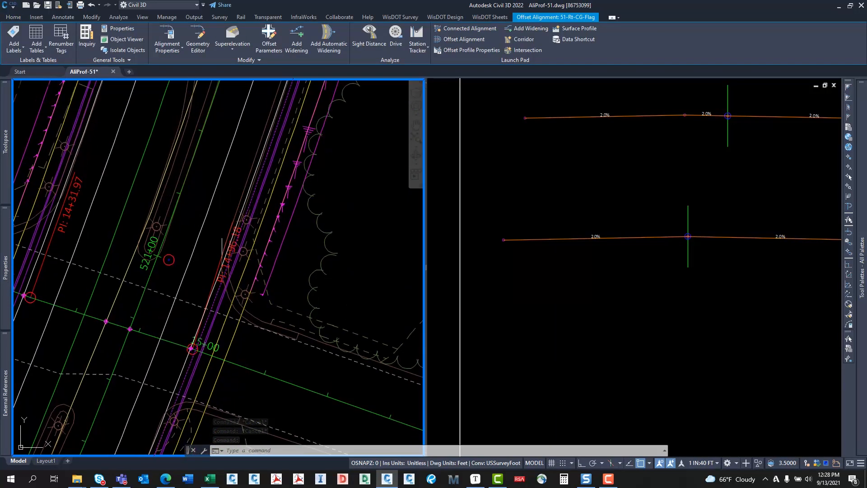
middle_click_drag(261, 328, 165, 189)
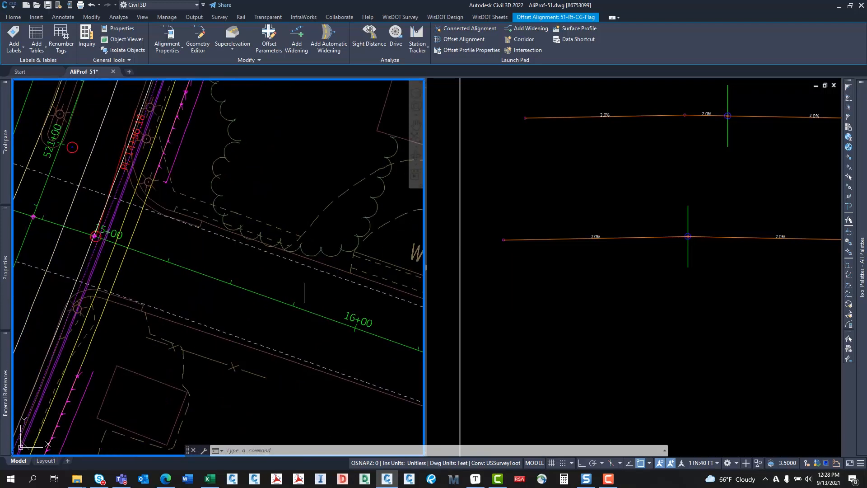
middle_click_drag(204, 231, 370, 267)
middle_click_drag(232, 246, 206, 243)
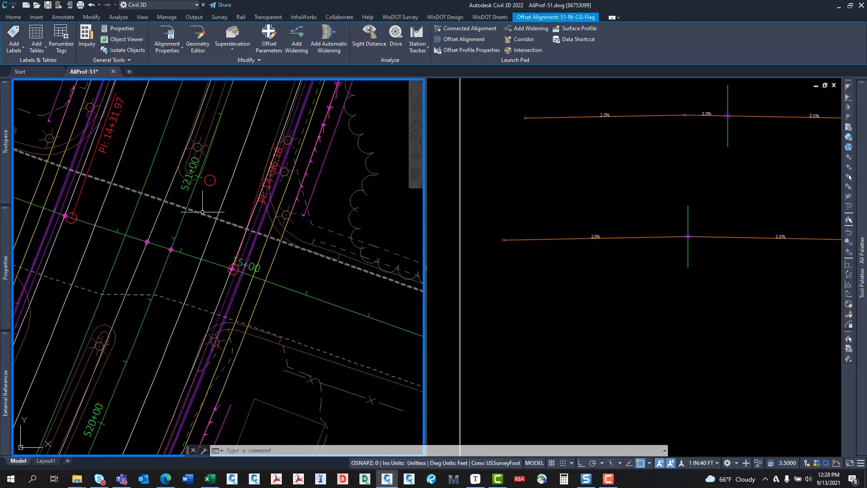
Follow the dashed offset line on the north side of 3rd Ave across USH 51 through both legs, and clear the alignment selection
middle_click_drag(225, 207, 305, 241)
middle_click_drag(98, 196, 260, 235)
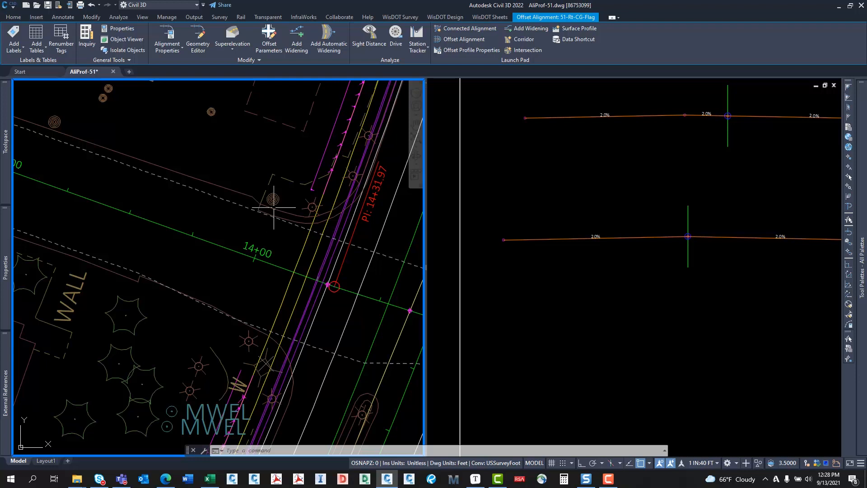
mouse_move(206, 173)
middle_mouse_down()
mouse_move(384, 230)
mouse_move(389, 271)
mouse_move(240, 225)
middle_mouse_up()
scroll(352, 274, "down", 2)
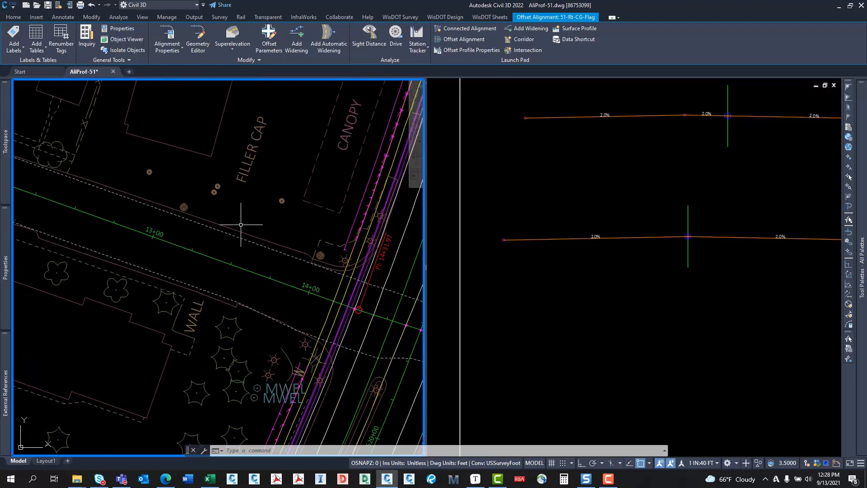
mouse_move(336, 257)
middle_mouse_down()
mouse_move(244, 235)
mouse_move(255, 229)
mouse_move(238, 212)
middle_mouse_up()
scroll(308, 260, "up", 4)
middle_click_drag(308, 259, 119, 217)
middle_click_drag(310, 270, 120, 199)
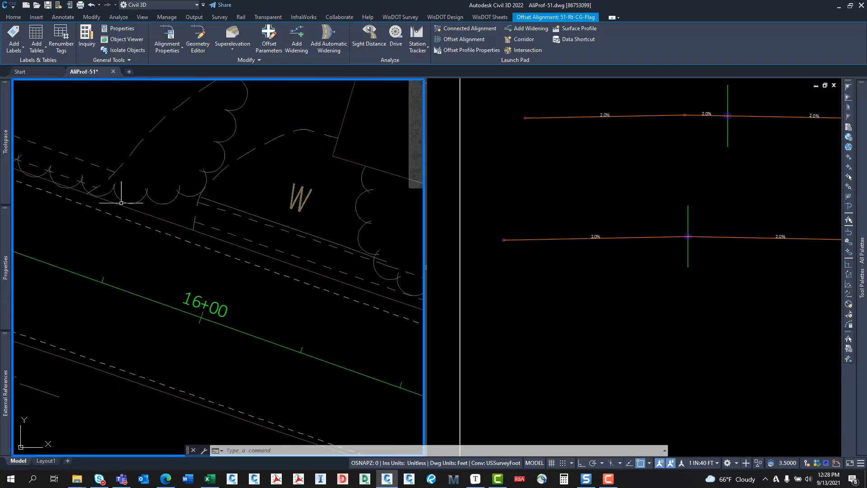
middle_click_drag(174, 213, 352, 276)
mouse_move(85, 184)
middle_mouse_down()
mouse_move(236, 243)
mouse_move(143, 227)
middle_mouse_up()
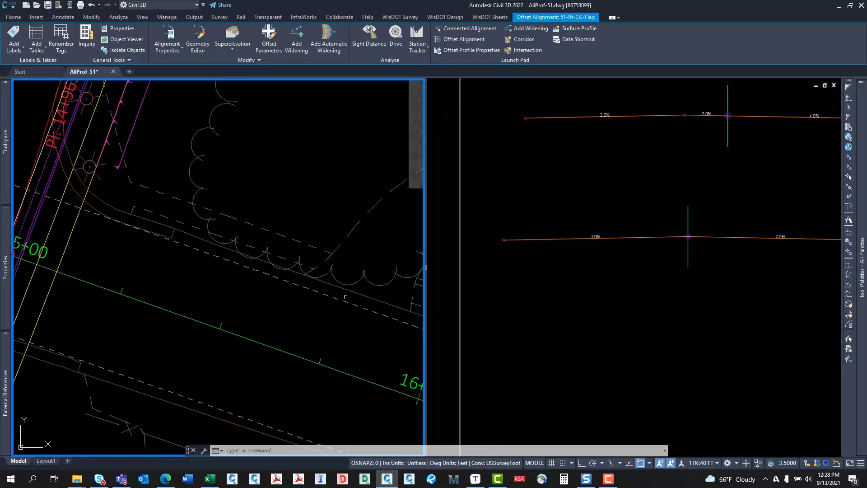
middle_click_drag(197, 259, 287, 278)
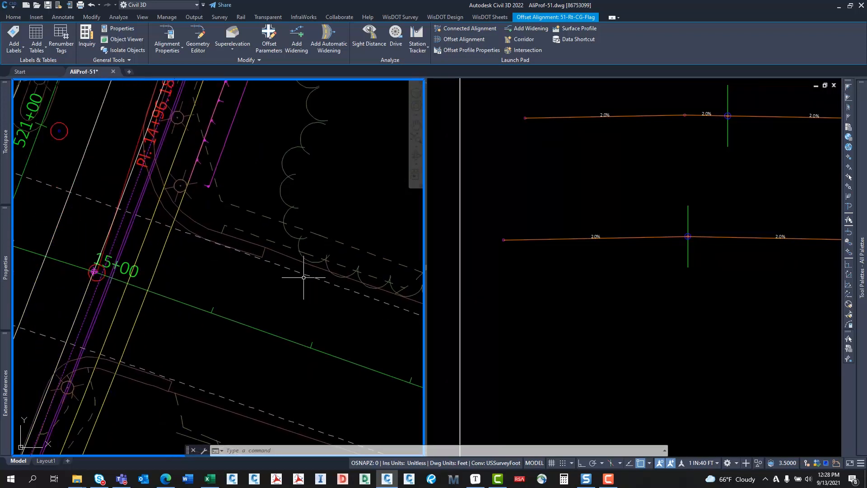
middle_click_drag(209, 224, 273, 284)
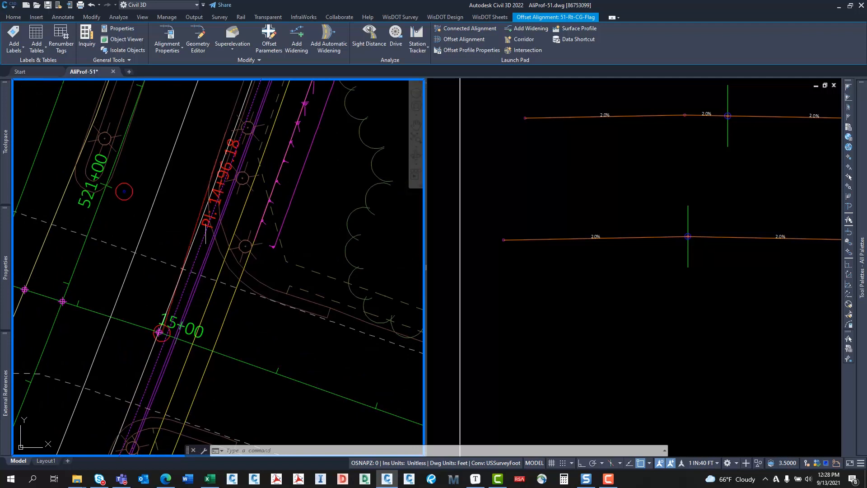
middle_click_drag(260, 284, 356, 269)
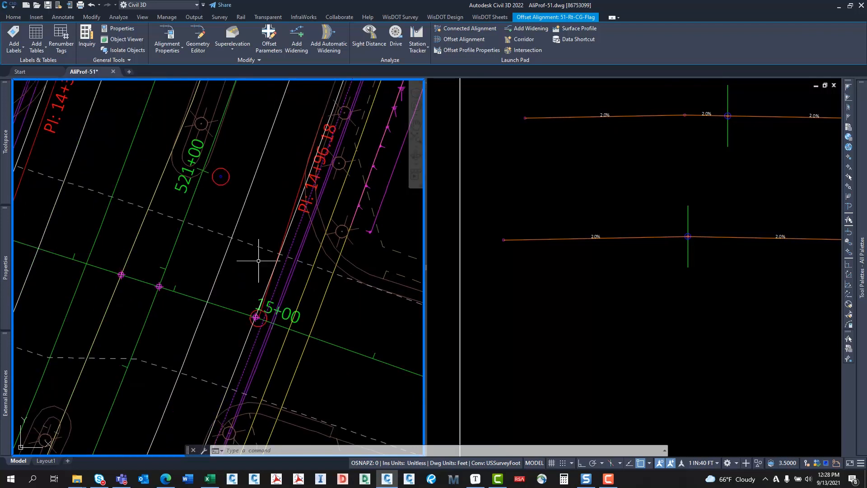
middle_click_drag(249, 254, 317, 258)
key("Escape")
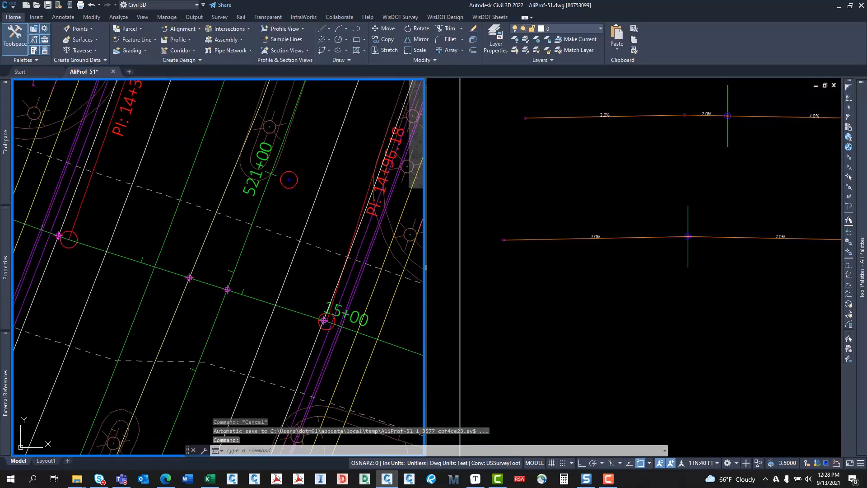
Select the Lcl-3rdAve-L-CnstLn offset alignment and examine its path across USH 51 and its relation to the northwest curb return
left_click(320, 248)
middle_click_drag(205, 178, 209, 213)
scroll(275, 198, "down", 2)
middle_click_drag(157, 235, 298, 291)
middle_click_drag(242, 258, 165, 256)
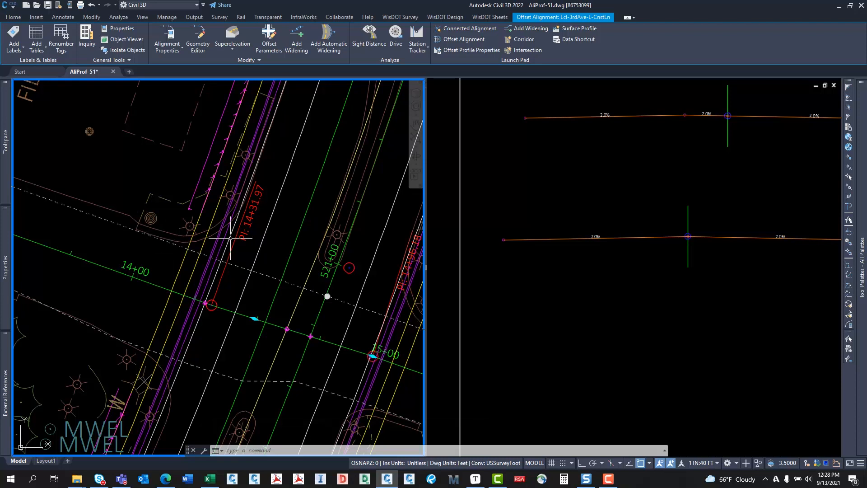
middle_click_drag(231, 239, 210, 243)
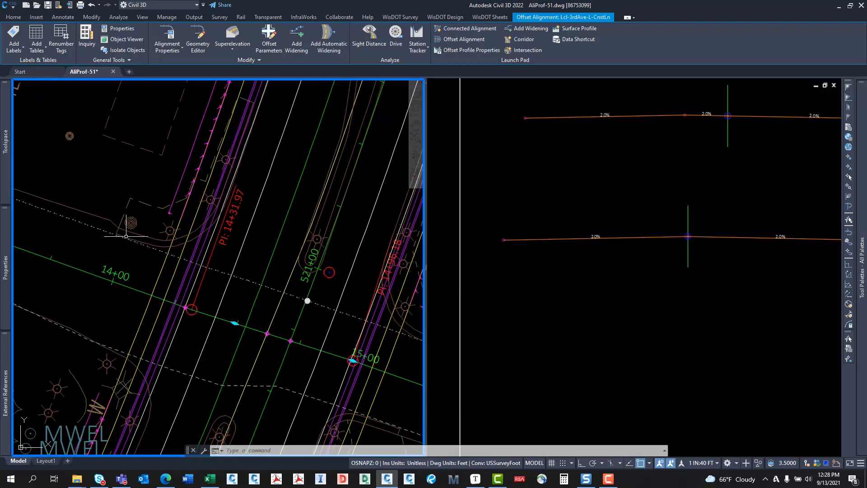
middle_click_drag(126, 236, 167, 202)
middle_click_drag(269, 222, 339, 258)
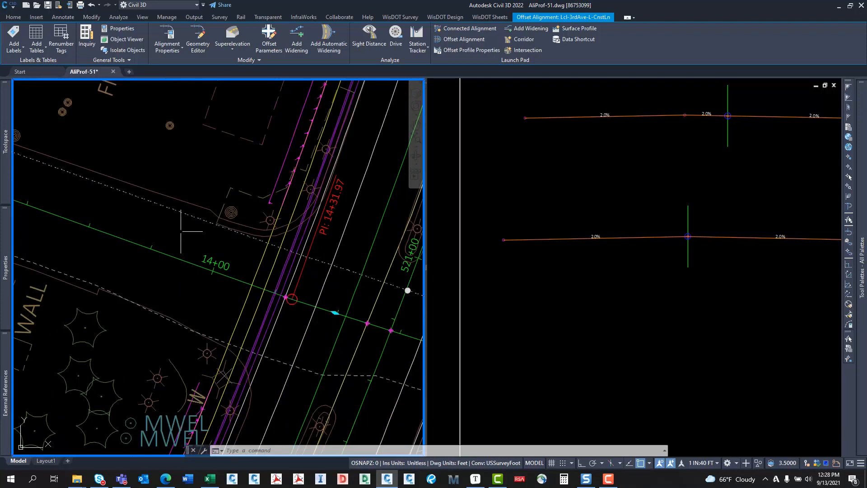
middle_click_drag(206, 221, 140, 225)
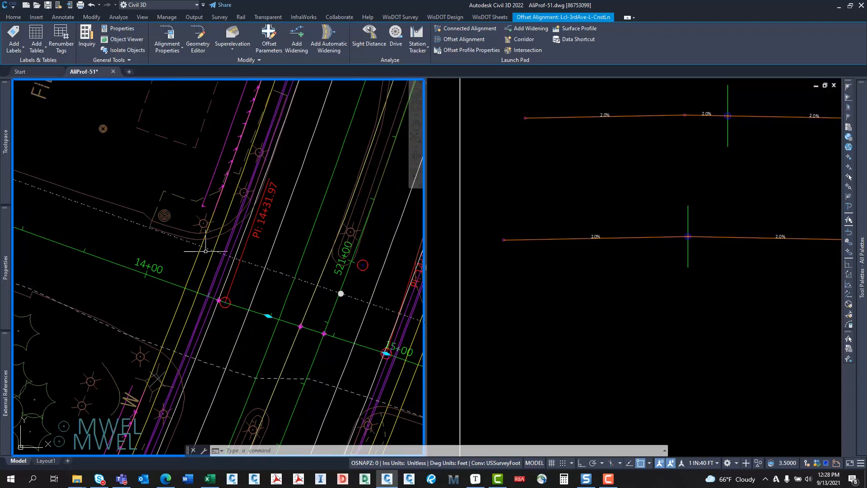
middle_click_drag(206, 251, 172, 250)
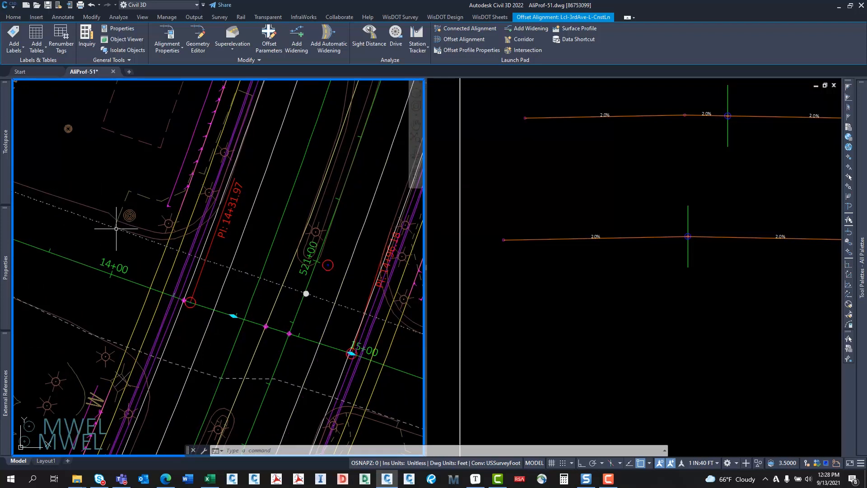
middle_click_drag(263, 255, 110, 167)
middle_click_drag(124, 273, 251, 269)
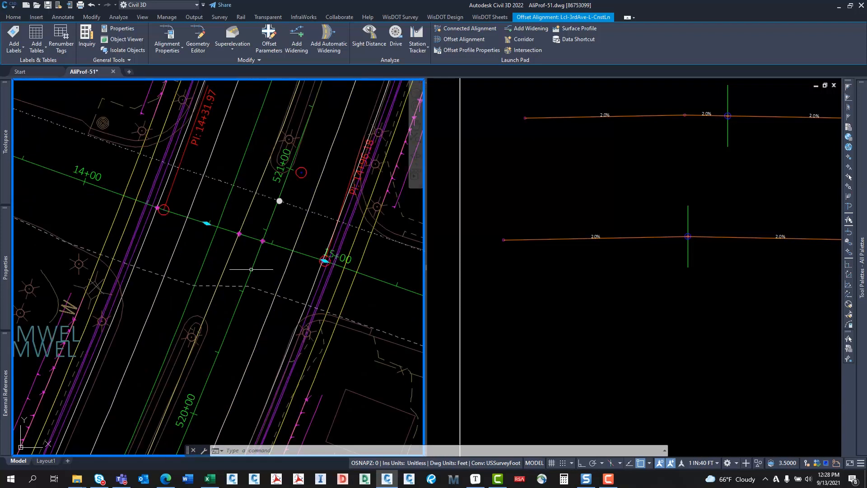
Select the Lcl-3rdAve-R-CnstLn offset alignment instead and inspect its course from the west leg across USH 51
key("Escape")
left_click(179, 283)
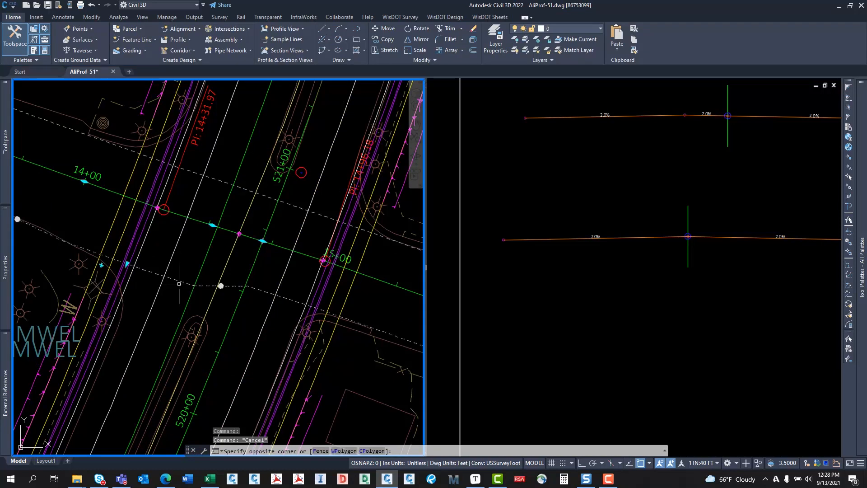
middle_click_drag(132, 300, 222, 308)
middle_click_drag(137, 271, 199, 310)
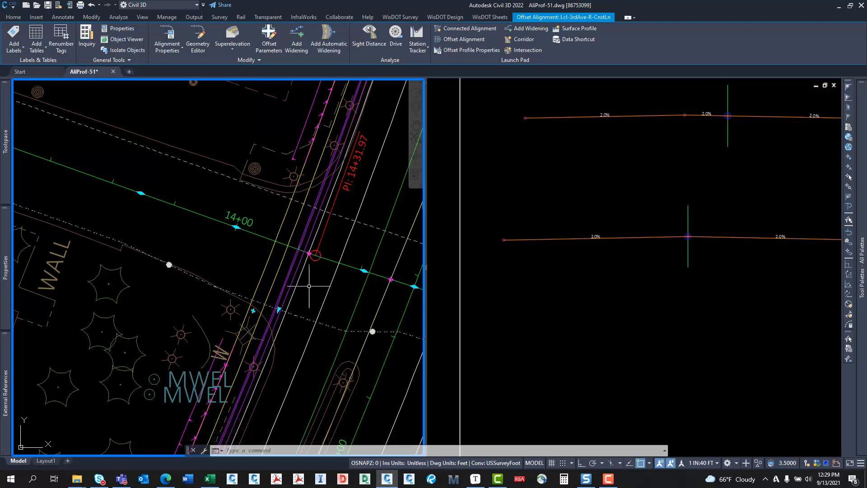
middle_click_drag(310, 286, 121, 241)
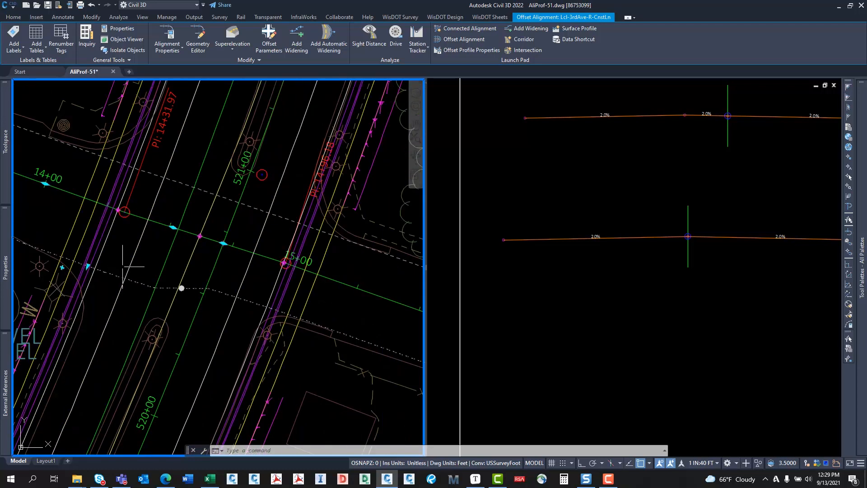
Follow the selected Lcl-3rdAve-R-CnstLn offset alignment across USH 51 into the east leg of 3rd Ave, and clear the selection
middle_click_drag(182, 289, 93, 263)
middle_click_drag(251, 300, 310, 306)
middle_click_drag(391, 319, 318, 293)
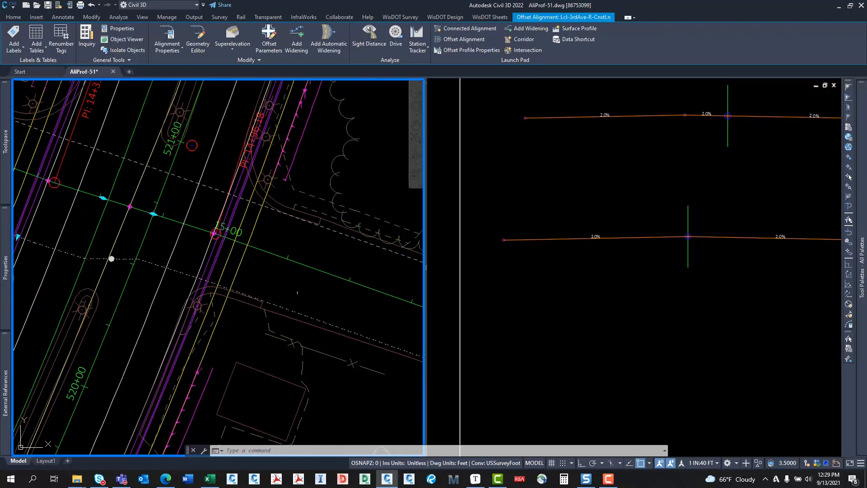
middle_click_drag(196, 262, 309, 299)
left_click(184, 285)
key("Escape")
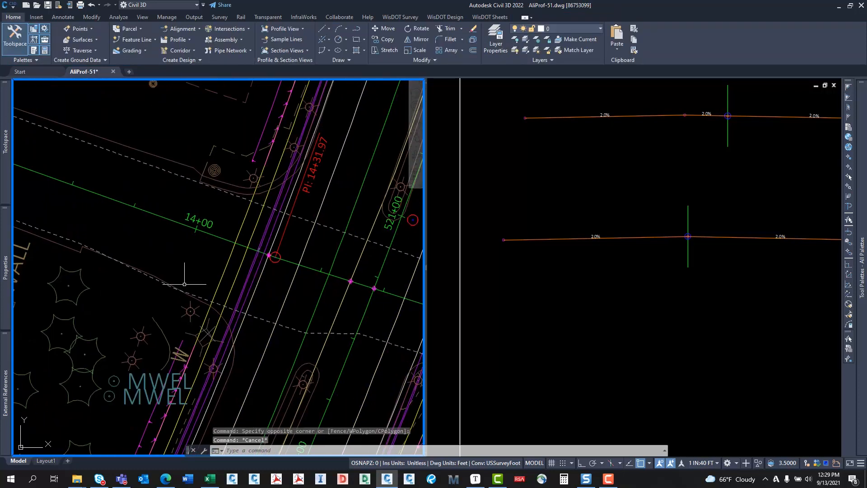
Examine how the 3rd Ave offset alignments meet the USH 51 curb and gutter flange lines at the intersection curb returns
middle_click_drag(209, 248, 204, 261)
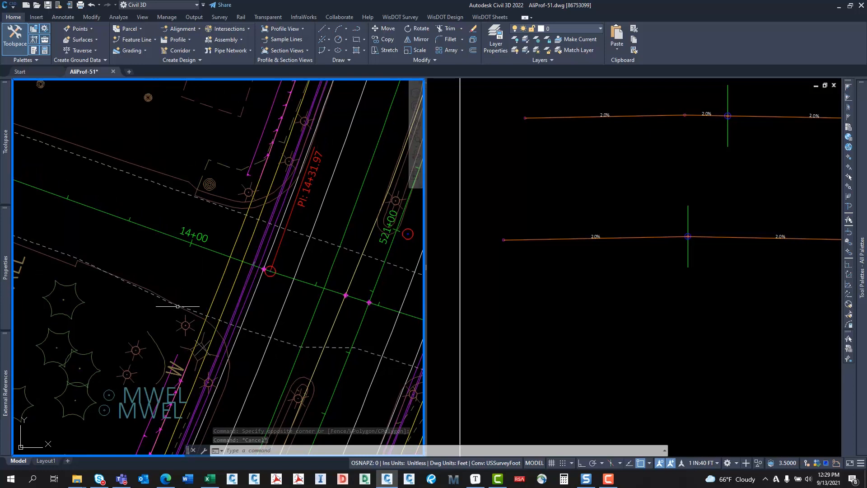
middle_click_drag(259, 253, 223, 335)
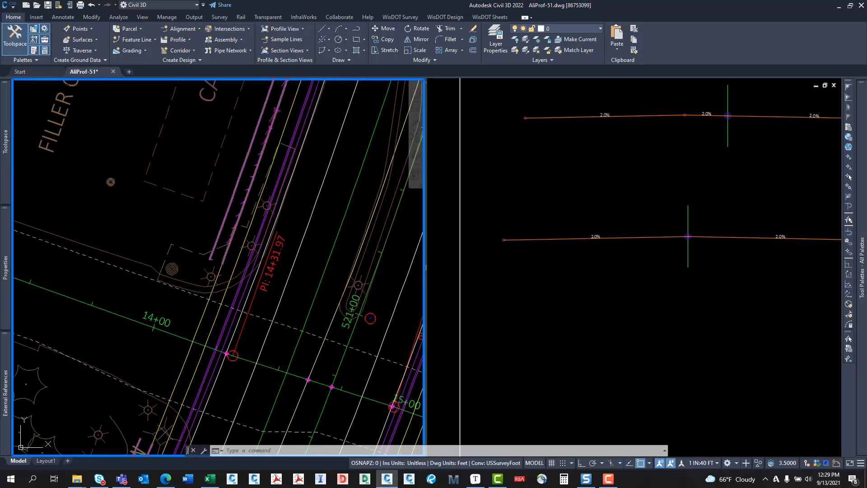
middle_click_drag(219, 386, 206, 315)
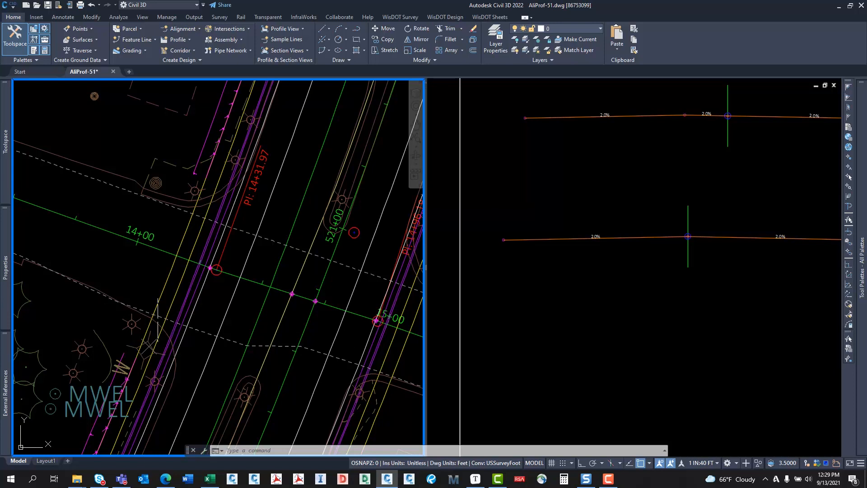
mouse_move(215, 306)
middle_mouse_down()
mouse_move(189, 253)
mouse_move(166, 243)
middle_mouse_up()
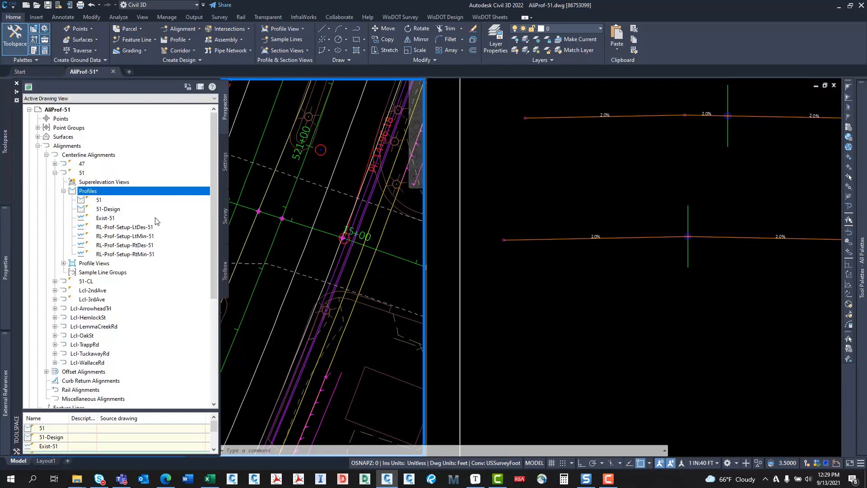
middle_click_drag(326, 265, 403, 300)
middle_click_drag(187, 276, 202, 276)
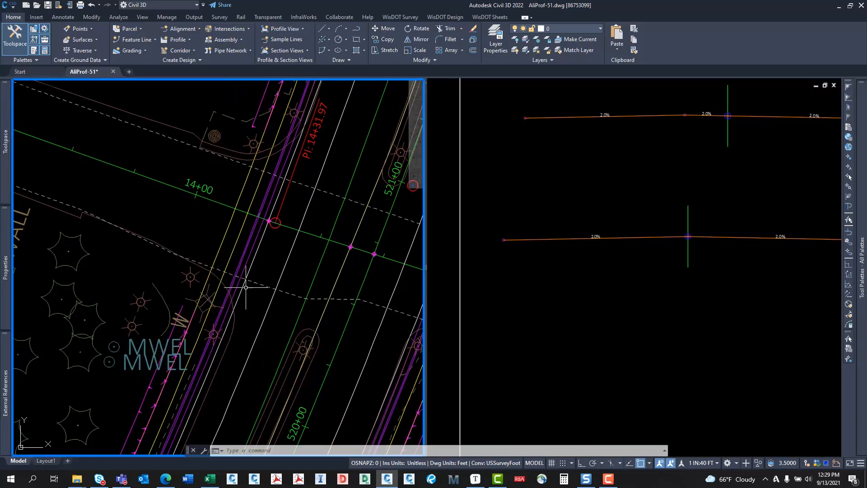
Create a surface profile along the 51-Lt-CG-Flag offset alignment from the Setup-CG-Flag surface
key("Escape")
key("Escape")
key("Escape")
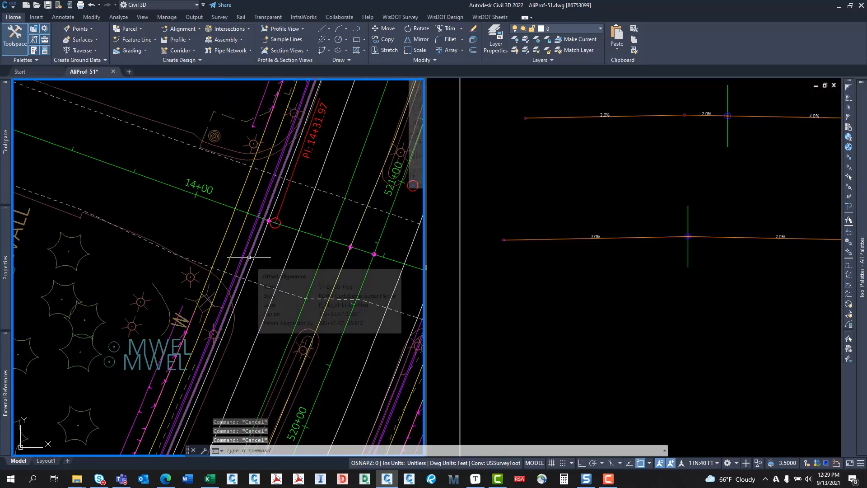
left_click(251, 255)
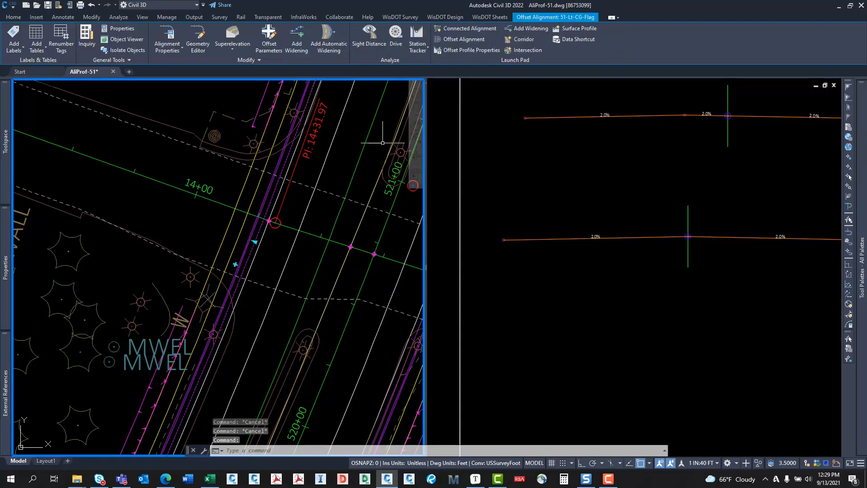
left_click(574, 28)
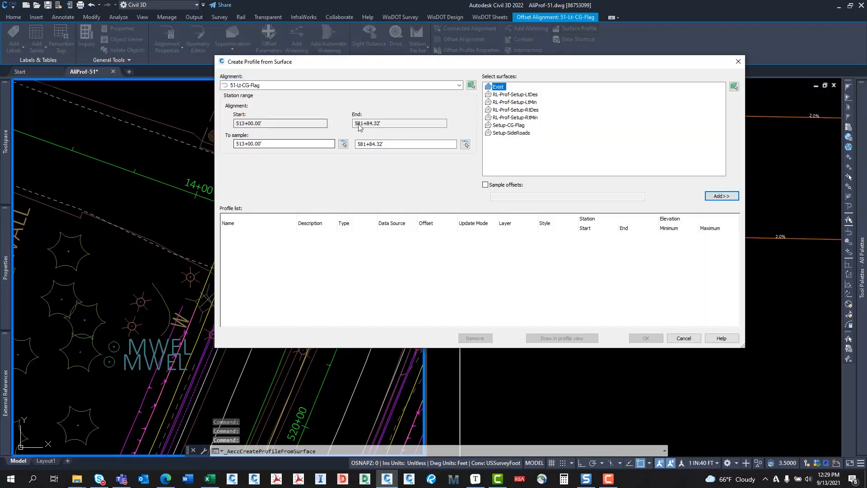
left_click(509, 126)
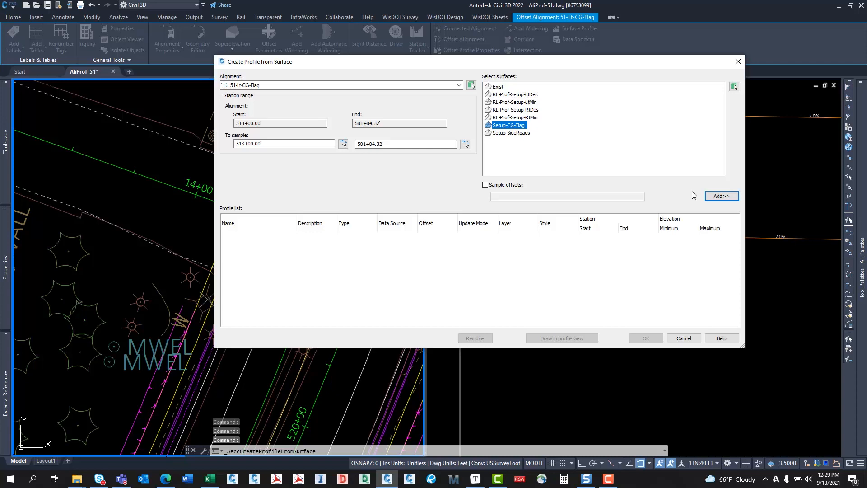
left_click(722, 196)
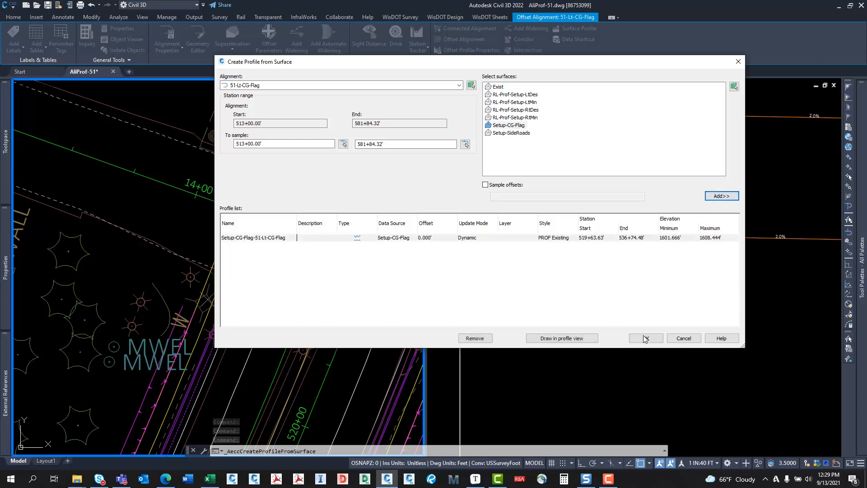
left_click(646, 339)
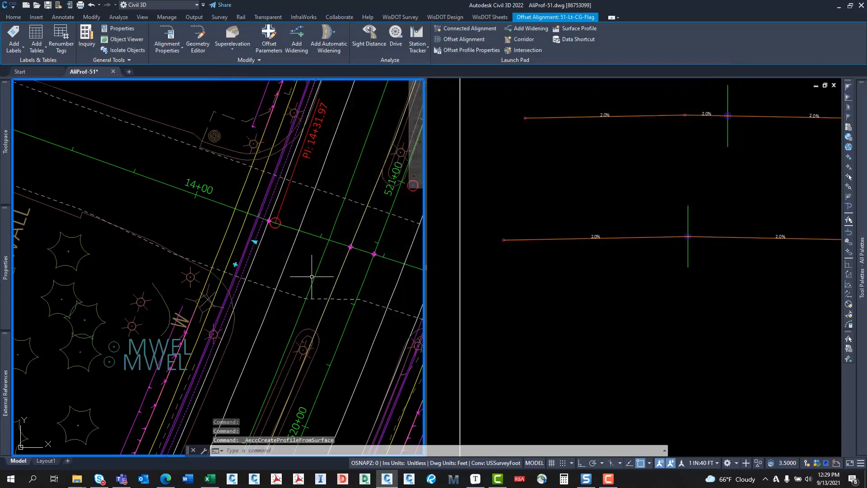
Create a surface profile along the Lcl-3rdAve-R-CnstLn offset alignment from the Setup-SideRoads surface
key("Escape")
key("Escape")
left_click(254, 283)
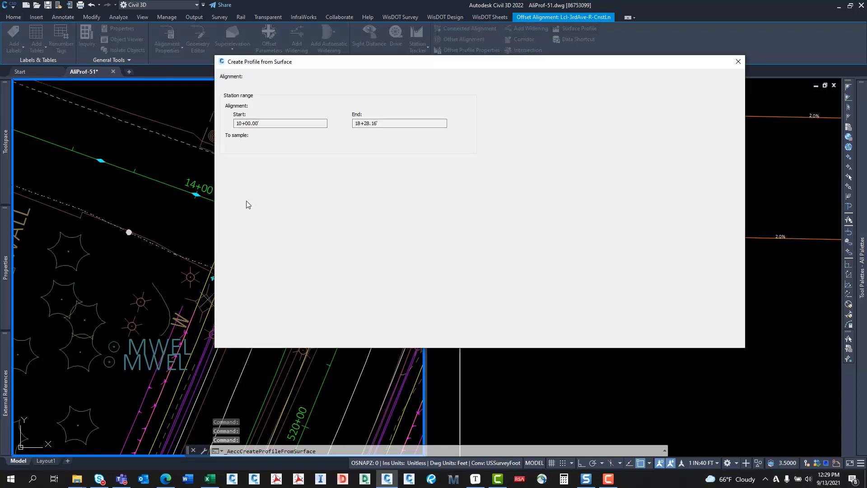
left_click(512, 133)
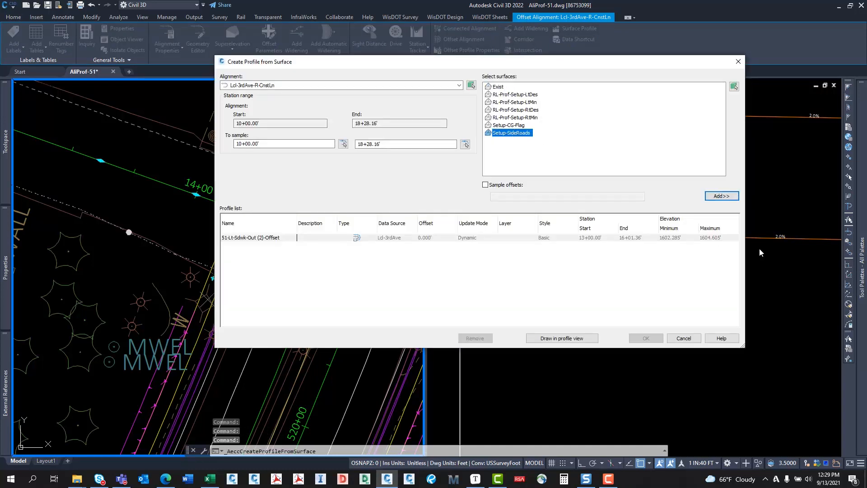
left_click(727, 198)
left_click(646, 338)
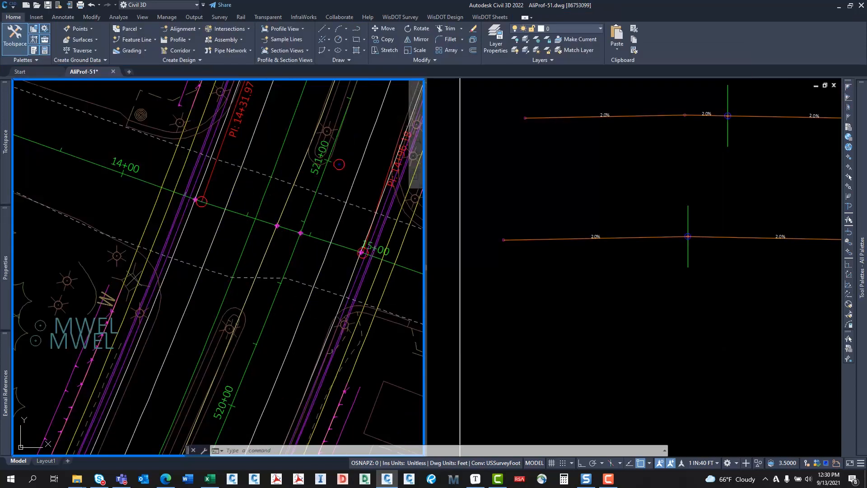
Start a connected alignment at the northeast curb return, with Lcl-3rdAve-L-CnstLn as the first alignment and 51-Rt-CG-Flag as the second
middle_click_drag(365, 299, 288, 326)
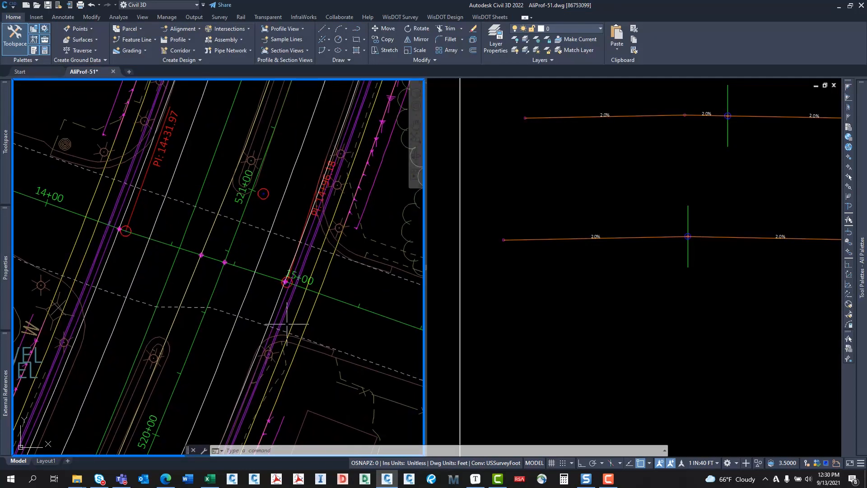
middle_click_drag(300, 258, 276, 271)
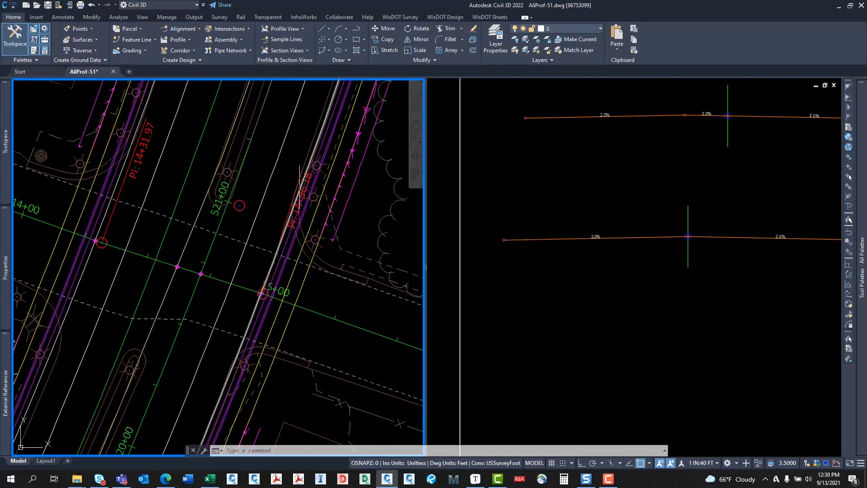
left_click(187, 29)
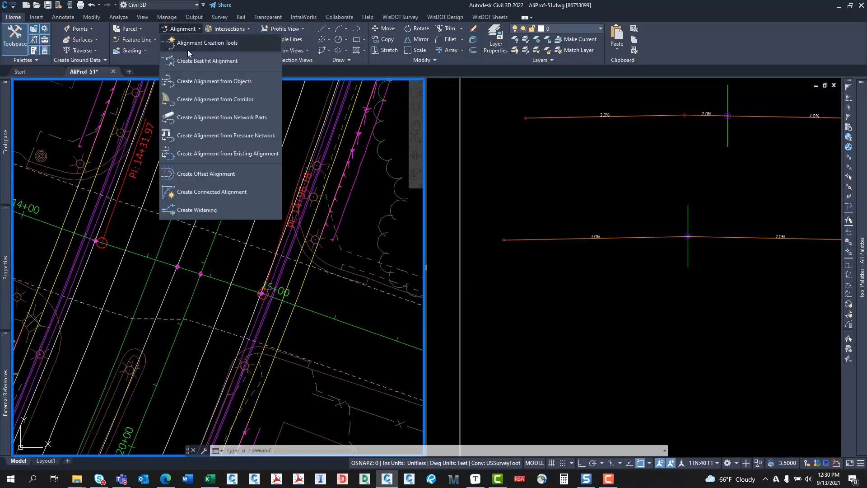
left_click(194, 196)
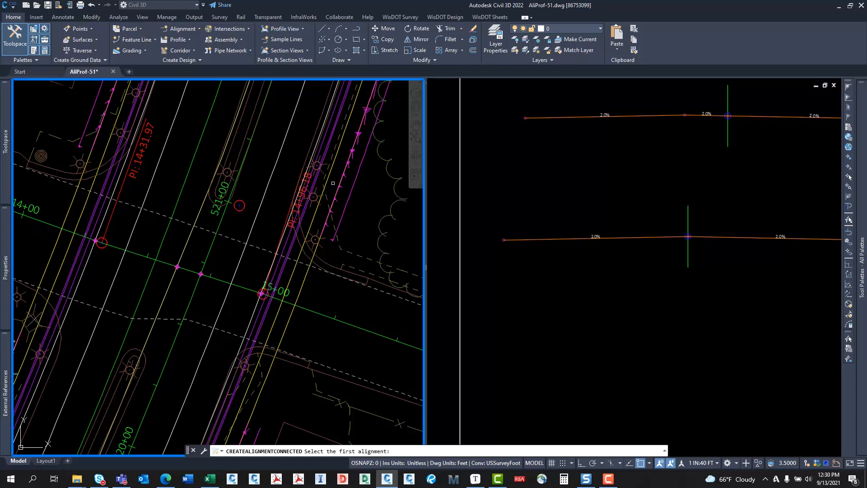
scroll(308, 265, "up", 2)
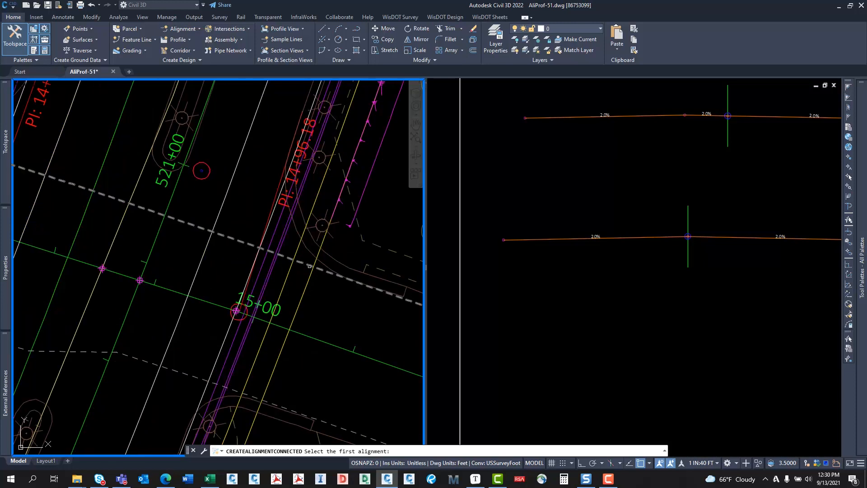
left_click(266, 347)
scroll(244, 312, "up", 3)
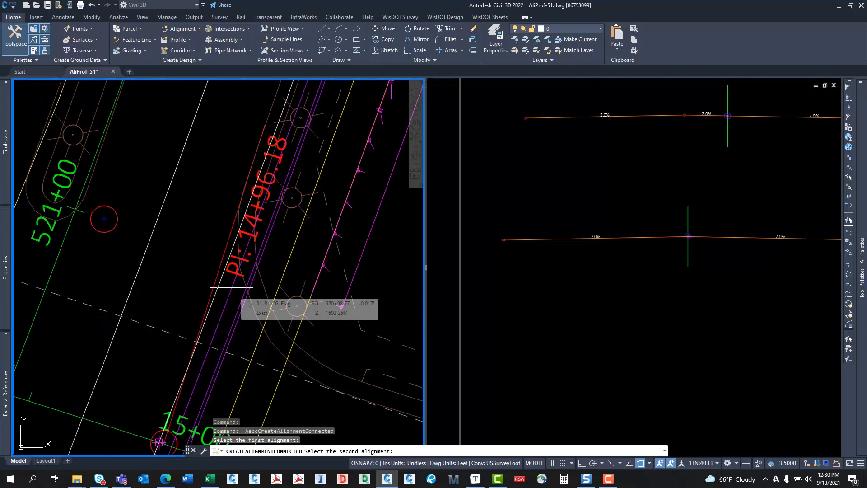
left_click(231, 290)
Place the connected alignment in the northeast quadrant of the USH 51 and 3rd Ave intersection and accept the location
middle_click_drag(362, 283, 211, 331)
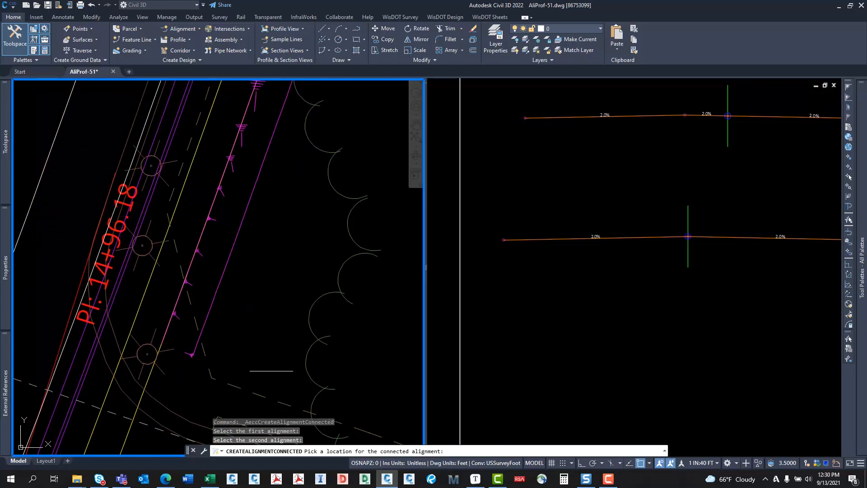
middle_click_drag(278, 350, 304, 275)
scroll(298, 272, "down", 2)
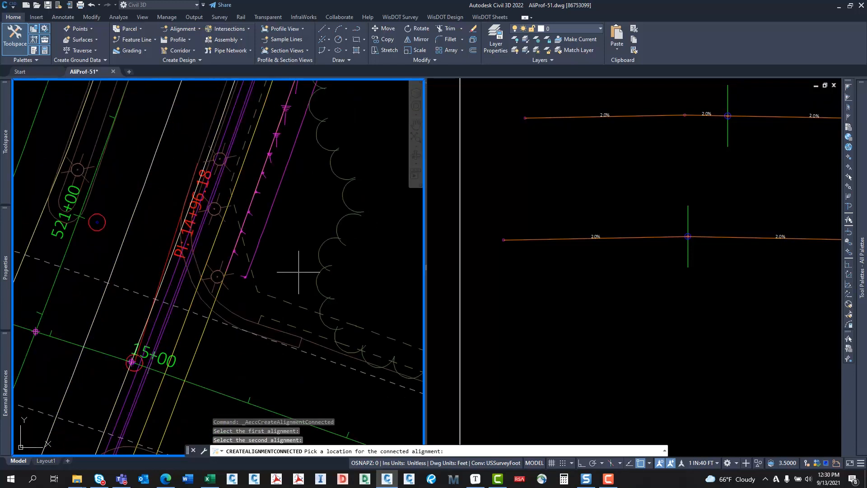
left_click(315, 223)
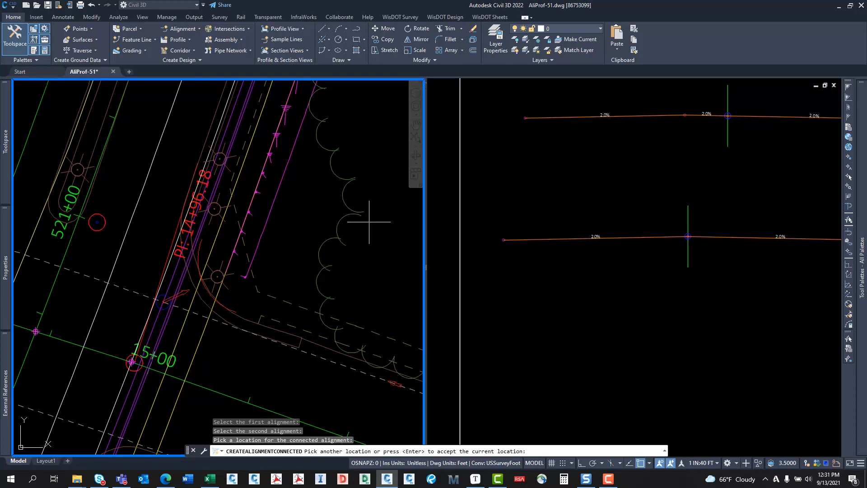
key("Return")
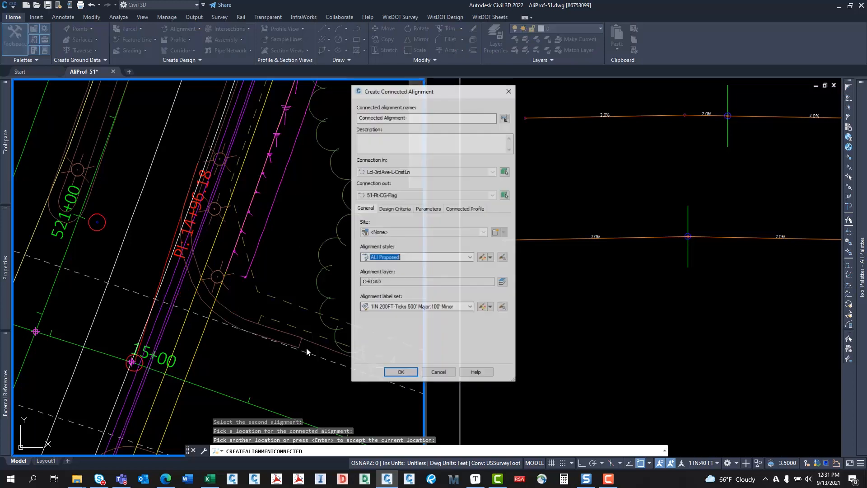
Name the connected alignment Int-51-3rd-CG-Flag
left_click_drag(404, 92, 240, 147)
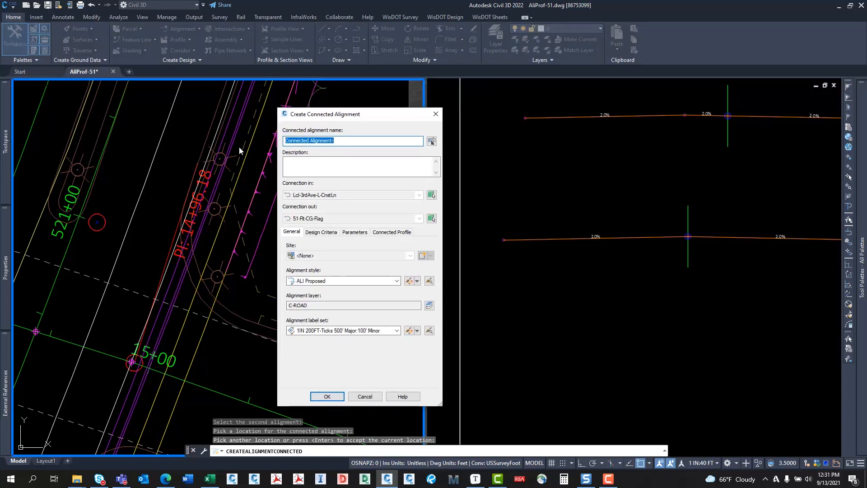
type("Int-")
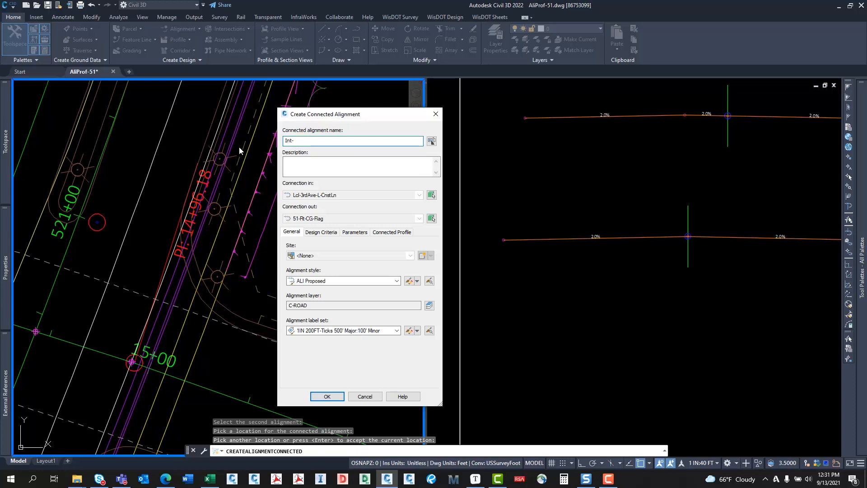
type("51-")
type("3rd-CG-Flag")
Set the connected alignment's style to RDWY Curb&Gutter Flange and its label set to _No Labels, keeping the C-ROAD layer
left_click(314, 284)
left_click(353, 399)
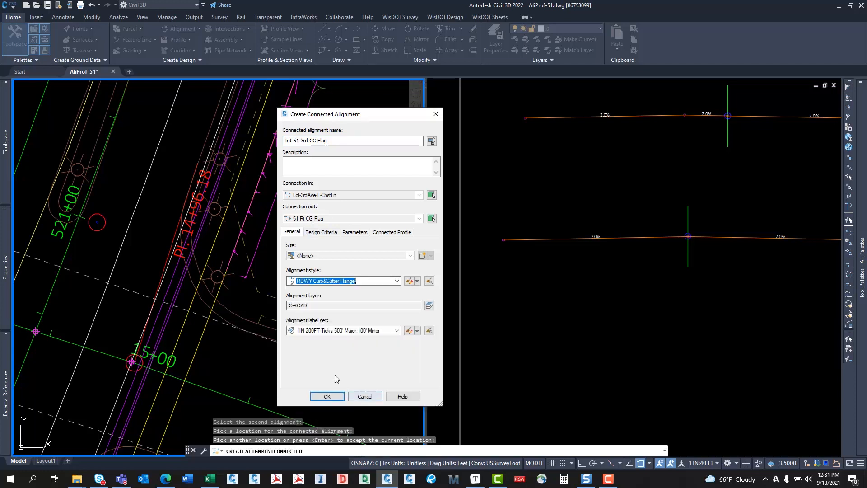
left_click(323, 331)
left_click(323, 340)
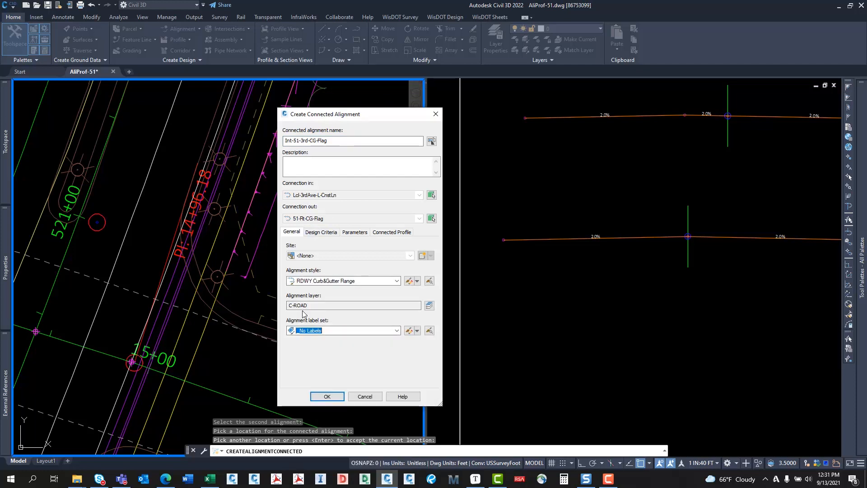
double_click(305, 305)
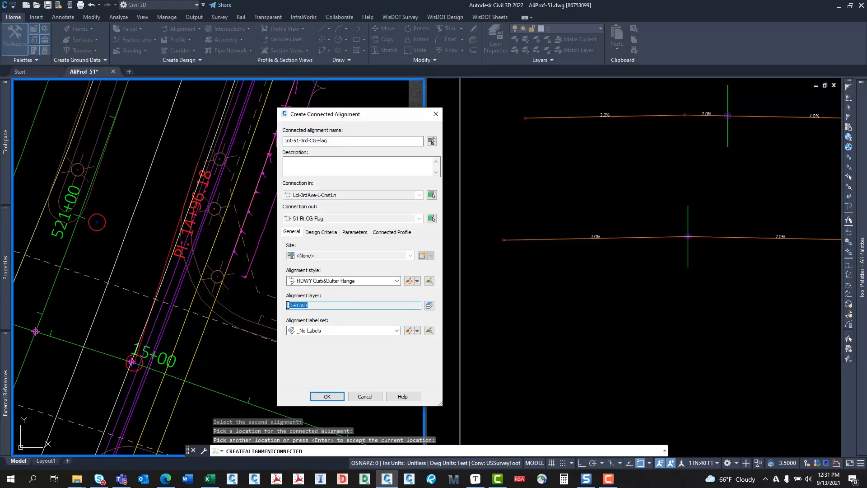
left_click(318, 304)
Set the connected alignment's curve group type to Circular Fillet with a 35-foot curve radius
left_click(328, 234)
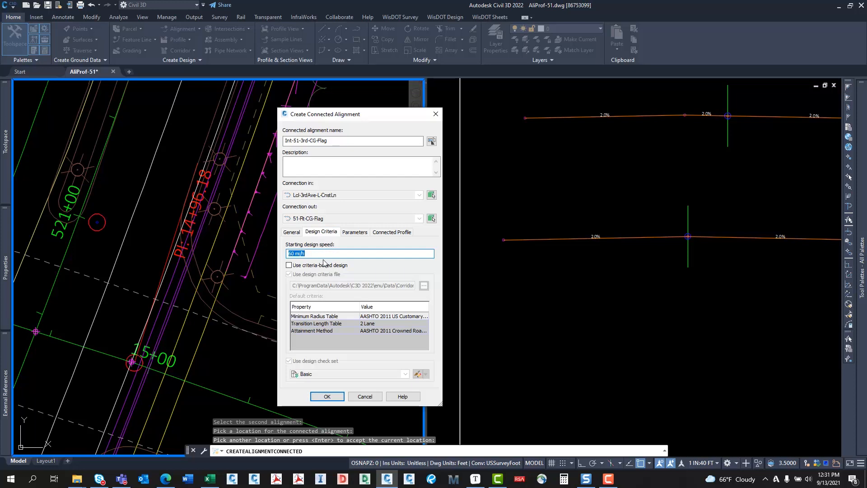
left_click(355, 234)
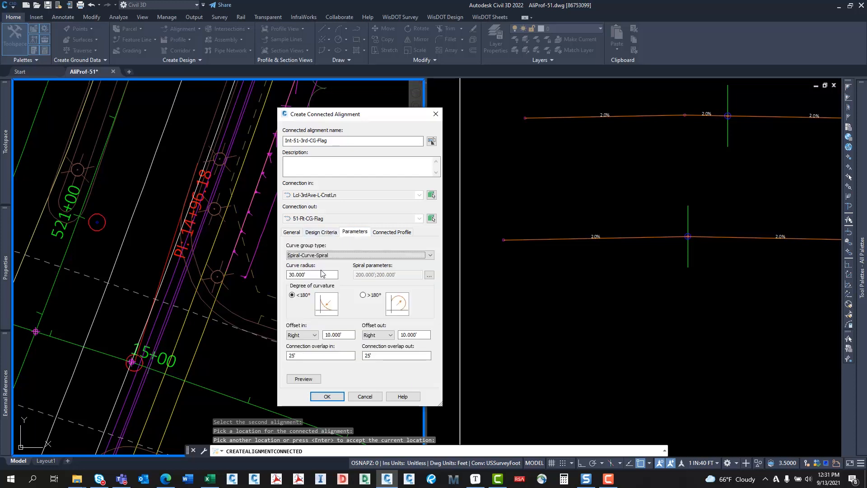
left_click(322, 256)
left_click(322, 266)
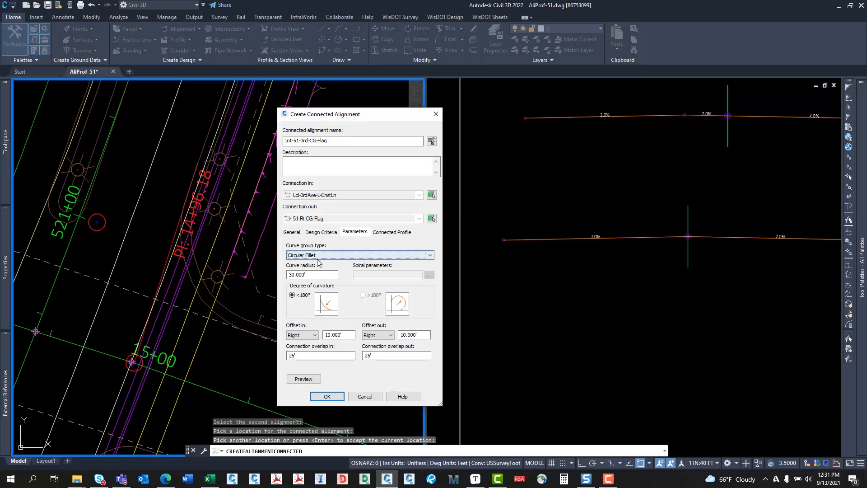
left_click(306, 274)
type("35")
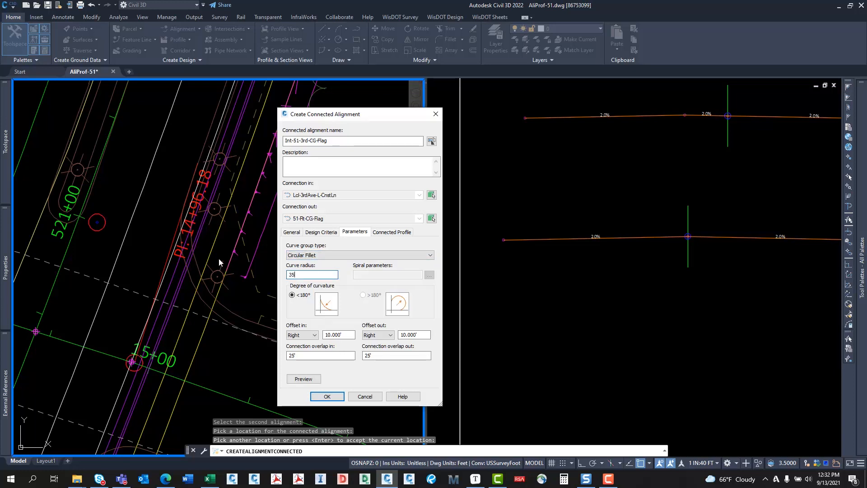
Set the connected alignment's offset in and offset out both to 0 feet
key("Tab")
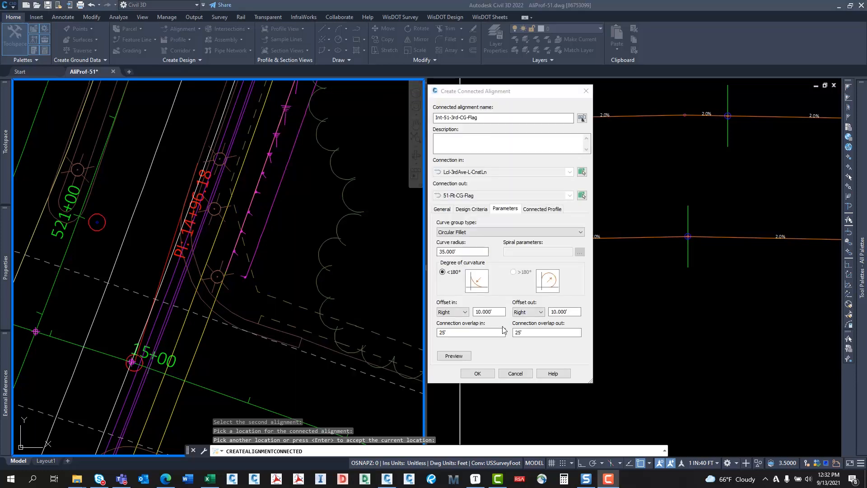
left_click(497, 312)
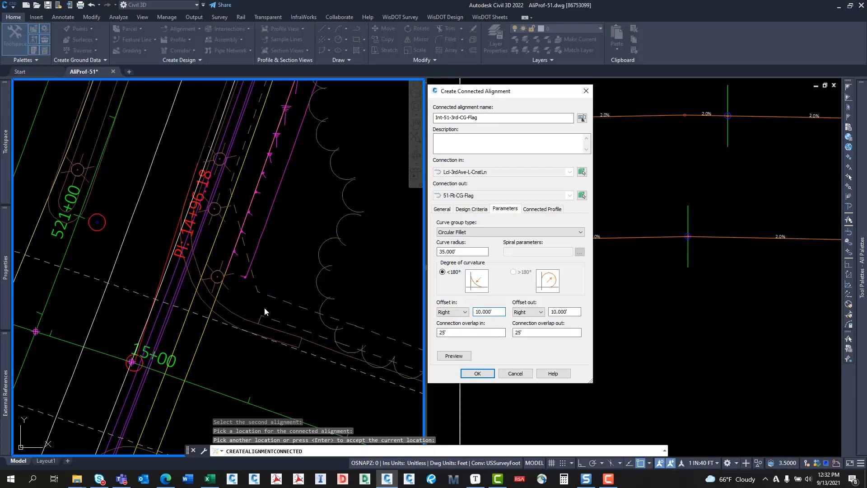
left_click_drag(497, 312, 435, 310)
double_click(568, 310)
Set the connection overlap in and connection overlap out both to 10 feet
left_click(491, 330)
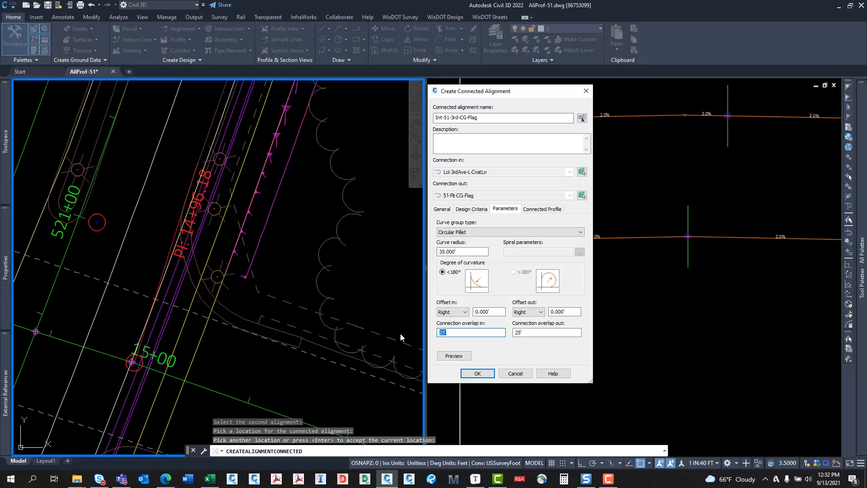
type("10")
left_click_drag(519, 334, 453, 330)
type("10")
key("Delete")
key("Delete")
Choose Setup-SideRoads-Lcl-3rdAve-L-CnstLn as the connection in profile and Setup-CG-Flag-51-Rt-CG-Flag as the connection out profile
left_click(543, 210)
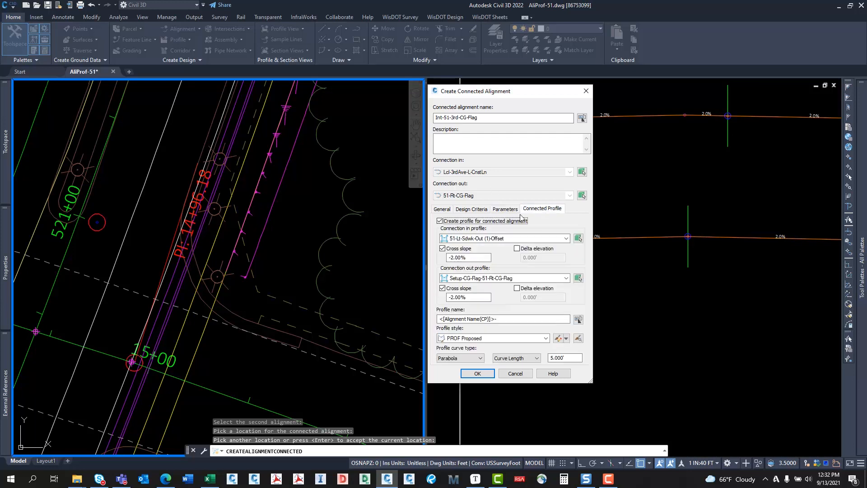
left_click(496, 239)
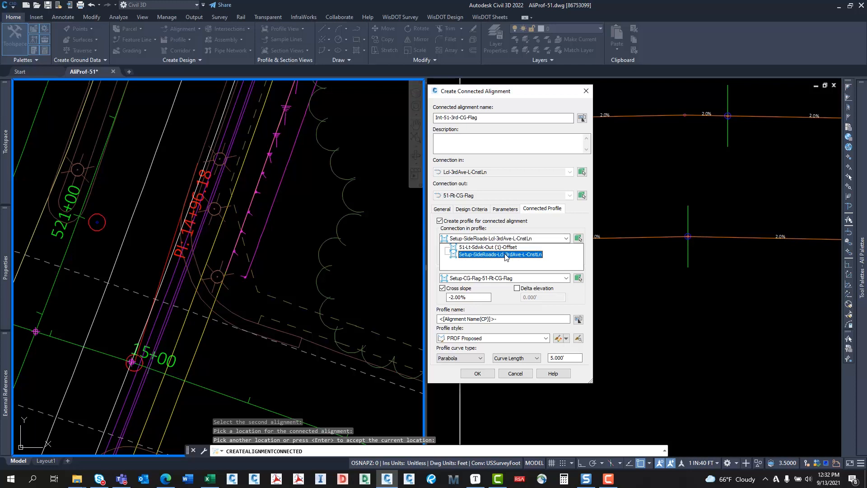
left_click(506, 256)
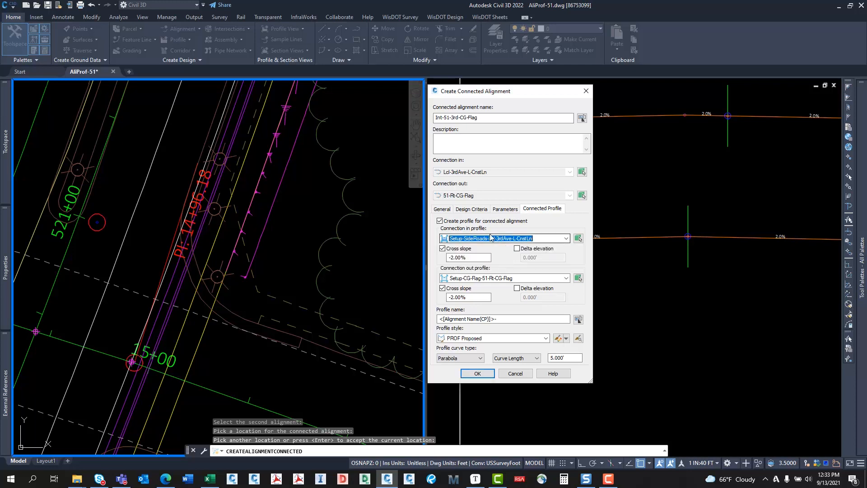
left_click(512, 278)
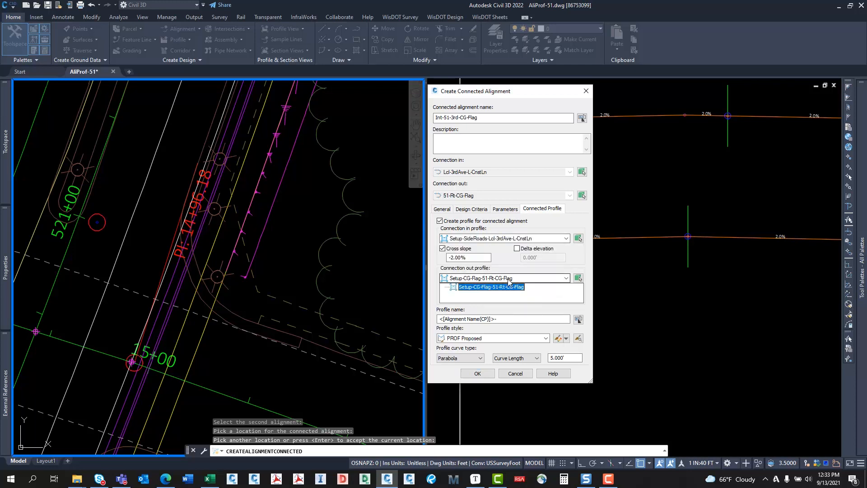
left_click(515, 290)
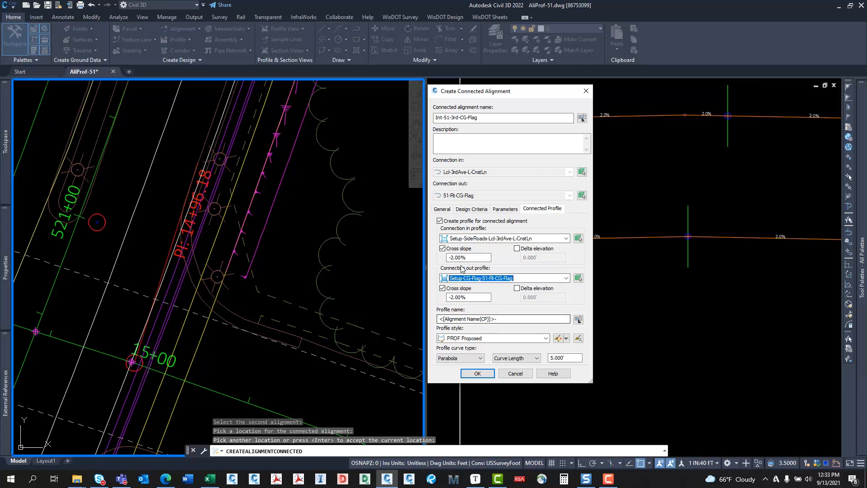
Turn off cross slope for both connection profiles and create the connected alignment, keeping the default profile name and PROF Proposed style
left_click(442, 248)
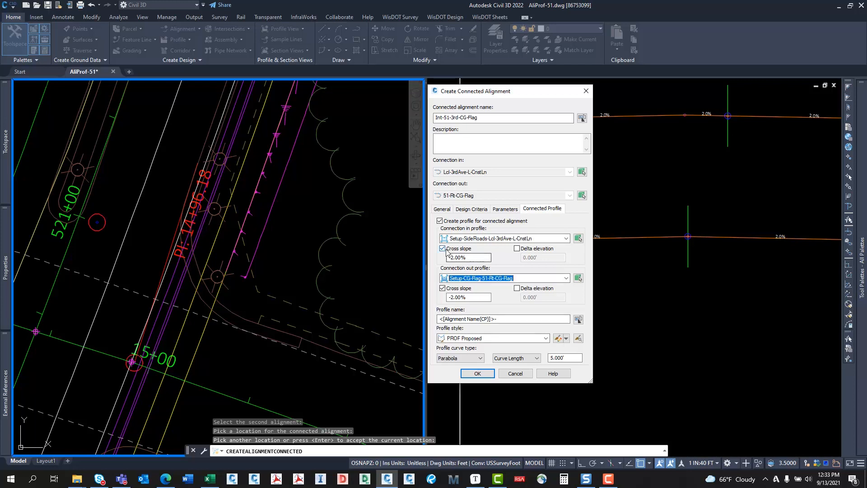
left_click(443, 289)
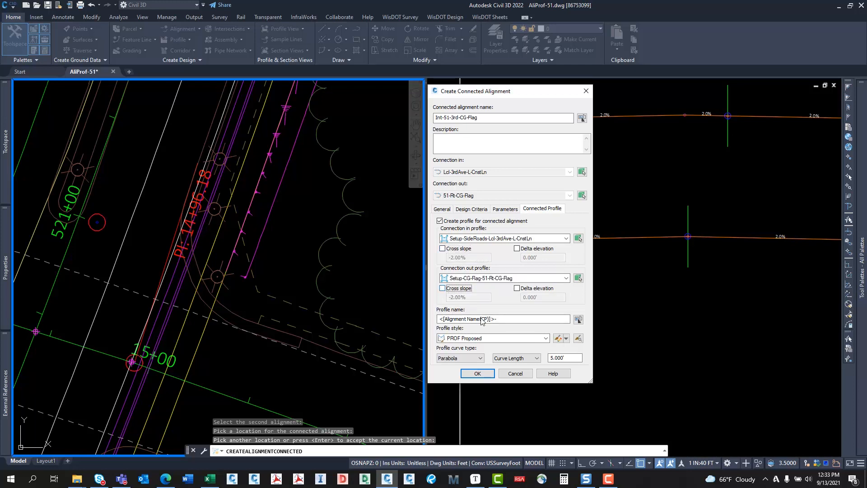
left_click(515, 319)
left_click_drag(515, 319, 439, 319)
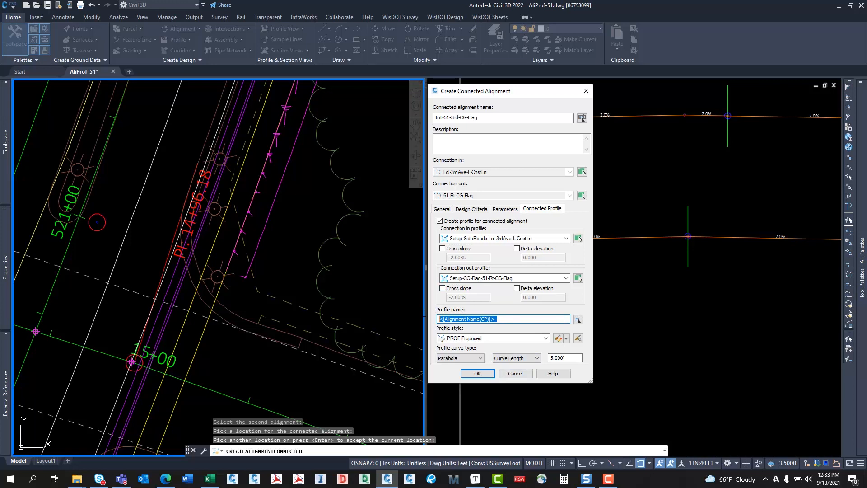
left_click(503, 340)
left_click(503, 339)
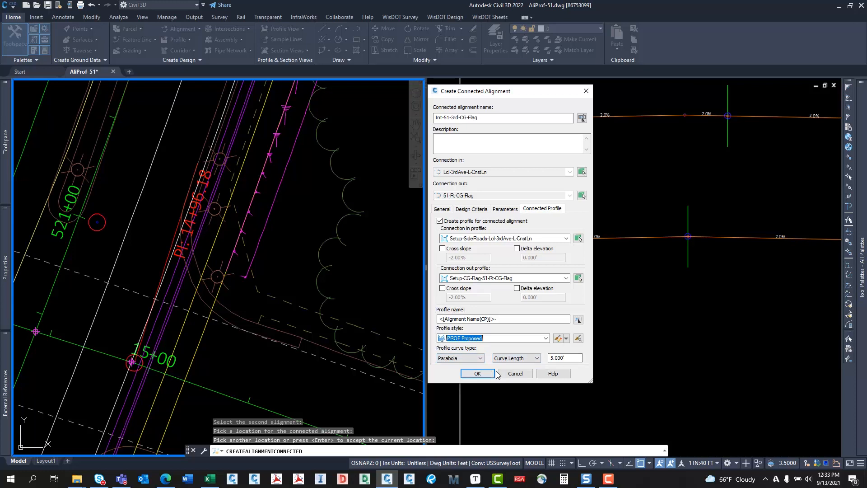
left_click(478, 373)
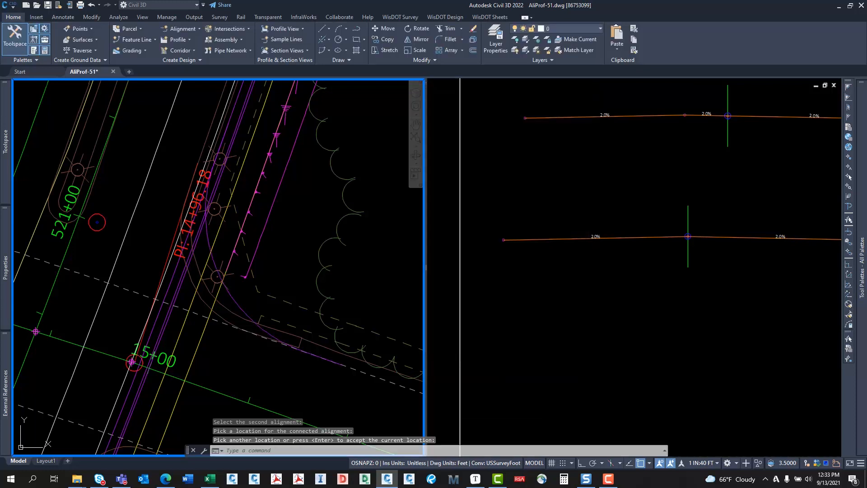
Grip-edit the Int-51-3rd-CG-Flag alignment's 3rd Ave end, shortening its overlap and stretching its curve off the 3rd Ave construction line
middle_click_drag(247, 224, 202, 257)
key("Escape")
key("Escape")
left_click(214, 284)
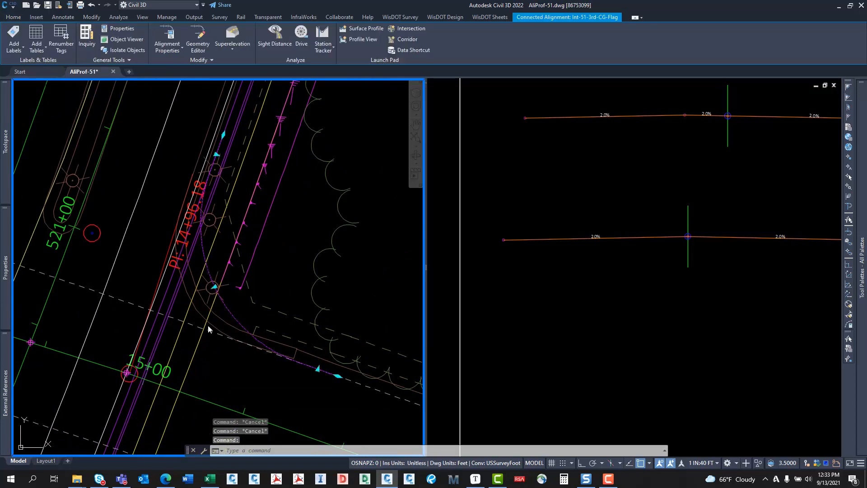
left_click(57, 278)
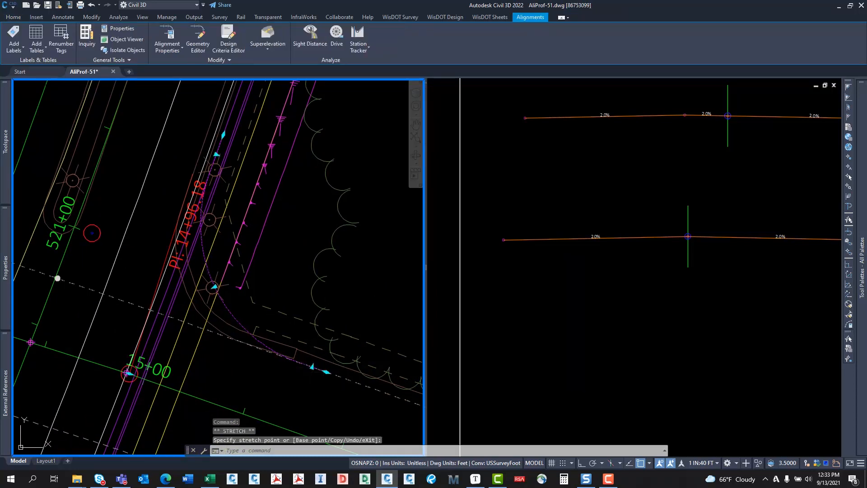
left_click(326, 338)
left_click(325, 337)
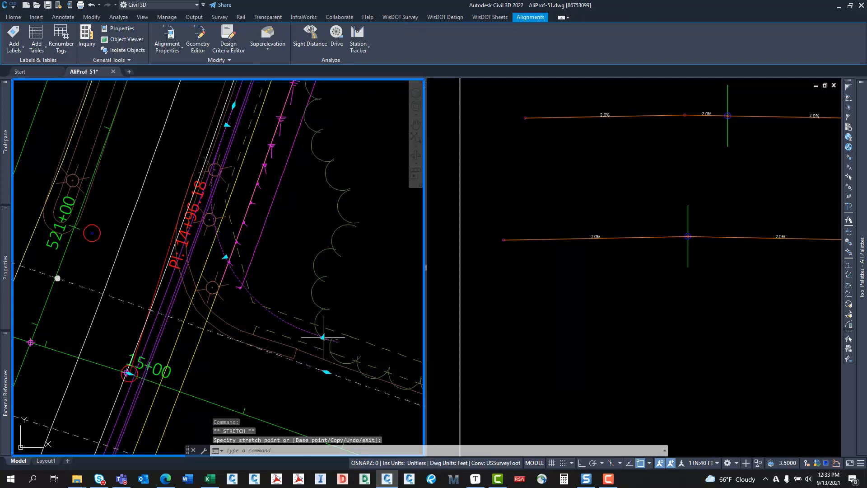
Try to stretch the connected alignment's 3rd Ave curve grip with a Nearest snap and an entered value of 0
left_click(324, 337)
left_click(324, 337)
right_click(280, 374, "shift")
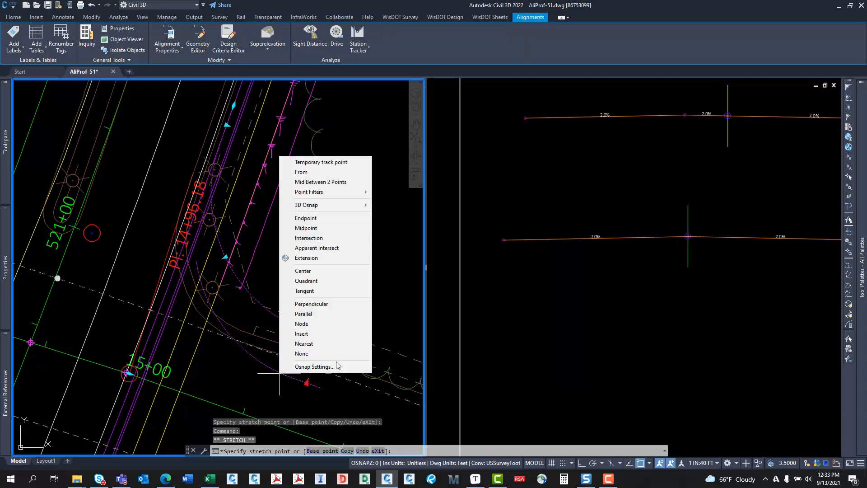
left_click(337, 346)
type("0")
key("Return")
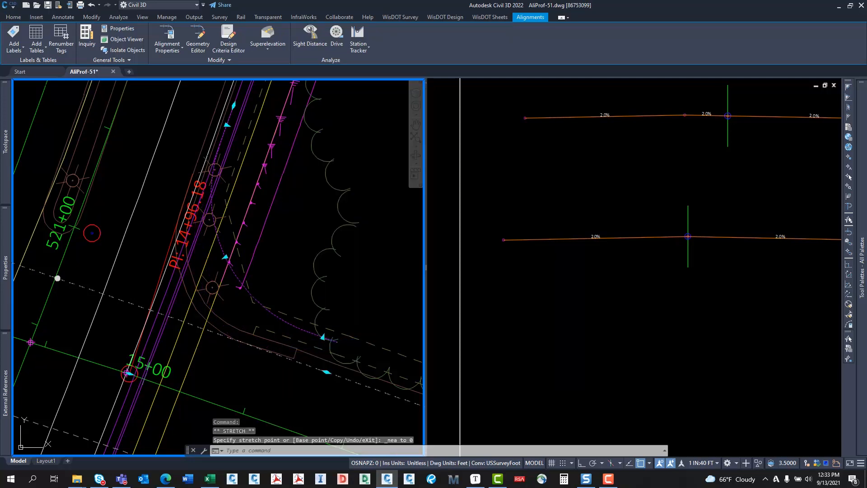
Stretch the connected alignment's 3rd Ave curve grip onto the 3rd Ave construction line with a Nearest snap
left_click(324, 338)
scroll(327, 357, "up", 6)
right_click(299, 374, "shift")
left_click(323, 344)
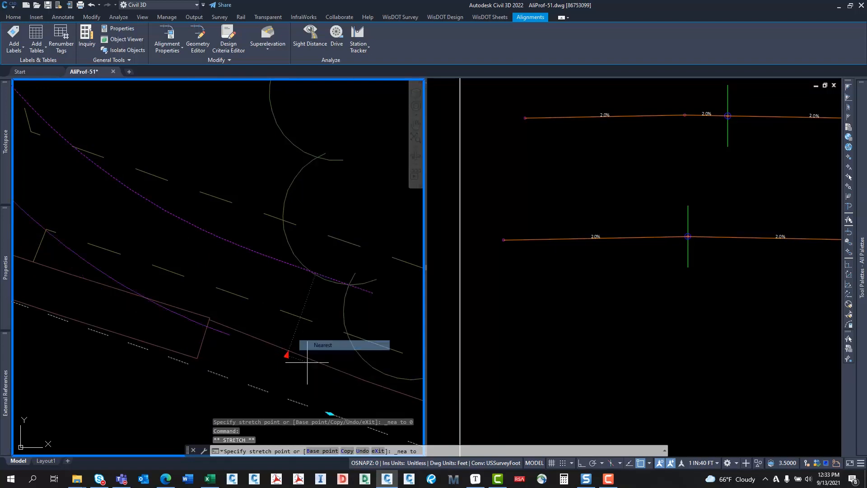
left_click(266, 391)
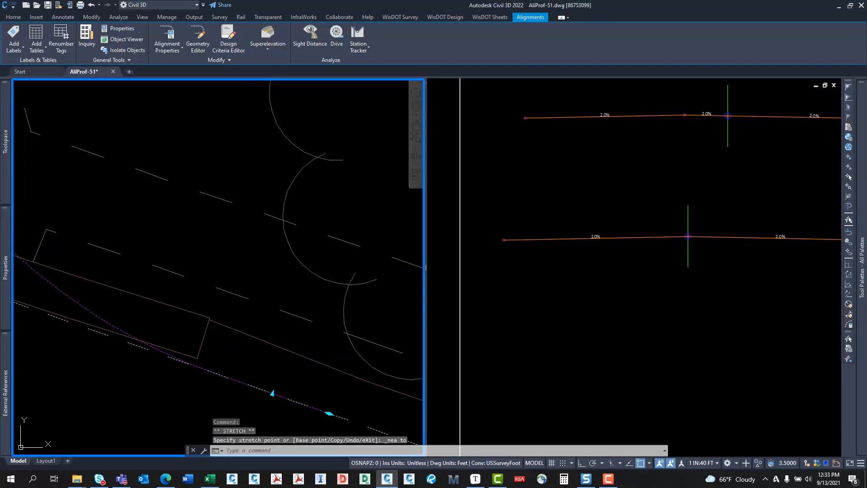
key("Escape")
Grip-stretch the connected alignment's curve inward at the northeast curb return to tighten its radius
scroll(207, 267, "down", 4)
middle_click_drag(206, 267, 313, 348)
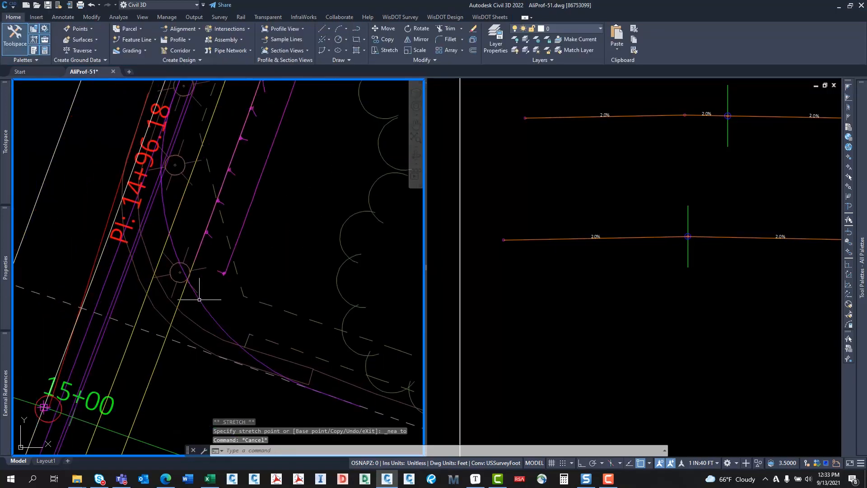
left_click(184, 271)
left_click(184, 271)
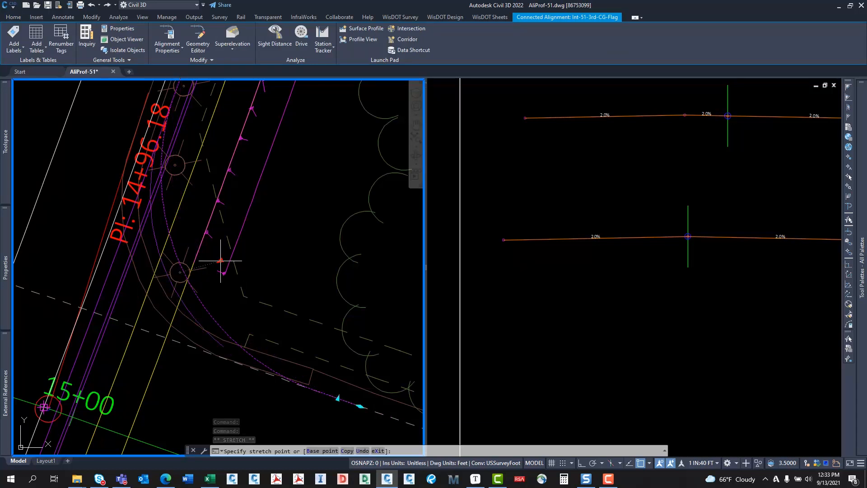
Adjust the curve radius in the Int-51-3rd-CG-Flag alignment's connection parameters and accept the alignment properties
left_click(169, 32)
left_click(534, 148)
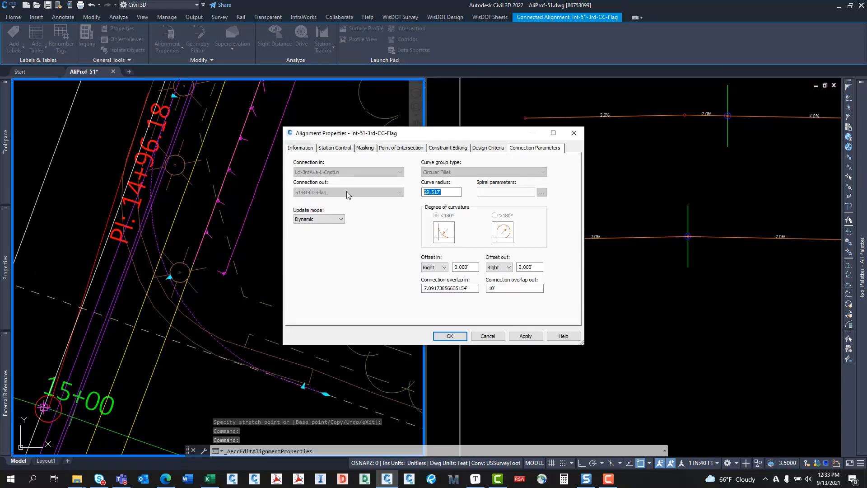
key("Return")
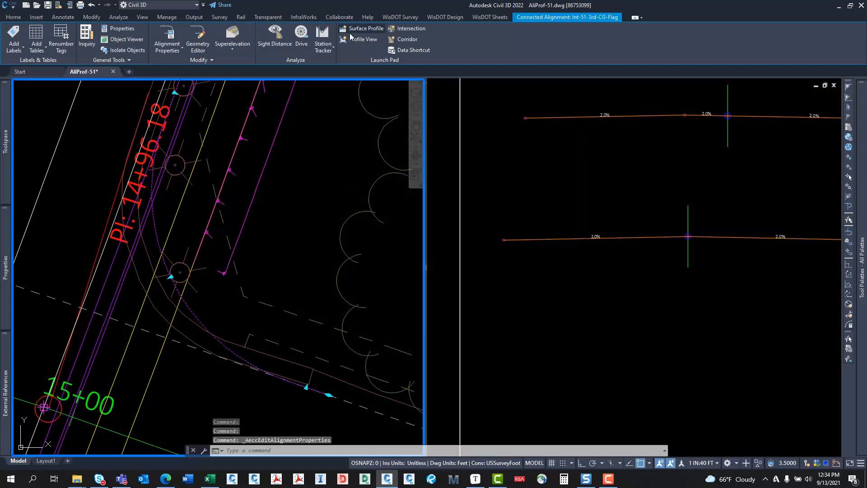
key("Escape")
key("Escape")
Stretch the Lcl-3rdAve-L-CnstLn offset alignment closer to the 3rd Ave centerline near station 16+00
scroll(276, 230, "down", 4)
scroll(239, 267, "up", 4)
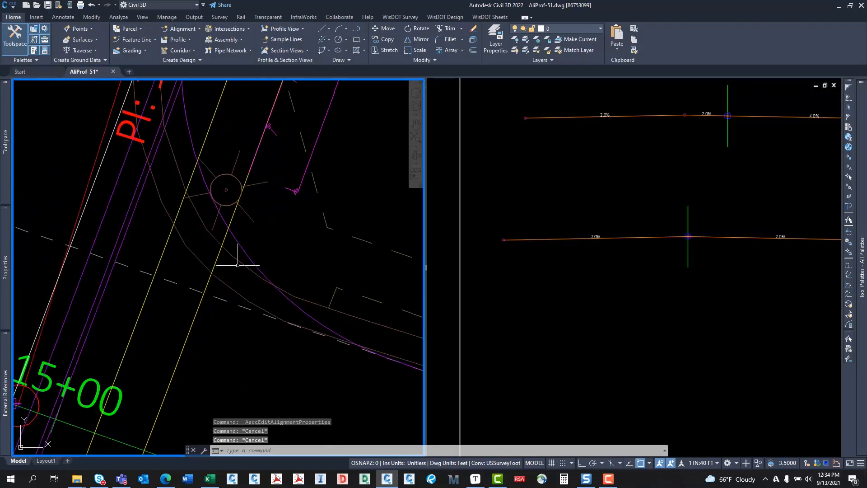
scroll(238, 277, "down", 2)
middle_click_drag(238, 277, 221, 306)
middle_click_drag(231, 339, 232, 283)
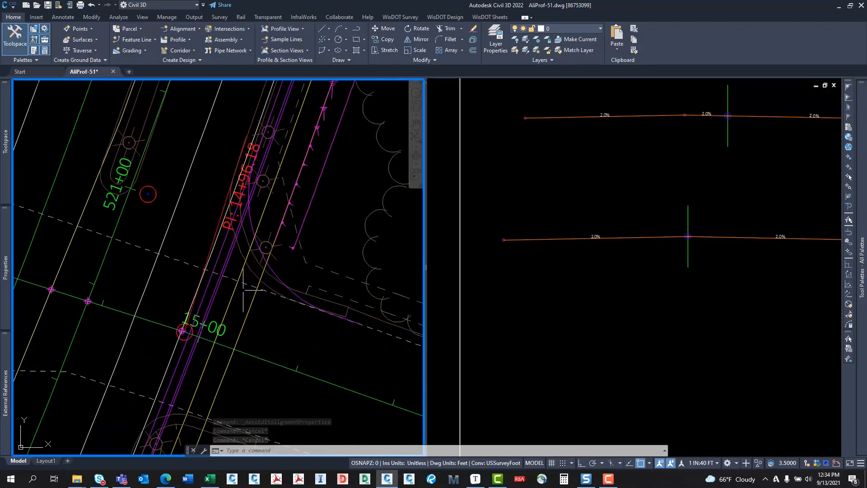
left_click(253, 283)
scroll(206, 302, "down", 2)
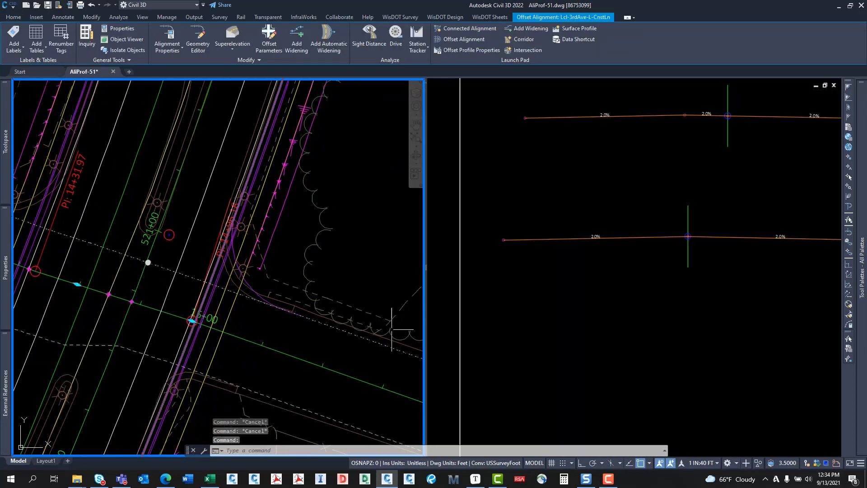
middle_click_drag(402, 334, 295, 308)
middle_click_drag(348, 331, 254, 298)
scroll(254, 298, "down", 2)
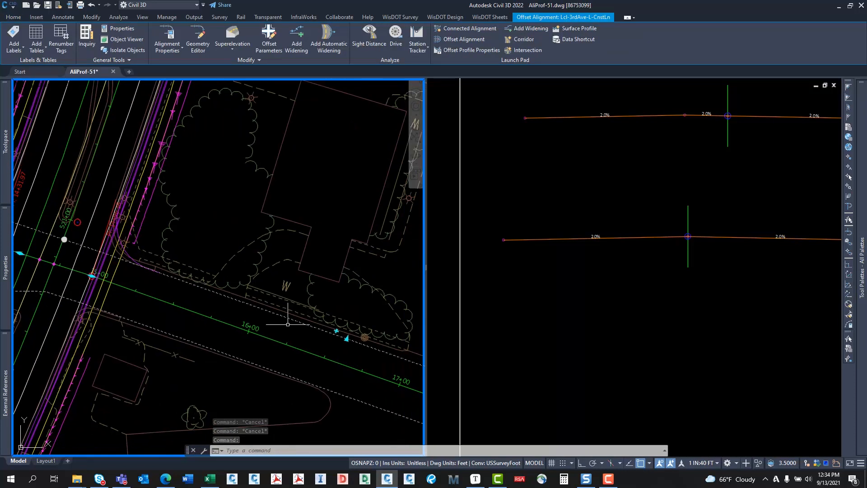
left_click(347, 338)
scroll(341, 345, "up", 2)
scroll(270, 324, "up", 2)
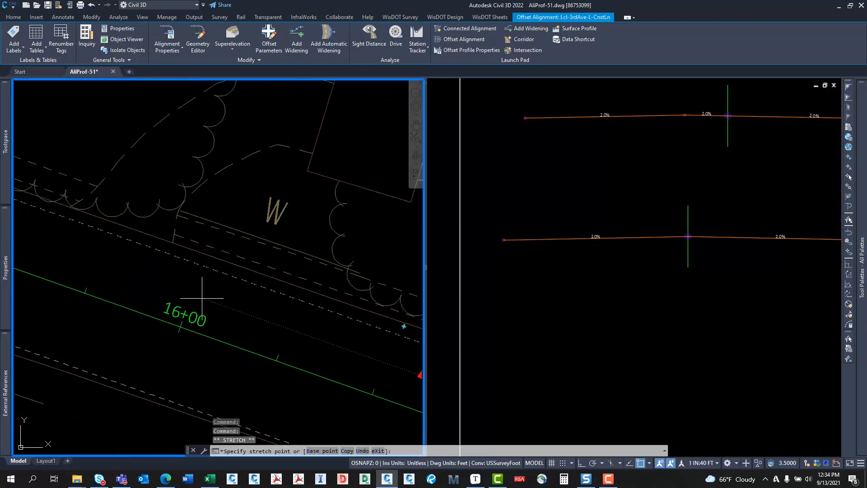
left_click(201, 298)
Examine how the connected curb return at the northeast corner follows the stretched 3rd Ave offset alignment
scroll(159, 217, "down", 2)
scroll(159, 217, "down", 2)
middle_click_drag(159, 216, 304, 255)
scroll(197, 240, "up", 2)
scroll(197, 240, "up", 2)
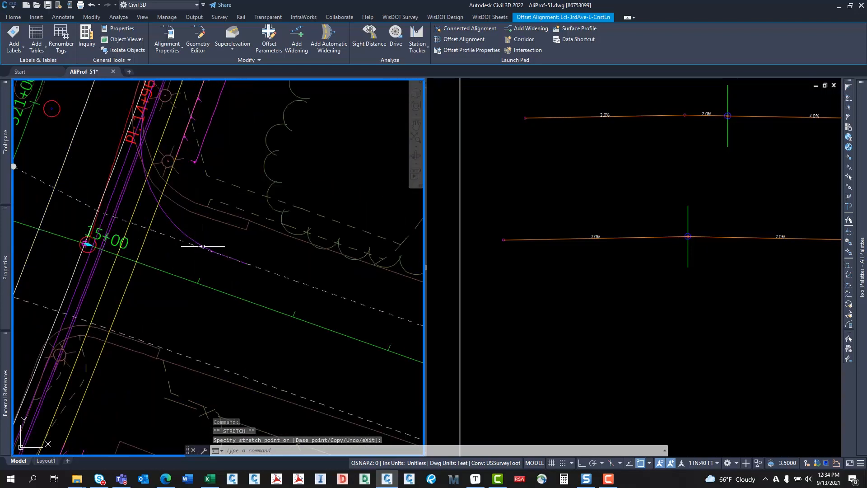
middle_click_drag(193, 232, 192, 267)
scroll(212, 255, "down", 2)
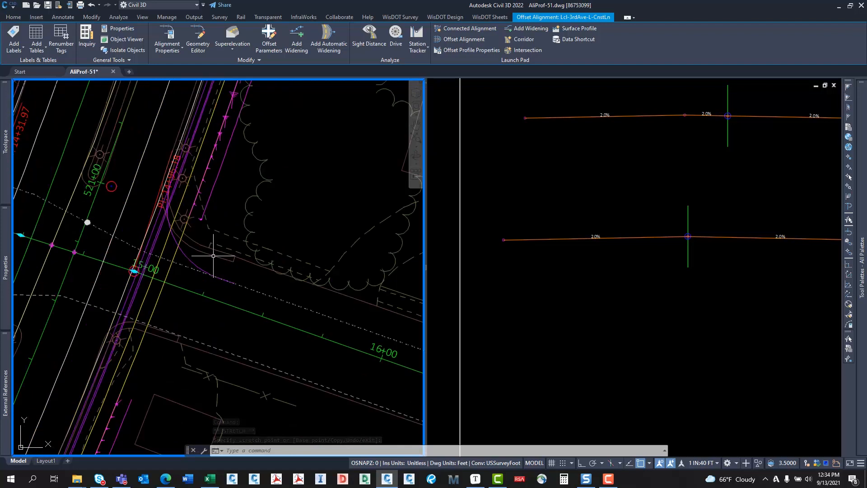
Undo the grip stretch of the 3rd Ave offset alignment
key("ctrl+z")
key("ctrl+z")
key("ctrl+z")
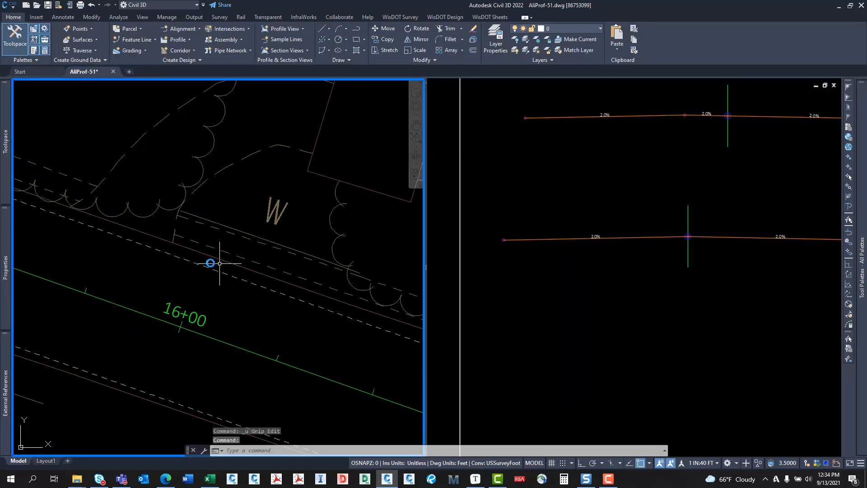
Return to the USH 51 and 3rd Ave intersection and examine the northeast curb return alignment in context
scroll(155, 252, "down", 4)
middle_click_drag(155, 253, 308, 325)
scroll(223, 288, "up", 6)
middle_click_drag(229, 283, 293, 332)
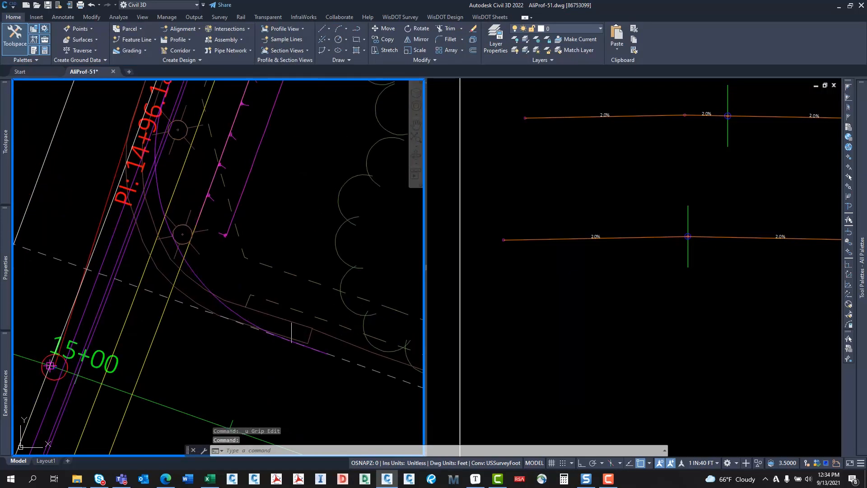
middle_click_drag(200, 258, 246, 288)
scroll(225, 319, "down", 4)
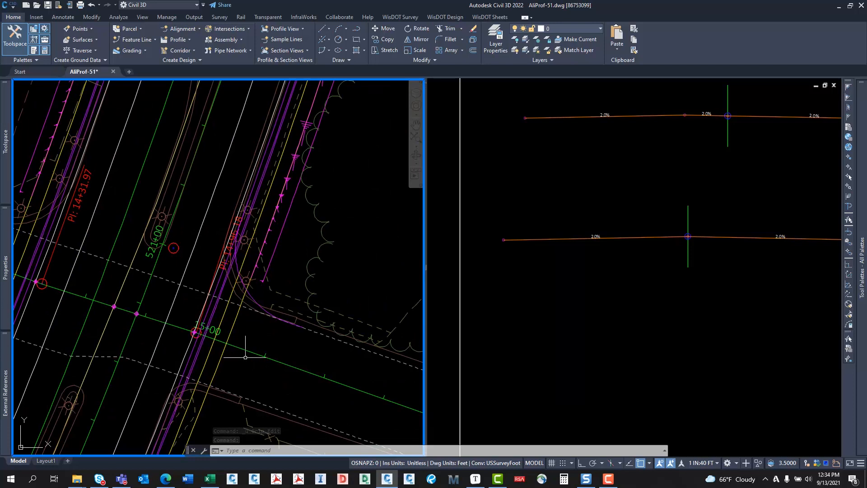
middle_click_drag(253, 350, 227, 350)
scroll(232, 351, "down", 2)
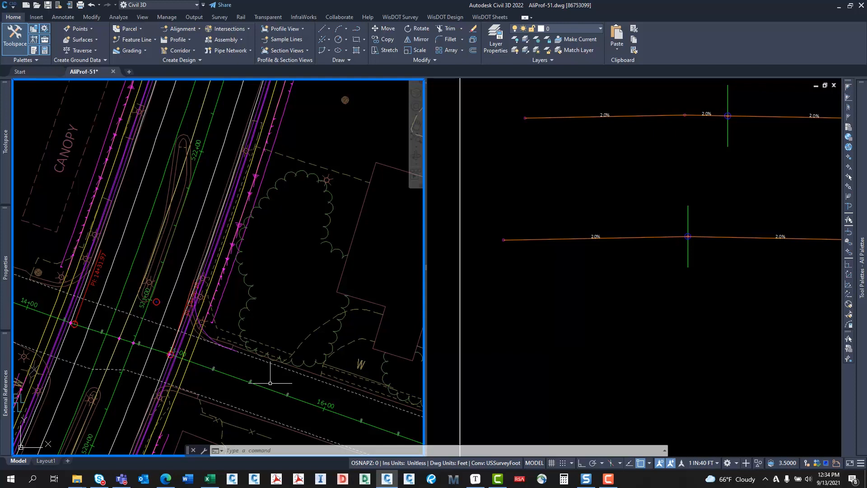
Examine the connected curb return alignments at the northeast and southwest corners of the USH 51 and 3rd Ave intersection
scroll(210, 345, "up", 4)
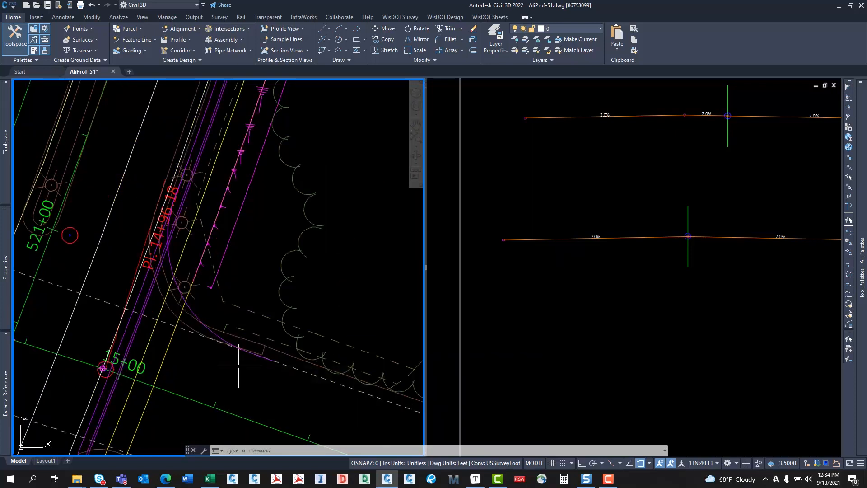
scroll(239, 366, "down", 2)
middle_click_drag(230, 351, 213, 300)
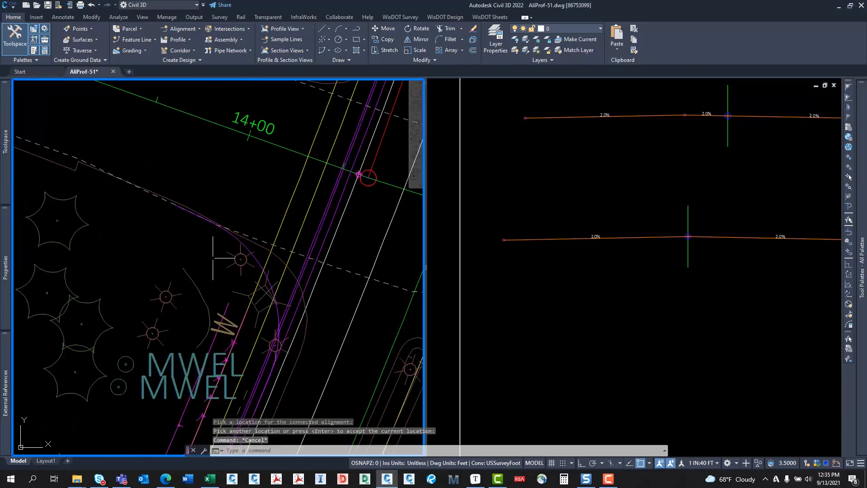
middle_click_drag(203, 250, 172, 300)
left_click(300, 294)
scroll(171, 301, "down", 2)
middle_click_drag(254, 310, 135, 301)
key("Escape")
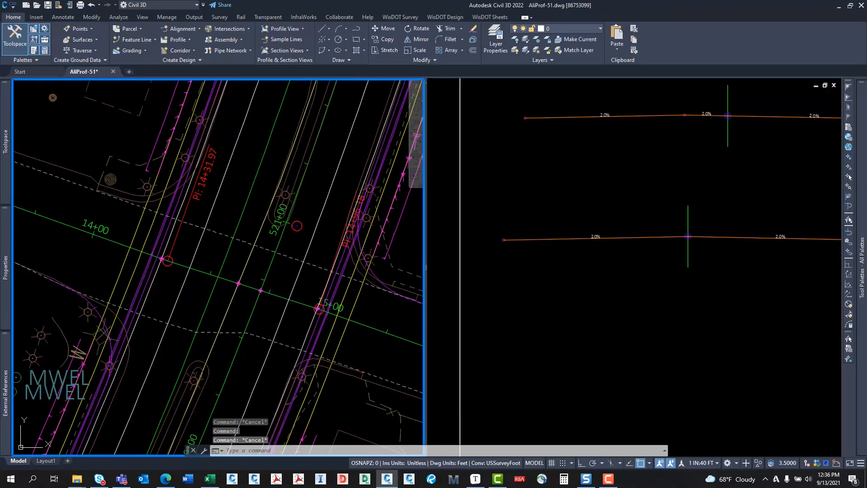
Rename the northeast corner's connected curb return alignment as Int-51-3rd-NE-CG-Flag
scroll(373, 272, "up", 3)
left_click(354, 242)
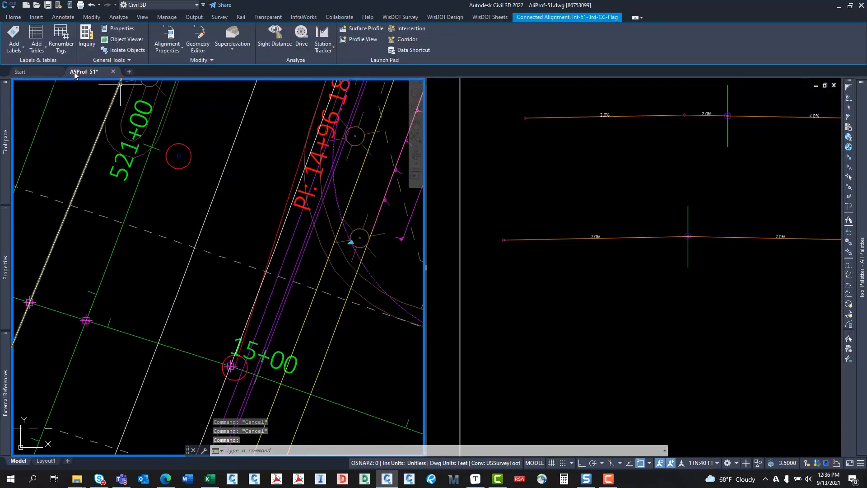
left_click(167, 34)
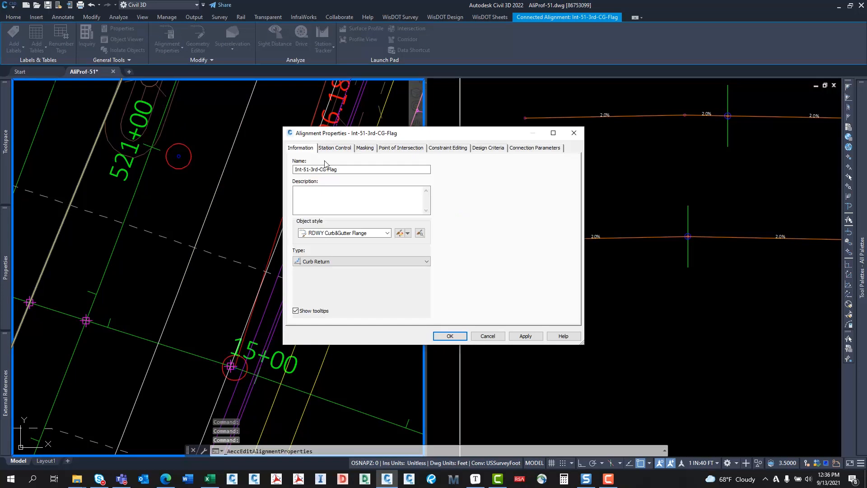
left_click(320, 170)
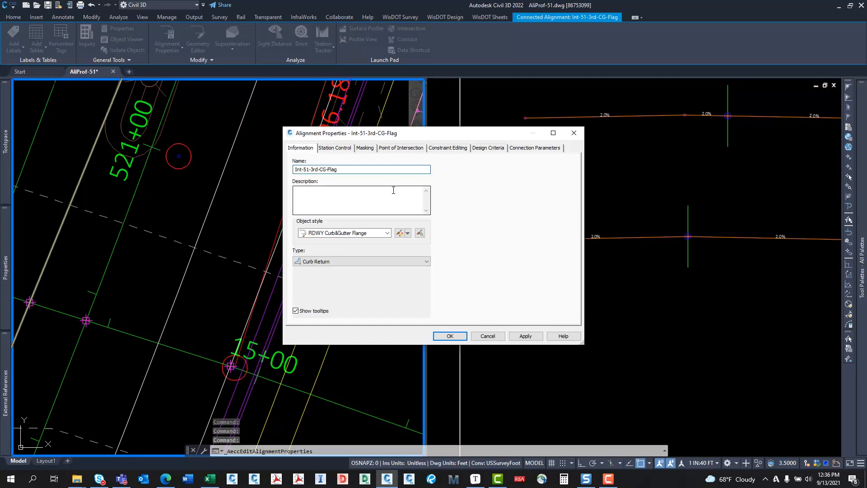
type("NE-")
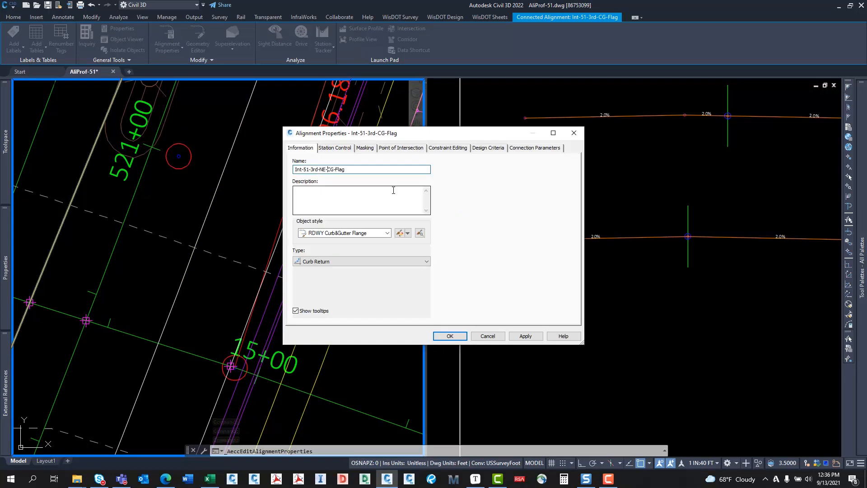
left_click(450, 336)
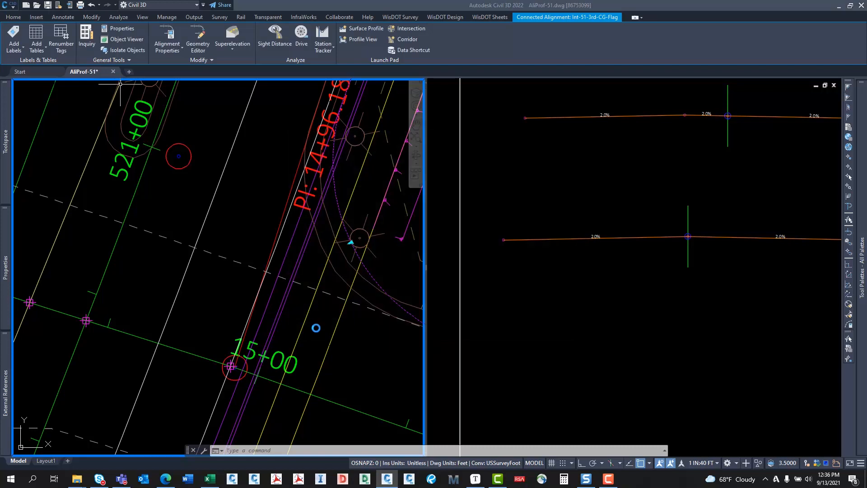
Stretch the 3rd Ave end of the southwest curb return alignment Int-51-3rdAve-SW-CG-Flag west to about station 13+60, near the driveway notch
scroll(255, 312, "down", 5)
key("Escape")
scroll(129, 326, "up", 5)
middle_click_drag(129, 327, 224, 322)
left_click(199, 329)
middle_click_drag(263, 287, 253, 267)
scroll(251, 300, "down", 4)
scroll(264, 274, "up", 4)
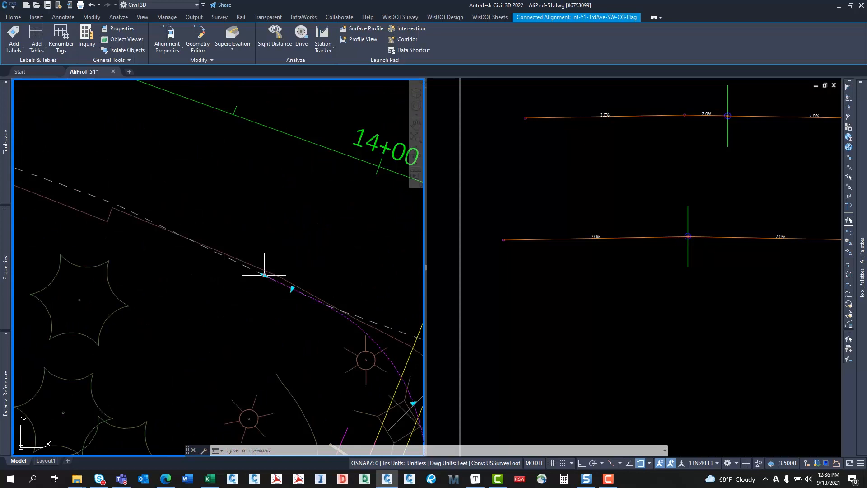
scroll(209, 247, "up", 5)
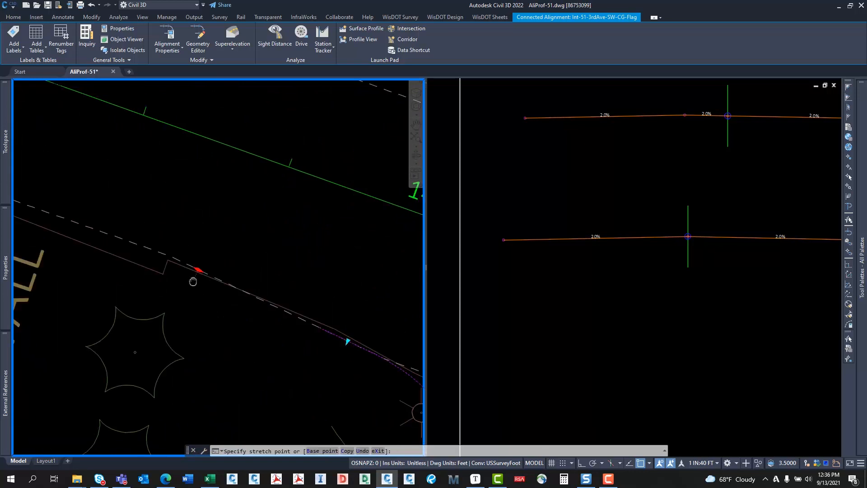
scroll(125, 267, "down", 5)
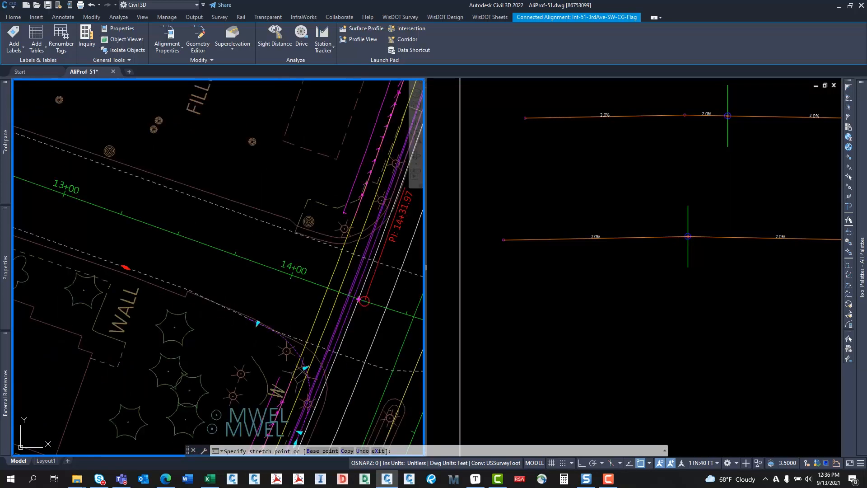
left_click(166, 280)
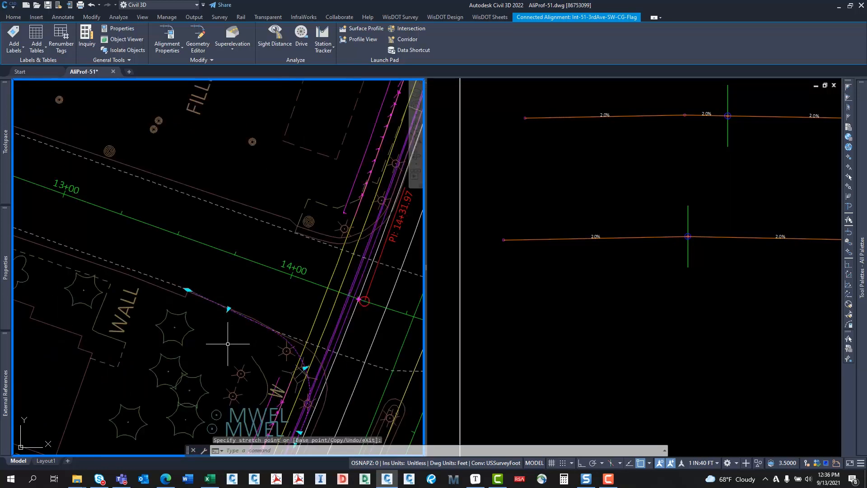
Examine how the extended southwest curb return follows the 3rd Ave offset alignment compared with the existing curb line
scroll(228, 334, "up", 5)
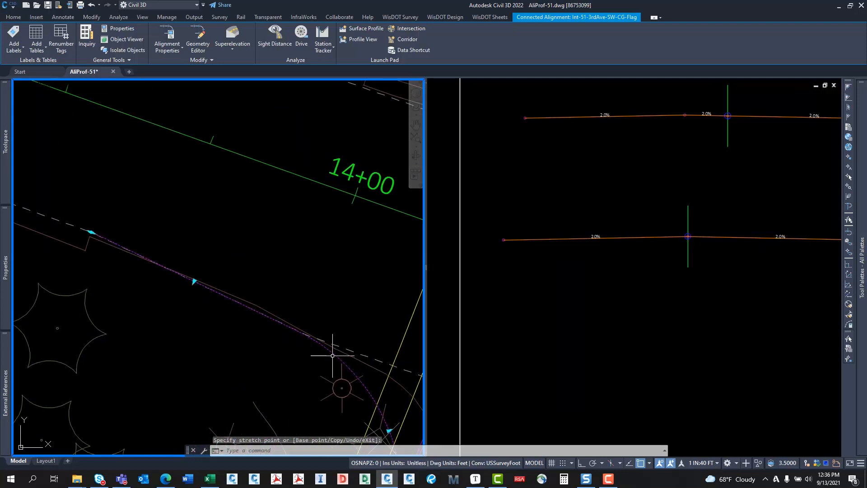
scroll(316, 350, "down", 3)
scroll(18, 280, "up", 2)
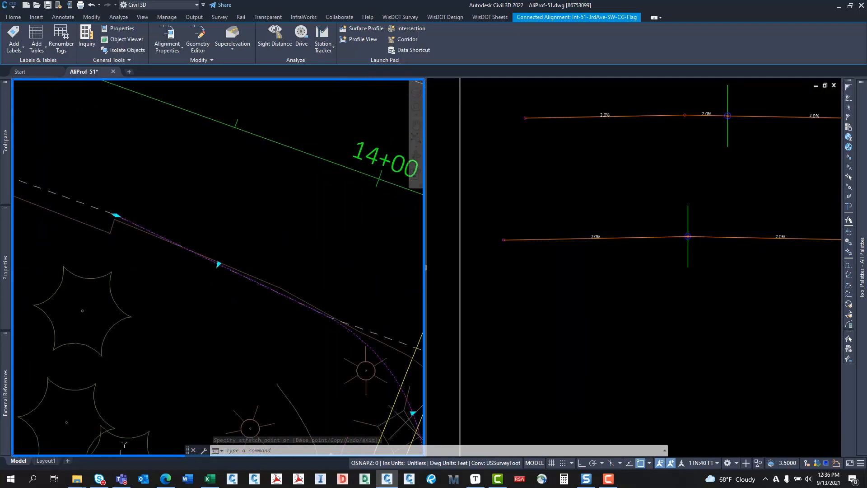
middle_click_drag(145, 232, 78, 231)
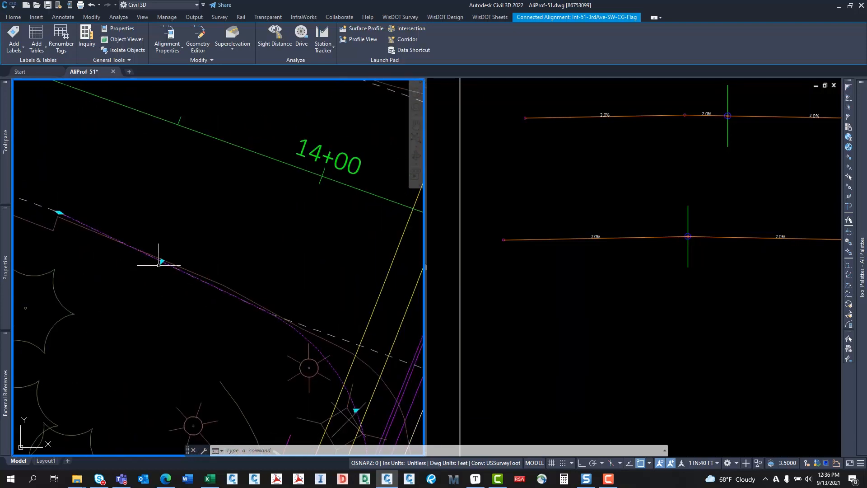
middle_click_drag(158, 256, 209, 296)
middle_click_drag(283, 309, 193, 272)
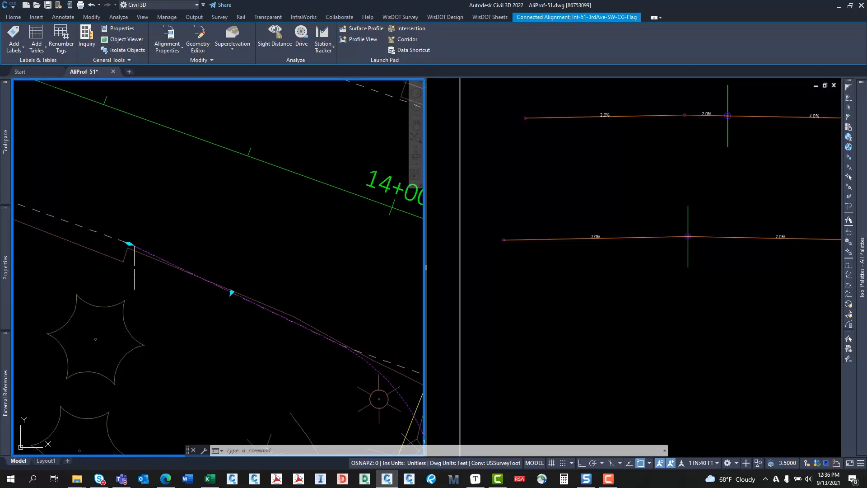
middle_click_drag(134, 266, 41, 218)
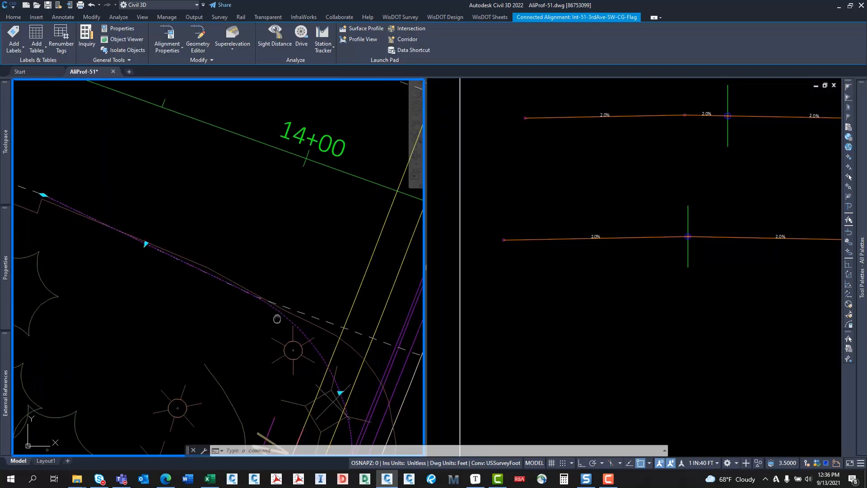
scroll(280, 317, "down", 2)
scroll(262, 296, "up", 2)
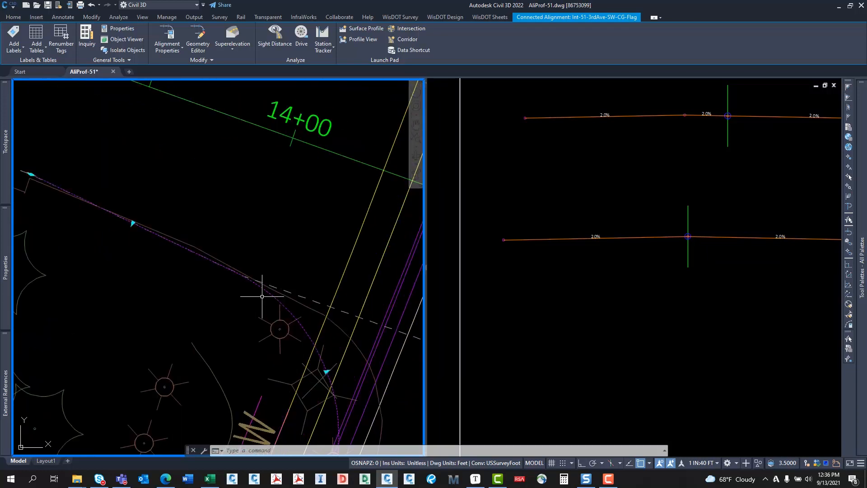
Shorten the transition in the Lcl-3rdAve-R-CnstLn offset alignment at the southwest corner so it ends at about station 13+90
key("Escape")
scroll(290, 291, "up", 2)
left_click(285, 291)
scroll(198, 262, "down", 4)
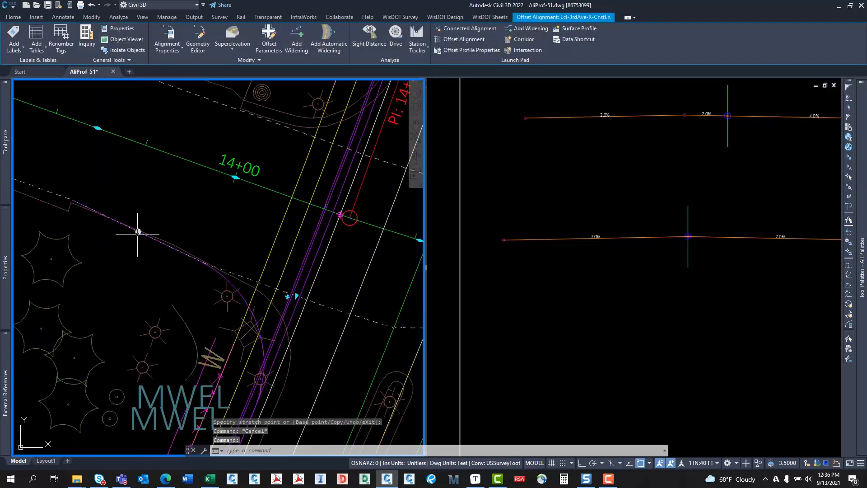
left_click(138, 231)
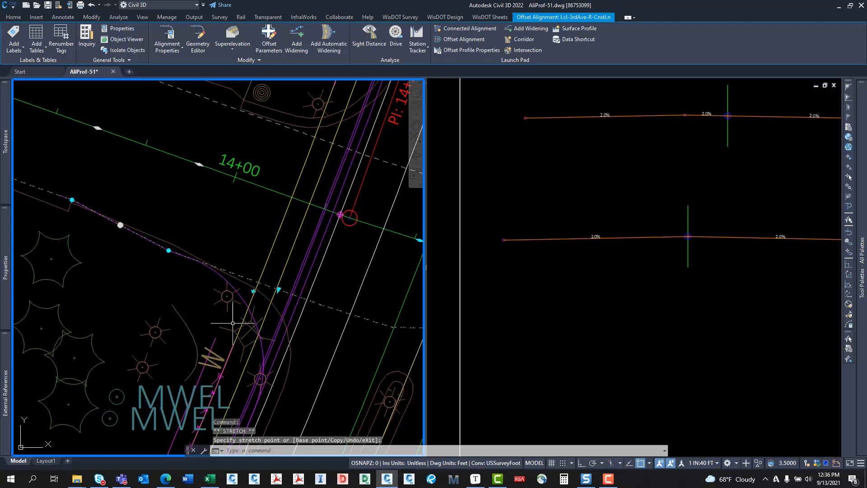
mouse_move(194, 259)
middle_mouse_down()
mouse_move(232, 285)
mouse_move(257, 269)
mouse_move(247, 220)
middle_mouse_up()
key("Escape")
key("Escape")
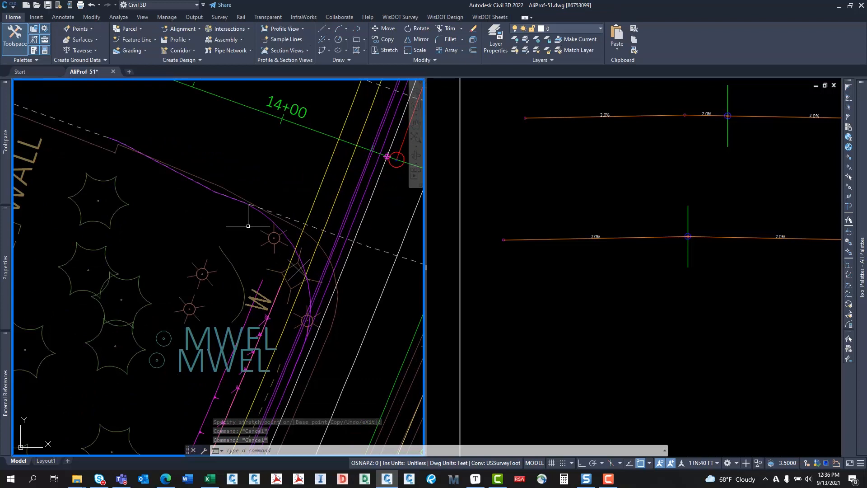
mouse_move(254, 264)
middle_mouse_down()
mouse_move(223, 202)
mouse_move(217, 251)
mouse_move(275, 276)
mouse_move(198, 310)
mouse_move(232, 234)
mouse_move(245, 231)
middle_mouse_up()
key("Escape")
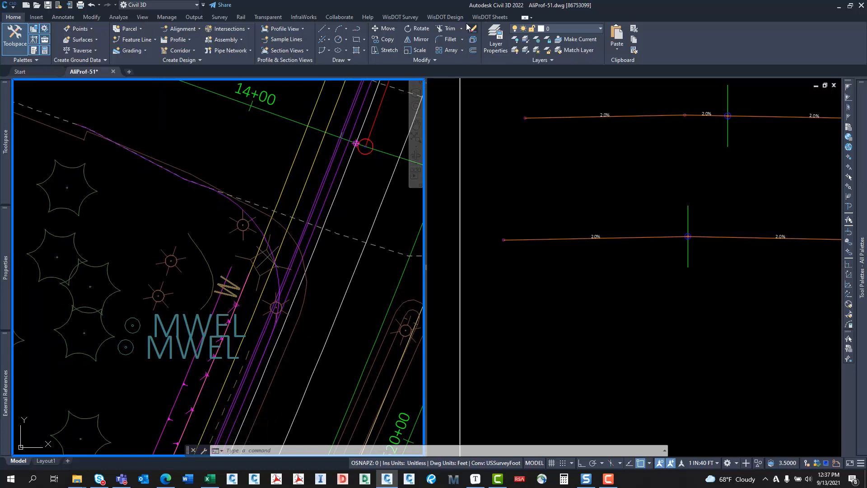
Create curb offsets along the entire southwest curb return, 2 to face and 2.5 to back, on the side away from the roadway
left_click(445, 17)
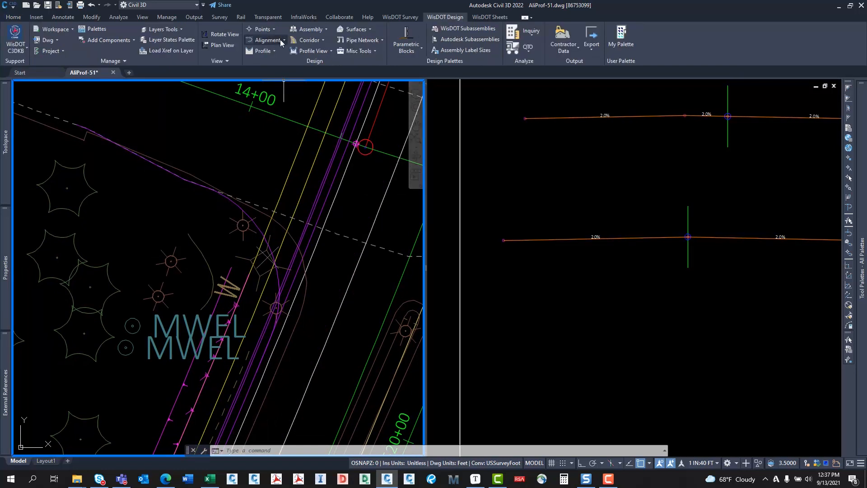
middle_click_drag(243, 205, 271, 215)
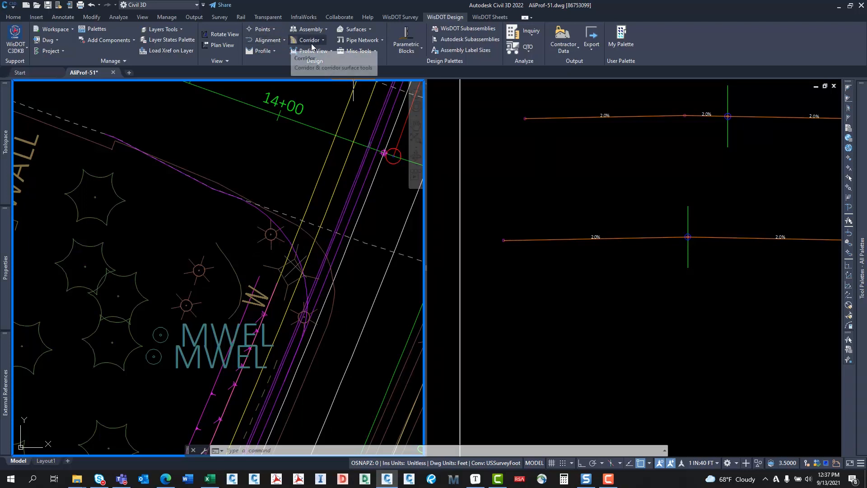
left_click(278, 42)
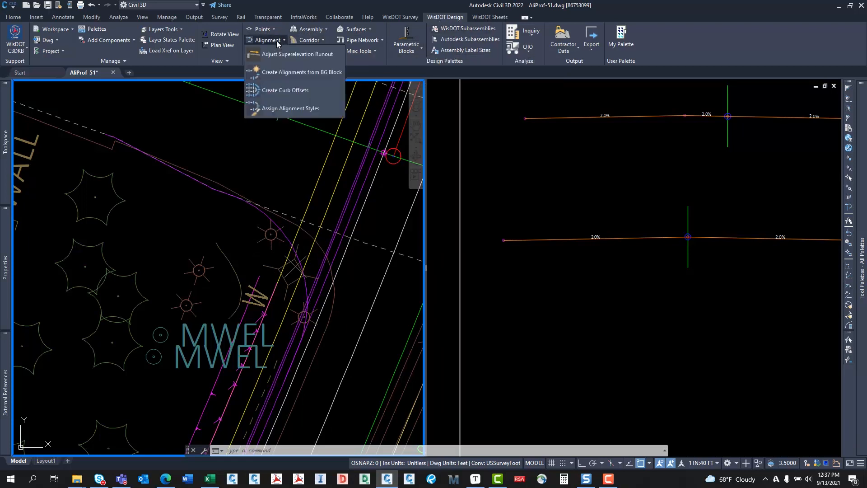
left_click(291, 92)
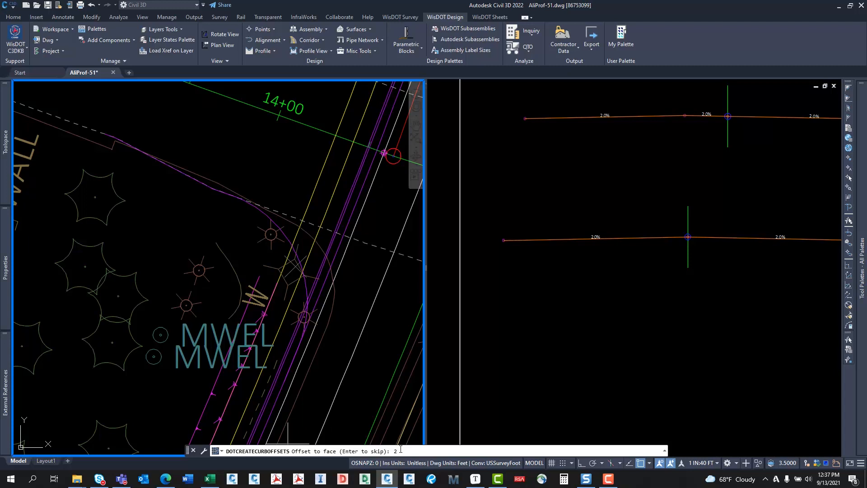
key("Return")
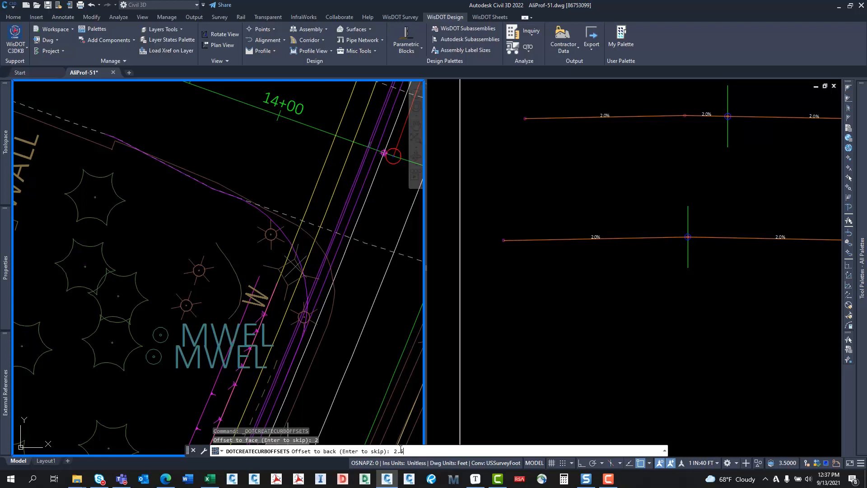
type("2.5")
key("Return")
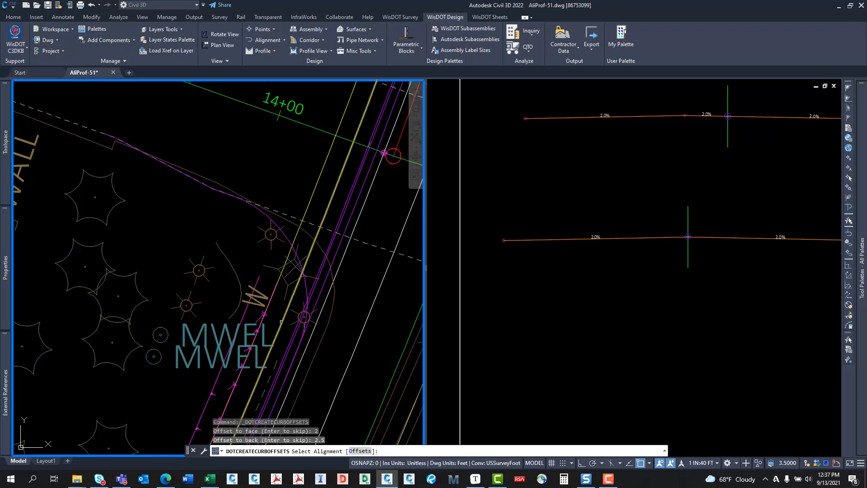
left_click(288, 234)
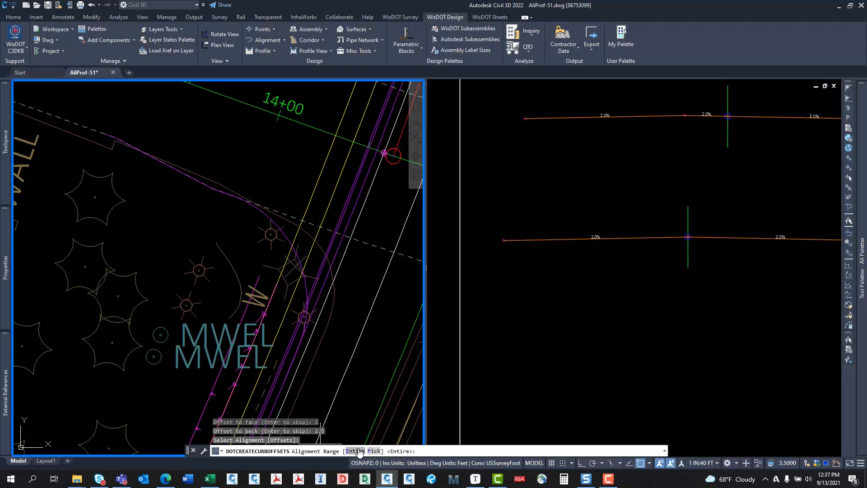
left_click(355, 452)
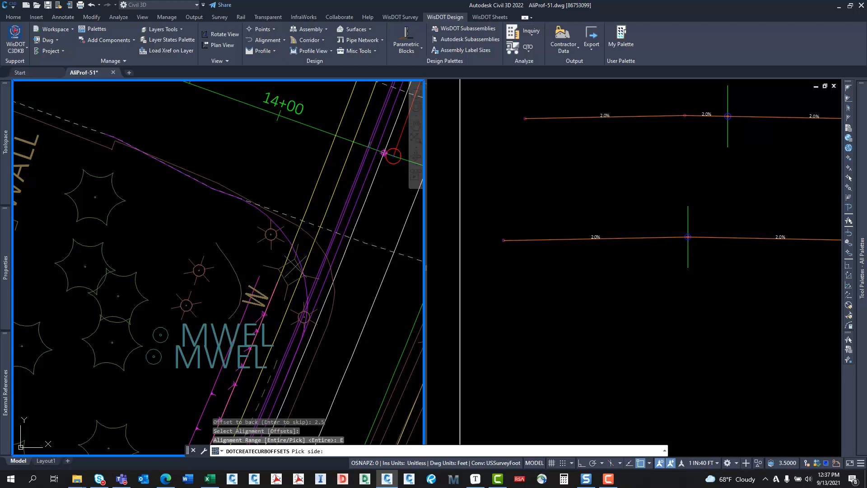
left_click(192, 229)
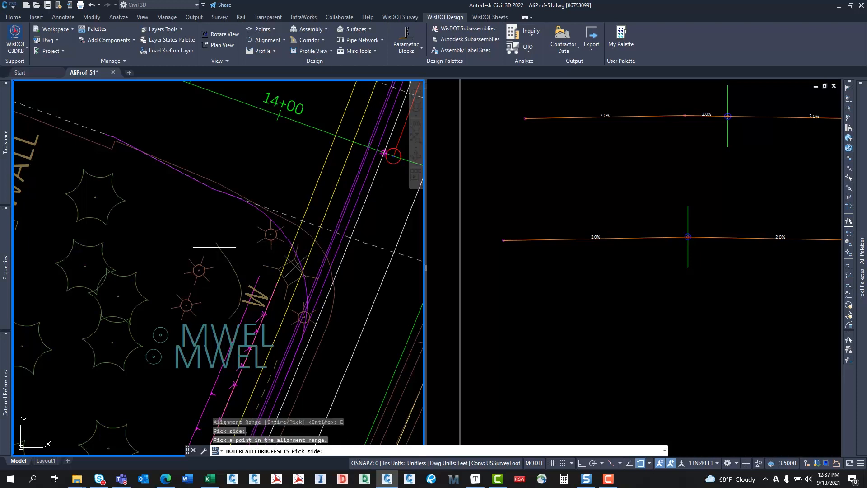
left_click(175, 307)
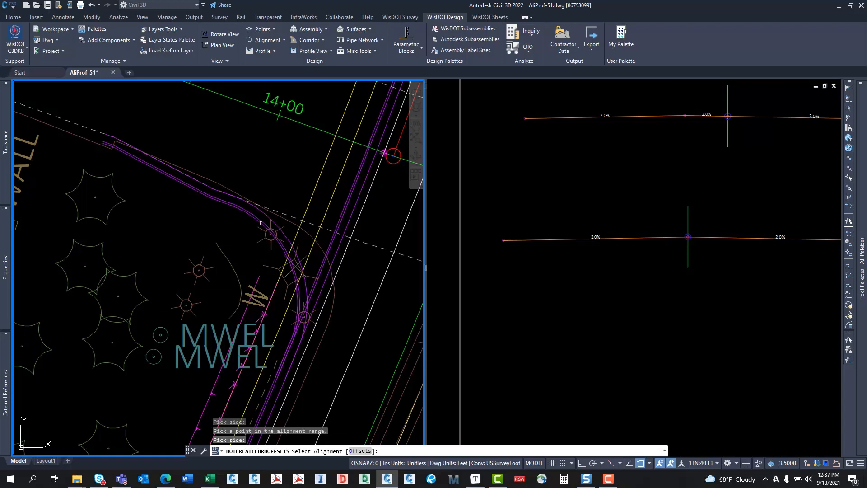
scroll(266, 212, "up", 4)
key("Escape")
key("Escape")
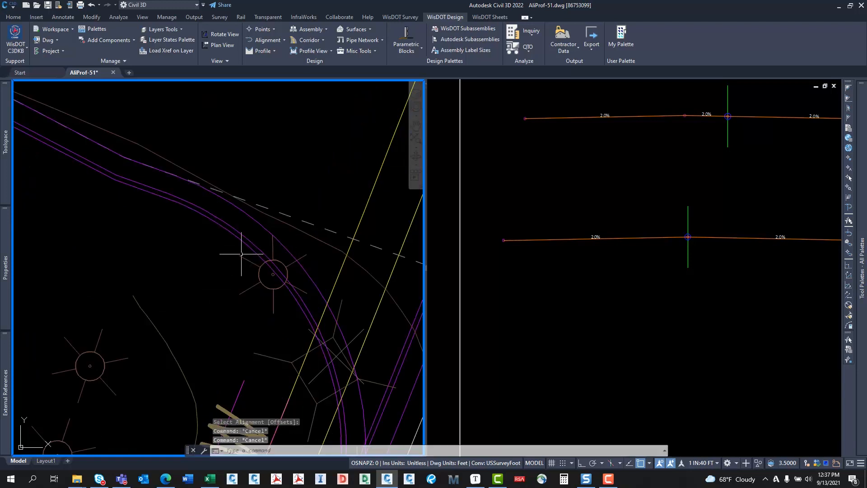
Select the face-of-curb offset alignment at the southwest corner and examine how it follows the curb return along 3rd Ave
middle_click_drag(242, 254, 264, 267)
left_click(244, 246)
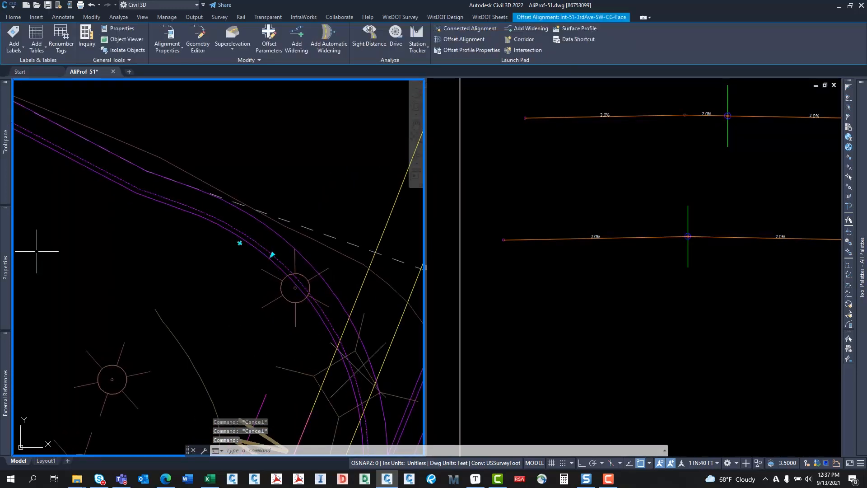
middle_click_drag(216, 242, 284, 272)
scroll(284, 273, "down", 4)
scroll(272, 255, "up", 4)
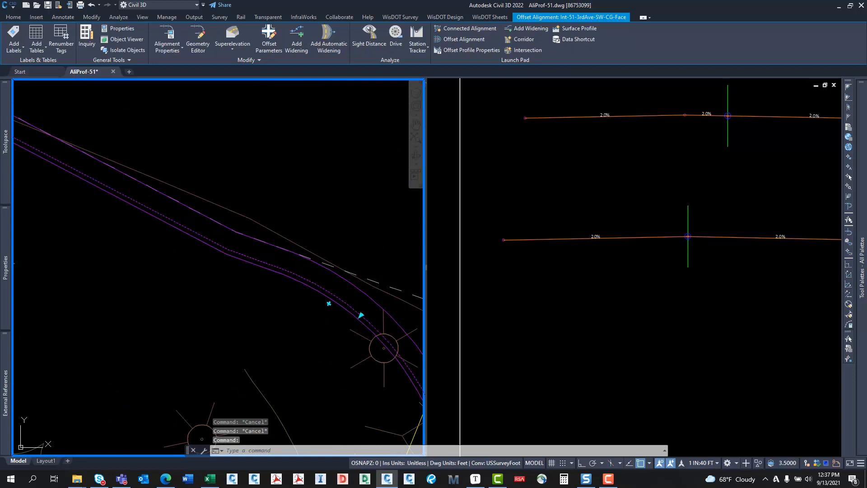
Readjust the end of the transition in the Lcl-3rdAve-R-CnstLn offset alignment so the southwest curb return bends just before station 14+00
key("Escape")
scroll(241, 295, "down", 1)
scroll(271, 289, "down", 3)
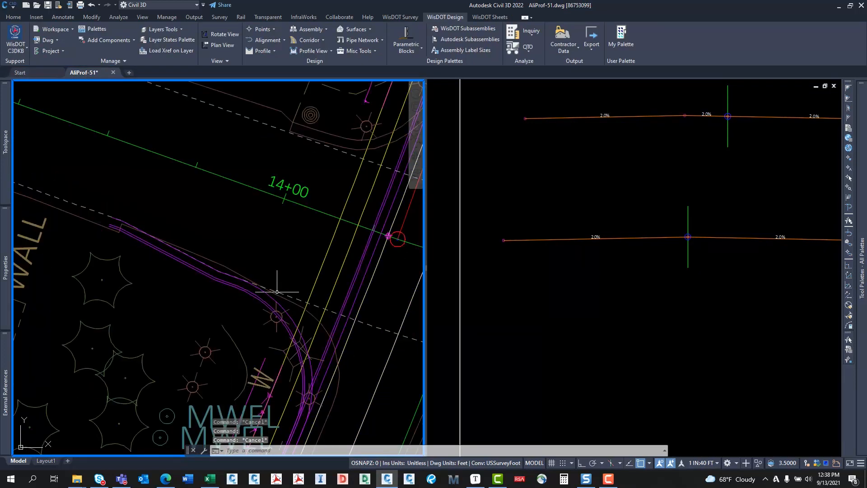
left_click(182, 250)
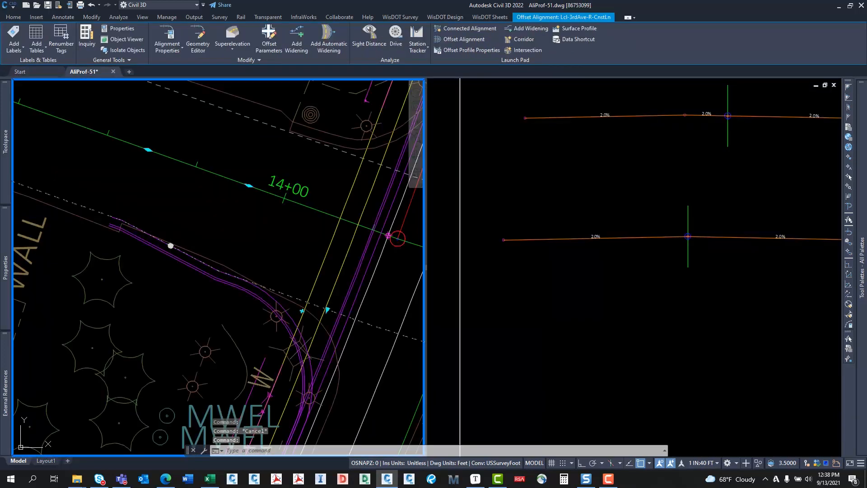
left_click(186, 260)
left_click(218, 270)
left_click(244, 270)
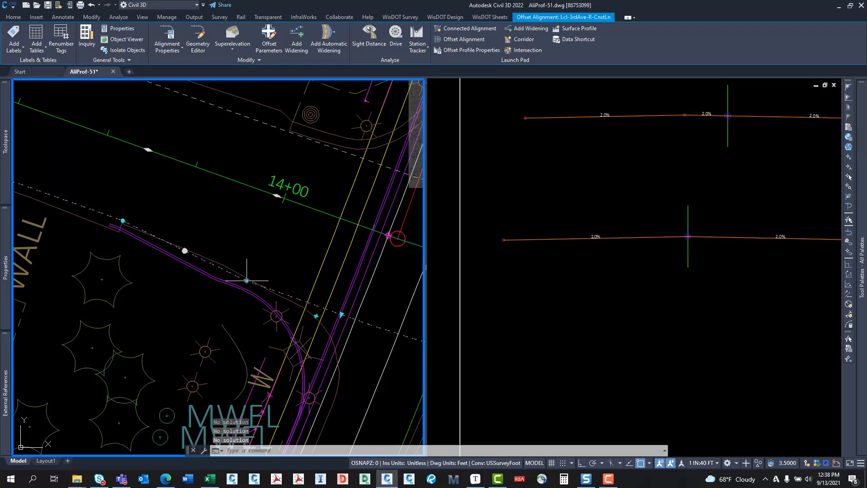
left_click(247, 281)
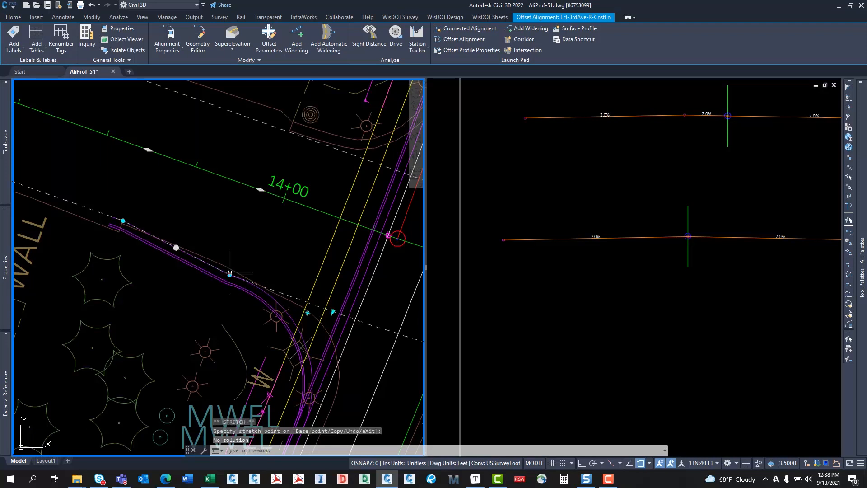
left_click(216, 246)
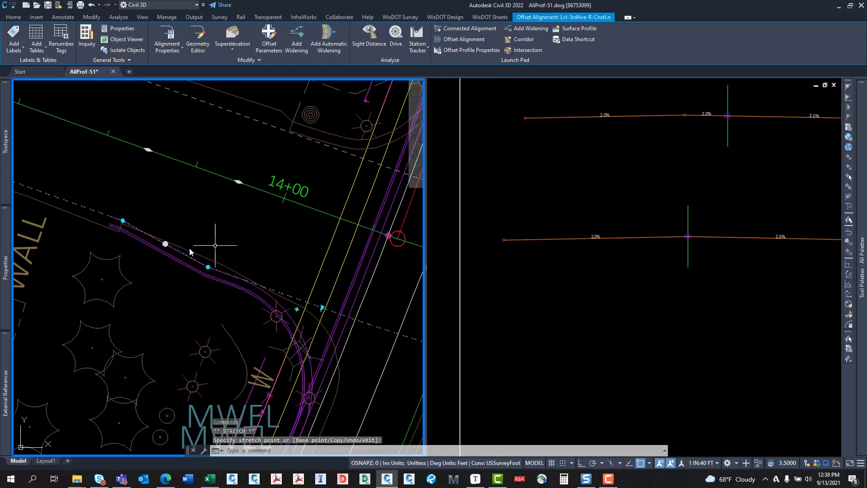
scroll(212, 280, "up", 1)
scroll(205, 285, "down", 1)
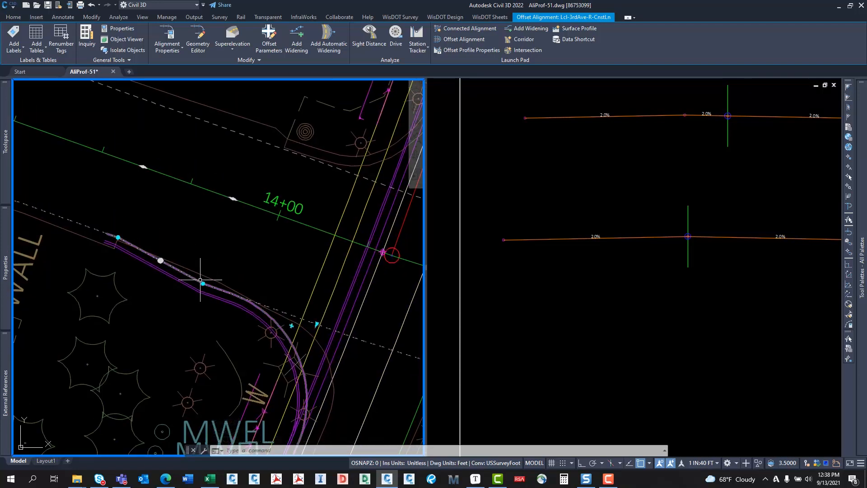
scroll(203, 283, "up", 3)
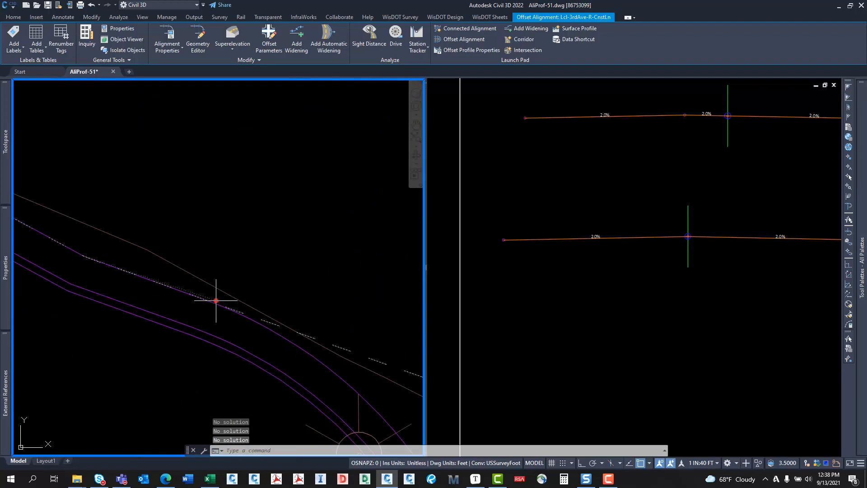
key("Escape")
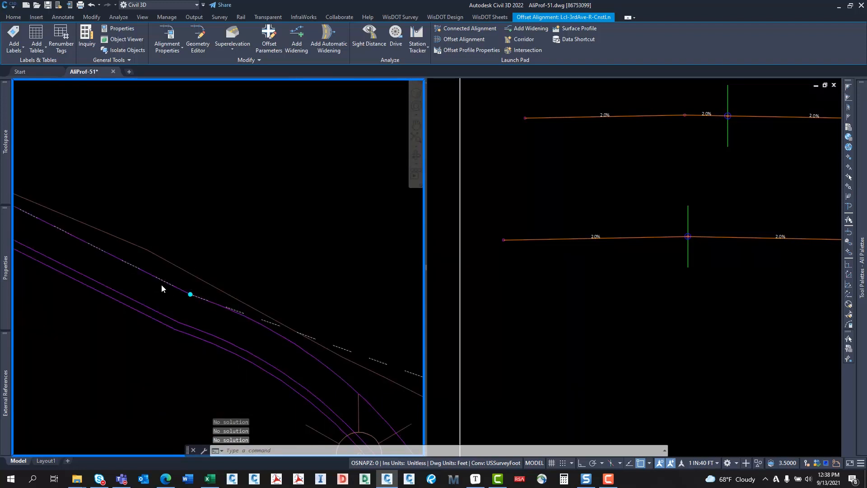
Examine how the adjusted southwest curb return and its face and back offsets tie in along 3rd Ave
scroll(178, 249, "down", 3)
scroll(178, 249, "down", 2)
middle_click_drag(162, 239, 195, 254)
middle_click_drag(138, 222, 189, 270)
scroll(147, 288, "up", 2)
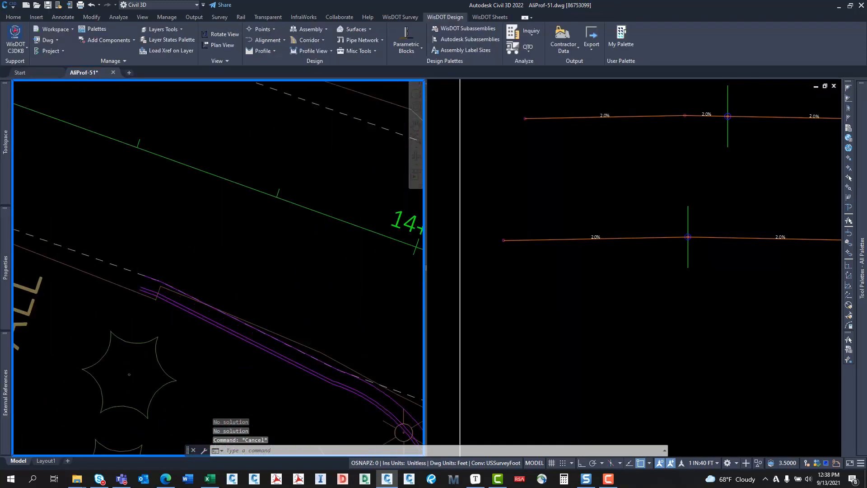
middle_click_drag(183, 306, 144, 154)
scroll(145, 230, "down", 4)
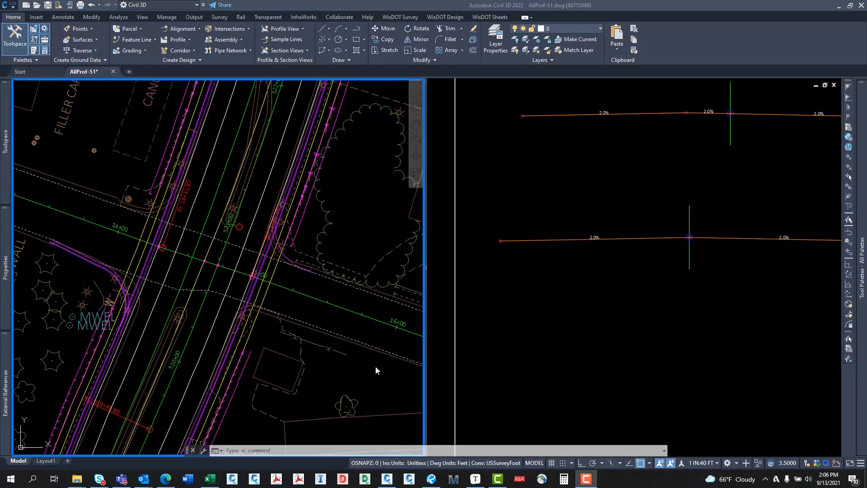
Start a new profile view for the northeast curb return alignment Int-51-3rd-NE-CG-Flag, picking the alignment in the plan
middle_click_drag(387, 219, 367, 227)
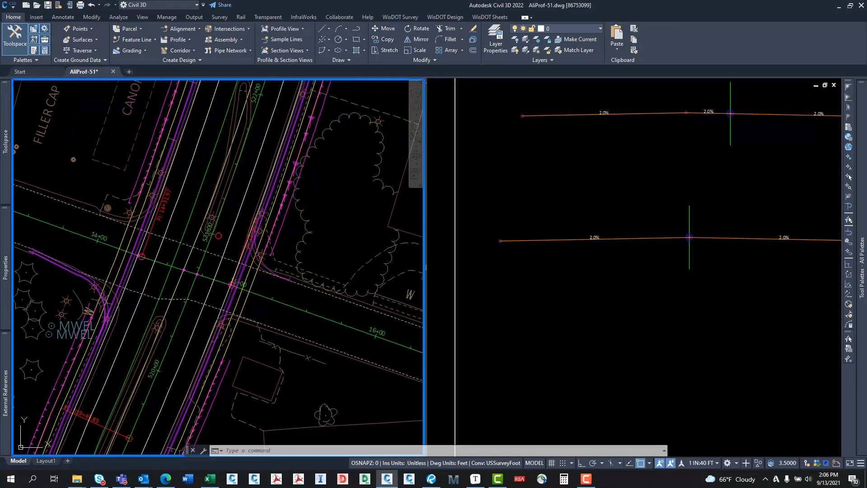
scroll(277, 246, "up", 4)
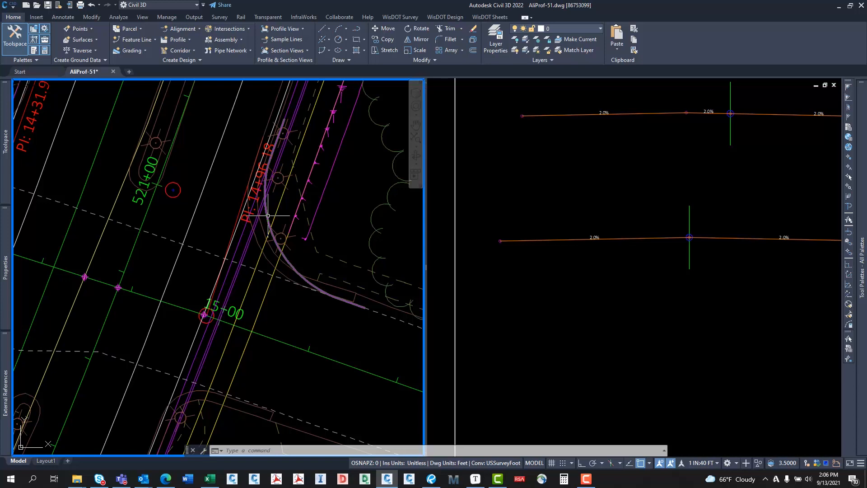
mouse_move(268, 215)
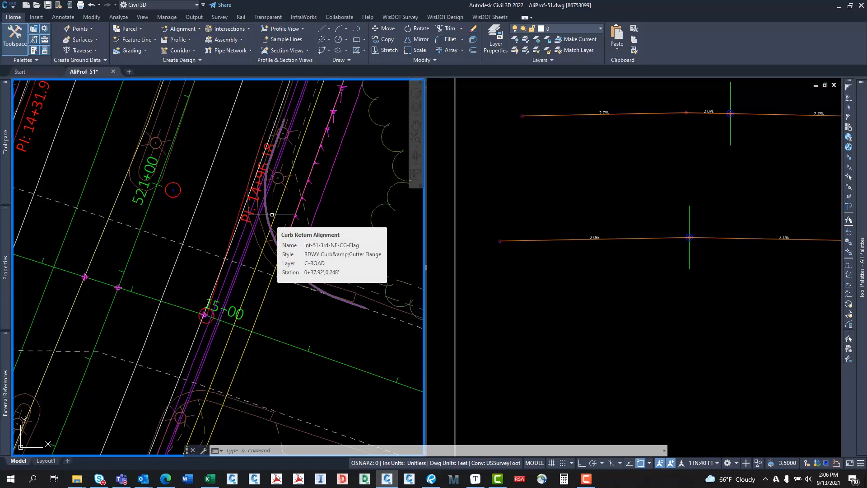
middle_click_drag(273, 215, 192, 265)
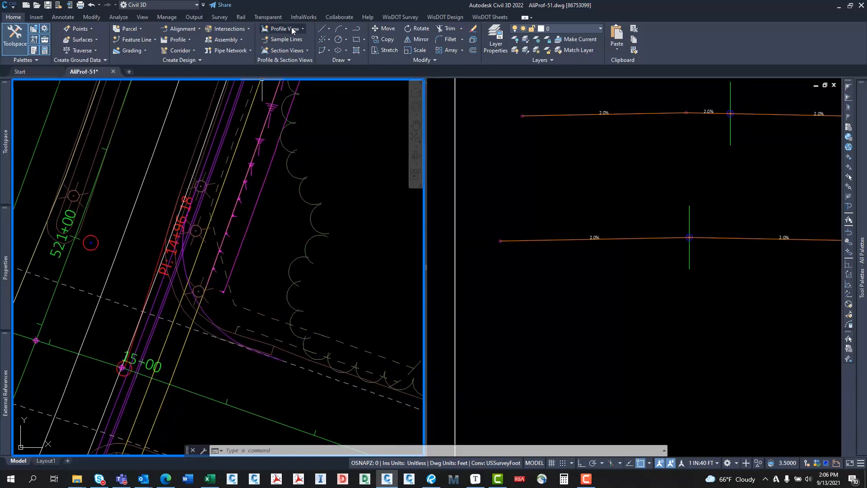
left_click(288, 29)
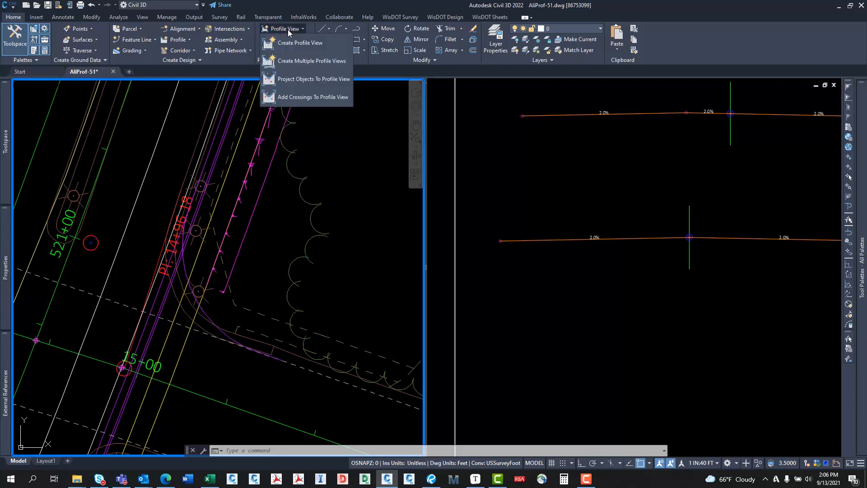
left_click(291, 42)
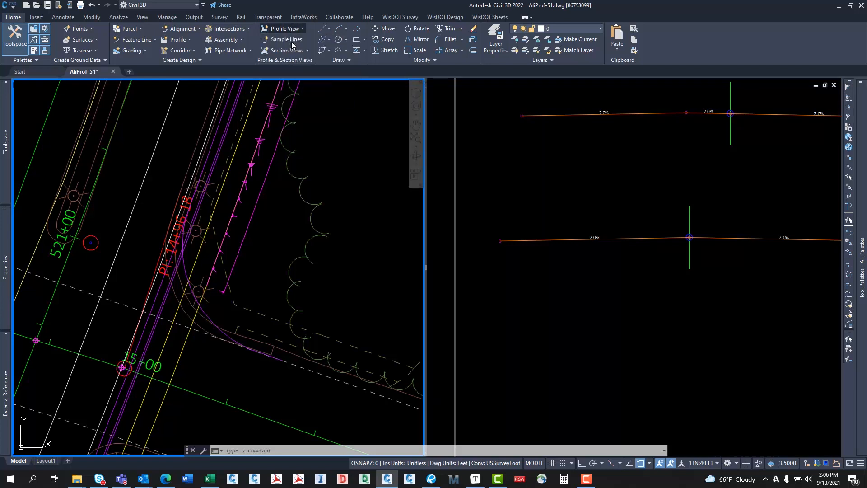
left_click(435, 159)
key("Up")
key("Up")
key("Up")
key("Up")
key("Up")
key("Up")
key("Up")
key("Up")
key("Up")
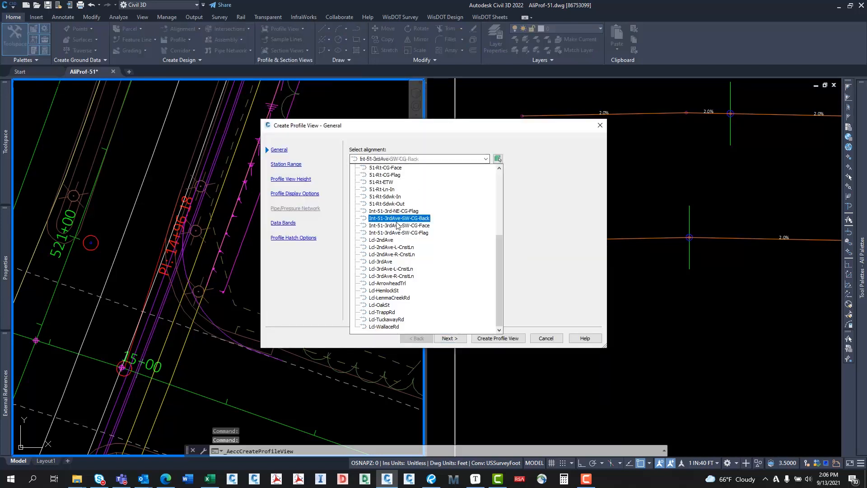
left_click(498, 159)
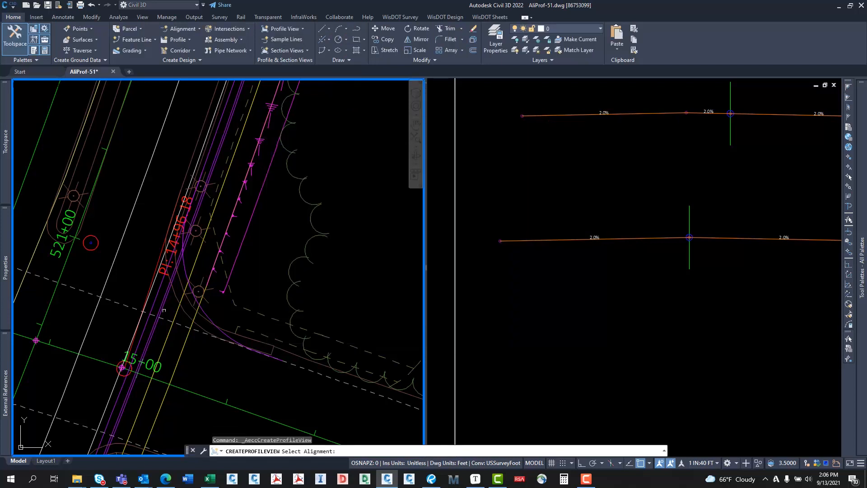
left_click(206, 315)
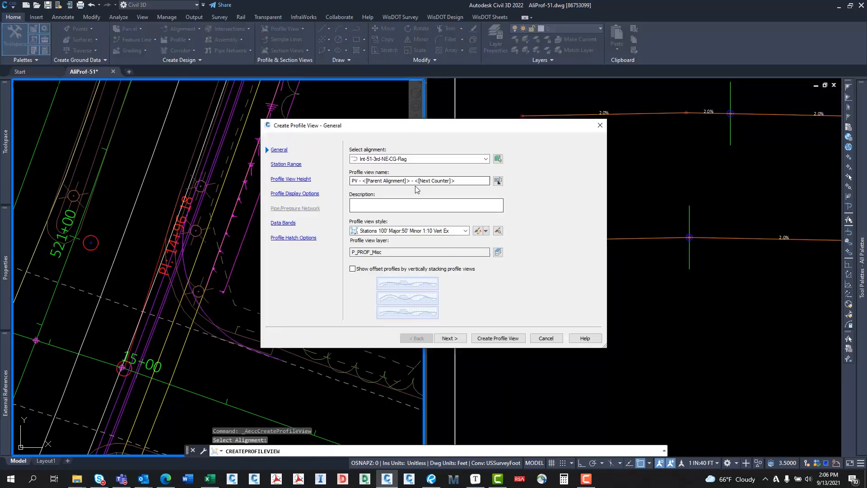
left_click(454, 341)
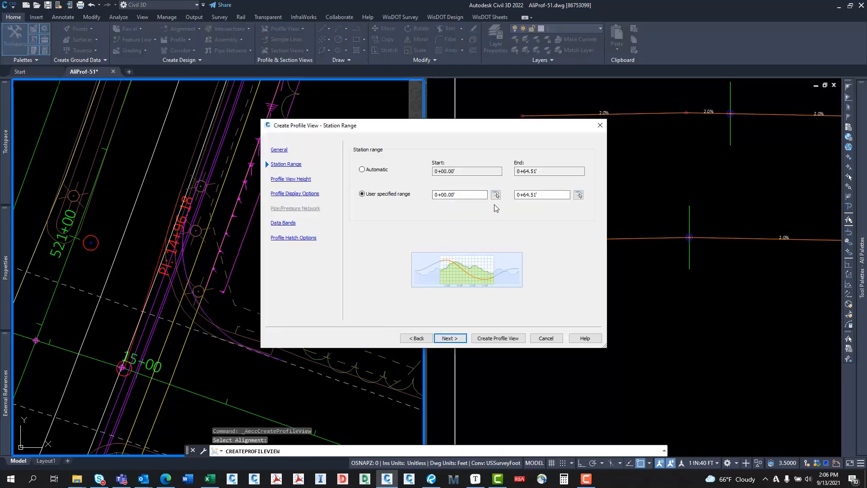
Limit the profile view to stations -0+05 through 0+70 and set its minimum elevation to 1600
double_click(472, 193)
type("-5")
double_click(546, 196)
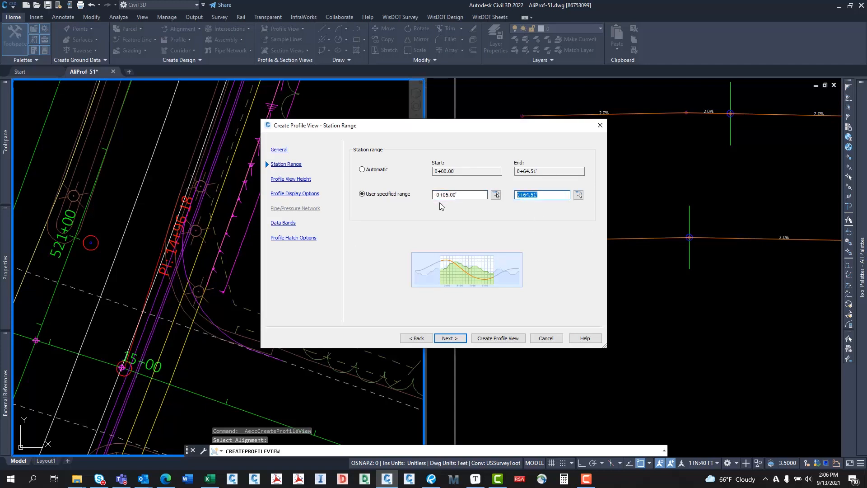
type("70")
left_click(449, 339)
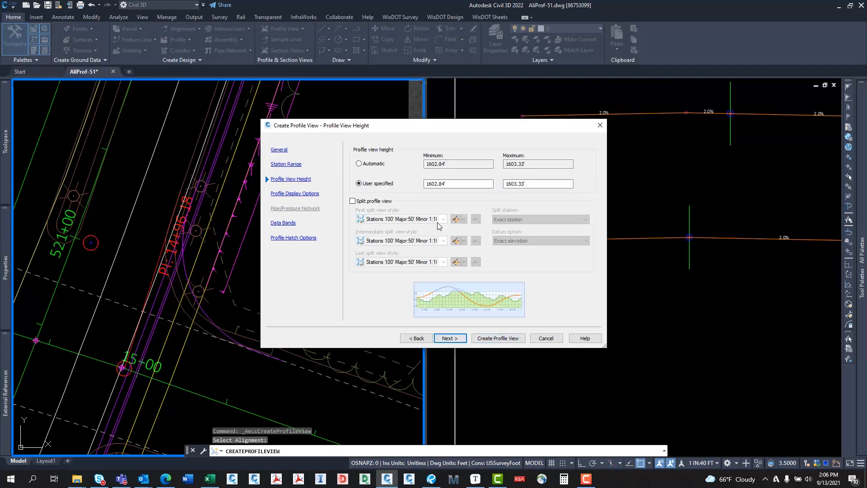
double_click(453, 186)
type("1600")
key("Tab")
left_click(450, 338)
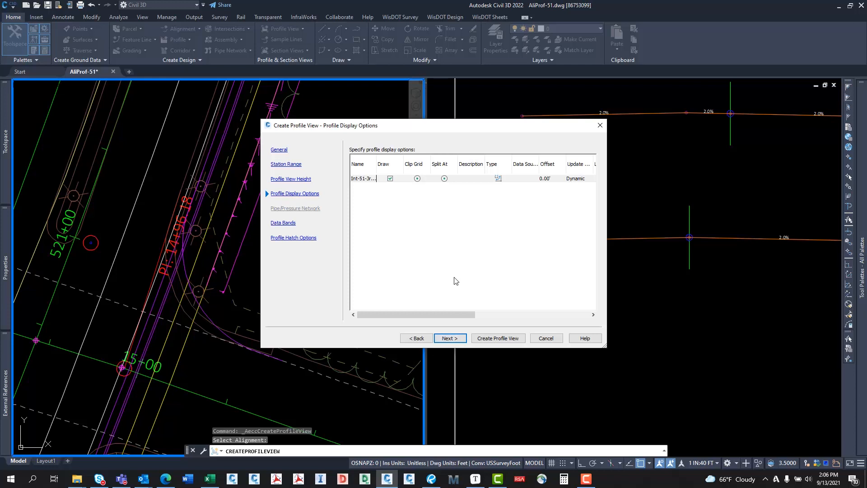
Review the profile display options, keep the remaining settings, and place the profile view in the empty area west of the project
left_click_drag(430, 317, 560, 299)
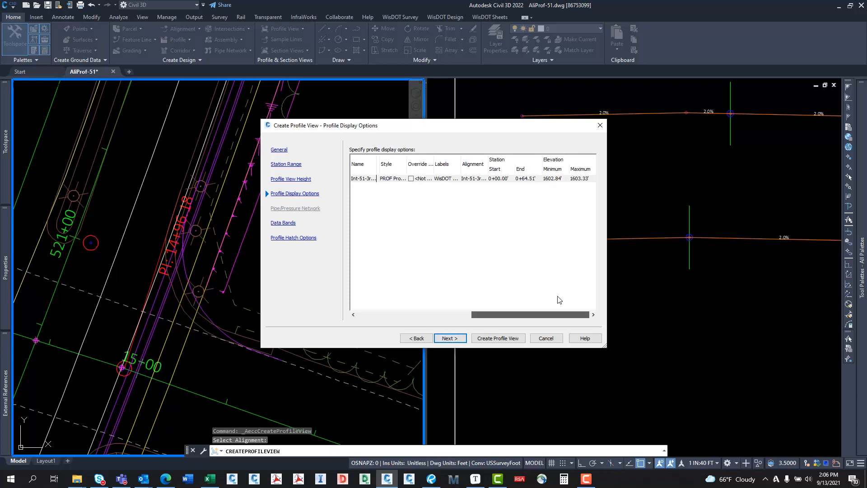
left_click(450, 337)
left_click(502, 339)
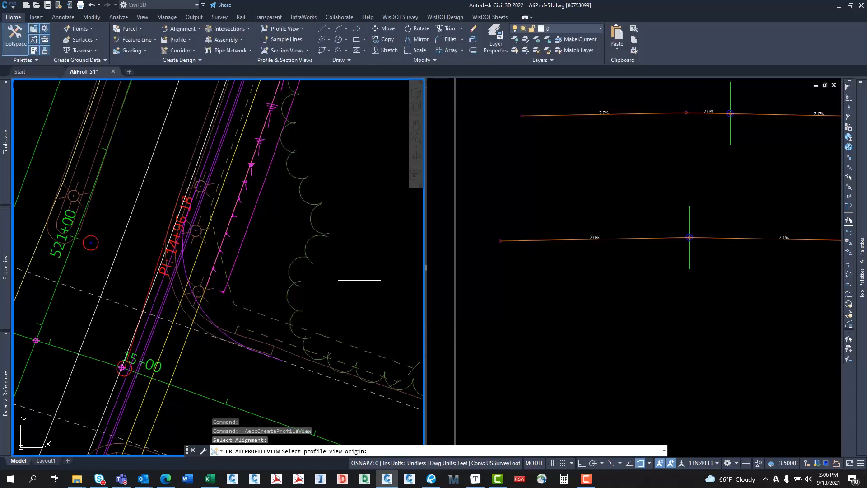
scroll(359, 280, "down", 10)
middle_click_drag(210, 268, 321, 250)
middle_click_drag(215, 198, 245, 262)
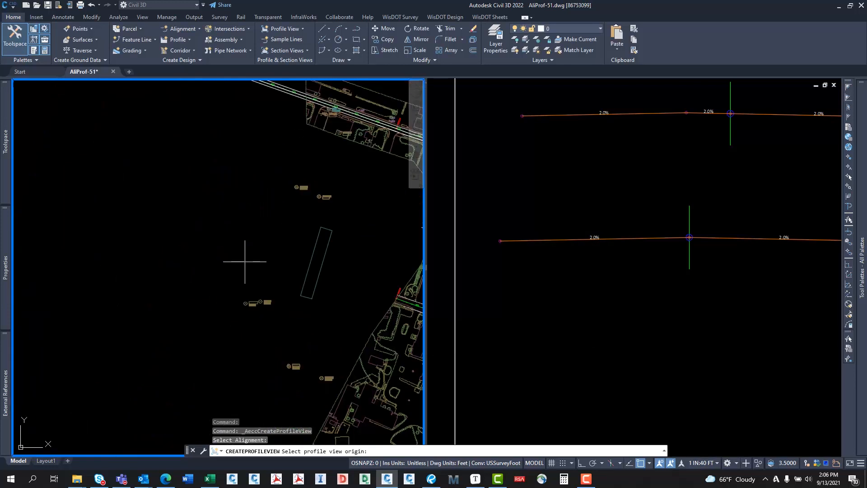
left_click(194, 248)
Select the northeast curb return flange profile and examine its PVIs and grades from end to end, especially near its start
scroll(216, 226, "up", 8)
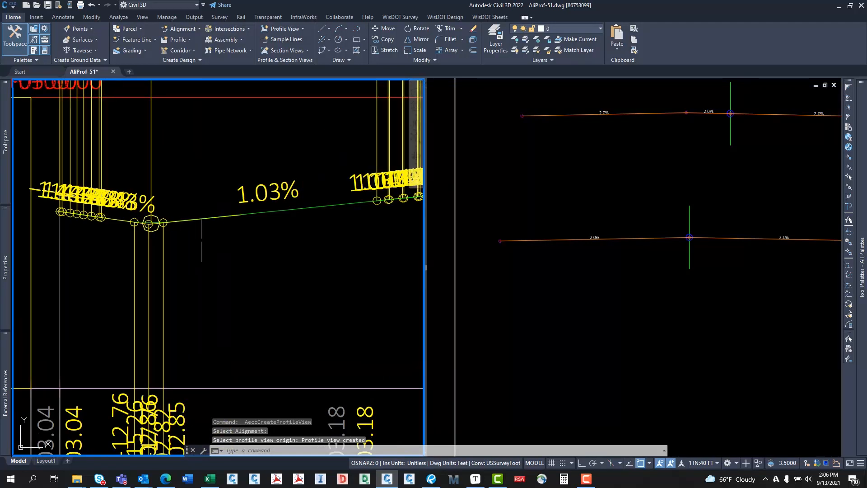
key("Escape")
middle_click_drag(231, 214, 214, 230)
left_click(241, 230)
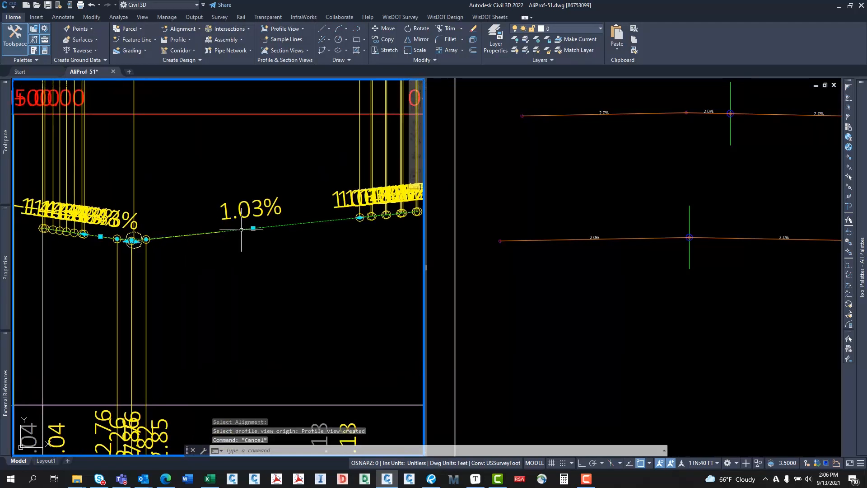
middle_click_drag(261, 289, 218, 311)
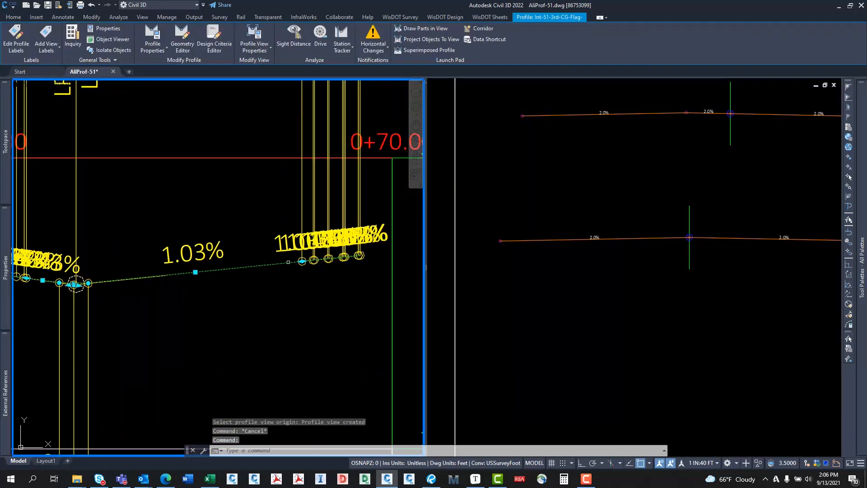
middle_click_drag(112, 304, 137, 296)
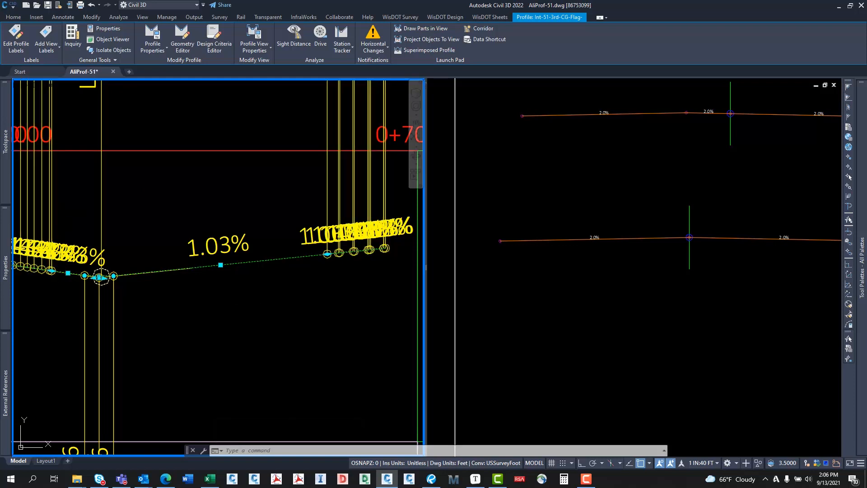
middle_click_drag(44, 300, 153, 304)
scroll(158, 273, "up", 6)
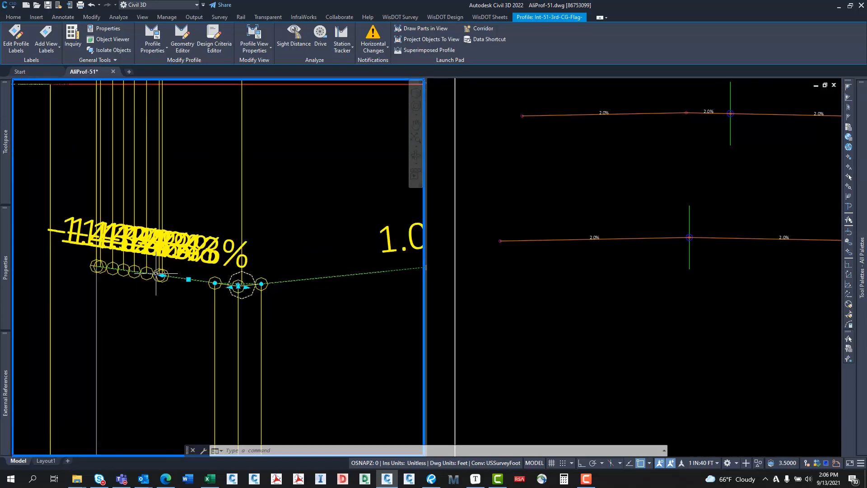
middle_click_drag(156, 272, 271, 286)
scroll(271, 286, "up", 2)
middle_click_drag(145, 280, 305, 326)
scroll(240, 288, "down", 4)
scroll(342, 300, "up", 2)
scroll(277, 292, "up", 4)
scroll(357, 316, "down", 2)
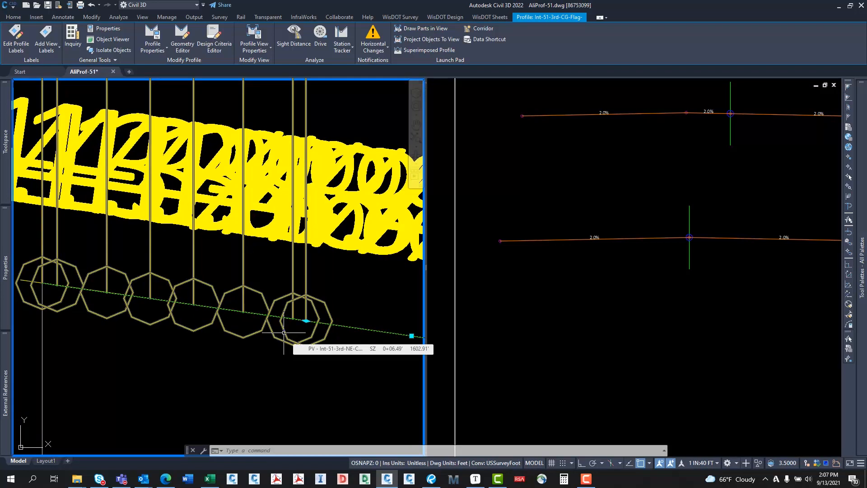
Try stretching the flange profile's closely spaced PVIs back toward its start with its grips, and return them to their former positions
left_click(411, 336)
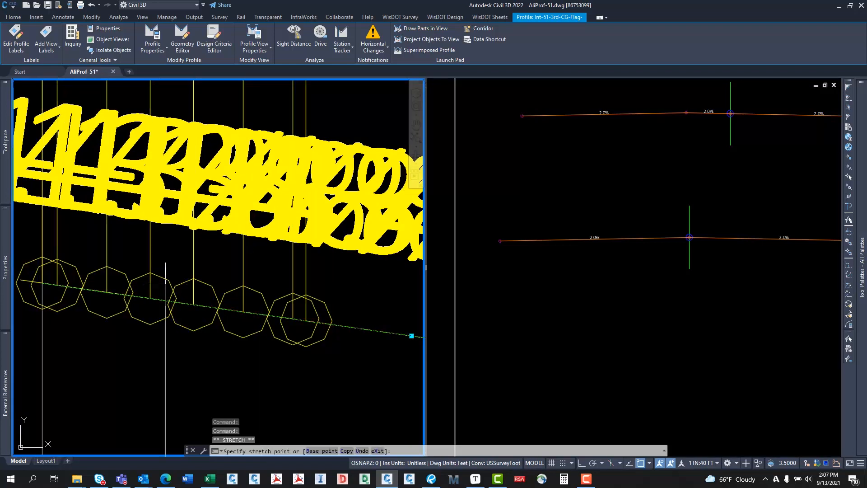
left_click(145, 294)
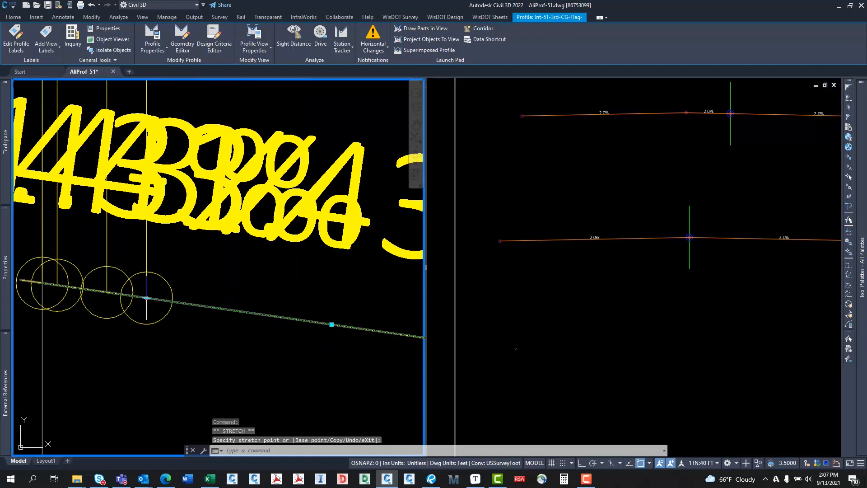
left_click(332, 325)
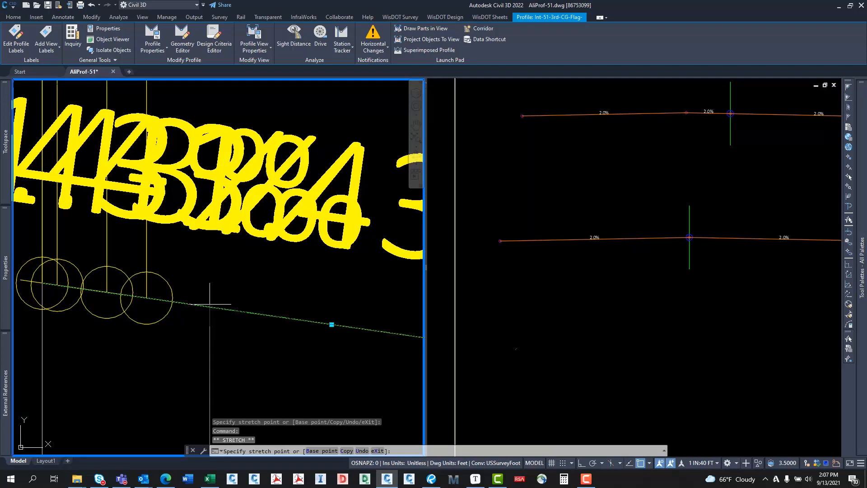
left_click(332, 324)
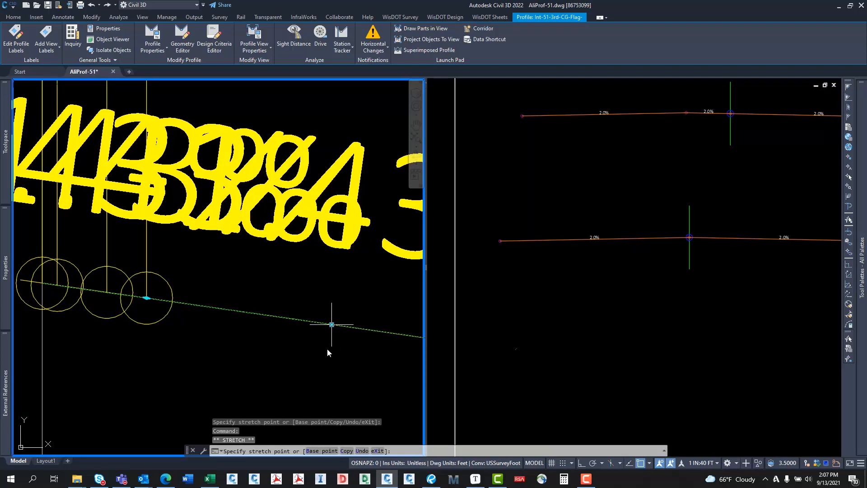
left_click(147, 299)
left_click(306, 285)
Examine the flange profile from the low-point vertical curve to its far end, checking the PVIs and tangent grades
middle_click_drag(355, 274, 206, 267)
scroll(206, 266, "down", 2)
middle_click_drag(206, 267, 166, 289)
middle_click_drag(254, 306, 197, 317)
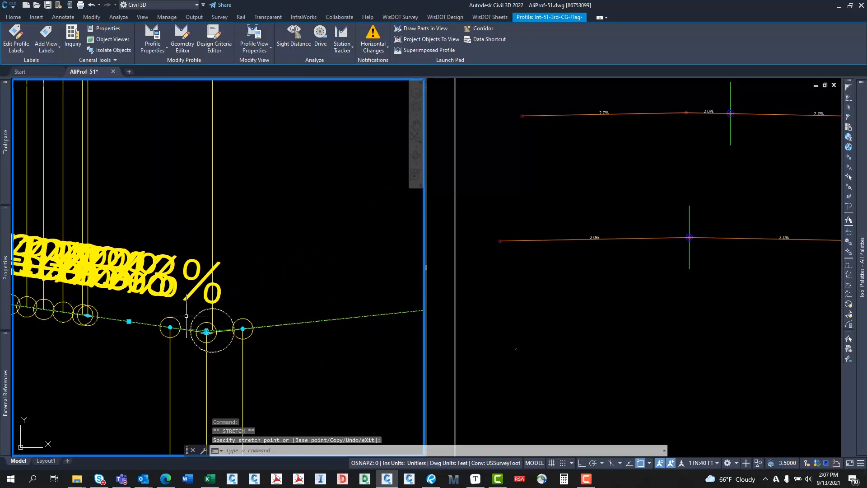
scroll(146, 303, "up", 3)
middle_click_drag(302, 312, 203, 324)
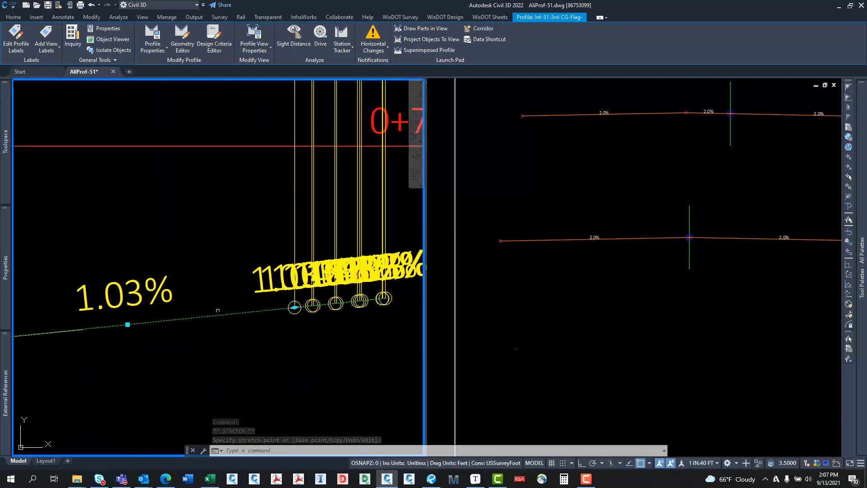
scroll(366, 250, "down", 4)
middle_click_drag(209, 291, 238, 297)
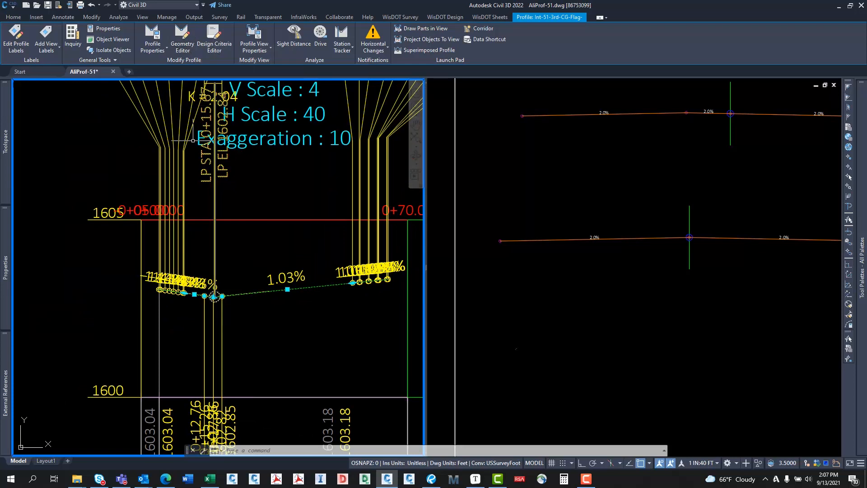
Insert a PVI at about station 0+30.30, elevation 1603.237 in the flange profile, and delete the PVI at its low point
left_click(182, 37)
left_click_drag(284, 354, 277, 360)
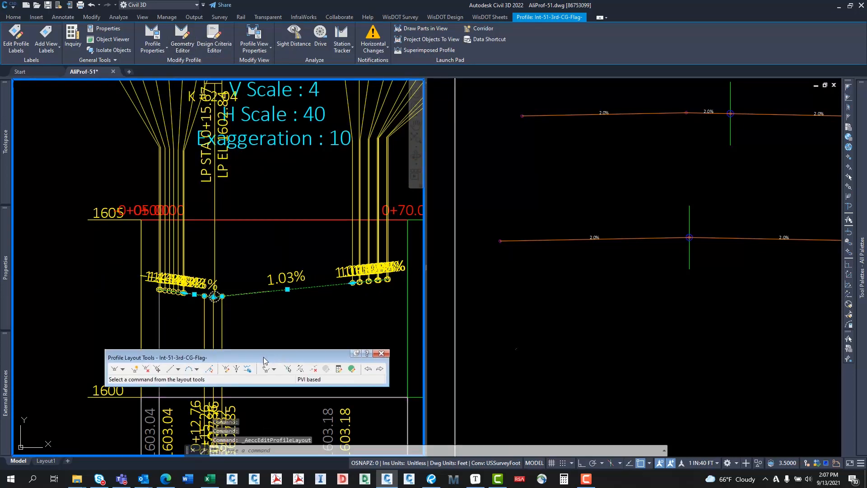
left_click(135, 369)
scroll(244, 289, "up", 4)
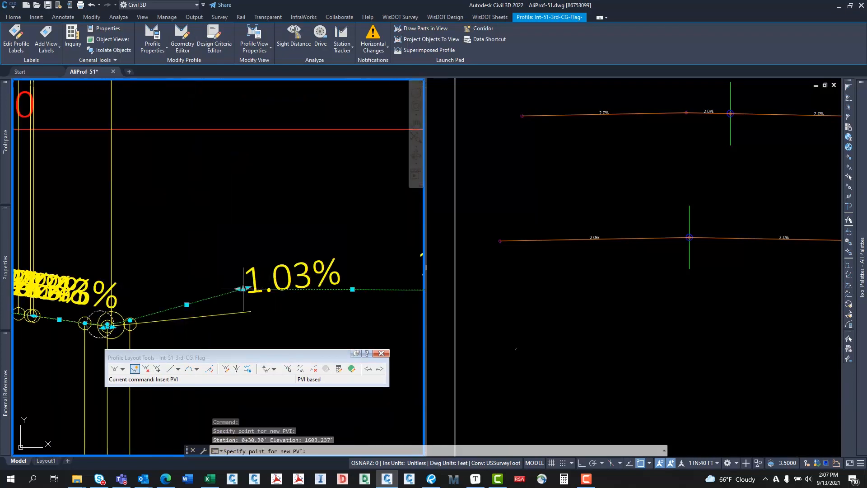
left_click(146, 369)
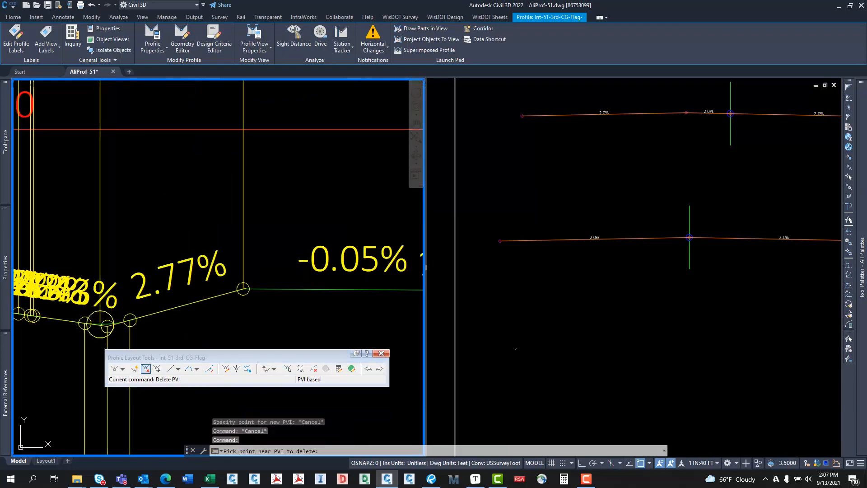
left_click(107, 325)
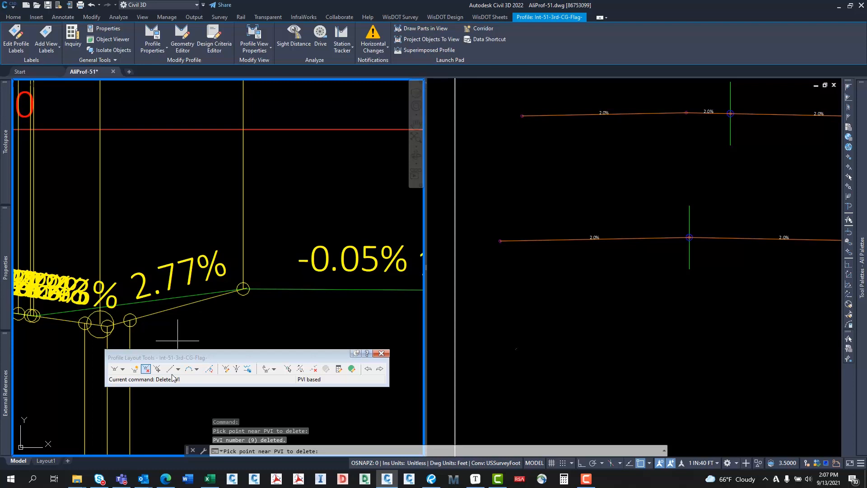
Add a 10-foot free parabolic vertical curve at the new PVI, between the tangents on either side of it
left_click(197, 369)
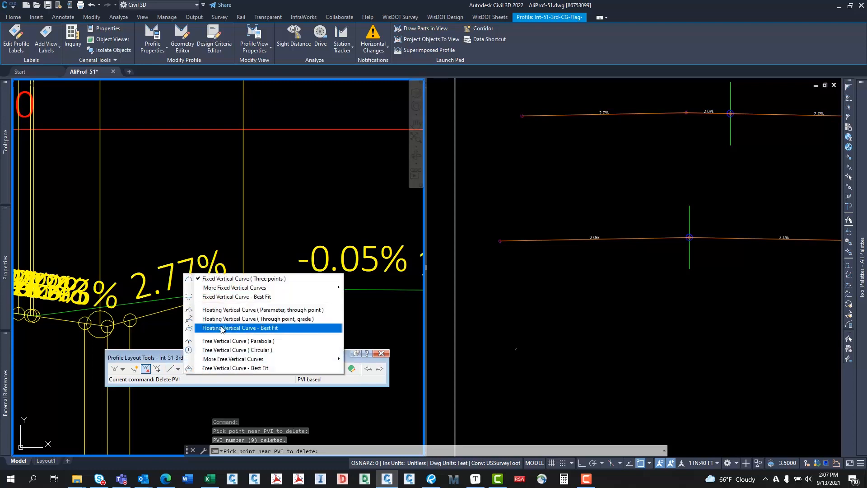
left_click(224, 341)
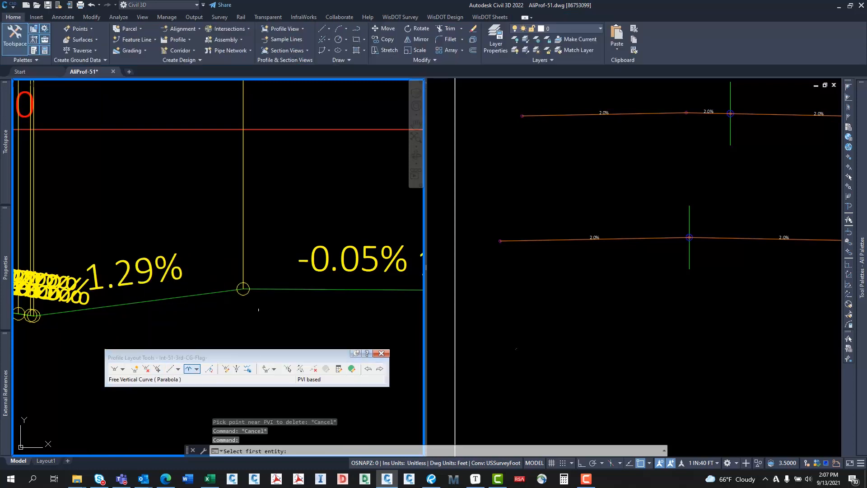
left_click(224, 292)
left_click(254, 290)
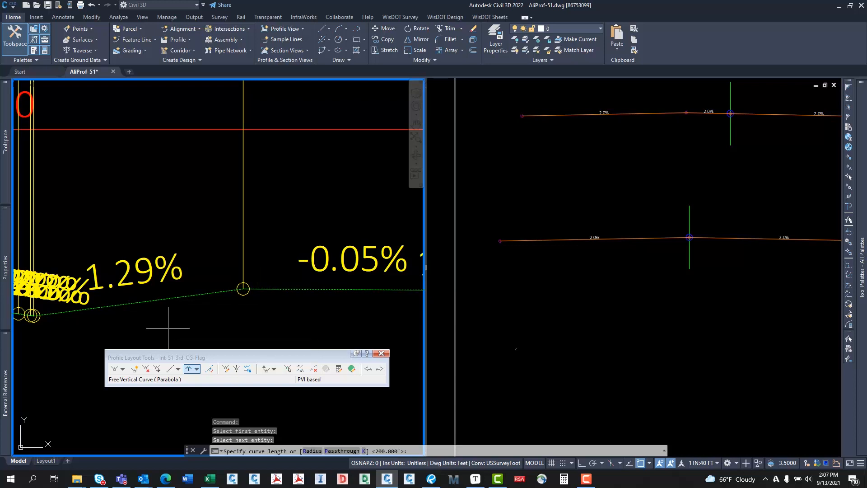
type("10")
key("Return")
key("Return")
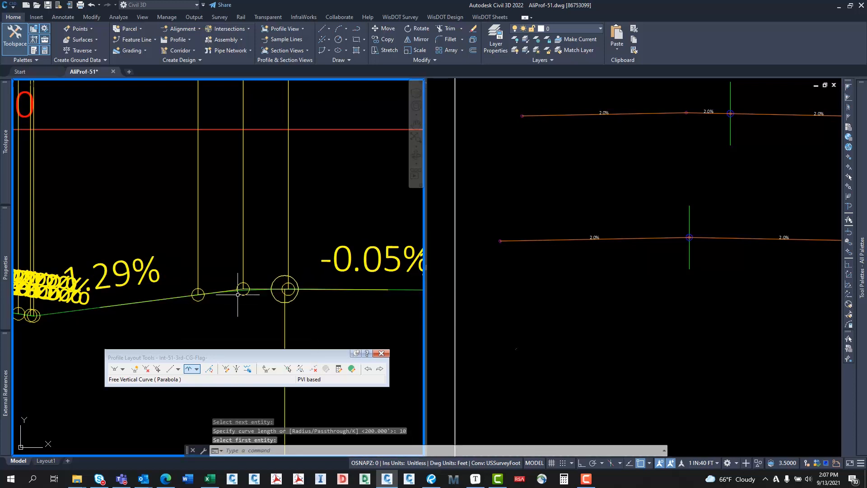
Insert another PVI in the flange profile at about station 0+17.12, elevation 1602.831
scroll(247, 288, "down", 2)
middle_click_drag(247, 288, 280, 258)
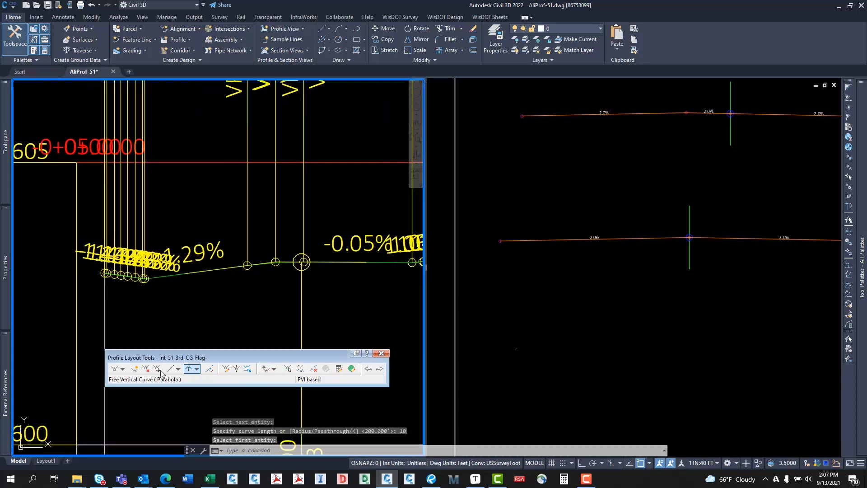
left_click(135, 370)
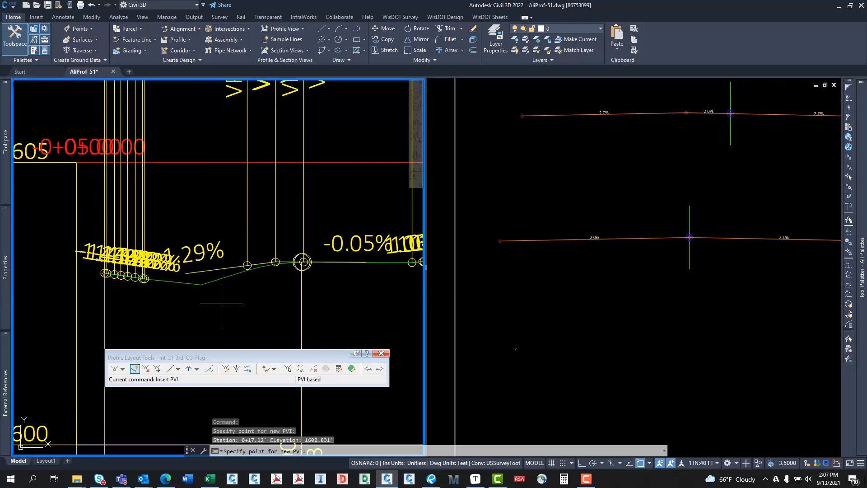
left_click(201, 284)
Add a free parabolic vertical curve at the new low PVI, picking both adjoining tangents and setting the curve length with two points
left_click(189, 369)
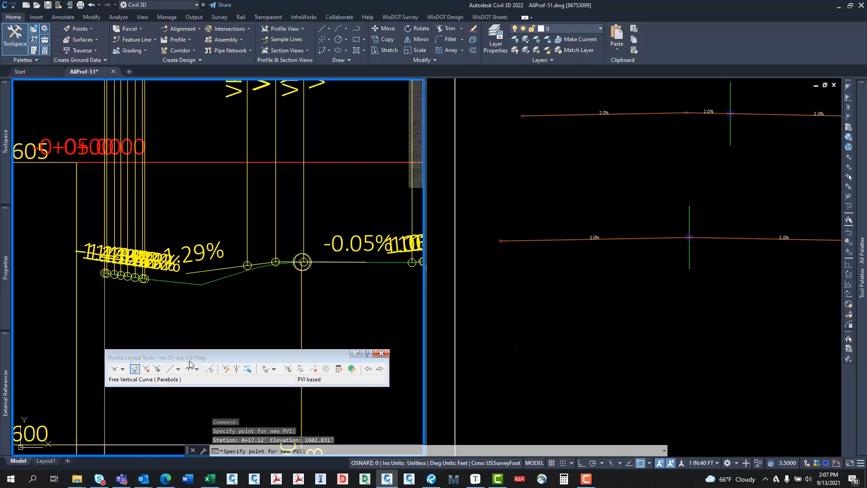
left_click(187, 286)
scroll(202, 280, "up", 6)
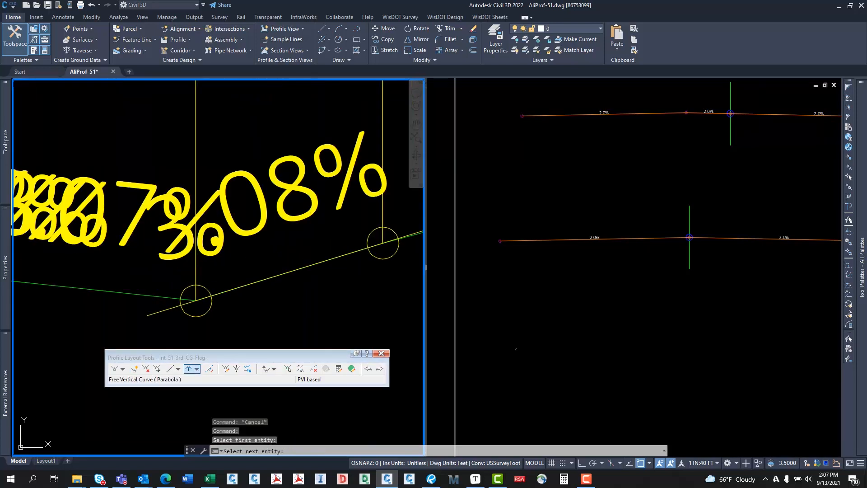
left_click(232, 291)
left_click(136, 275)
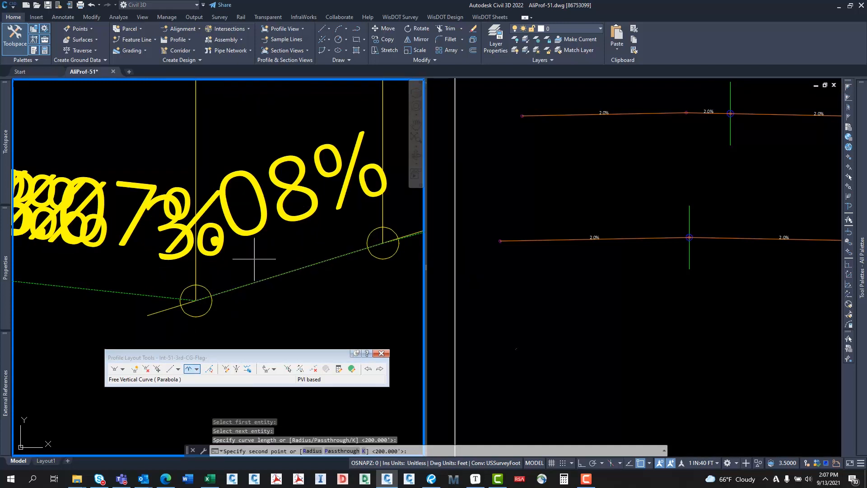
left_click(256, 259)
key("Return")
Examine the two new vertical curves and the flange profile's overall shape, including the curve grips at the high PVI
scroll(235, 271, "down", 5)
scroll(203, 291, "up", 4)
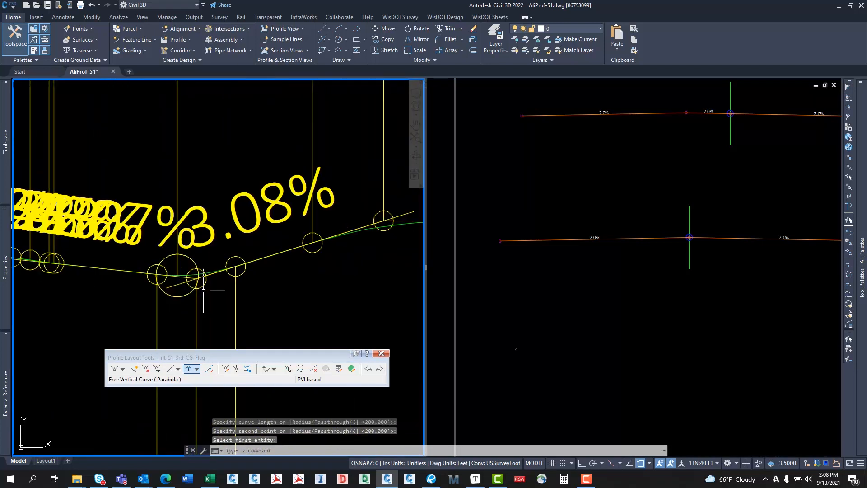
middle_click_drag(284, 276, 197, 301)
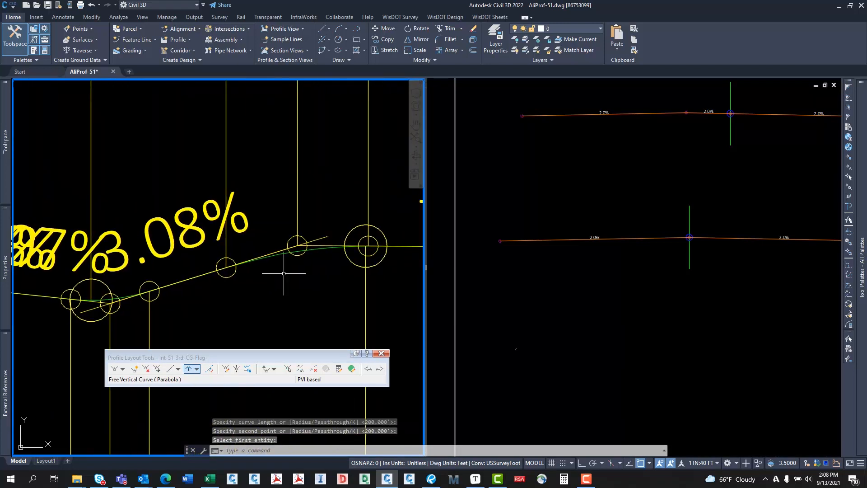
scroll(284, 273, "down", 6)
key("Escape")
key("Escape")
scroll(275, 273, "up", 8)
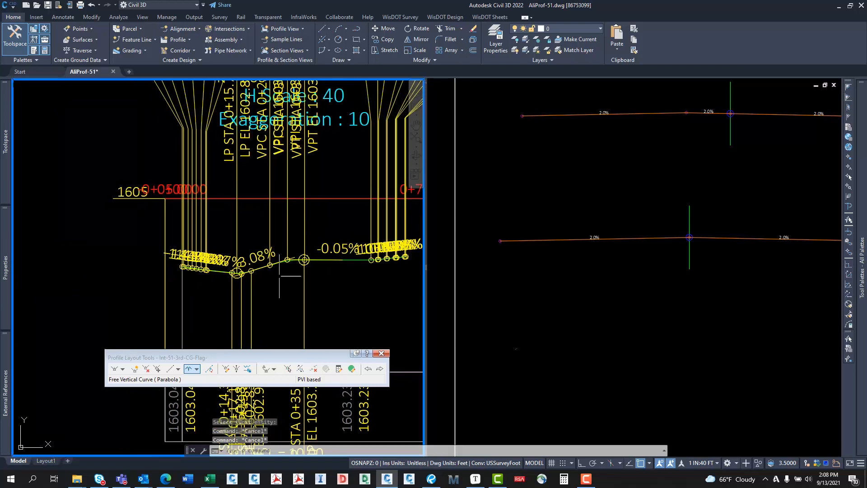
left_click(323, 247)
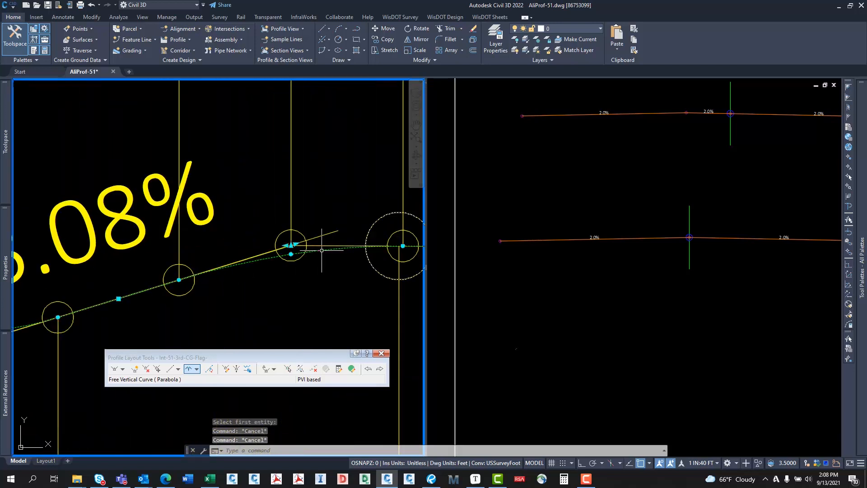
scroll(316, 260, "down", 8)
key("Escape")
scroll(297, 254, "down", 2)
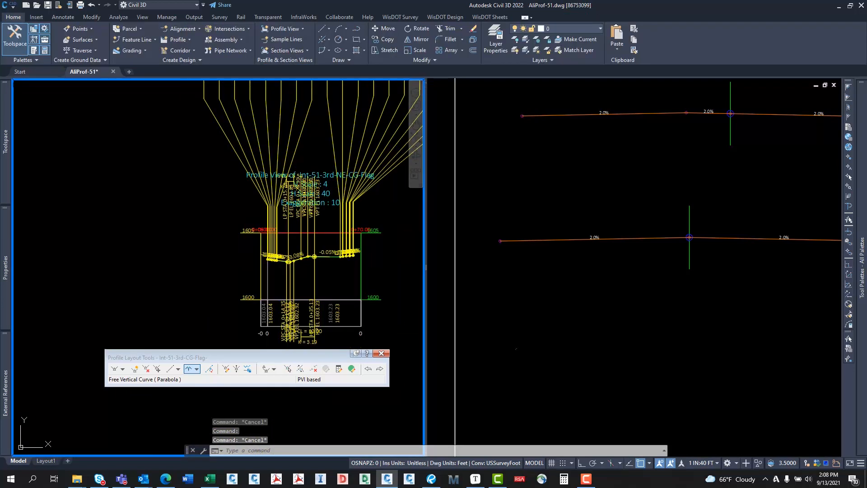
Find the Lcl-3rdAve profile and insert a PVI at about station 15+05.26, elevation 1602.625, just beyond the PVI at 14+95.44
scroll(310, 255, "up", 4)
left_click(589, 200)
scroll(605, 207, "down", 4)
middle_click_drag(662, 217, 566, 220)
scroll(566, 219, "down", 4)
scroll(566, 220, "up", 10)
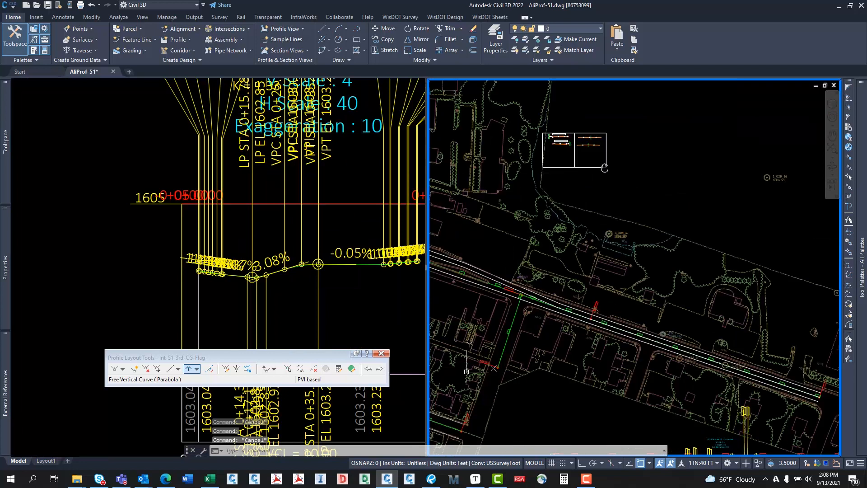
scroll(746, 390, "up", 10)
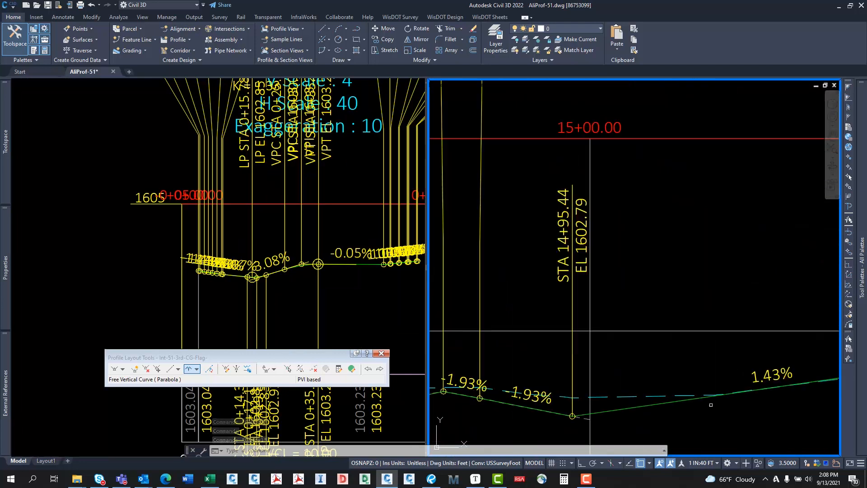
left_click(622, 259)
left_click(618, 238)
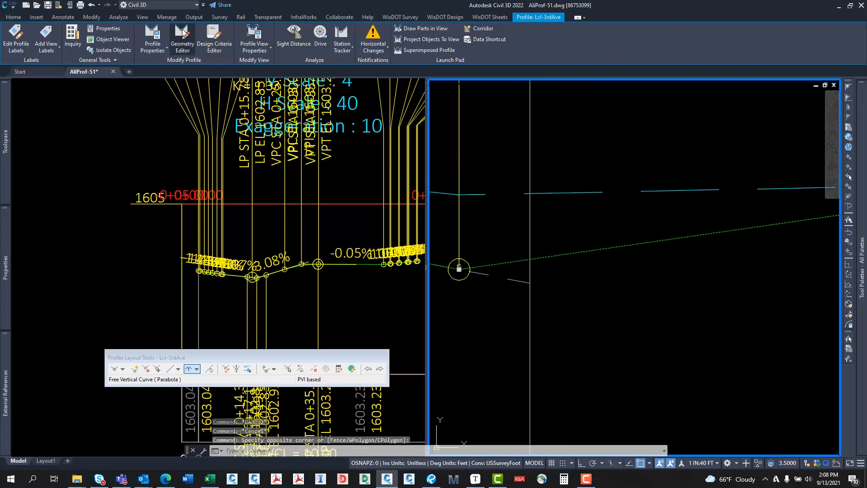
left_click(135, 369)
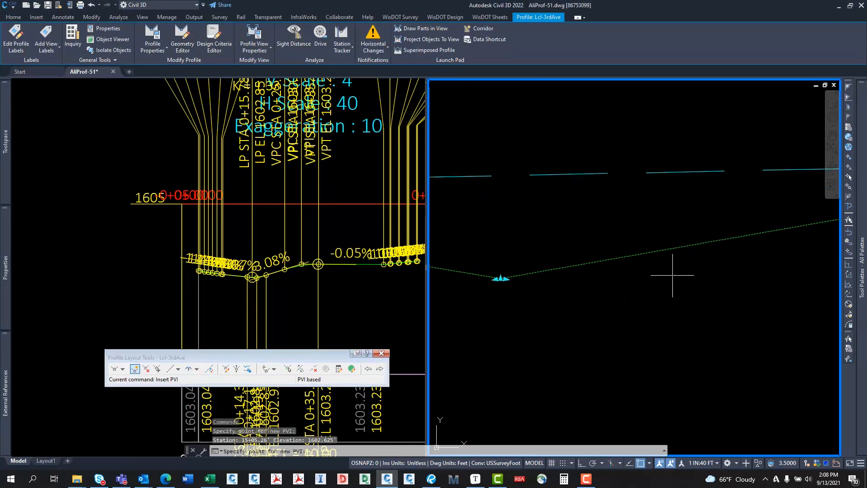
key("Return")
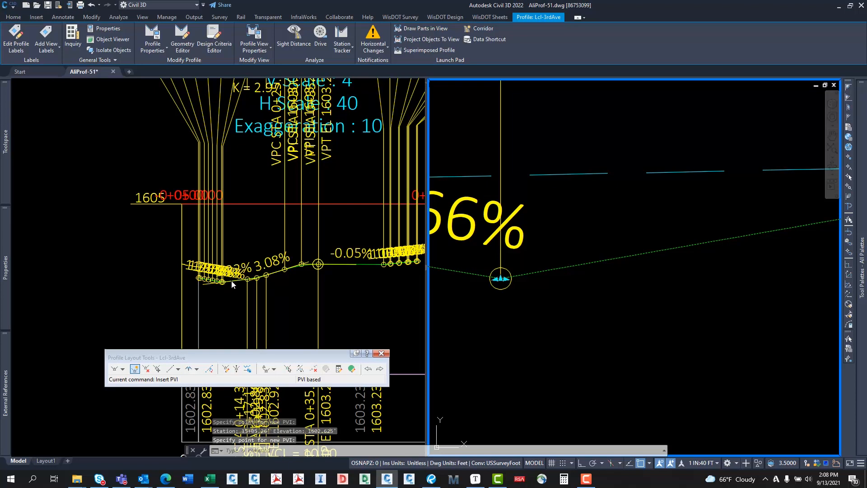
Add a free parabolic vertical curve about 14.72 ft long at the Lcl-3rdAve profile's new PVI, picking both adjoining tangents
left_click(239, 286)
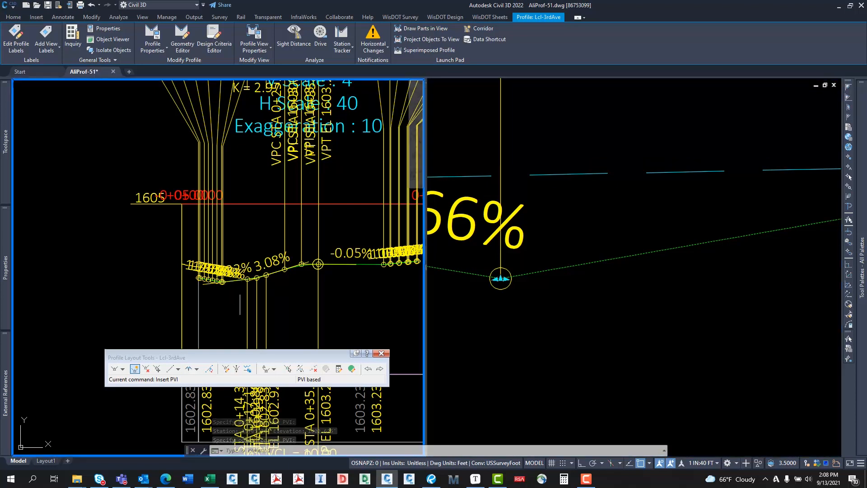
middle_click_drag(242, 285, 248, 296)
scroll(249, 296, "up", 4)
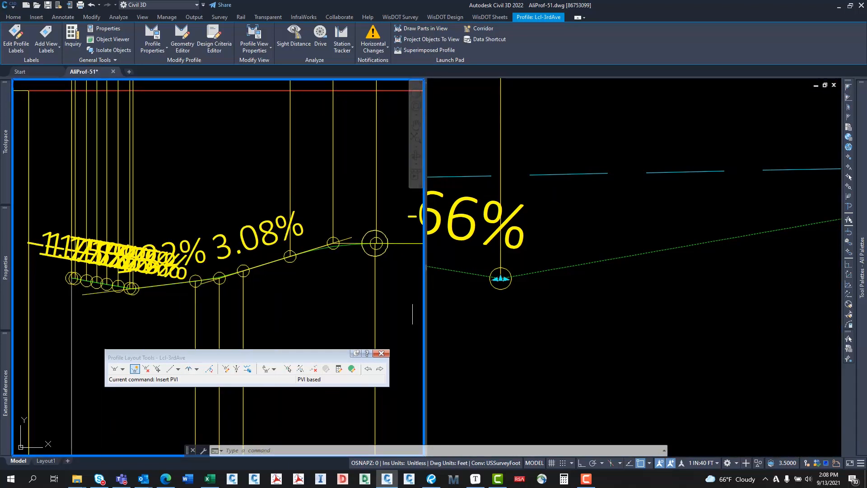
left_click(190, 370)
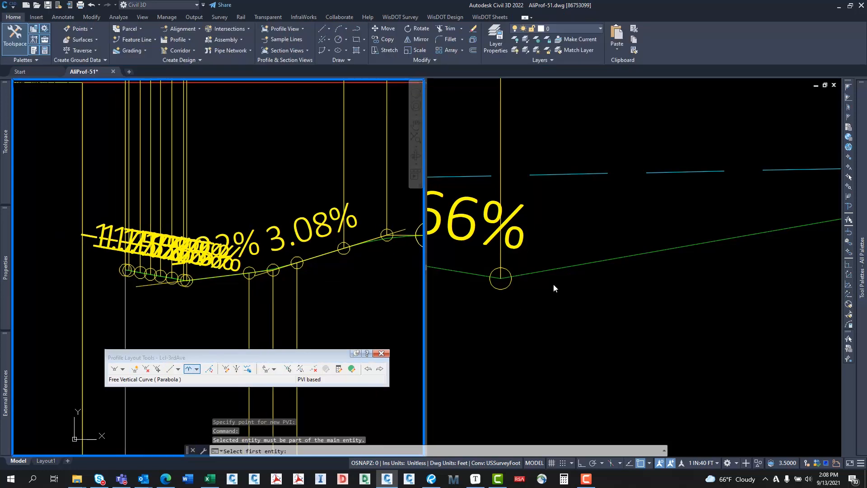
left_click(492, 279)
left_click(481, 275)
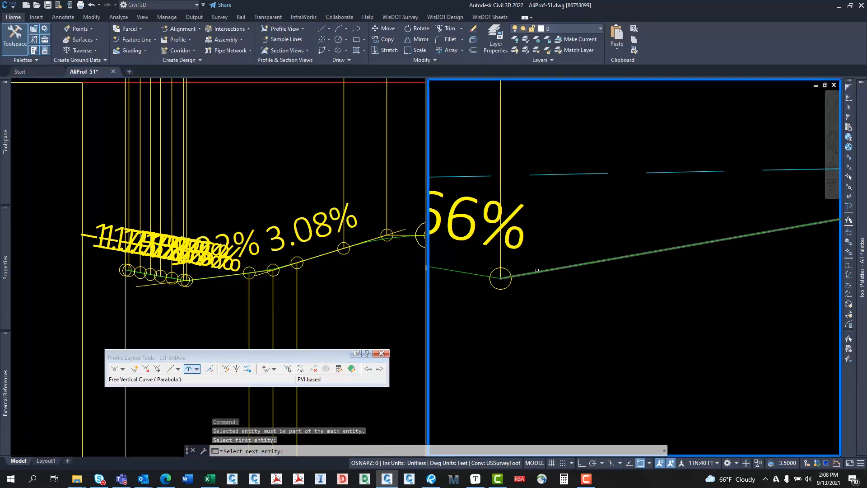
left_click(537, 273)
scroll(537, 273, "down", 4)
middle_click_drag(537, 272, 676, 264)
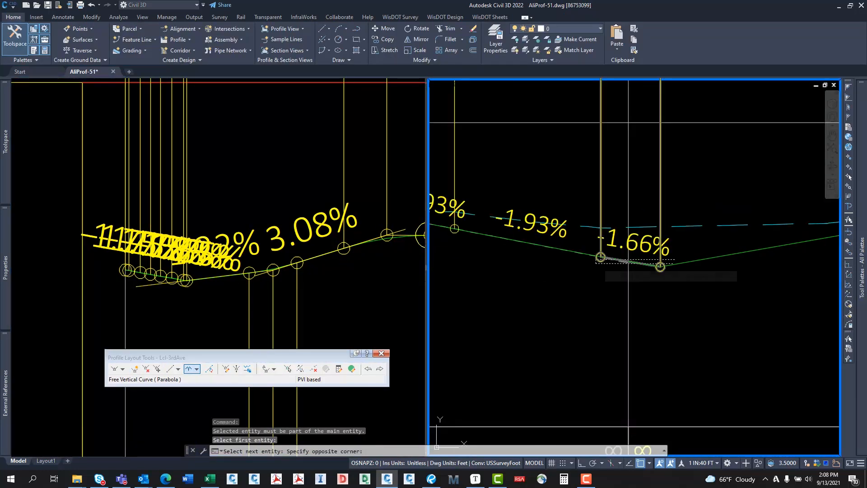
left_click(617, 275)
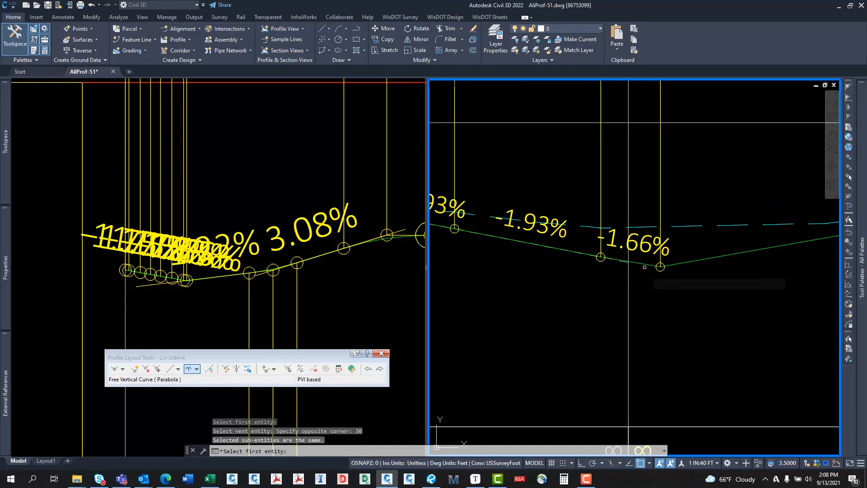
left_click(653, 265)
left_click(664, 275)
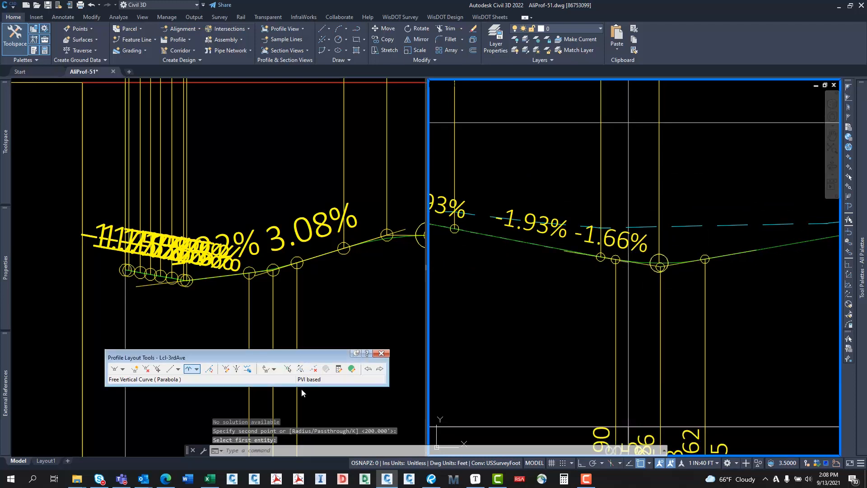
Rebuild the Setup-CG-Flag and Setup-SideRoads corridors
left_click(349, 311)
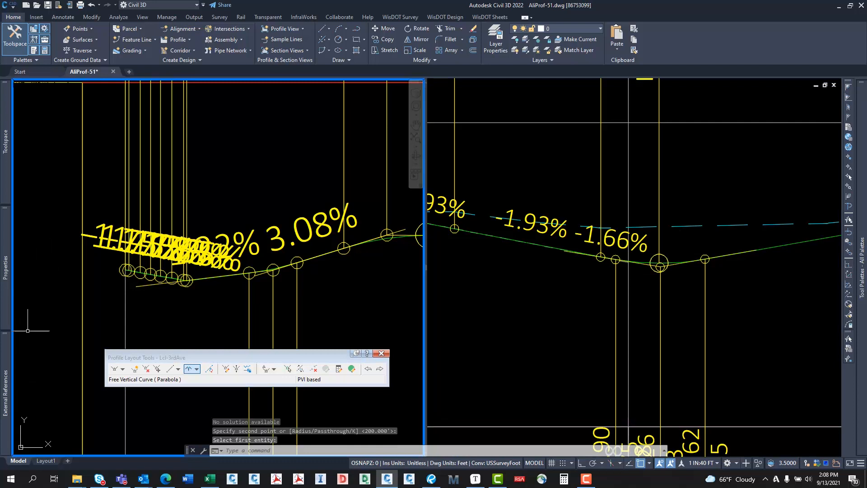
middle_click_drag(39, 281, 55, 280)
mouse_move(6, 162)
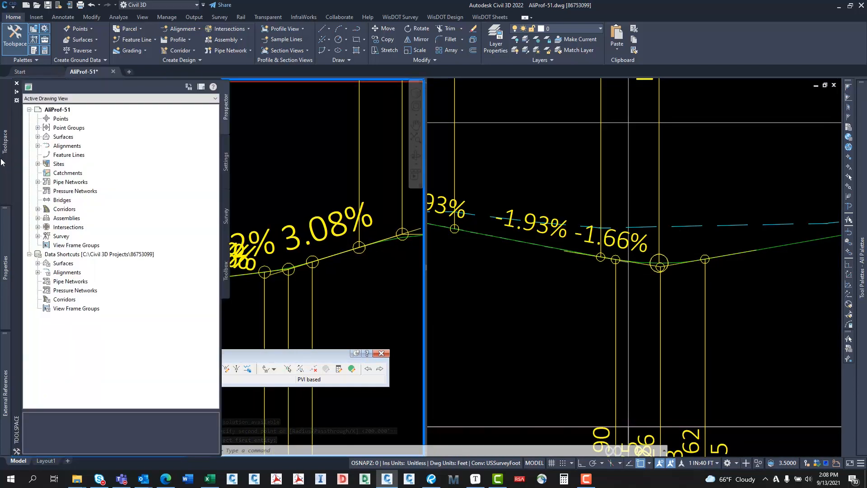
double_click(45, 210)
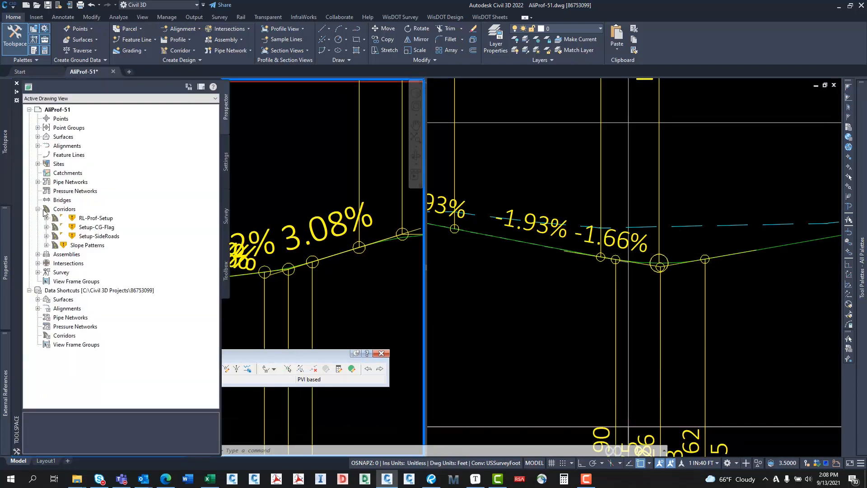
left_click(97, 228)
right_click(99, 236)
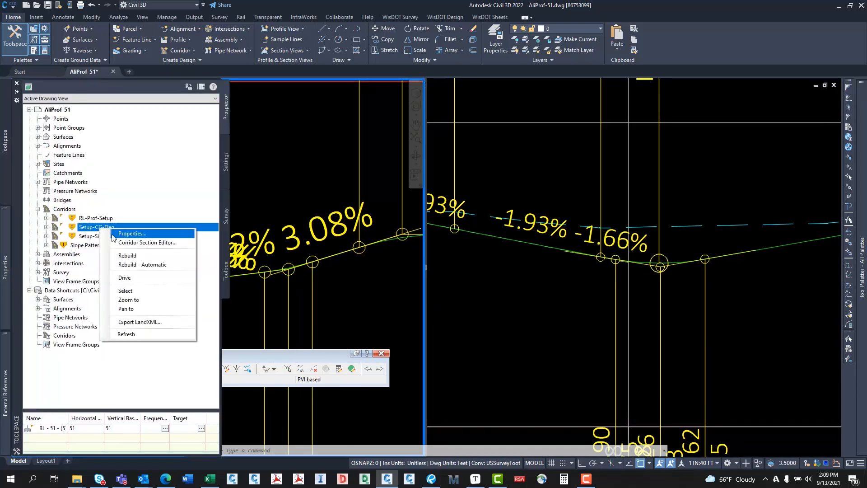
left_click(118, 265)
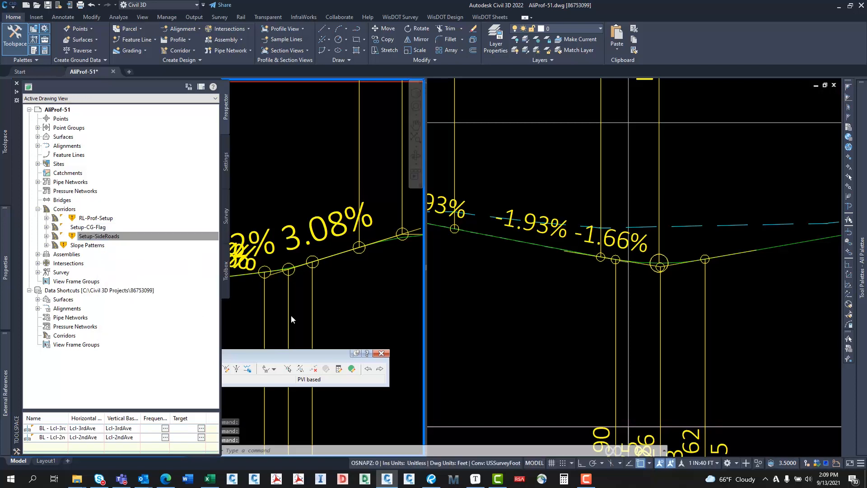
Stretch the flange profile's low PVI down and toward the profile start, giving an outgoing grade of about 3.60%
scroll(307, 274, "up", 4)
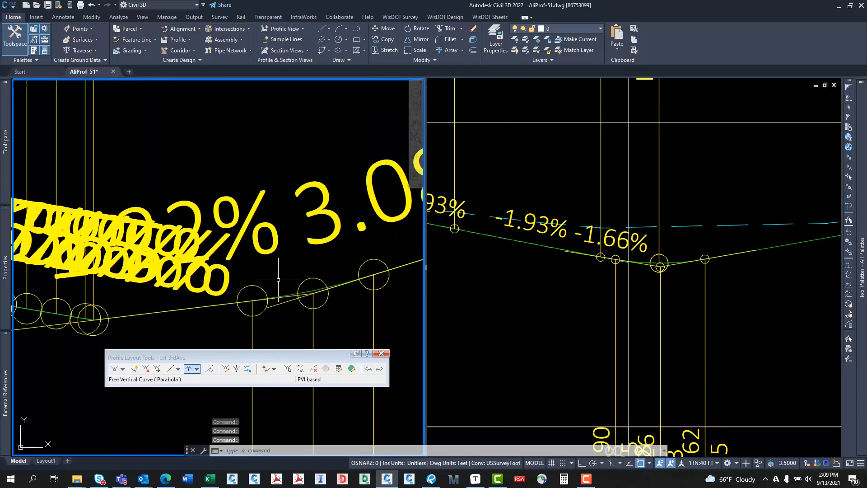
middle_click_drag(156, 304, 165, 301)
scroll(276, 287, "up", 2)
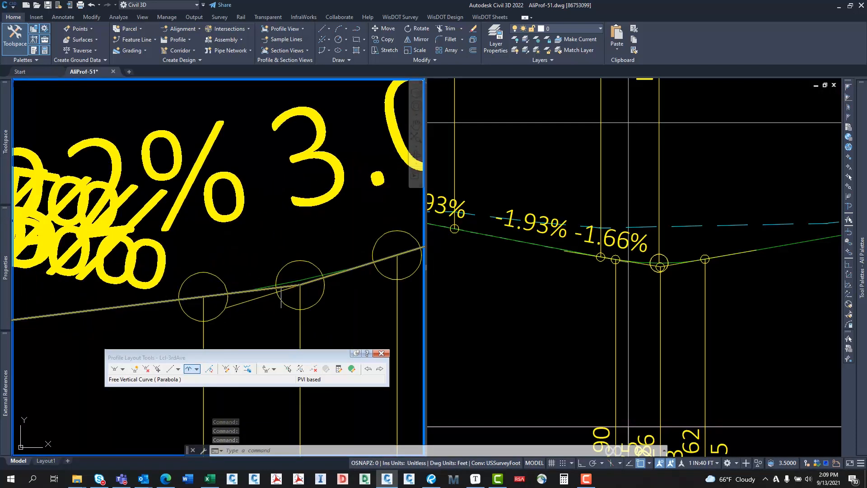
left_click(291, 283)
left_click(302, 290)
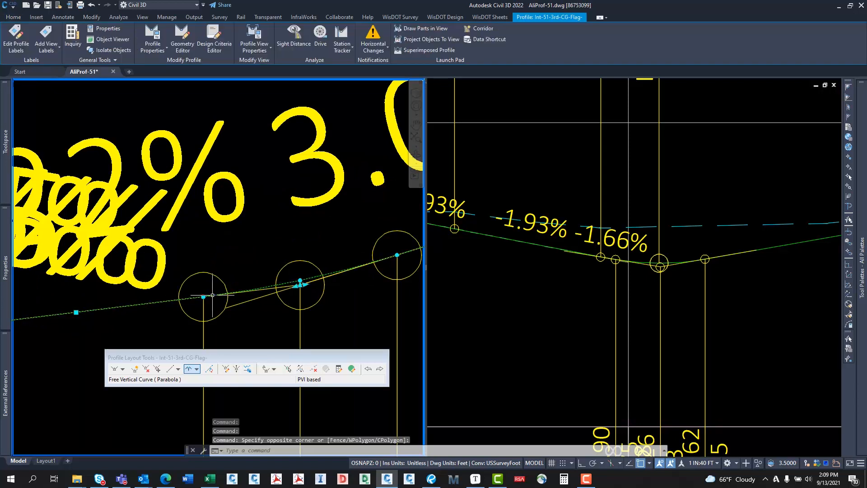
scroll(216, 284, "down", 2)
scroll(217, 284, "up", 4)
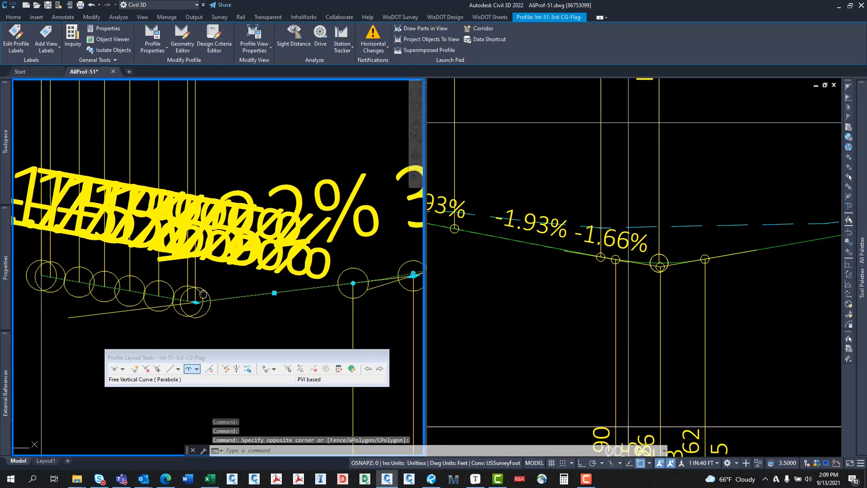
left_click(298, 276)
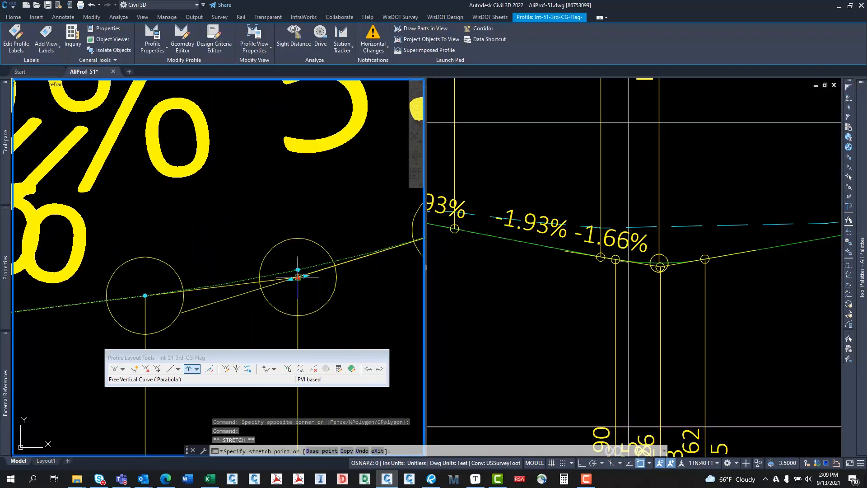
scroll(267, 301, "down", 4)
left_click(217, 324)
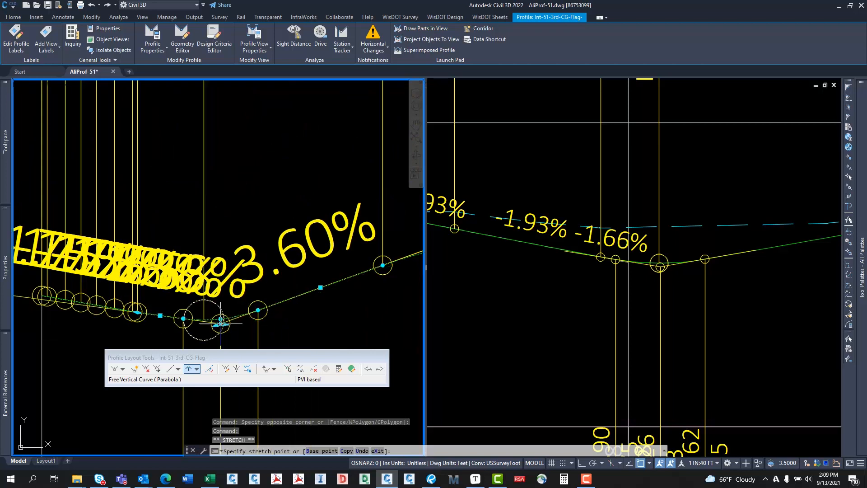
Stretch the flange profile's high PVI down and ahead in station, giving an incoming grade of about 1.47%
middle_click_drag(233, 263, 188, 265)
middle_click_drag(271, 259, 184, 272)
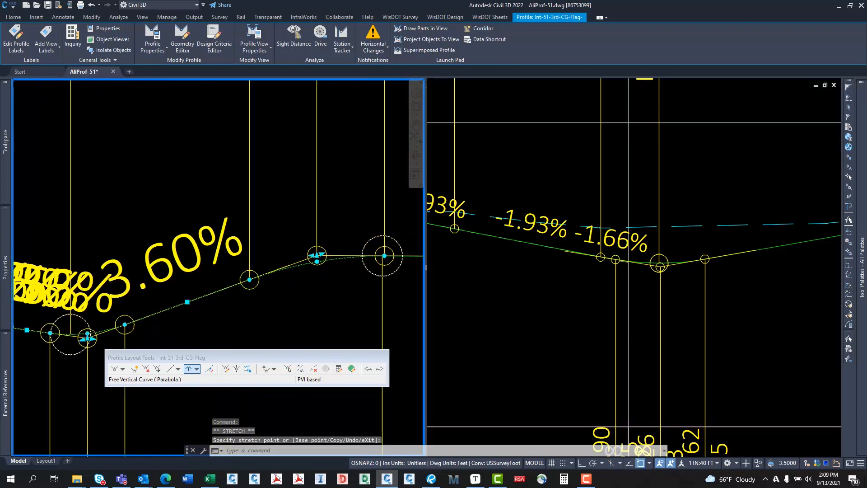
middle_click_drag(298, 268, 174, 259)
scroll(176, 259, "down", 2)
scroll(181, 253, "down", 2)
scroll(172, 246, "up", 4)
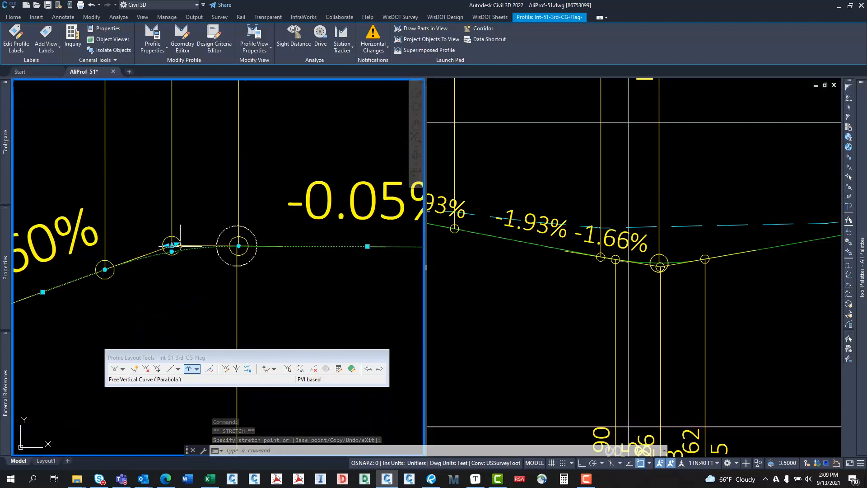
left_click(171, 245)
scroll(309, 272, "down", 4)
middle_click_drag(311, 273, 305, 272)
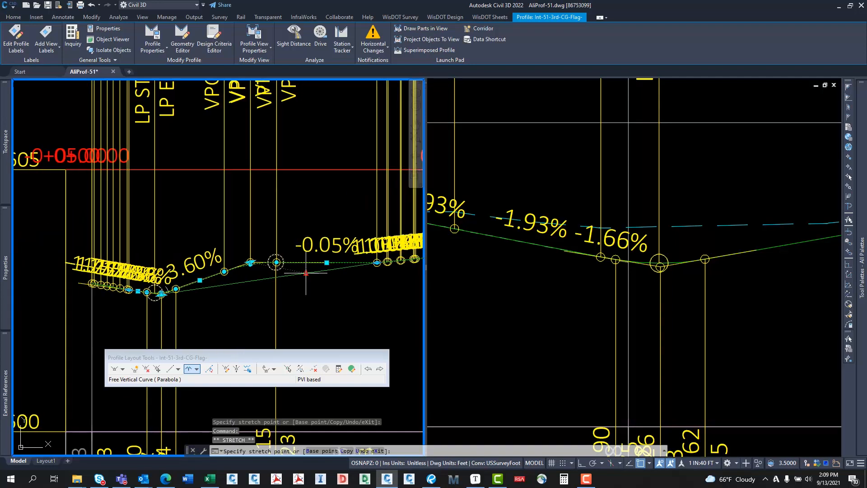
left_click(308, 273)
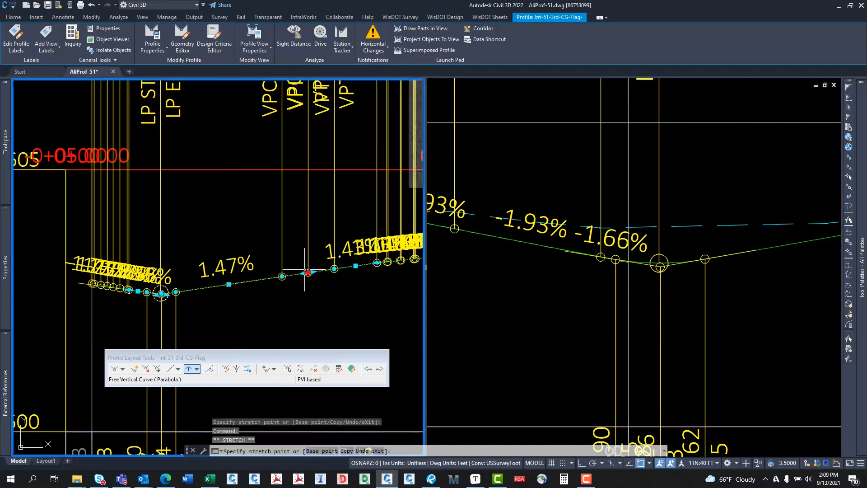
key("Escape")
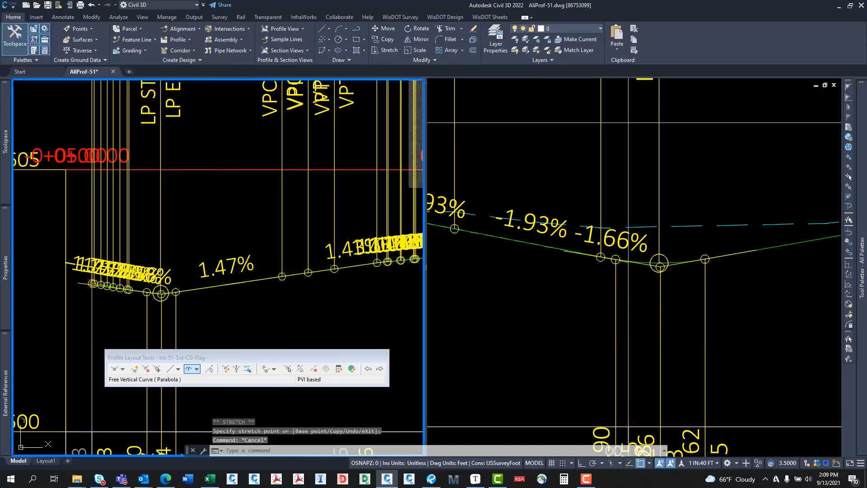
Set the annotation scale to 1 in:10 ft so the profile labels become smaller
scroll(276, 289, "down", 2)
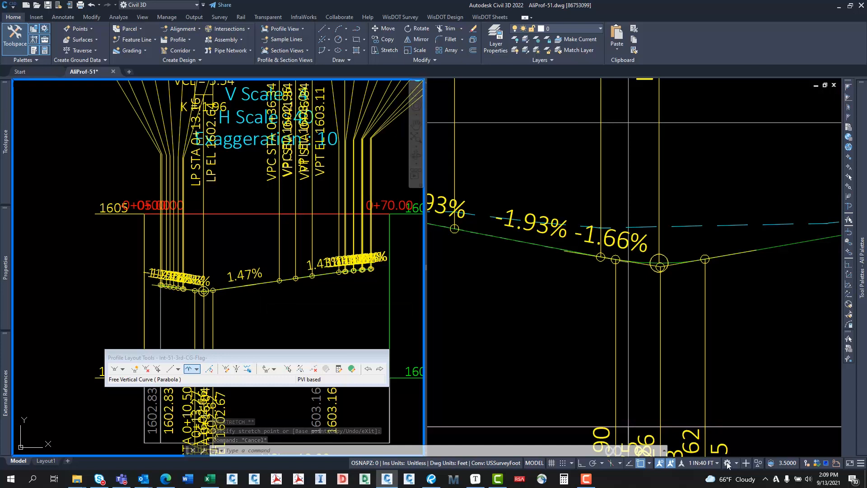
left_click(700, 464)
left_click(601, 333)
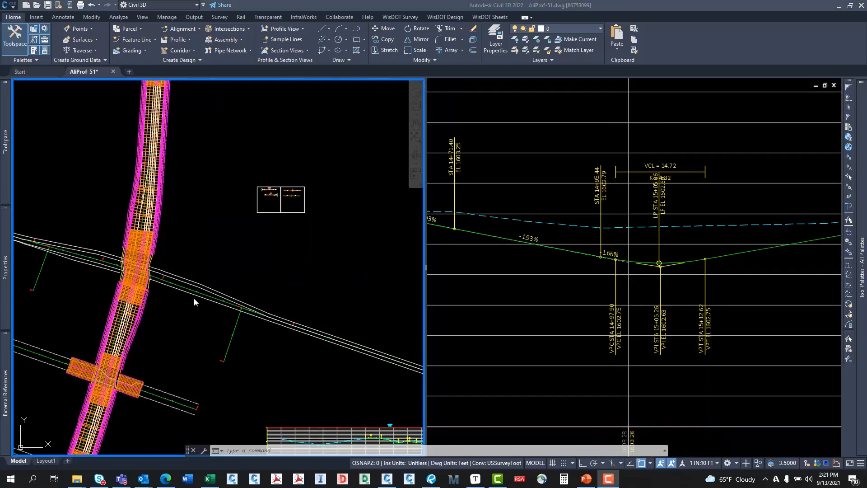
Examine the mainline corridor and side road intersections in plan, plus the Centerline Profile Setup assemblies for Lt and Rt
scroll(228, 246, "down", 5)
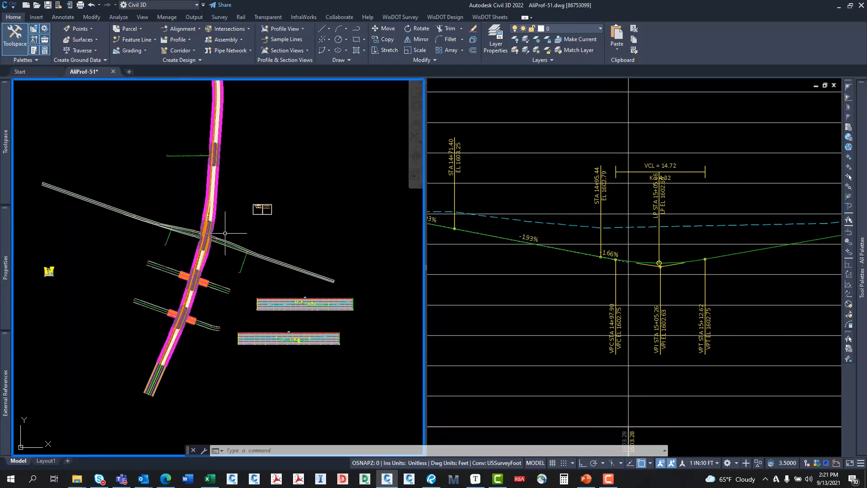
middle_click_drag(225, 233, 208, 259)
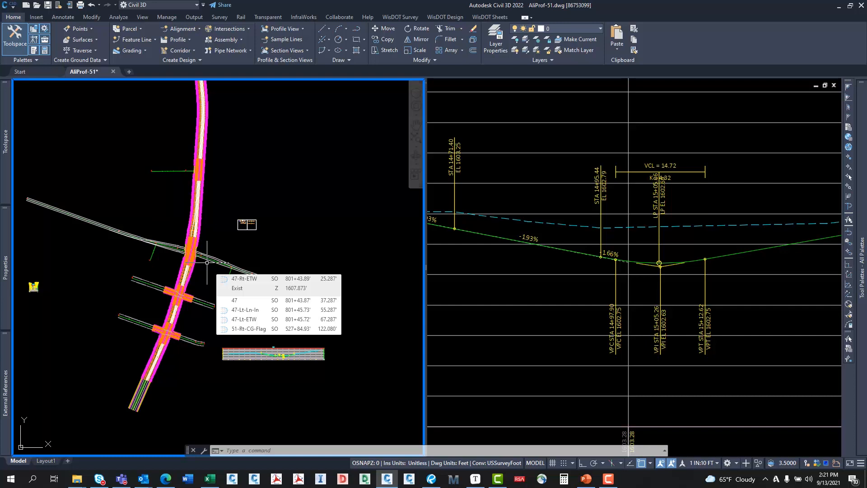
scroll(207, 262, "up", 4)
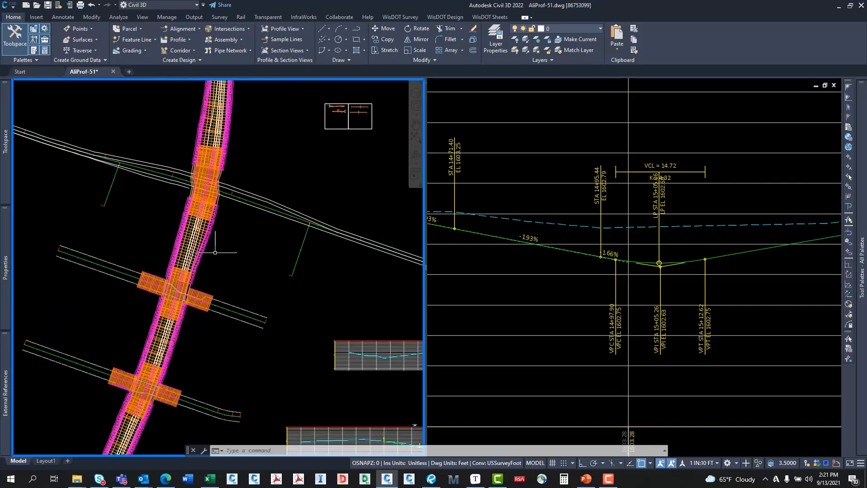
scroll(215, 253, "down", 4)
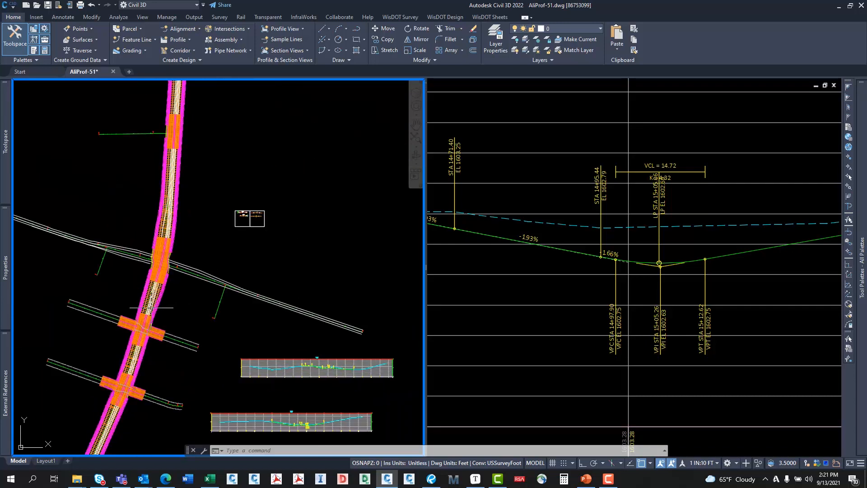
scroll(151, 307, "up", 2)
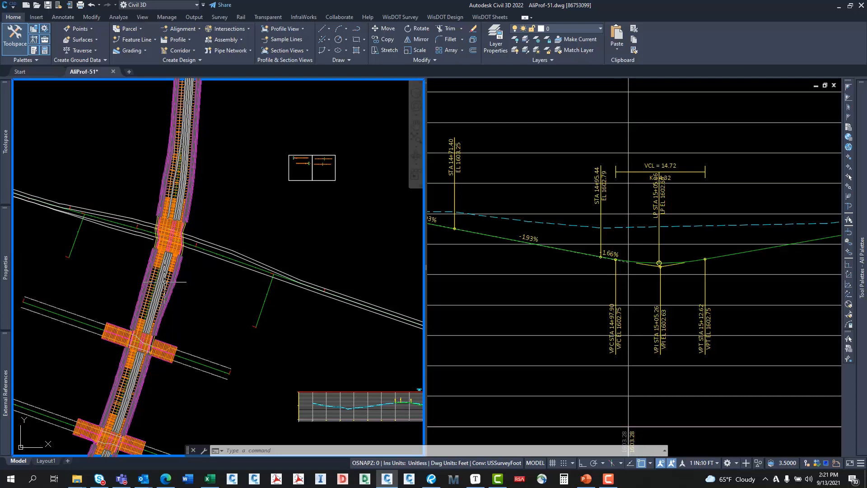
scroll(258, 223, "up", 6)
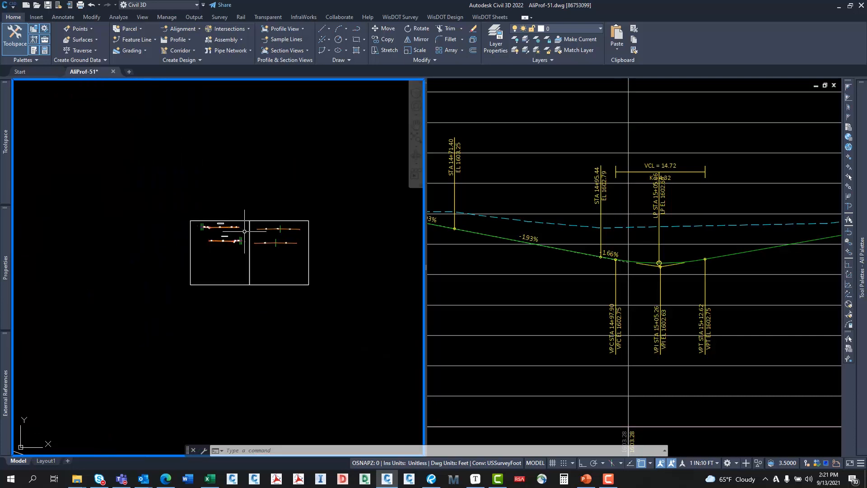
scroll(208, 228, "up", 6)
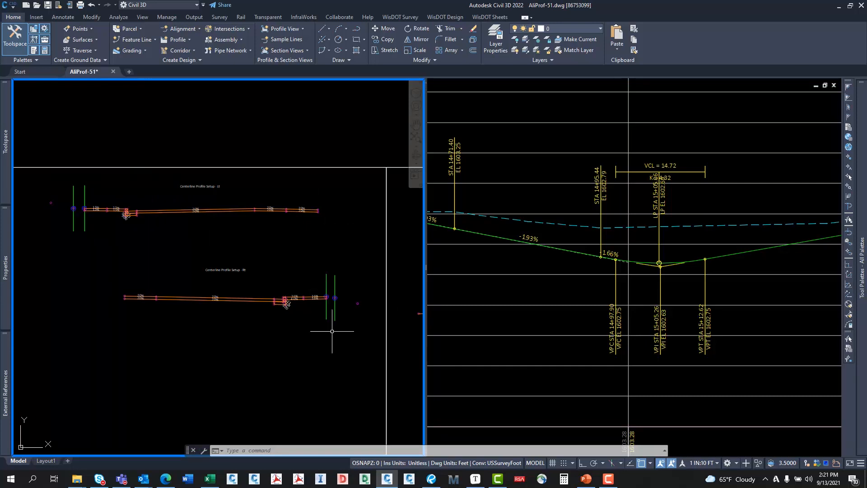
middle_click_drag(333, 331, 361, 300)
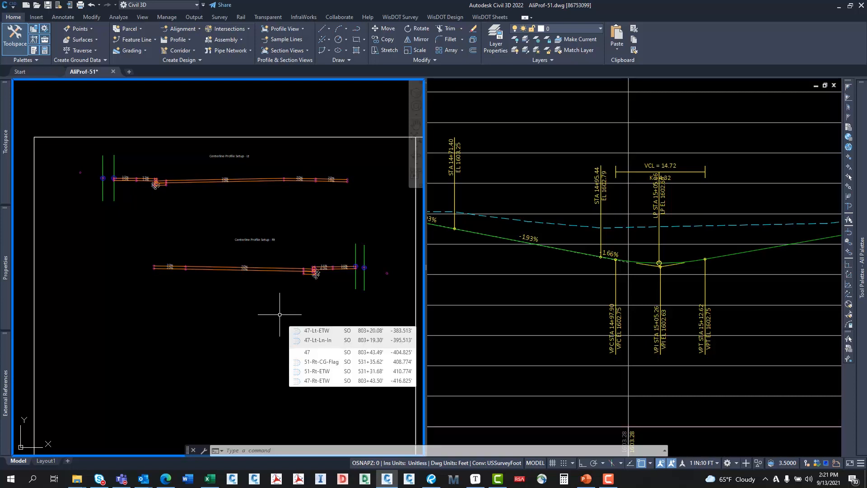
Examine the mainline profile view, following the centerline and offset surface profiles along its length
scroll(277, 297, "down", 6)
middle_click_drag(277, 297, 240, 328)
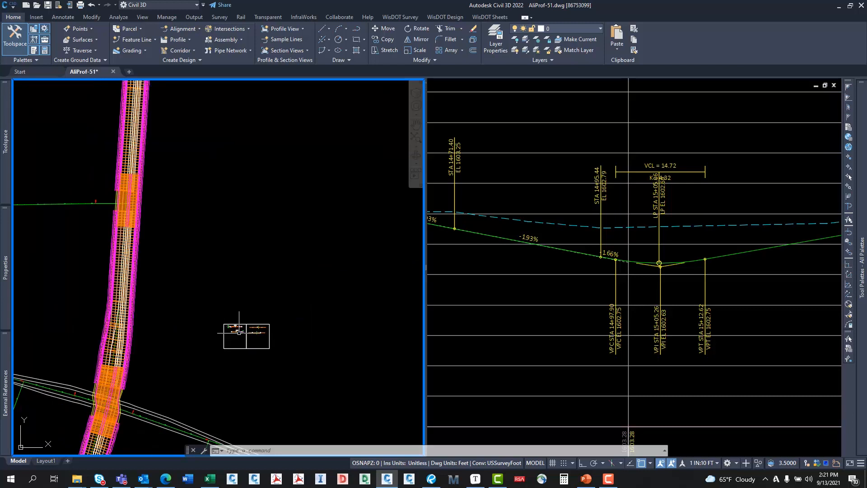
scroll(242, 323, "down", 3)
middle_click_drag(289, 226, 146, 314)
middle_click_drag(352, 203, 186, 220)
scroll(290, 180, "down", 2)
middle_click_drag(290, 180, 221, 219)
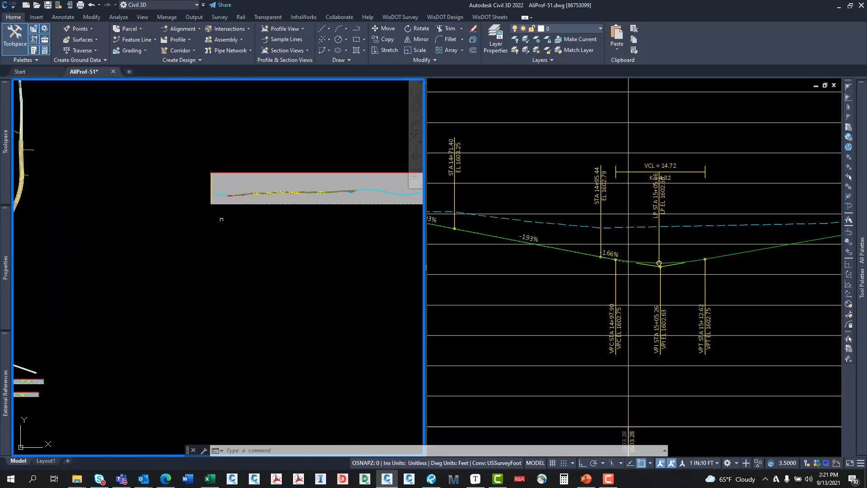
scroll(248, 183, "up", 10)
scroll(159, 239, "up", 5)
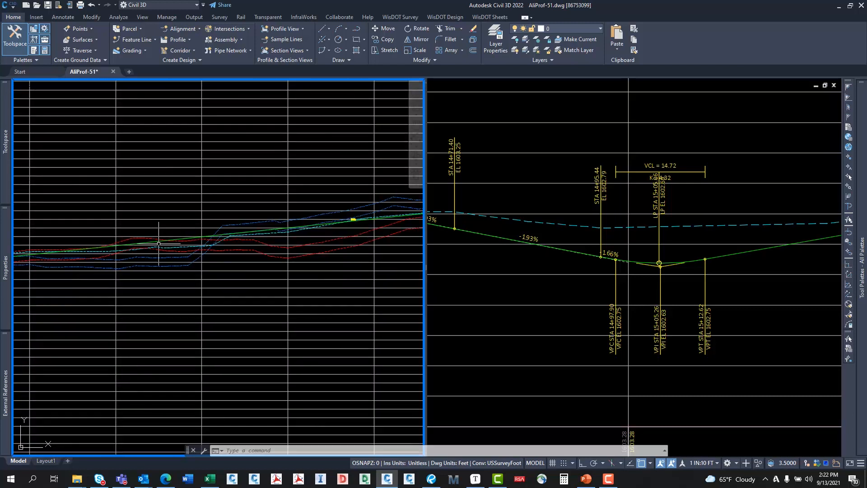
middle_click_drag(153, 235, 111, 257)
middle_click_drag(303, 236, 52, 233)
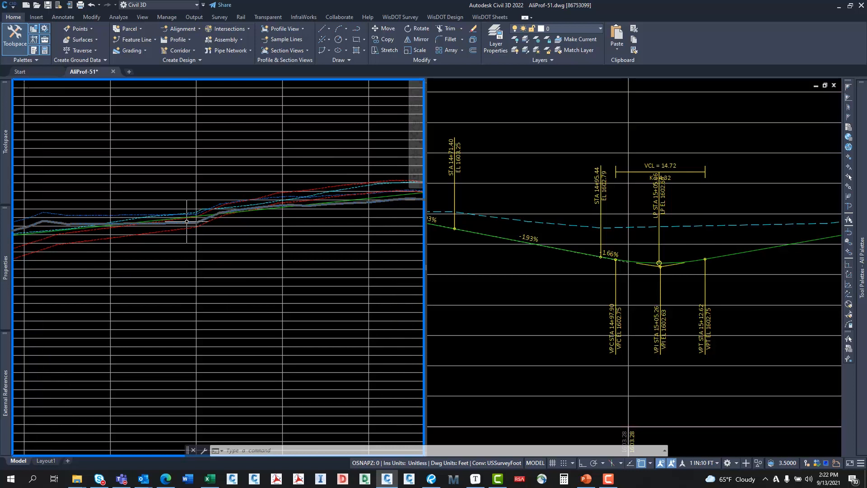
scroll(189, 220, "down", 3)
middle_click_drag(187, 220, 109, 229)
scroll(135, 227, "down", 6)
middle_click_drag(162, 224, 167, 223)
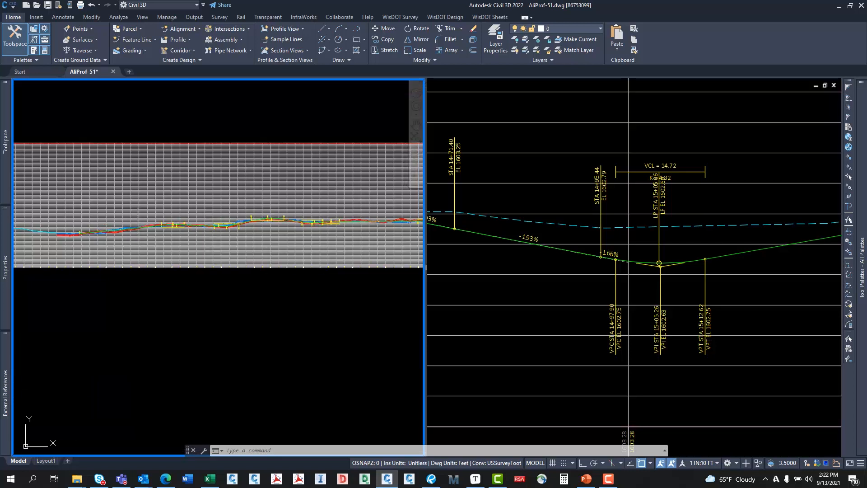
scroll(167, 222, "up", 8)
scroll(273, 223, "down", 10)
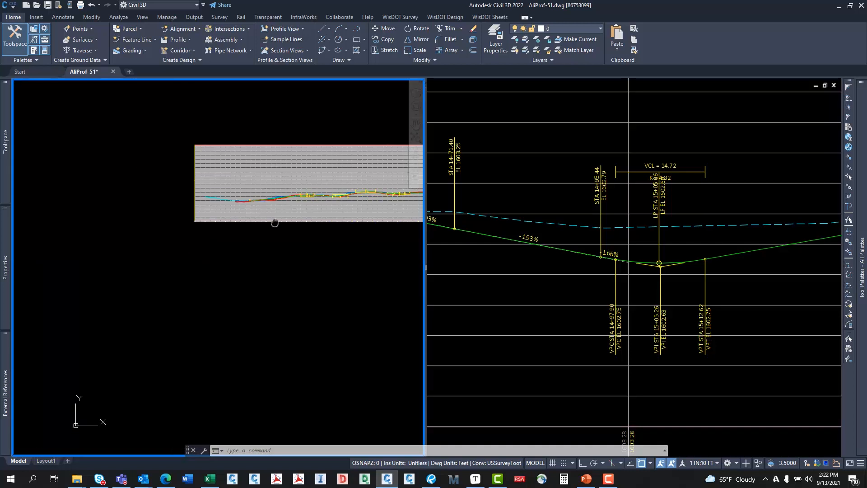
Inspect the extents of the Setup-CG-Flag corridor region where the mainline crosses the side road in plan
scroll(181, 262, "up", 13)
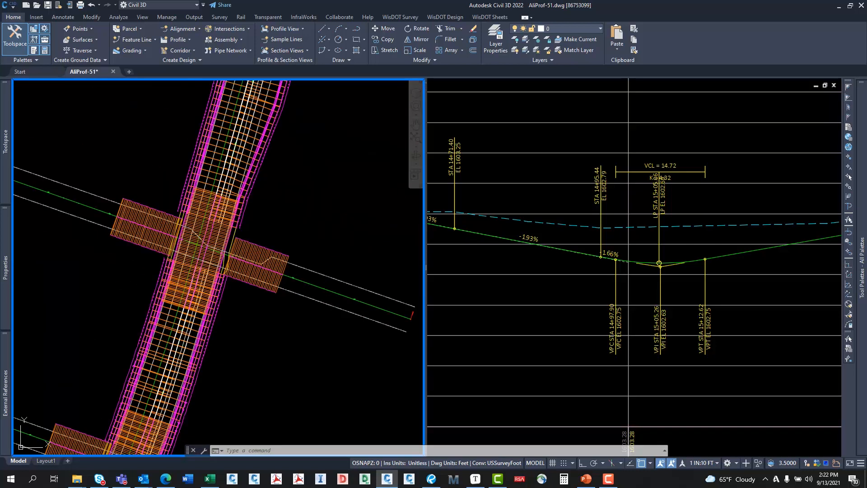
middle_click_drag(193, 282, 197, 293)
scroll(185, 292, "up", 4)
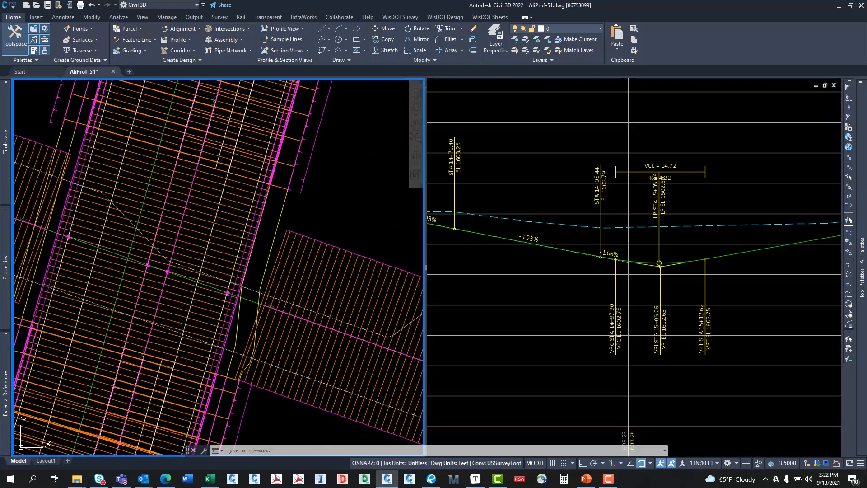
left_click(194, 272)
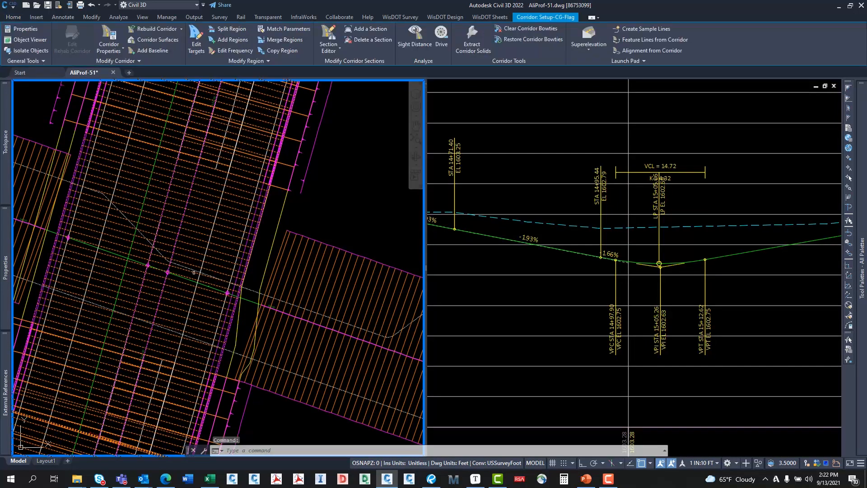
scroll(194, 273, "down", 5)
middle_click_drag(179, 271, 183, 324)
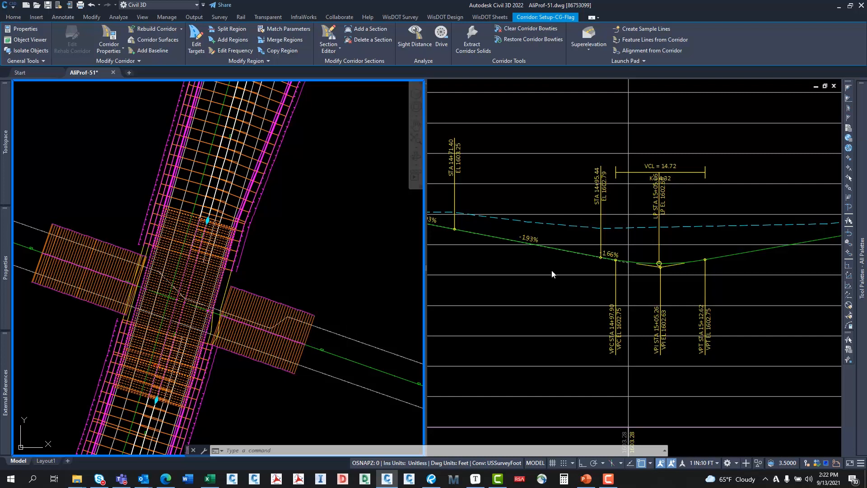
scroll(255, 256, "down", 3)
scroll(199, 301, "up", 7)
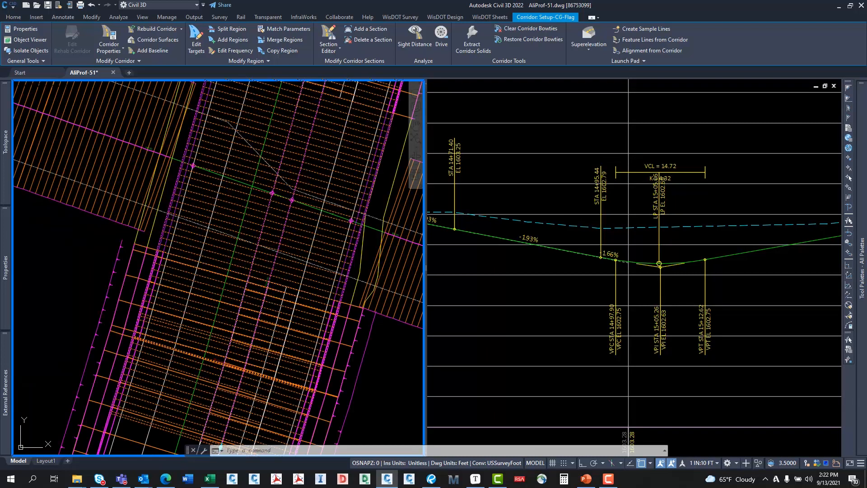
middle_click_drag(199, 300, 115, 337)
scroll(305, 261, "down", 4)
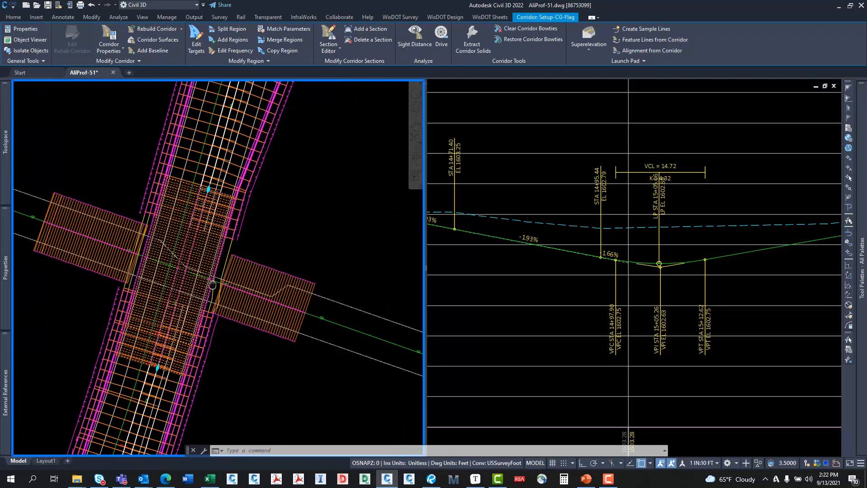
middle_click_drag(230, 290, 211, 289)
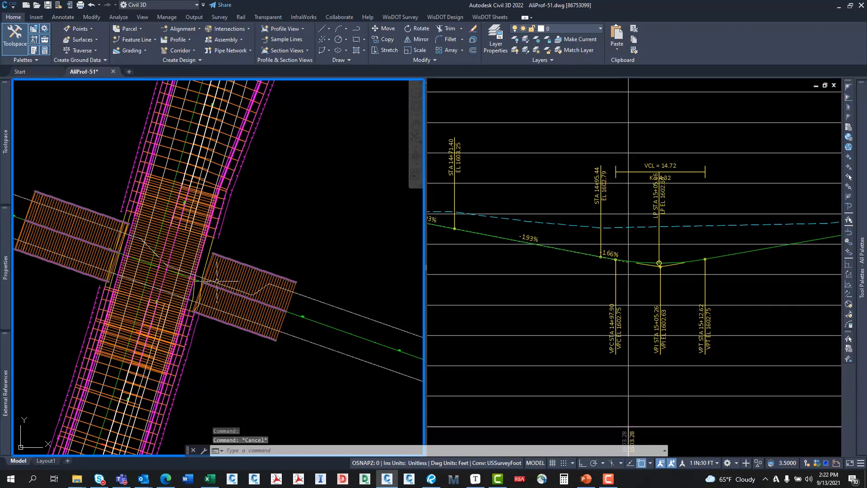
Identify the curb and gutter flange offset alignment along the mainline edge and examine how it passes the side road
middle_click_drag(195, 282, 193, 300)
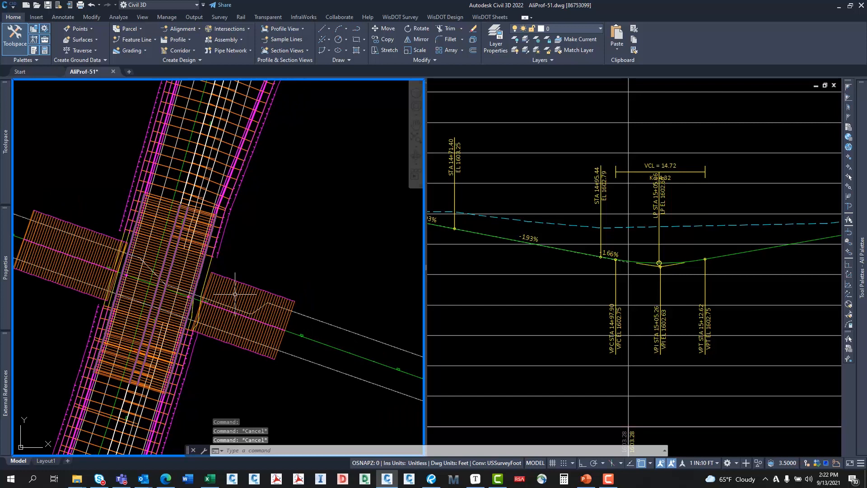
scroll(194, 303, "up", 3)
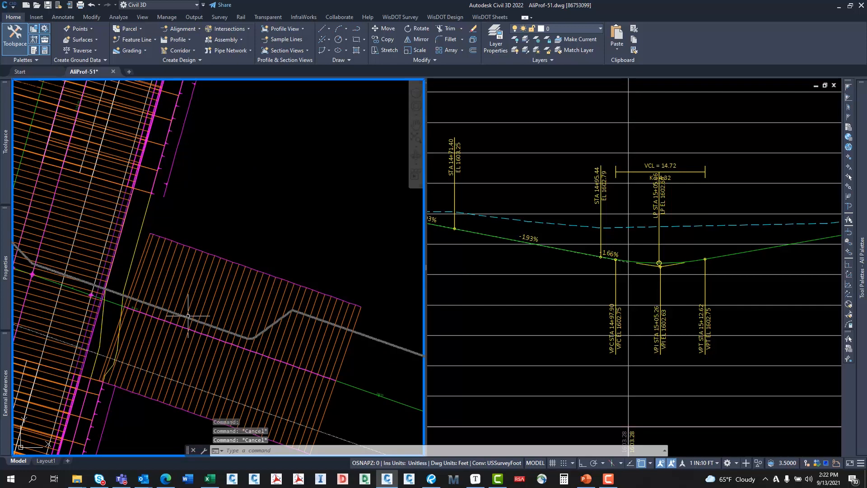
middle_click_drag(188, 316, 231, 359)
scroll(175, 302, "up", 4)
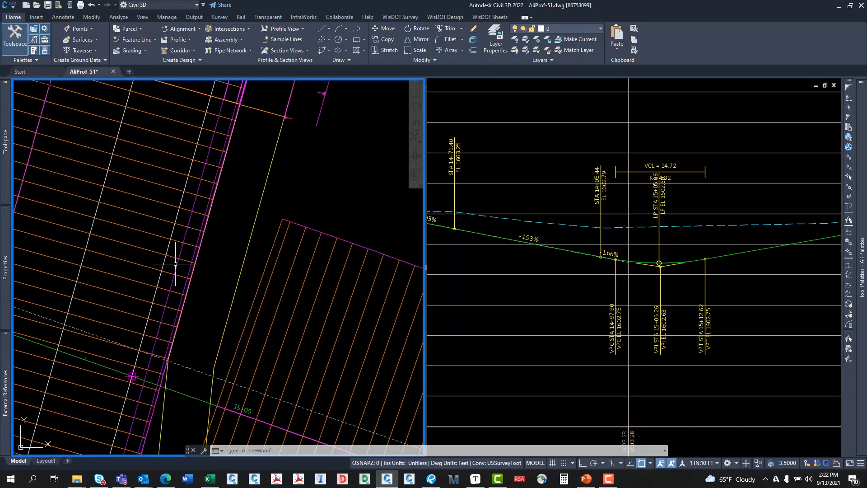
mouse_move(175, 264)
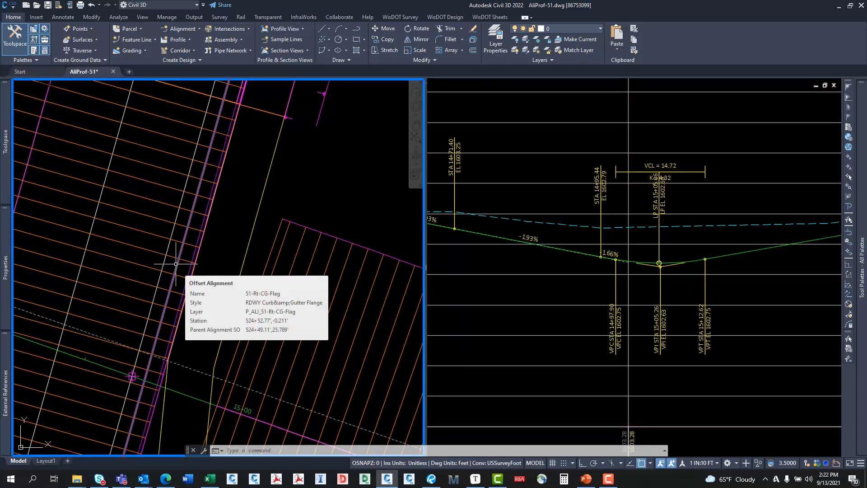
scroll(176, 264, "down", 4)
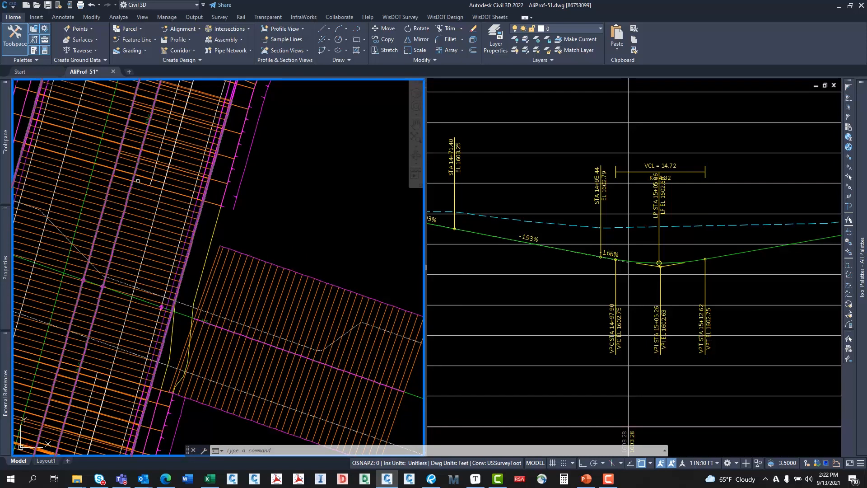
middle_click_drag(229, 205, 231, 223)
scroll(231, 226, "down", 5)
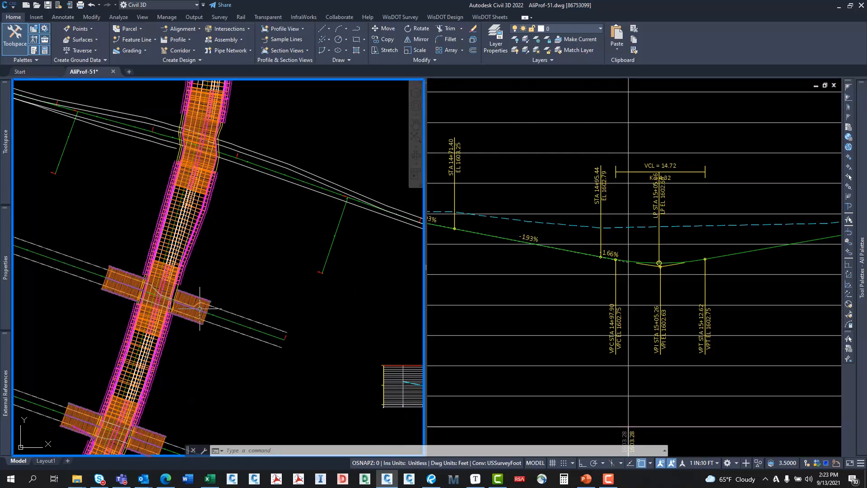
scroll(129, 281, "up", 5)
middle_click_drag(128, 281, 209, 272)
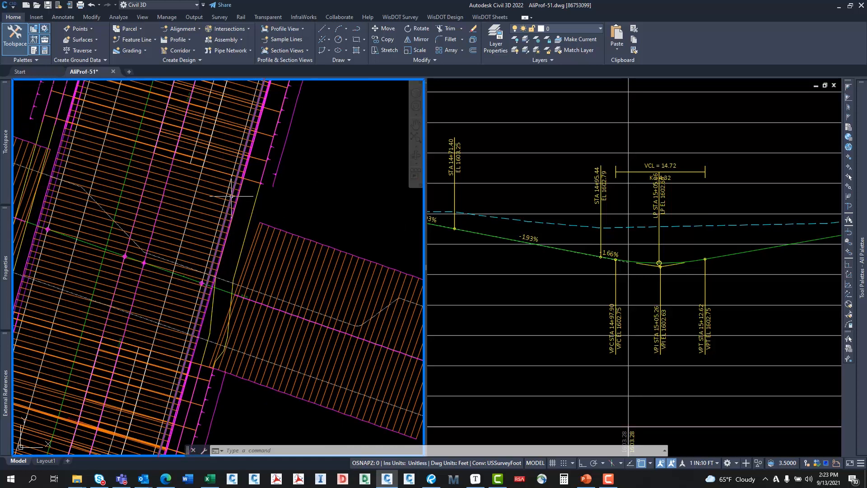
scroll(185, 210, "down", 5)
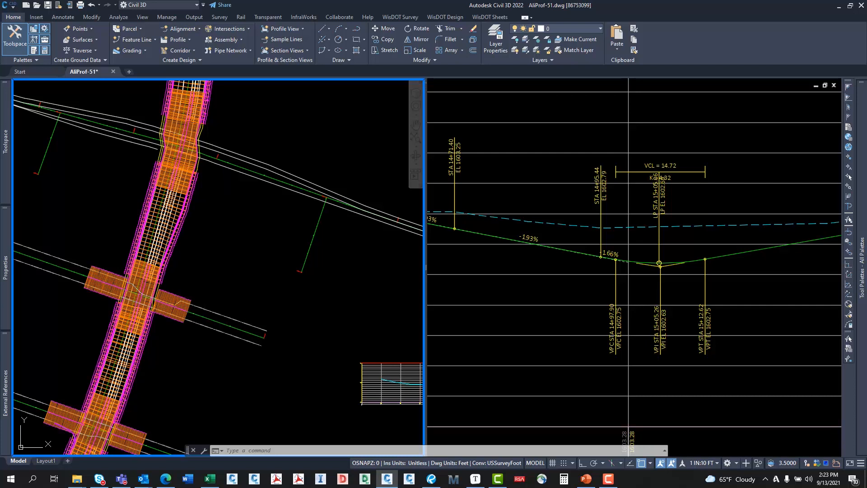
Compare the side road intersection in plan with the profile displayed in the second viewport
middle_click_drag(201, 286, 236, 224)
middle_click_drag(221, 266, 201, 303)
middle_click_drag(173, 260, 135, 293)
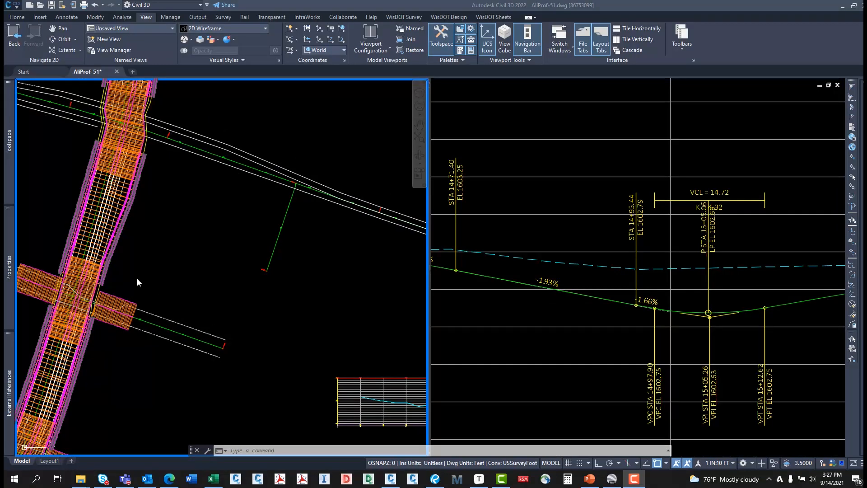
middle_click_drag(133, 265, 182, 262)
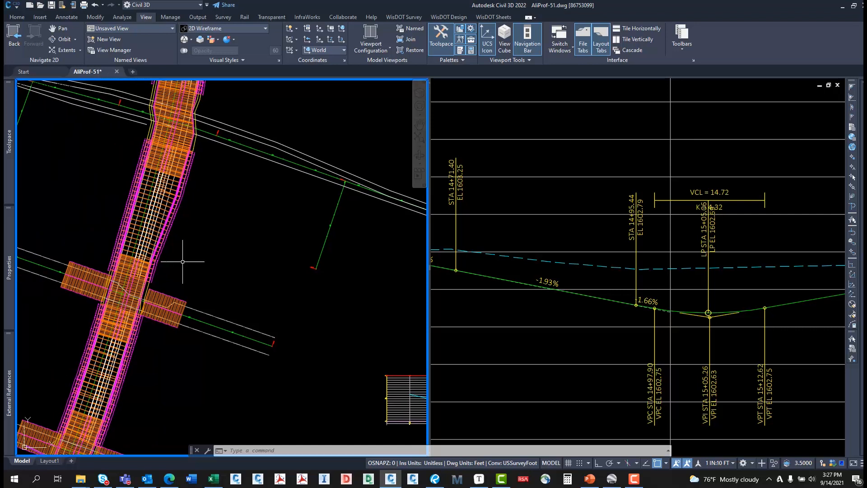
left_click(606, 237)
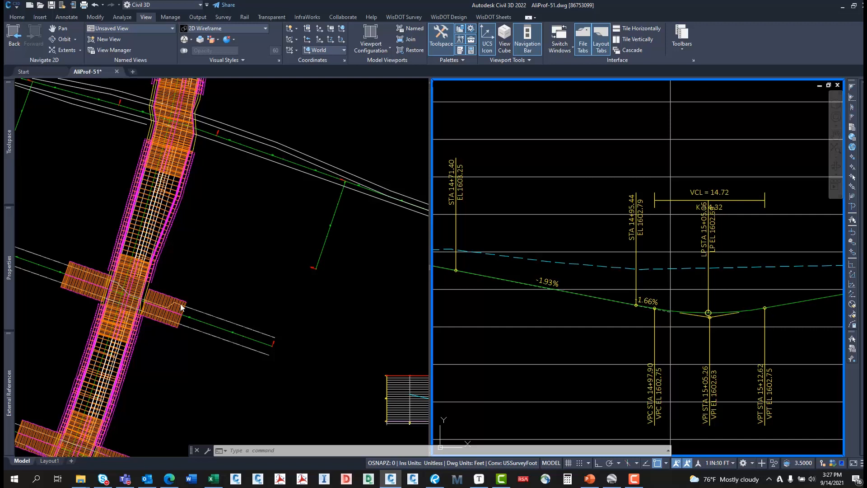
left_click(190, 287)
scroll(194, 287, "up", 6)
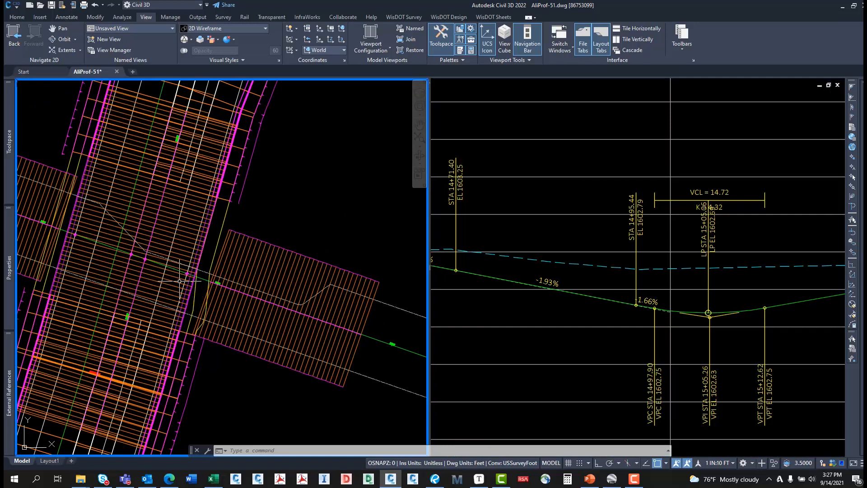
scroll(204, 289, "down", 3)
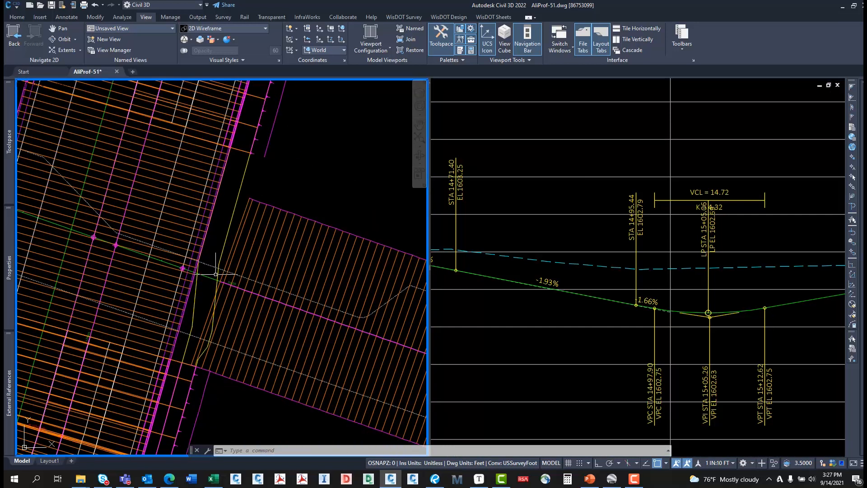
scroll(148, 300, "down", 2)
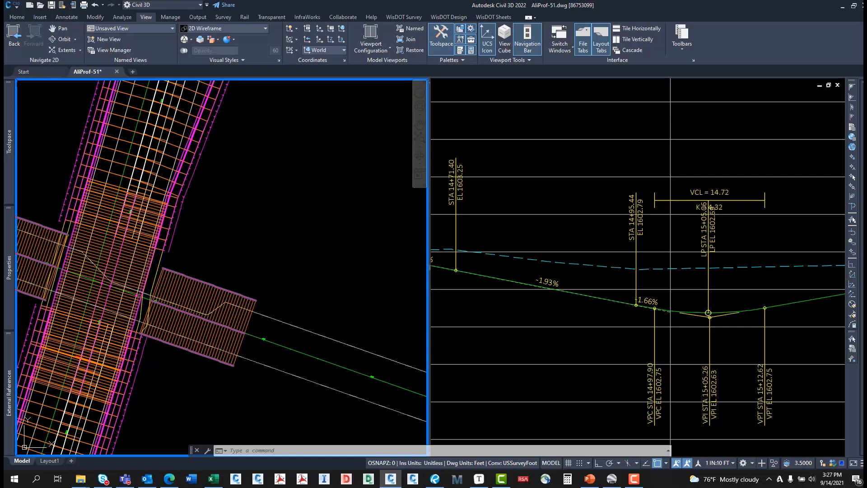
left_click(538, 228)
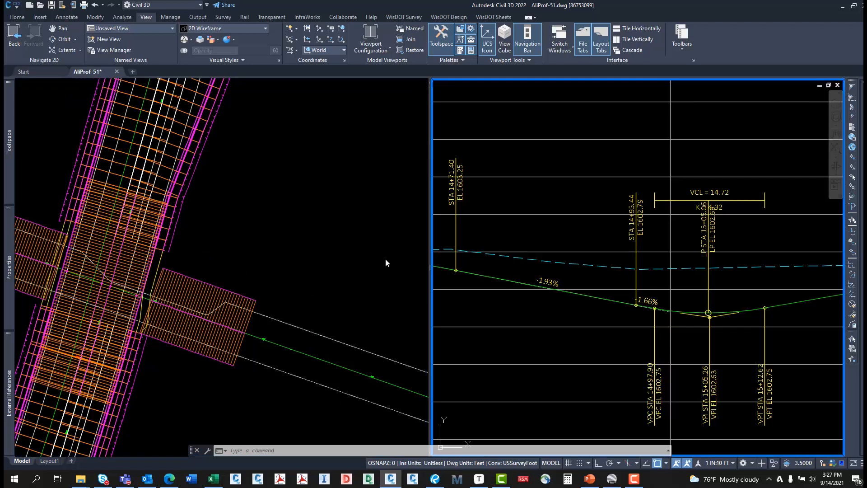
left_click(263, 243)
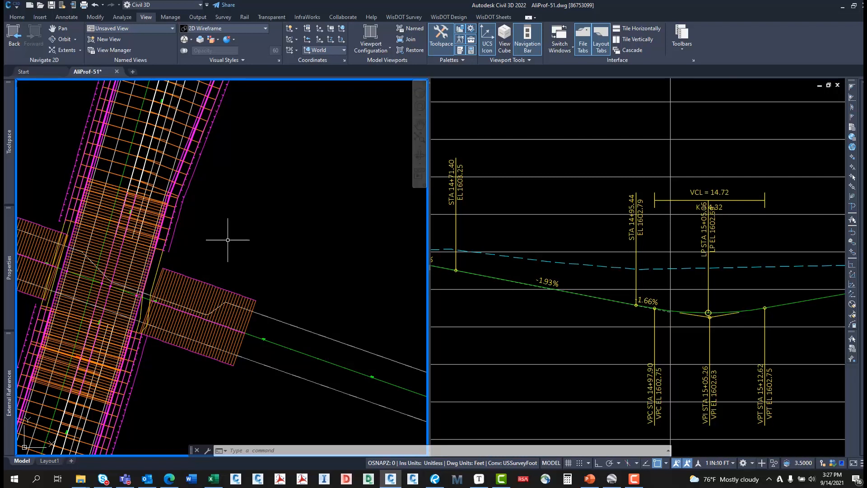
mouse_move(267, 261)
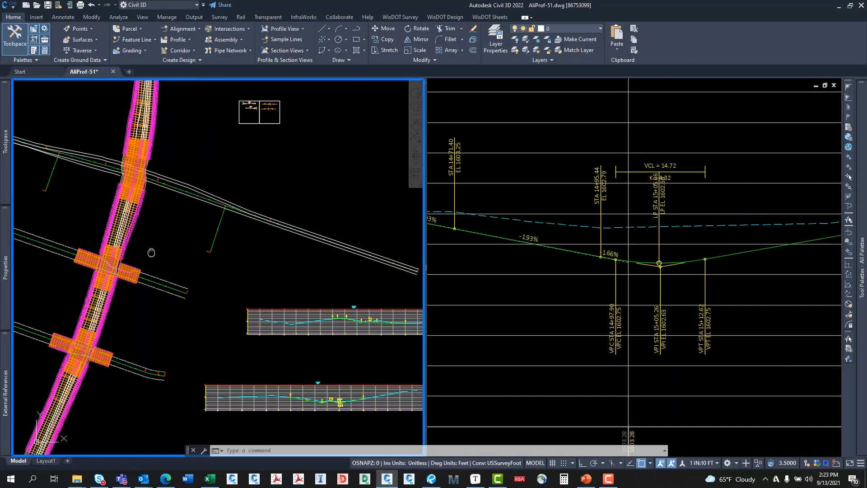
Examine the side road corridor at two mainline intersections and identify the corridor its links belong to
middle_click_drag(151, 251, 183, 235)
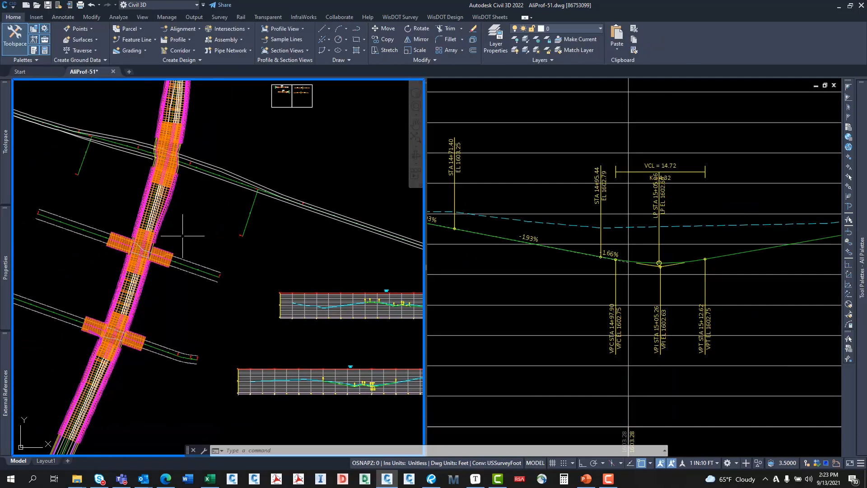
middle_click_drag(168, 267, 196, 285)
scroll(171, 262, "up", 4)
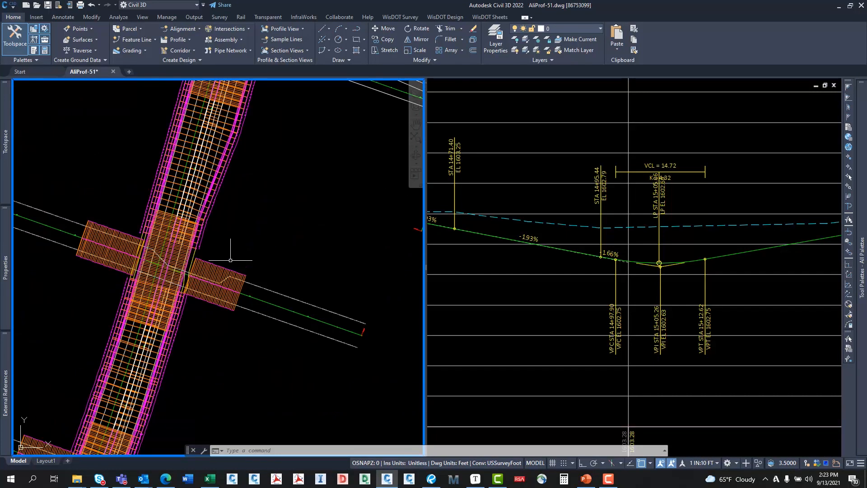
scroll(193, 270, "up", 4)
scroll(245, 242, "up", 2)
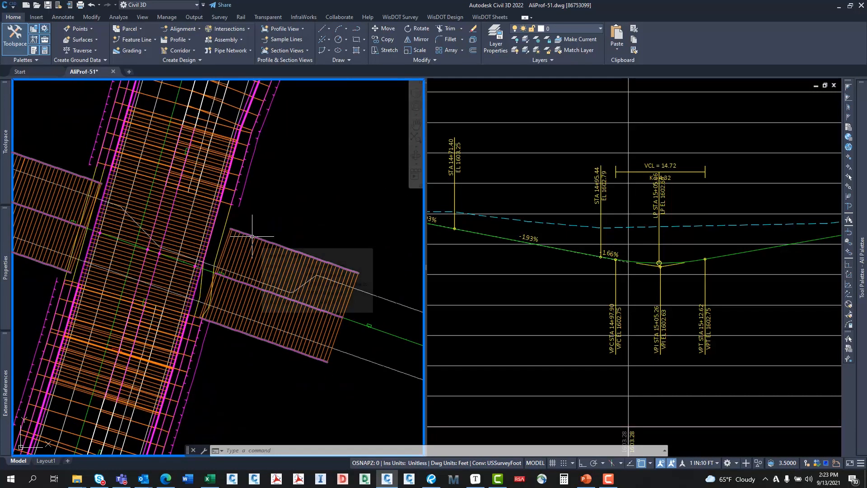
scroll(227, 227, "down", 4)
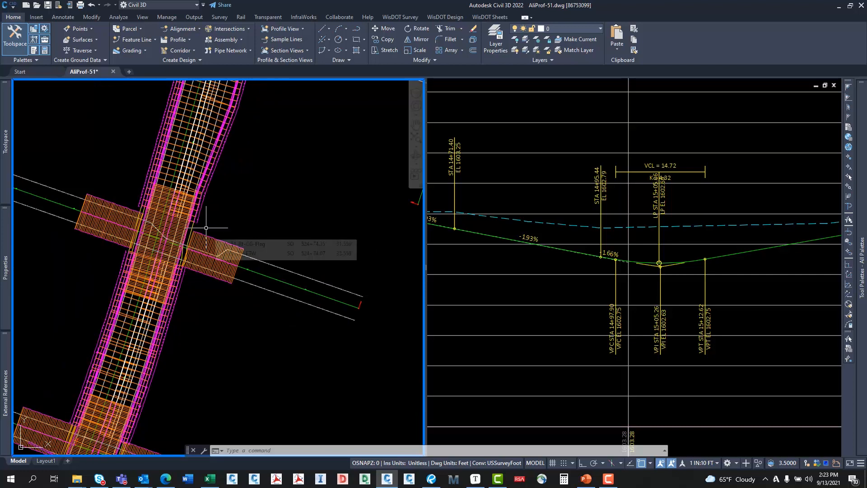
middle_click_drag(208, 239, 119, 242)
scroll(203, 299, "down", 2)
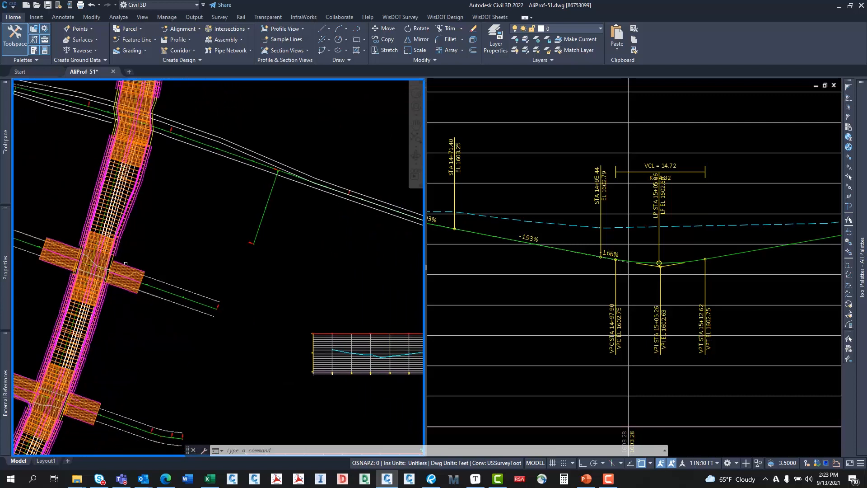
middle_click_drag(127, 285, 136, 270)
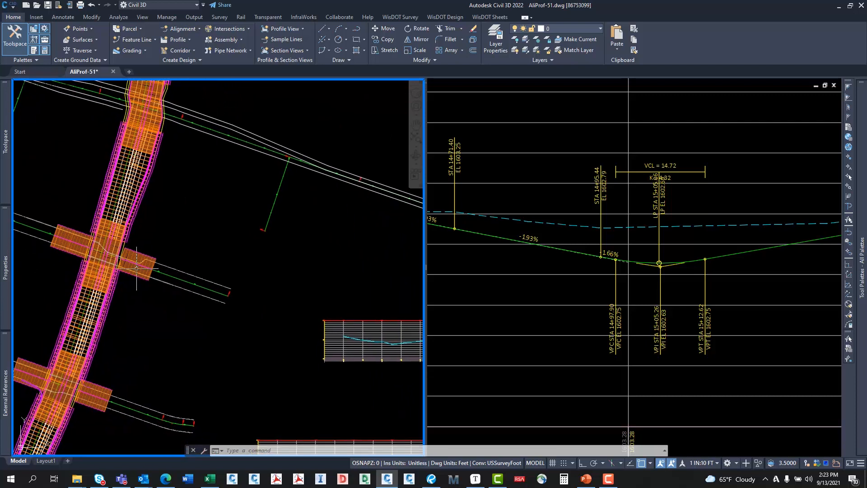
scroll(107, 254, "up", 6)
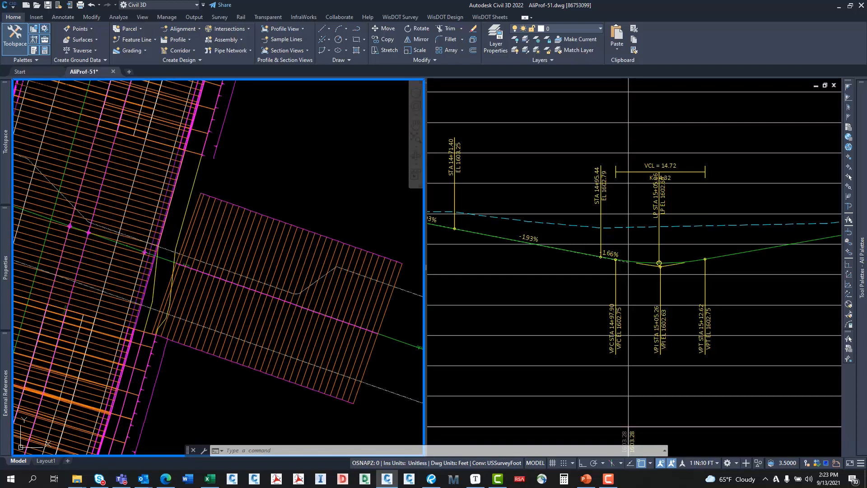
scroll(140, 276, "down", 4)
middle_click_drag(217, 150, 176, 385)
scroll(217, 260, "up", 4)
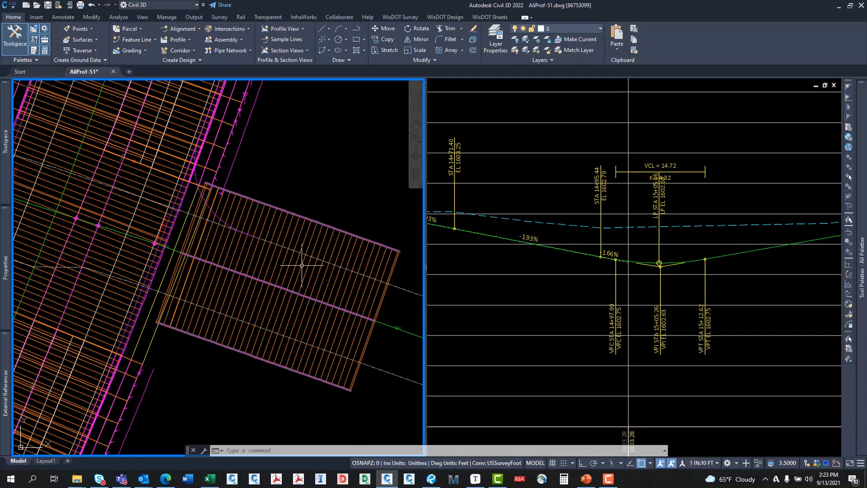
mouse_move(291, 305)
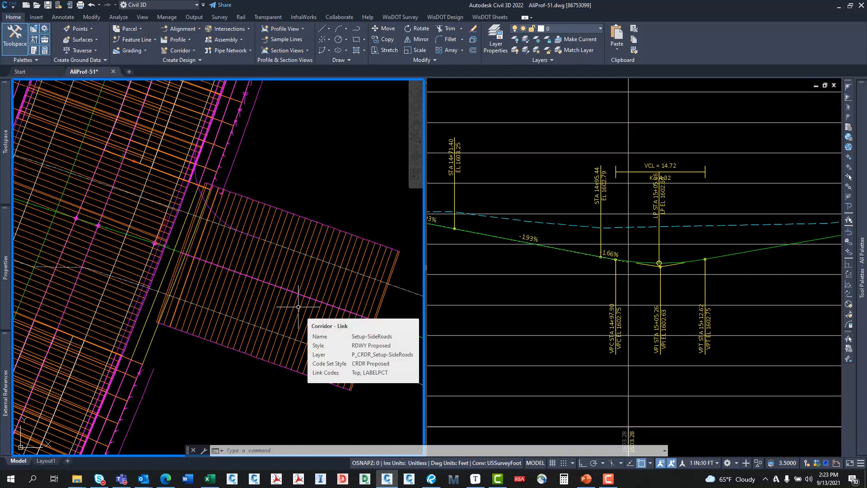